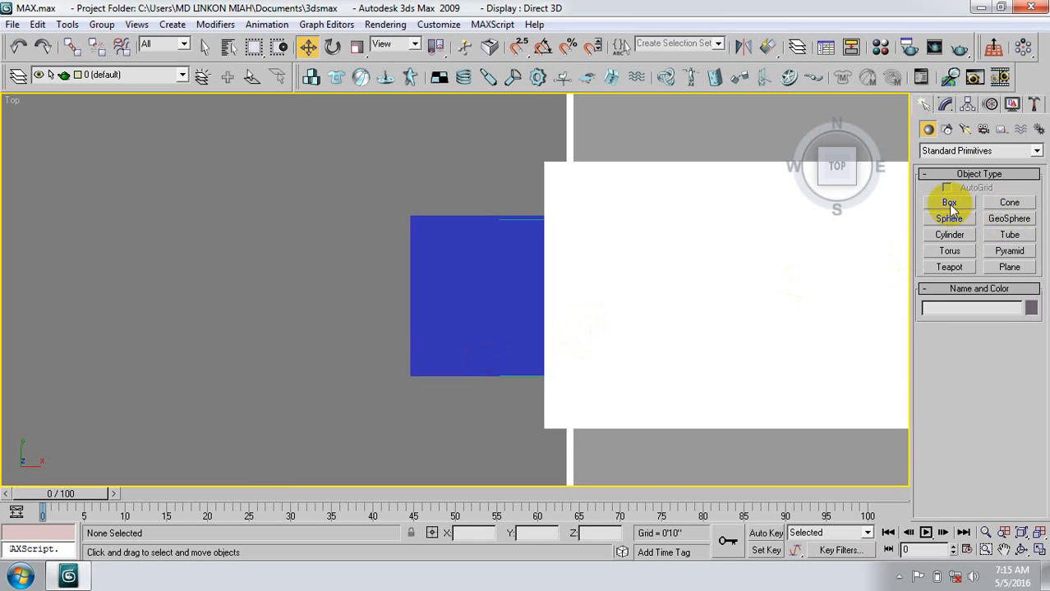
Draw a rectangle spline about 1'0" by 1'0" just west of the blue slab in the top view.
click(947, 129)
click(1010, 216)
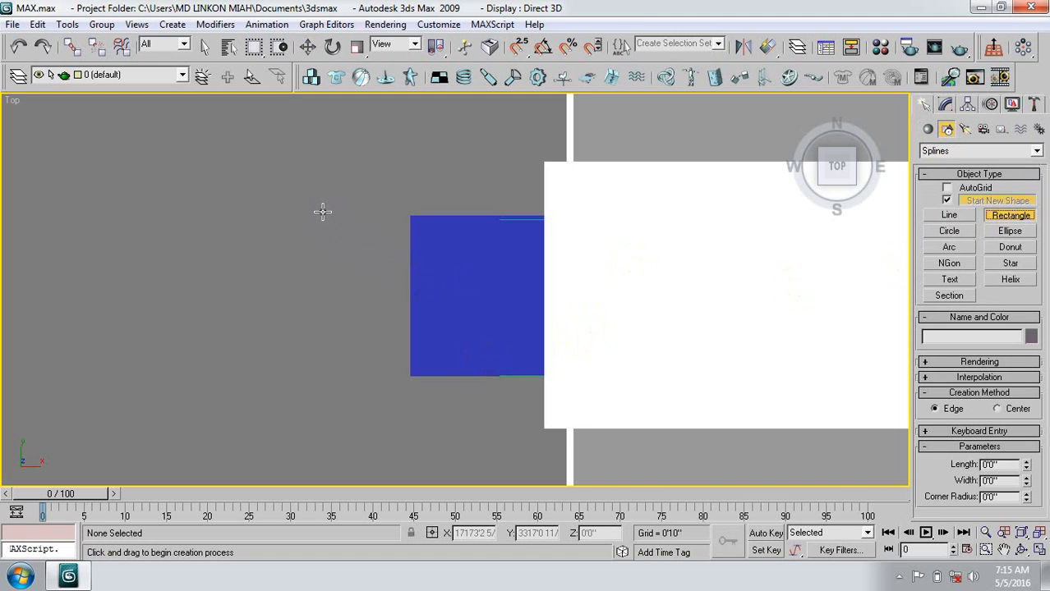
drag(322, 212, 352, 241)
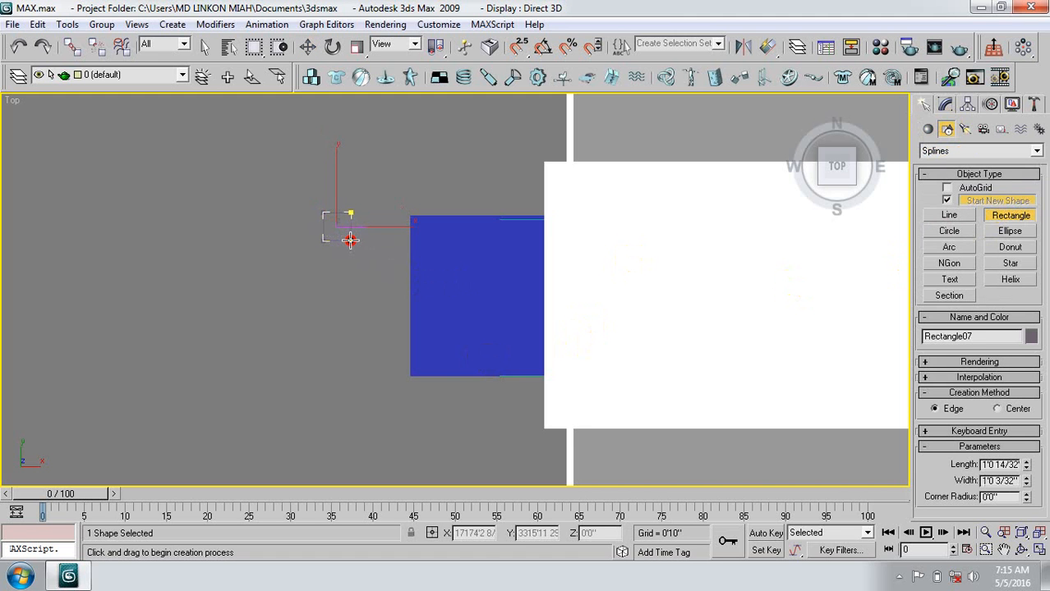
Apply a Bevel modifier to the rectangle and turn off its Level 3.
click(946, 105)
click(952, 206)
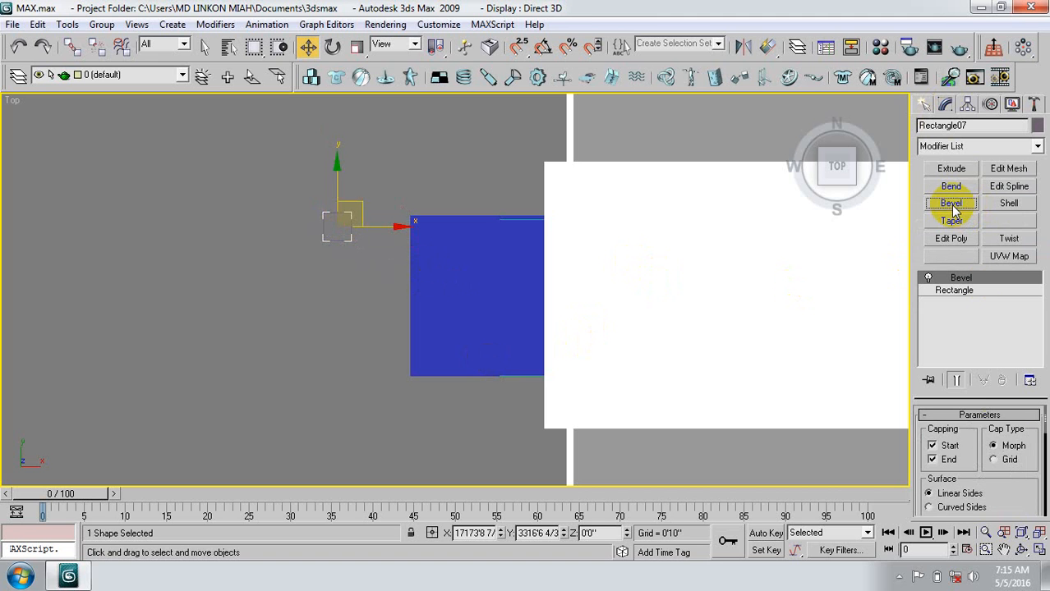
scroll(982, 462, down, 3)
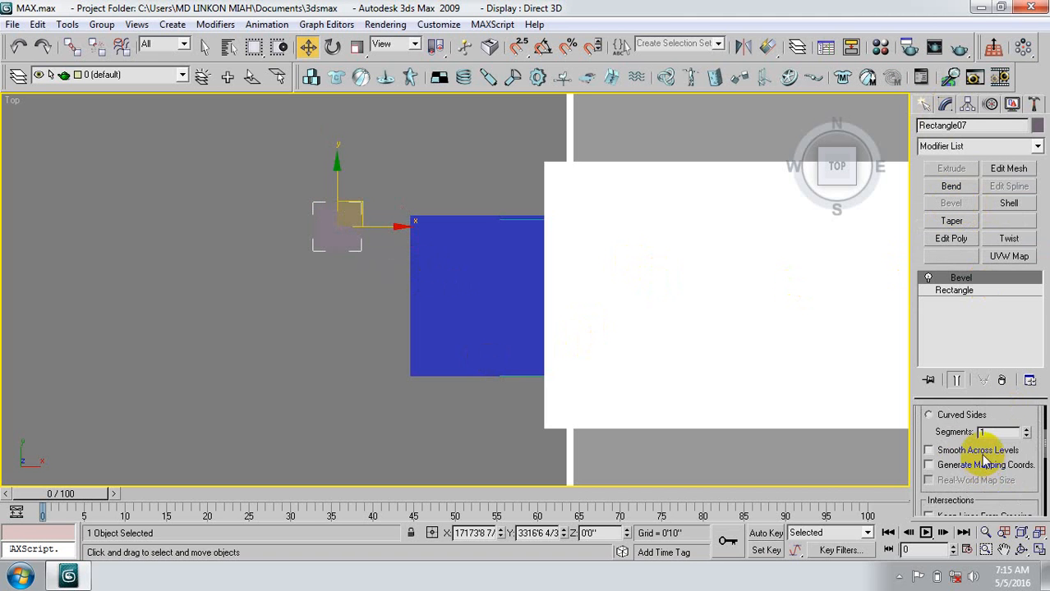
scroll(984, 462, down, 5)
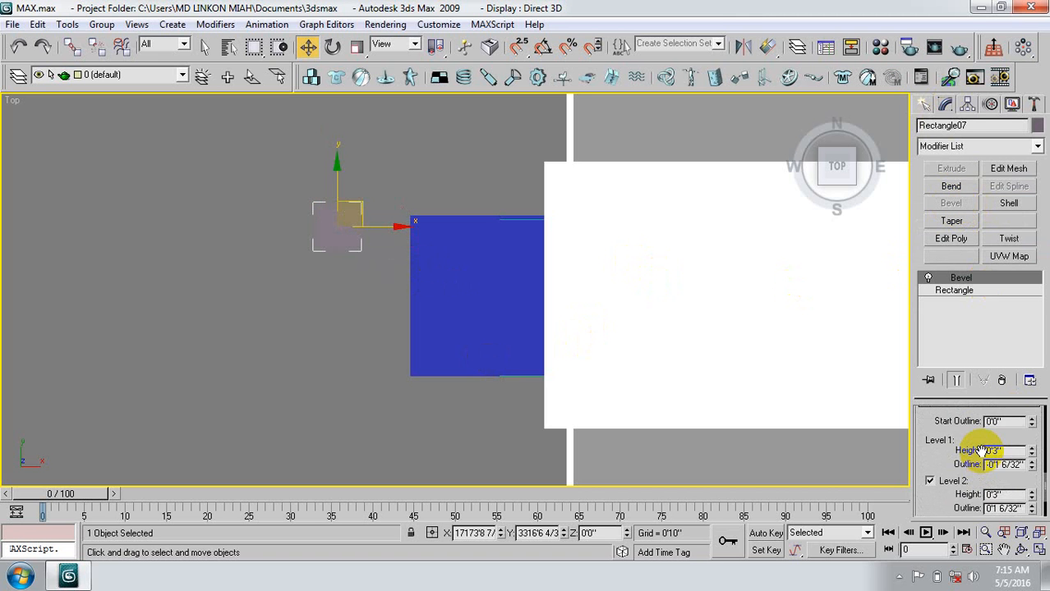
scroll(982, 451, down, 2)
scroll(982, 451, up, 2)
scroll(981, 451, down, 2)
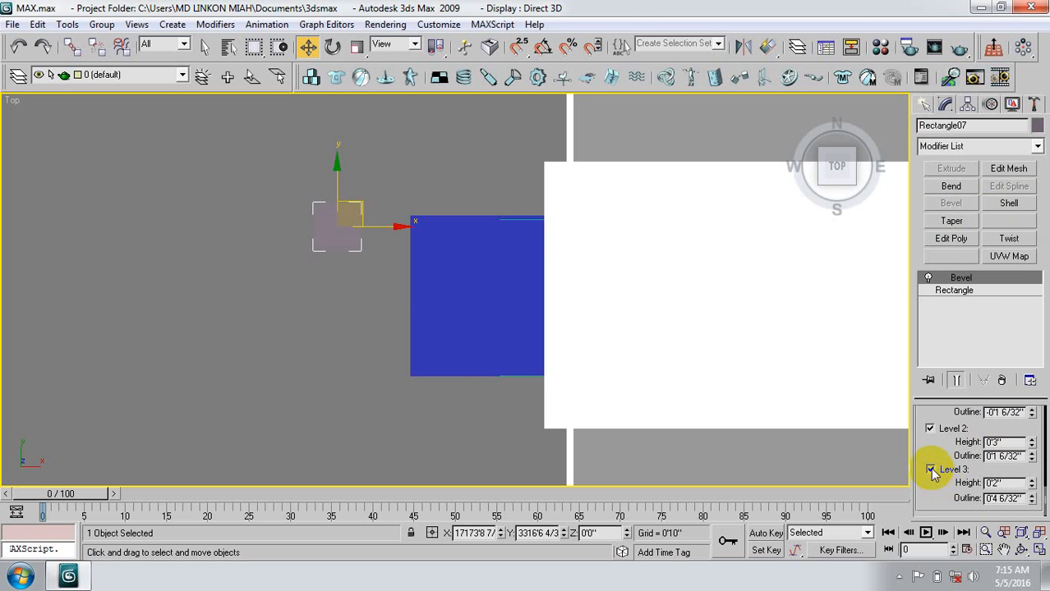
click(795, 105)
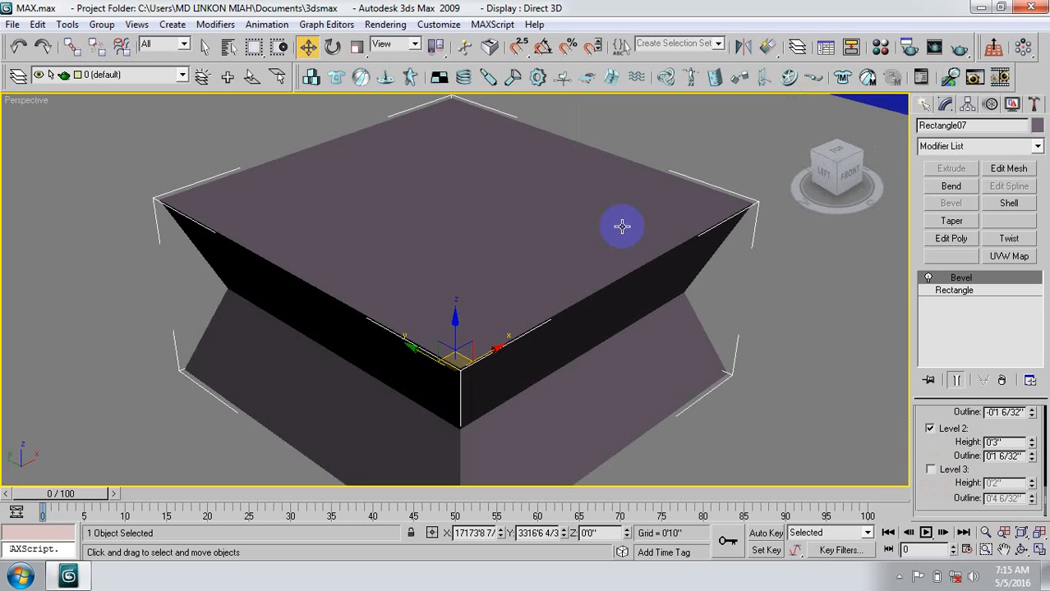
Keep Bevel Level 2 enabled on the block and set its outline to about -0'0 6/32".
scroll(432, 330, down, 10)
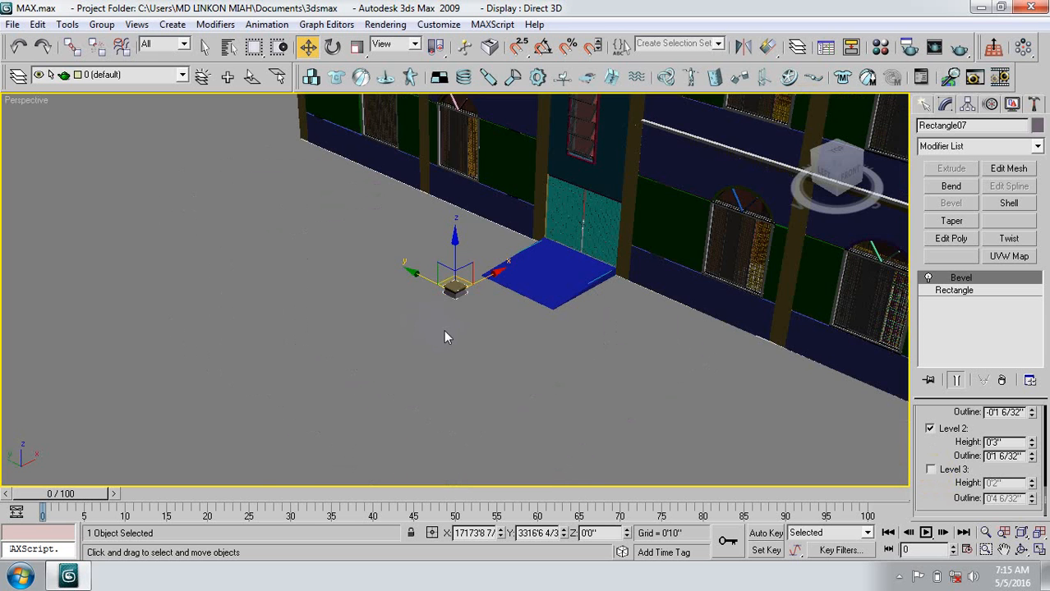
key(z)
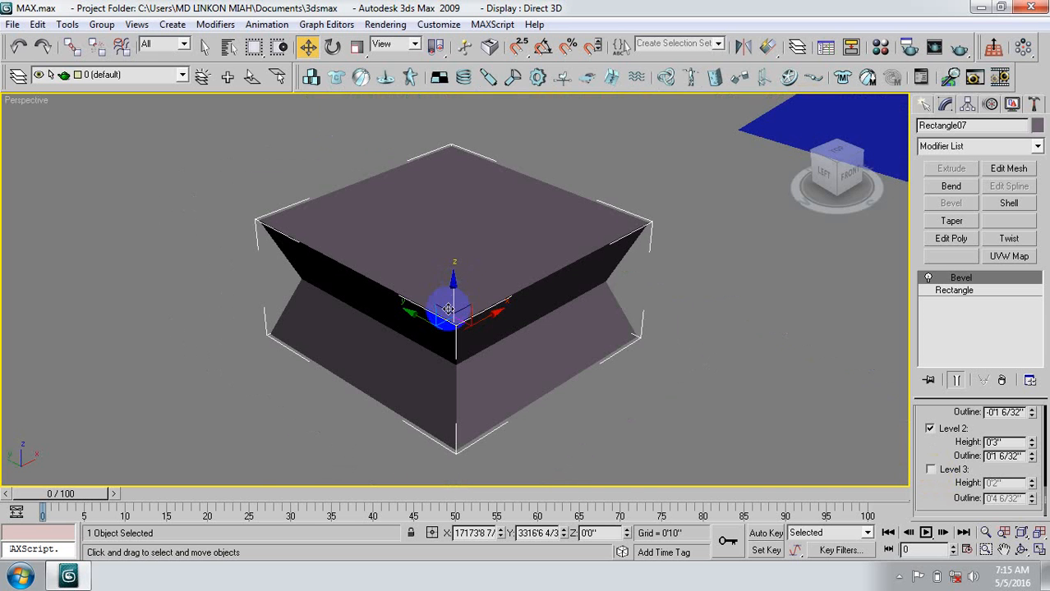
scroll(937, 451, up, 3)
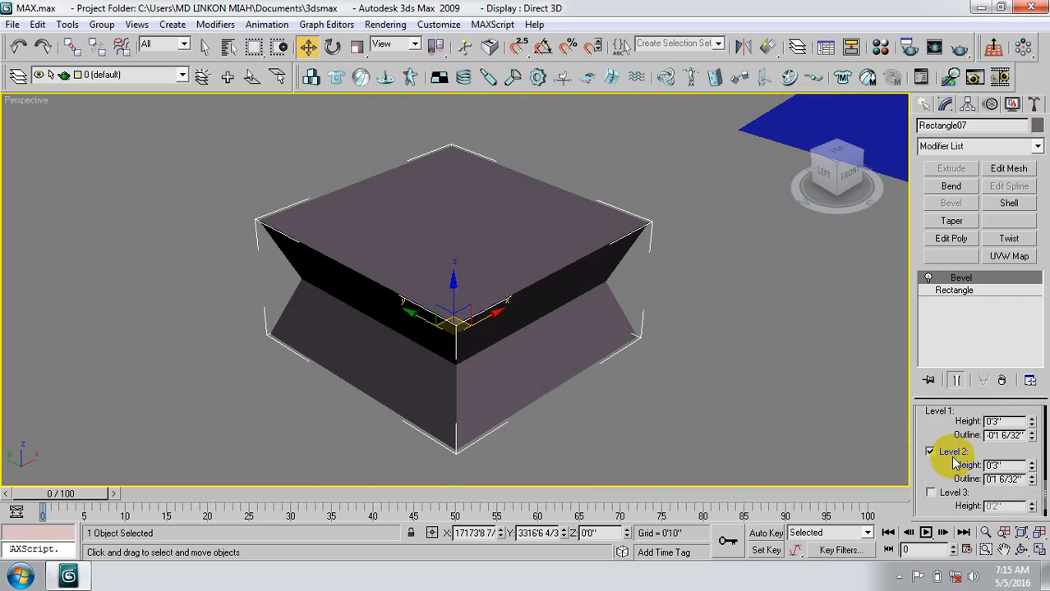
scroll(953, 465, up, 1)
scroll(945, 462, down, 2)
click(930, 452)
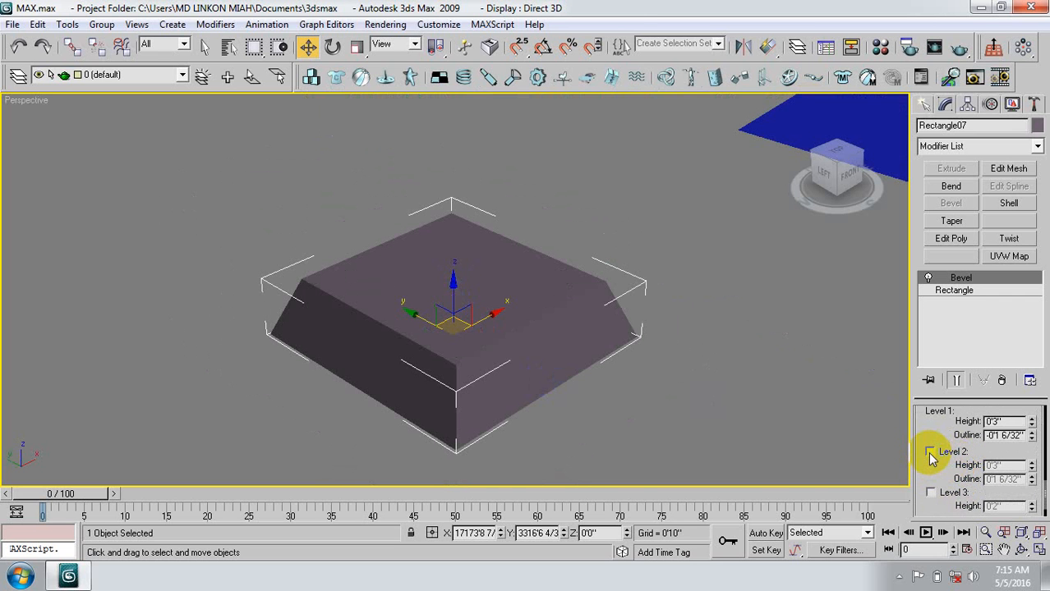
click(930, 454)
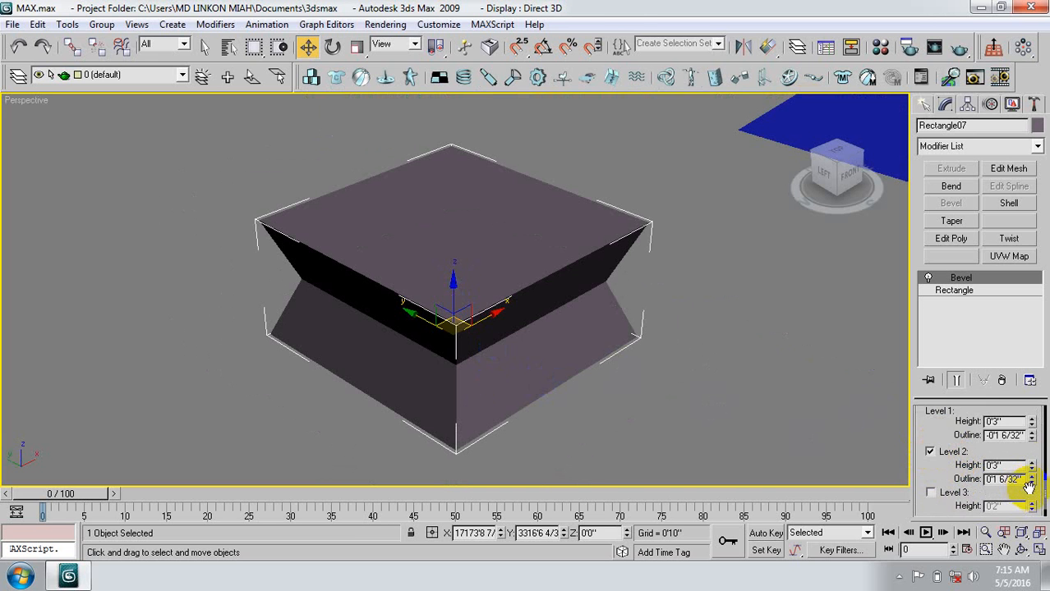
drag(1033, 491, 1033, 482)
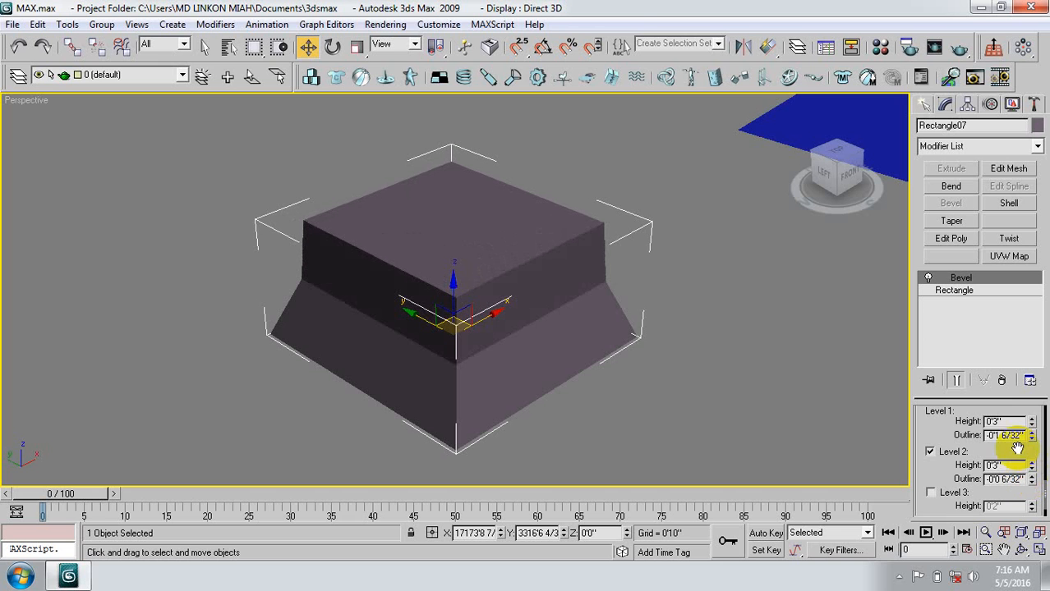
Set the Bevel Level 1 height to 2".
click(996, 422)
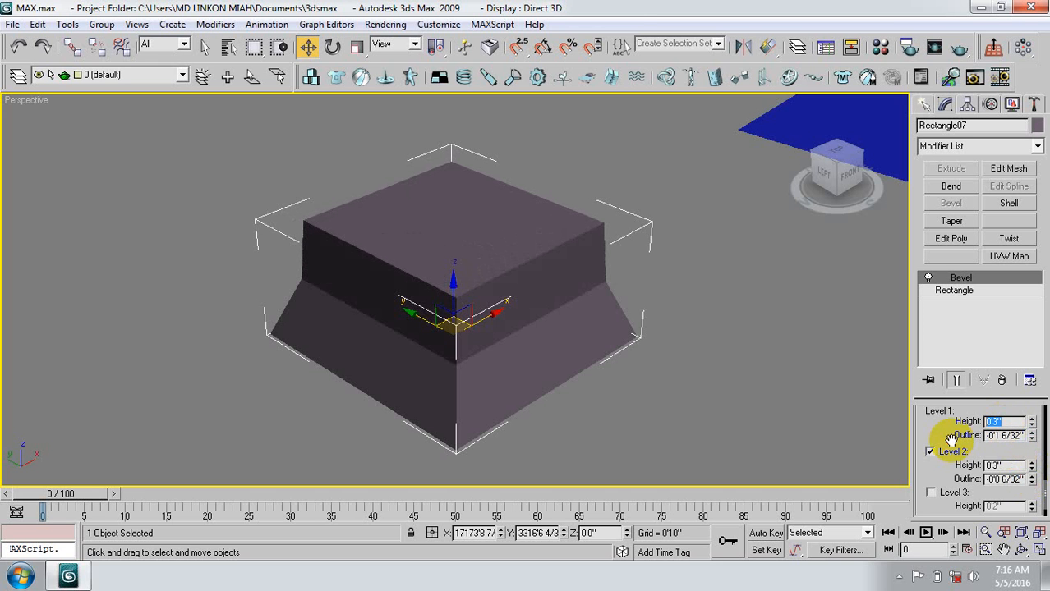
text(2)
key(Return)
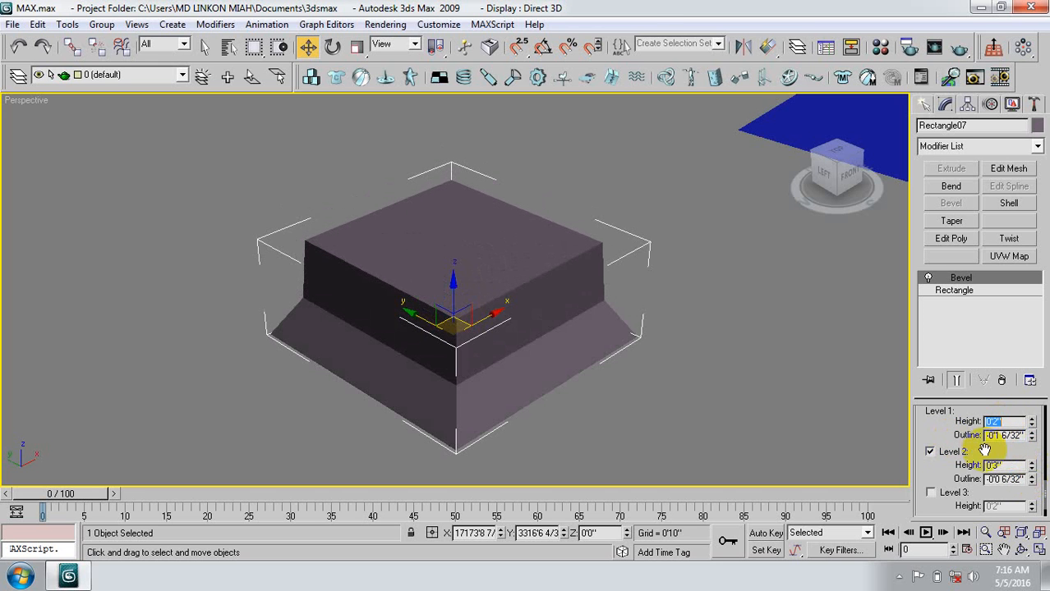
Adjust the Bevel Level 1 outline to -0'1" so the block's lower sides slope inward.
click(1034, 438)
click(1034, 438)
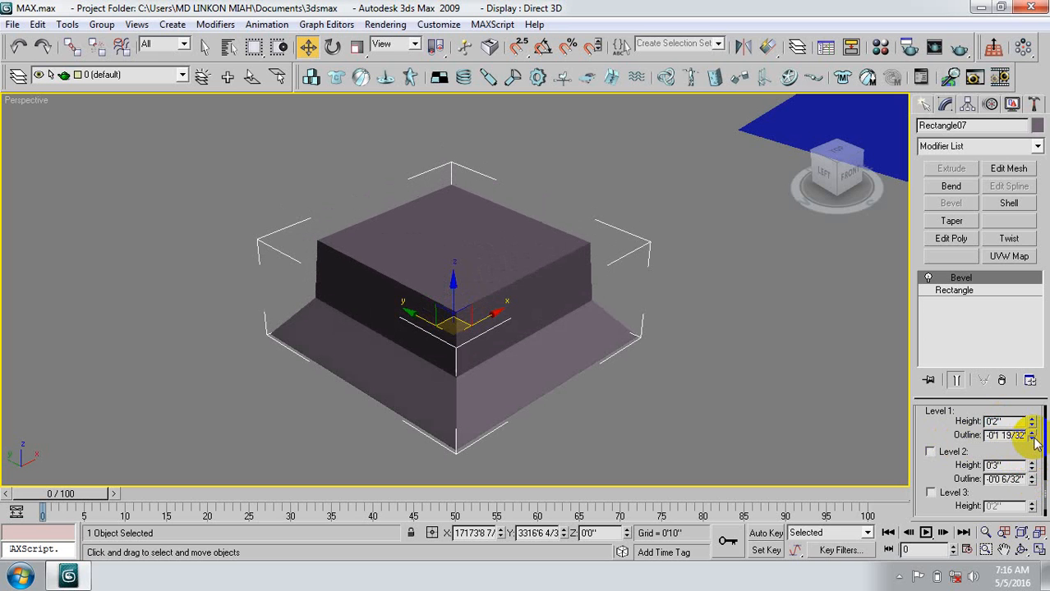
click(1032, 433)
click(1032, 433)
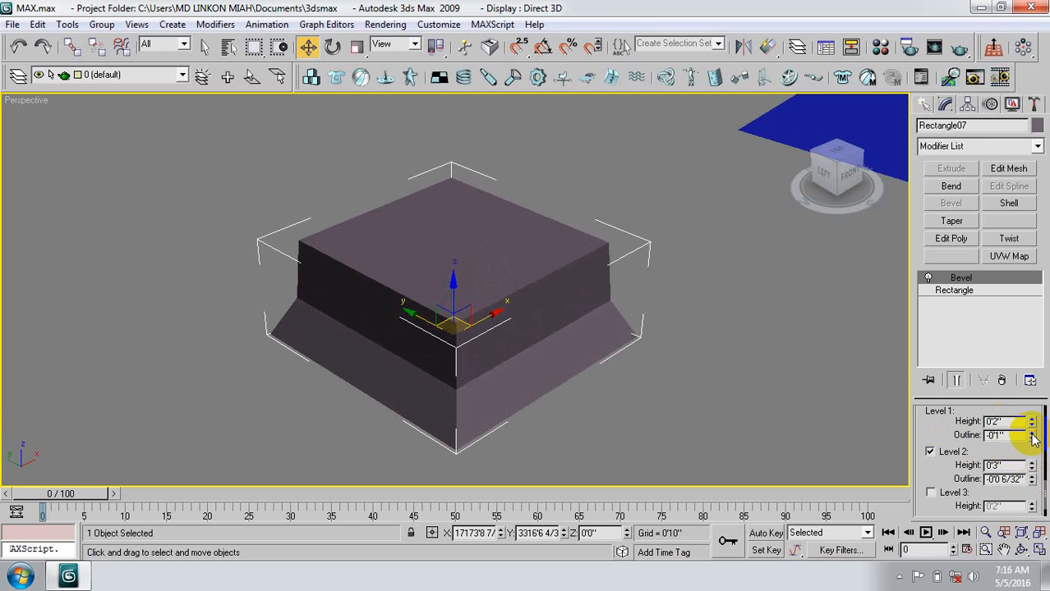
click(1031, 434)
click(1032, 434)
click(1032, 433)
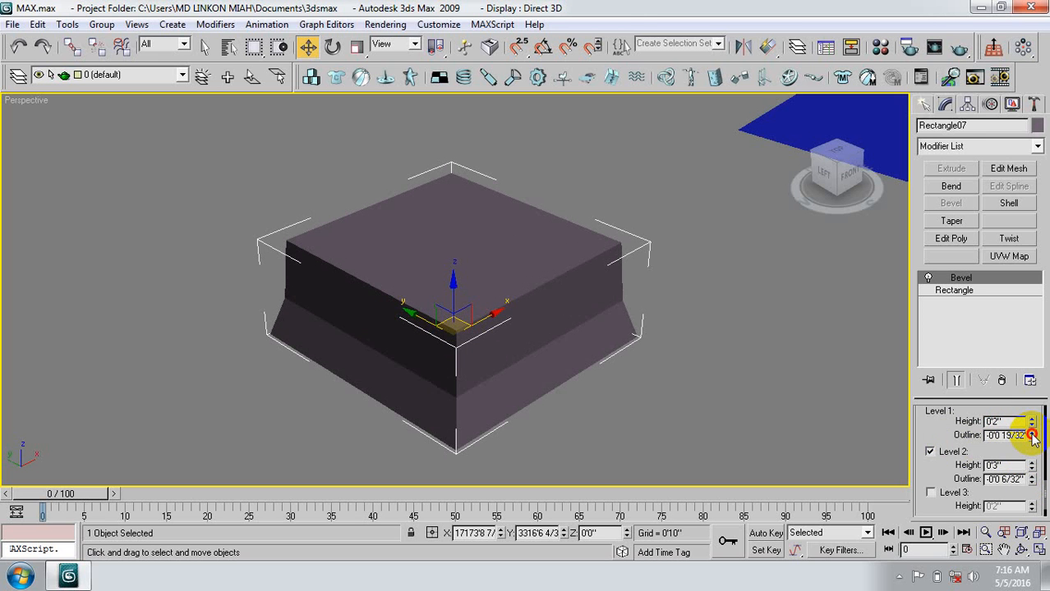
click(1031, 434)
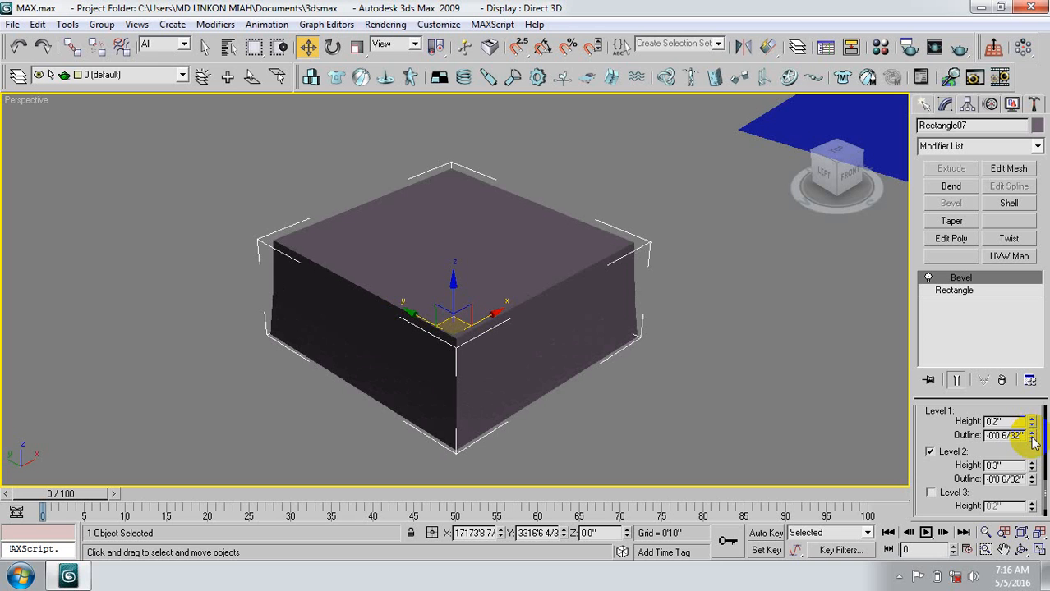
click(1033, 441)
click(1033, 440)
click(1033, 440)
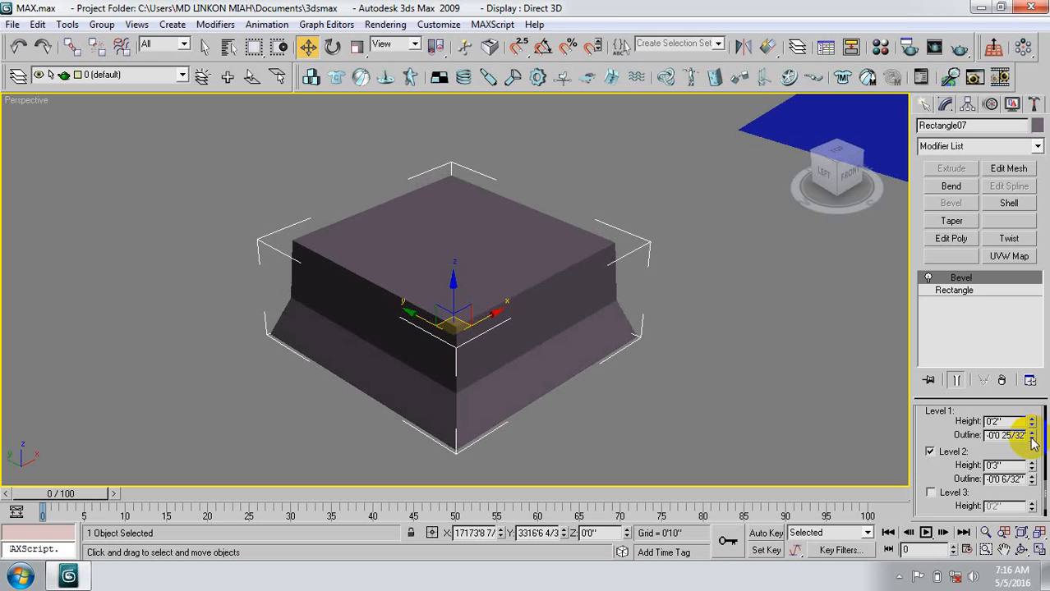
click(1033, 441)
Set the Bevel Level 2 height to 2" and keep the beveled block selected.
double_click(1004, 465)
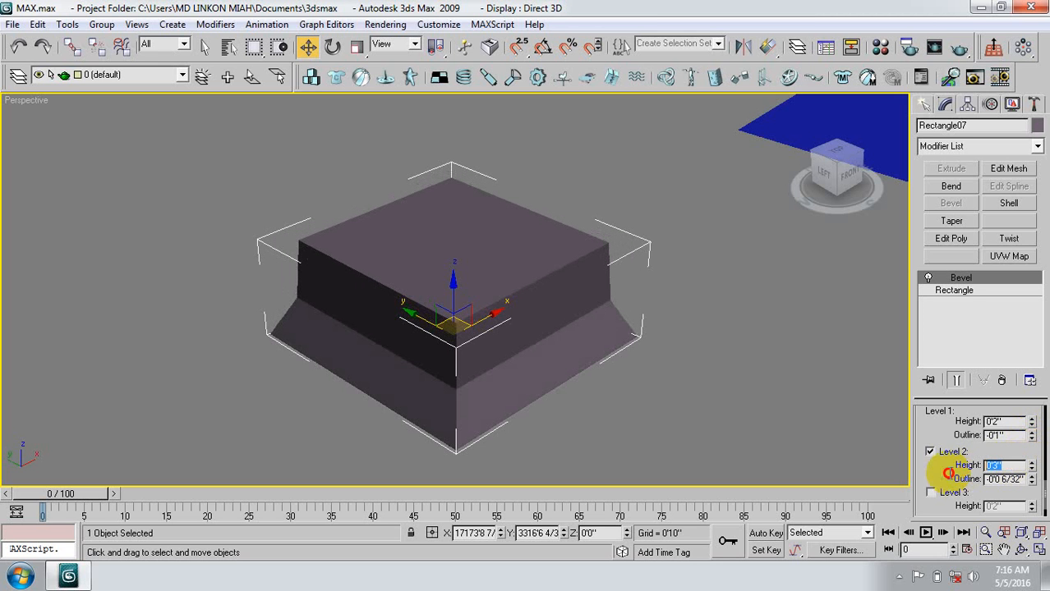
text(2)
key(Return)
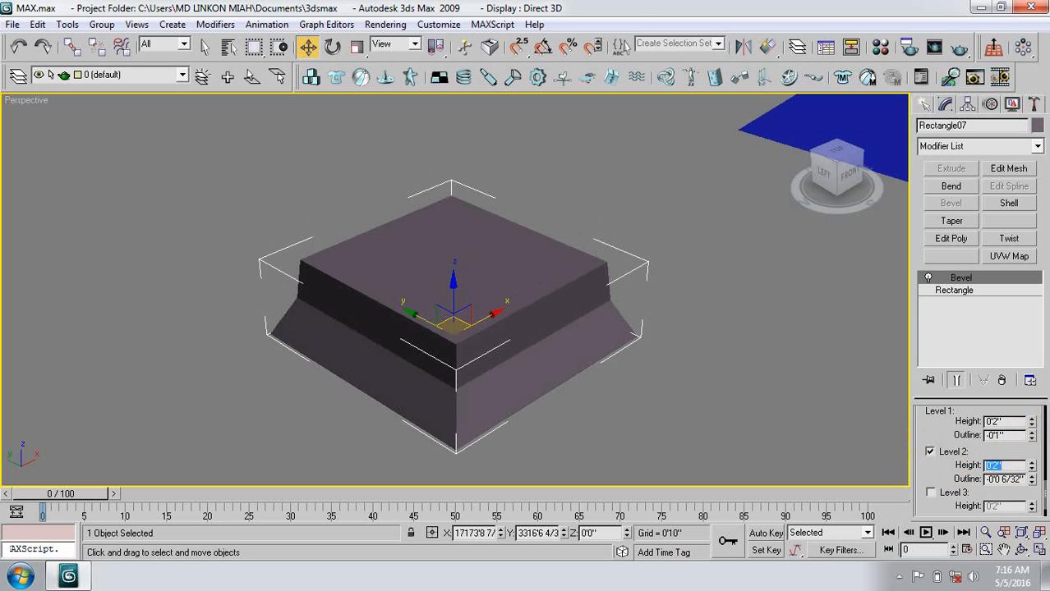
click(743, 381)
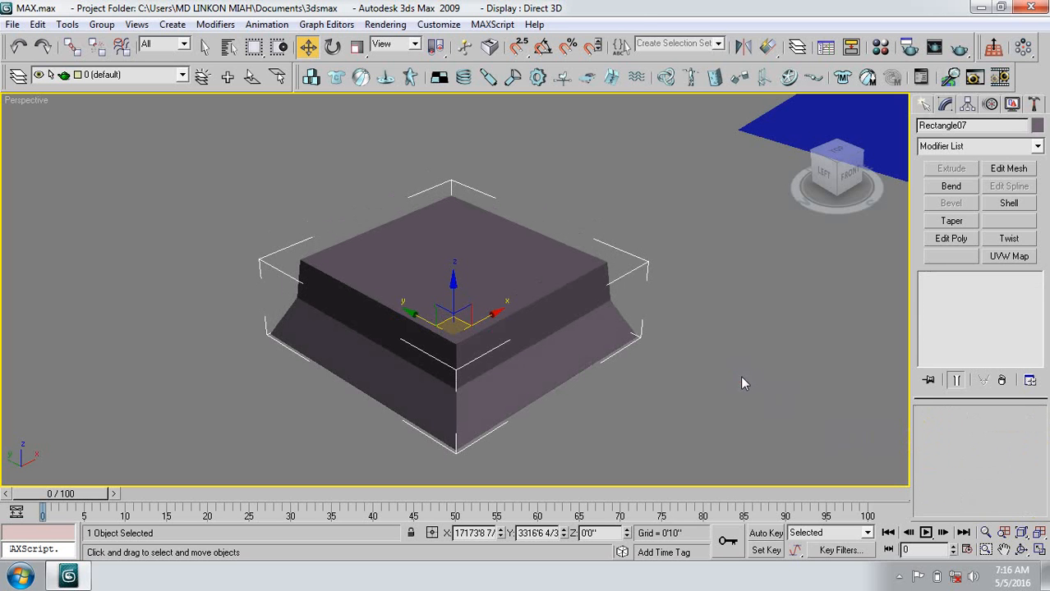
click(474, 326)
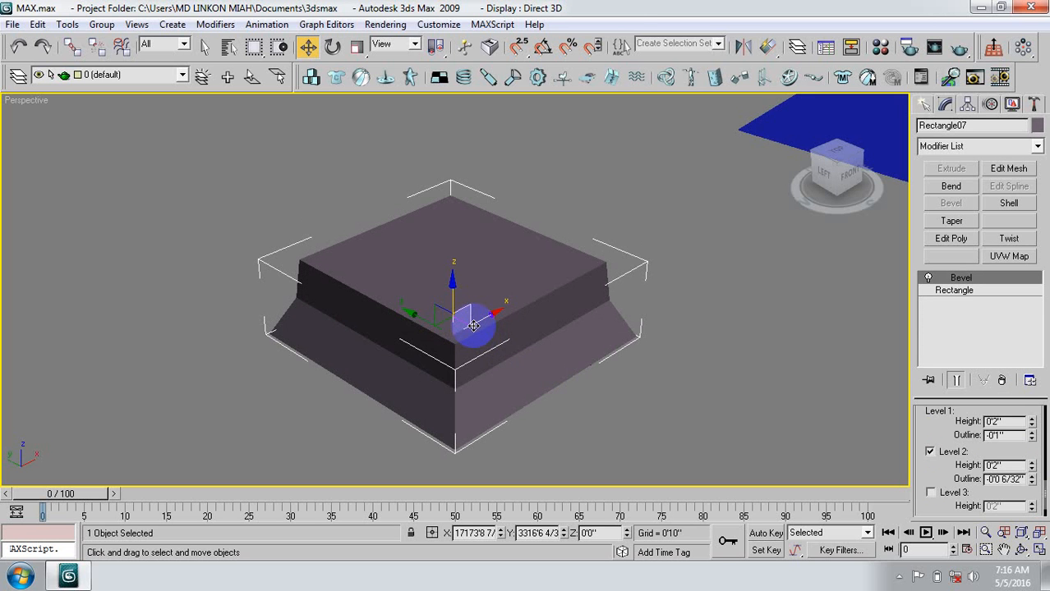
Show the beveled block framed in the top view and start the Circle spline tool.
key(t)
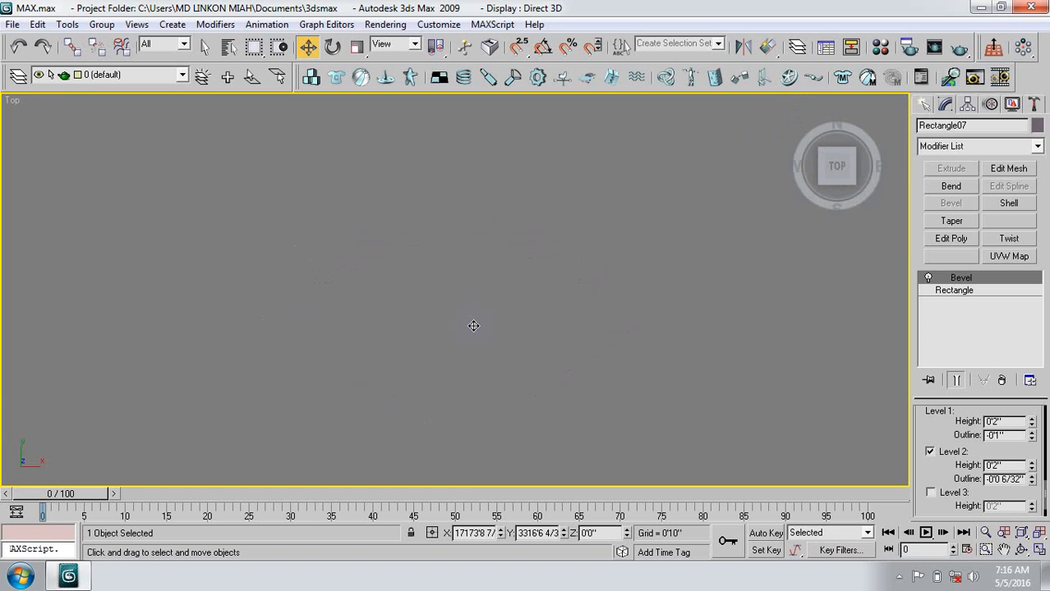
key(z)
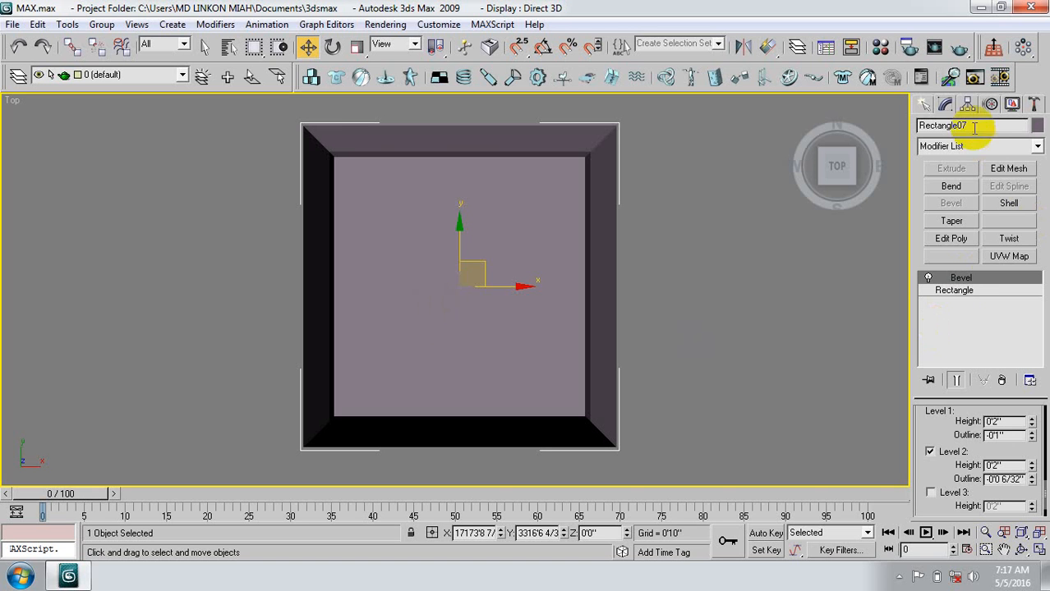
click(924, 104)
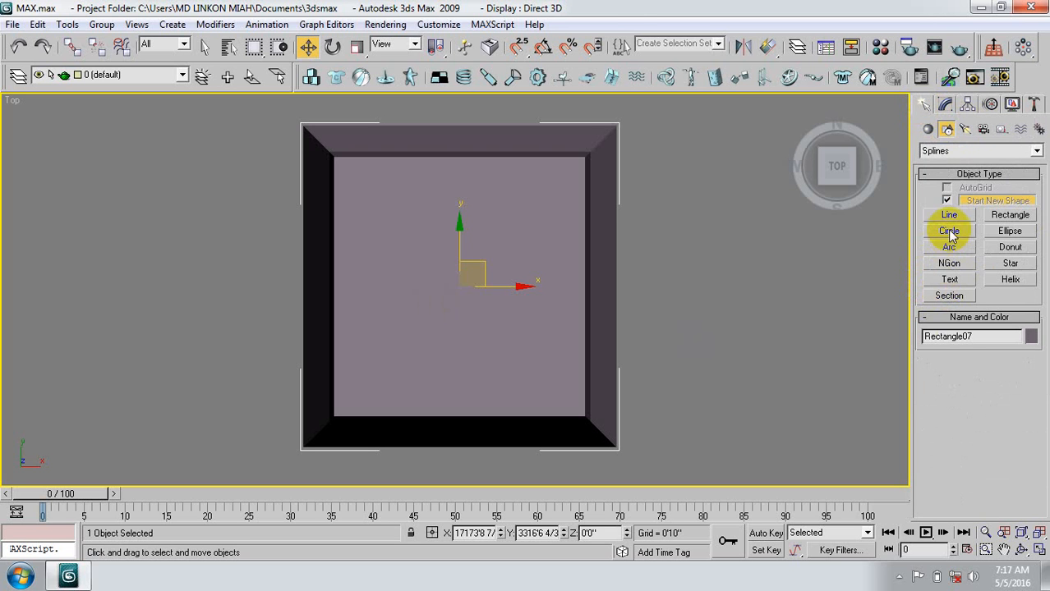
click(928, 129)
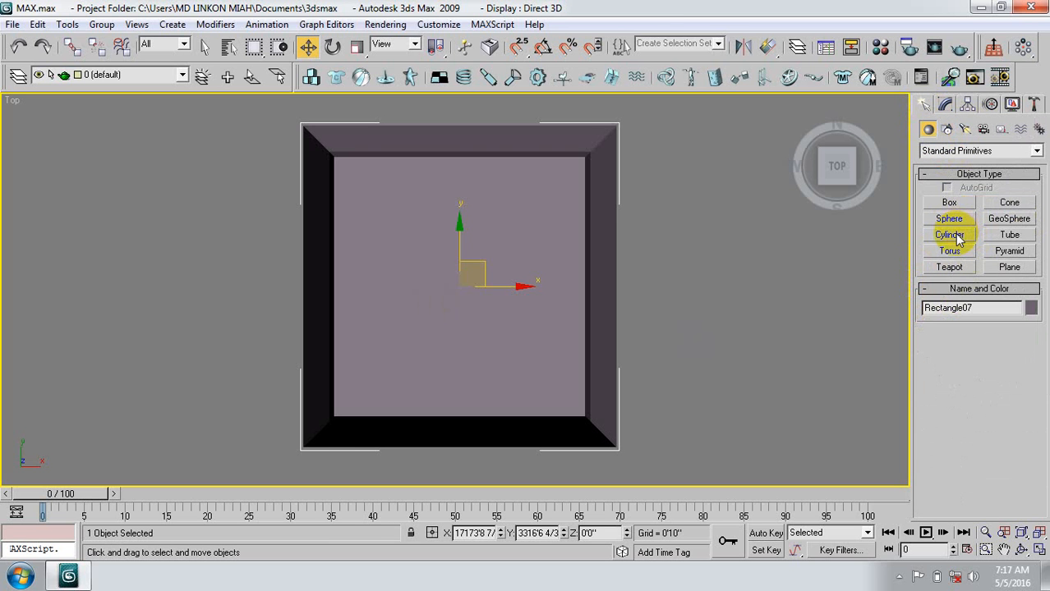
click(946, 129)
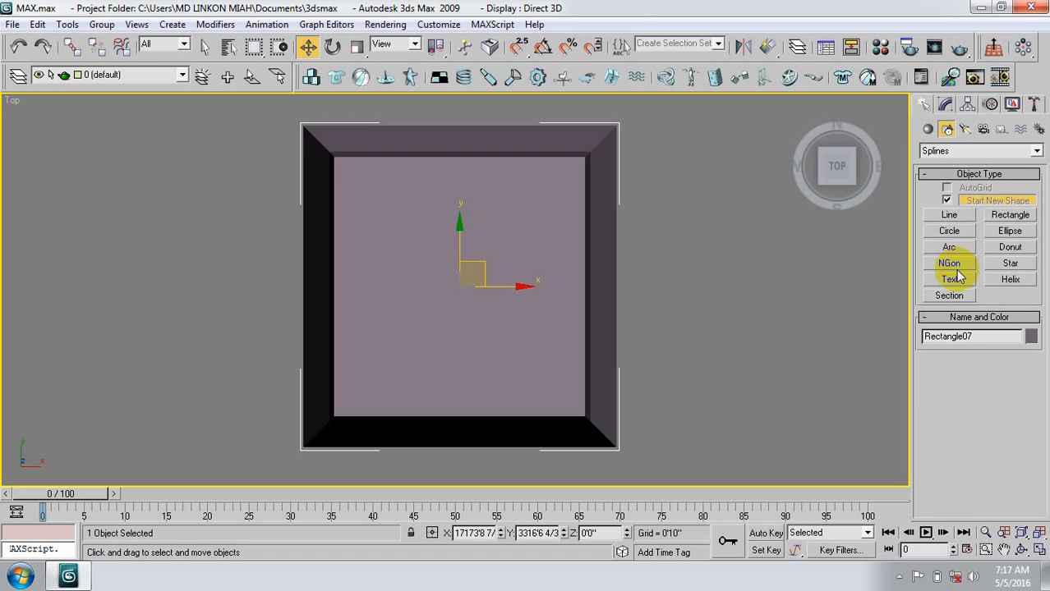
click(950, 233)
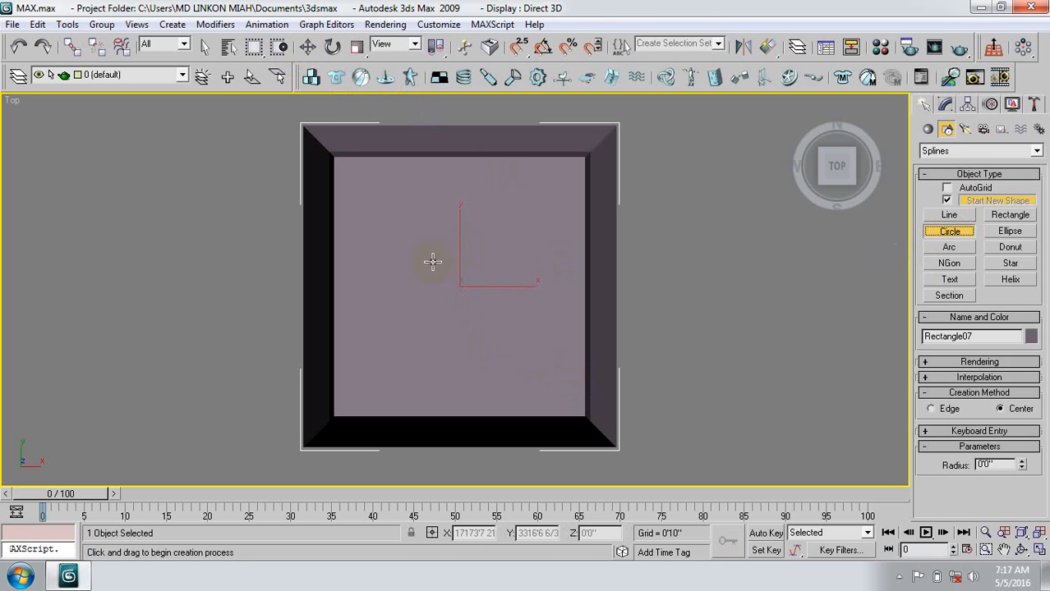
click(465, 288)
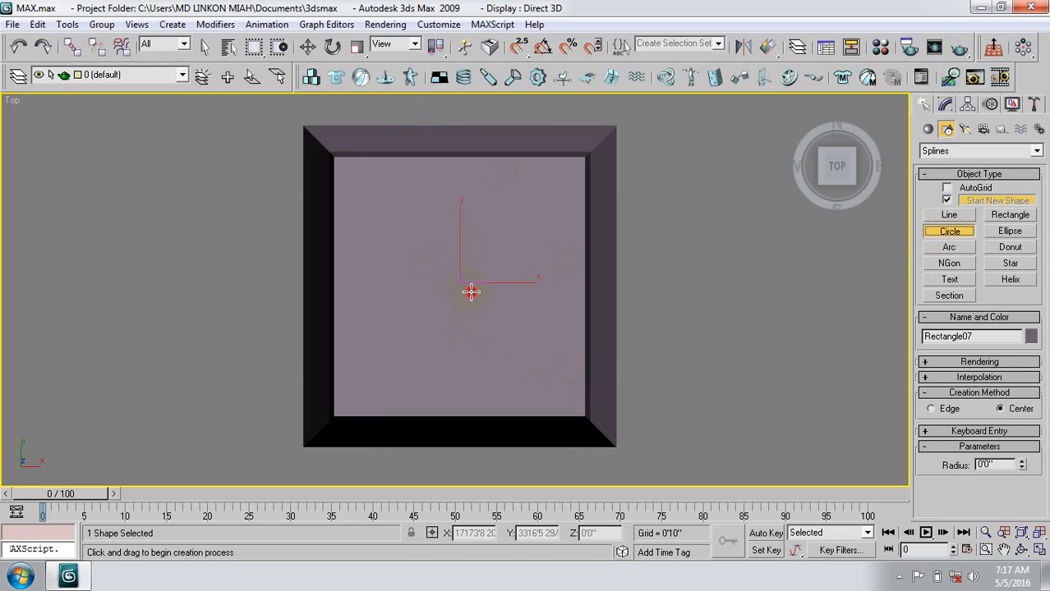
click(530, 339)
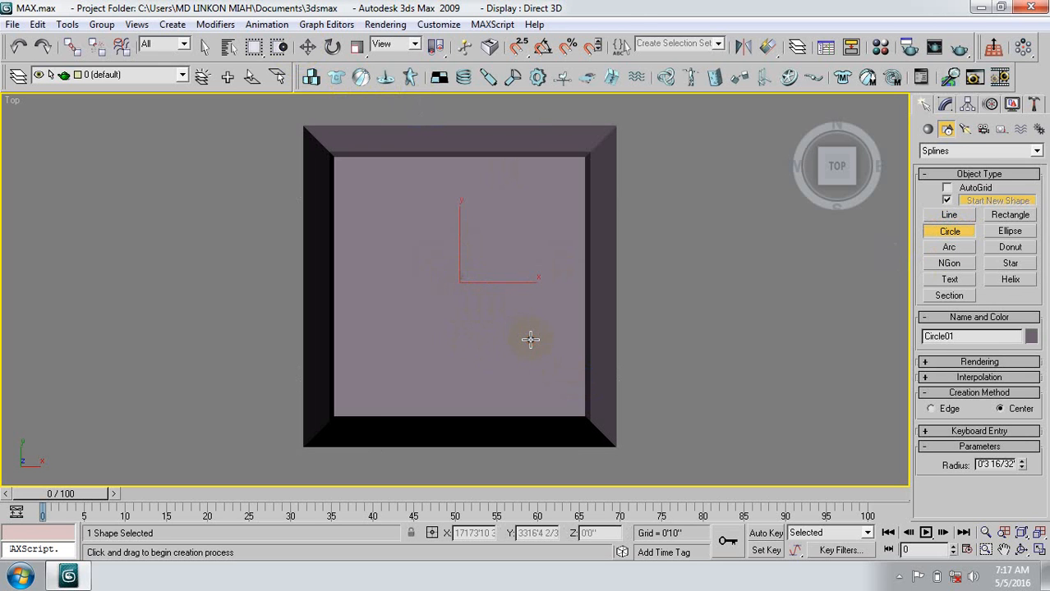
key(ctrl+z)
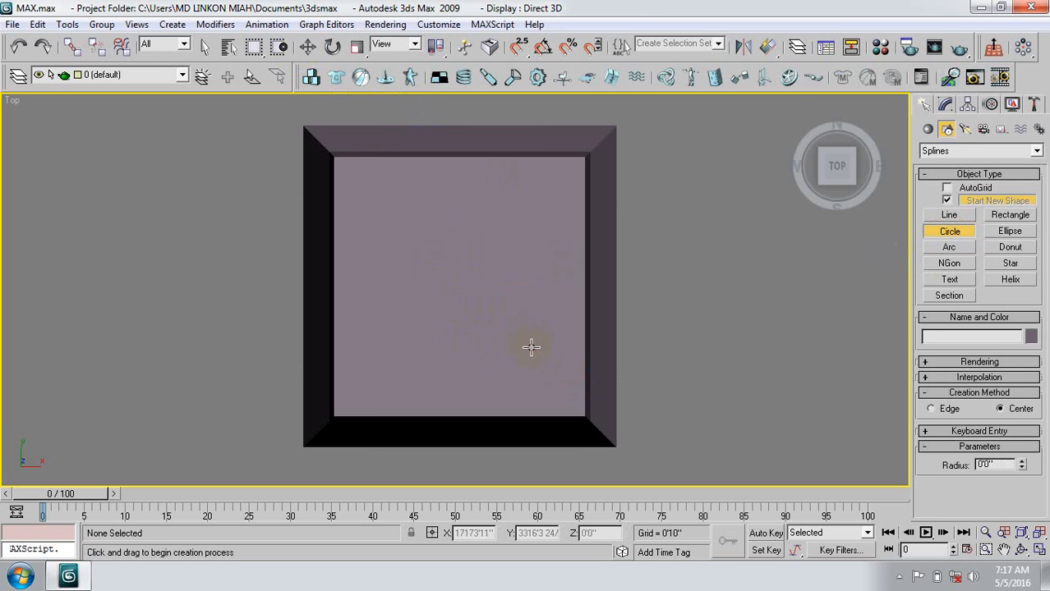
Turn on AutoGrid and draw a circle with a radius of about 4 1/2" centred on the block's top face.
click(994, 49)
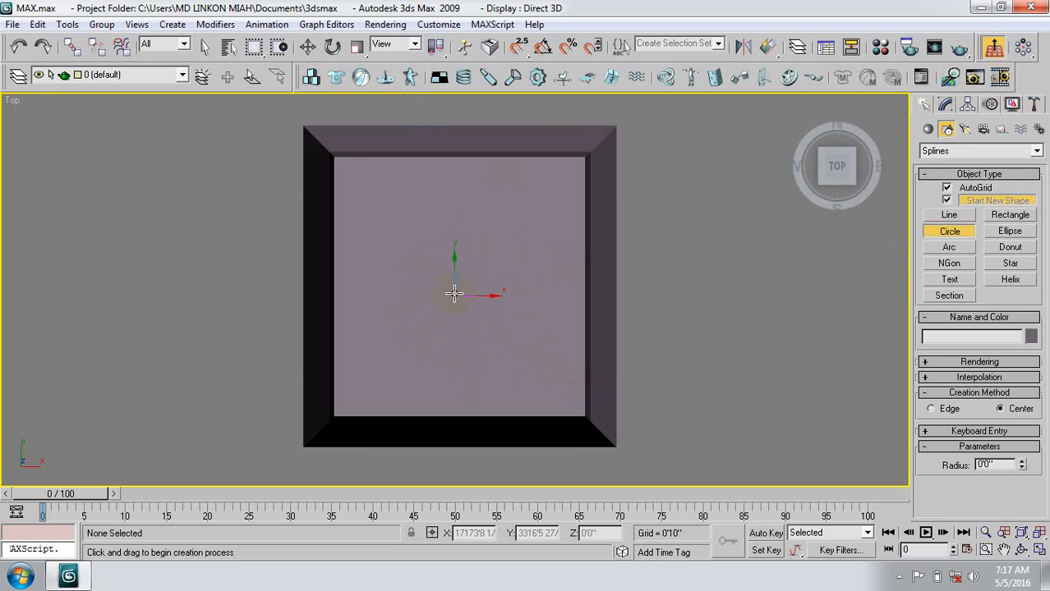
drag(454, 293, 552, 355)
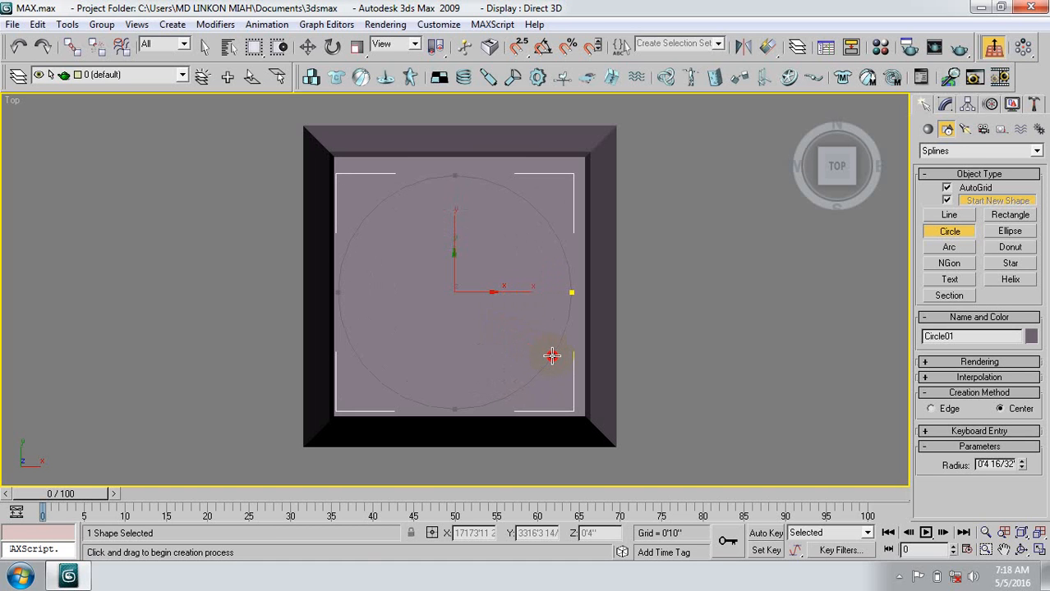
Replace the circle with a new one of about 4 28/32" radius, centred on the block's top face.
drag(552, 356, 552, 356)
key(Delete)
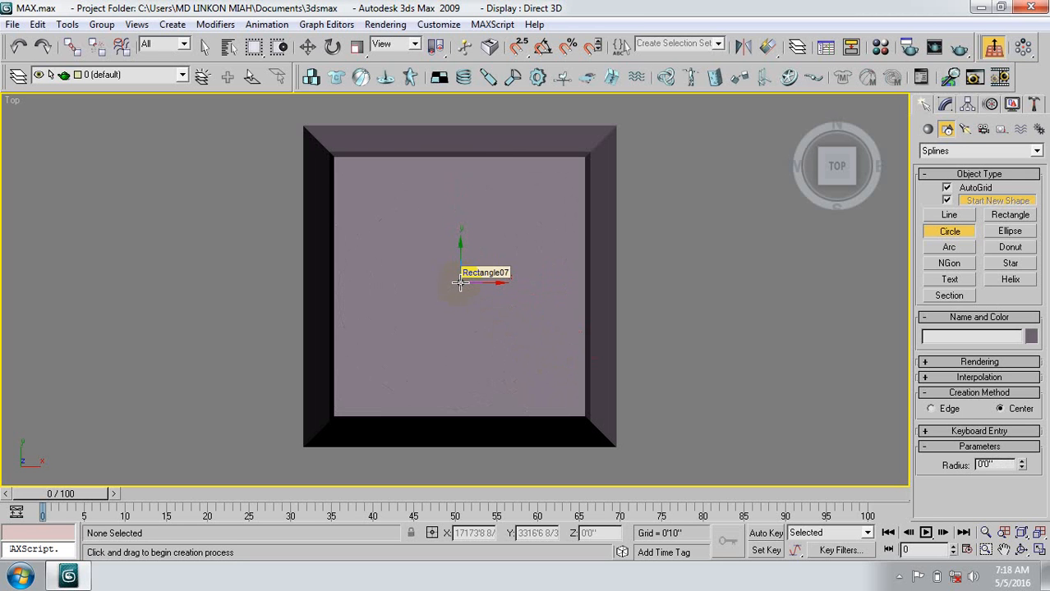
drag(460, 283, 559, 359)
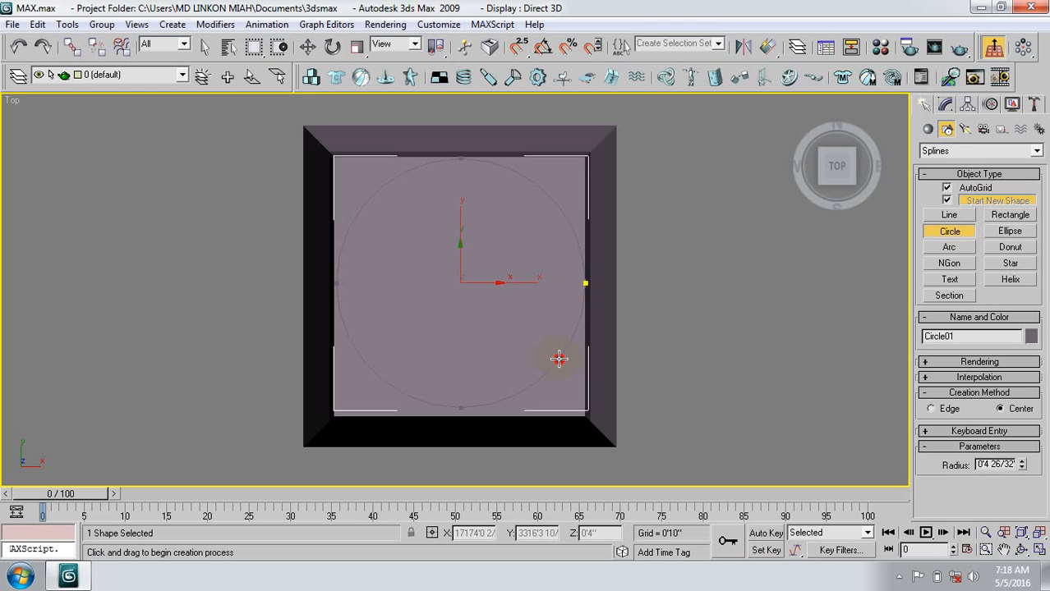
drag(559, 359, 561, 360)
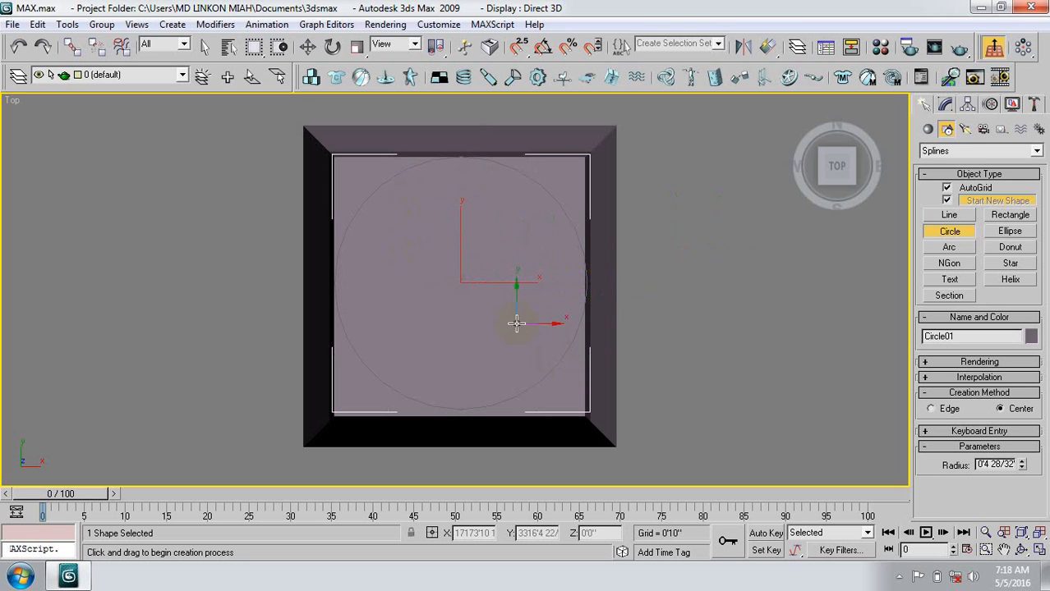
Extrude the circle by 7' to form a round column on the beveled base.
click(946, 105)
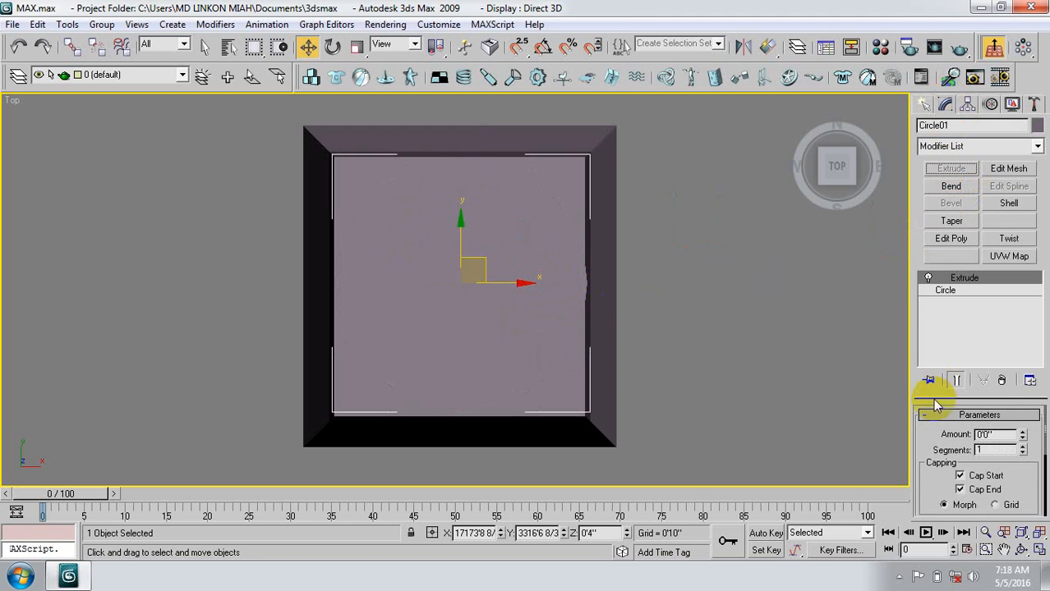
click(995, 435)
drag(995, 436, 952, 442)
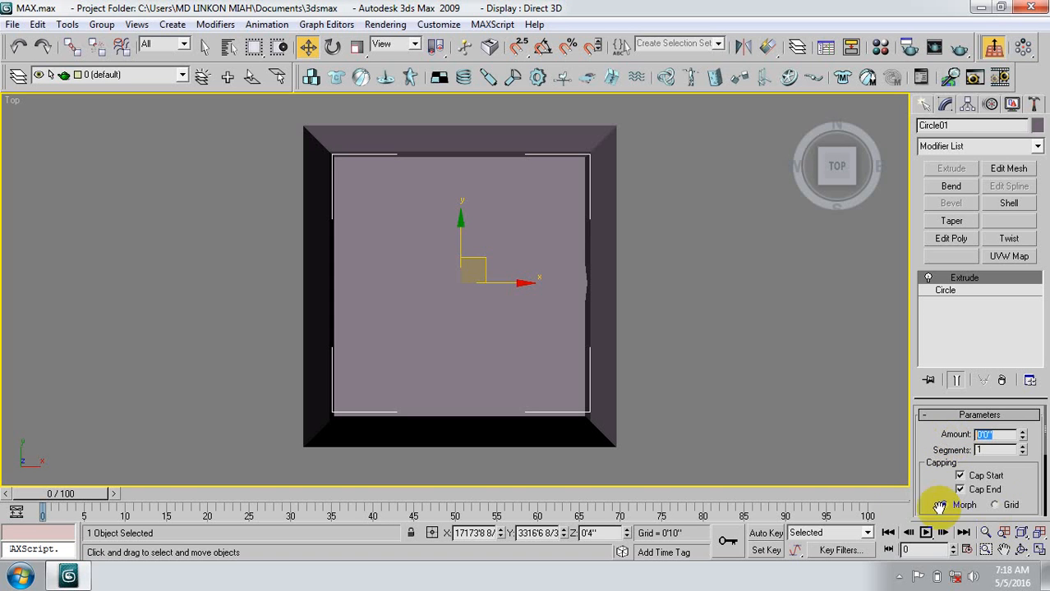
text(7)
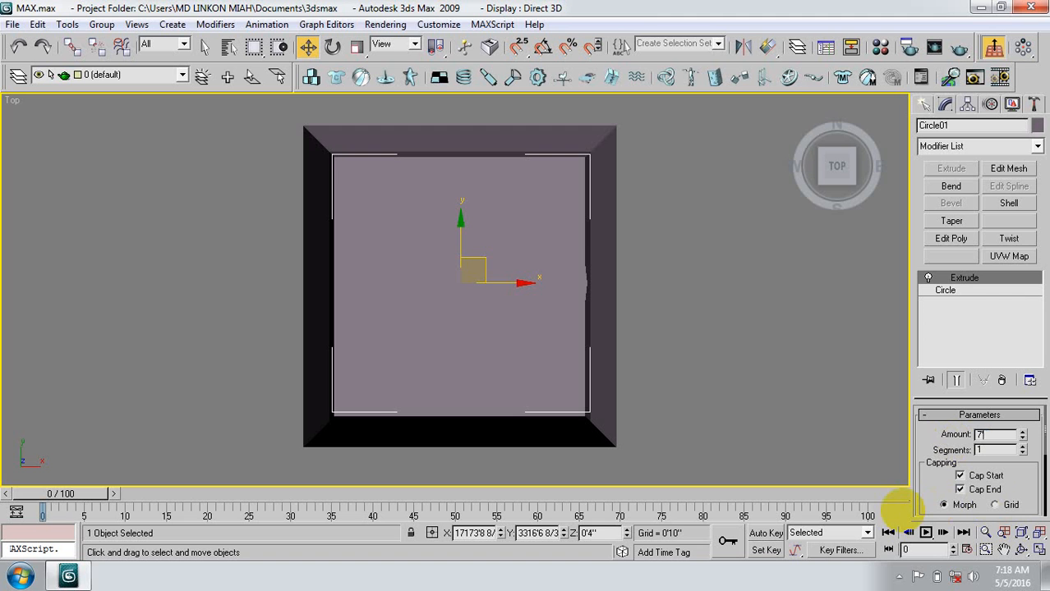
key(Return)
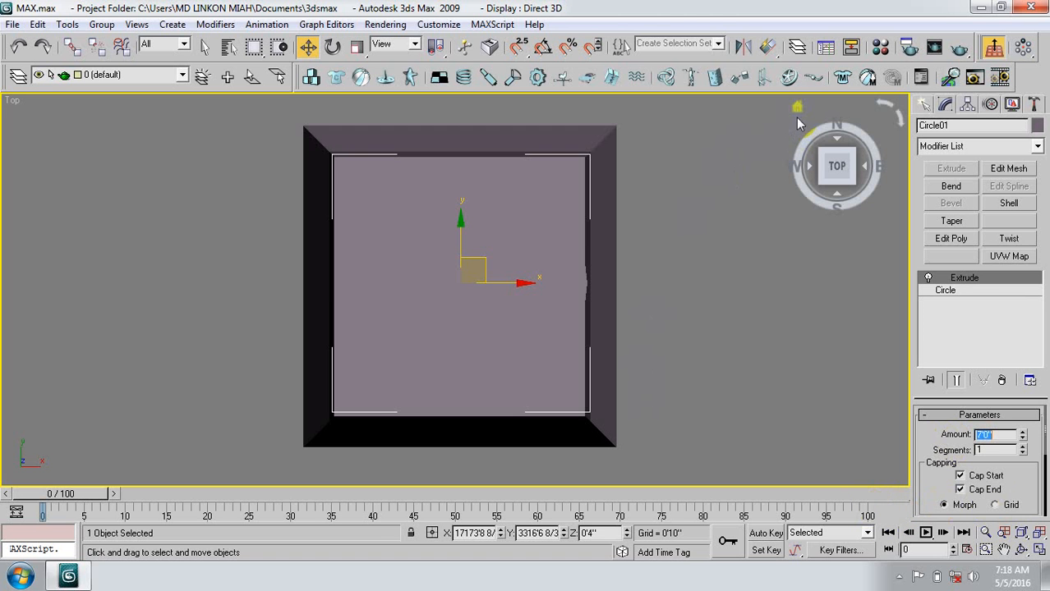
click(796, 108)
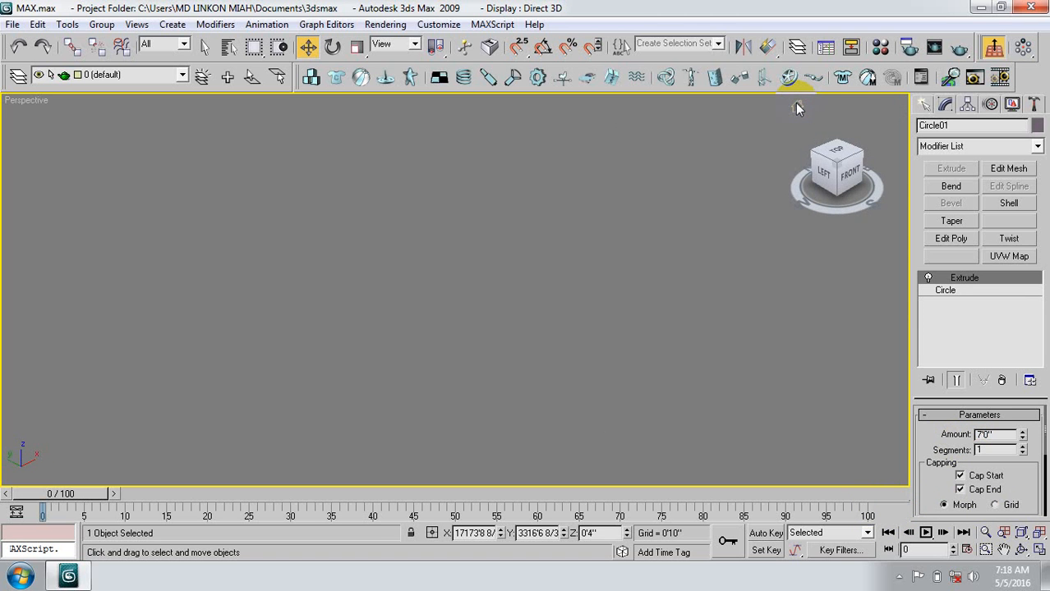
key(z)
scroll(409, 339, down, 4)
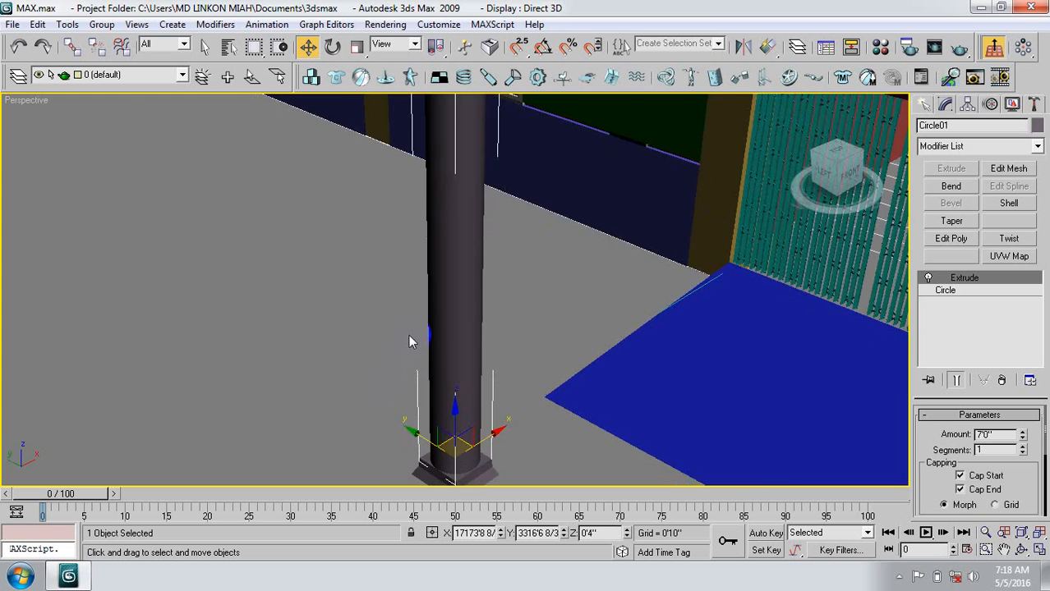
middle_drag(449, 334, 421, 314)
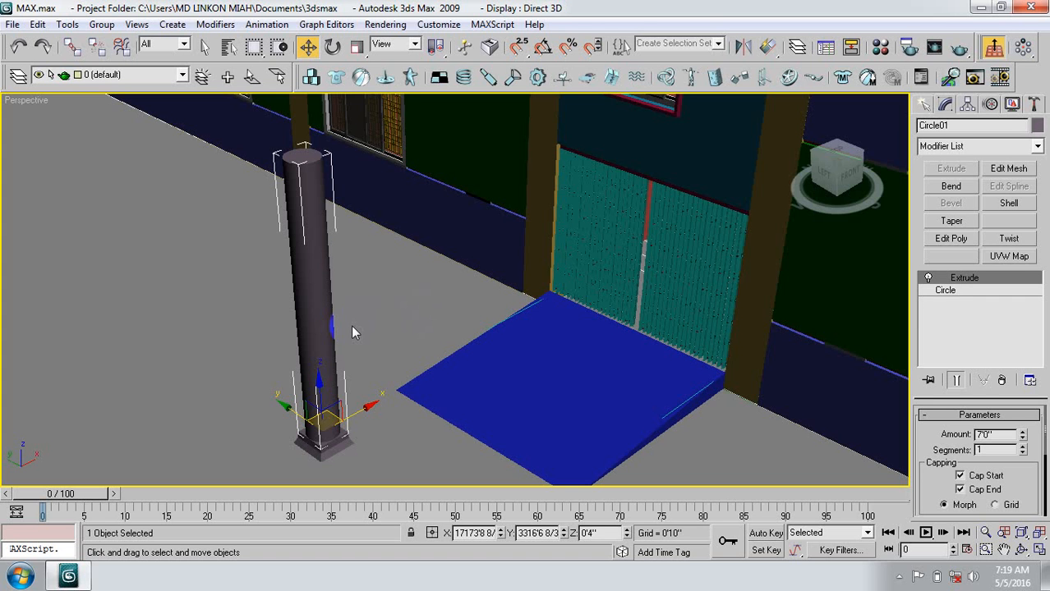
Set the column's object color to white and deselect it.
click(317, 296)
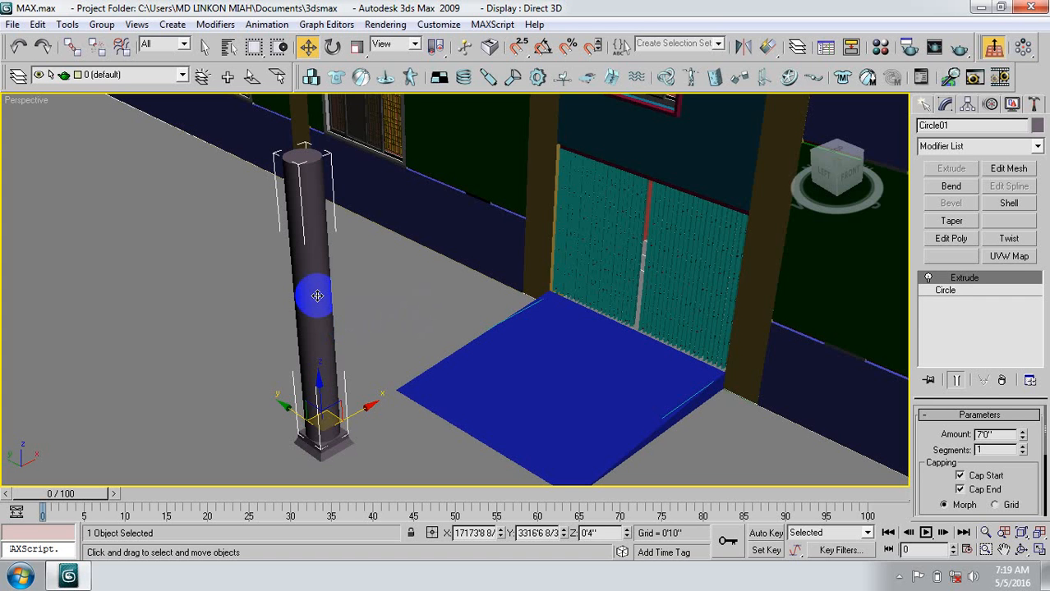
click(1036, 127)
click(662, 321)
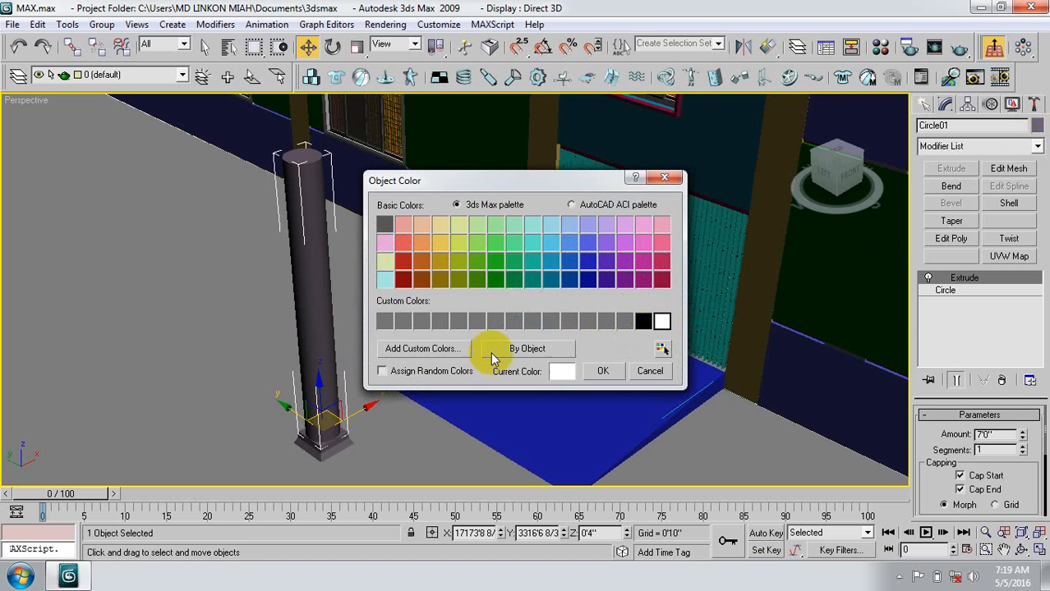
click(602, 372)
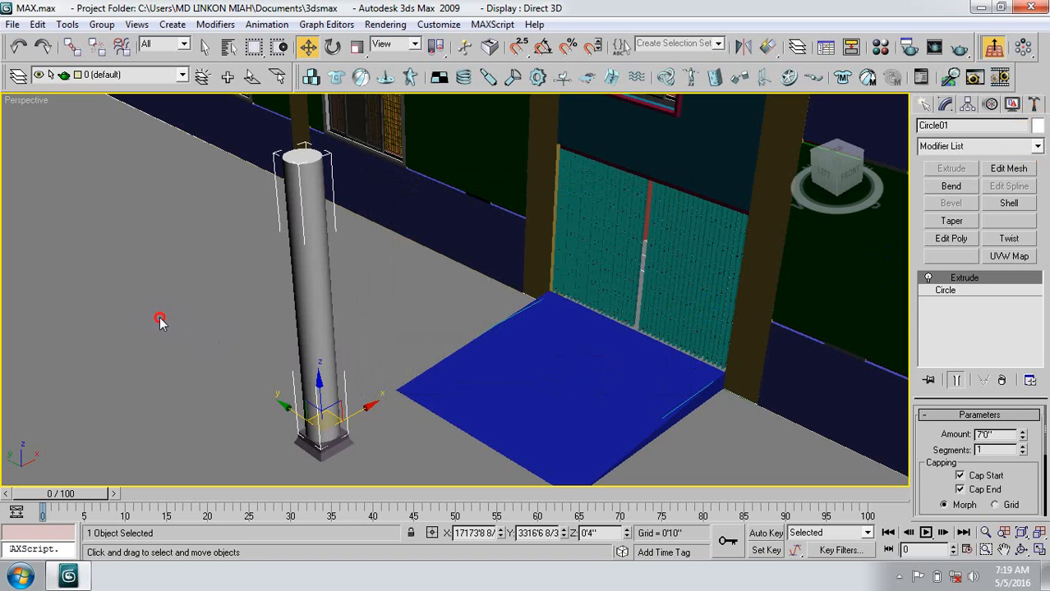
click(161, 321)
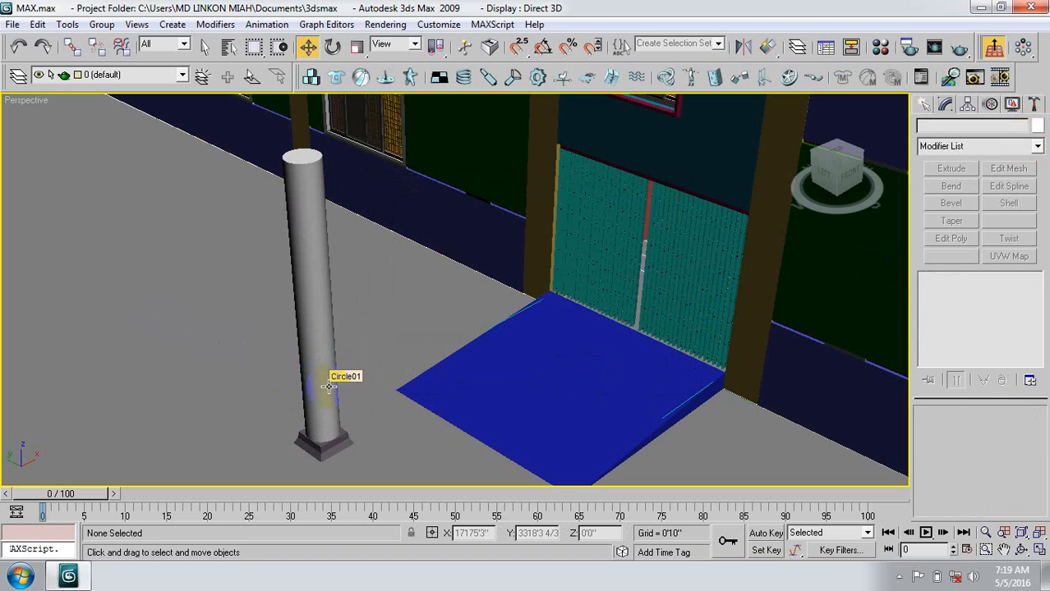
Select the column, frame it in the top view, and save the scene.
middle_drag(329, 386, 368, 361)
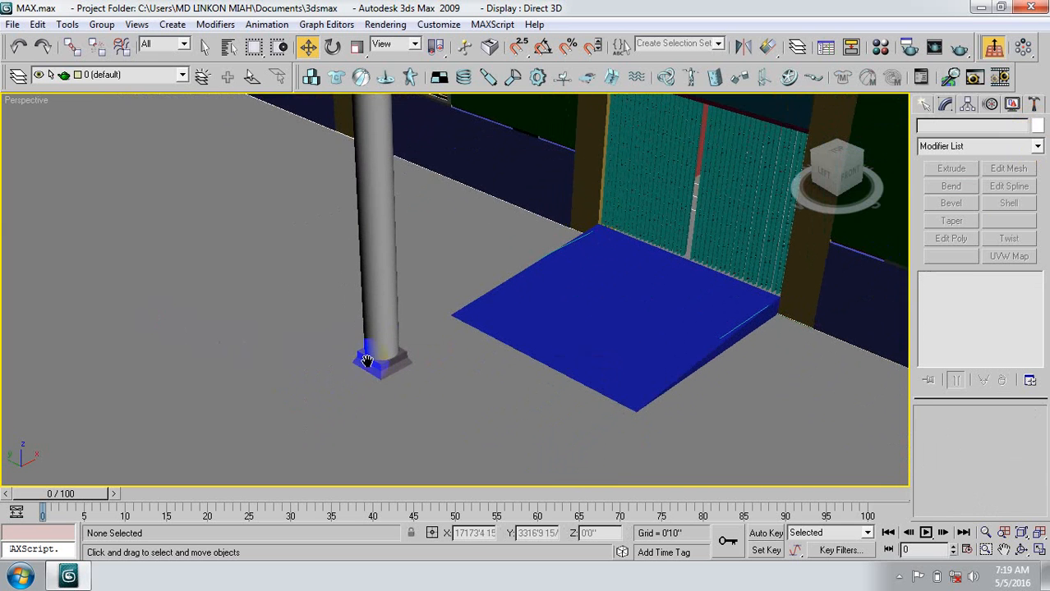
click(387, 294)
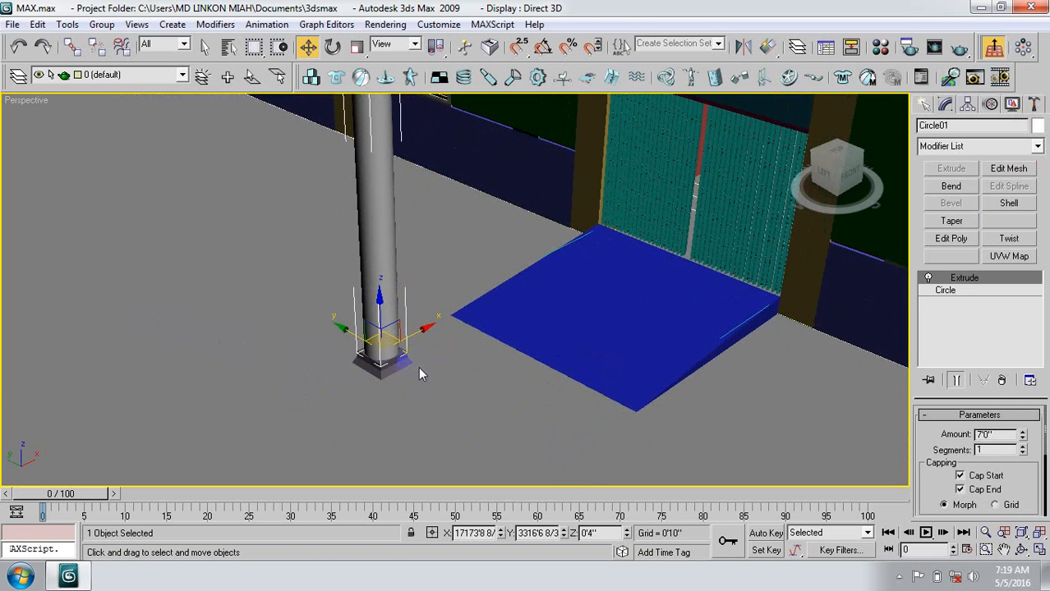
middle_drag(405, 388, 374, 326)
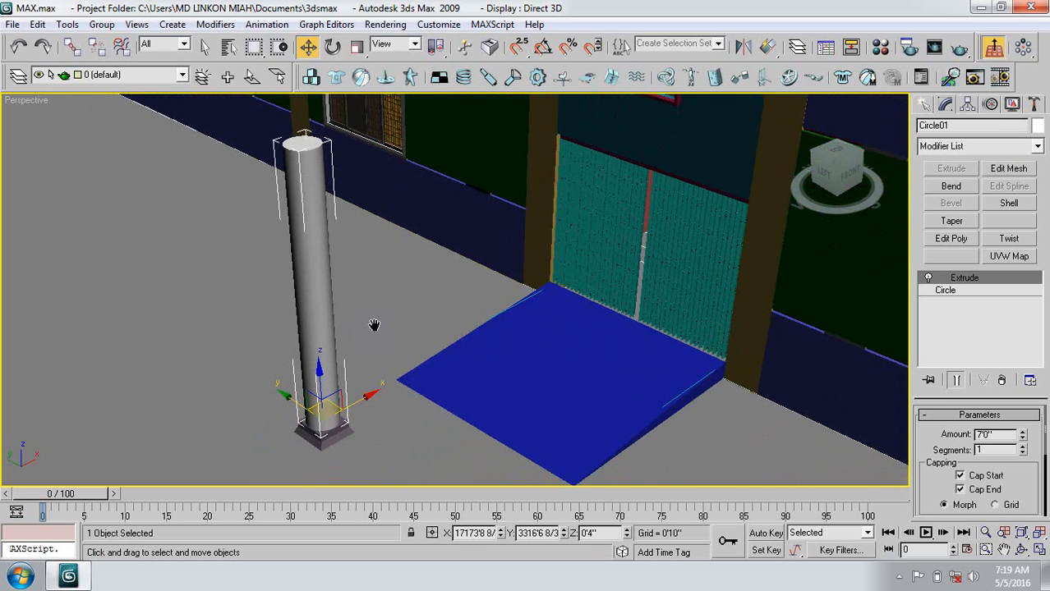
key(t)
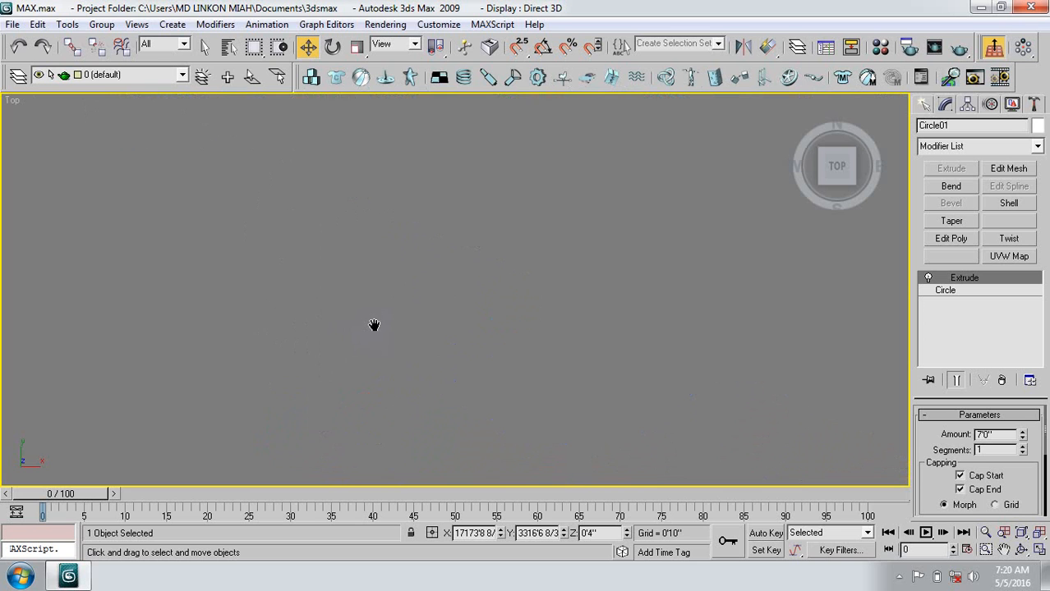
key(z)
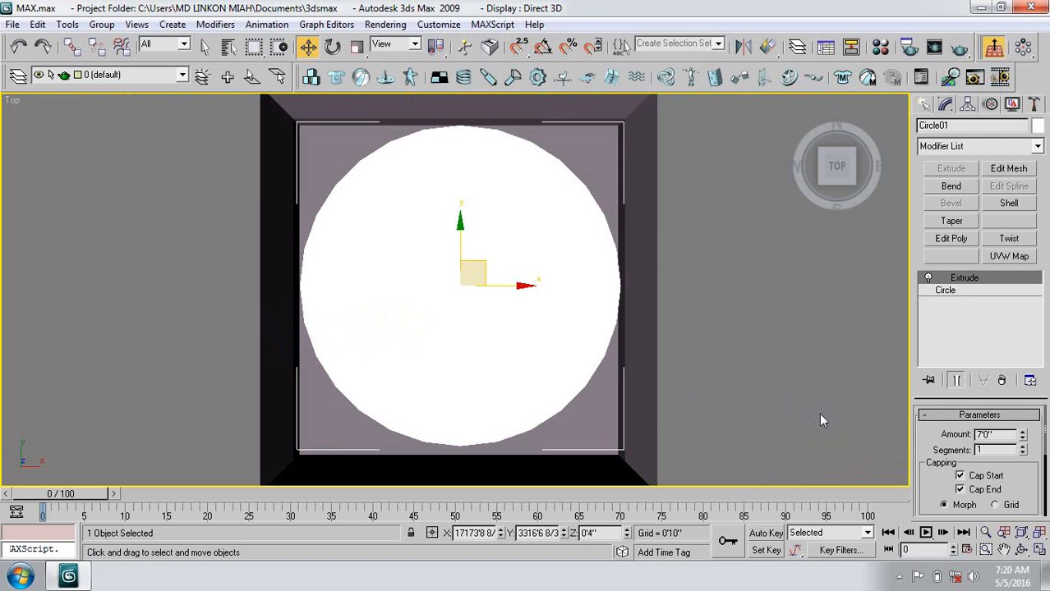
key(ctrl+s)
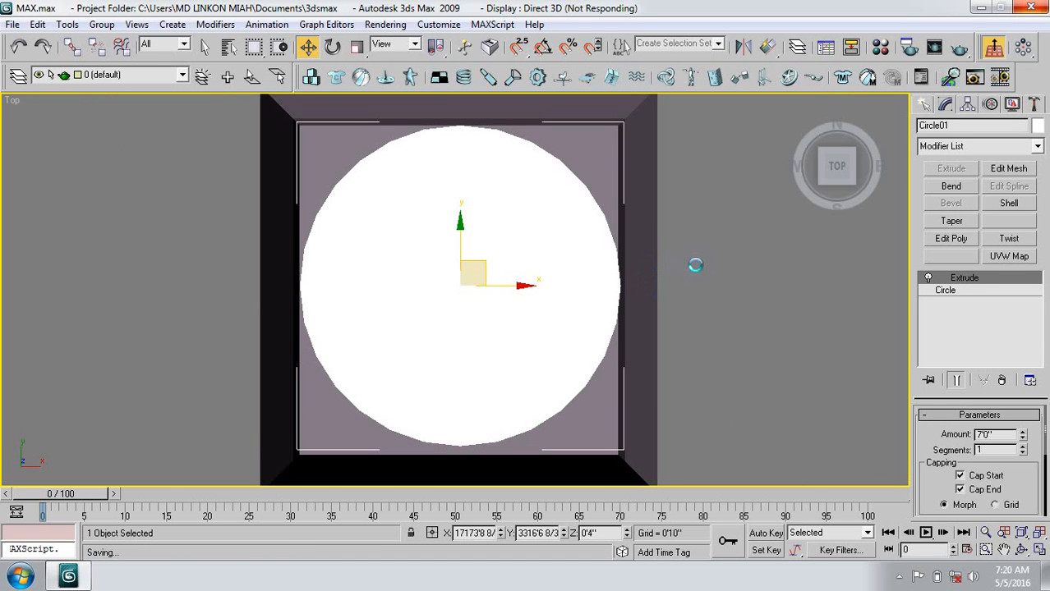
Create an AutoGrid torus on the column's top face, with Radius 1 about 3 19/32" and Radius 2 about 9/32".
click(924, 106)
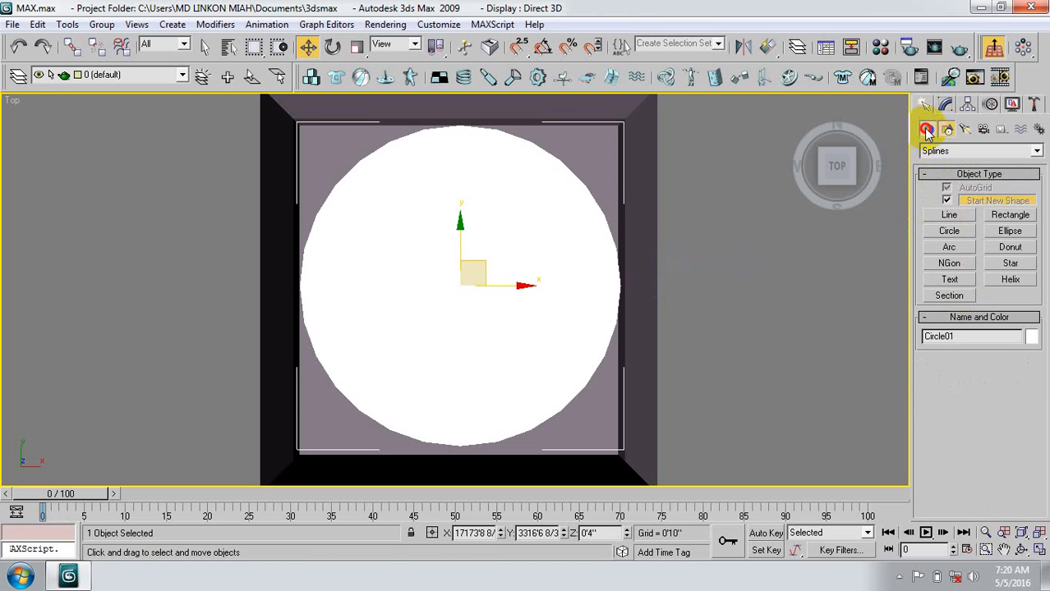
click(927, 131)
click(953, 251)
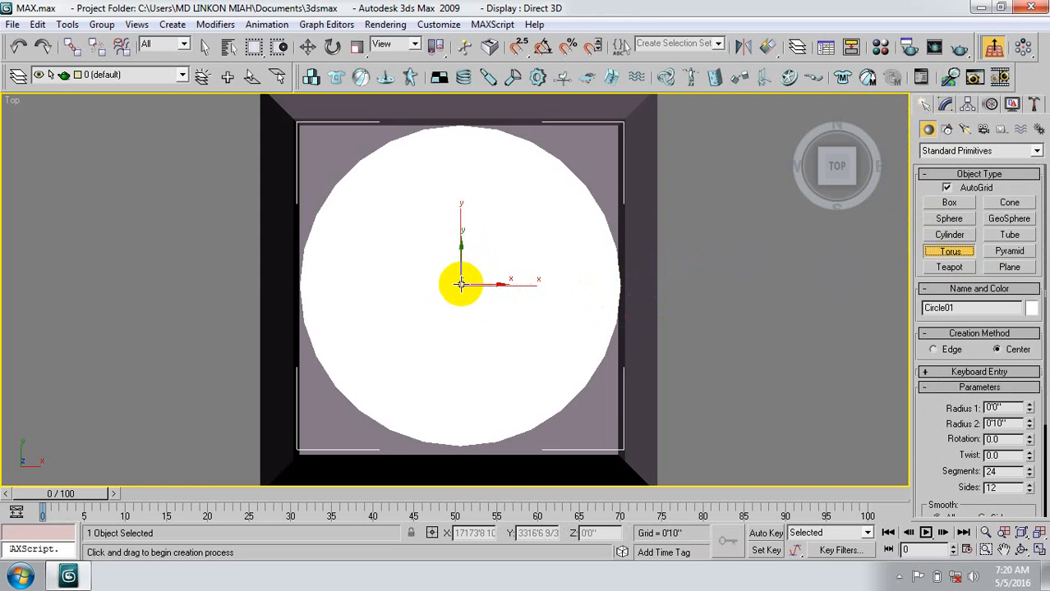
drag(462, 285, 524, 327)
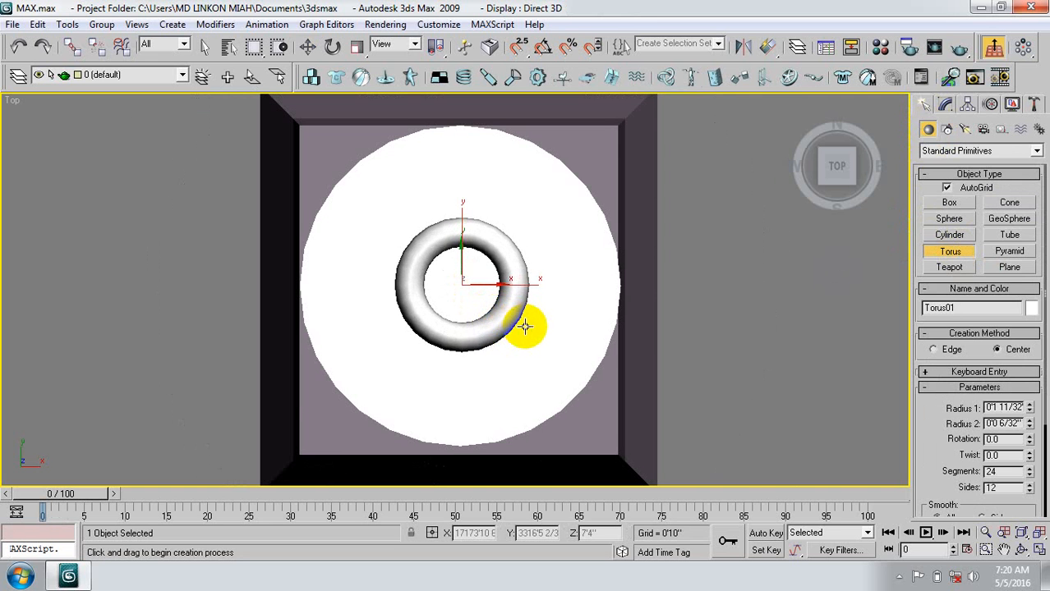
right_click(543, 335)
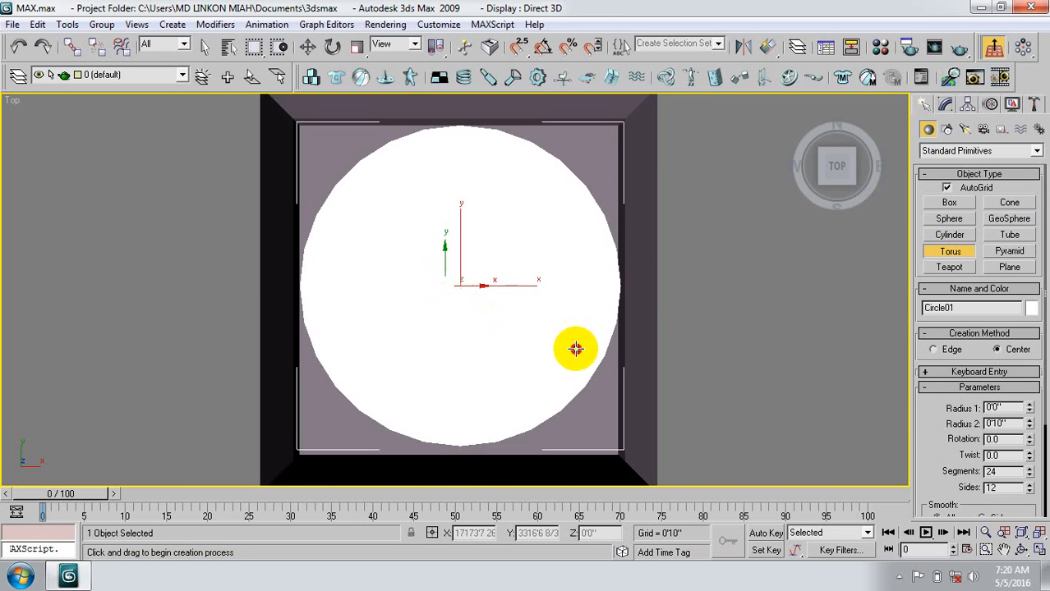
drag(576, 349, 515, 335)
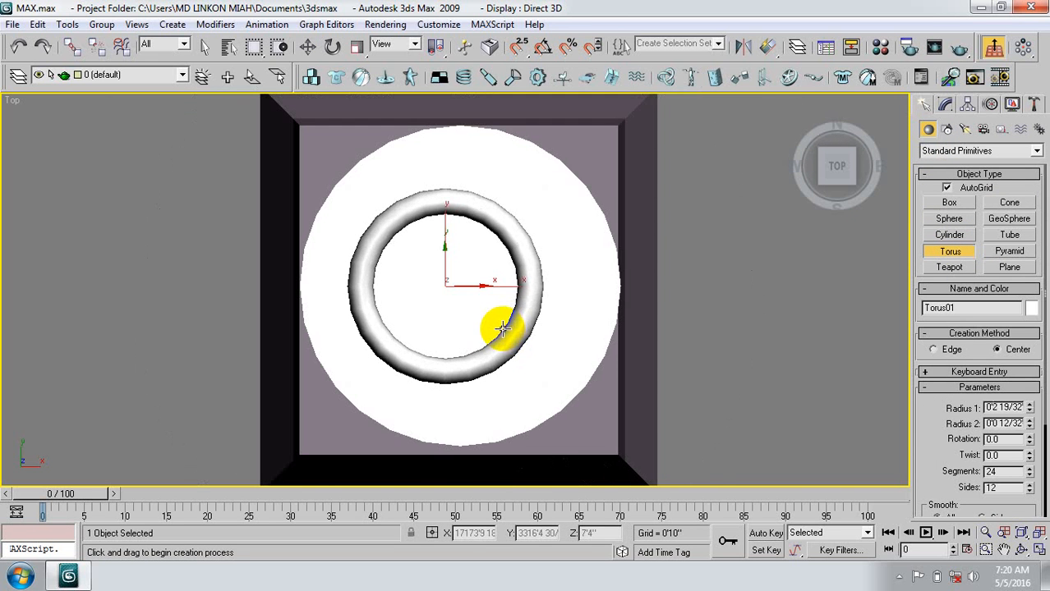
click(506, 334)
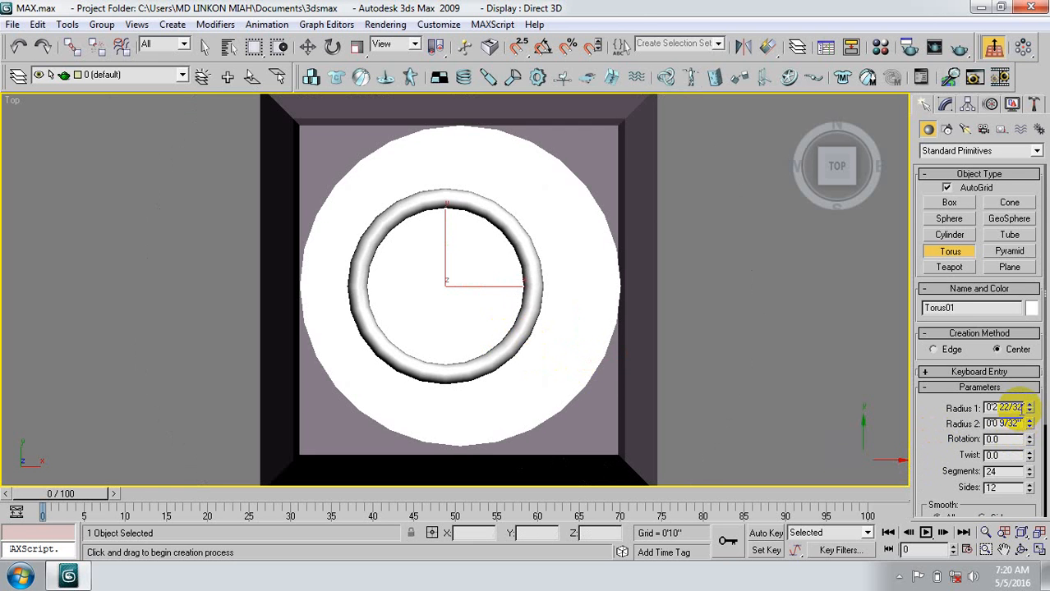
drag(1030, 408, 1031, 408)
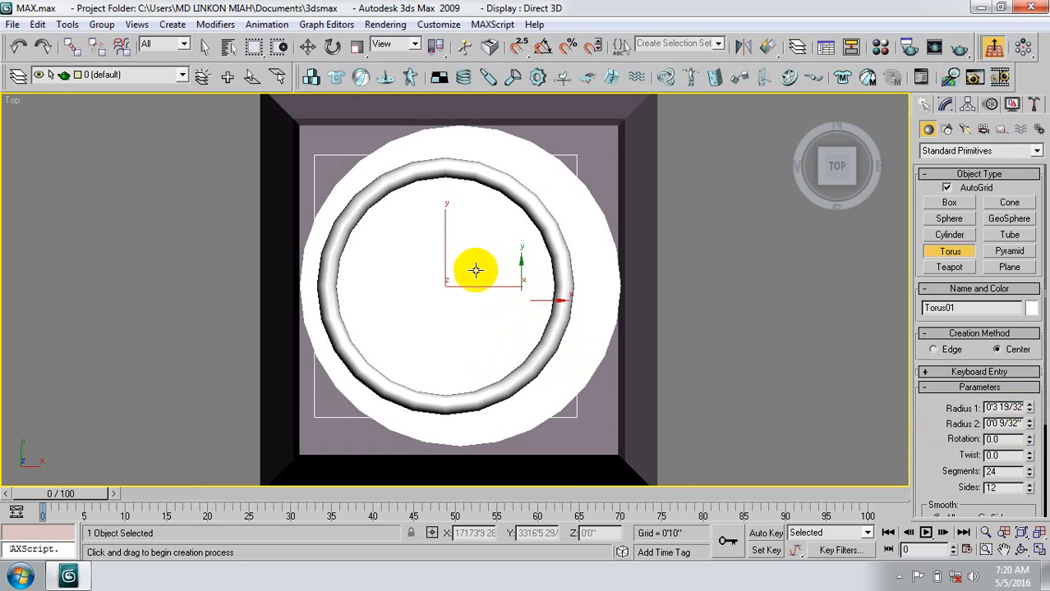
Move the torus along X and Y to centre it approximately on the column's top.
click(309, 47)
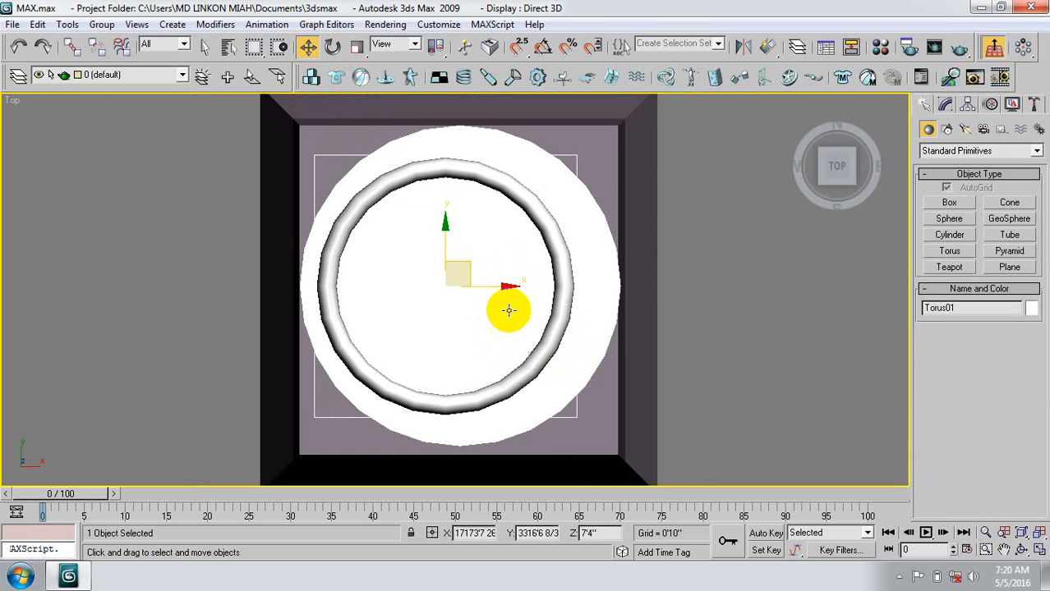
drag(506, 287, 521, 288)
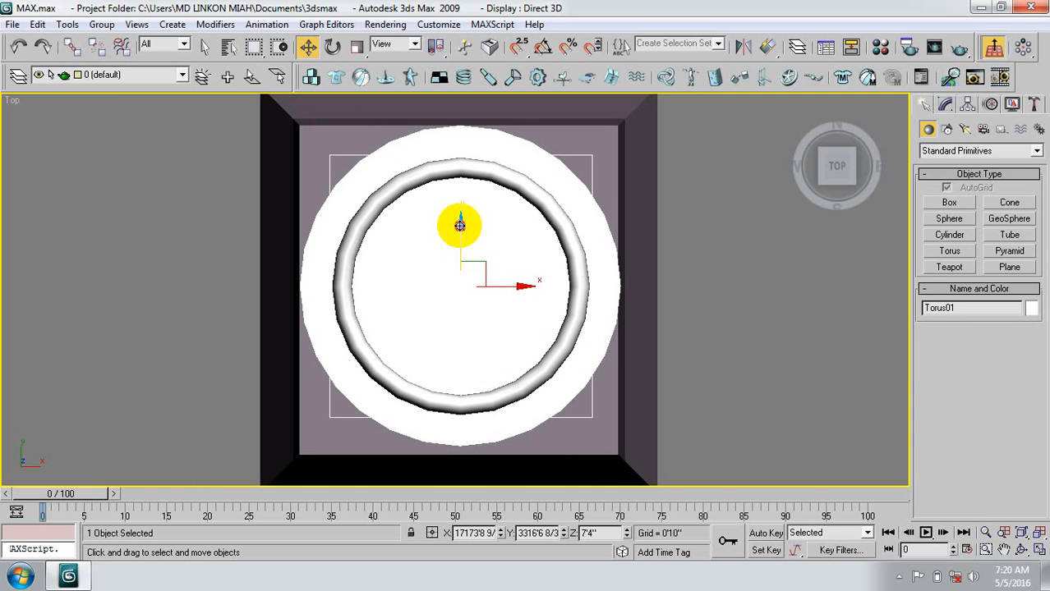
drag(461, 225, 459, 215)
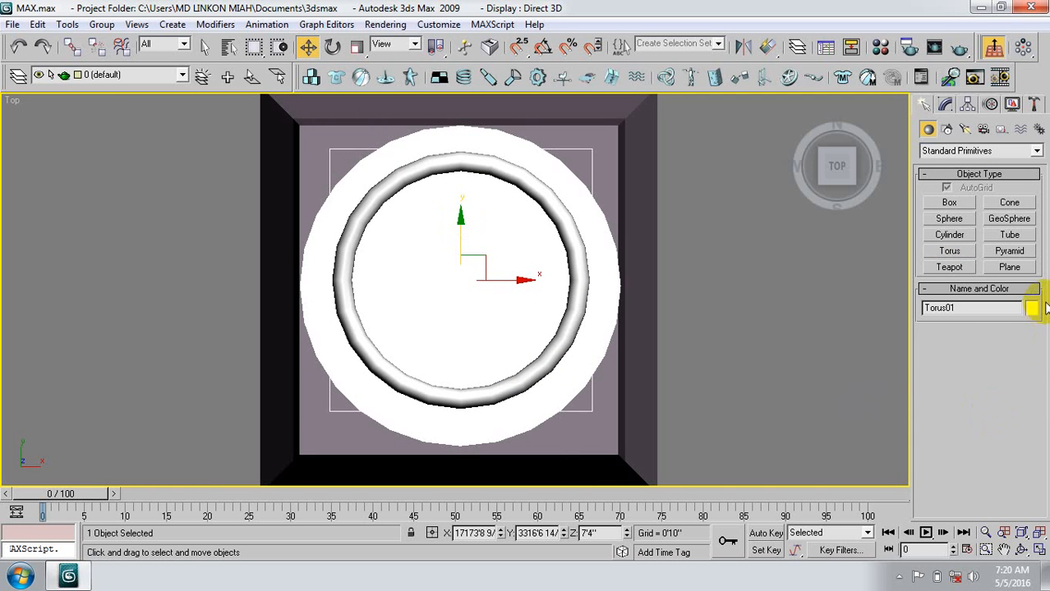
Enlarge the torus's Radius 1 to 5 2/32" so the ring surrounds the column's top edge.
click(944, 104)
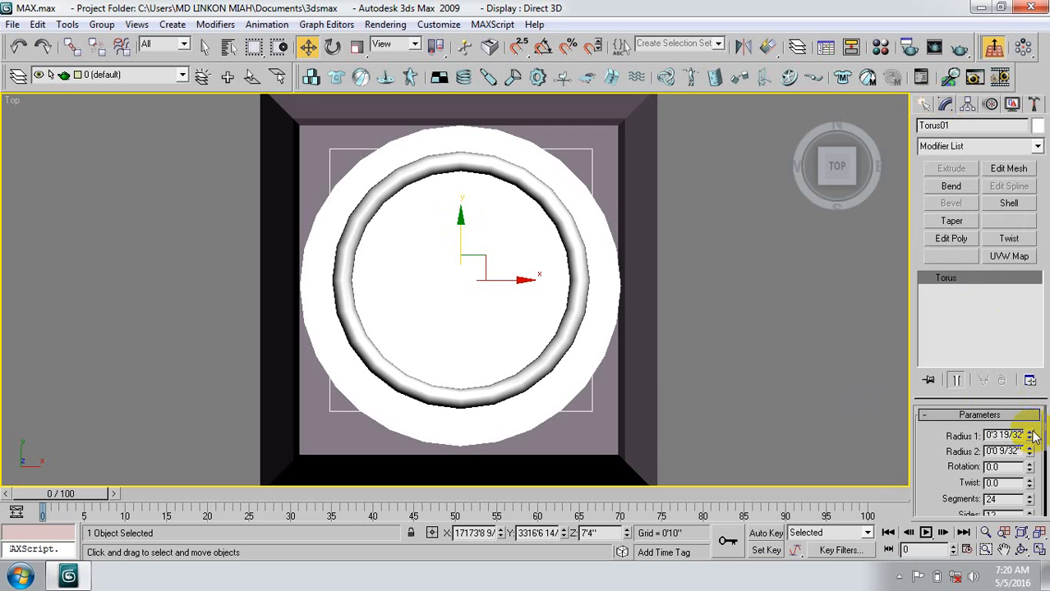
drag(1030, 432, 1033, 436)
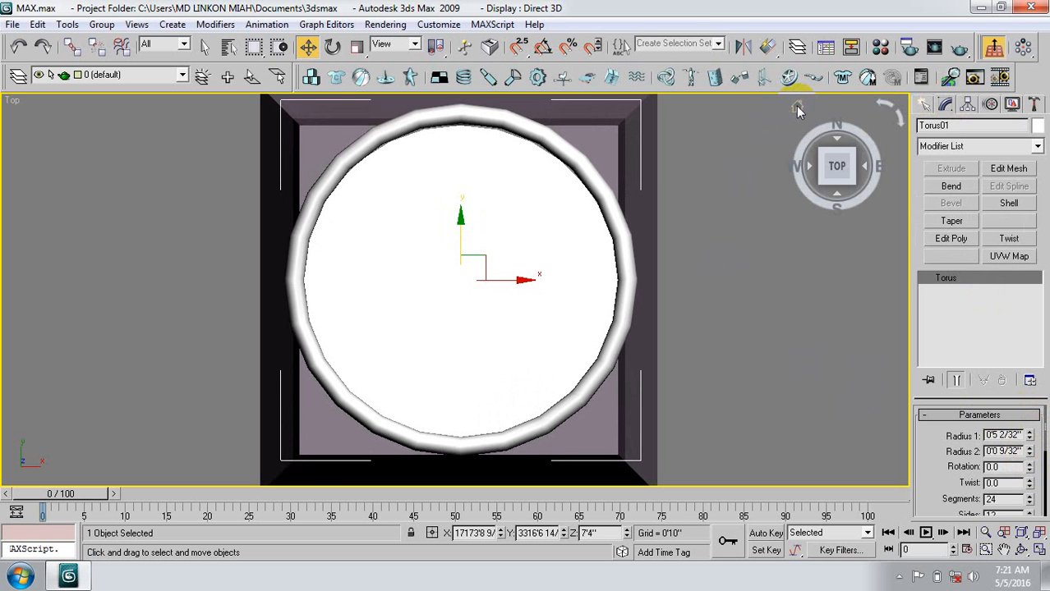
click(797, 109)
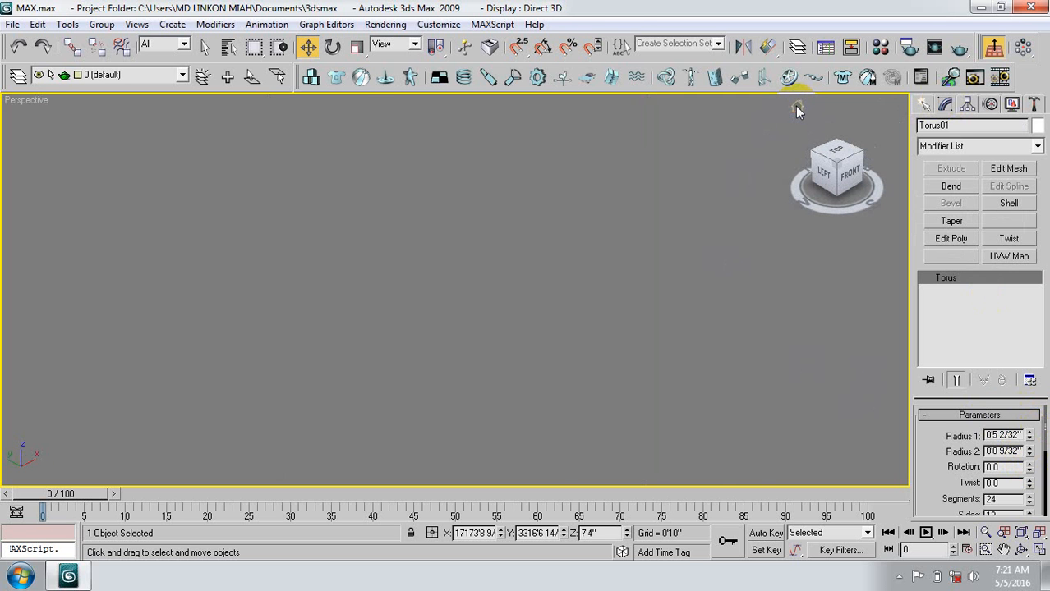
scroll(475, 279, up, 5)
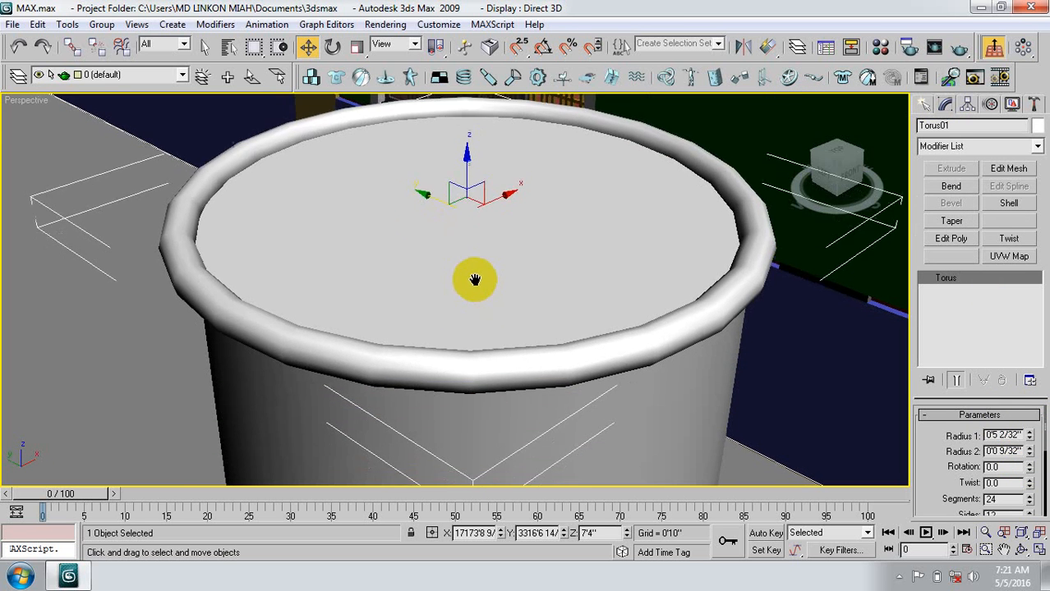
scroll(475, 281, down, 10)
middle_drag(491, 336, 483, 321)
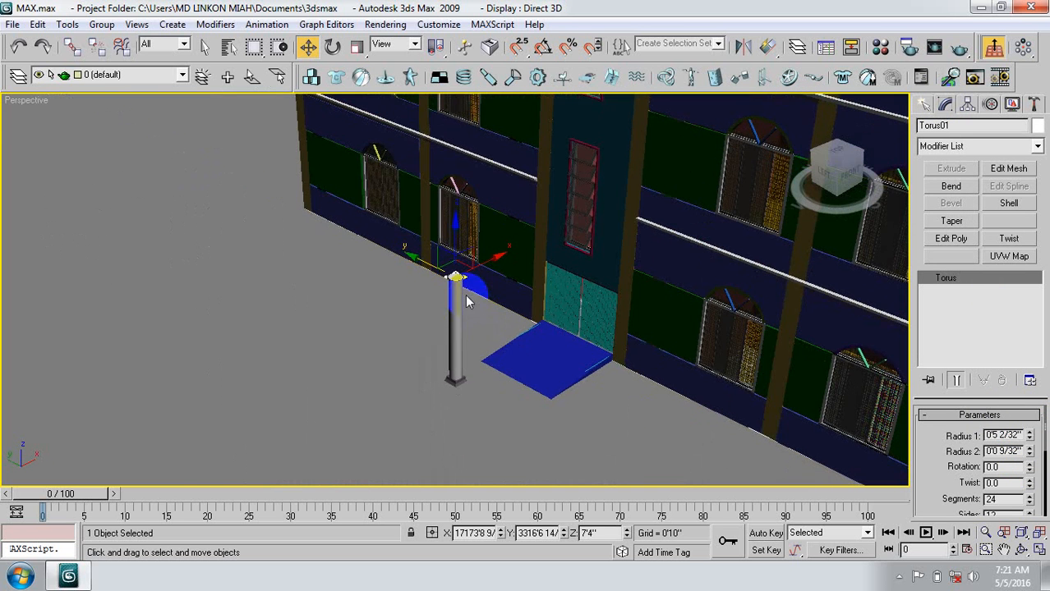
Change the torus's object colour to the light peach swatch in the 3ds Max palette.
scroll(465, 302, up, 10)
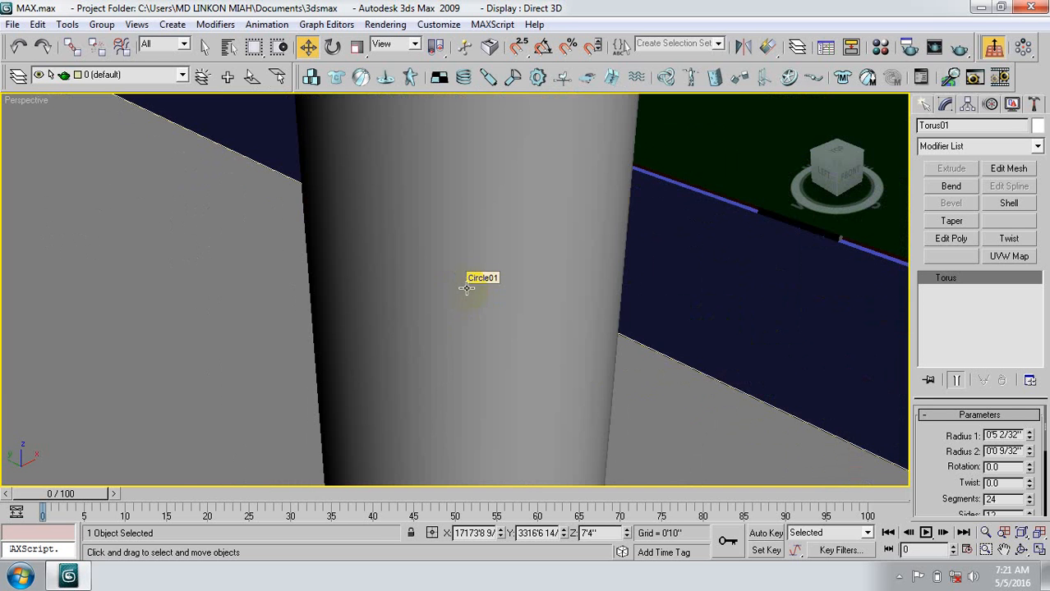
scroll(467, 289, down, 5)
middle_drag(465, 312, 448, 257)
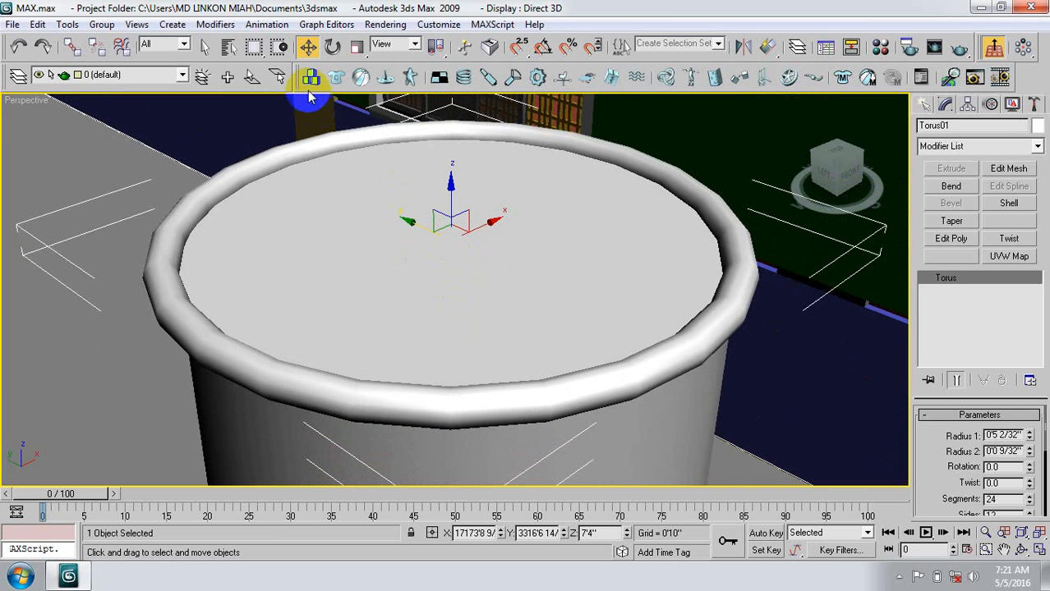
click(1037, 127)
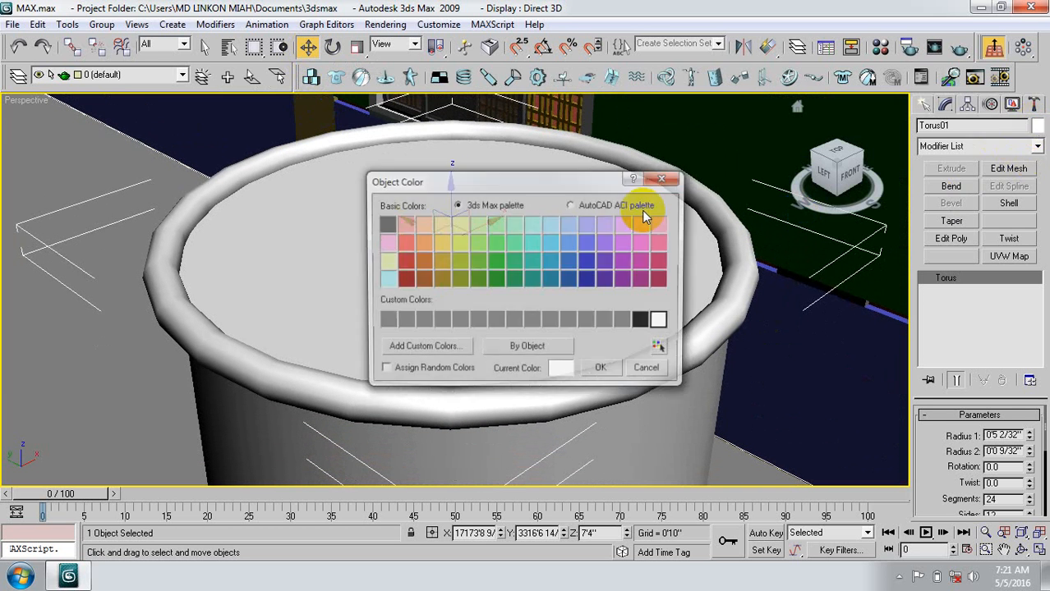
click(411, 226)
click(602, 371)
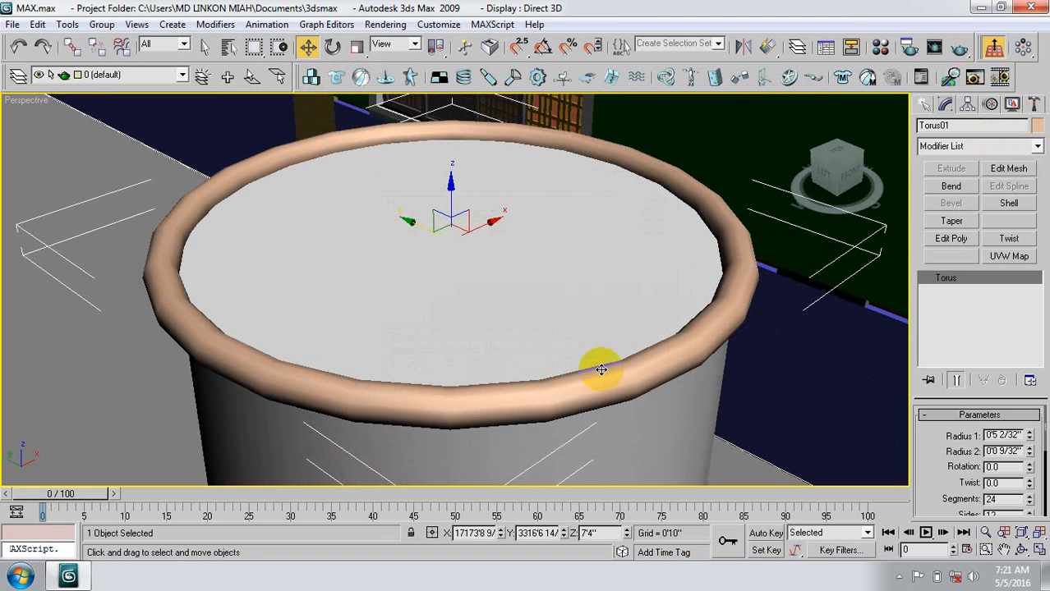
Move the torus down to the column's foot by setting its absolute world Z to 0'4".
right_click(308, 47)
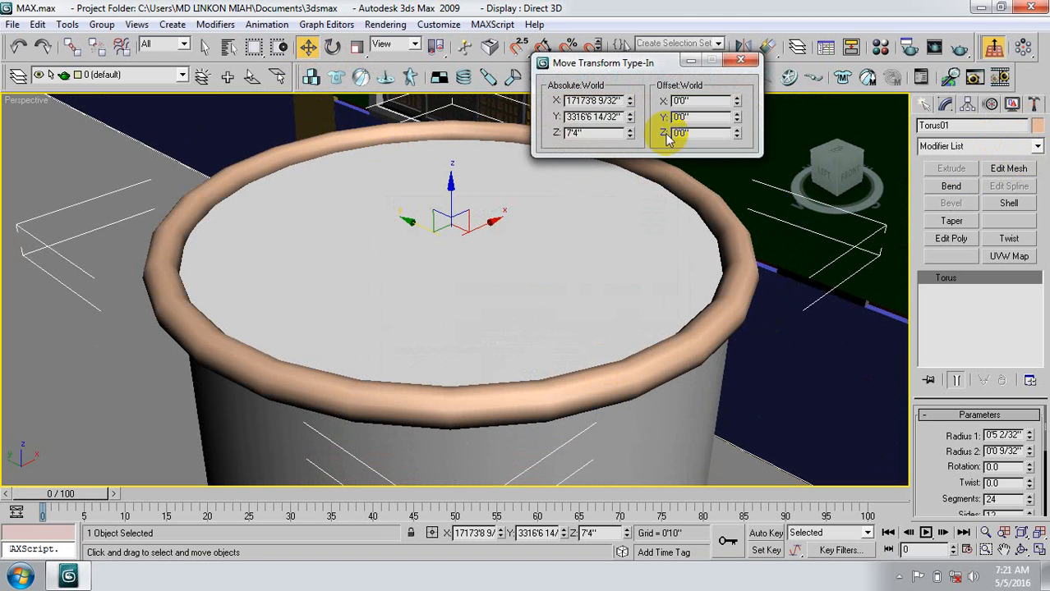
double_click(587, 133)
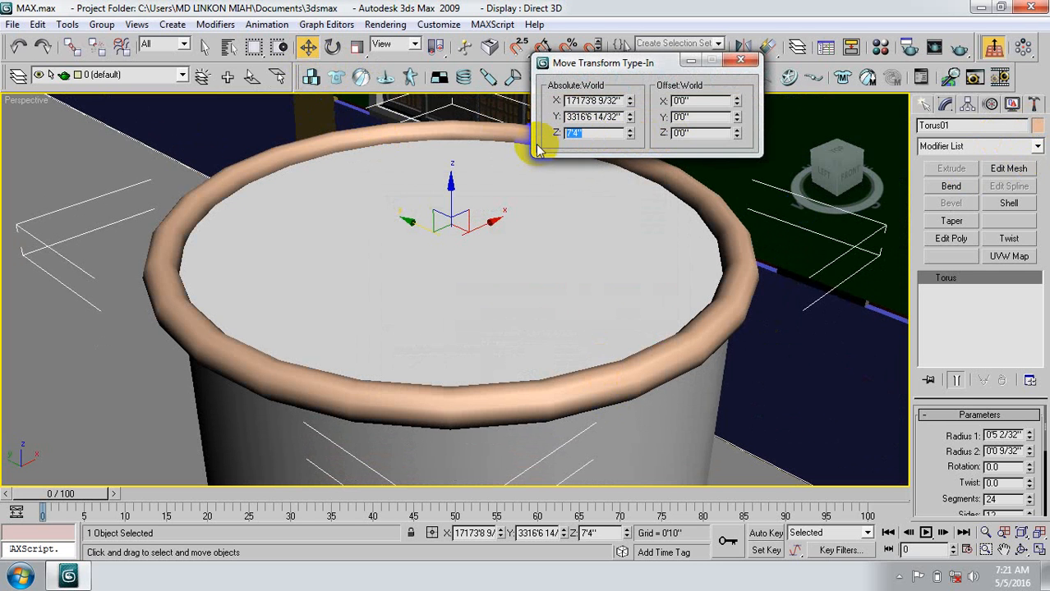
text(0)
key(Return)
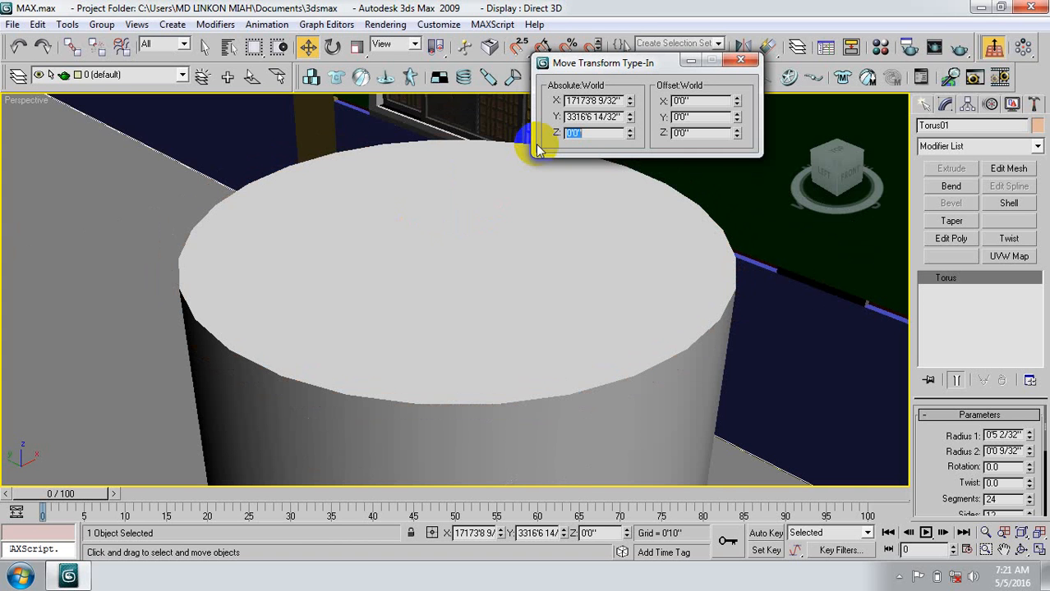
text(4)
key(Return)
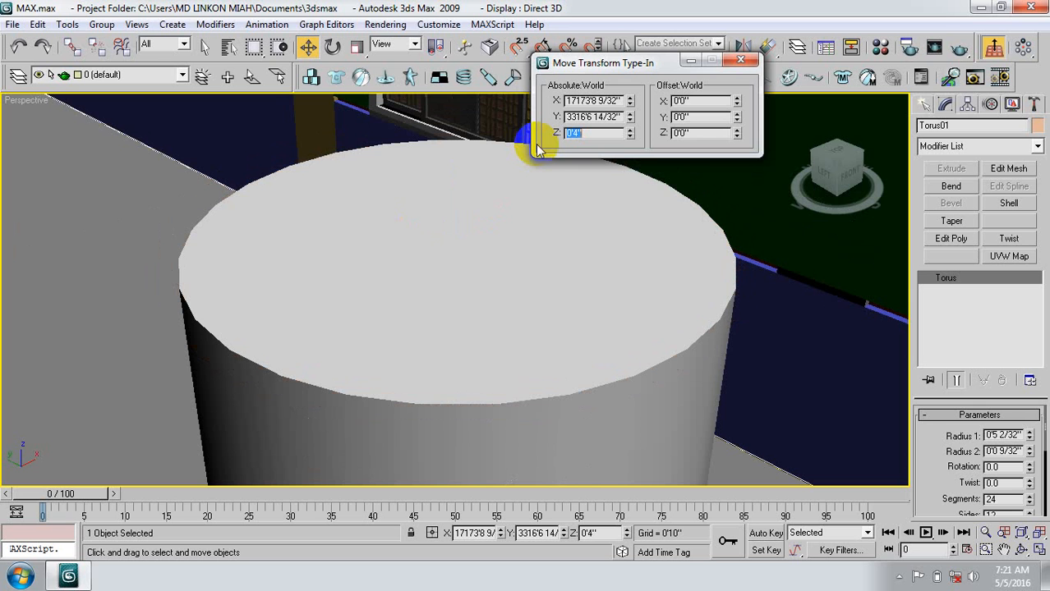
click(741, 61)
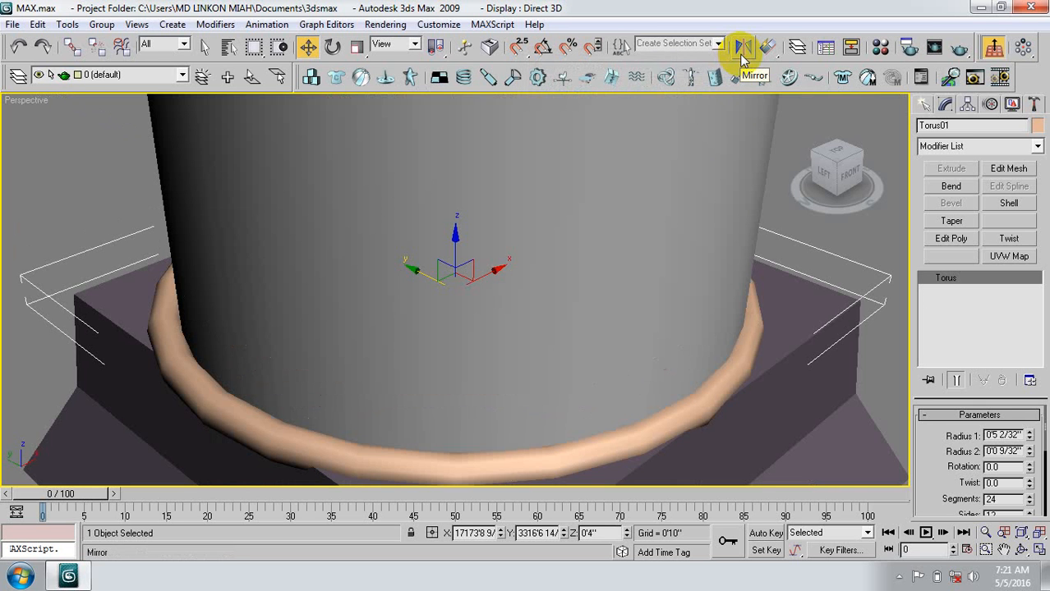
Thicken the torus to a Radius 2 of 12/32" and raise it about 7/32" so it rests on the base.
middle_drag(436, 277, 389, 231)
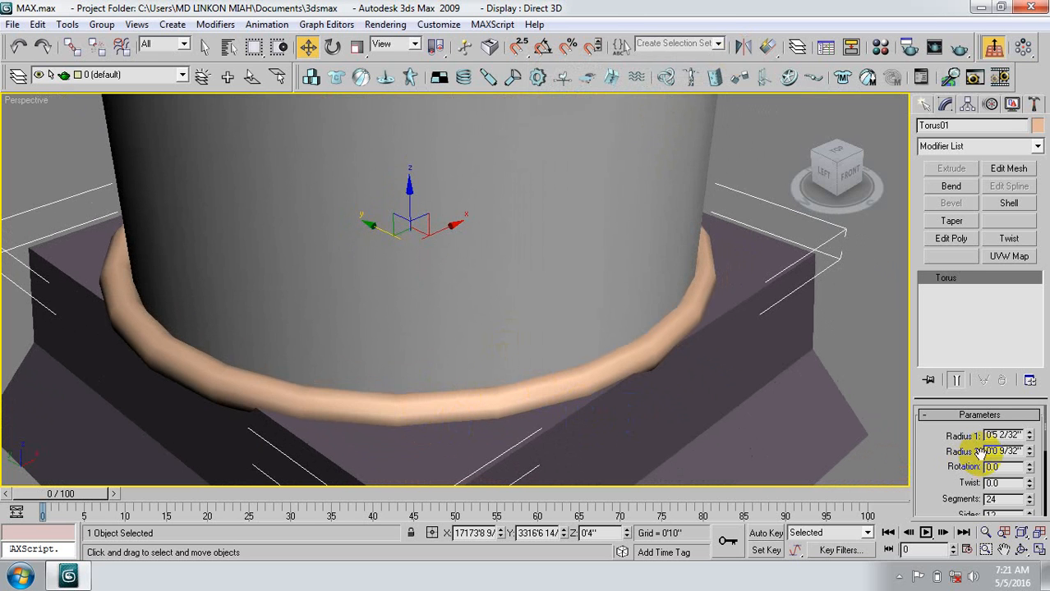
drag(1032, 452, 1030, 450)
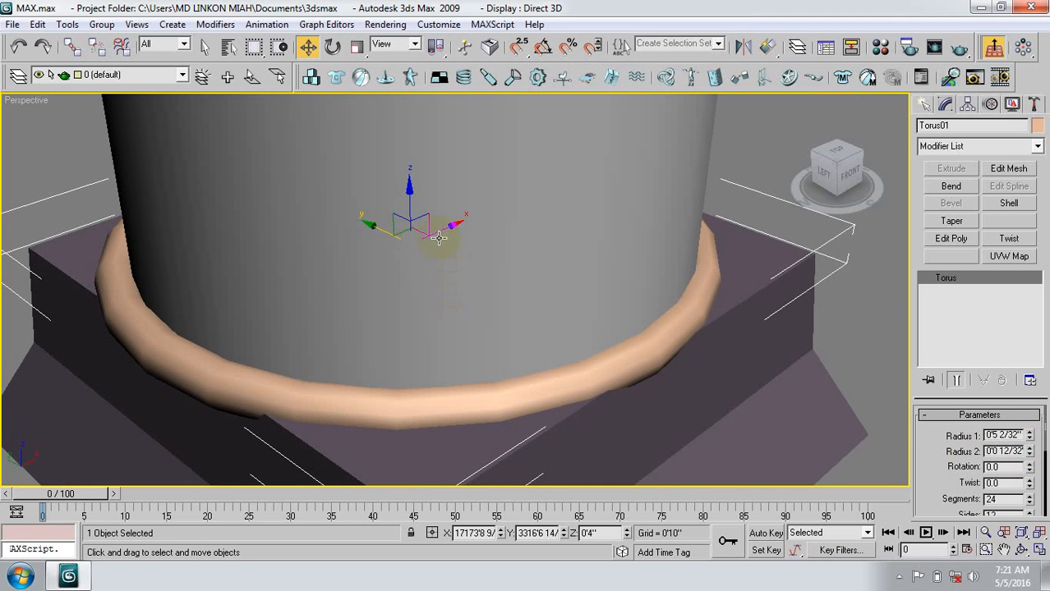
drag(409, 192, 408, 180)
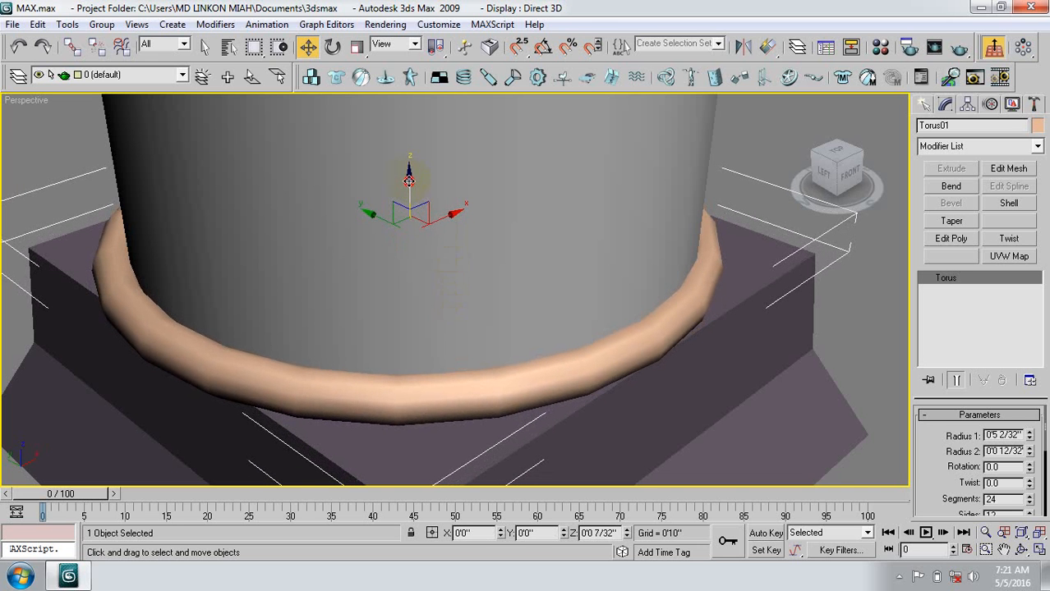
Reduce the radius of the column's base circle to 4 13/32" beneath its Extrude modifier.
click(319, 258)
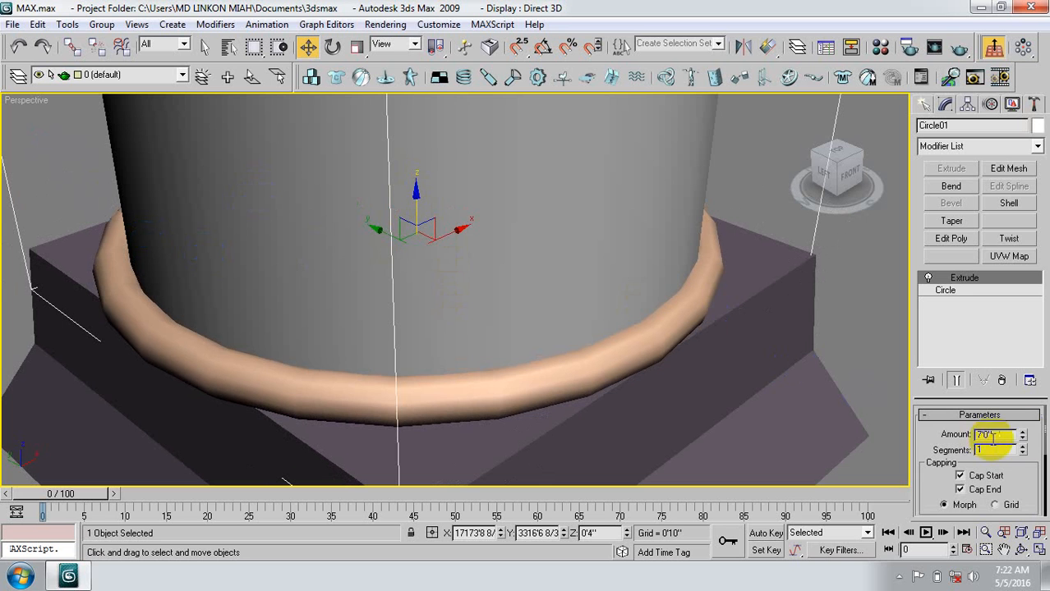
click(946, 291)
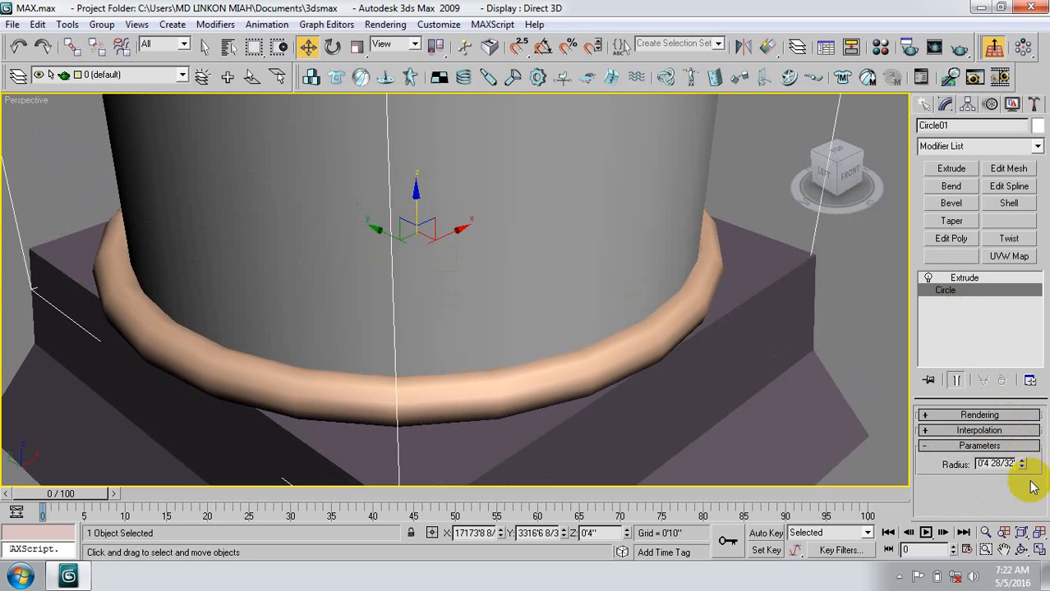
drag(1022, 467, 1024, 470)
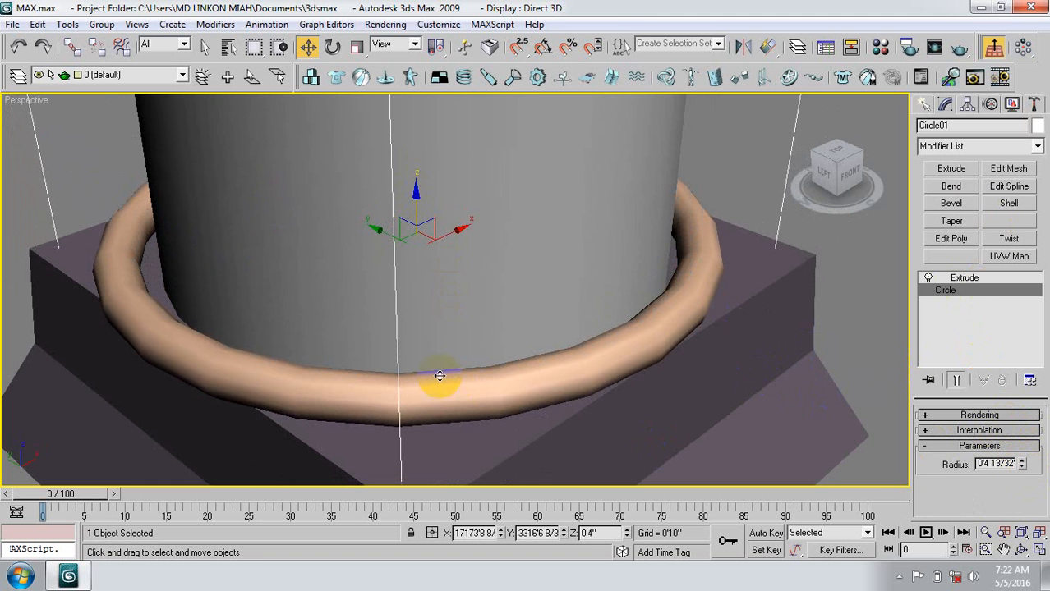
Select the torus and reduce its Radius 1 to 4 17/32" so it fits around the slimmer column.
click(97, 235)
click(362, 389)
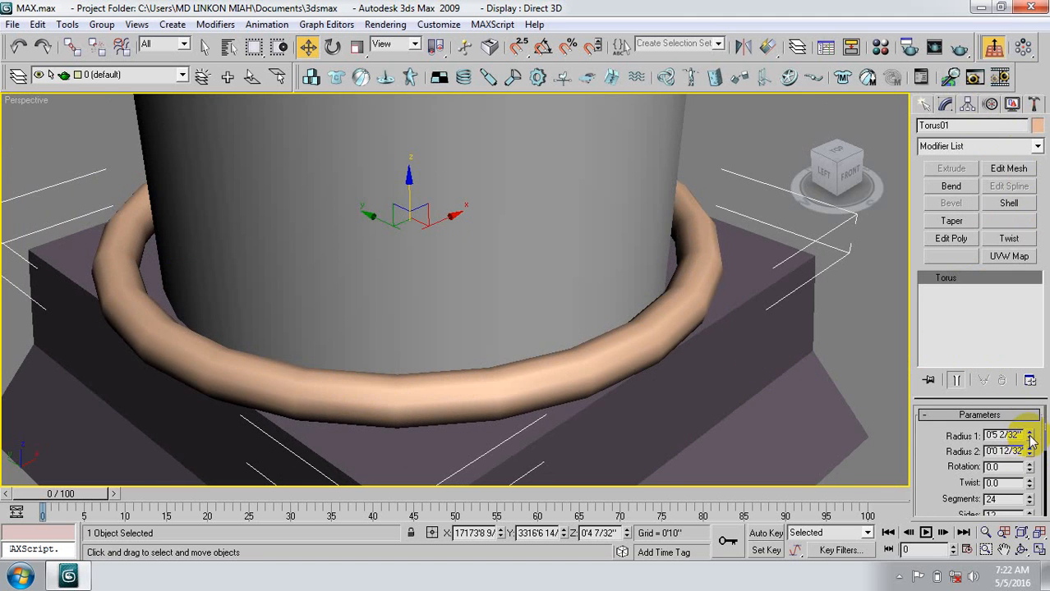
drag(1029, 435, 1031, 442)
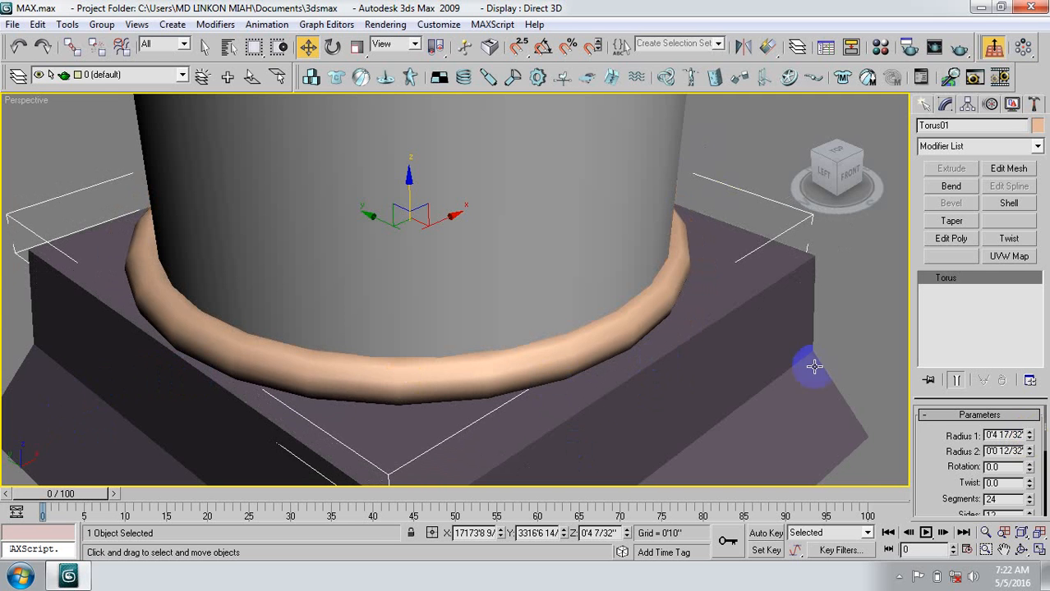
Clone the torus upward along Z as 50 copies spaced about 23/32" apart, stacking rings around the column.
middle_drag(424, 377, 396, 388)
scroll(444, 401, down, 3)
scroll(395, 387, down, 3)
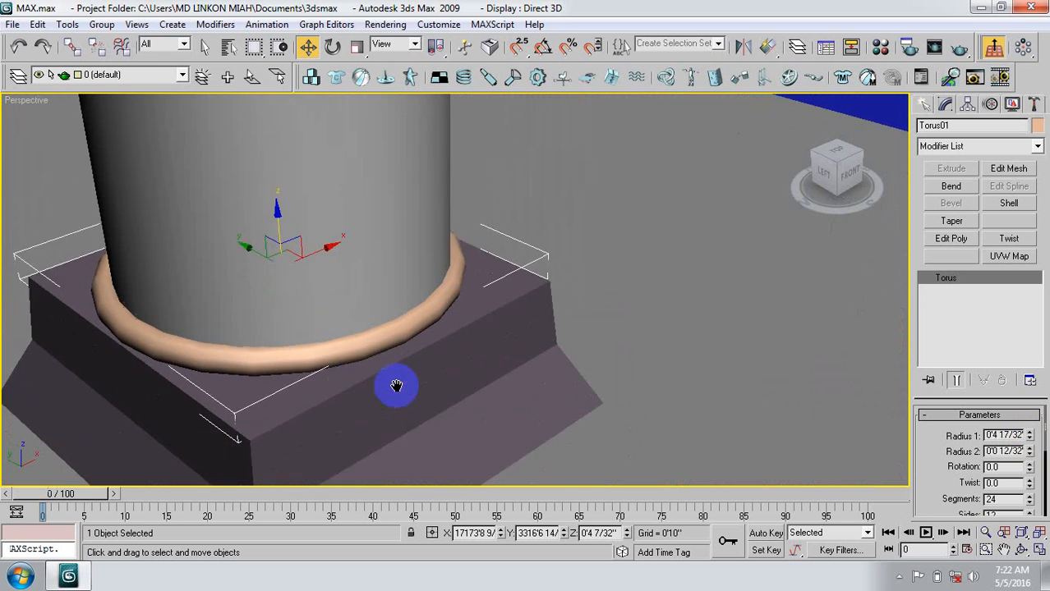
click(362, 355)
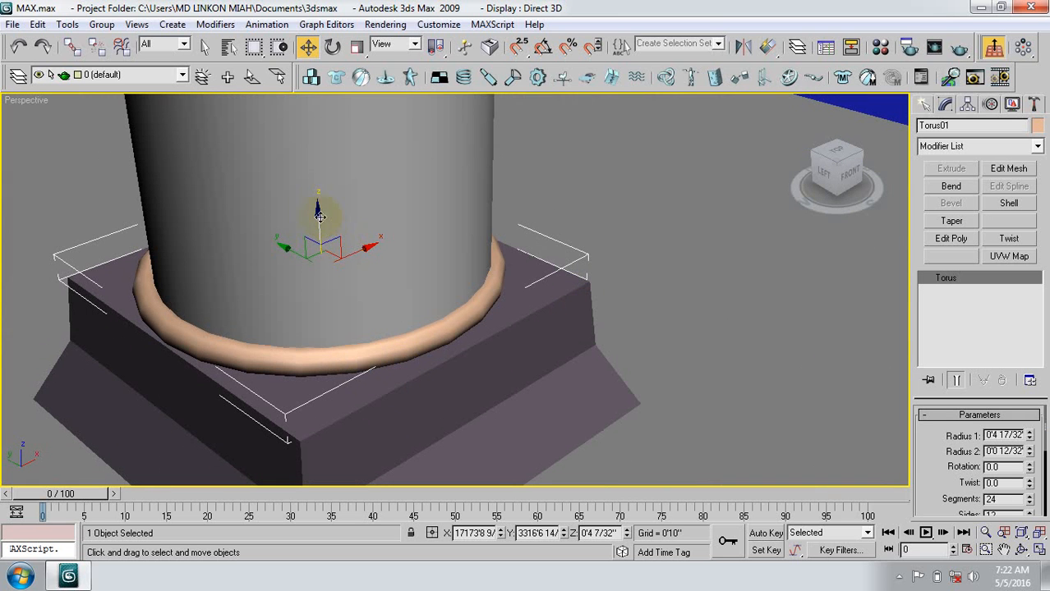
mouse_move(318, 212)
shift+mouse_down()
mouse_move(317, 171)
mouse_move(323, 184)
shift+mouse_up()
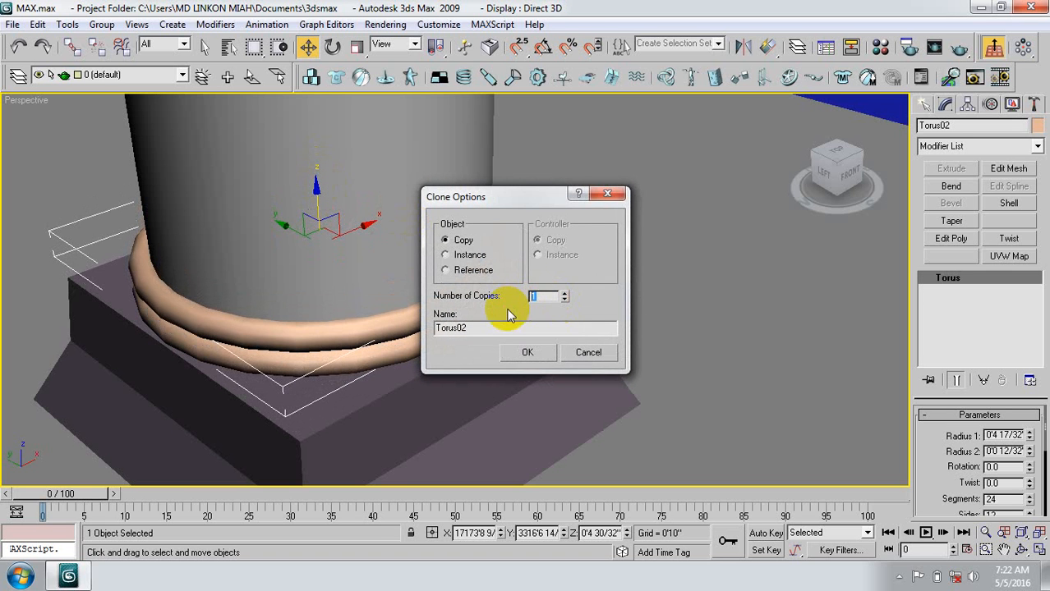
text(50)
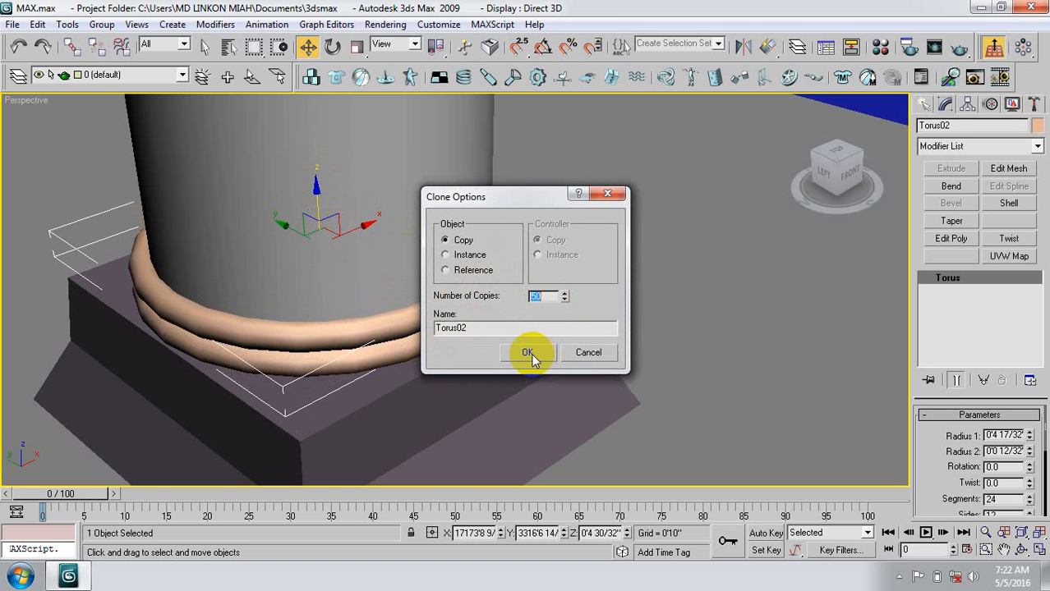
click(527, 352)
Examine the stack of torus rings from near and far to judge how it covers the column.
middle_drag(406, 223, 439, 267)
key(z)
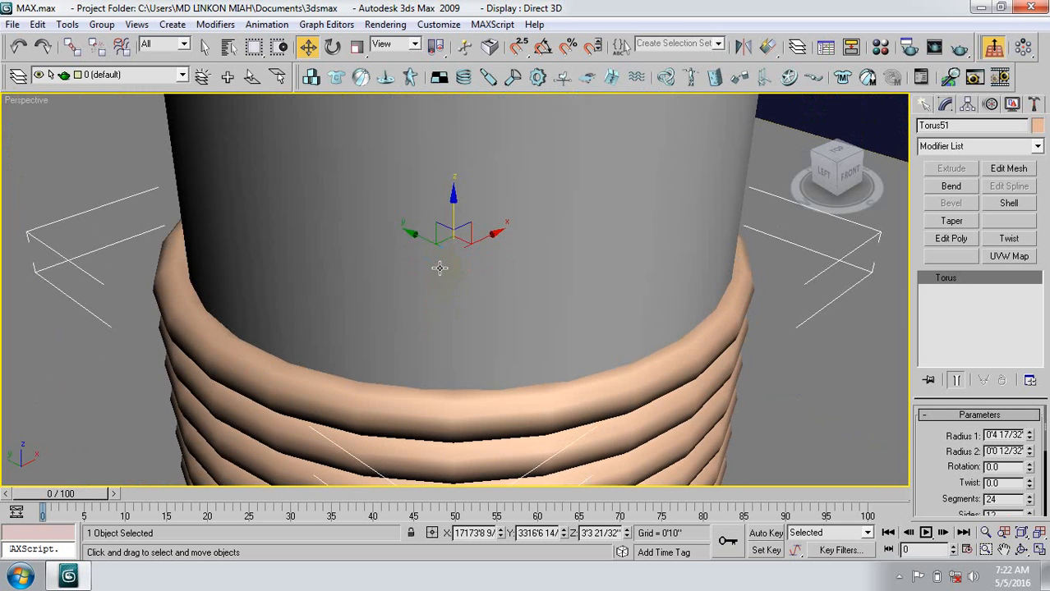
scroll(439, 267, down, 2)
scroll(448, 285, down, 5)
scroll(464, 325, down, 3)
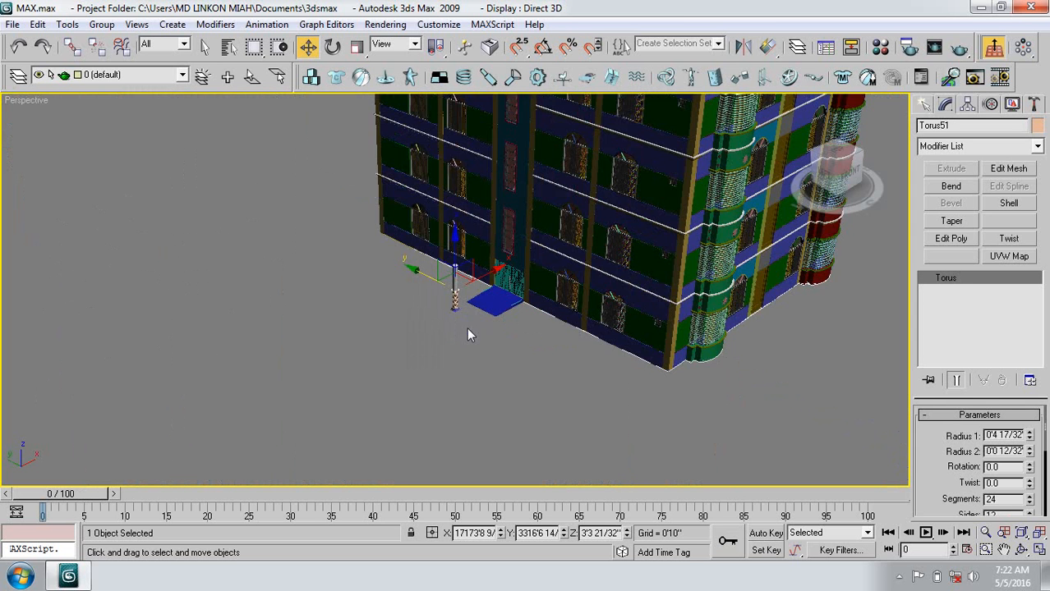
scroll(438, 320, up, 3)
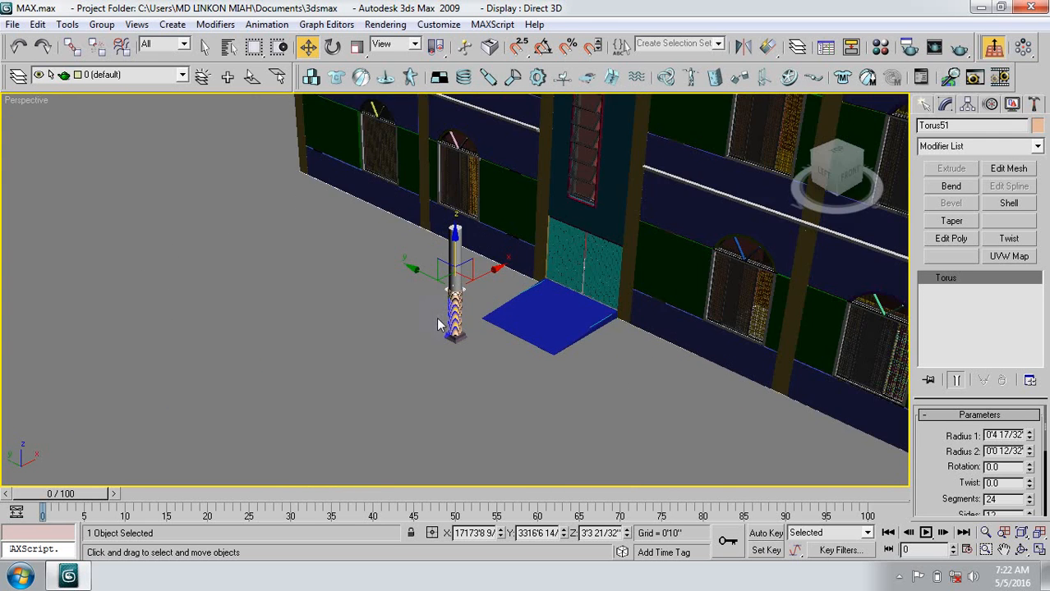
key(z)
scroll(436, 323, down, 6)
click(249, 318)
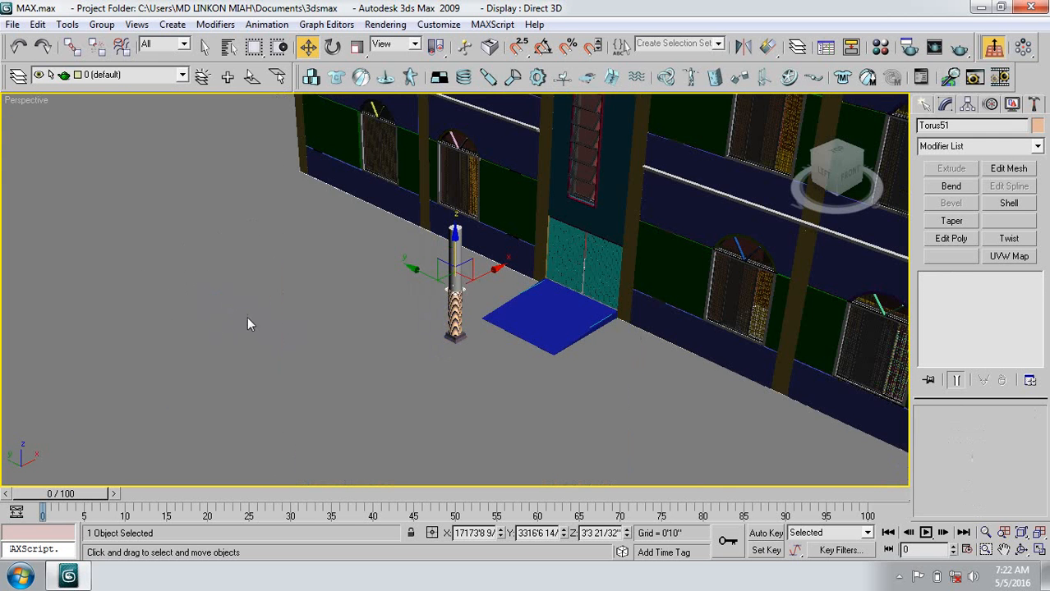
click(460, 320)
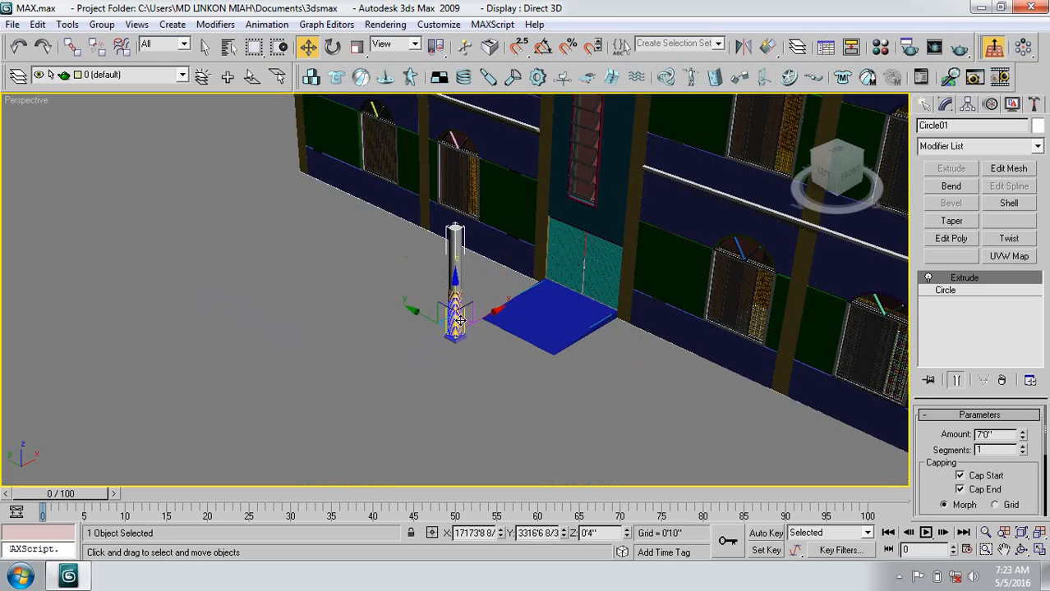
scroll(460, 321, up, 5)
middle_drag(457, 305, 453, 285)
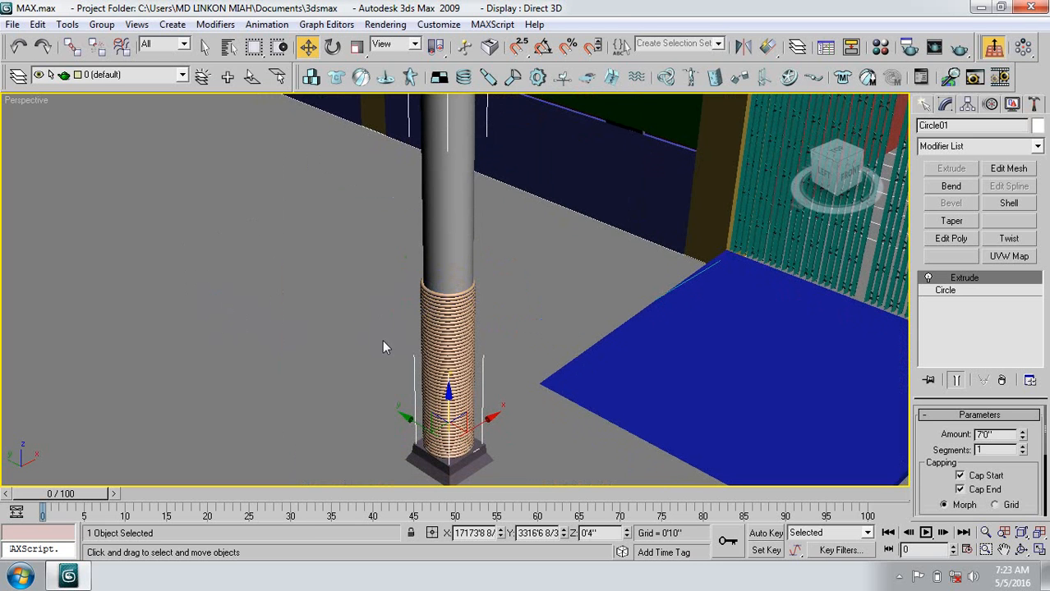
click(340, 332)
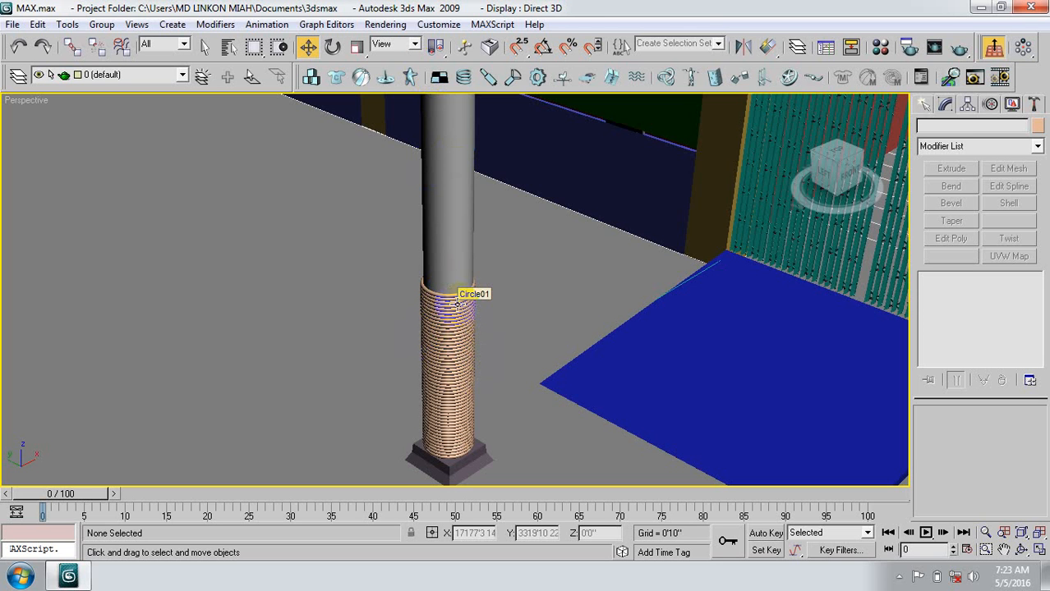
click(900, 576)
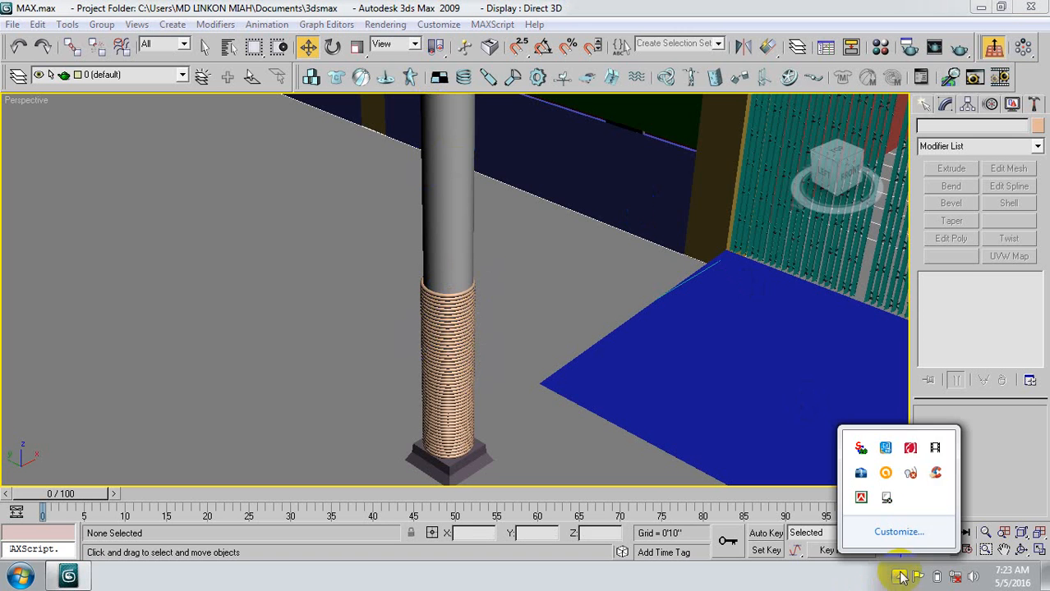
click(936, 449)
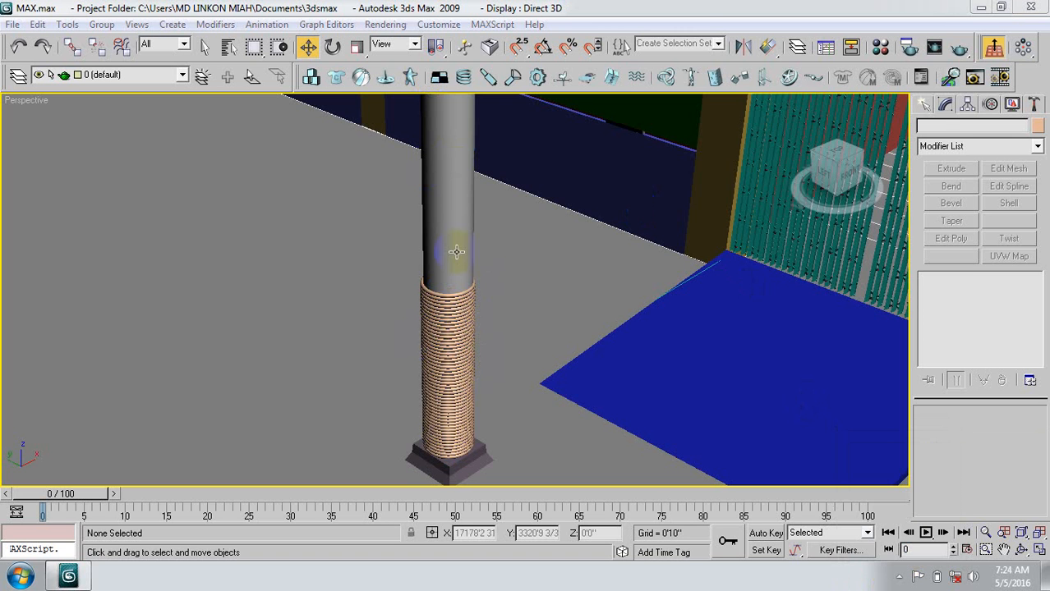
Frame the column in the top view and select it together with its square base and all the torus rings.
click(460, 203)
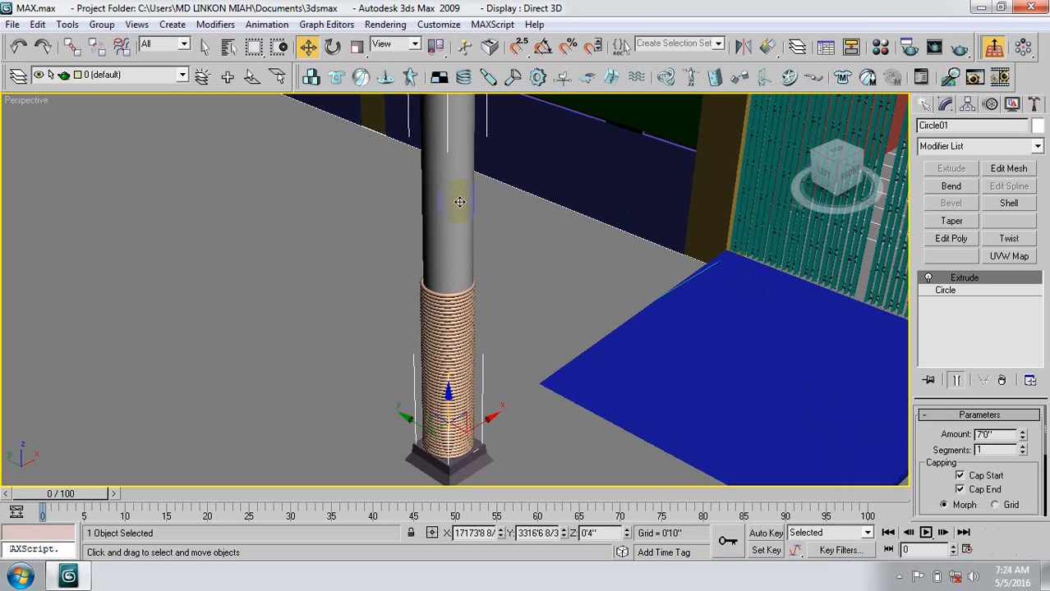
key(t)
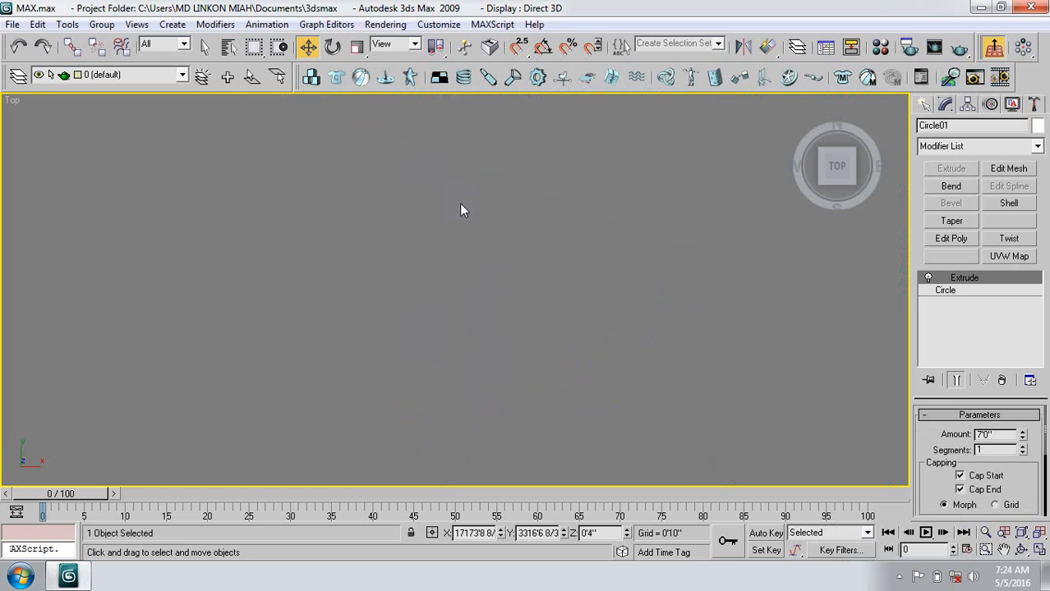
click(460, 207)
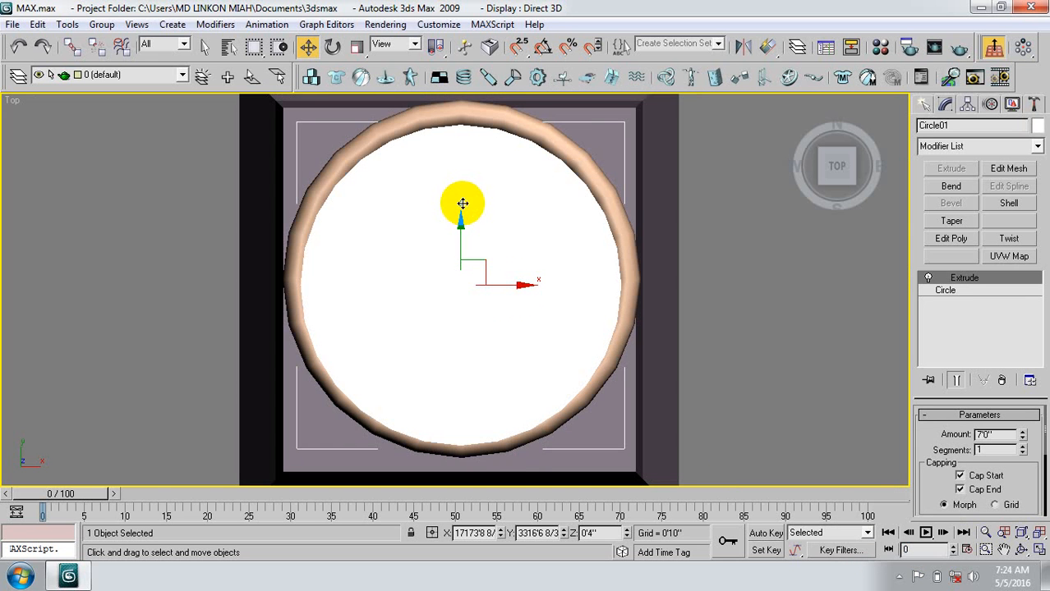
scroll(507, 336, down, 5)
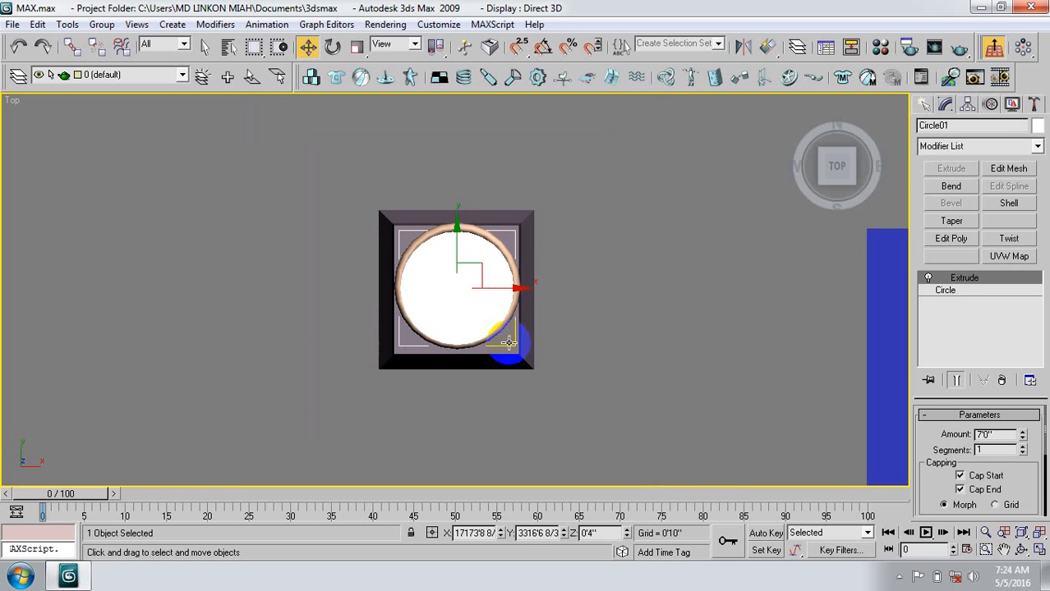
middle_drag(507, 337, 500, 316)
click(440, 310)
key(ctrl+a)
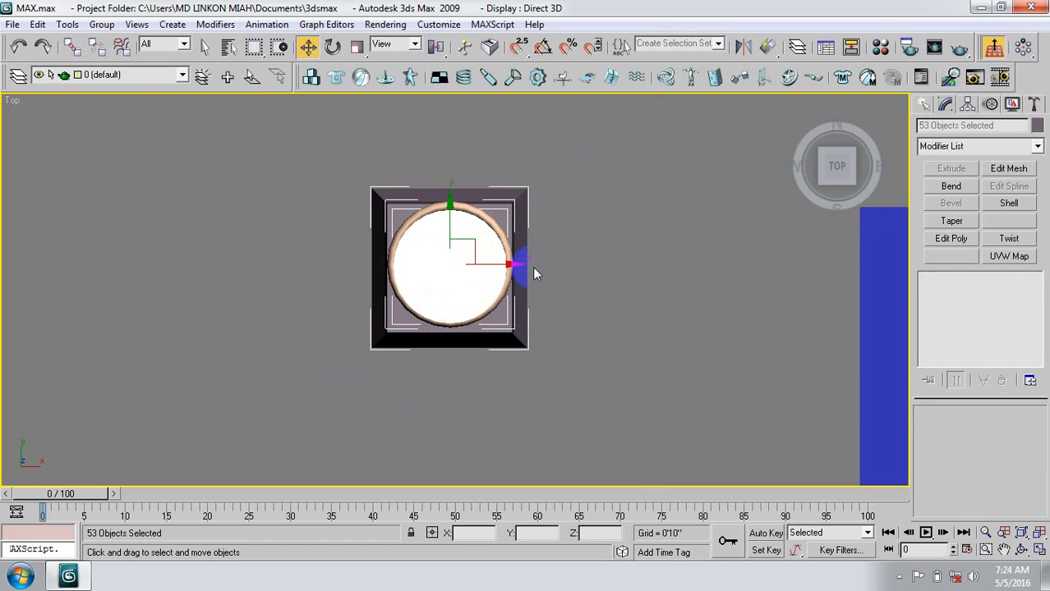
Copy the column with its base and torus rings along X, and move the copy up along Y away from the original.
drag(479, 264, 352, 267)
shift+drag(212, 261, 327, 292)
click(528, 353)
drag(513, 262, 246, 269)
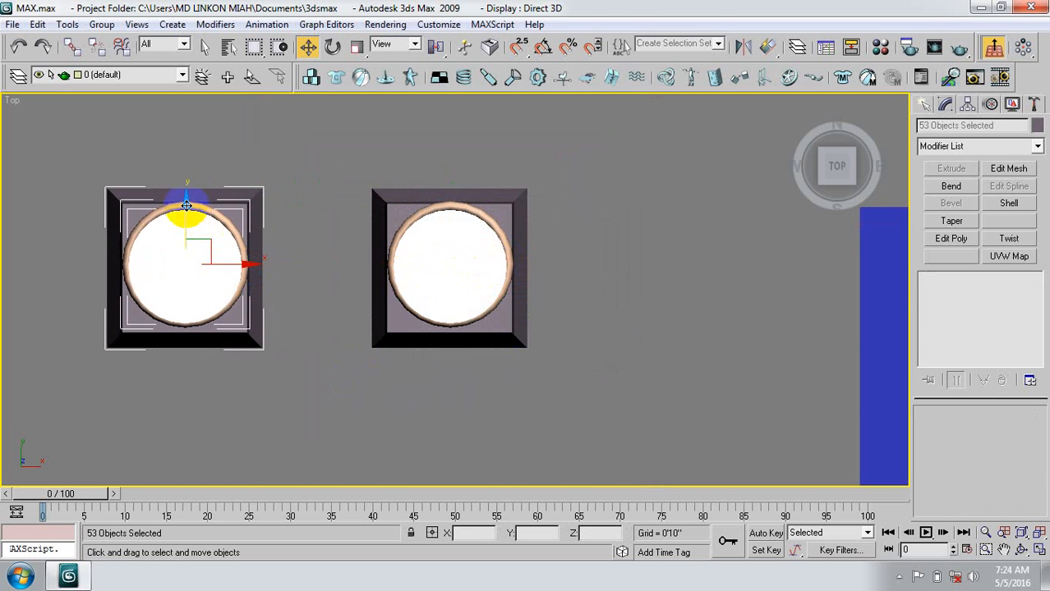
drag(188, 181, 187, 47)
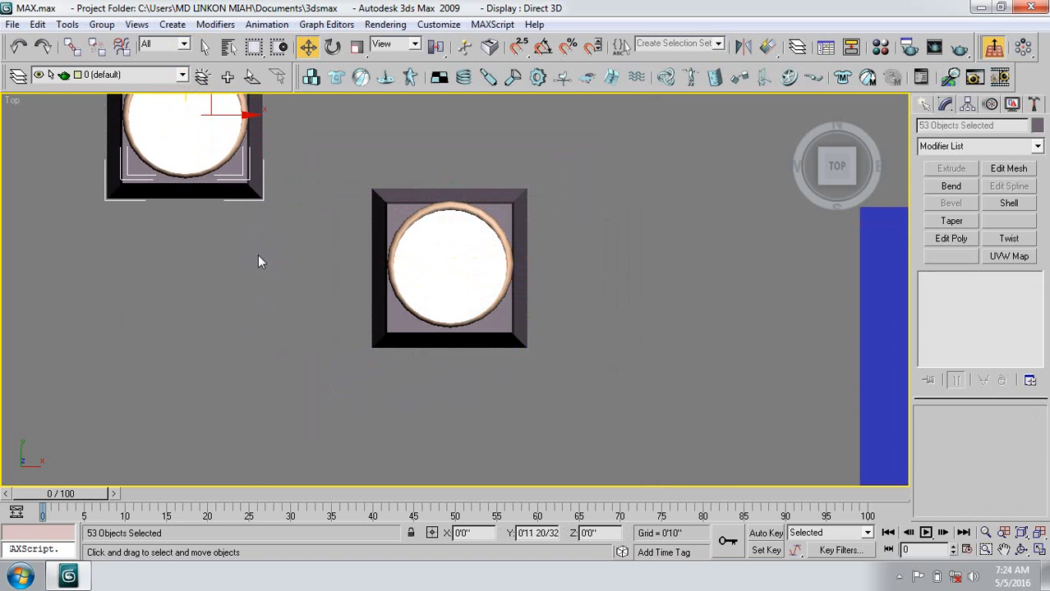
middle_drag(261, 261, 300, 353)
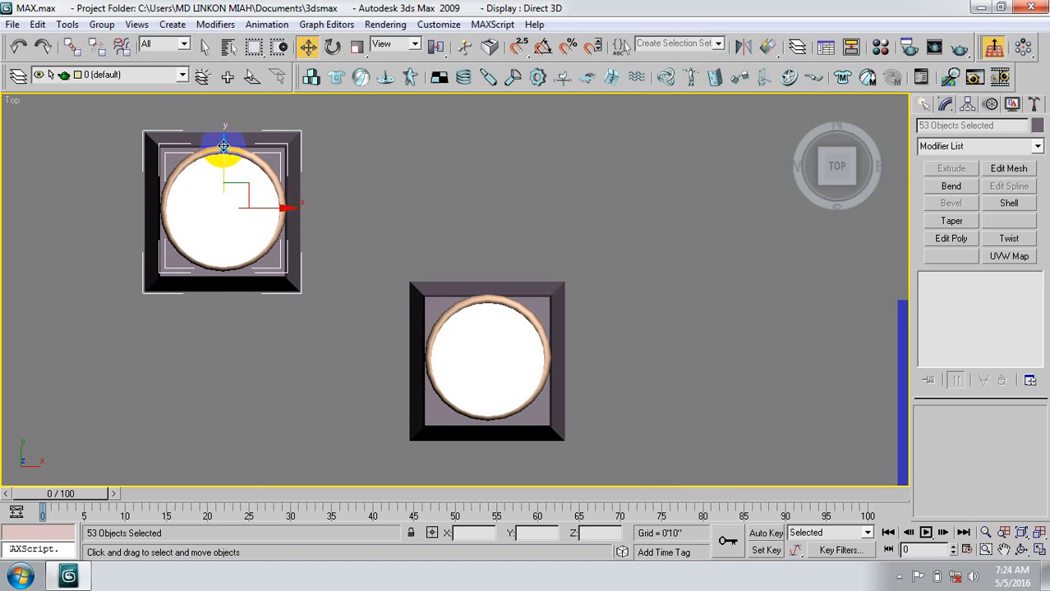
drag(224, 157, 222, 92)
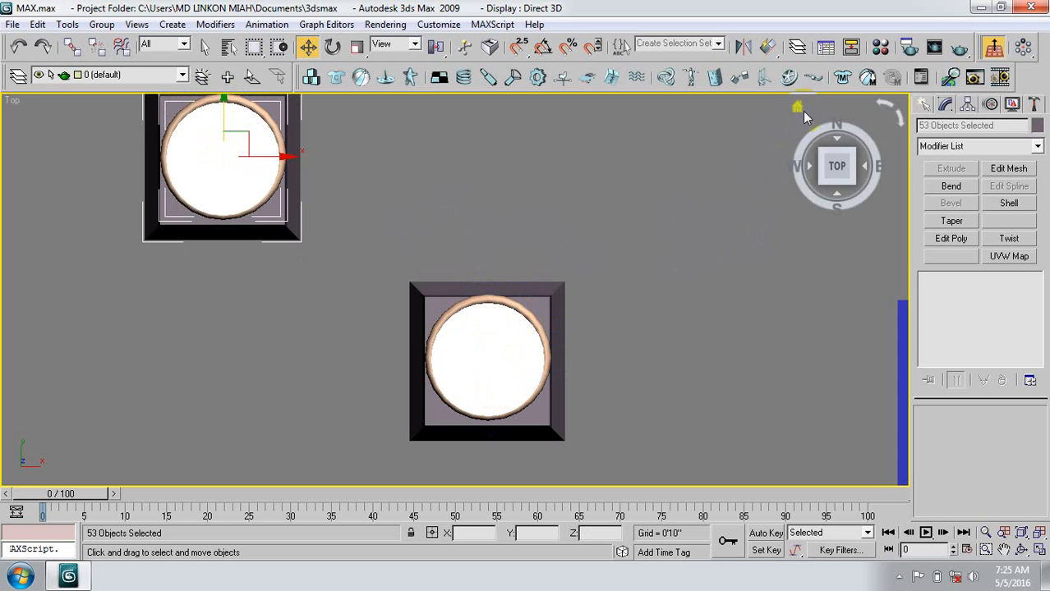
Hide the copied column's round shaft and its beveled square base in the perspective view.
click(797, 107)
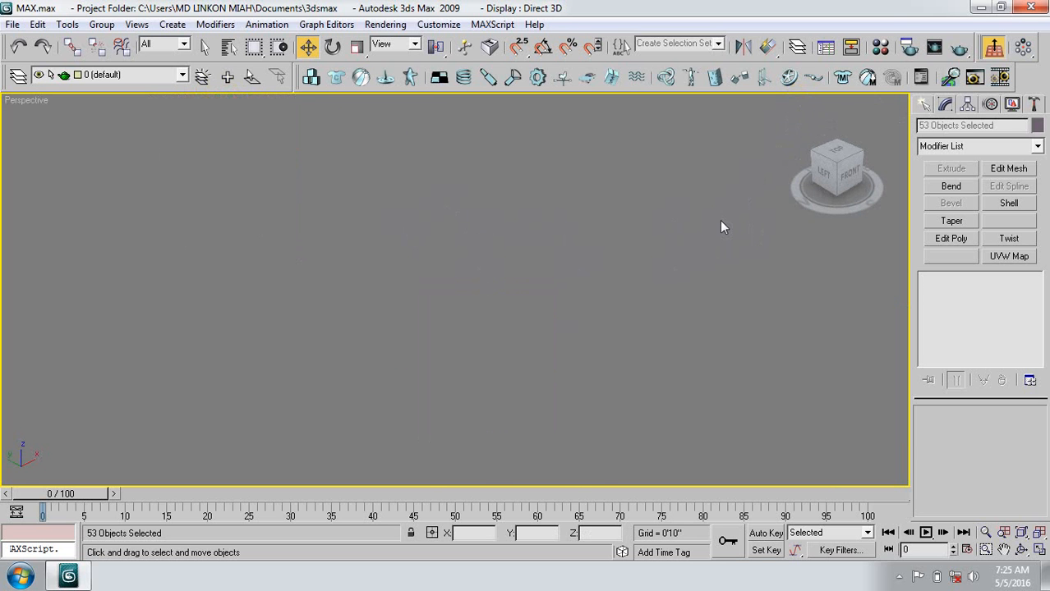
key(z)
middle_drag(494, 337, 479, 305)
click(277, 292)
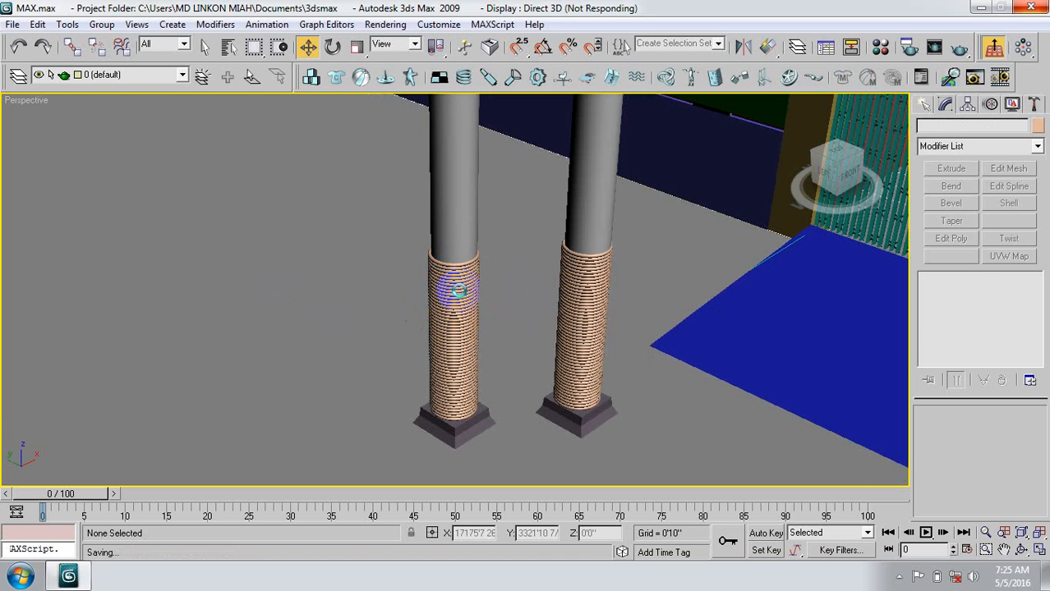
middle_drag(460, 294, 456, 250)
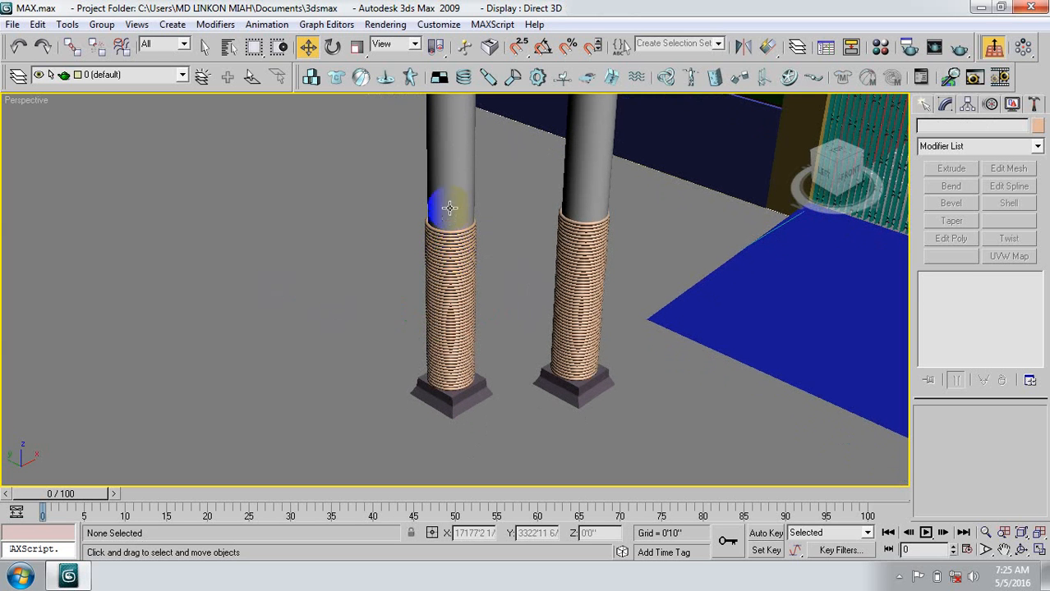
click(459, 179)
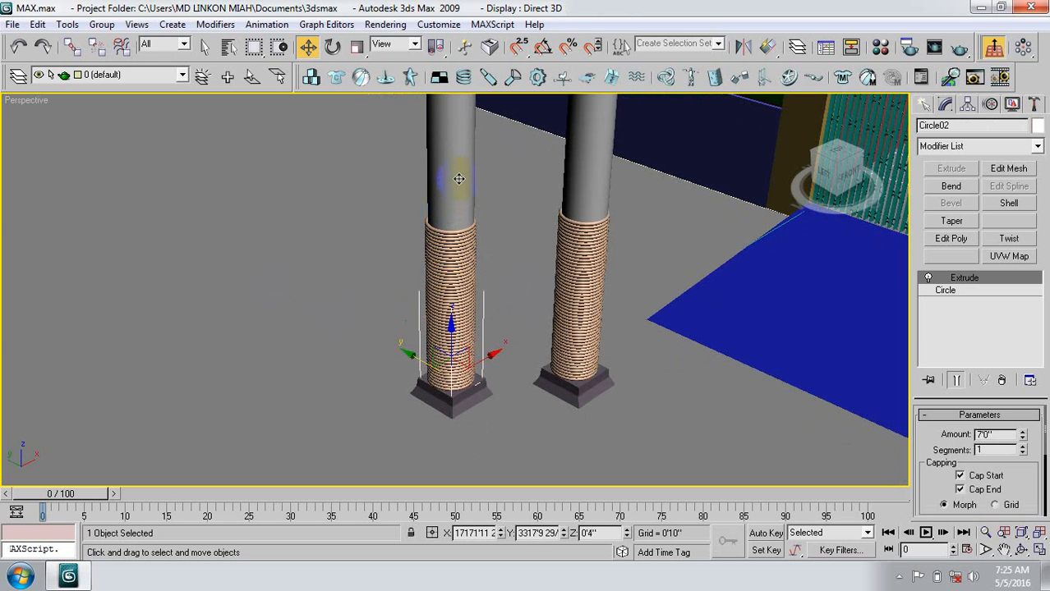
right_click(458, 178)
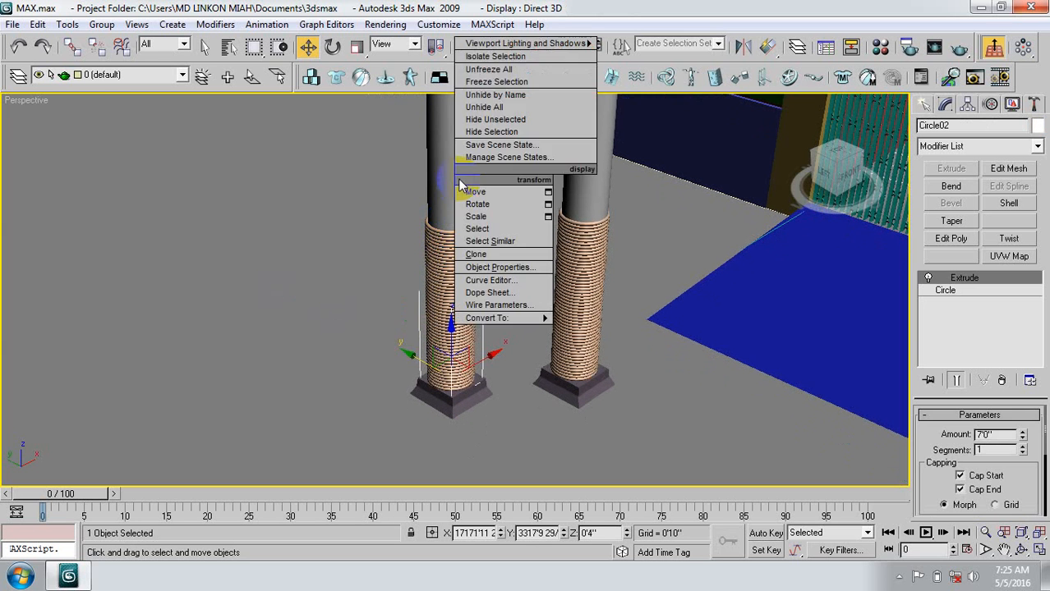
click(476, 134)
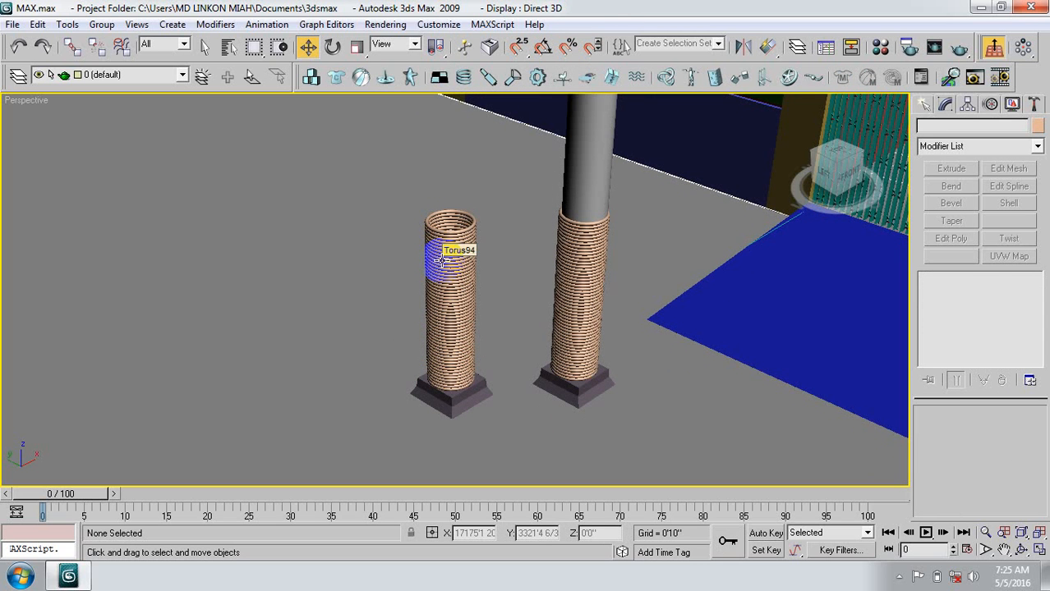
click(446, 398)
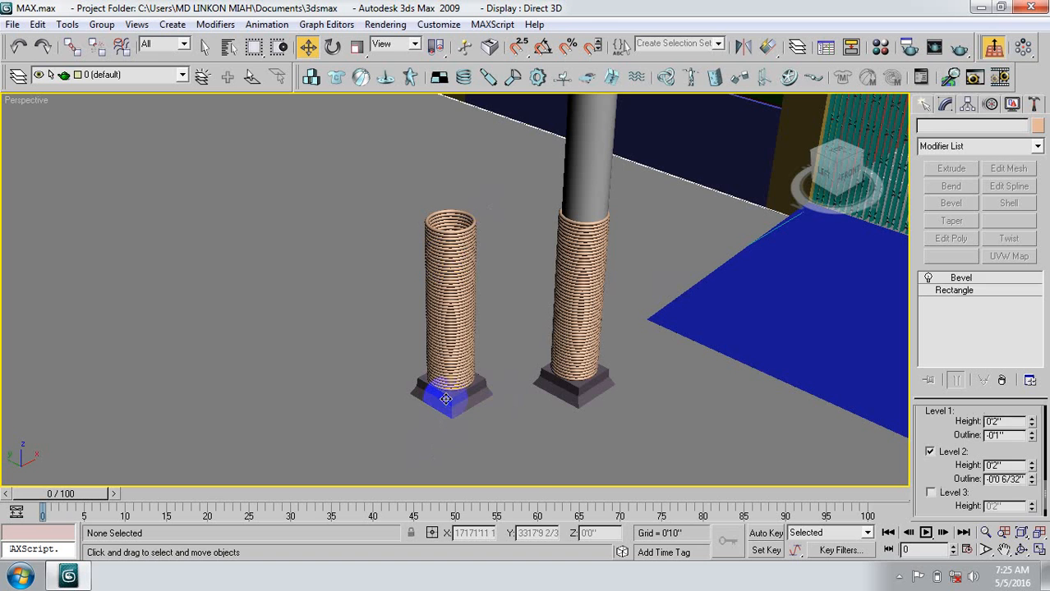
right_click(445, 398)
click(470, 359)
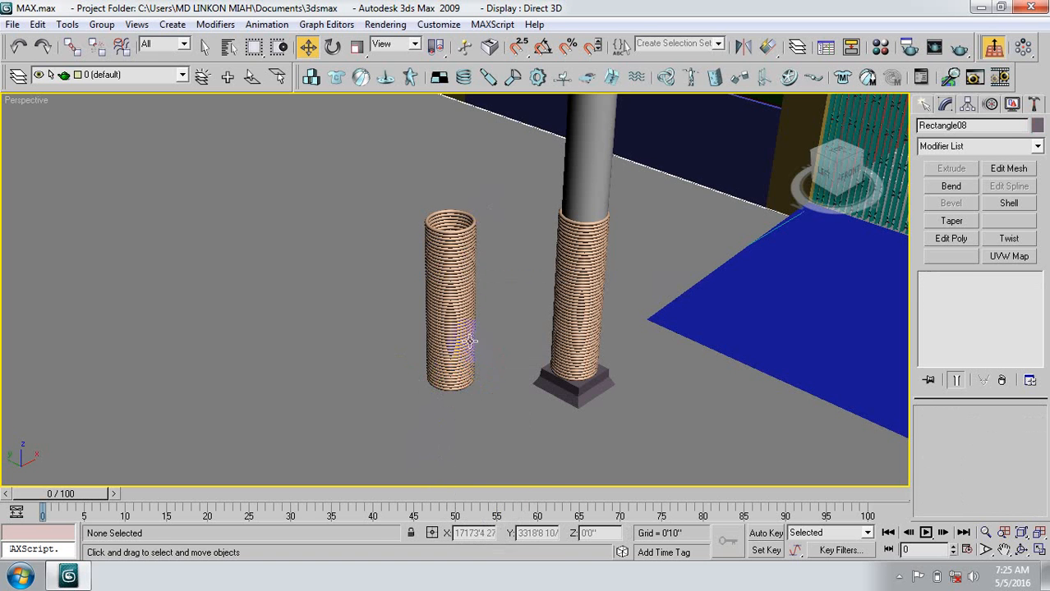
Delete all the torus rings of the copied column and unhide its shaft and base.
drag(486, 212, 394, 431)
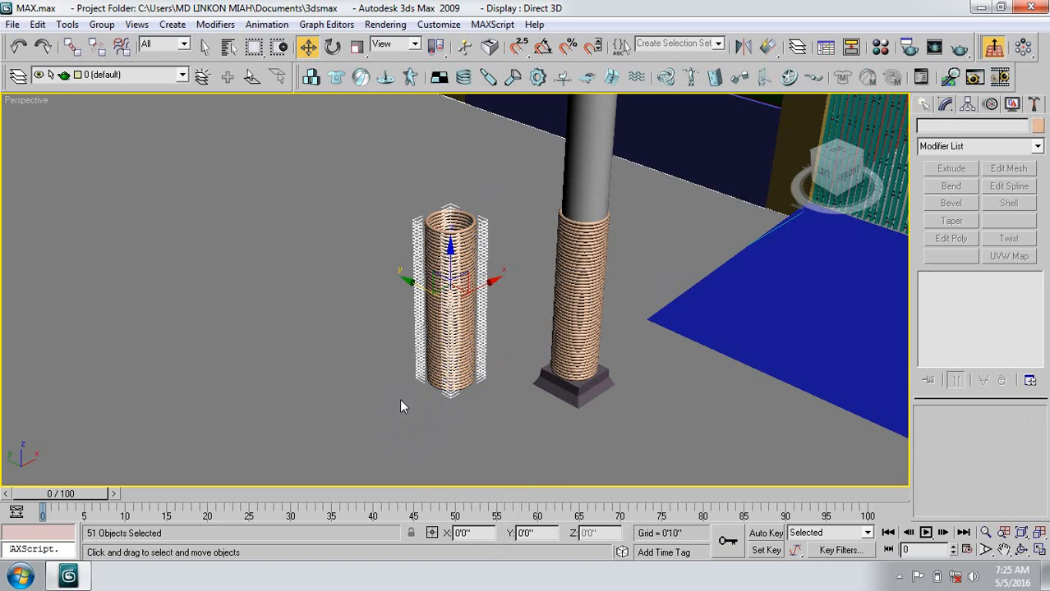
key(Delete)
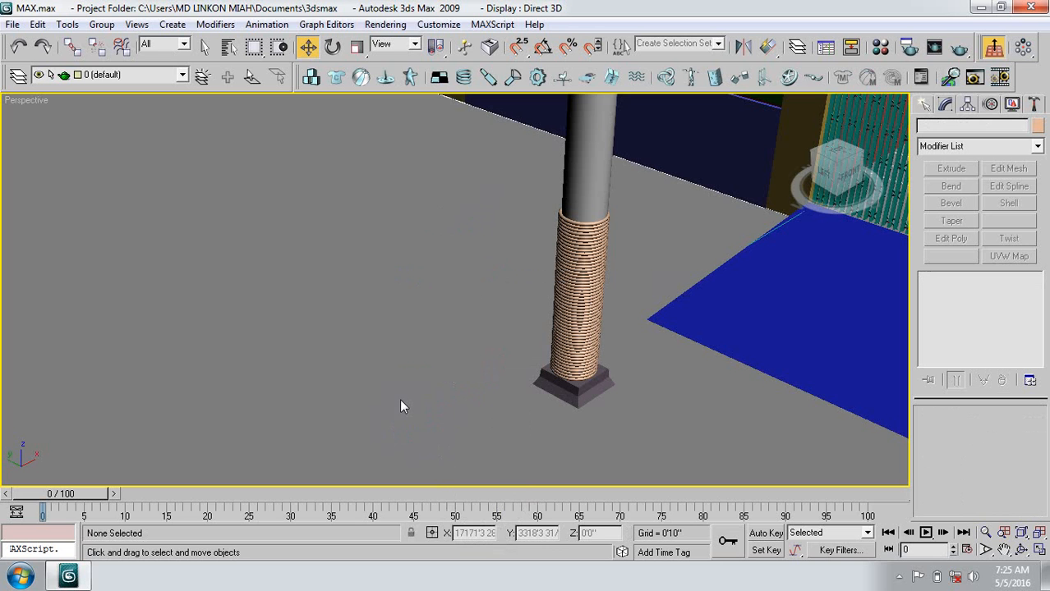
right_click(401, 402)
click(431, 328)
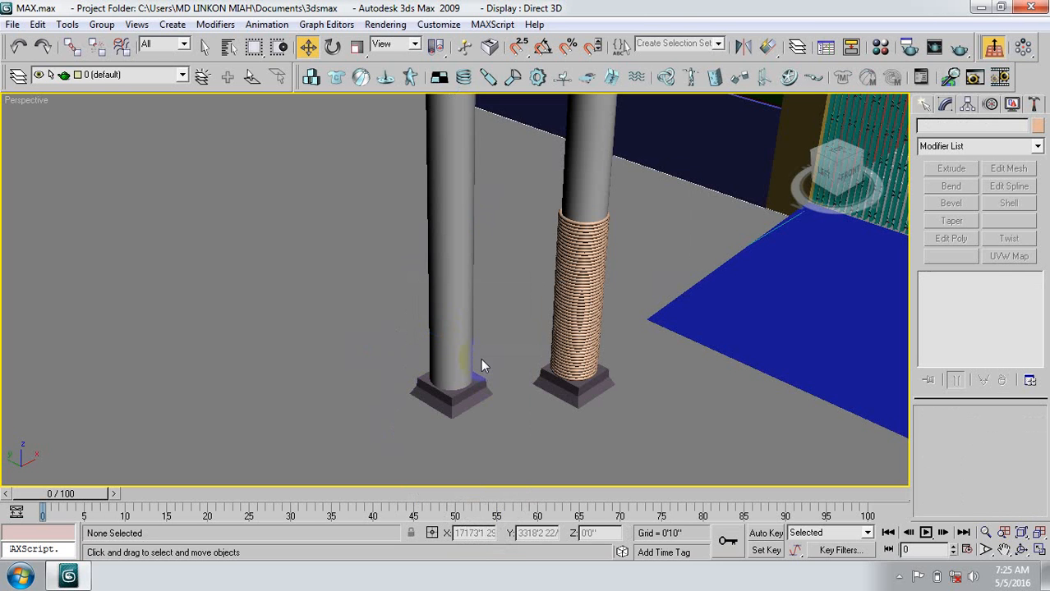
Select the copied column's bare shaft and frame it in the top view with wireframe display.
click(453, 256)
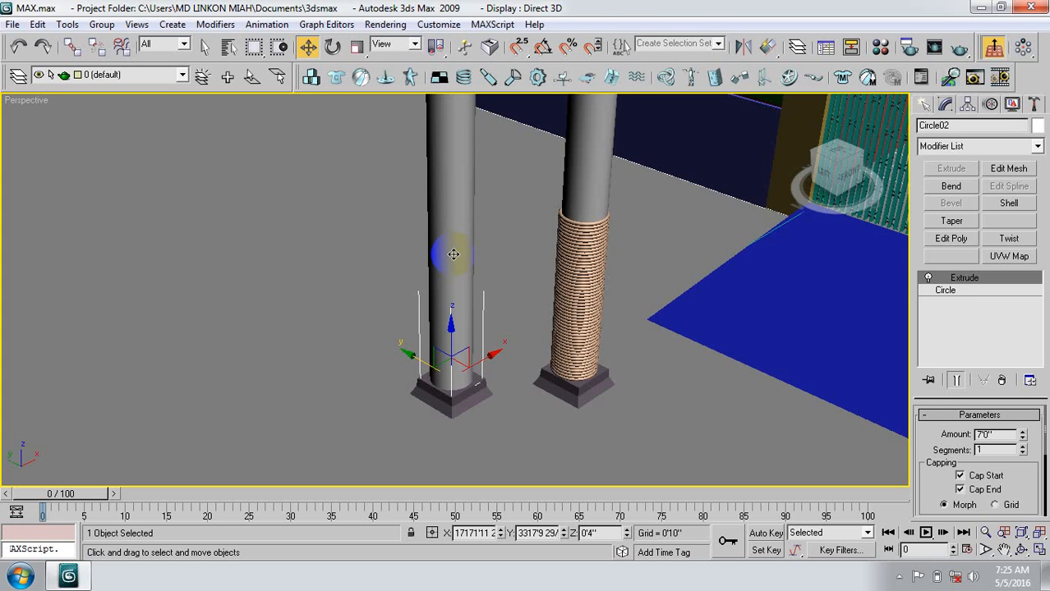
key(t)
key(z)
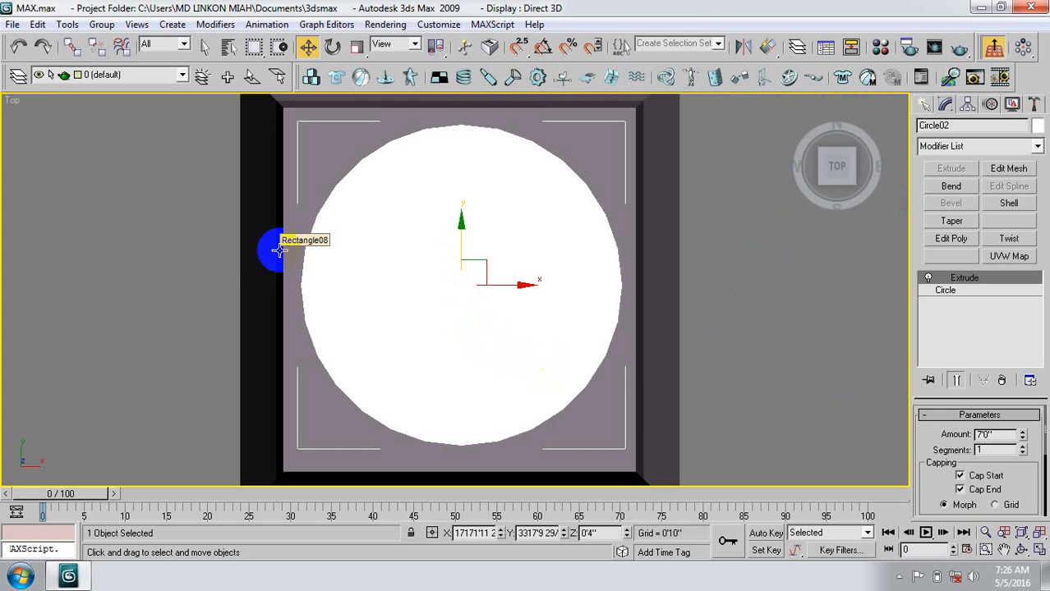
click(13, 102)
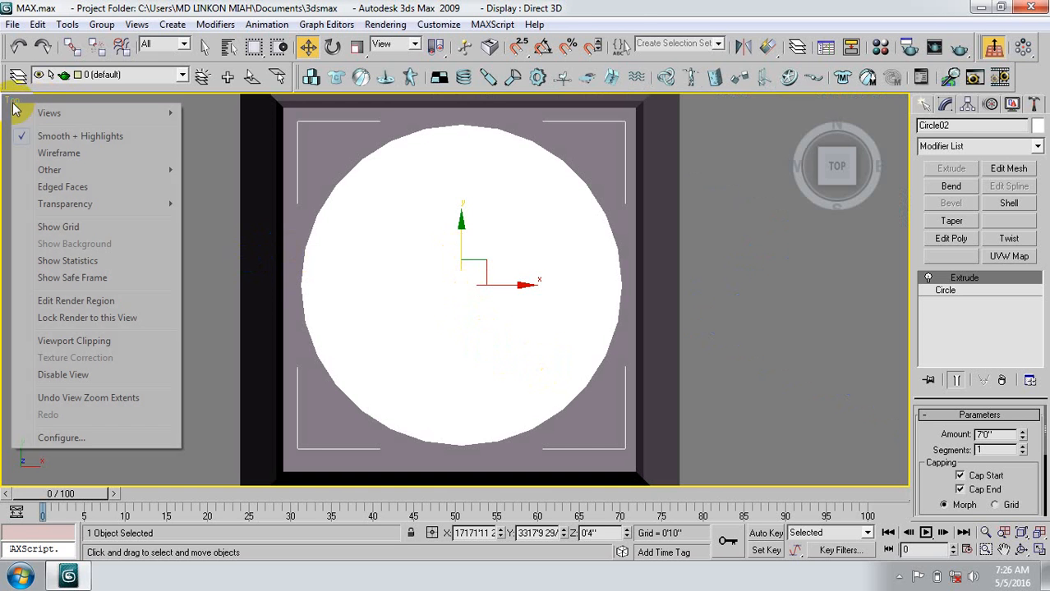
click(72, 154)
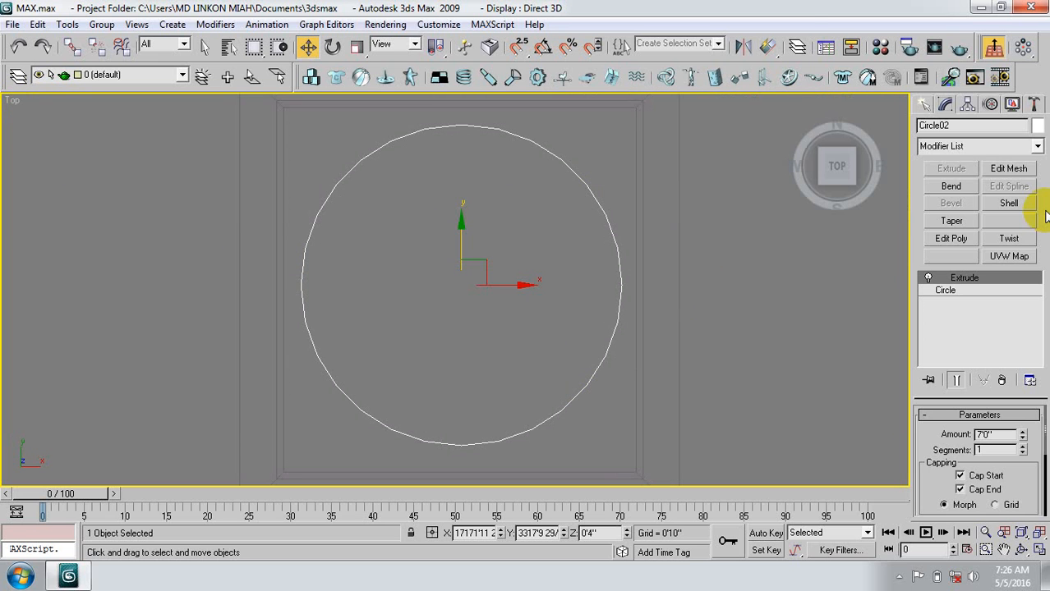
Activate the Line spline tool and turn on 2.5D snapping.
click(924, 105)
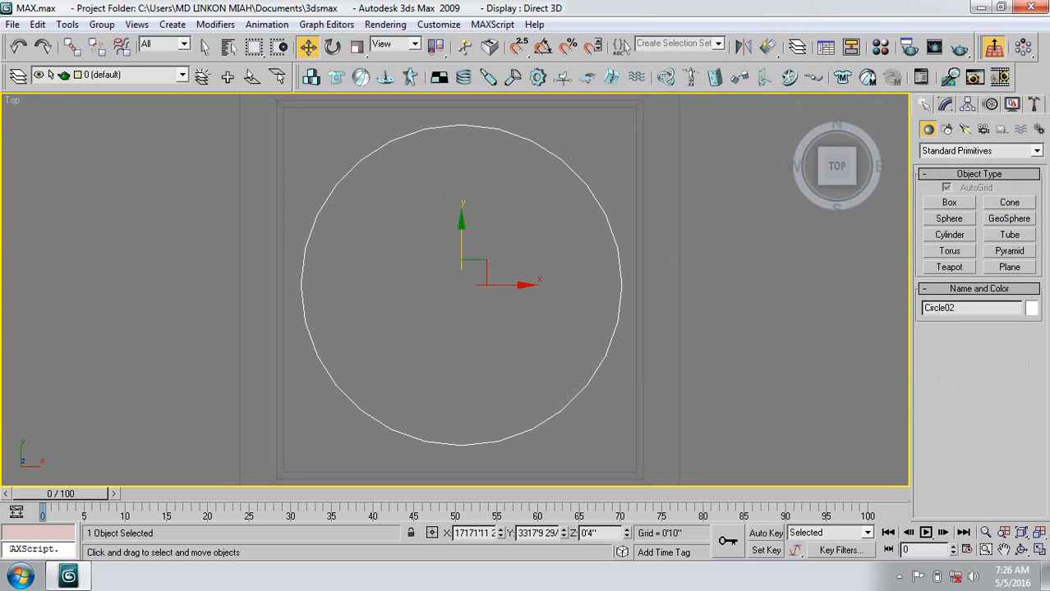
click(947, 130)
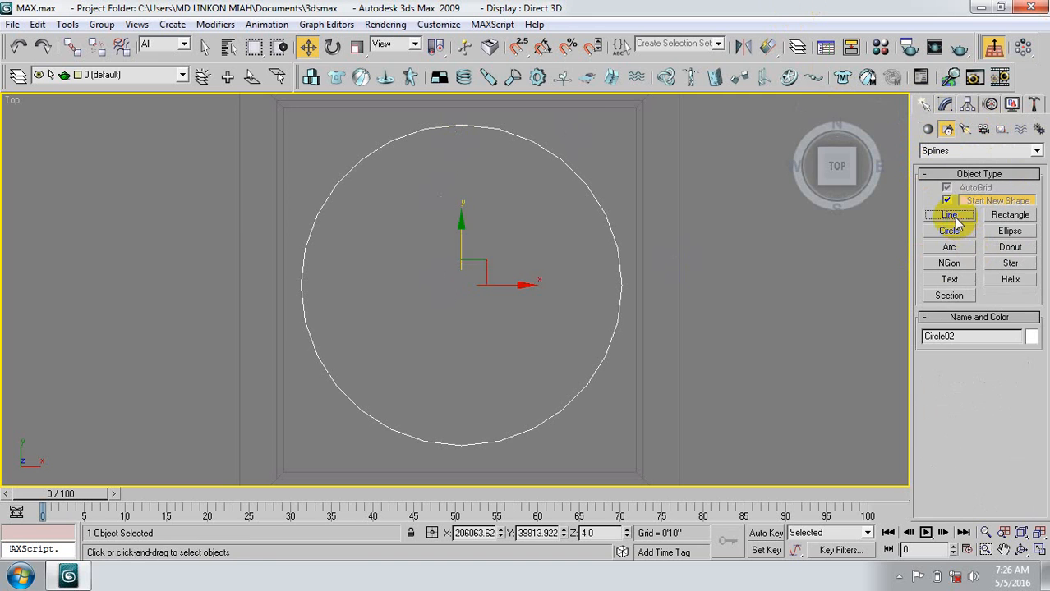
click(950, 214)
click(520, 46)
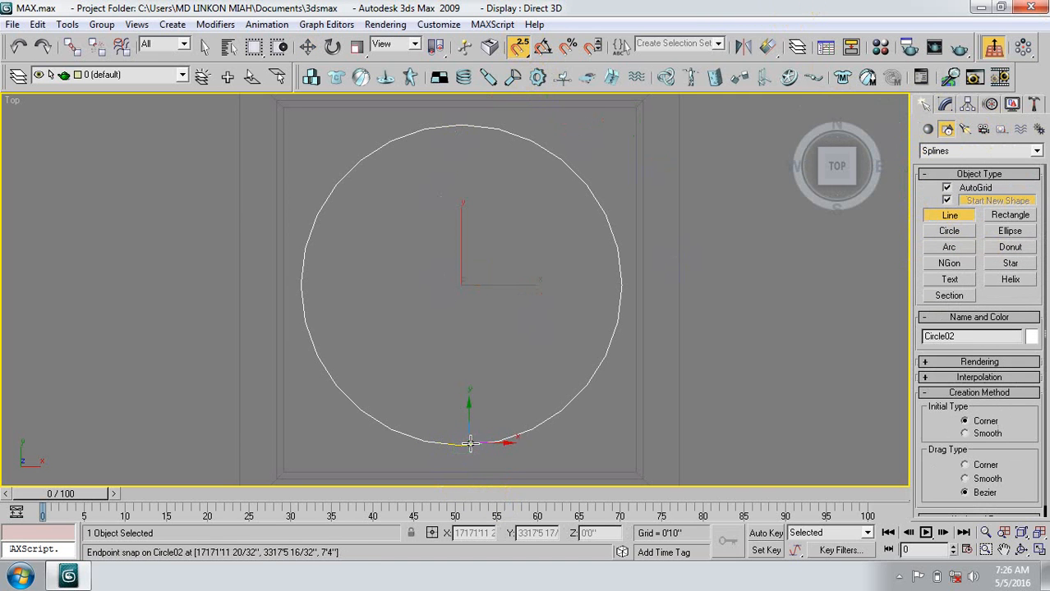
click(473, 443)
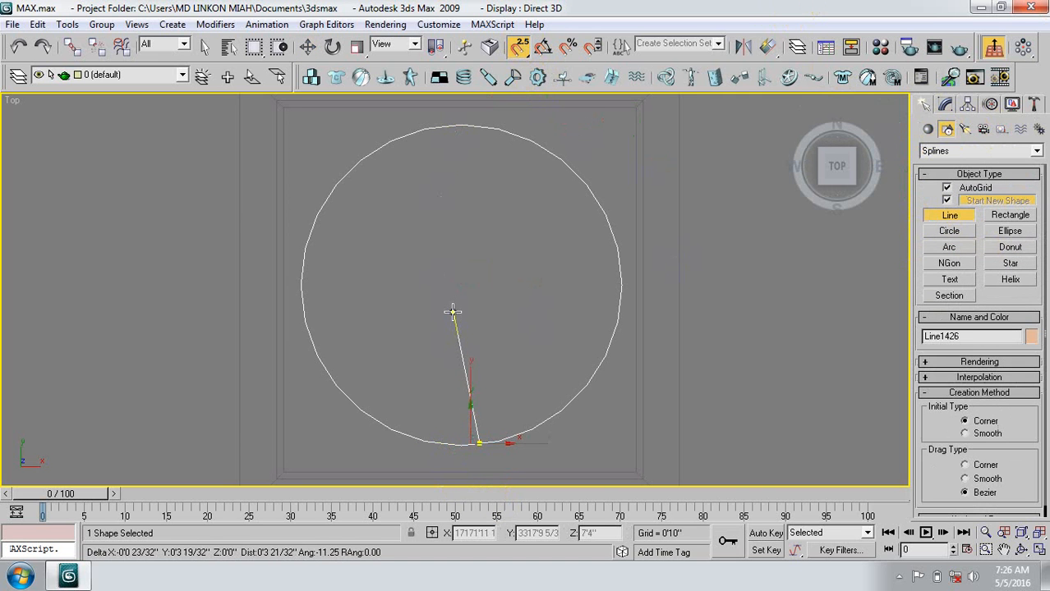
right_click(452, 312)
right_click(453, 310)
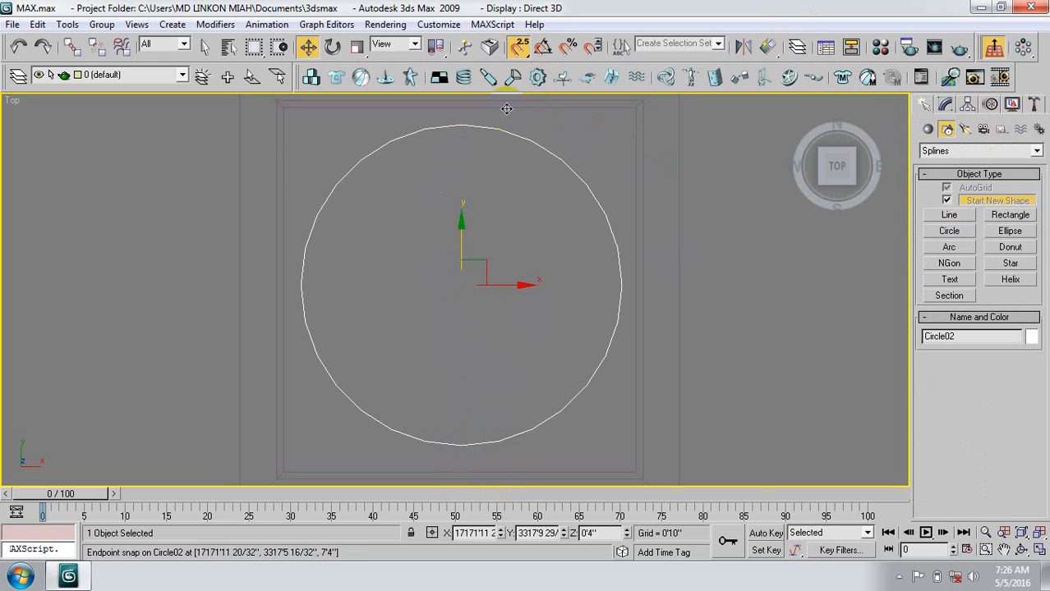
click(517, 48)
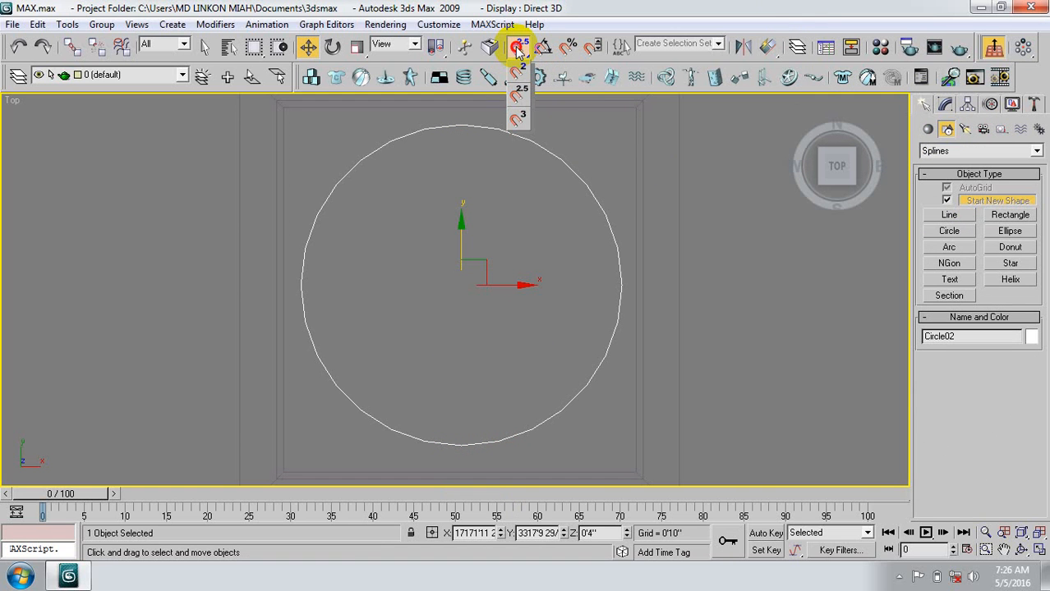
click(518, 50)
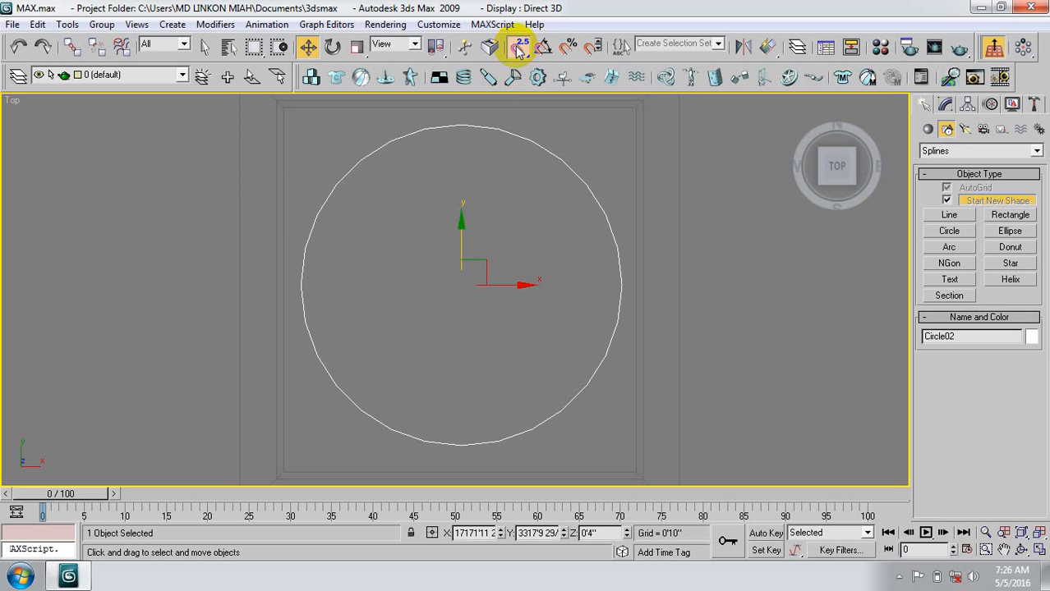
click(518, 49)
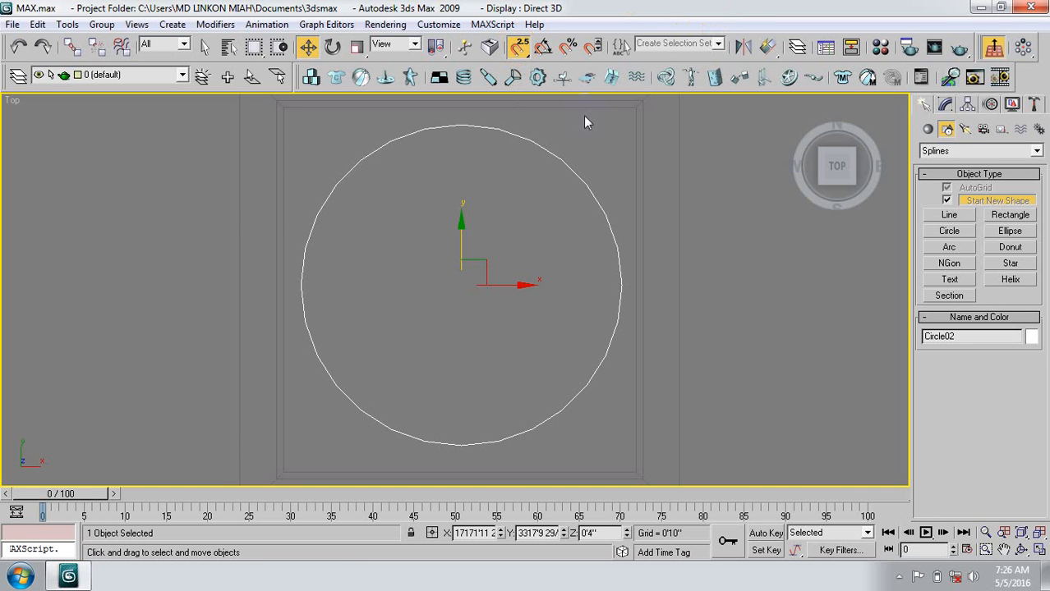
click(945, 219)
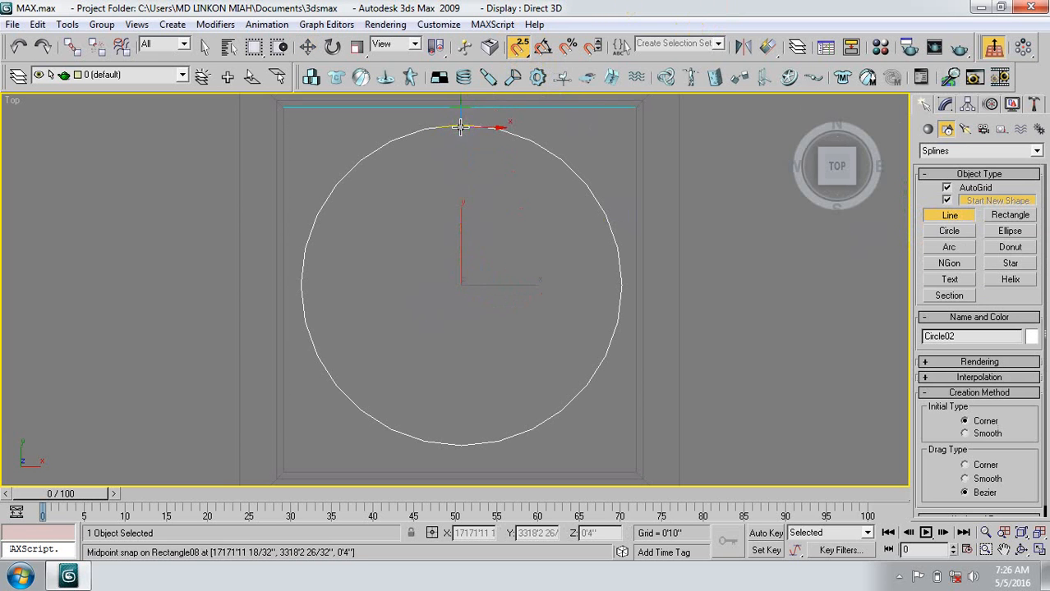
click(470, 280)
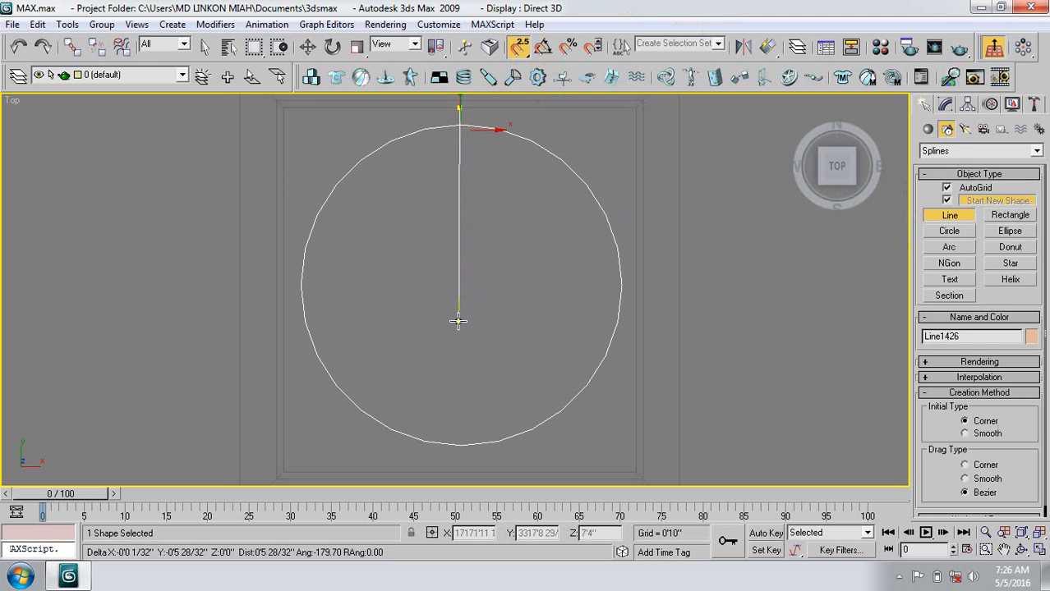
right_click(458, 320)
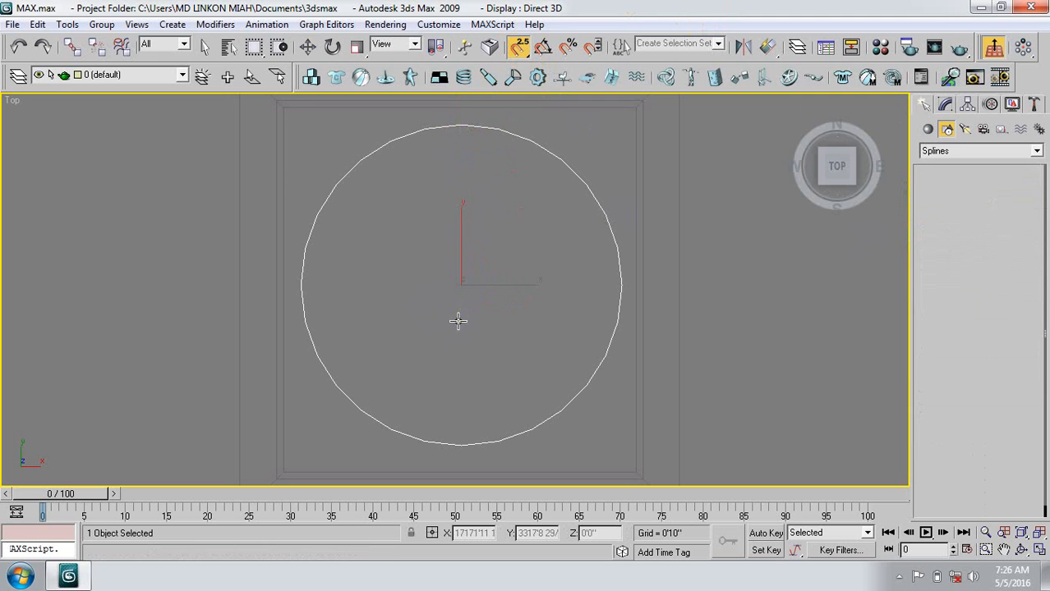
Draw a straight line spline through the shaft's circle from its lowest to its highest point.
click(464, 446)
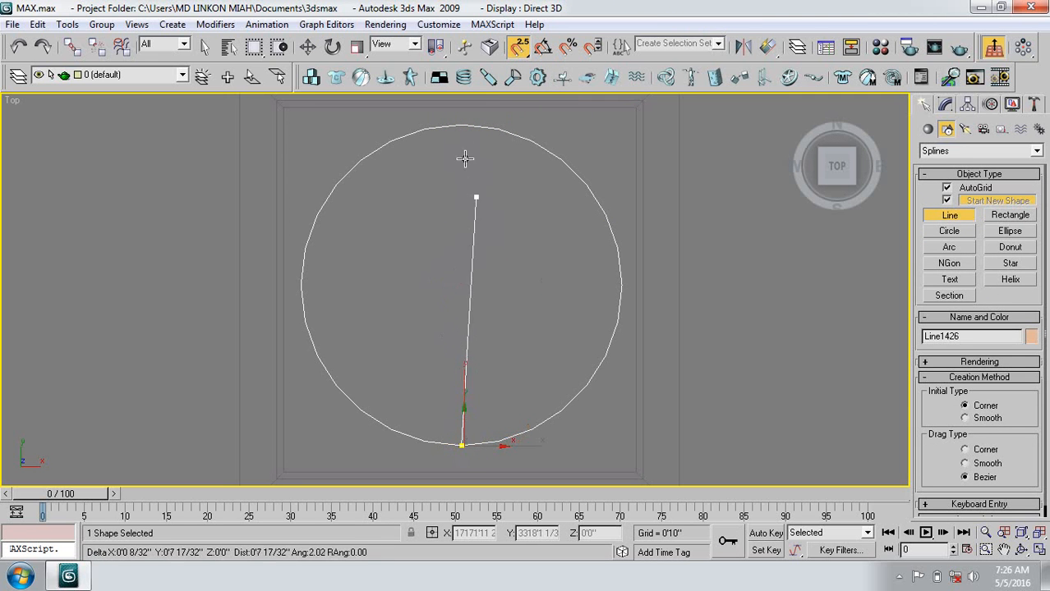
click(461, 127)
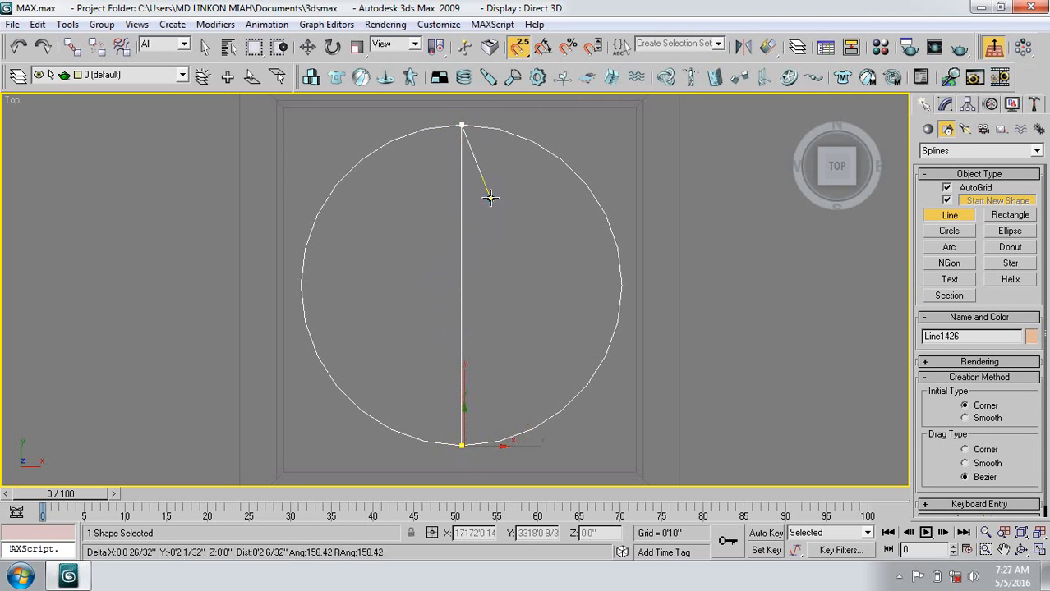
right_click(491, 198)
Draw a straight horizontal line spline across the shaft's circle through its centre, snapped to the circle's two side points.
click(309, 275)
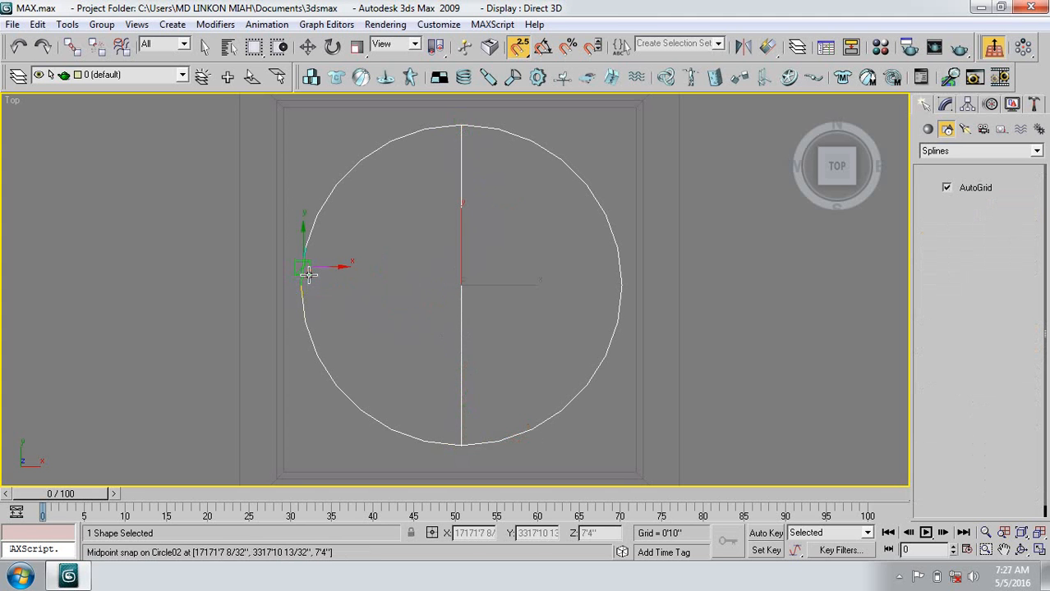
right_click(618, 263)
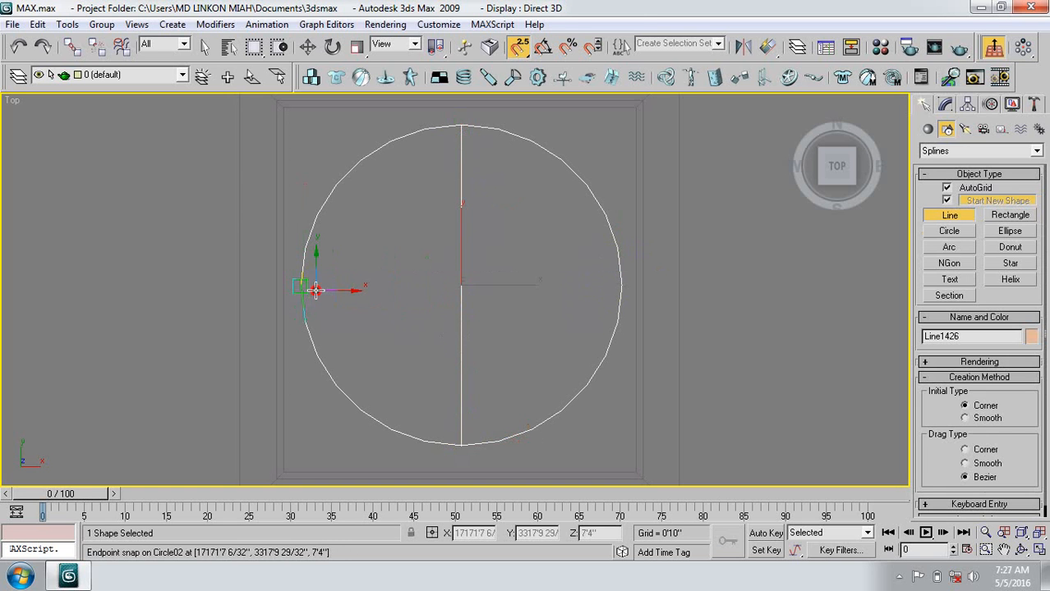
click(312, 289)
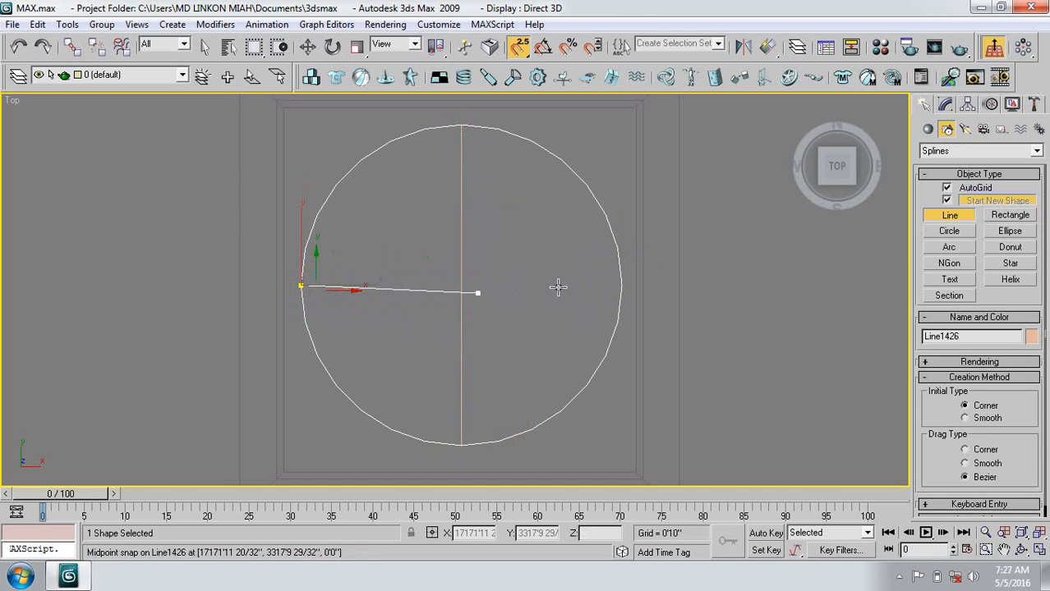
click(619, 285)
right_click(614, 294)
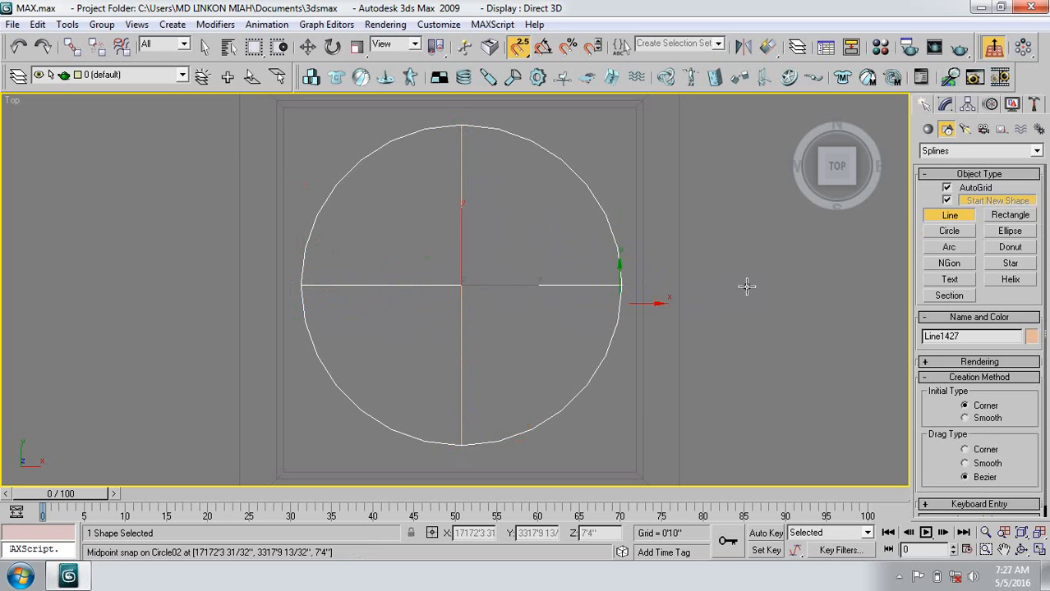
Draw a circle of about 4 12/32" radius from the crossing of the two lines to the shaft's edge and add an Edit Spline modifier.
click(951, 232)
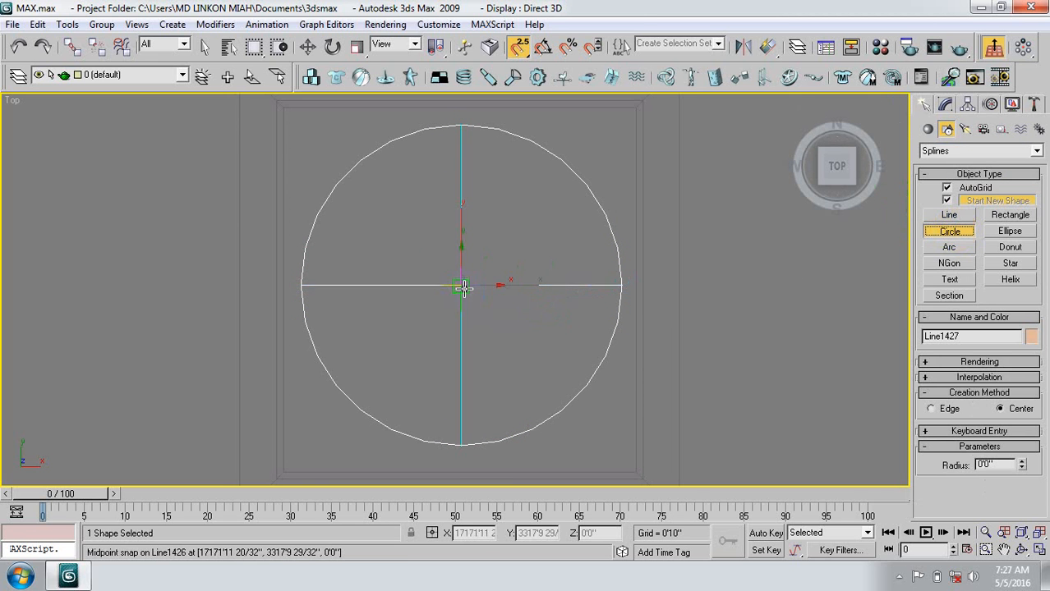
drag(463, 288, 579, 366)
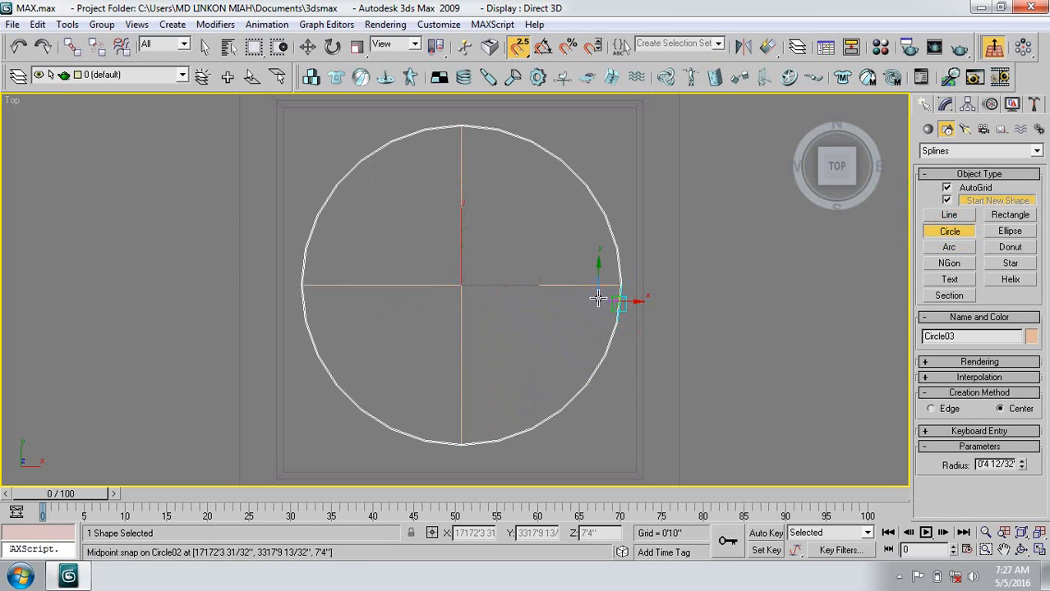
click(945, 105)
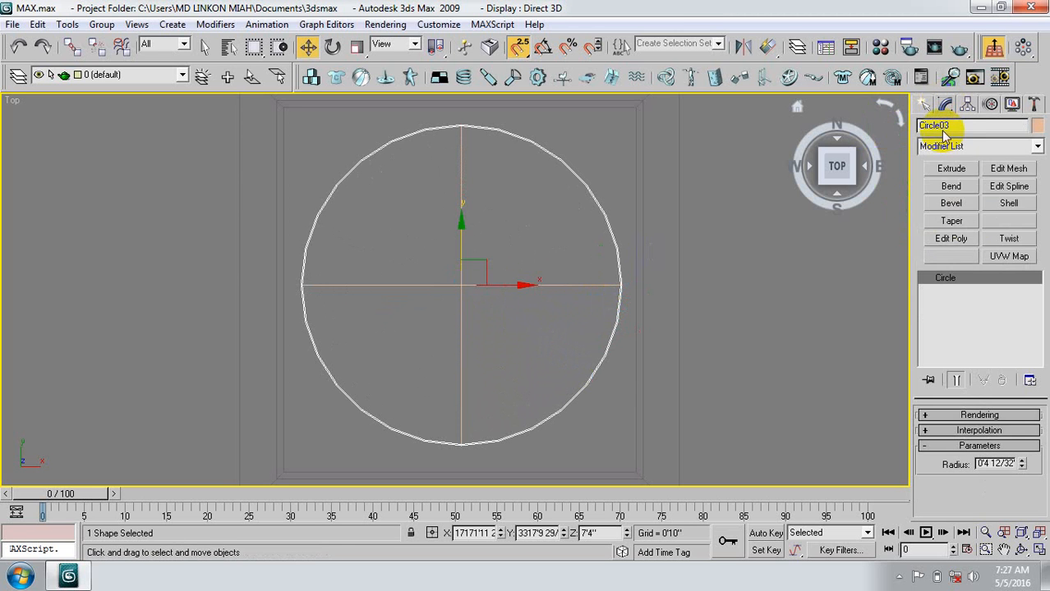
click(1007, 188)
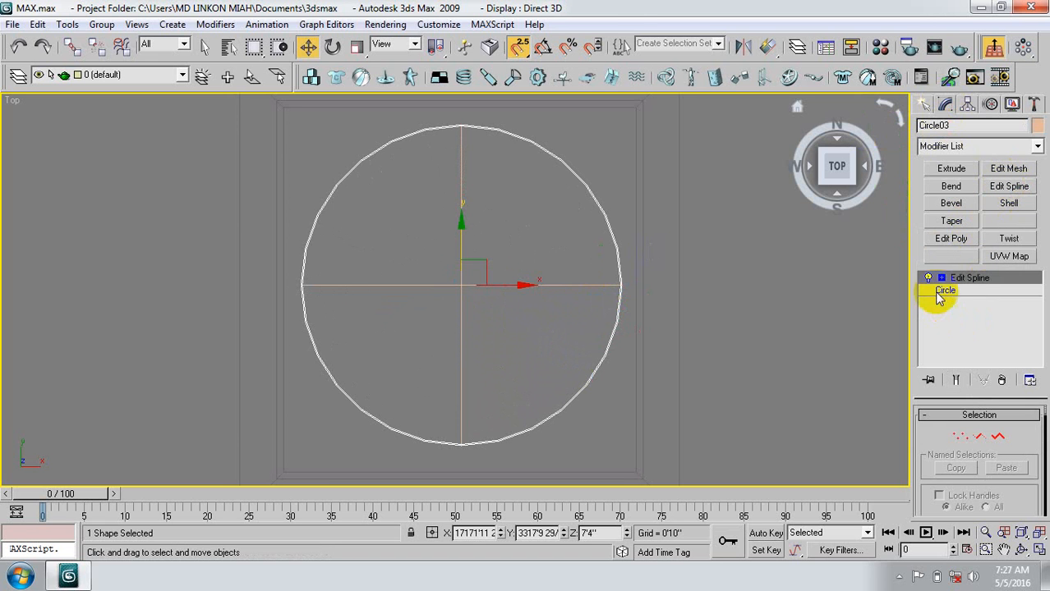
Switch the new circle to the Spline sub-object level and enable the Center option for outlining.
click(942, 277)
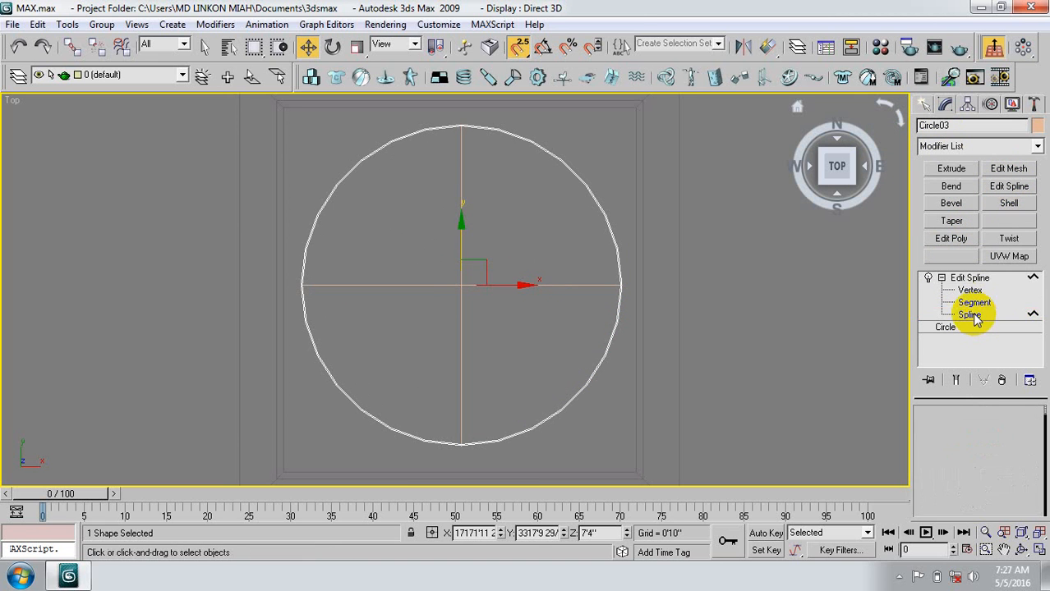
click(977, 316)
scroll(1003, 443, down, 10)
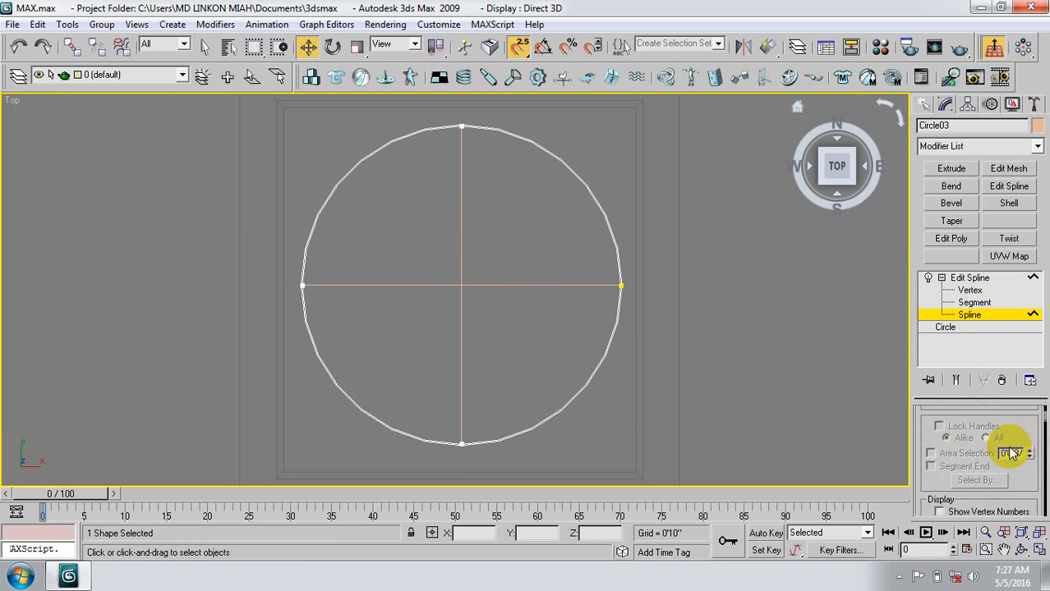
scroll(1003, 441, down, 10)
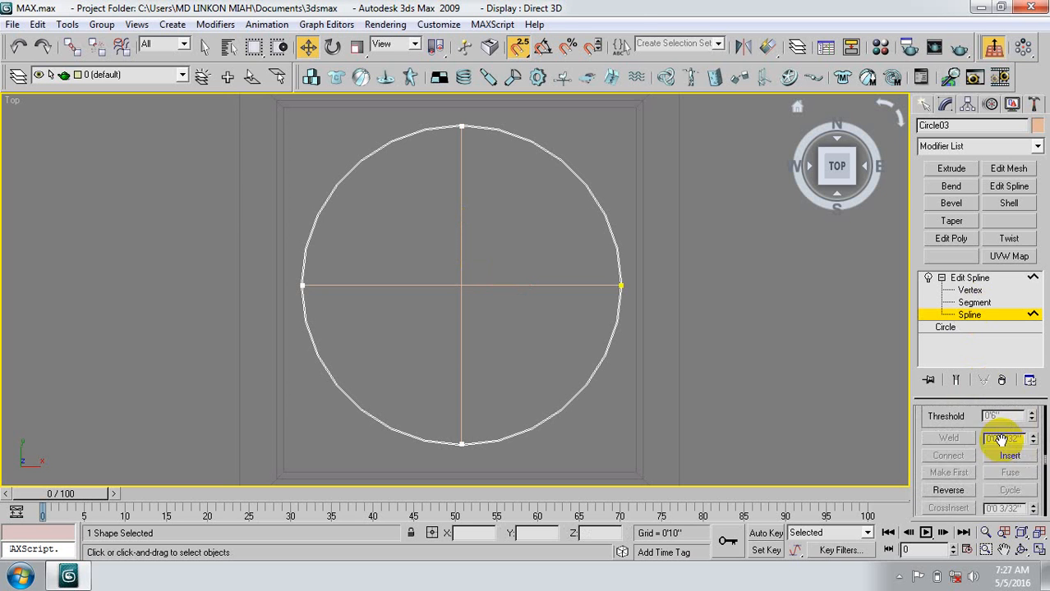
click(1004, 446)
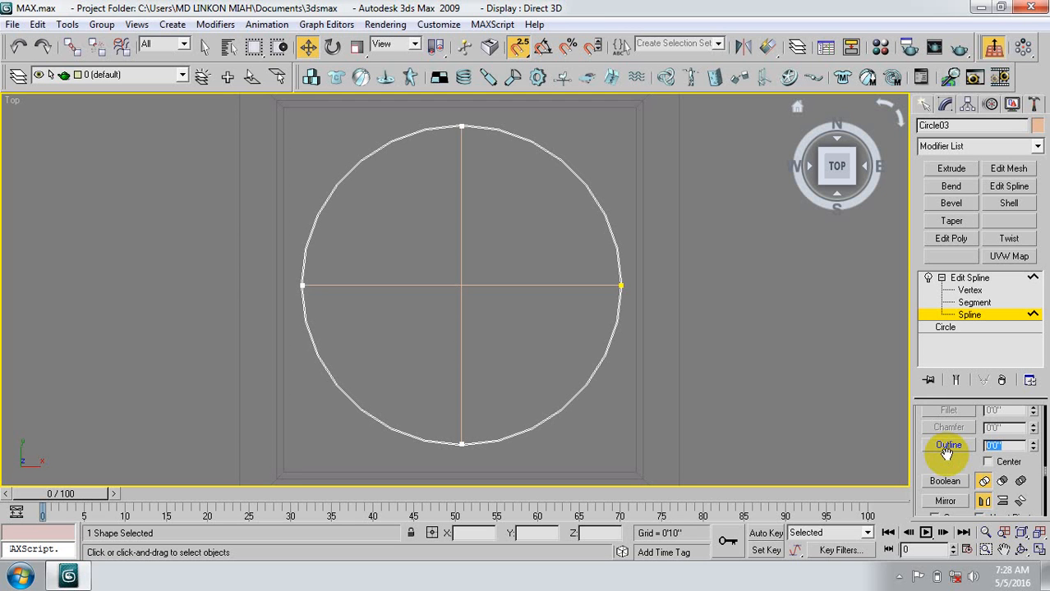
click(988, 462)
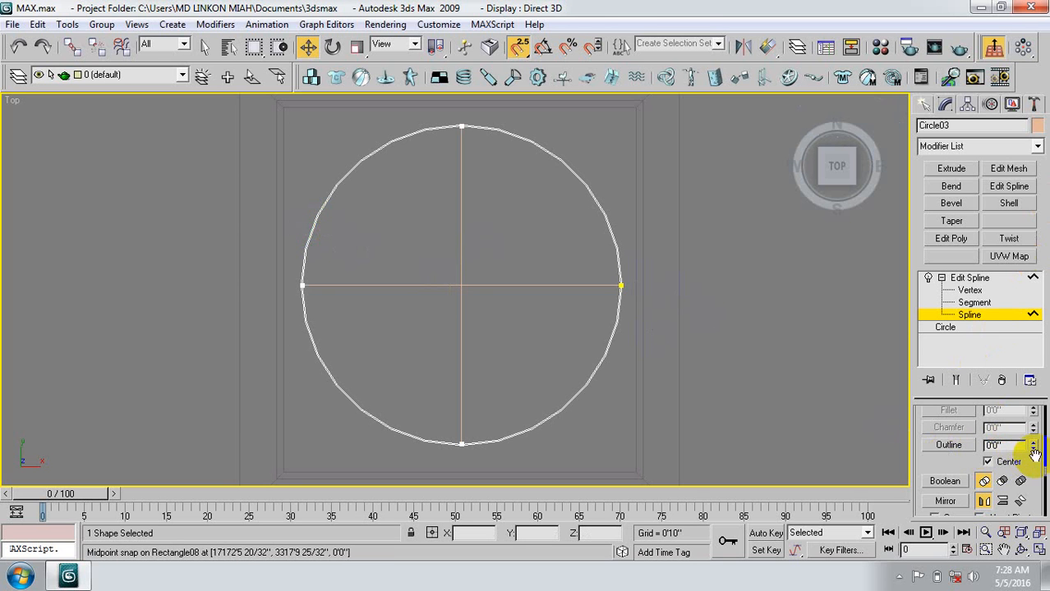
Try a centred outline of 2" on the circle spline and undo it.
click(942, 450)
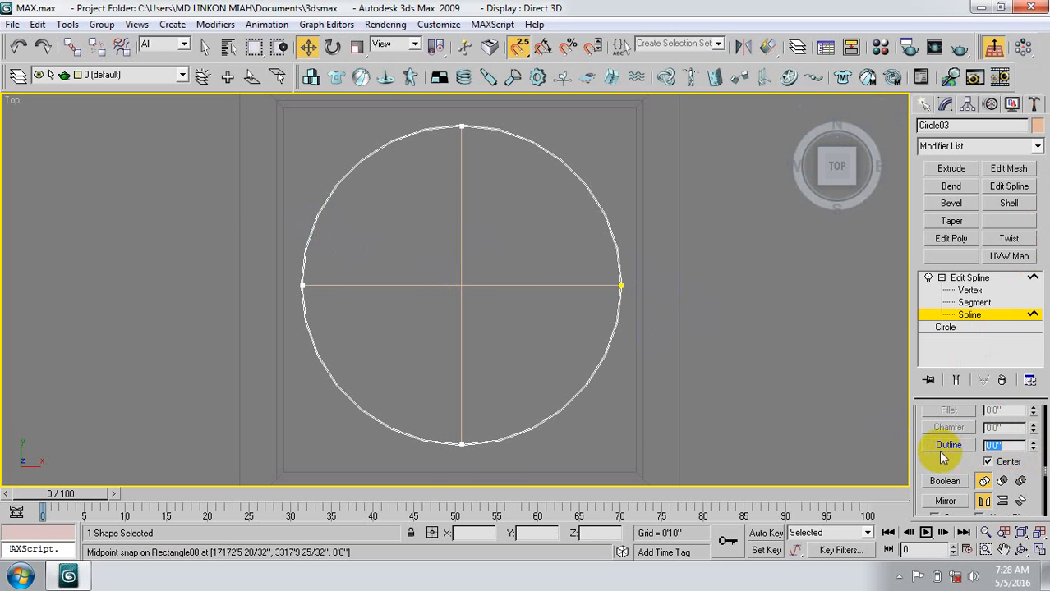
text(2)
key(Return)
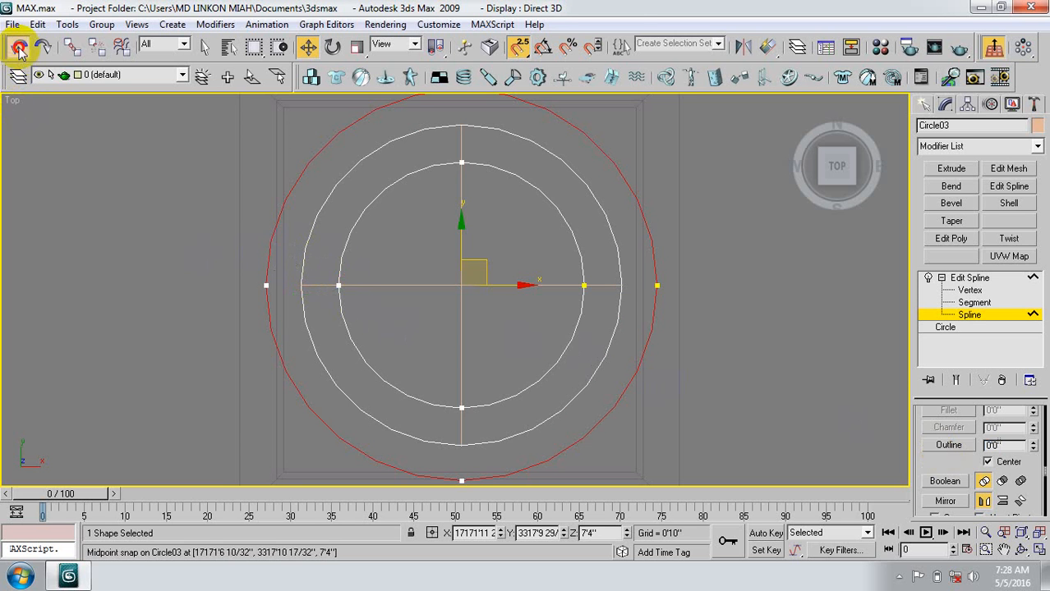
click(19, 46)
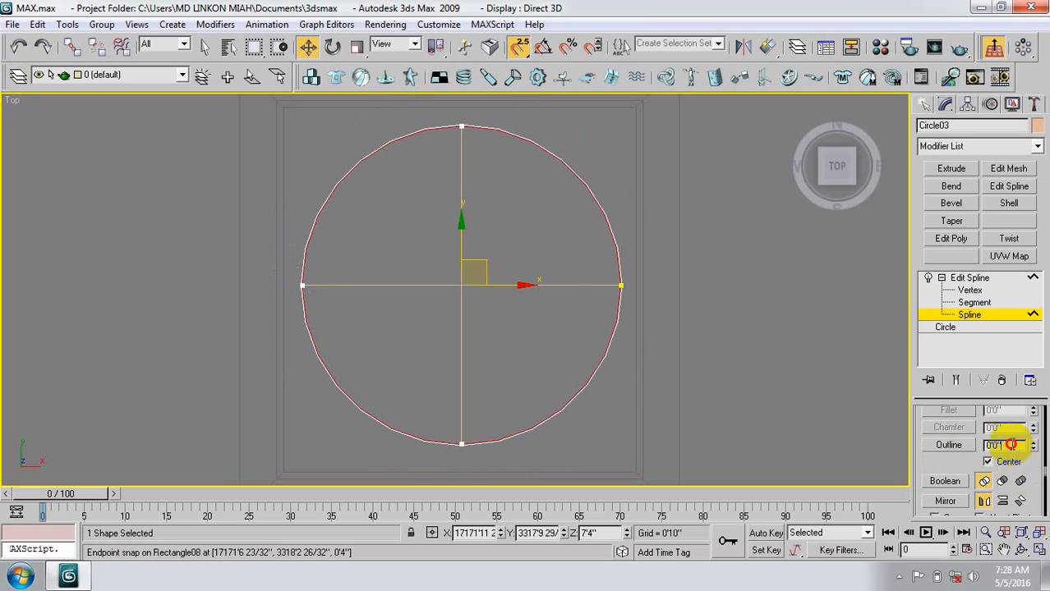
Outline the circle spline by 1" with the centred option.
drag(1012, 445, 938, 462)
text(1)
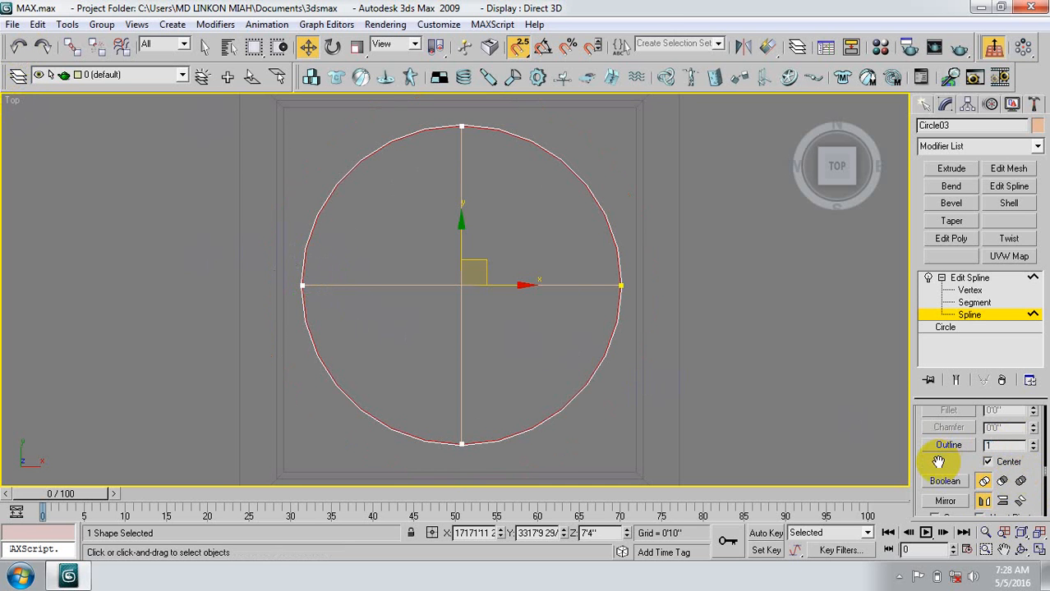
key(Return)
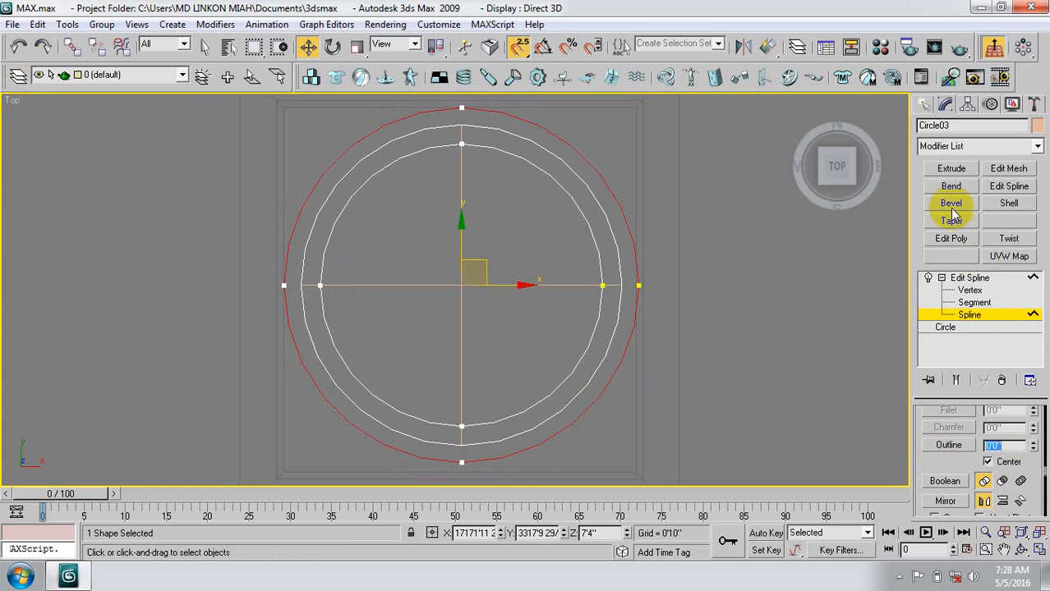
Extrude the outlined circle into a ring with an amount of 2".
click(953, 168)
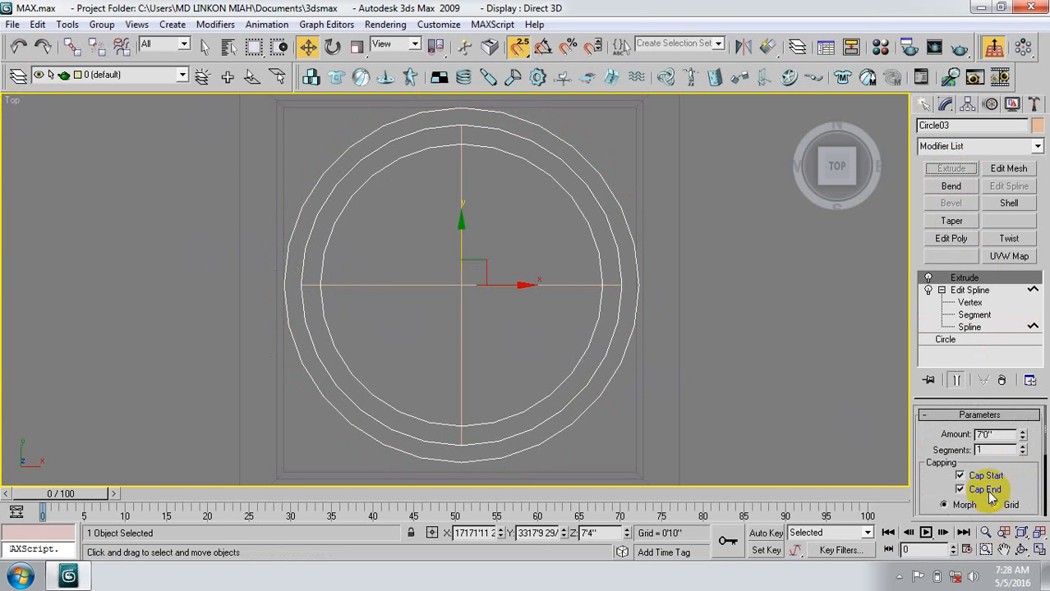
click(1002, 433)
drag(1002, 433, 950, 443)
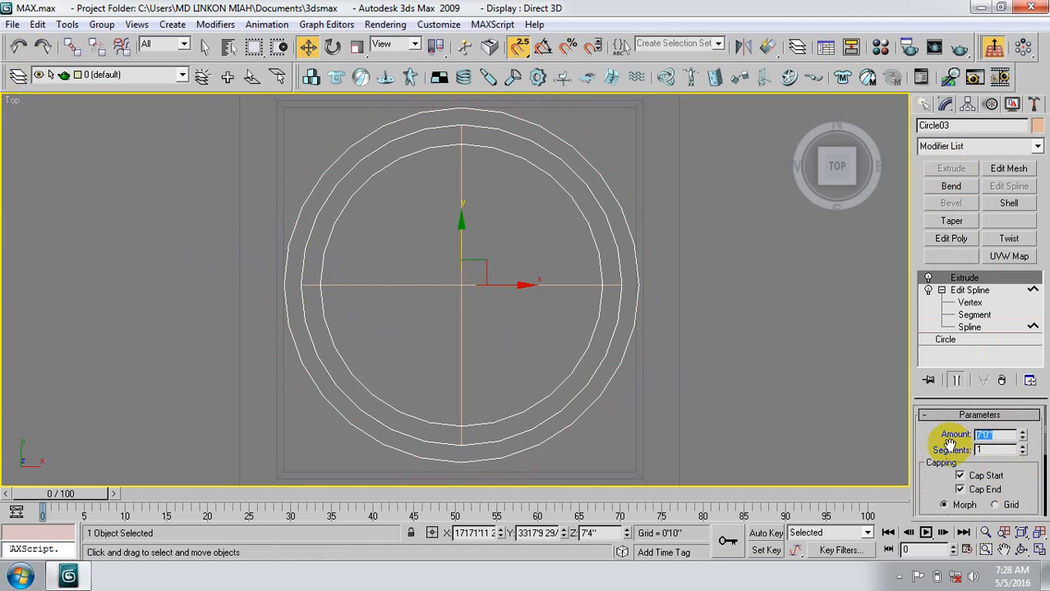
text(2)
key(Return)
Turn off snapping and, in a perspective view with Smooth + Highlights shading, lower the ring on the shaft to about Z 7'3 4/32".
click(519, 46)
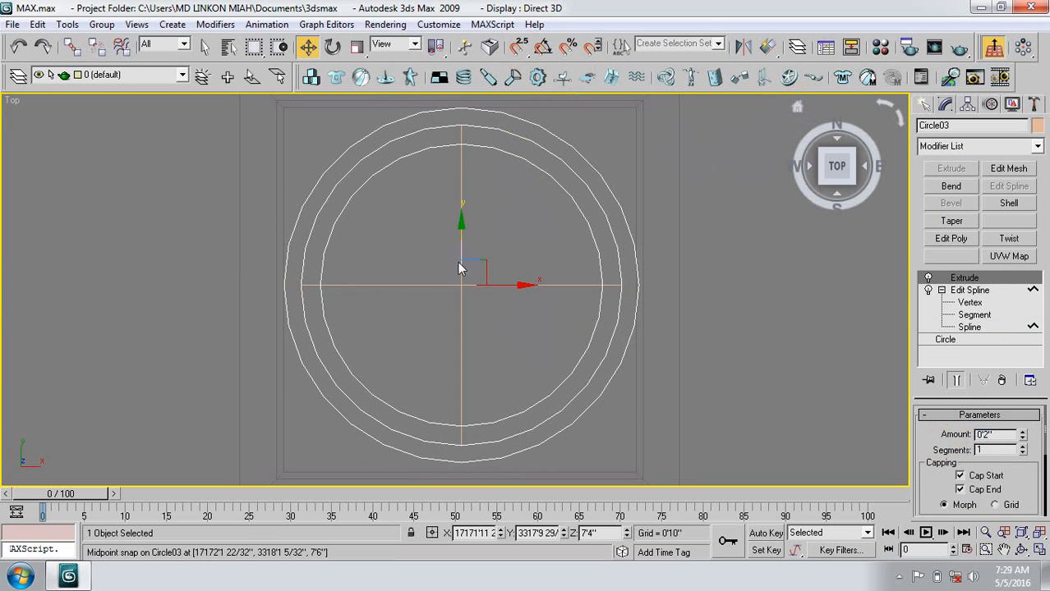
key(p)
key(z)
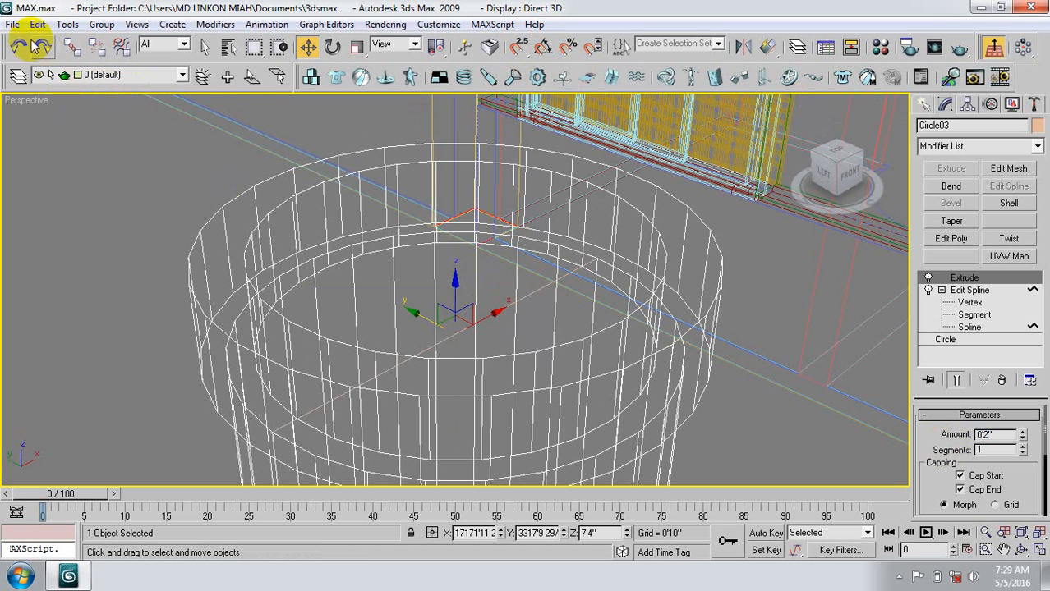
right_click(37, 102)
click(85, 141)
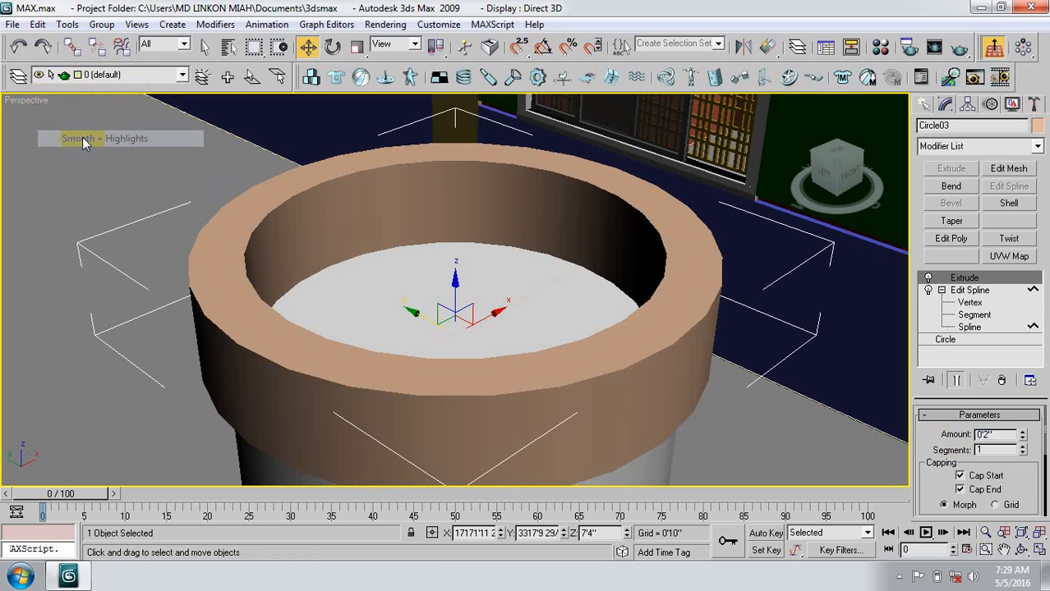
mouse_move(405, 353)
middle_down()
mouse_move(450, 304)
mouse_move(375, 284)
mouse_move(367, 309)
middle_up()
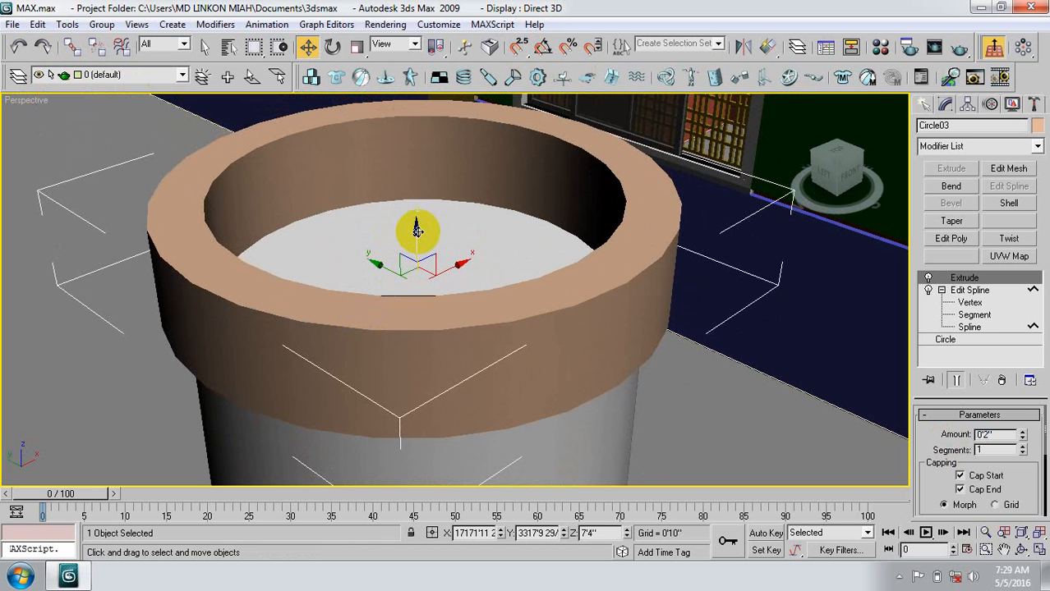
drag(414, 229, 438, 250)
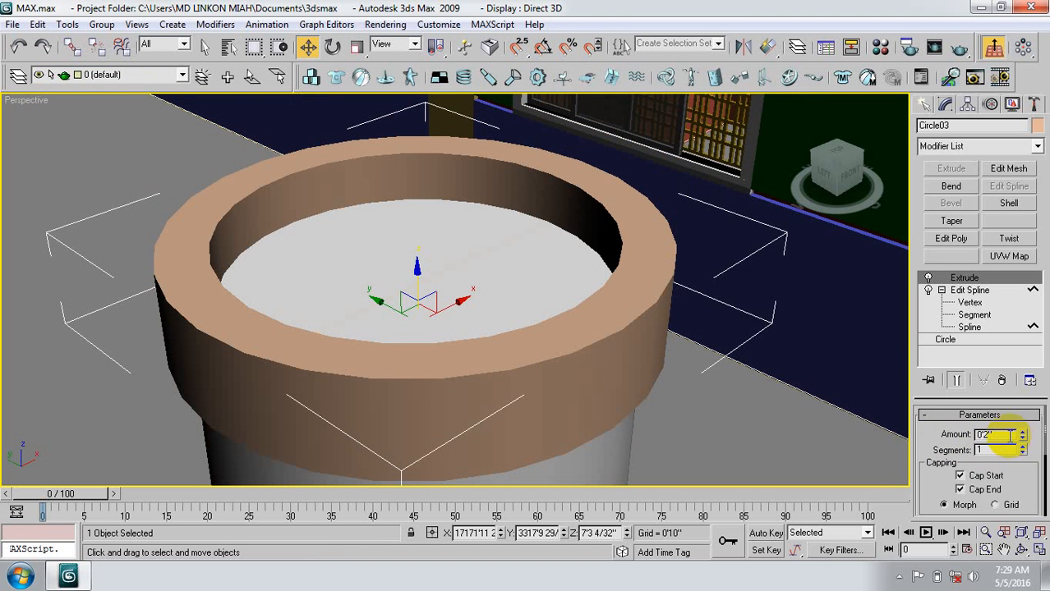
Set the ring's extrusion amount to 1".
drag(1008, 436, 942, 454)
text(1)
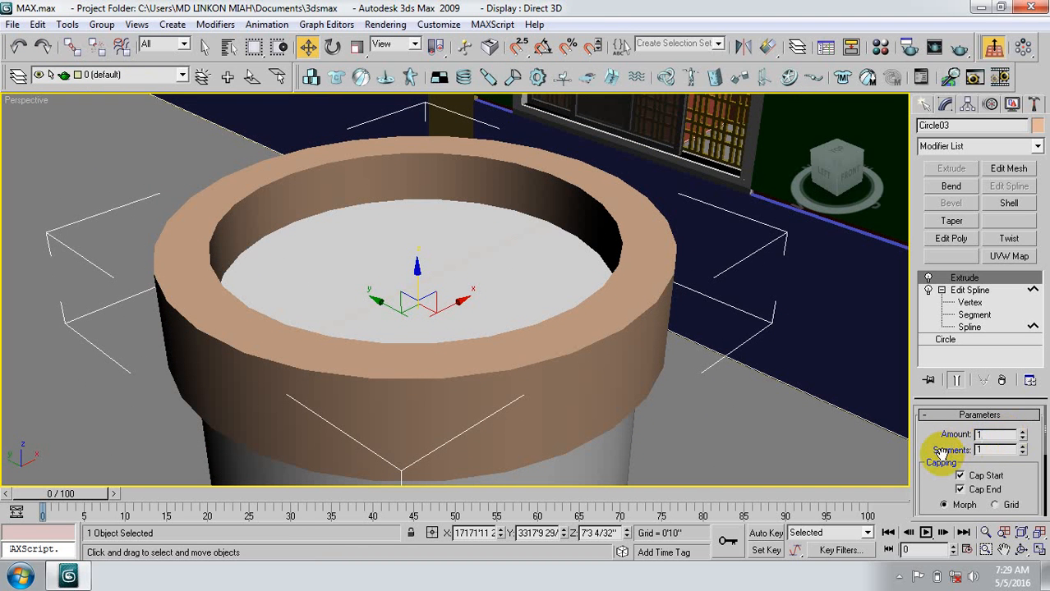
key(Return)
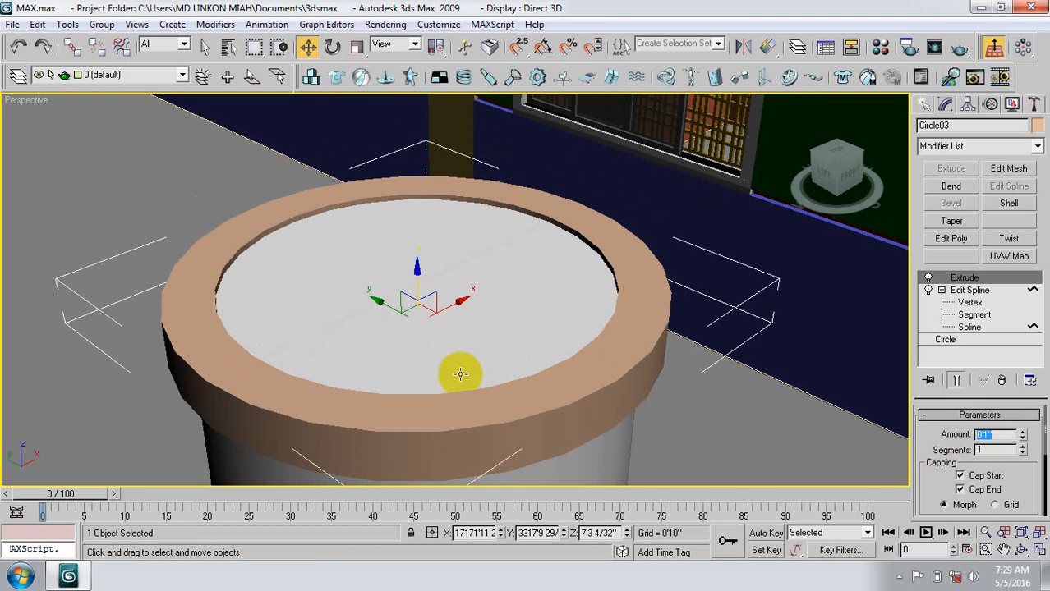
Move the ring down to the shaft's foot by setting its absolute Z position to 4".
middle_drag(461, 373, 469, 283)
scroll(465, 285, down, 3)
scroll(465, 285, down, 6)
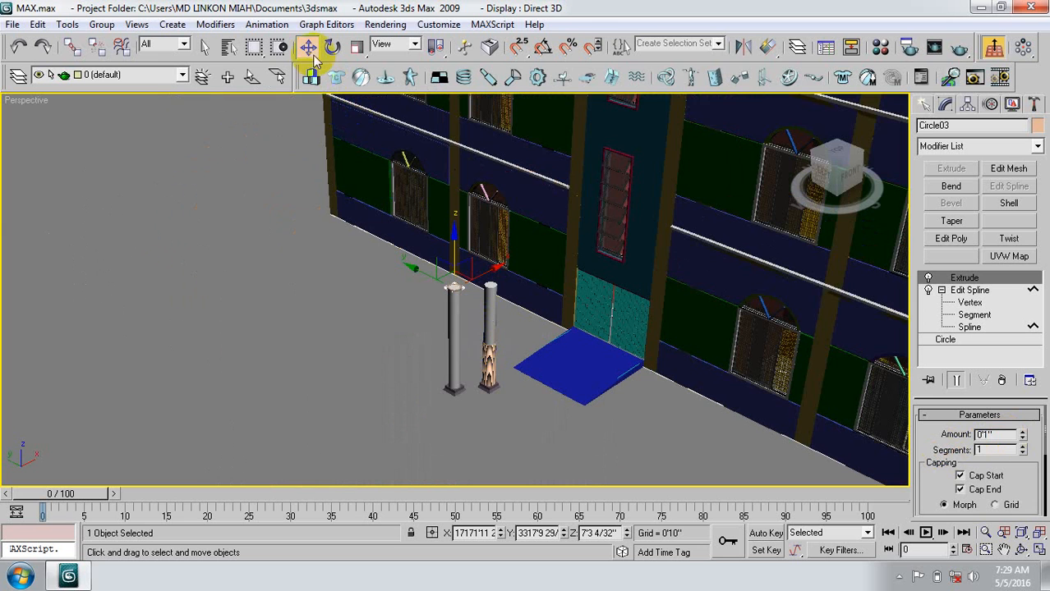
right_click(307, 47)
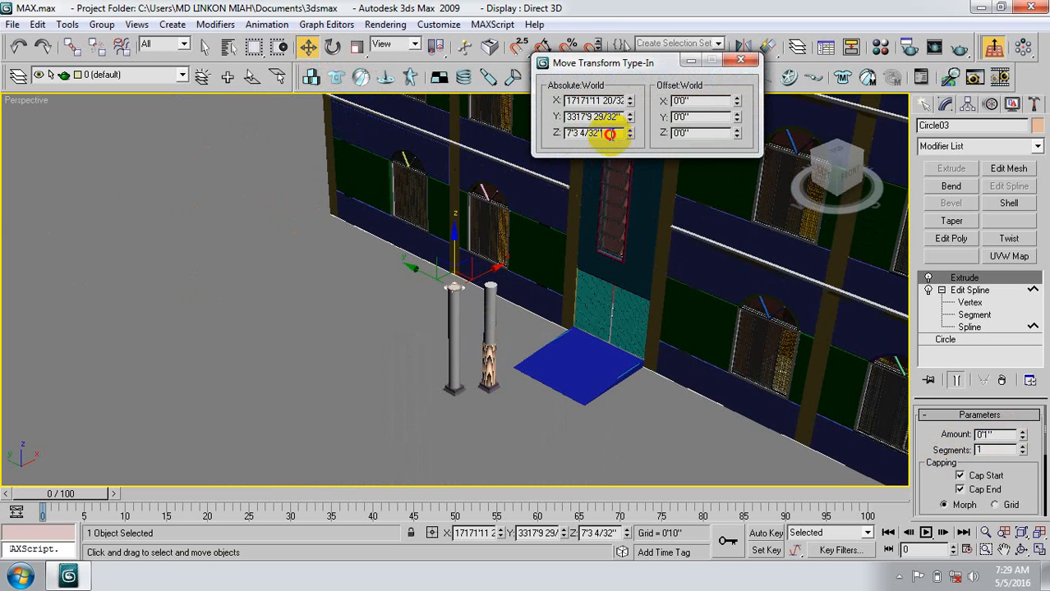
drag(608, 132, 540, 148)
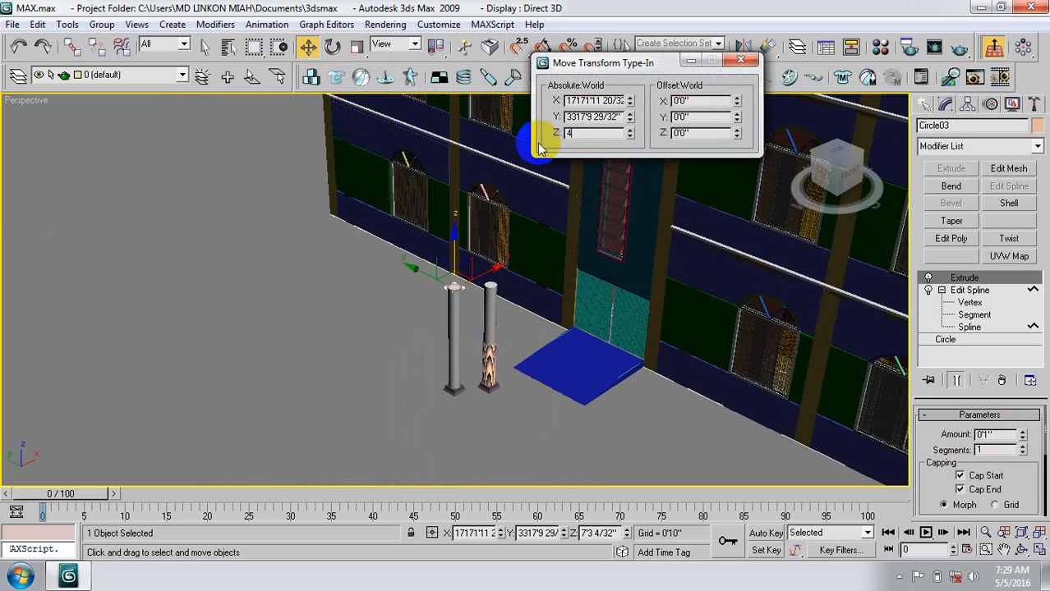
text(4)
key(Return)
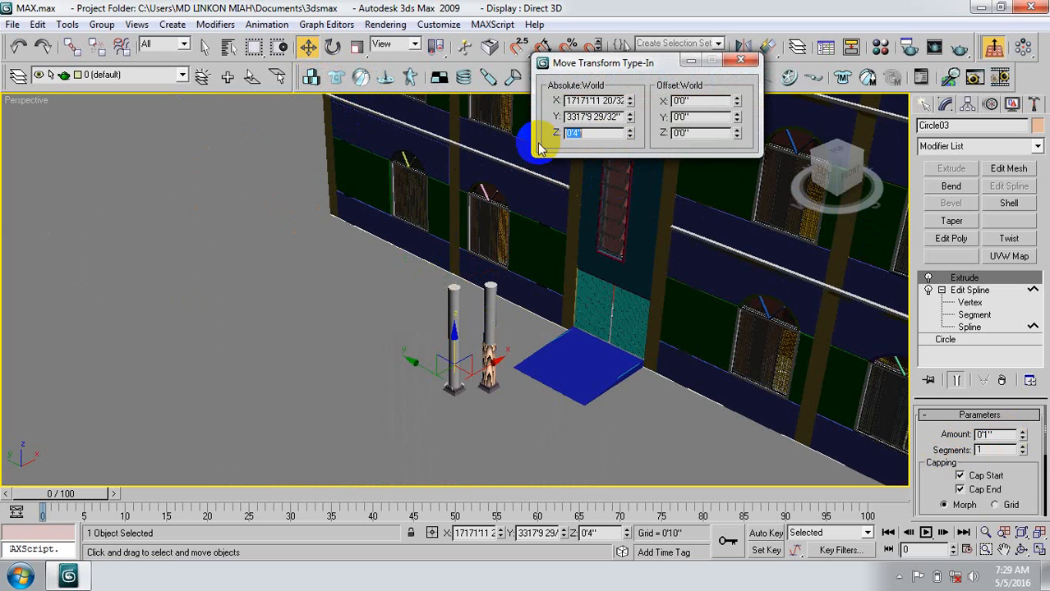
click(740, 60)
Raise the ring along the shaft above the column base to about Z 7 5/32".
key(z)
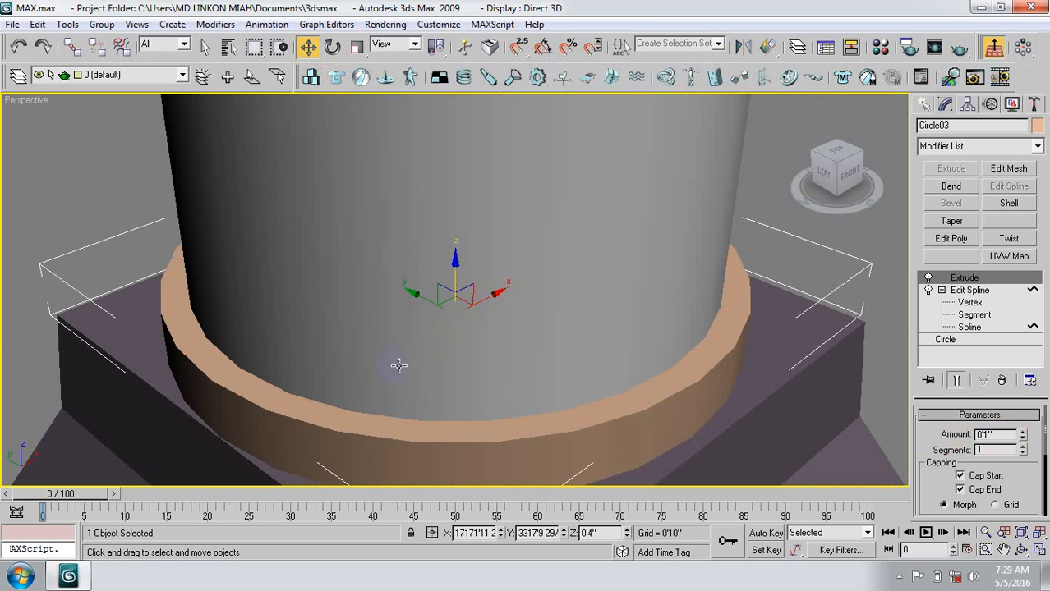
scroll(399, 362, down, 4)
drag(455, 260, 458, 155)
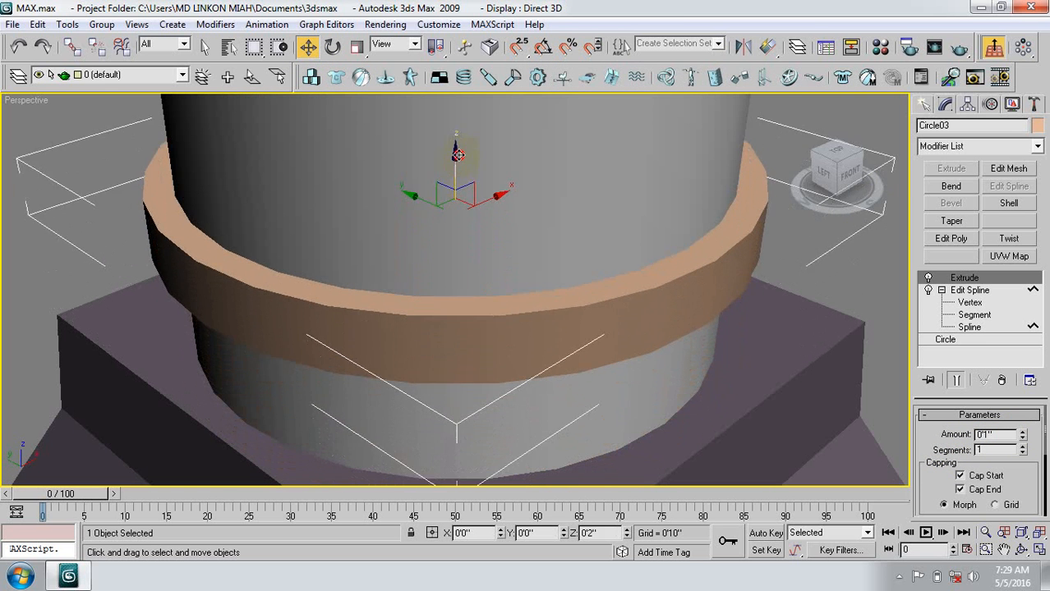
scroll(457, 155, down, 4)
scroll(464, 342, down, 4)
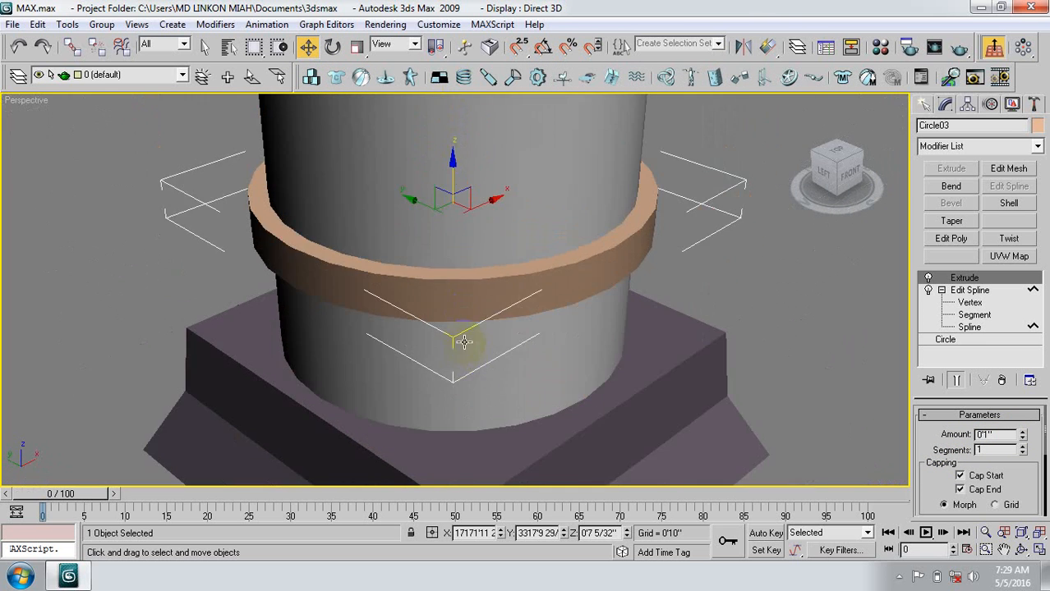
scroll(464, 342, down, 6)
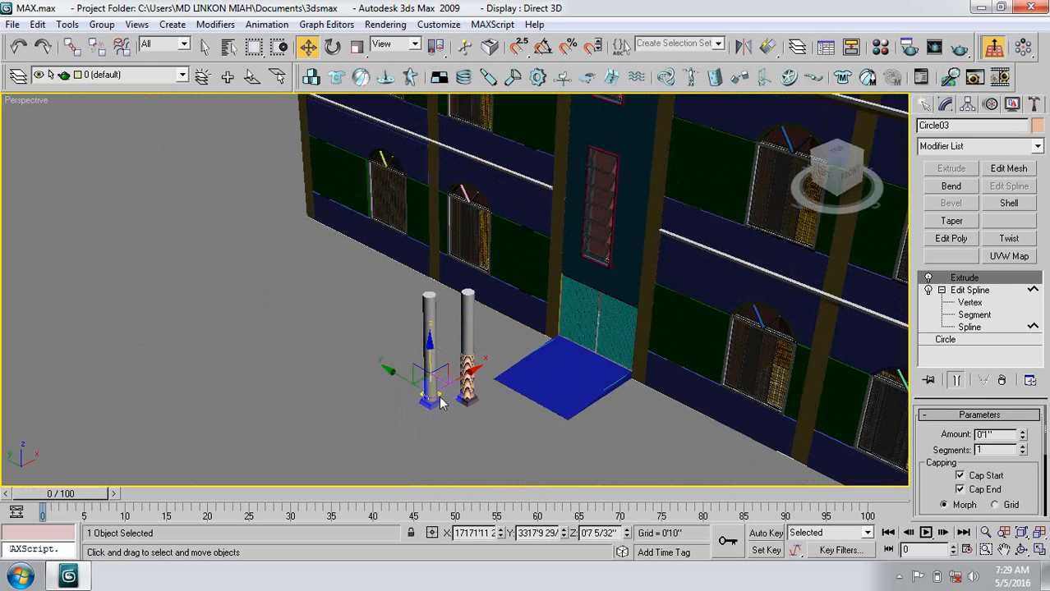
Lower the ring back to the shaft's foot by setting its absolute Z position to 4".
key(z)
middle_drag(440, 399, 439, 392)
scroll(438, 394, down, 2)
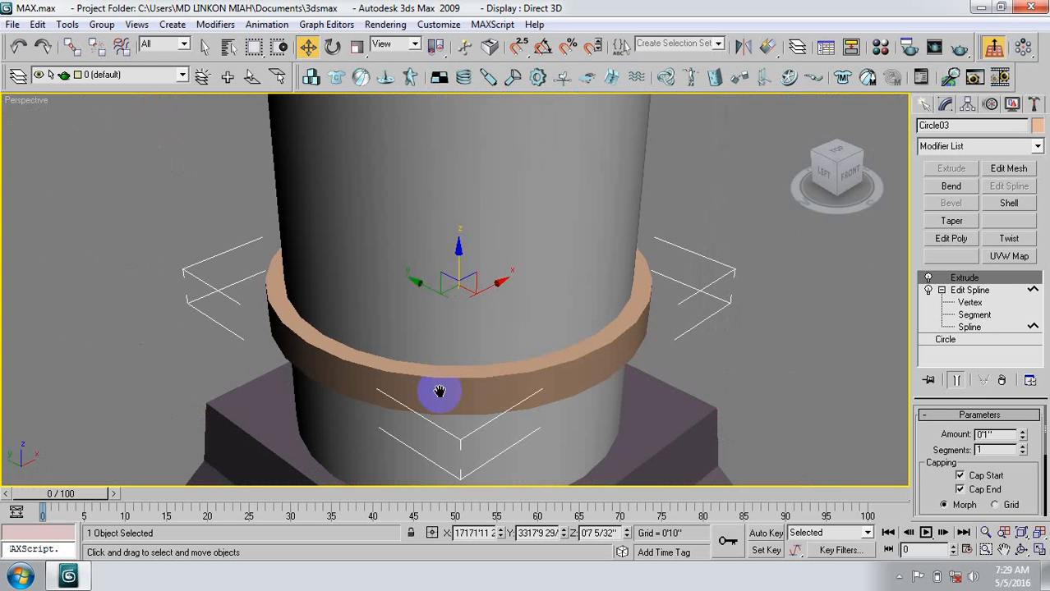
right_click(306, 47)
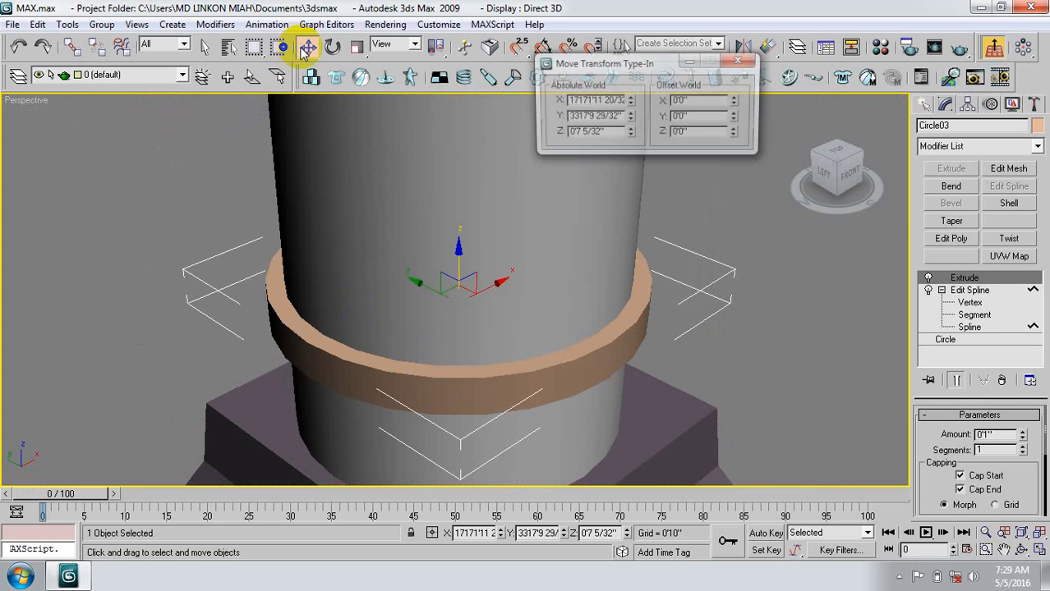
double_click(569, 133)
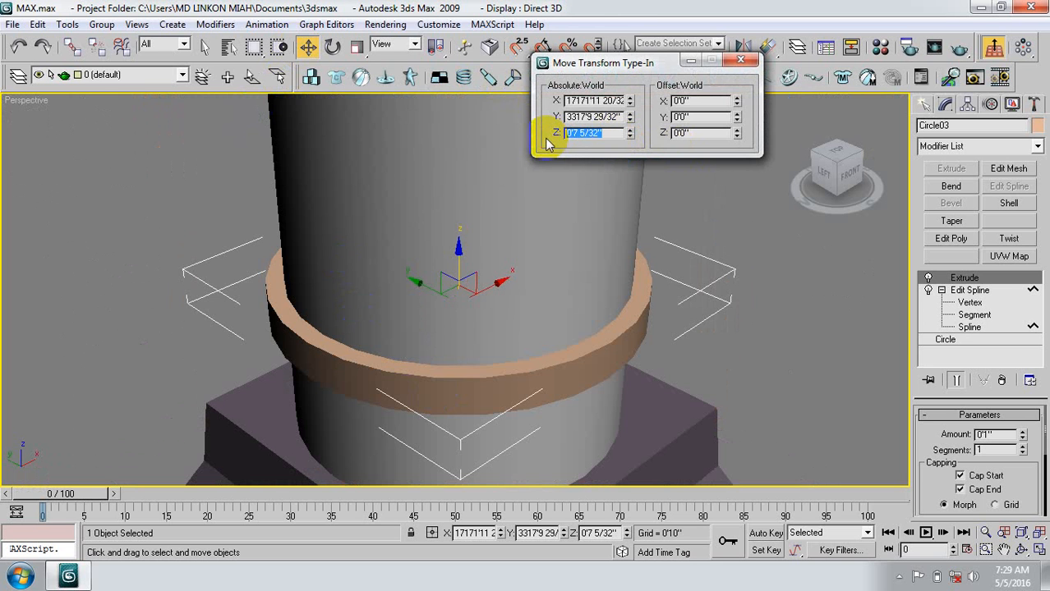
text(4)
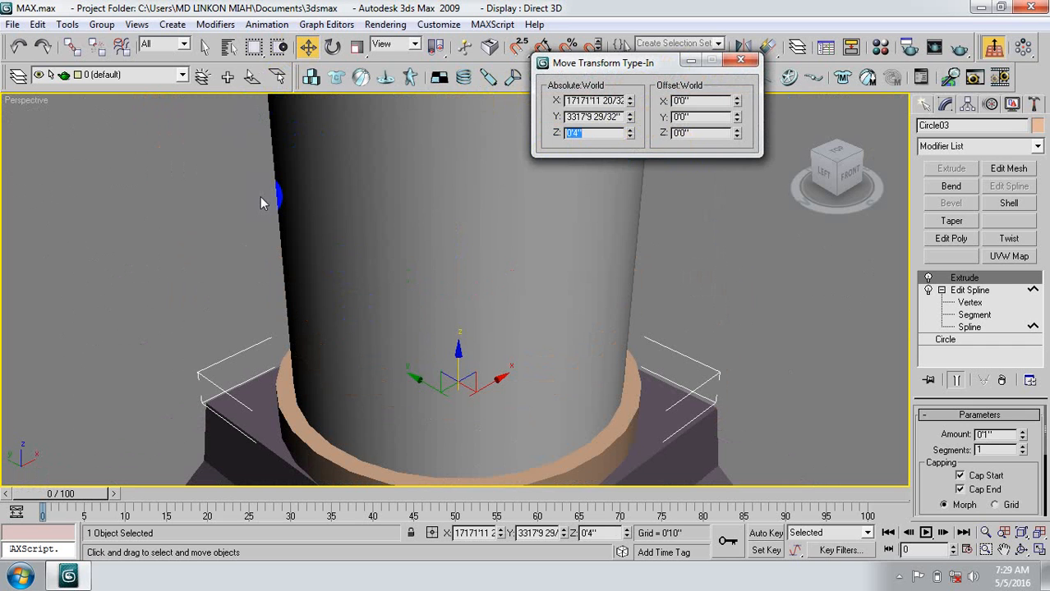
click(245, 214)
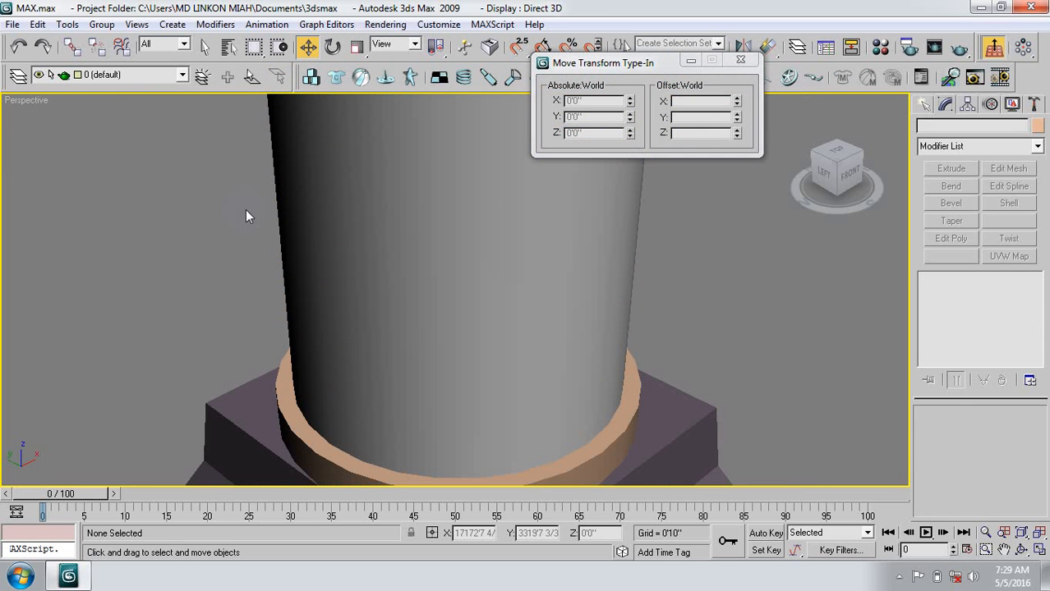
click(740, 59)
Clone the ring at the shaft's foot and set the clone's absolute Z position to 10".
click(318, 445)
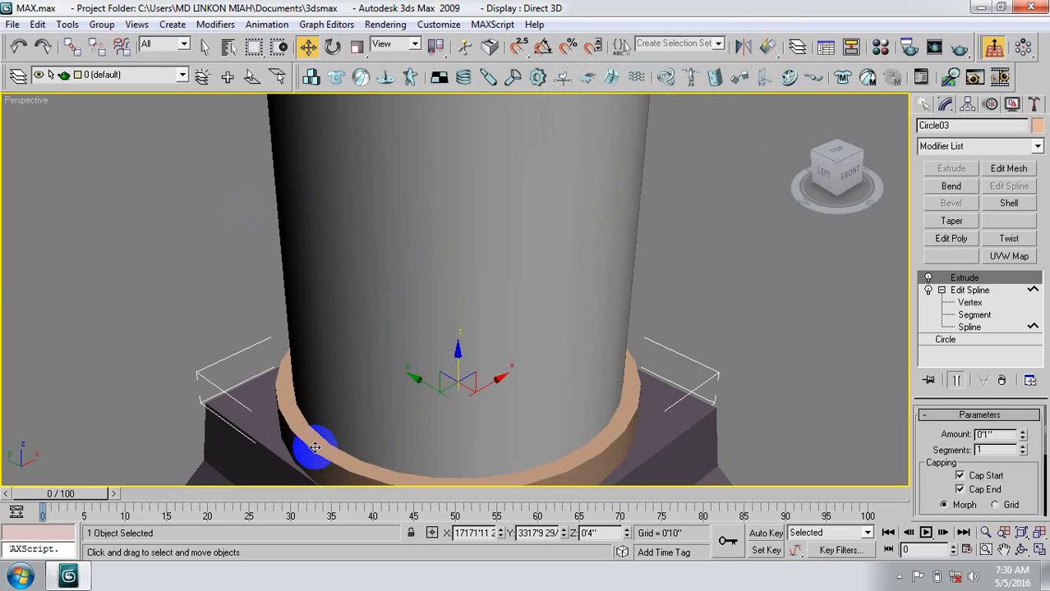
key(ctrl+v)
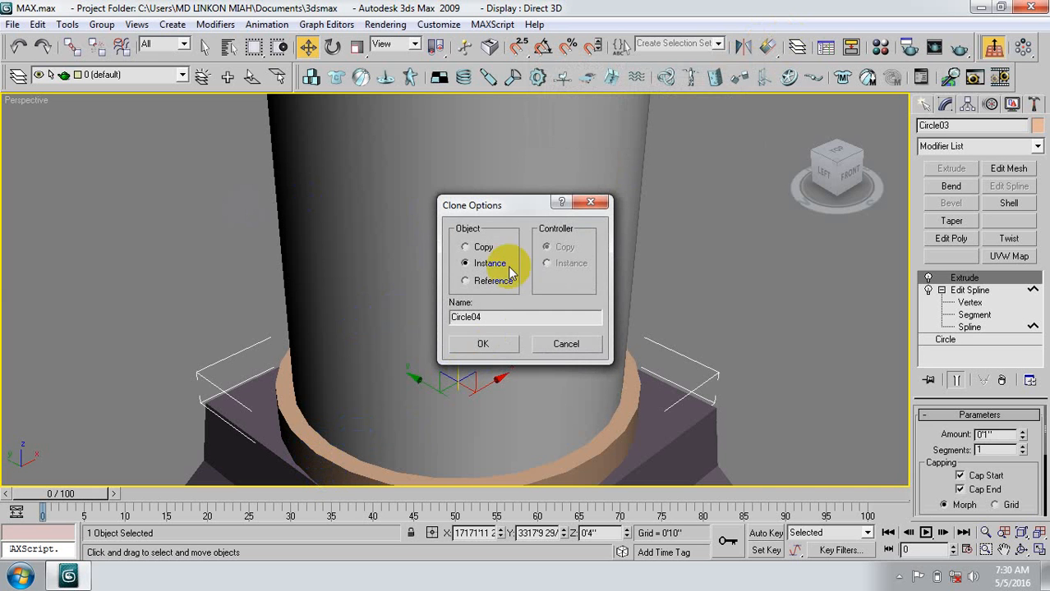
click(484, 345)
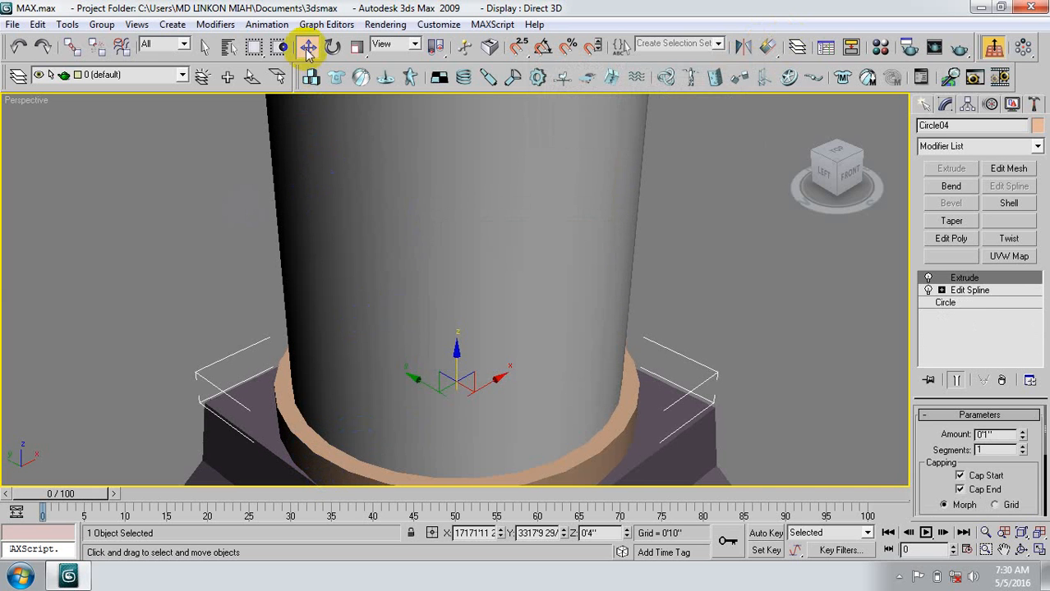
right_click(308, 47)
drag(599, 133, 542, 151)
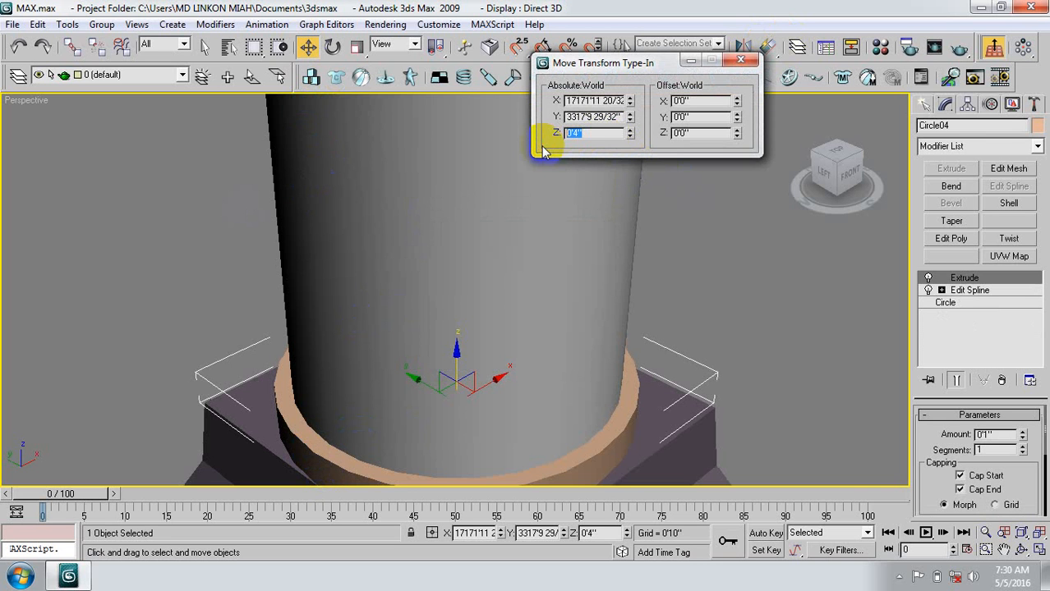
text(10)
key(Return)
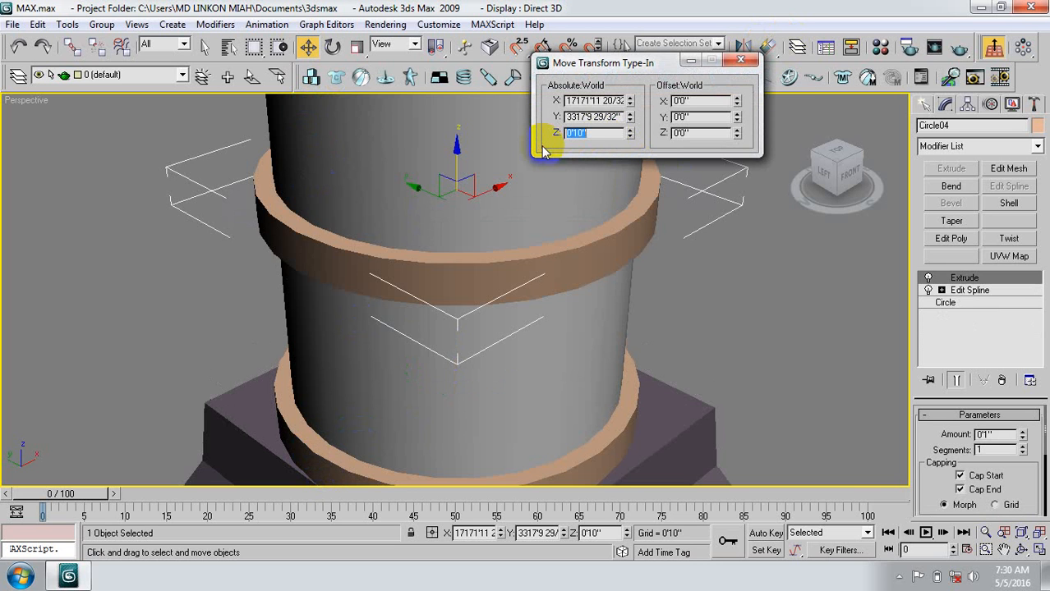
click(741, 61)
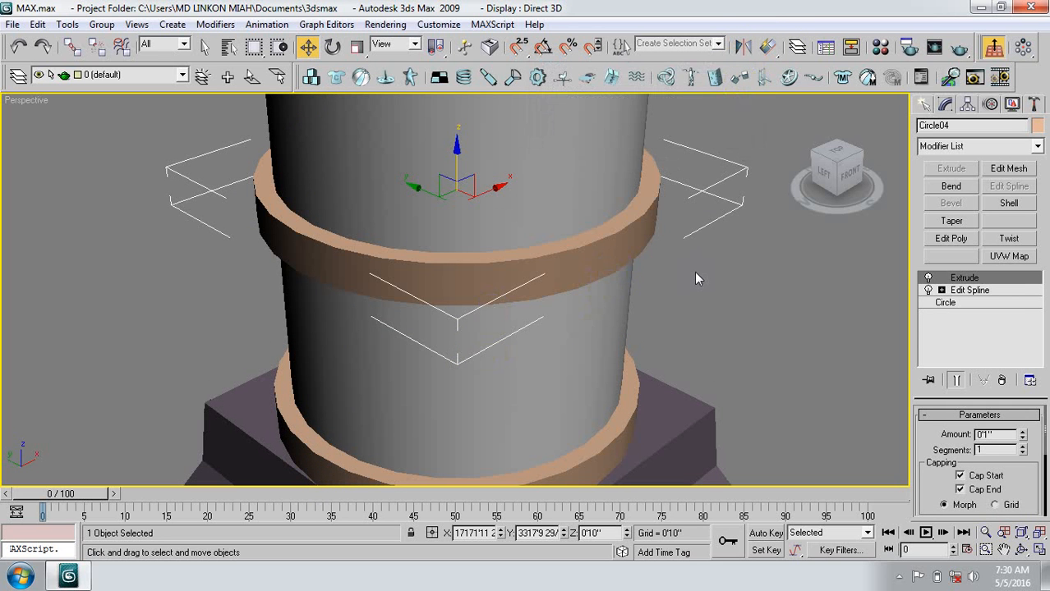
Clone the second ring in place as a copy and try to set its absolute Z position to 16".
key(ctrl+v)
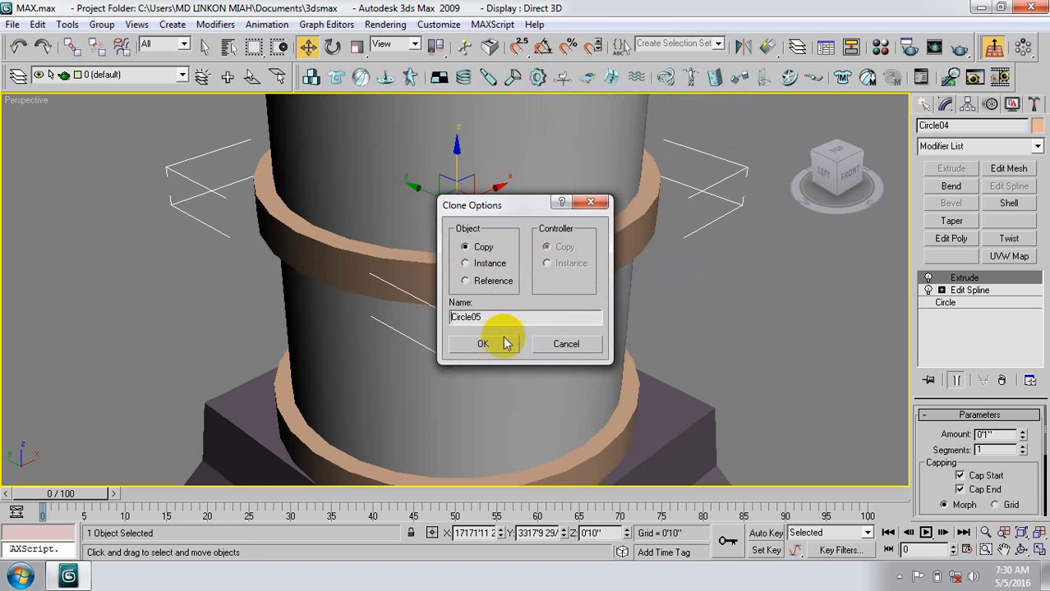
click(500, 345)
right_click(307, 47)
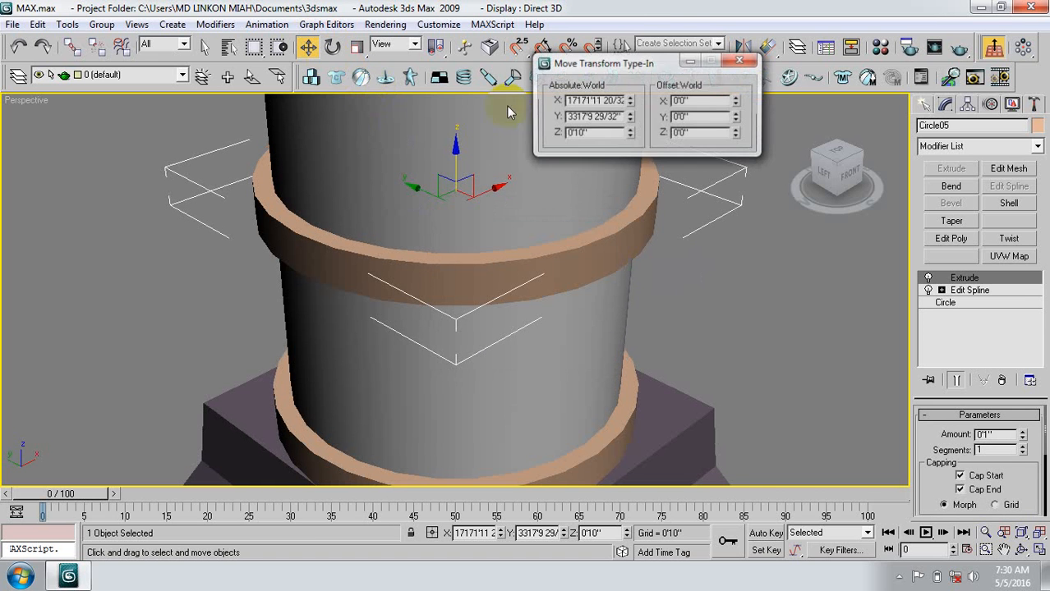
double_click(600, 136)
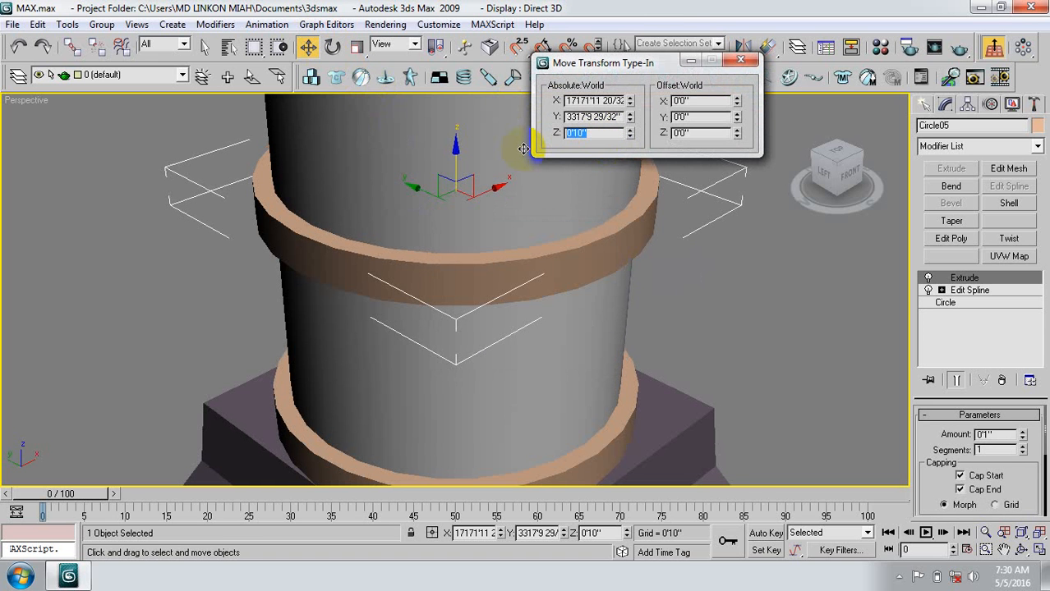
text(16)
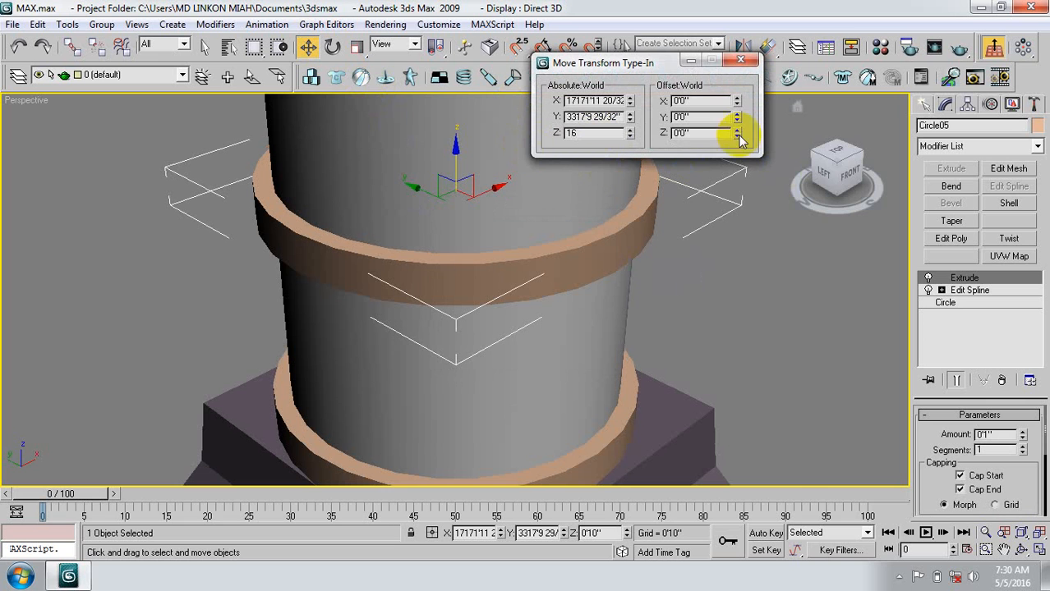
click(740, 62)
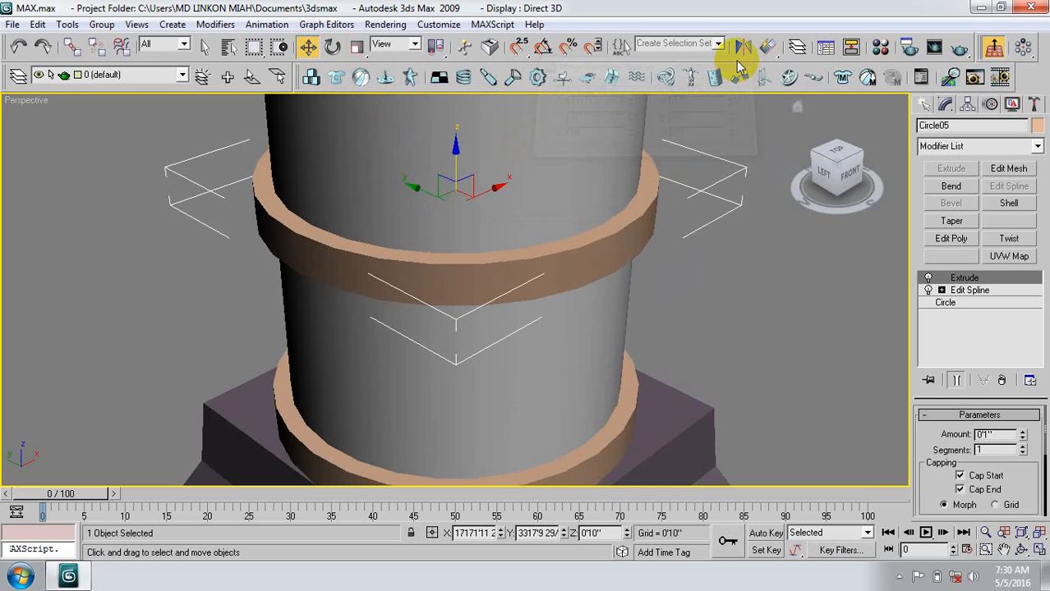
Move the newest ring up the shaft by setting its absolute Z position to 16" (1'4").
scroll(513, 296, down, 4)
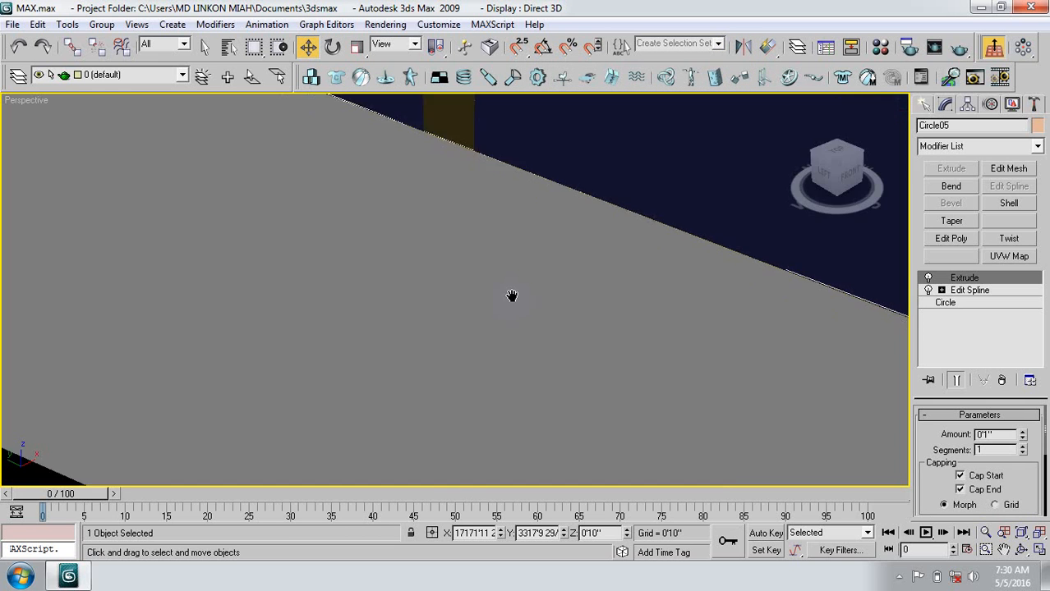
scroll(511, 302, down, 3)
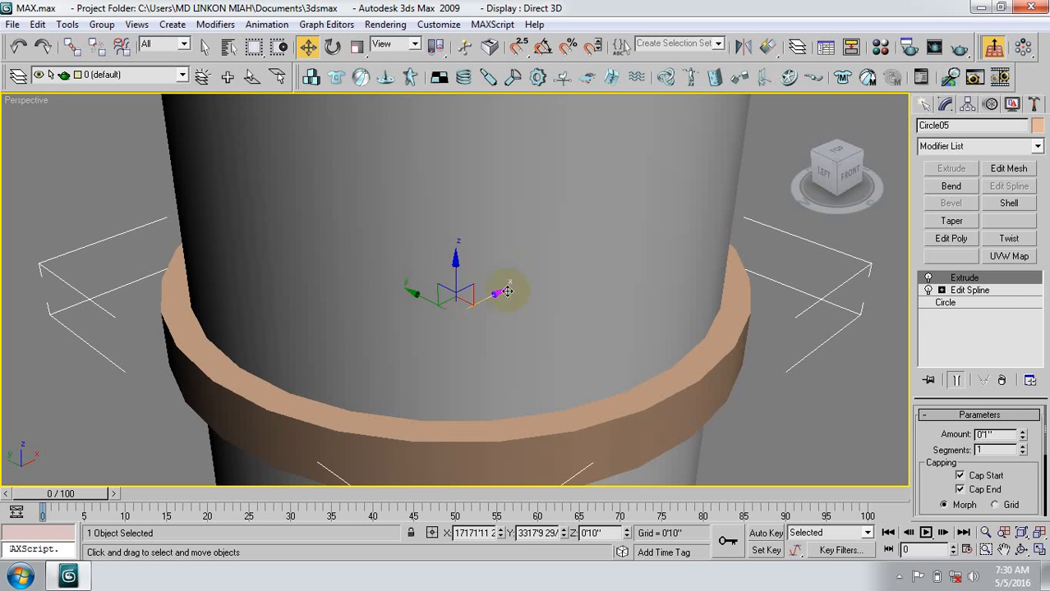
scroll(503, 305, down, 5)
scroll(455, 289, down, 1)
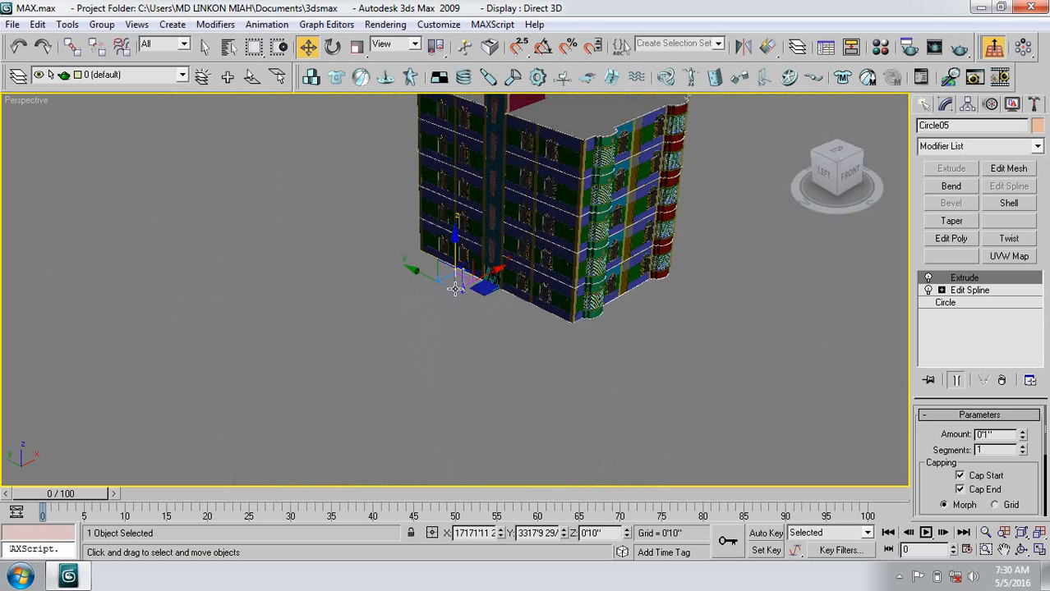
scroll(455, 289, up, 1)
key(z)
scroll(456, 300, down, 3)
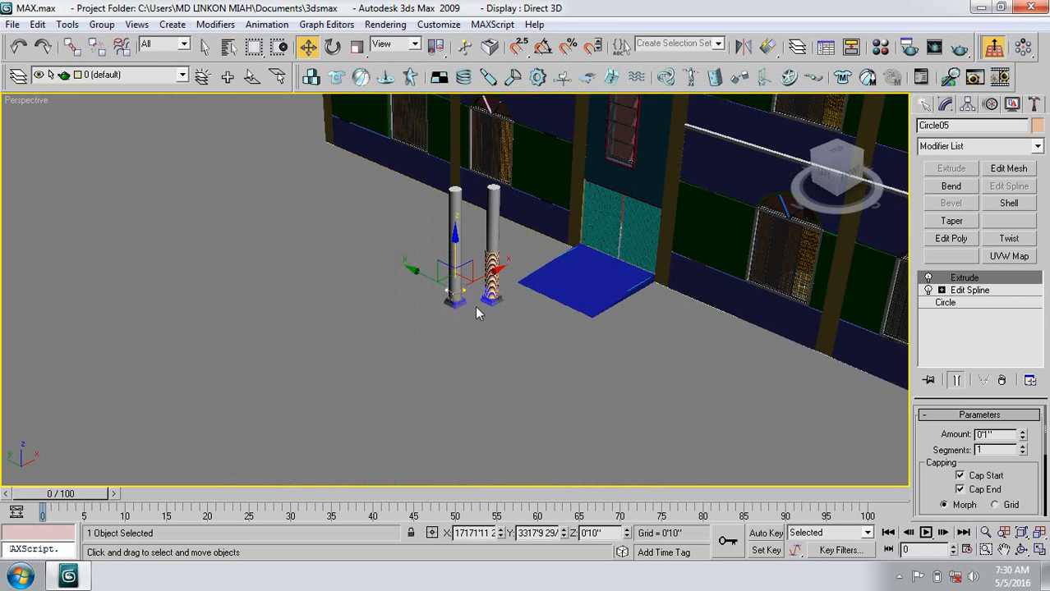
key(z)
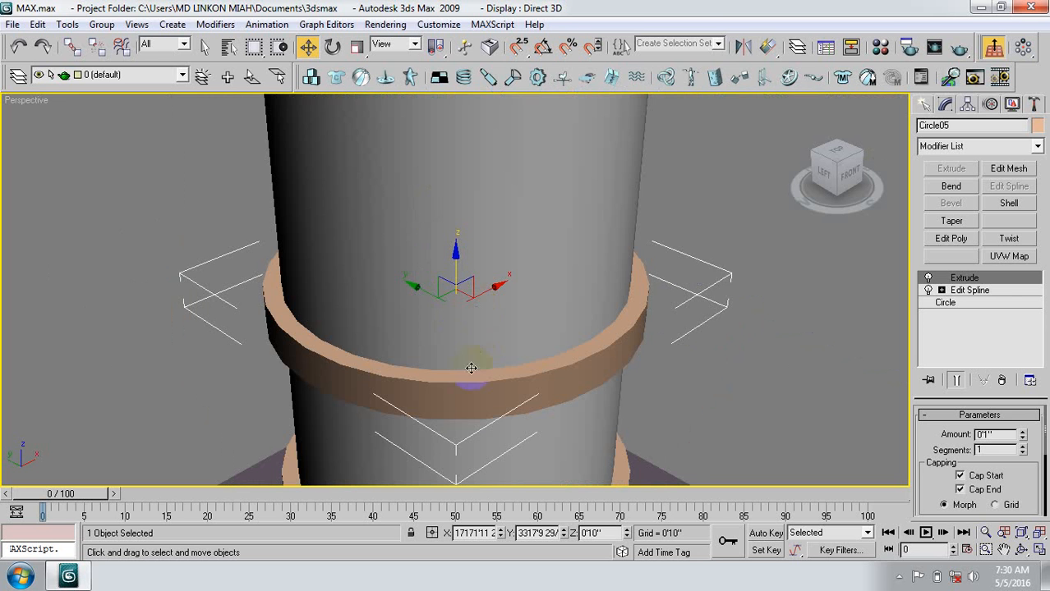
right_click(307, 46)
drag(593, 133, 549, 154)
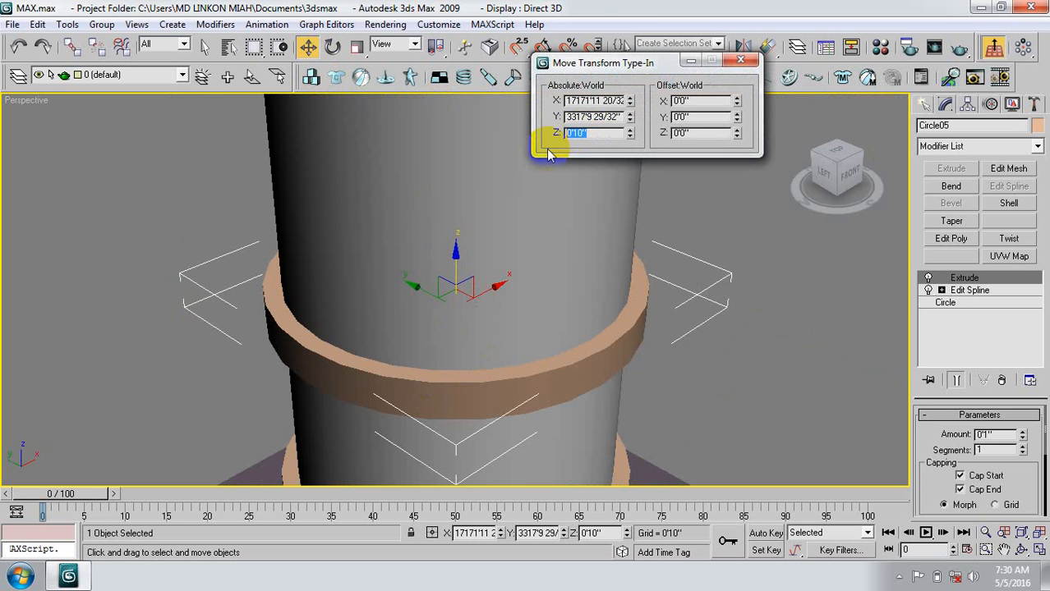
text(16)
key(Return)
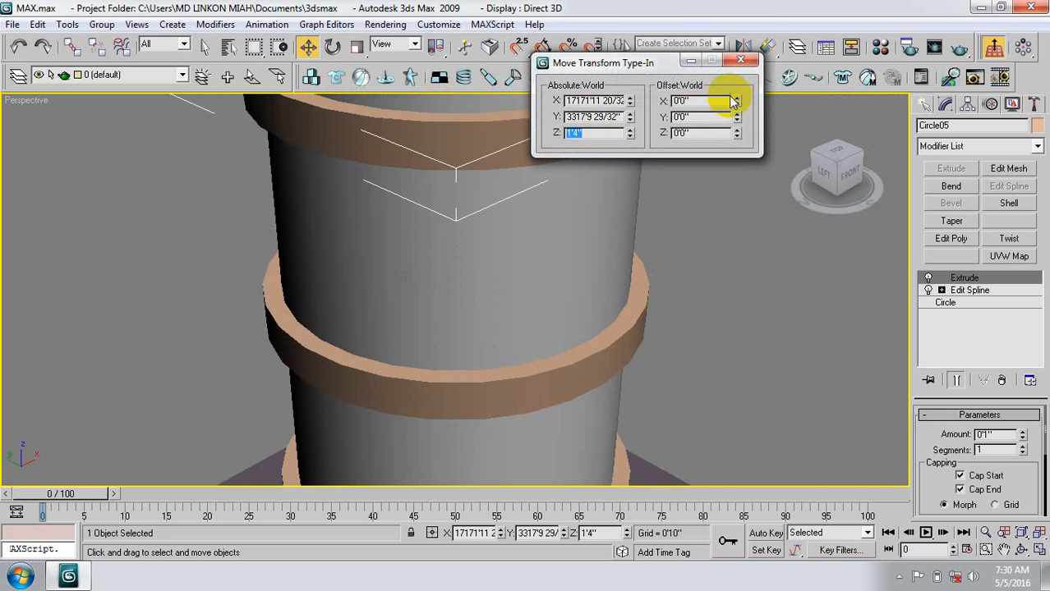
click(740, 60)
Clone the third ring upward along the shaft as 8 copies spaced about 7" apart.
middle_drag(548, 223, 549, 230)
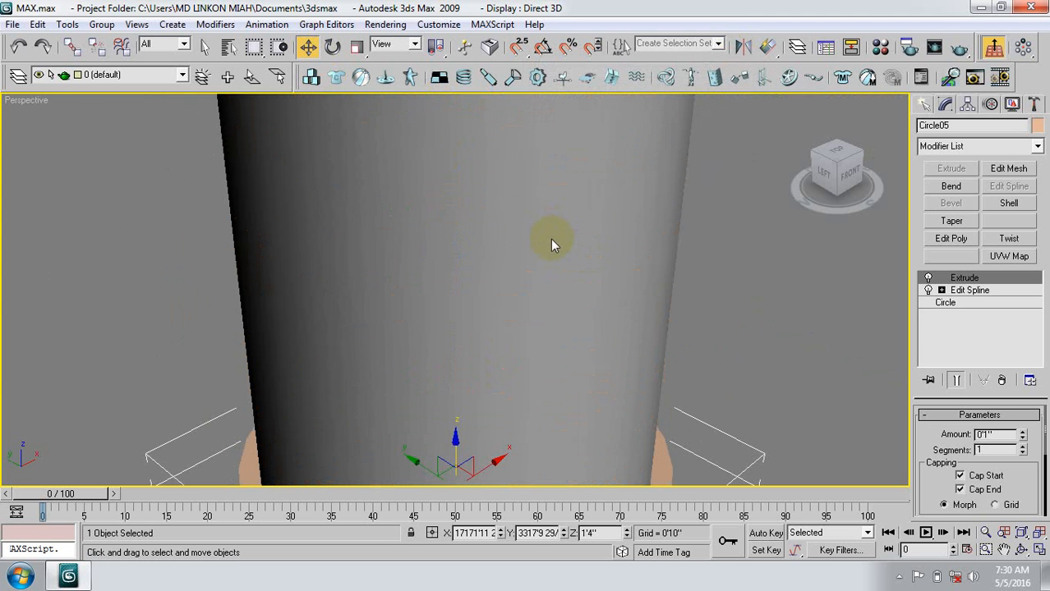
scroll(550, 239, down, 1)
scroll(452, 293, up, 1)
mouse_move(452, 293)
middle_down()
mouse_move(449, 277)
mouse_move(454, 288)
middle_up()
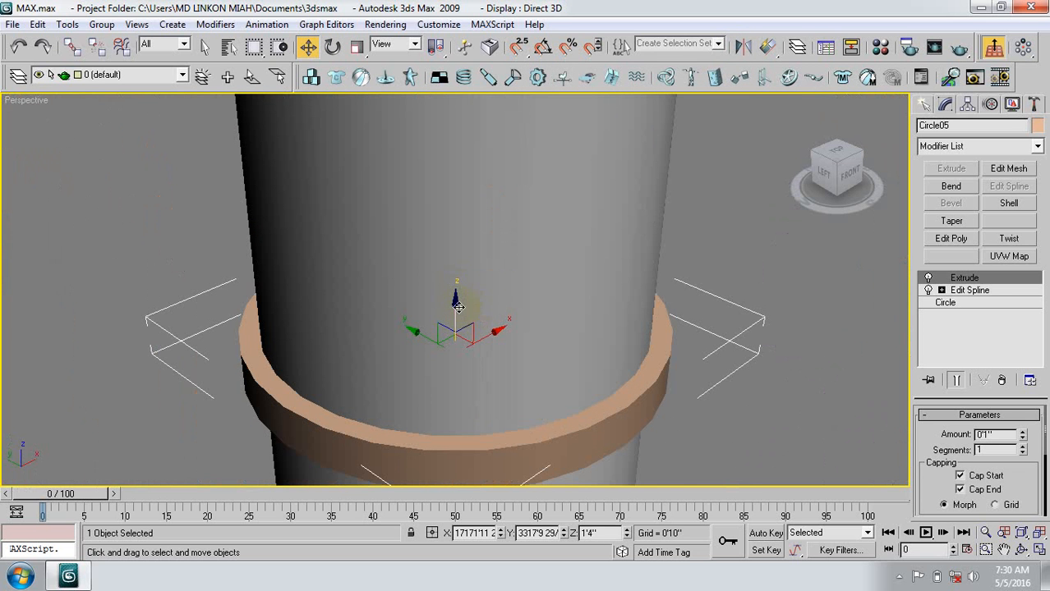
mouse_move(454, 302)
shift+mouse_down()
mouse_move(453, 169)
mouse_move(415, 28)
mouse_move(429, 10)
shift+mouse_up()
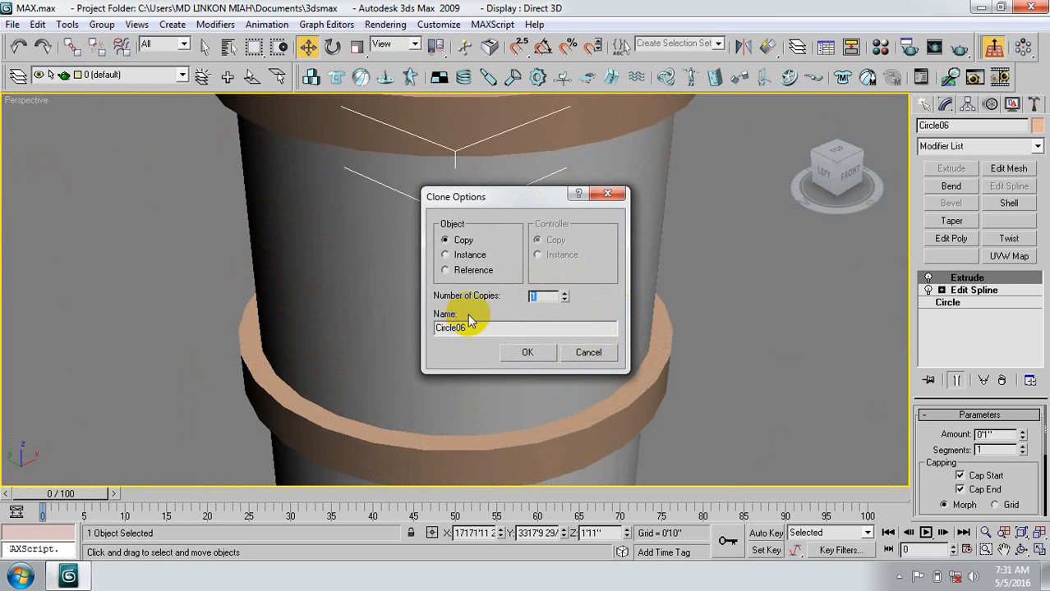
click(536, 352)
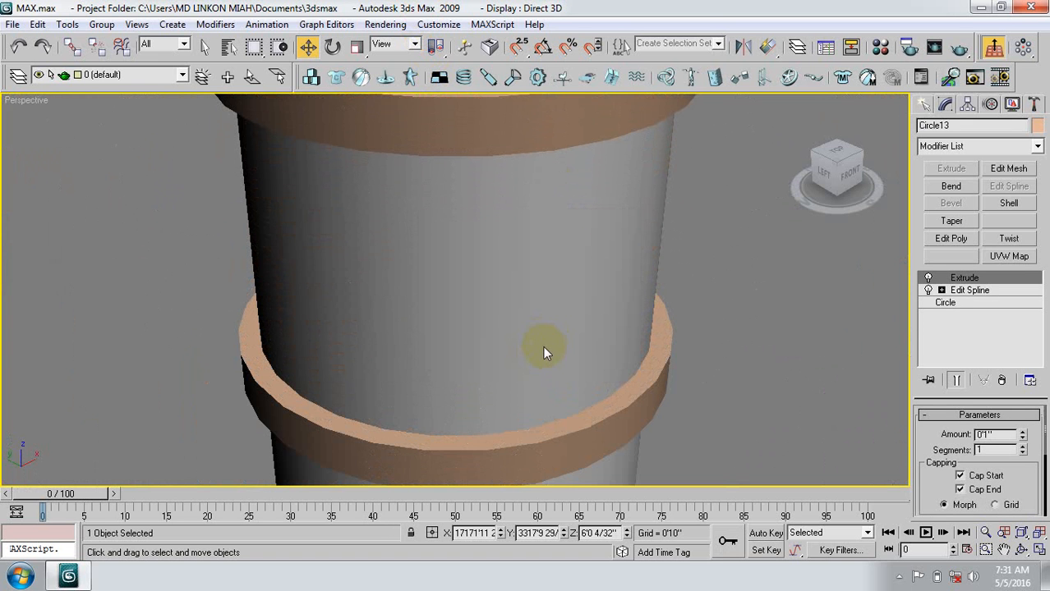
Clone the topmost ring upward along the shaft as one copy at about Z 6'9 24/32".
scroll(495, 306, up, 5)
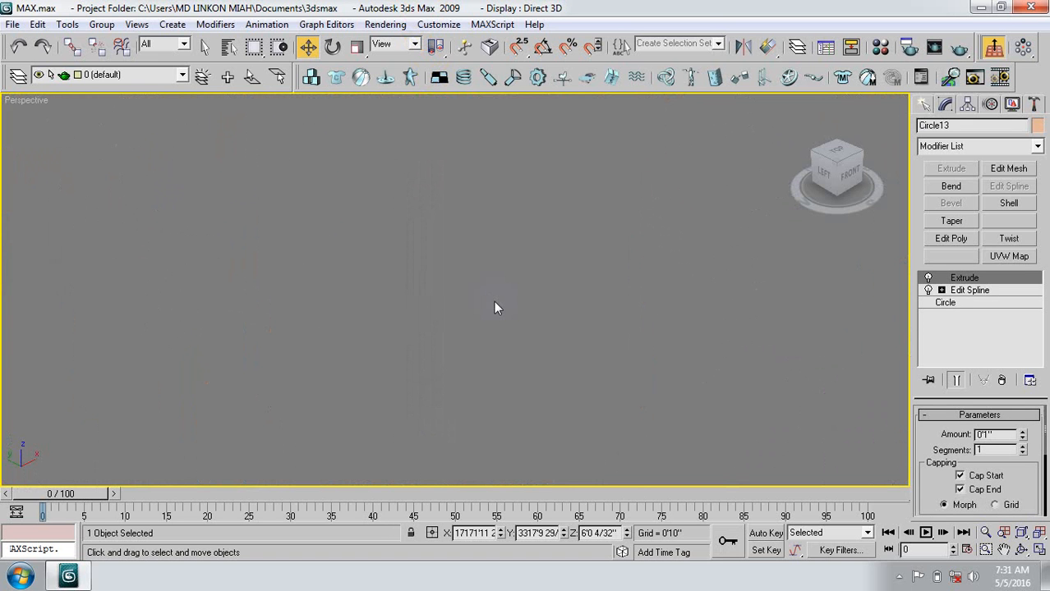
scroll(494, 306, down, 4)
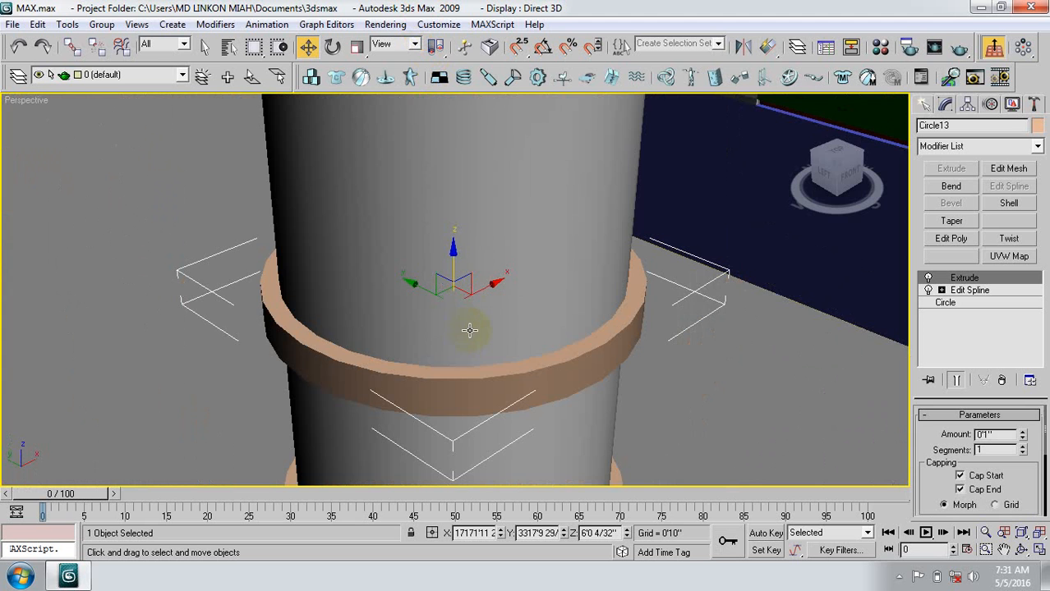
scroll(470, 331, down, 8)
scroll(465, 321, down, 2)
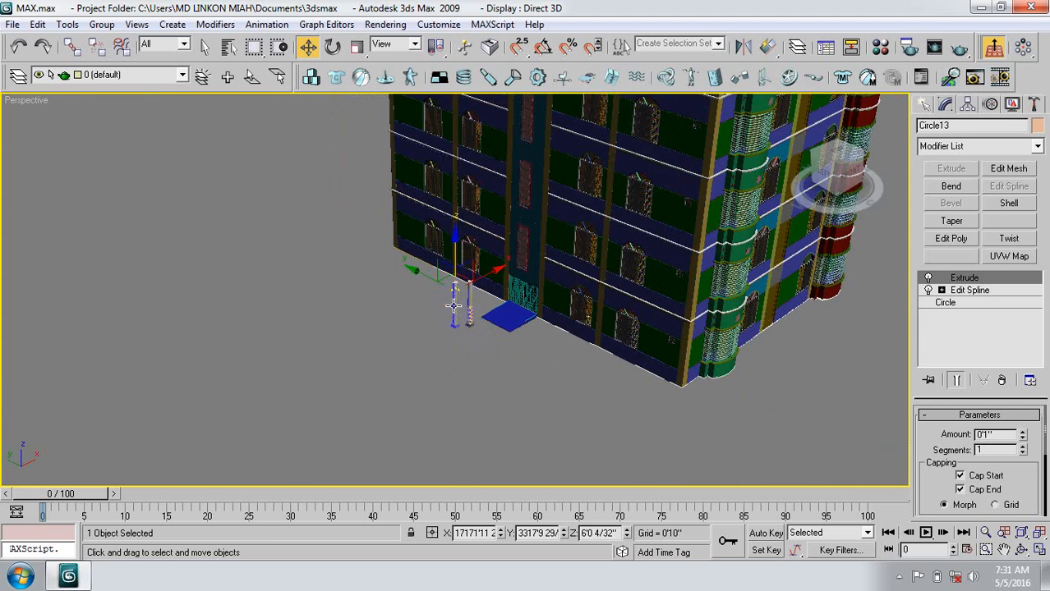
scroll(452, 304, up, 2)
scroll(452, 303, up, 6)
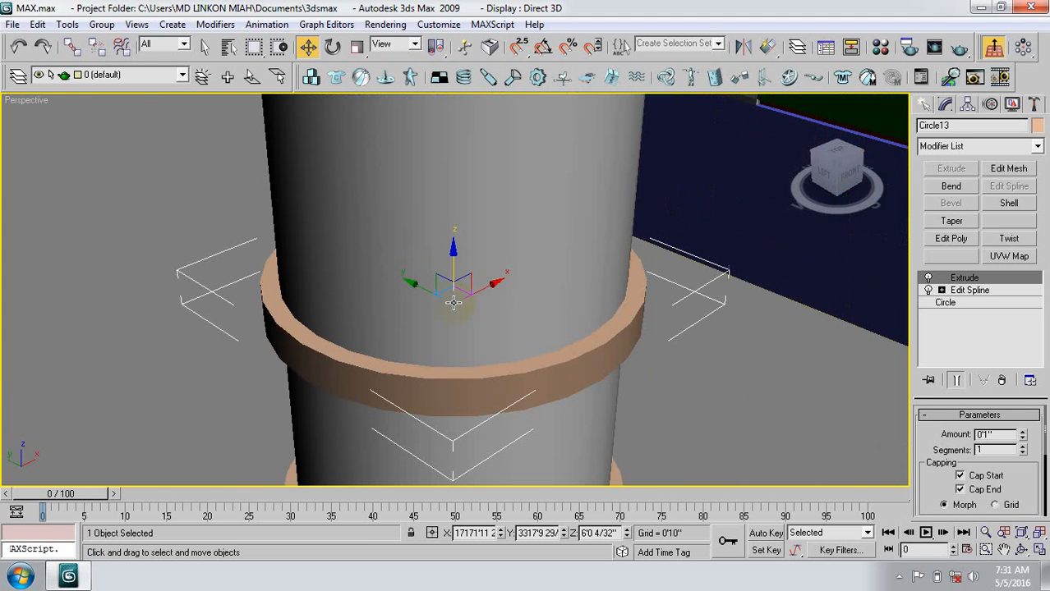
scroll(453, 308, down, 6)
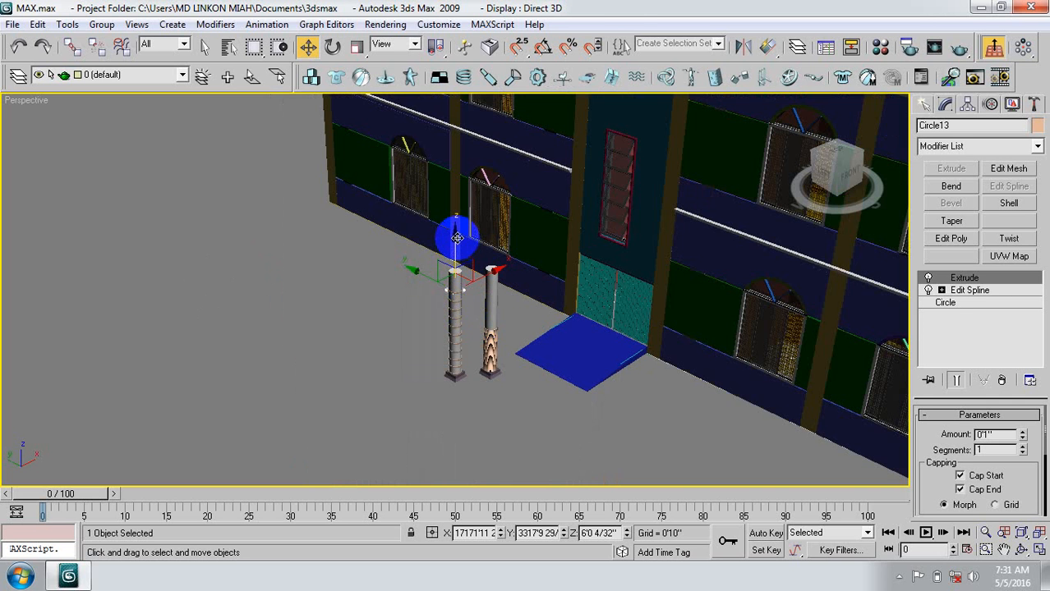
shift+drag(458, 239, 457, 228)
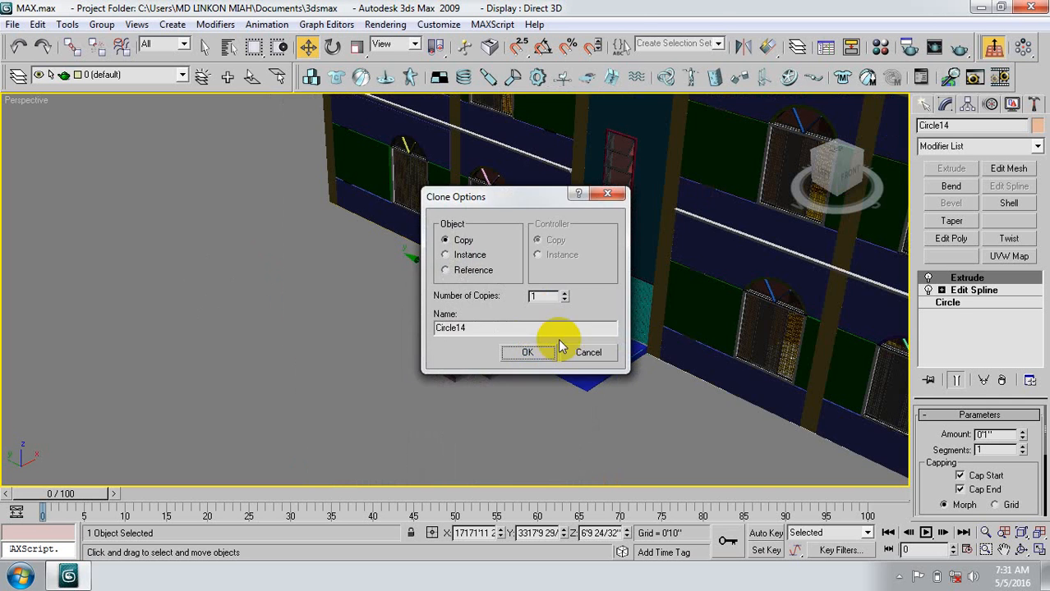
click(532, 354)
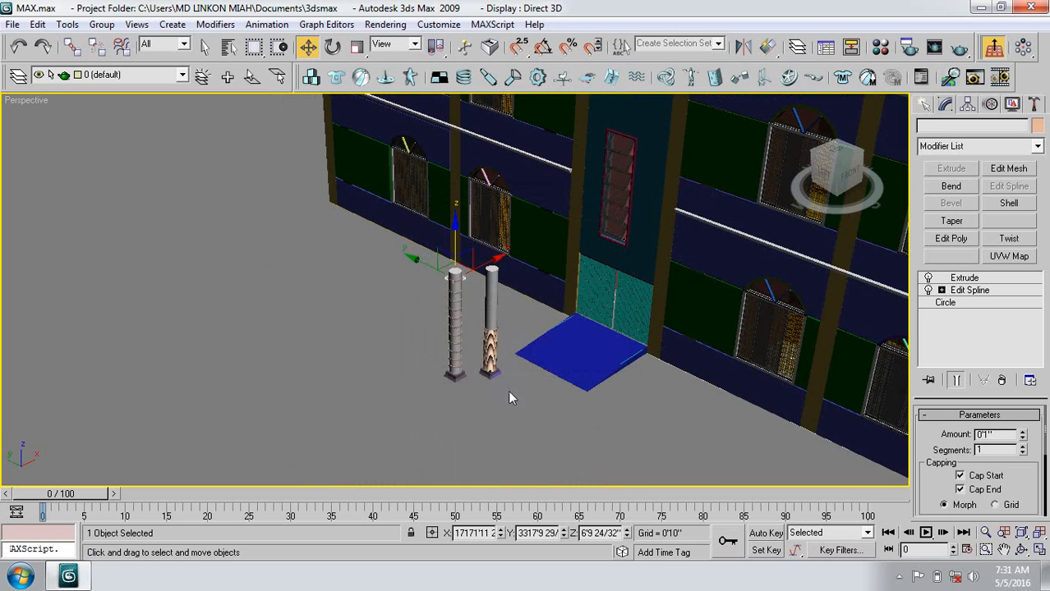
click(899, 576)
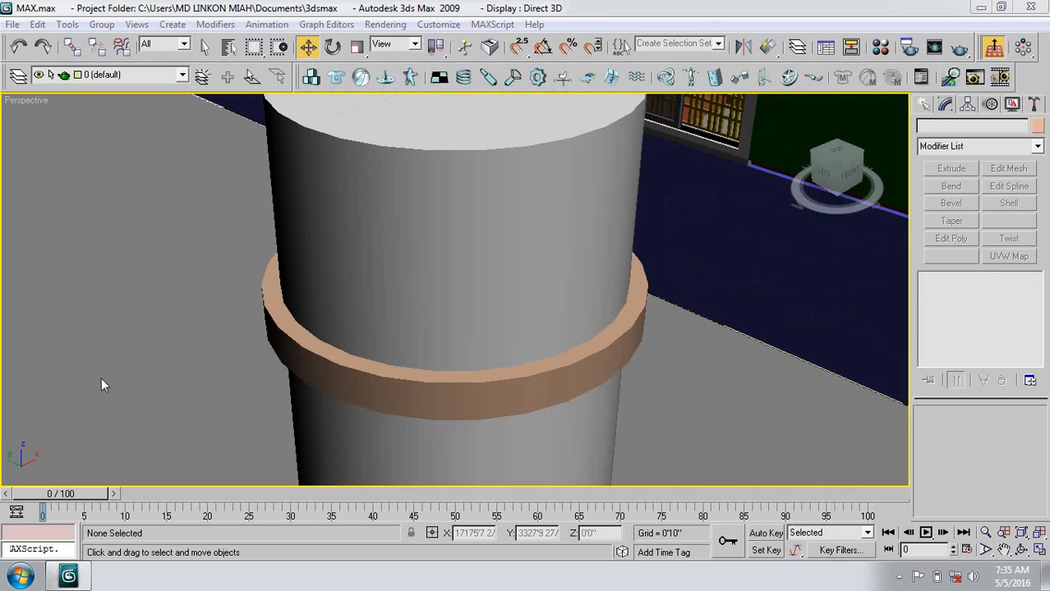
Start a ProBoolean subtraction on the ringed column's shaft and subtract the topmost ring from it.
click(316, 377)
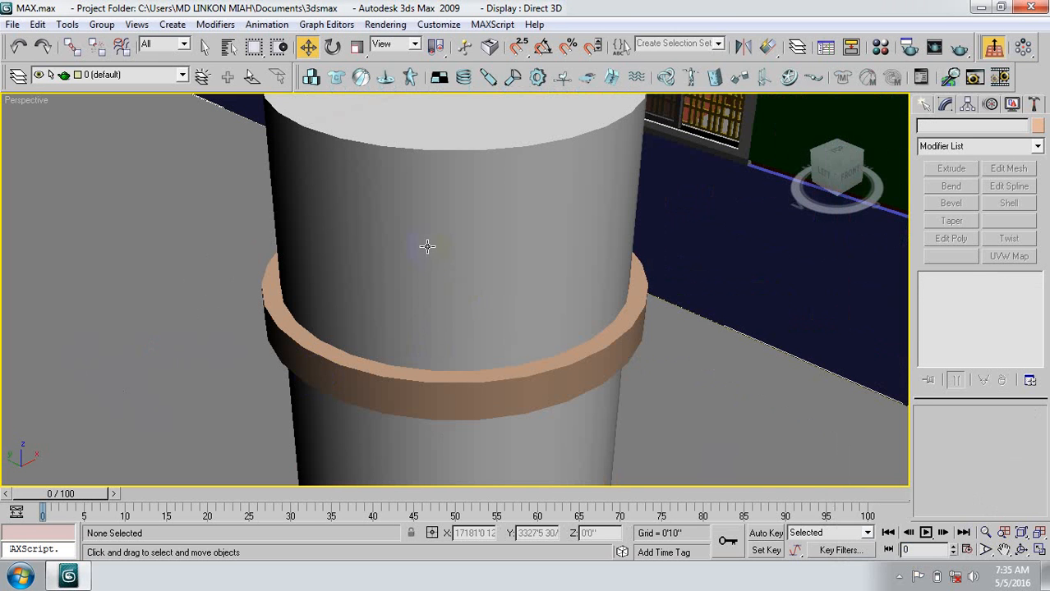
click(429, 390)
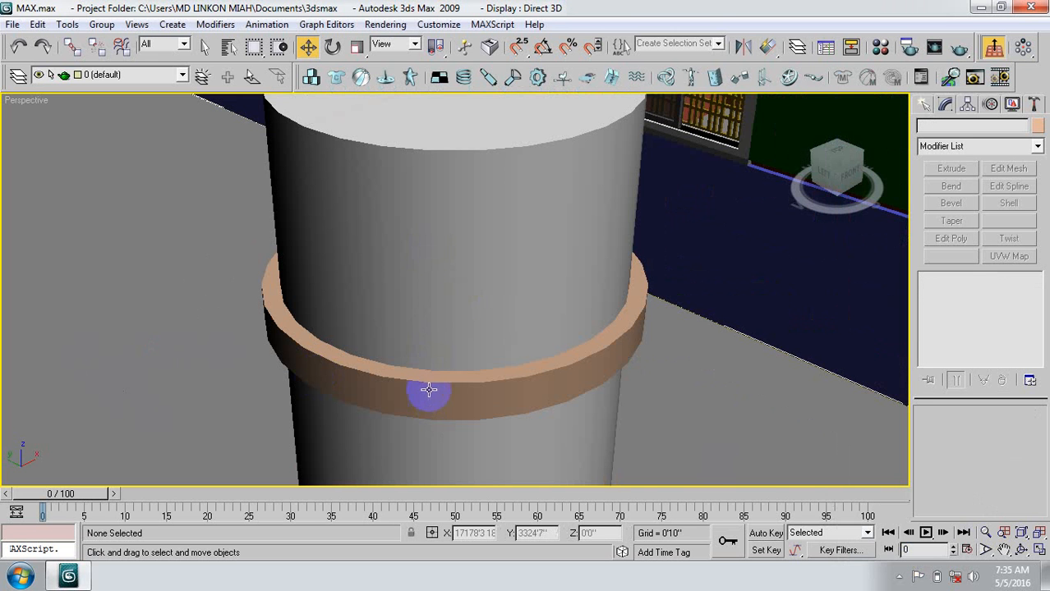
click(436, 281)
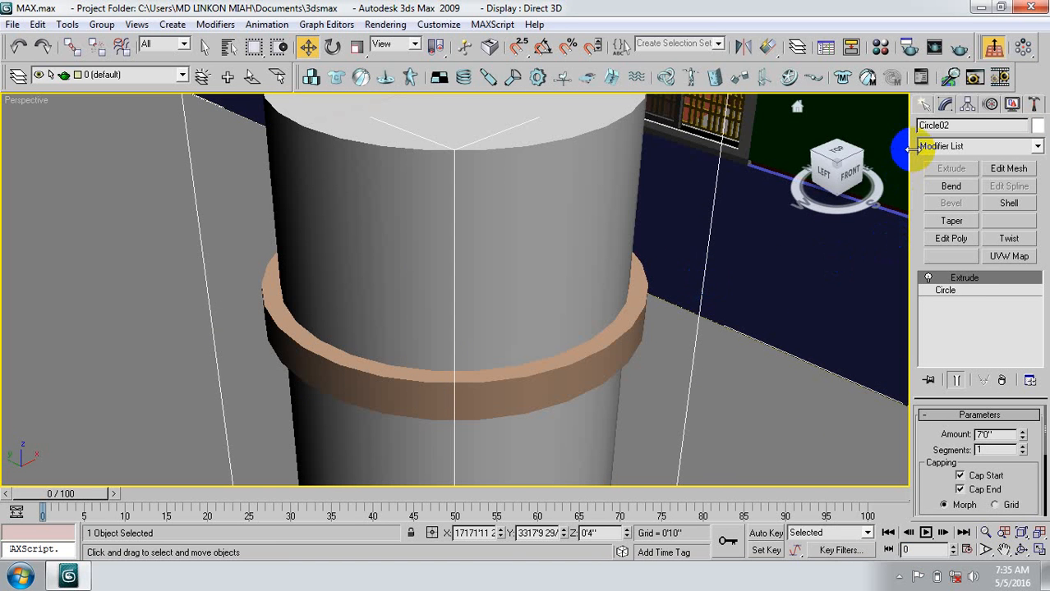
click(924, 104)
click(953, 150)
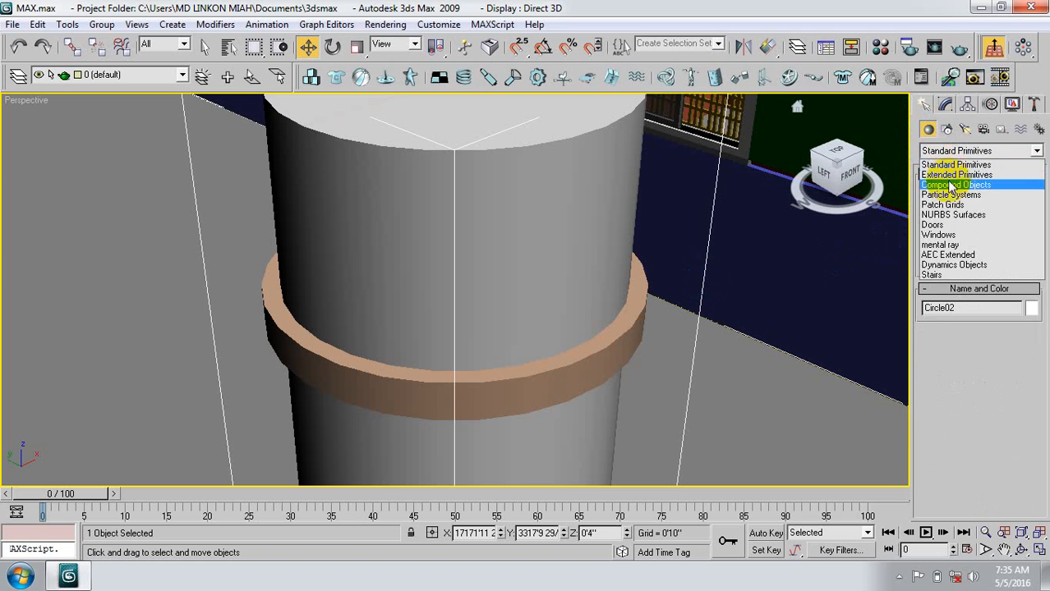
click(940, 181)
click(940, 281)
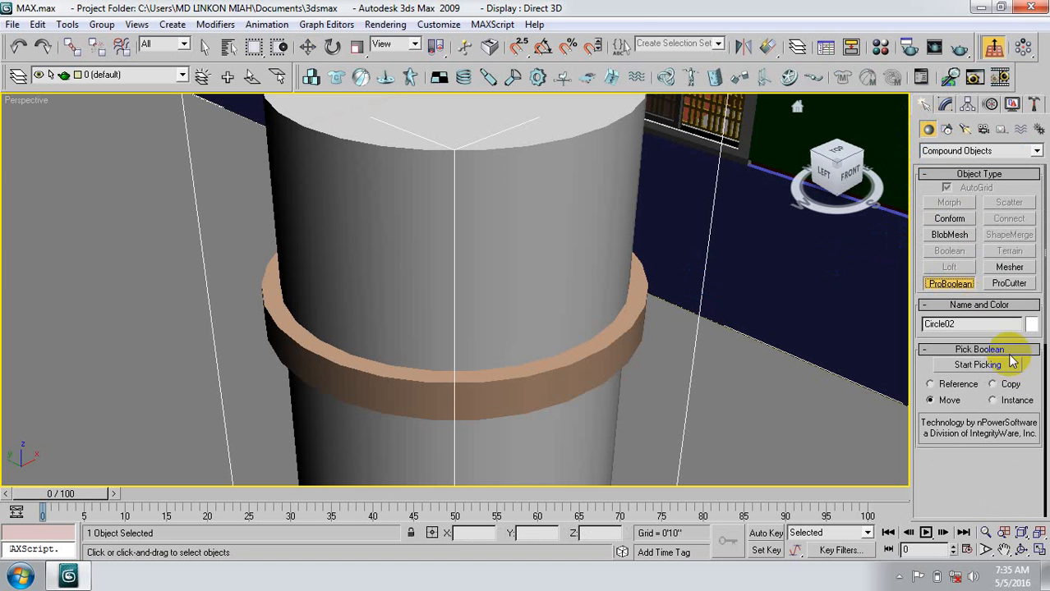
click(988, 366)
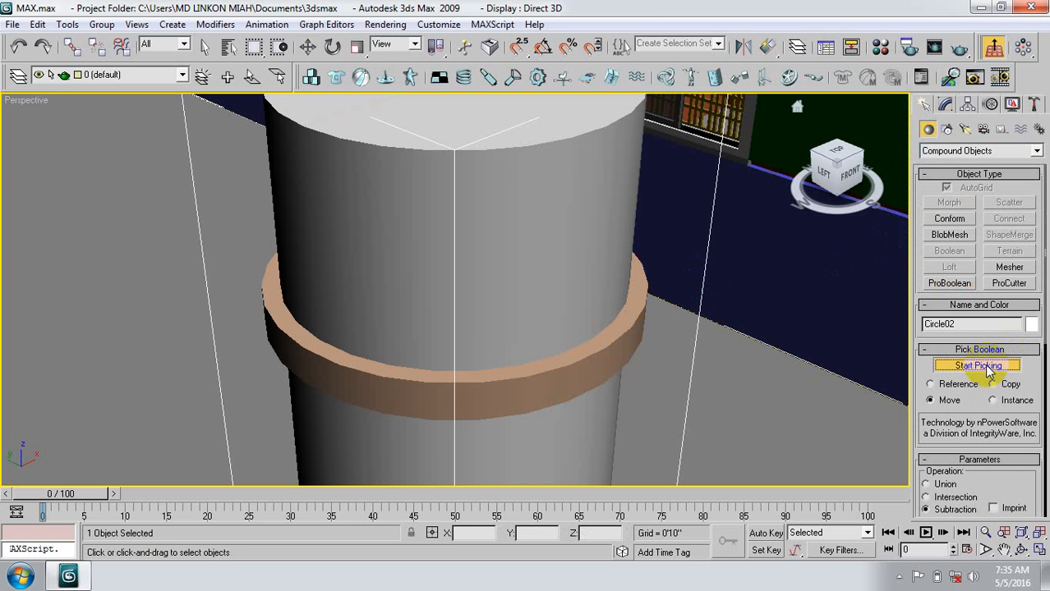
click(521, 391)
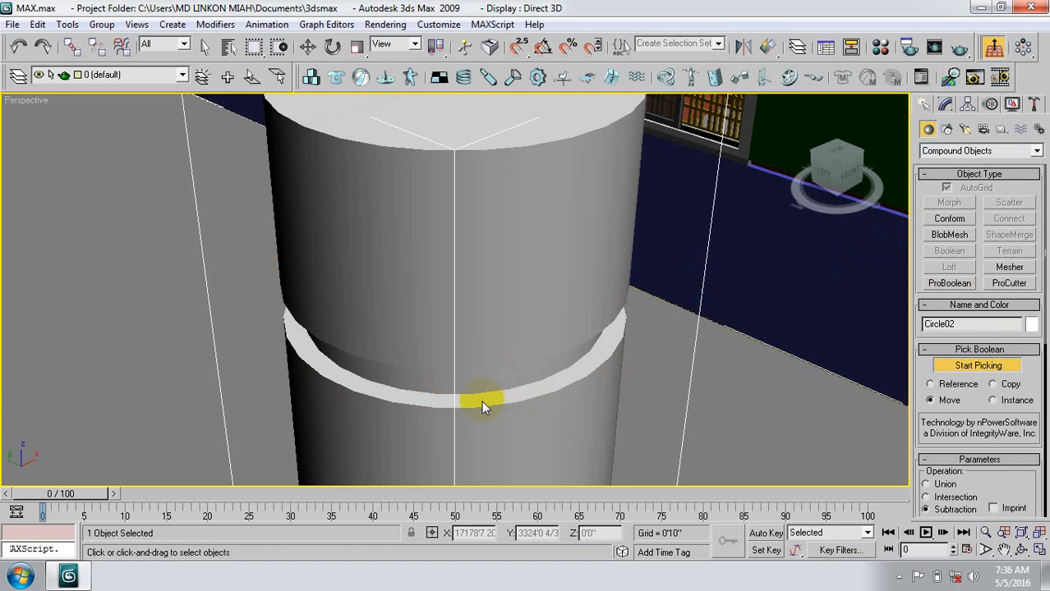
Subtract the next rings down the upper part of the shaft to cut further grooves.
middle_drag(483, 402, 502, 359)
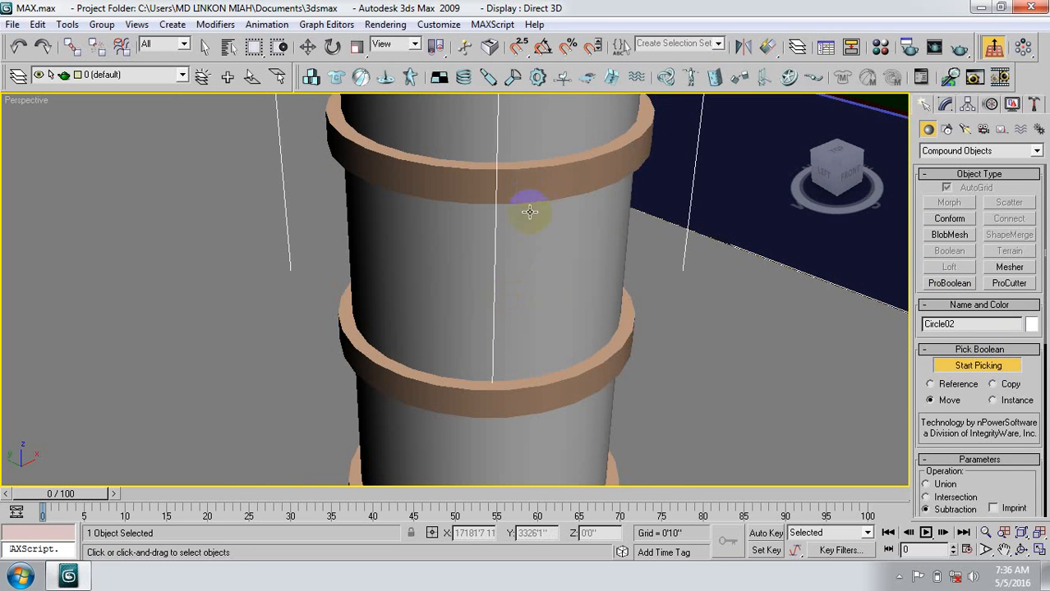
click(532, 204)
click(514, 397)
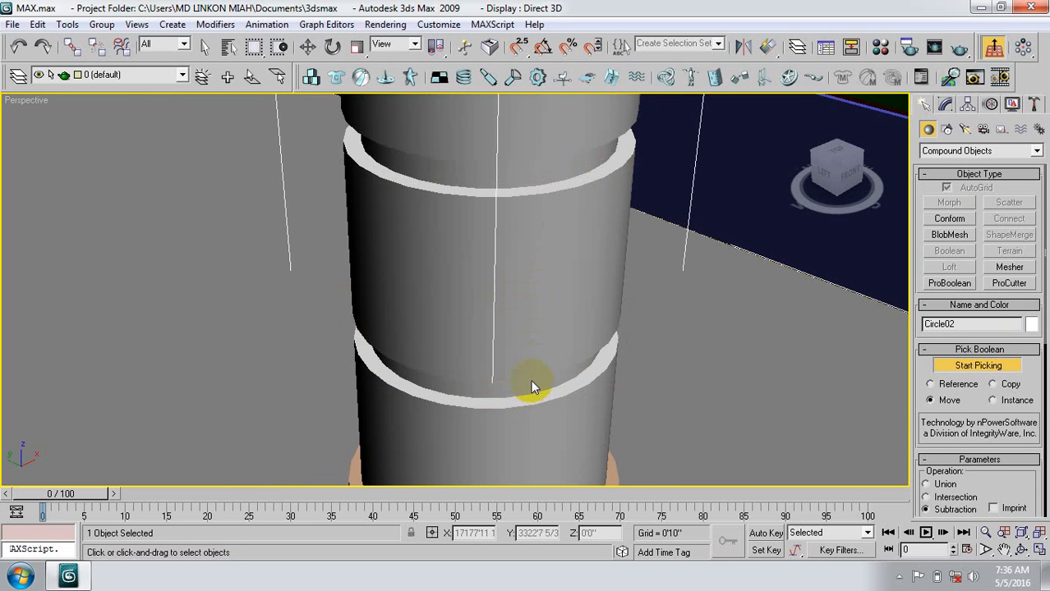
middle_drag(535, 387, 397, 339)
click(304, 314)
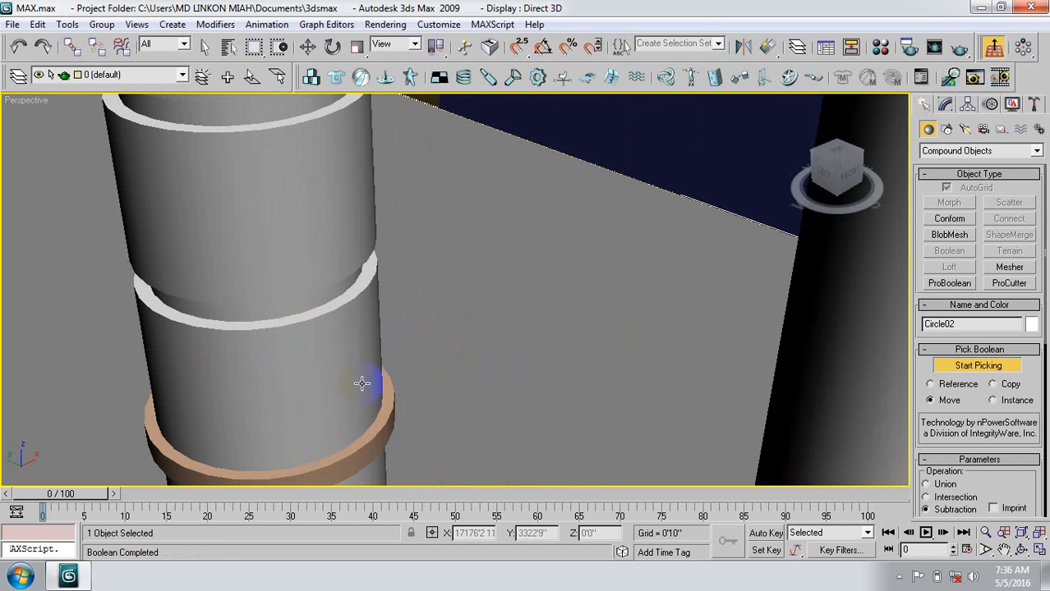
click(364, 453)
Subtract the three rings around the middle of the shaft.
middle_drag(380, 408, 381, 382)
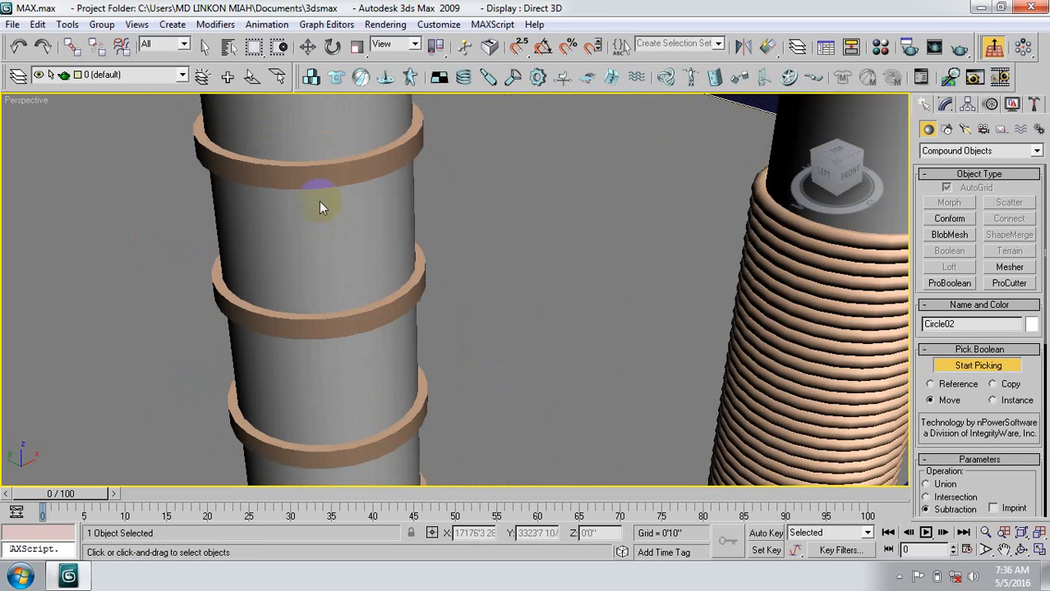
click(319, 172)
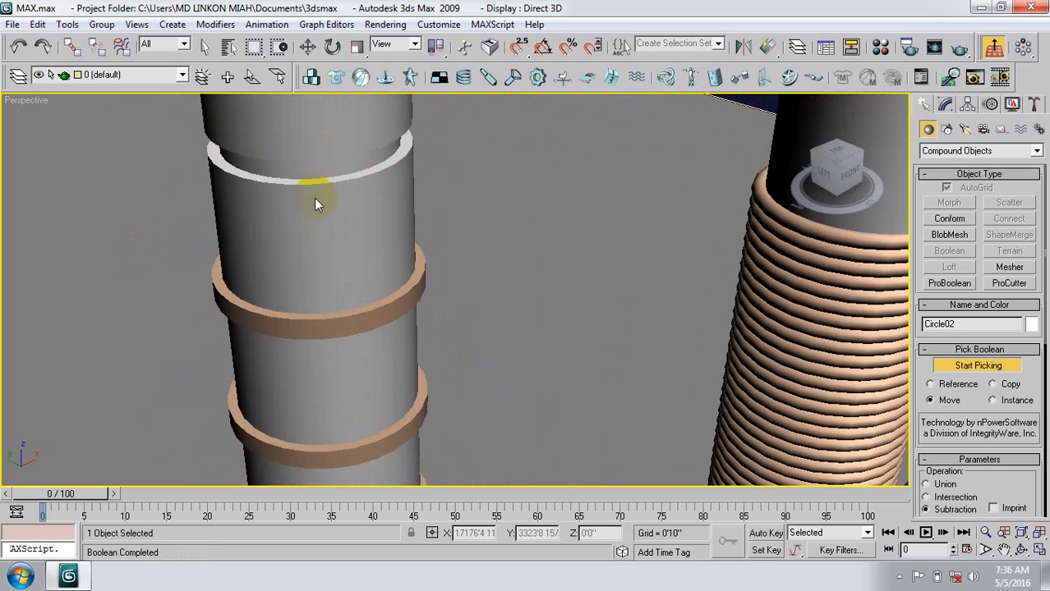
click(352, 344)
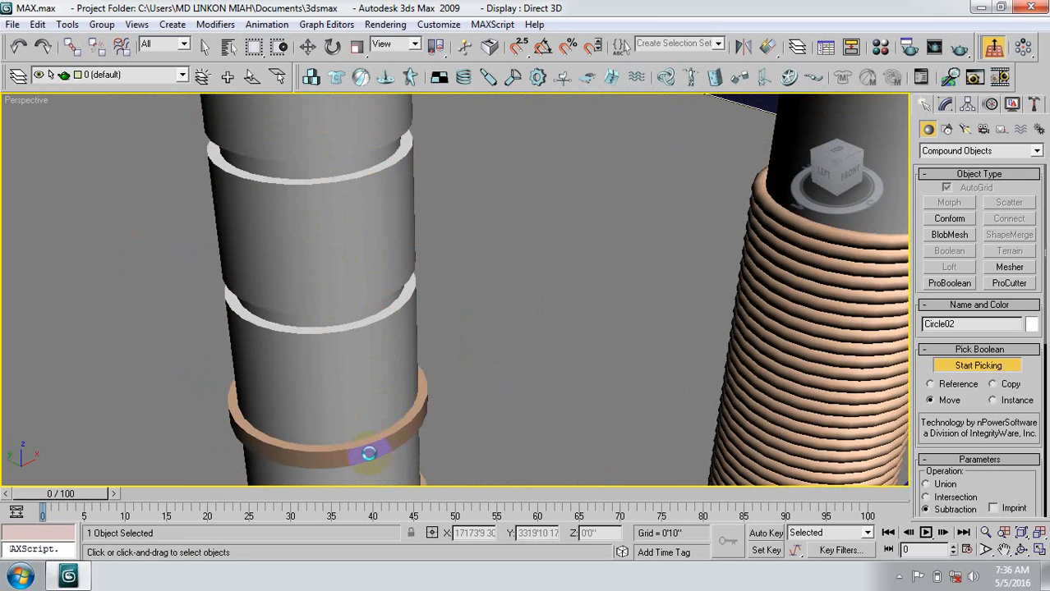
click(378, 380)
Subtract the three rings just above the lowest one from the shaft, then end picking and deselect the shaft.
mouse_move(375, 368)
middle_down()
mouse_move(386, 337)
mouse_move(384, 349)
middle_up()
click(299, 185)
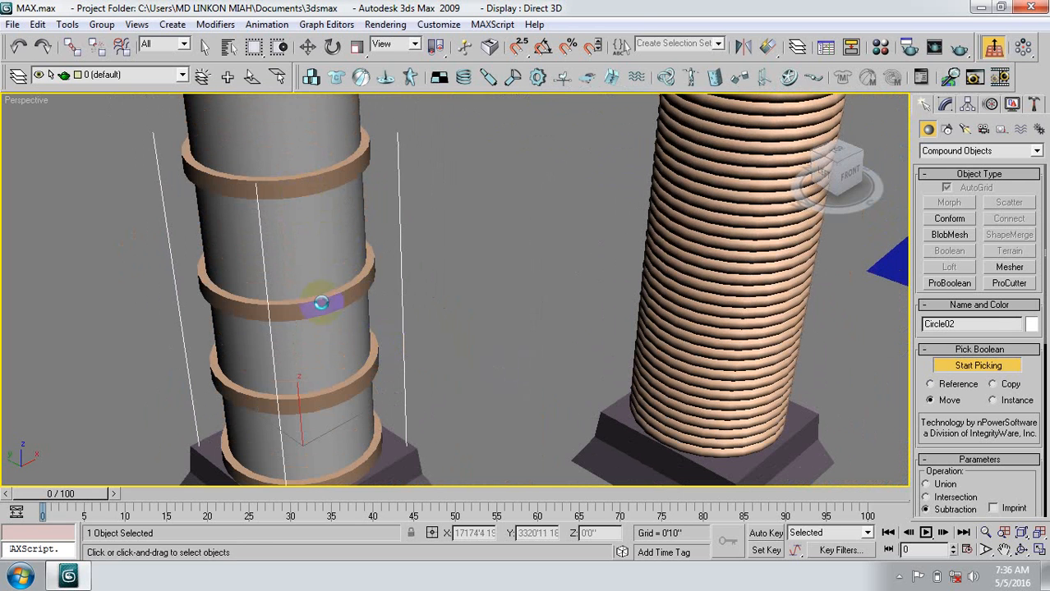
click(314, 306)
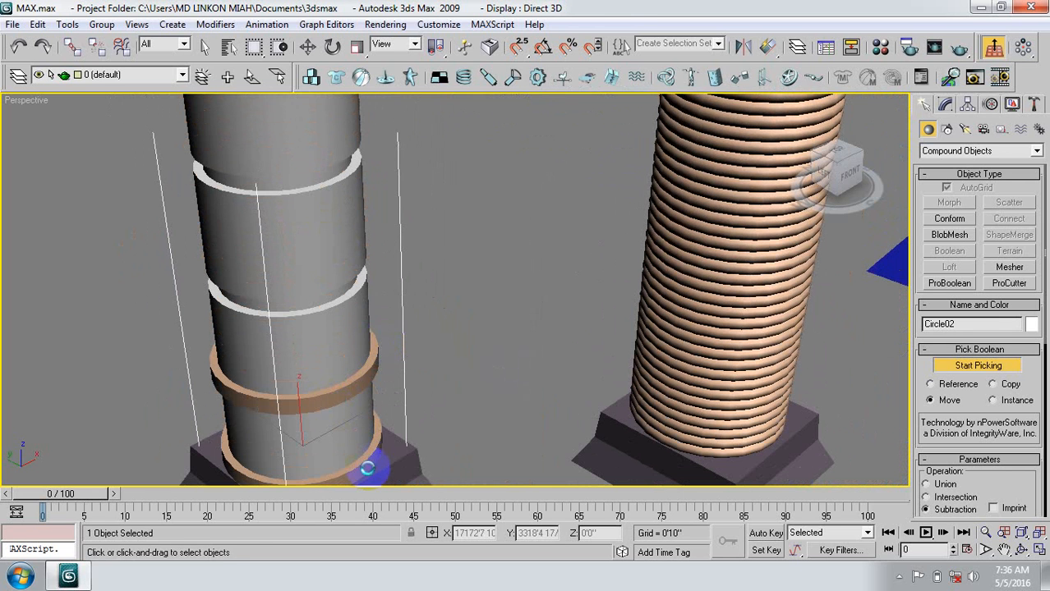
click(330, 403)
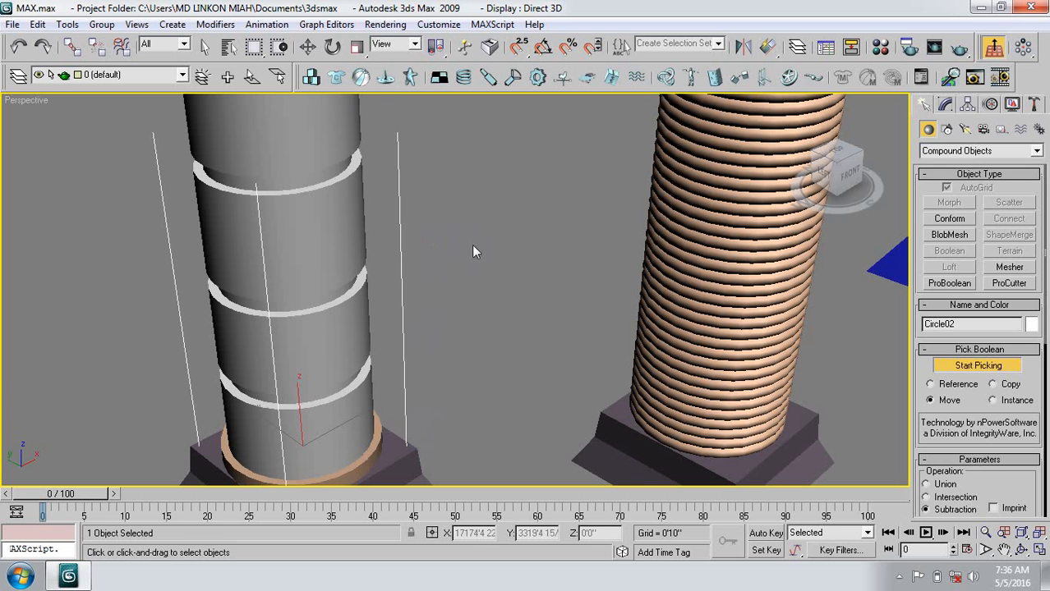
click(307, 47)
click(146, 247)
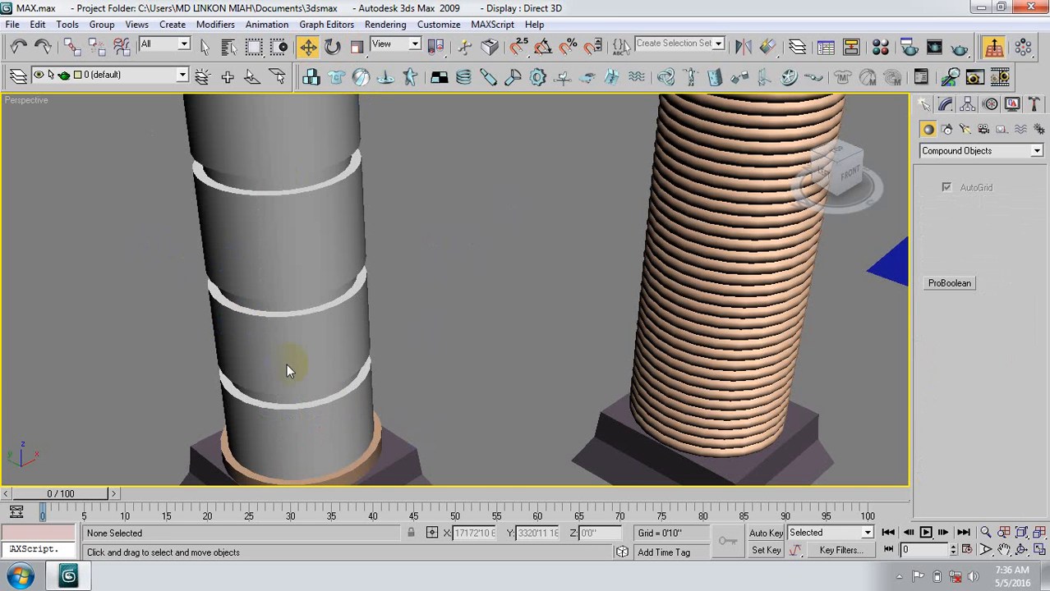
Delete the lowest ring at the shaft's base and undo the deletion.
click(345, 476)
key(Delete)
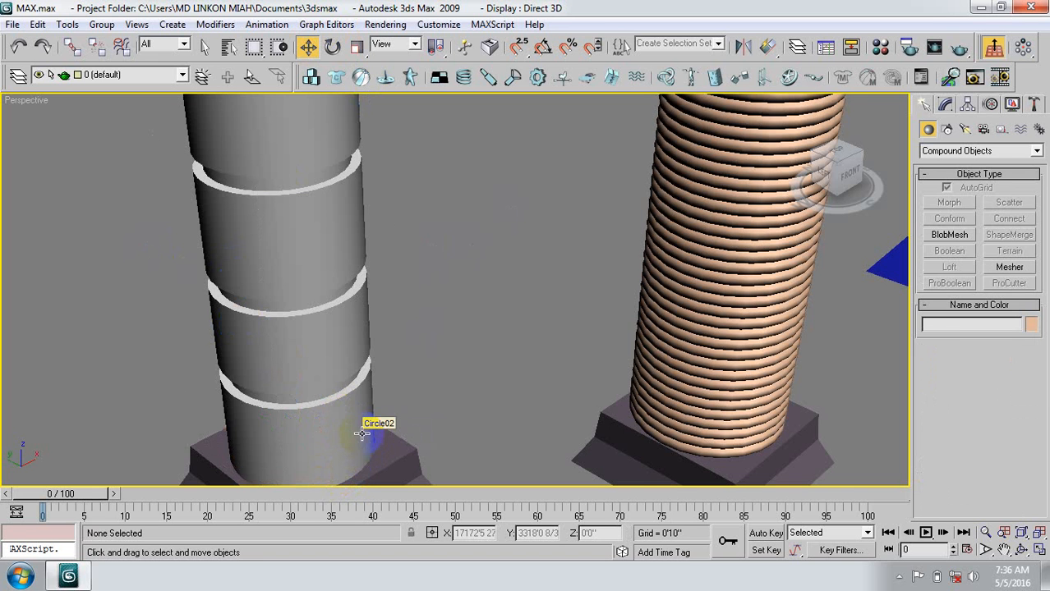
key(ctrl+z)
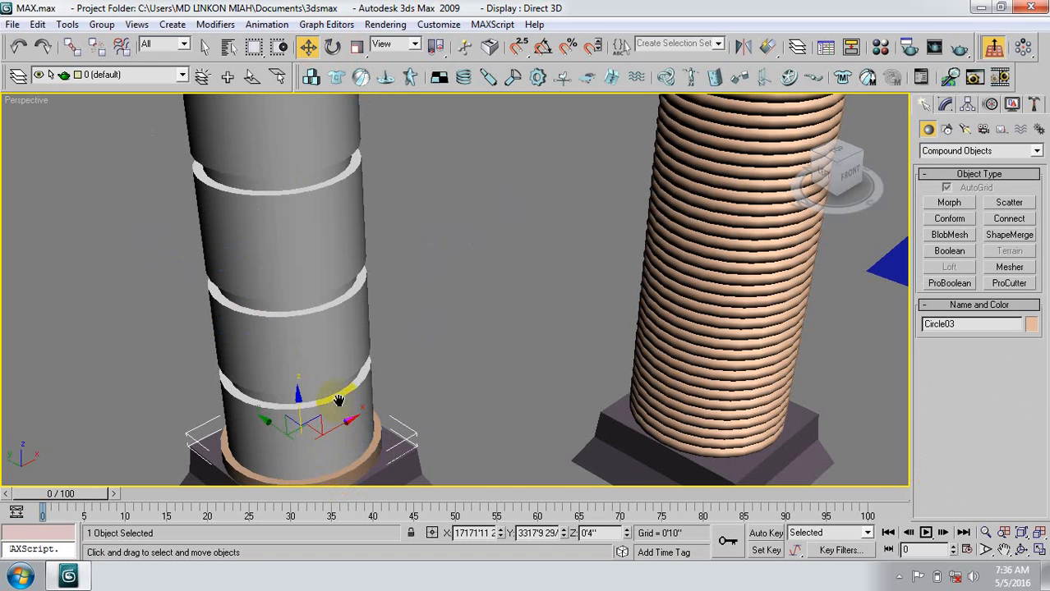
Try cloning the lowest ring upward as 4 copies about 1 9/32" apart, then undo the cloning.
middle_drag(338, 400, 340, 395)
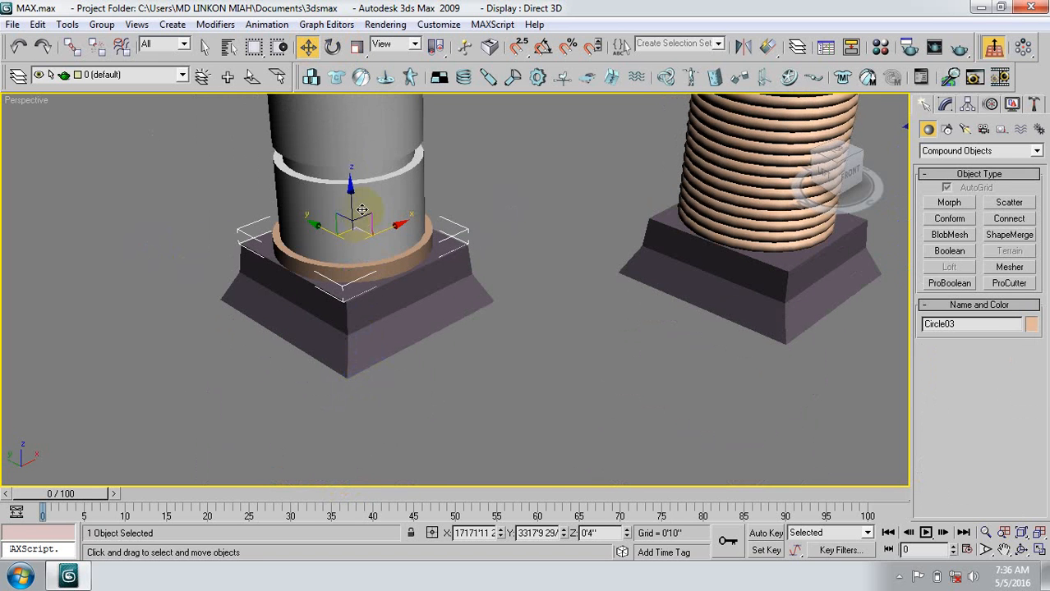
shift+drag(350, 186, 350, 169)
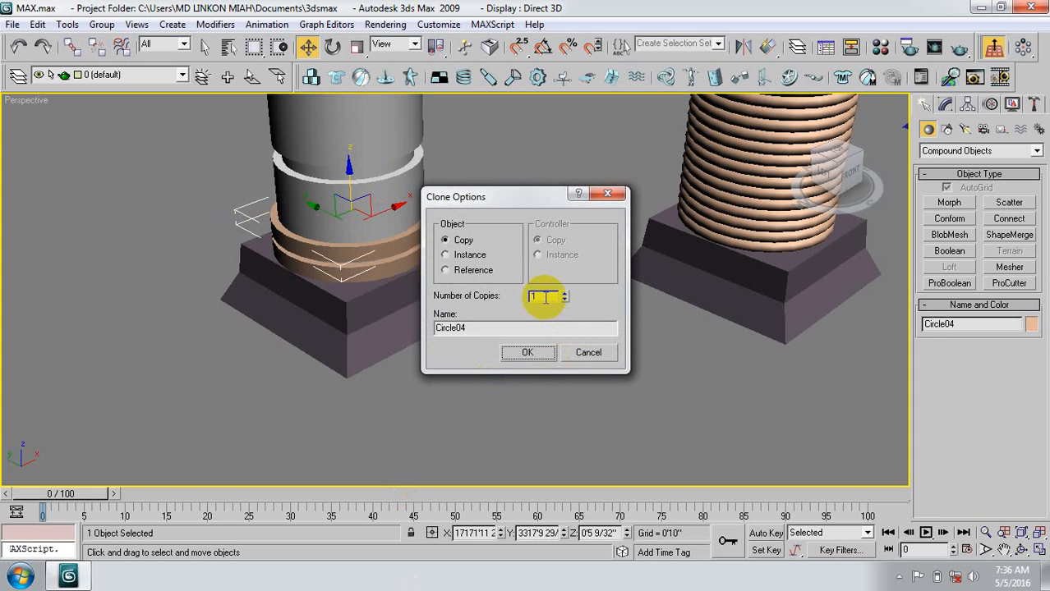
drag(545, 297, 481, 303)
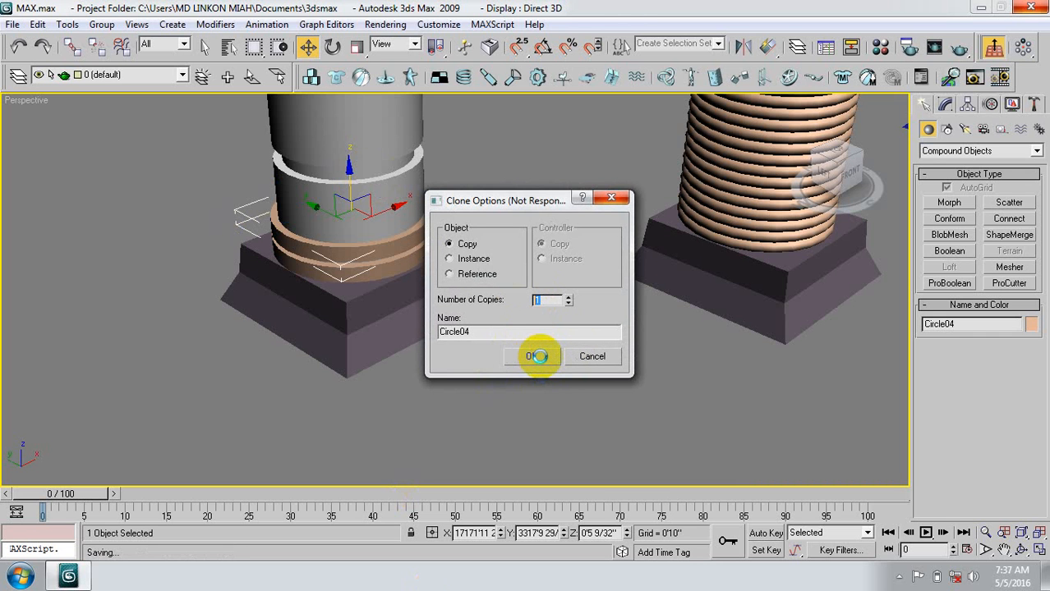
click(537, 356)
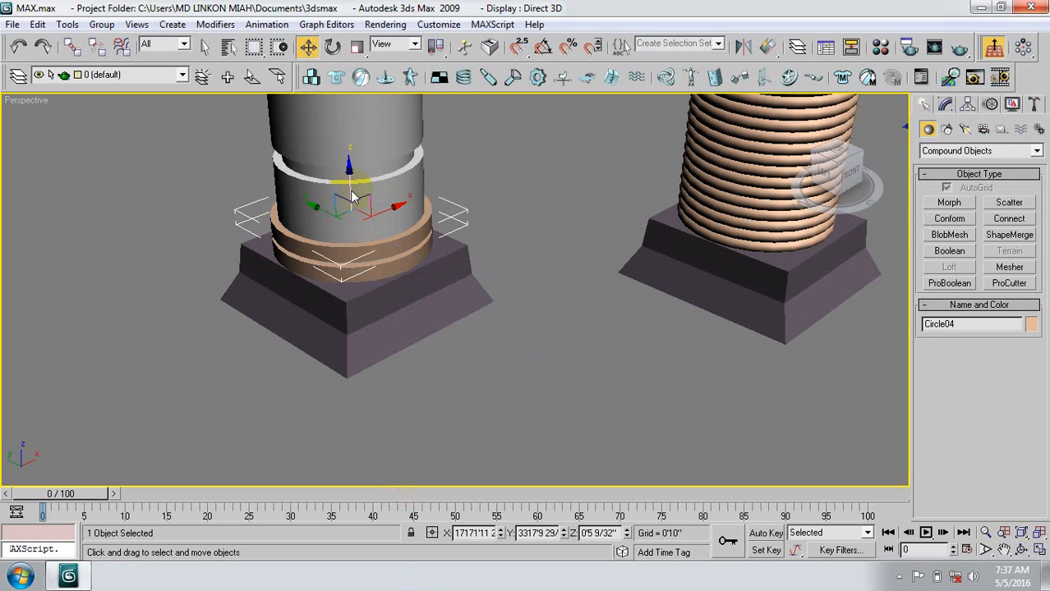
key(ctrl+v)
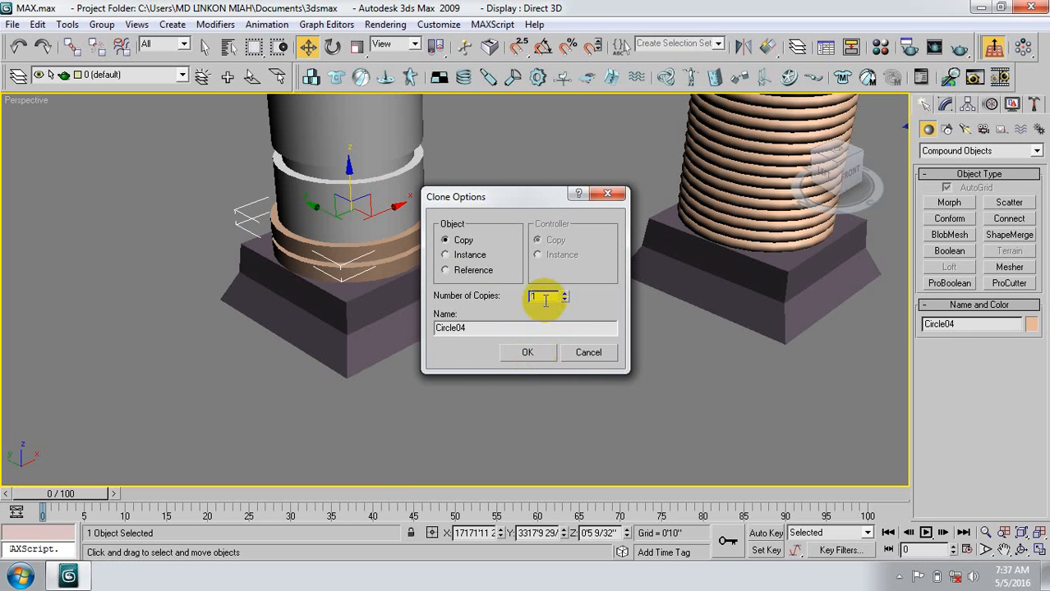
text(3)
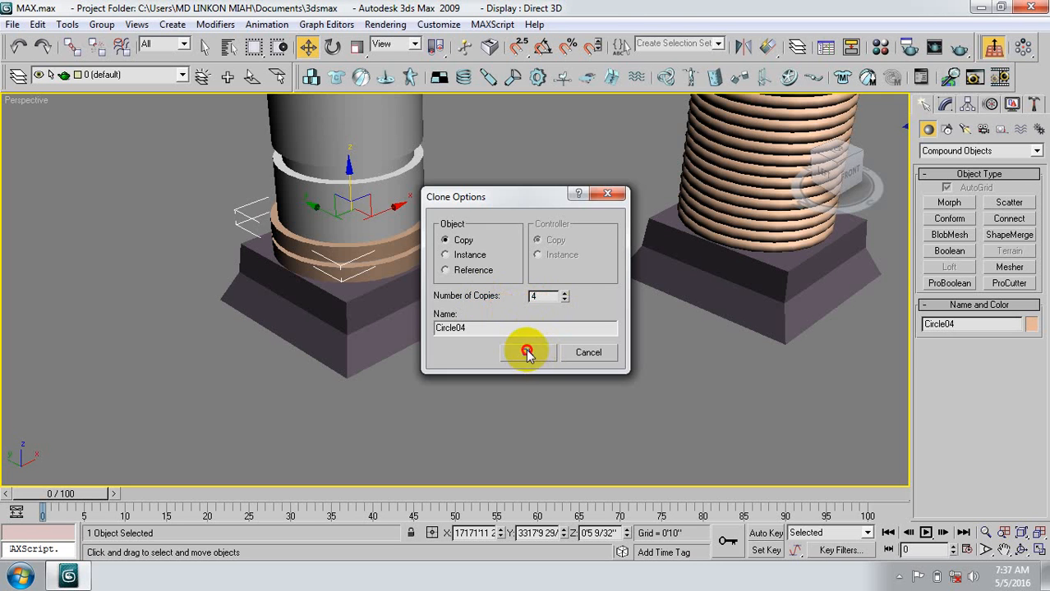
click(528, 352)
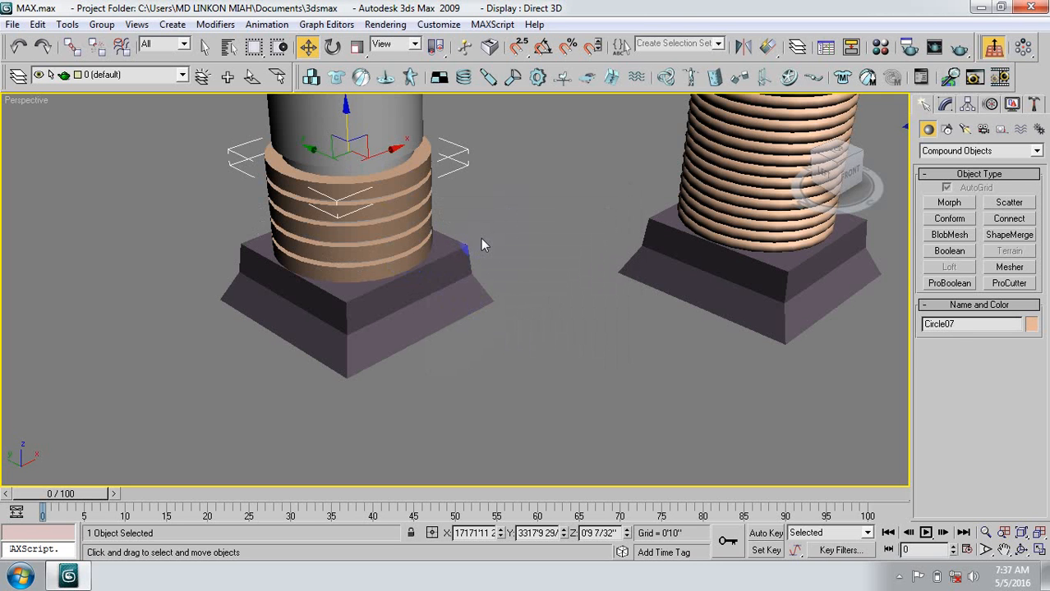
key(ctrl+z)
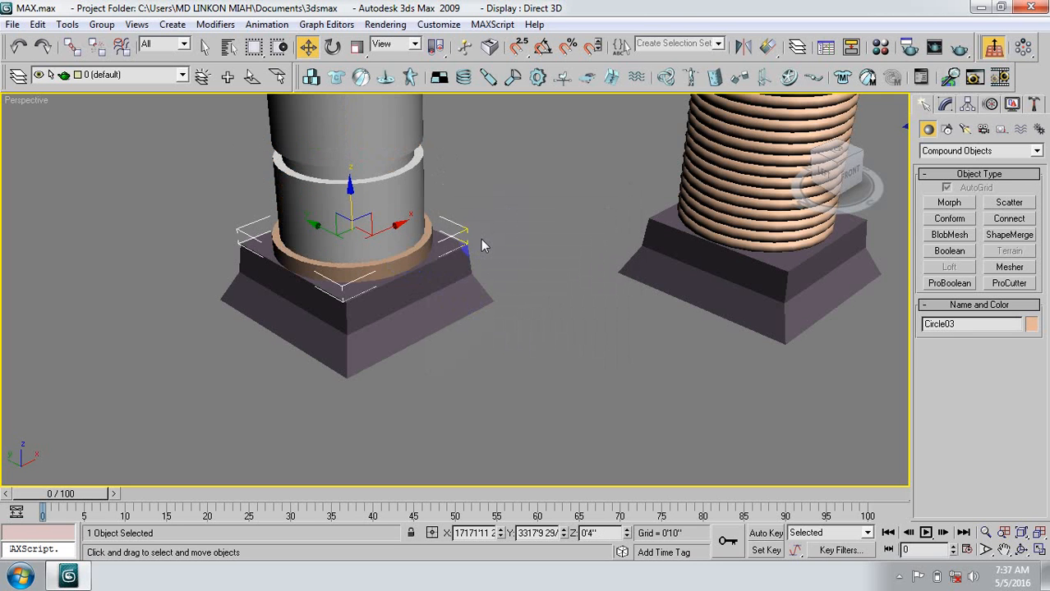
Delete the remaining ring at the shaft's base and inspect the grooves along the whole column.
click(430, 274)
key(Delete)
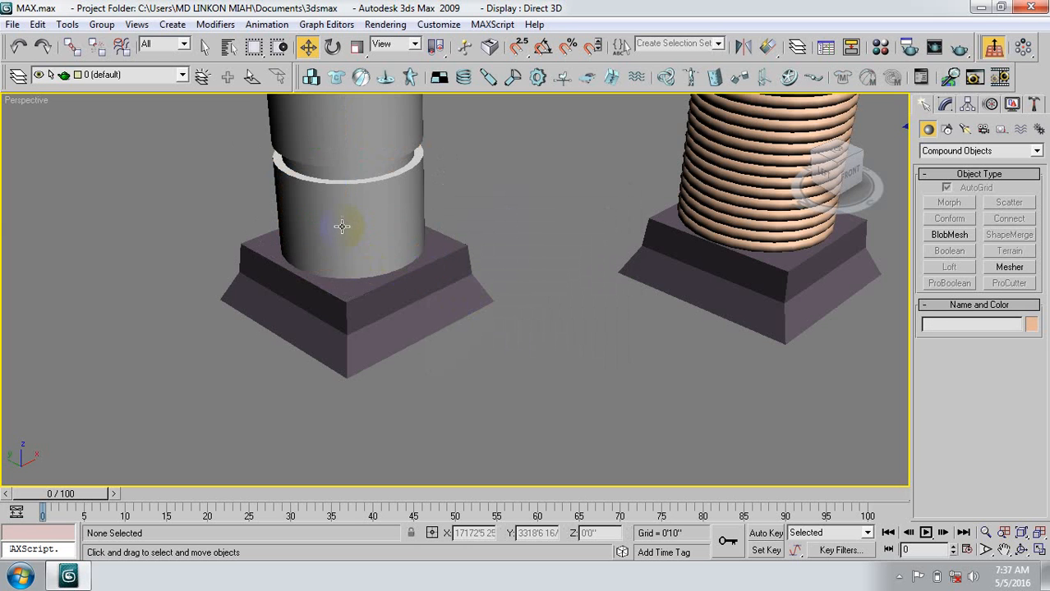
middle_drag(345, 229, 356, 289)
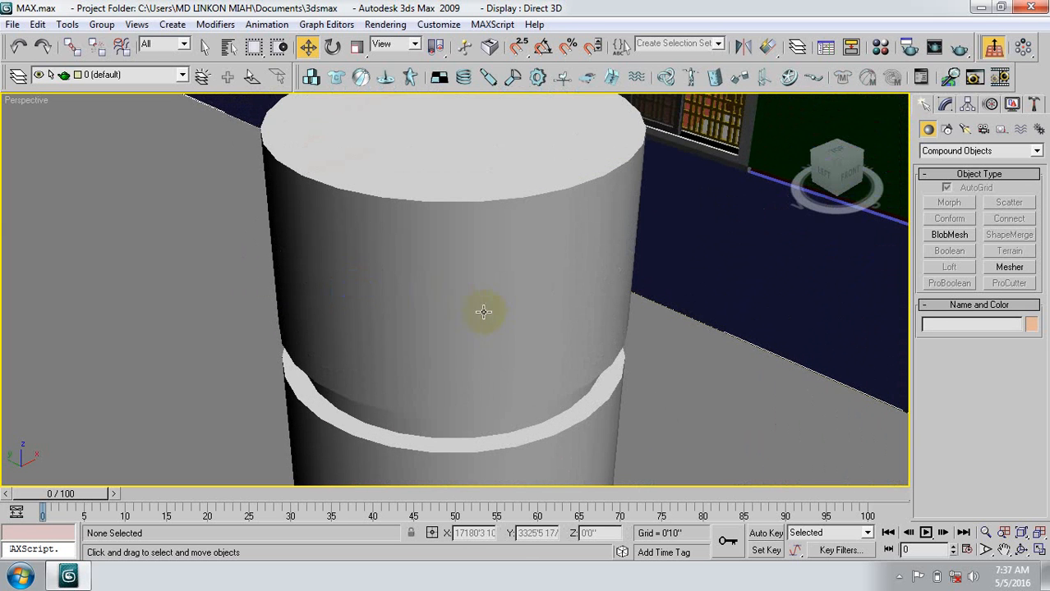
middle_drag(449, 269, 444, 230)
scroll(445, 230, down, 4)
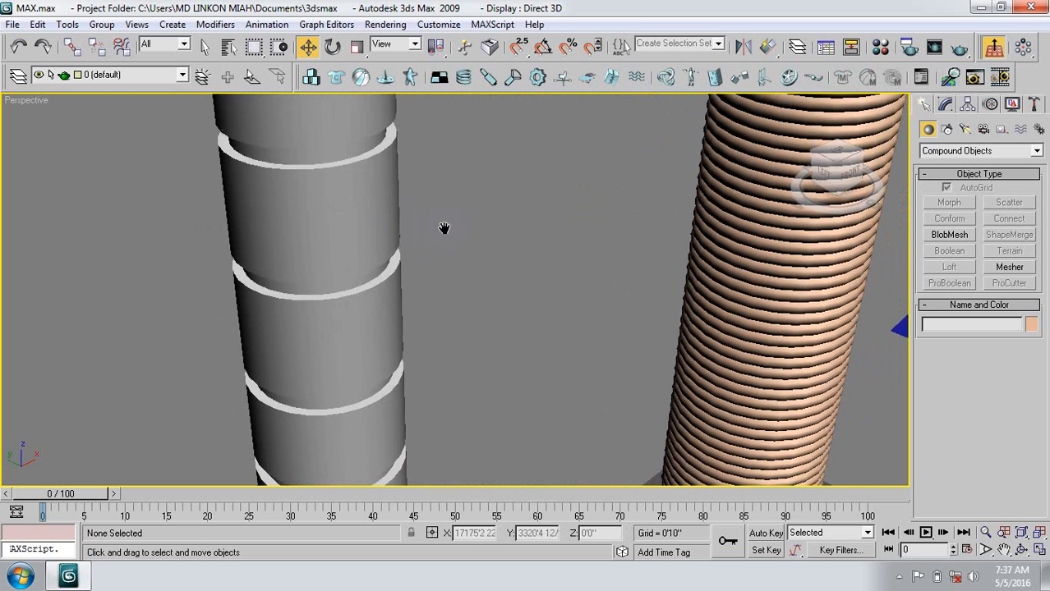
scroll(405, 337, down, 8)
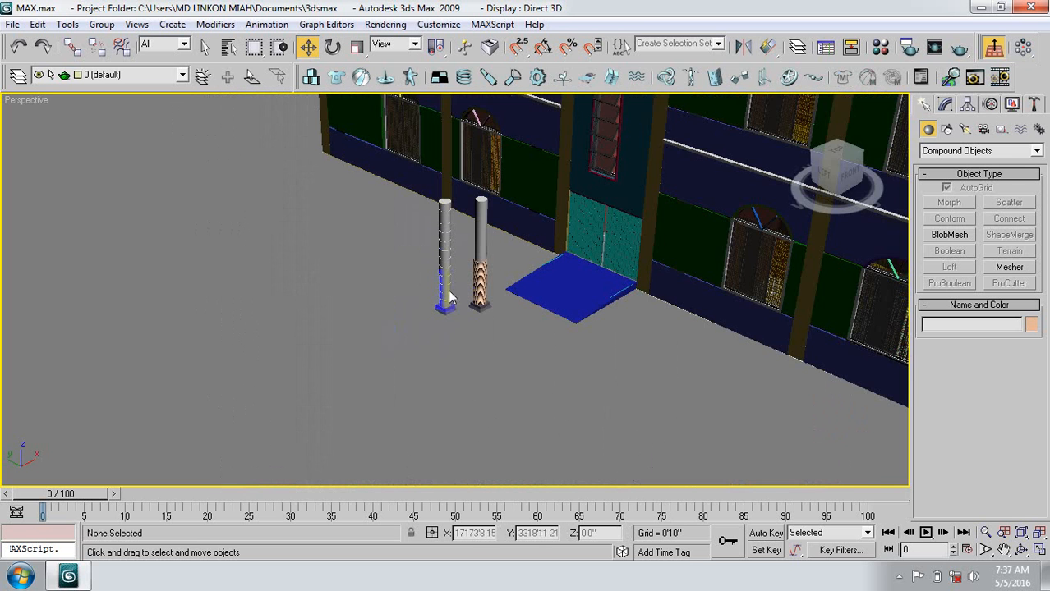
scroll(442, 270, up, 10)
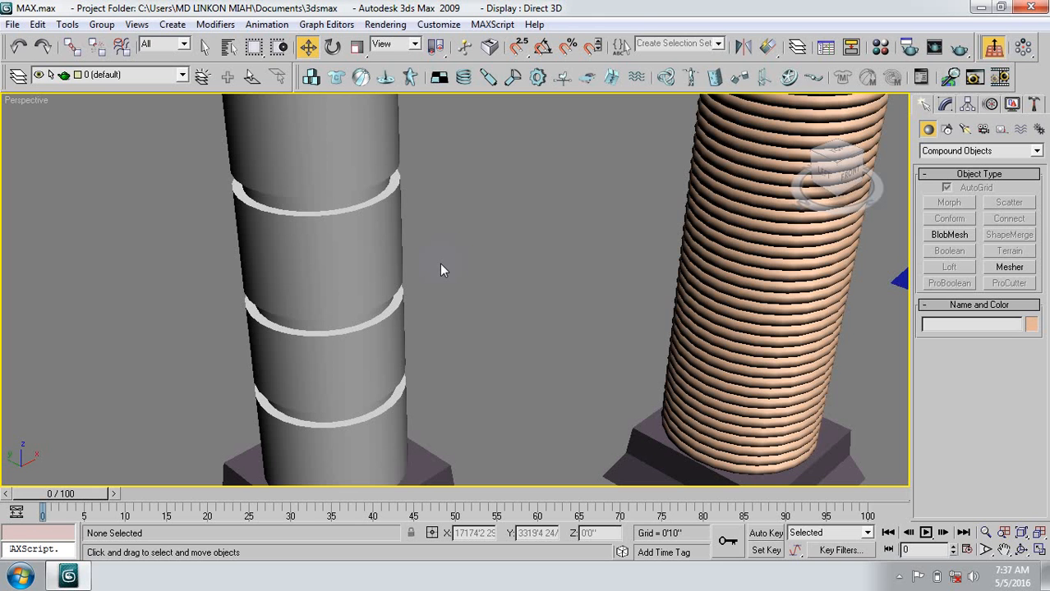
In a wireframe top view, draw a snapped circle from the grooved shaft's center to its inner groove edge, radius about 0'3 28/32".
click(343, 243)
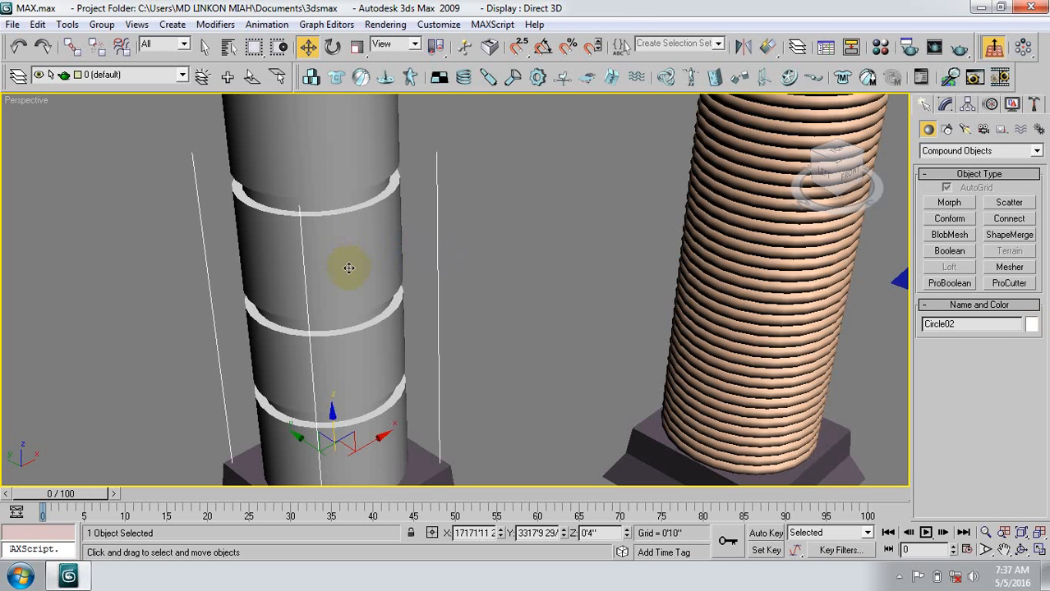
key(t)
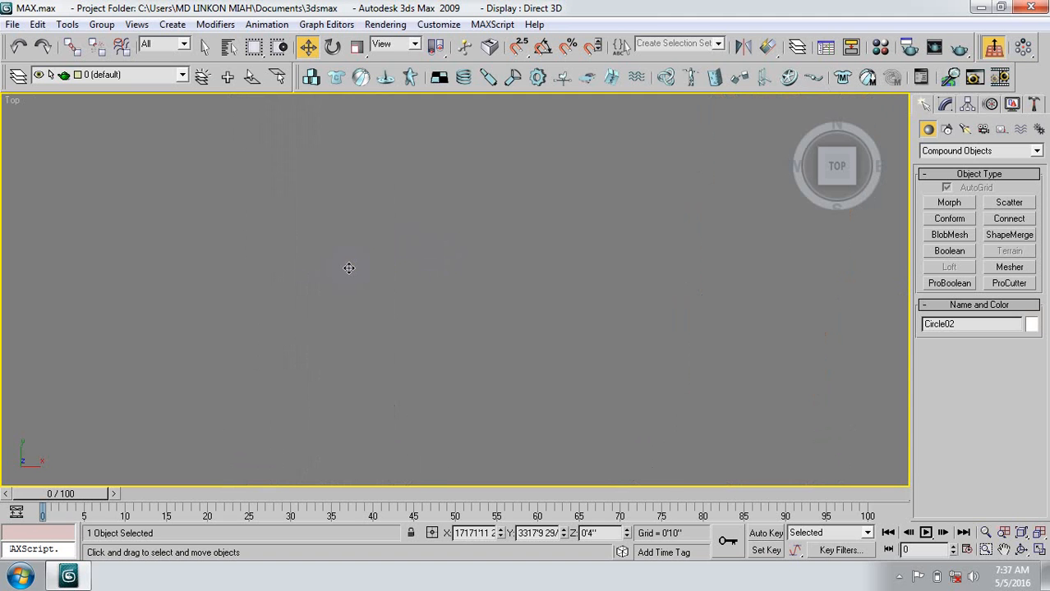
key(z)
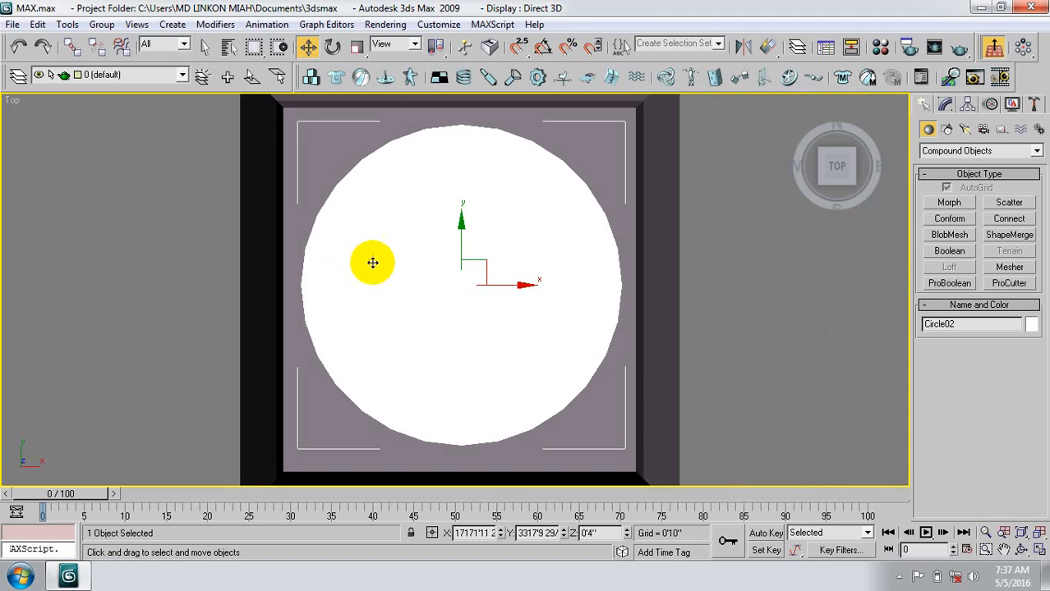
right_click(16, 102)
click(64, 150)
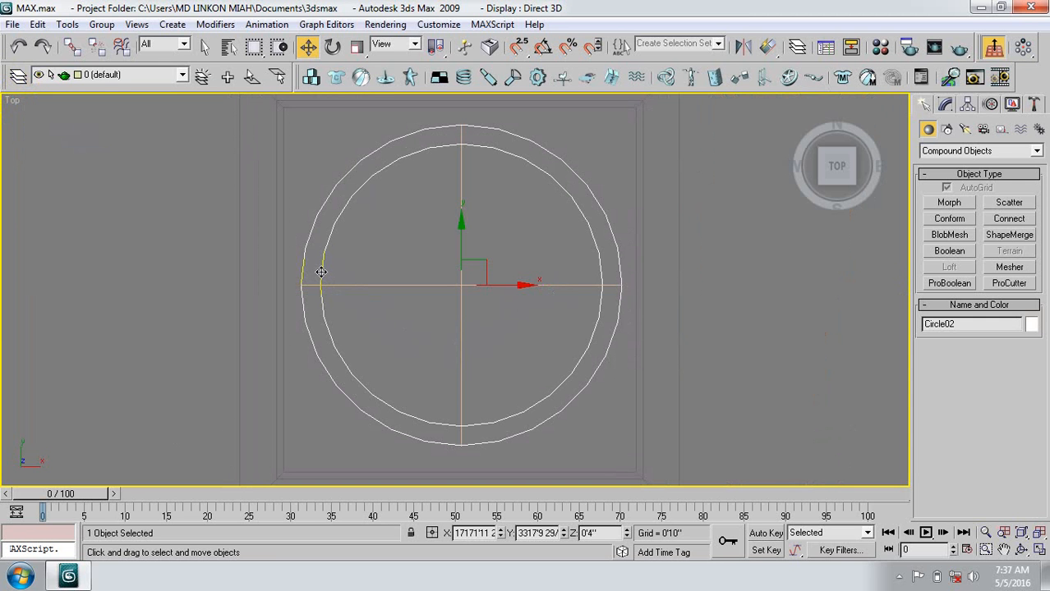
click(946, 129)
click(949, 232)
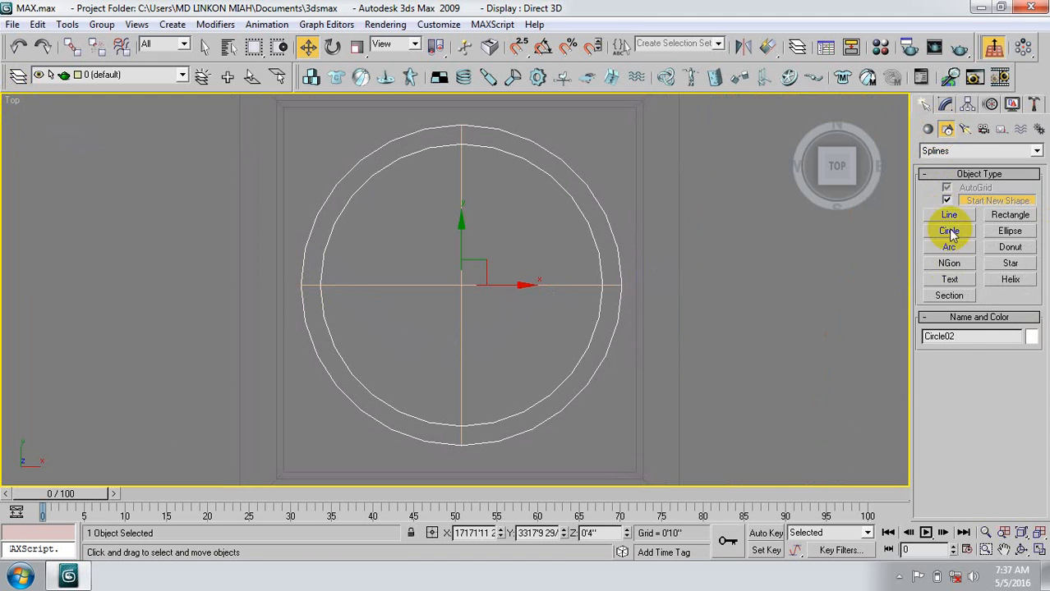
click(518, 47)
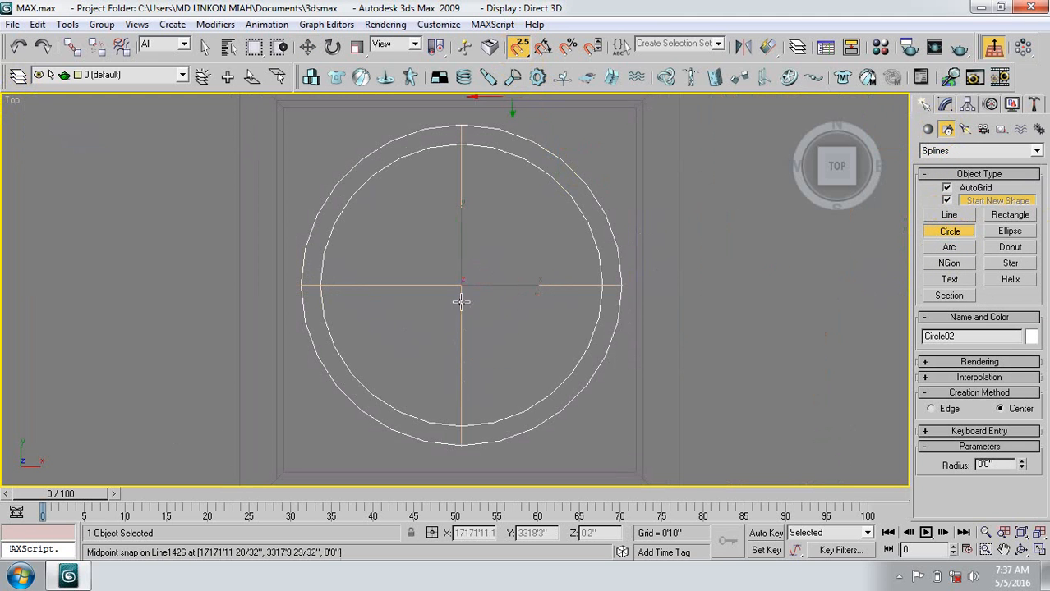
drag(460, 284, 601, 287)
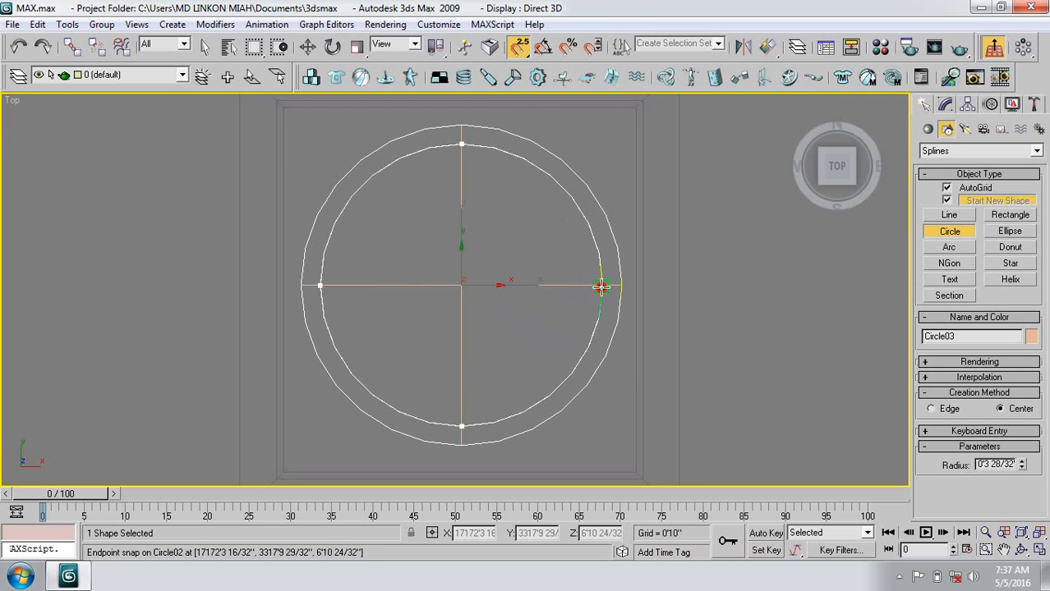
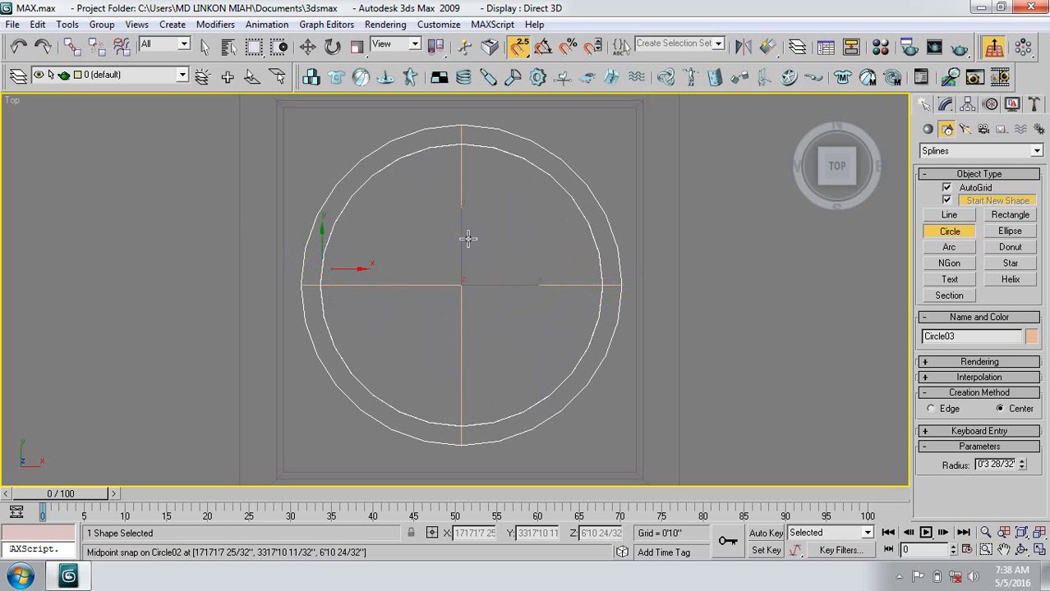
Add Edit Spline to the new circle and outline its spline slightly inward, with the Center option off.
click(945, 103)
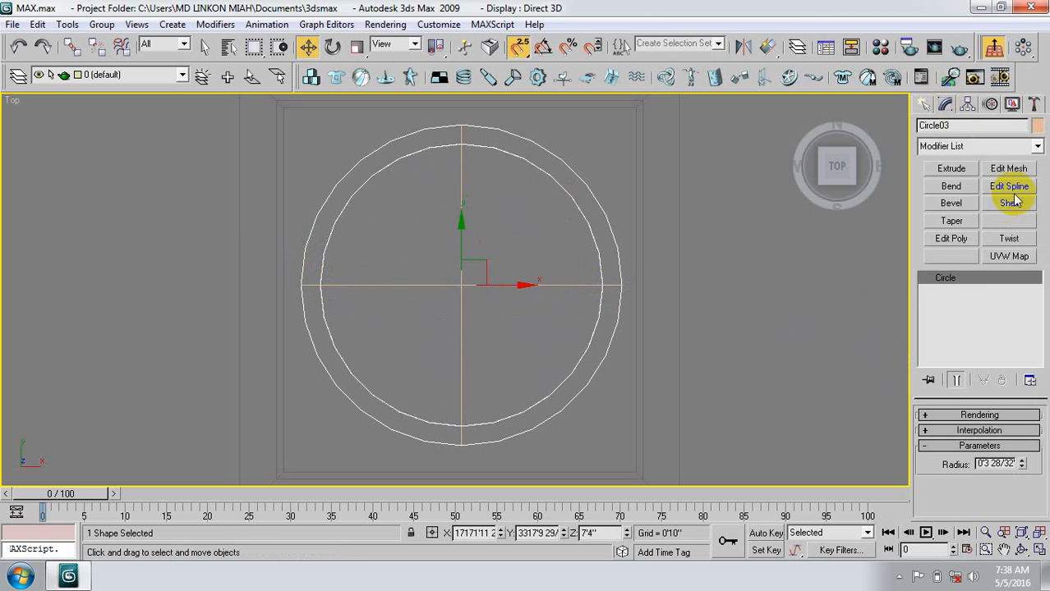
click(1001, 188)
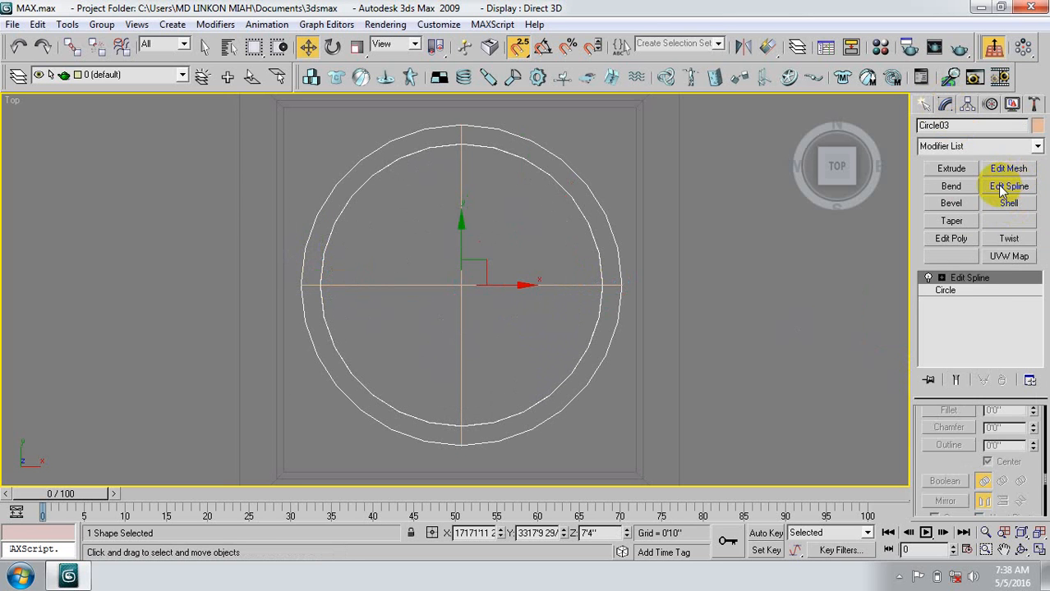
click(943, 280)
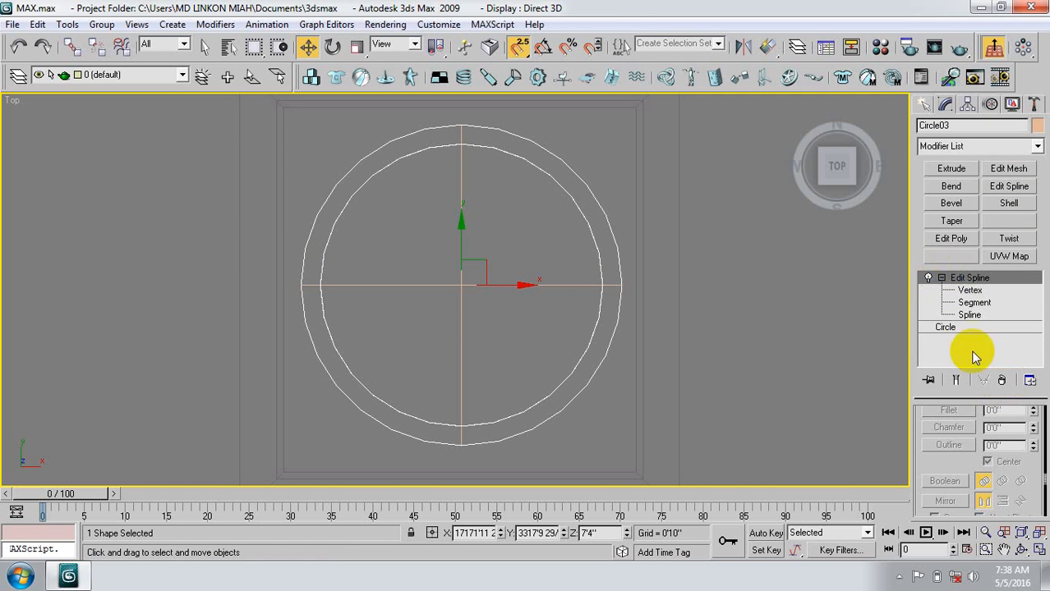
click(966, 315)
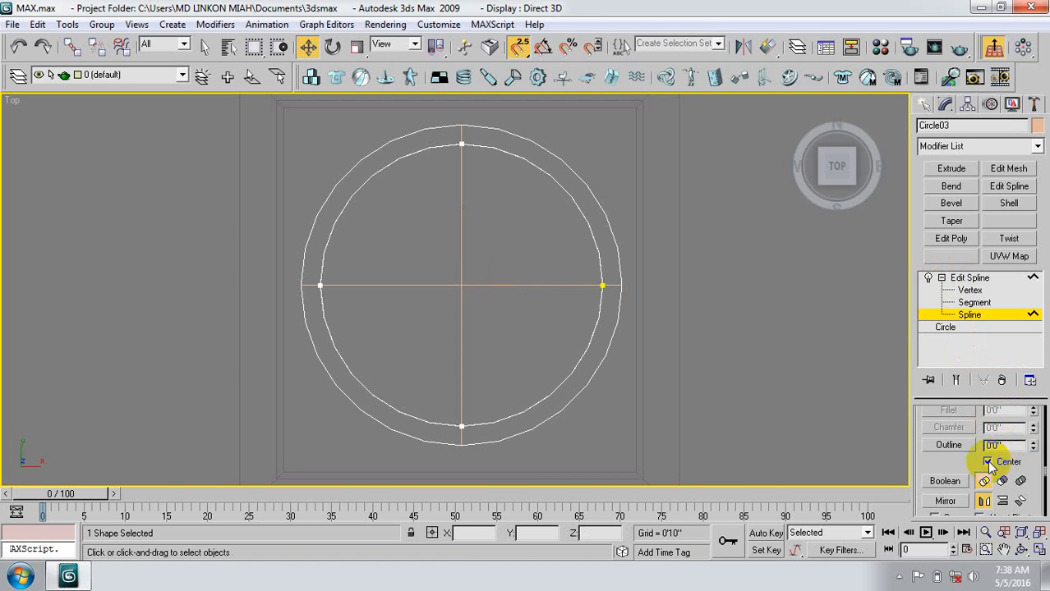
click(1004, 445)
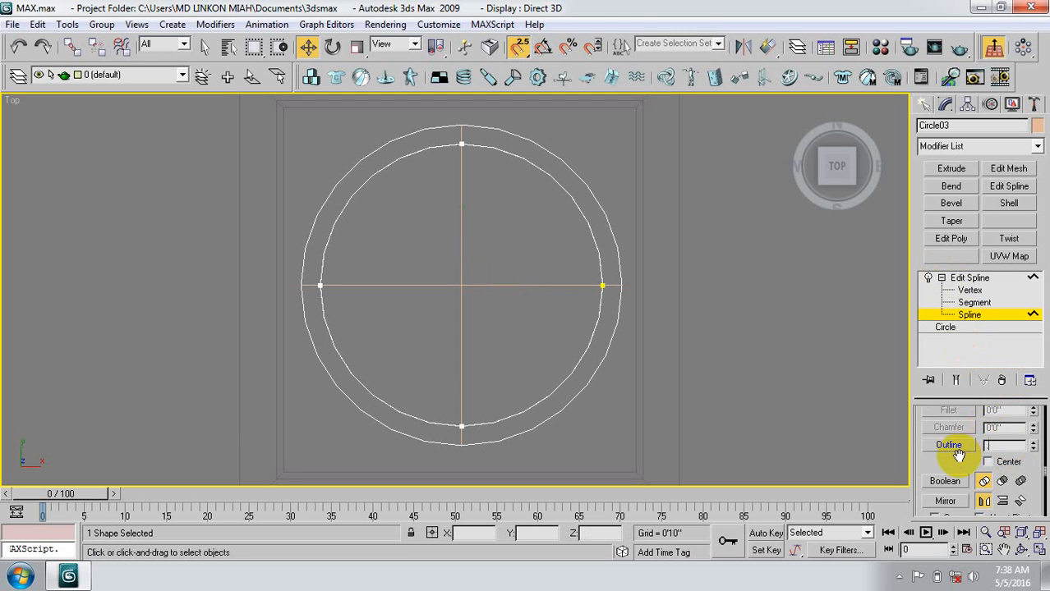
key(Return)
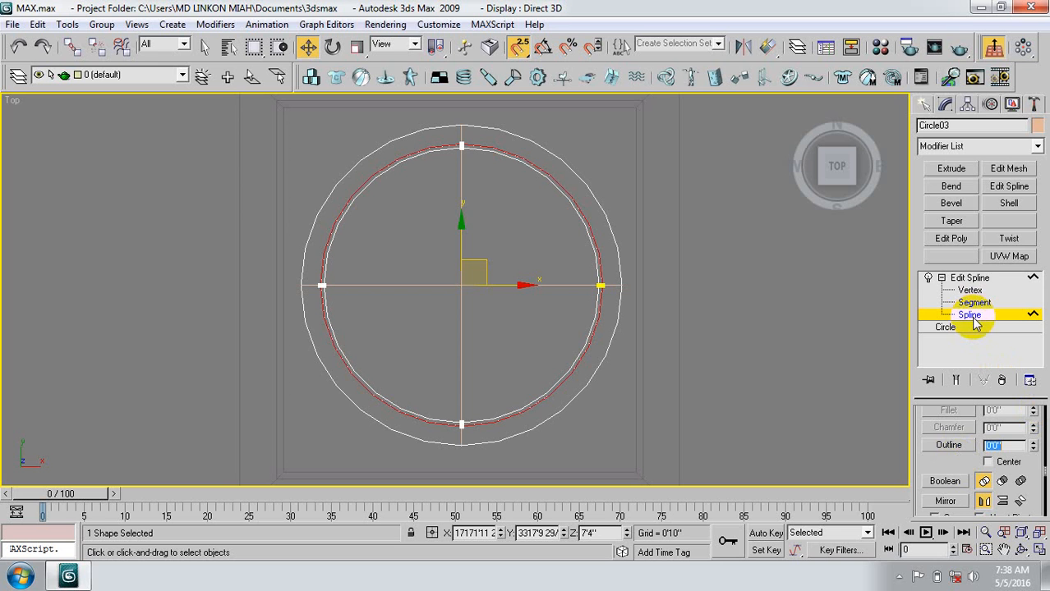
Extrude the outlined circle 0'1" into a thin ring and show it in the perspective view with Smooth + Highlights shading.
click(951, 169)
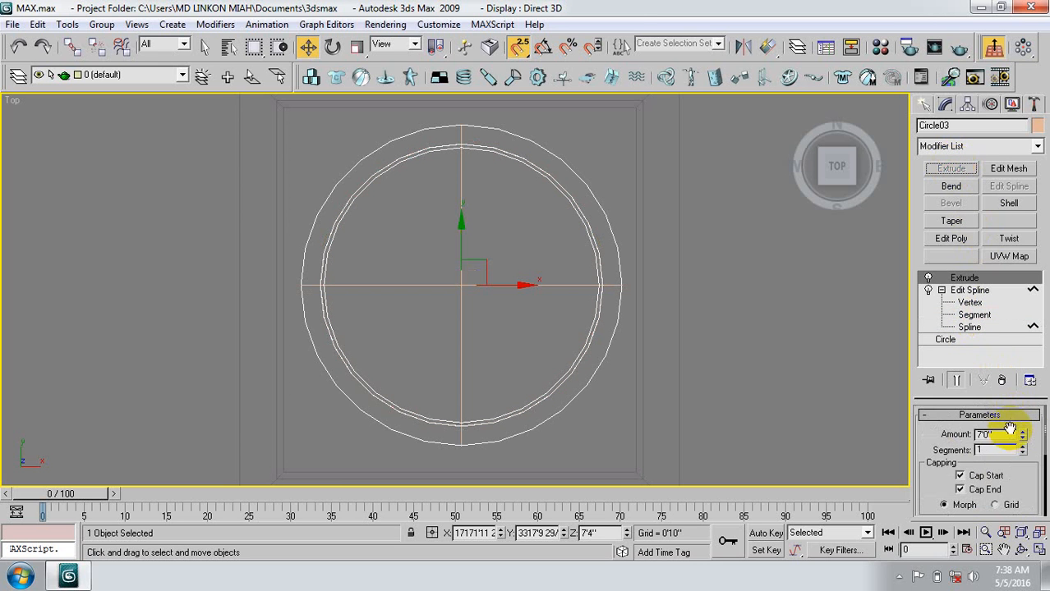
double_click(1000, 435)
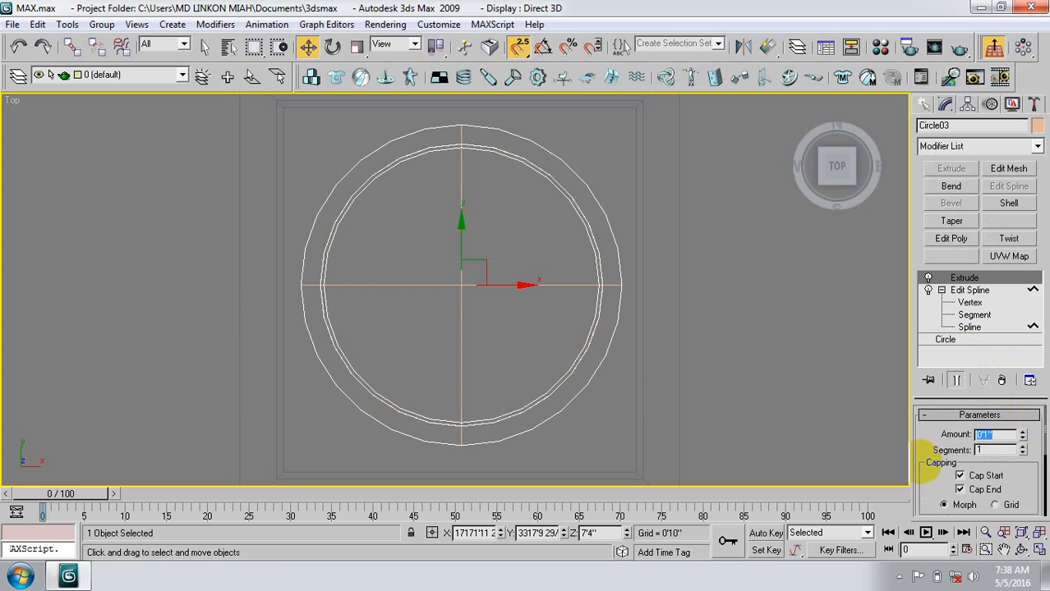
click(519, 47)
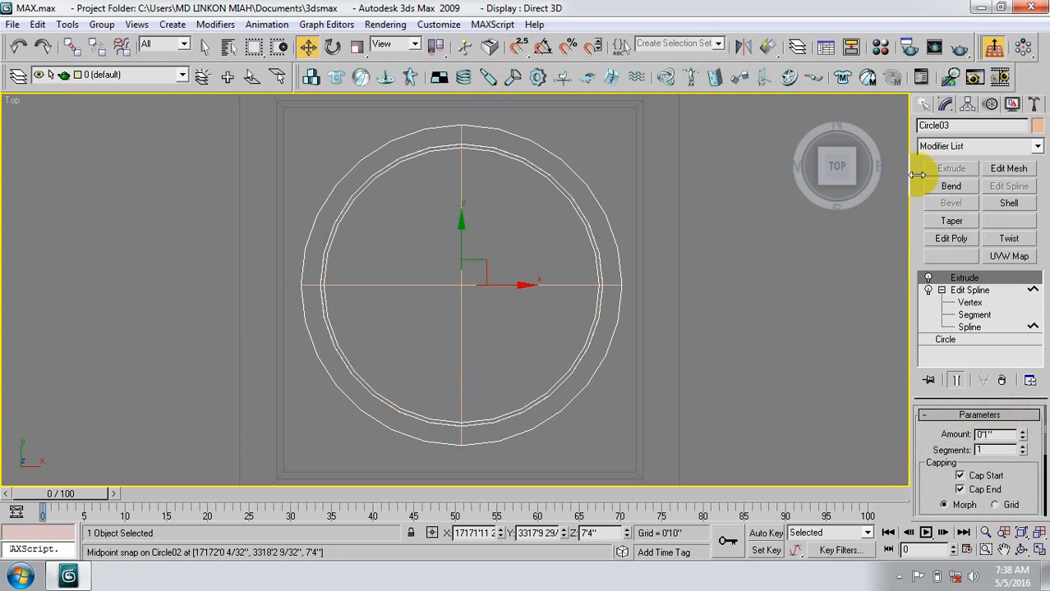
click(796, 108)
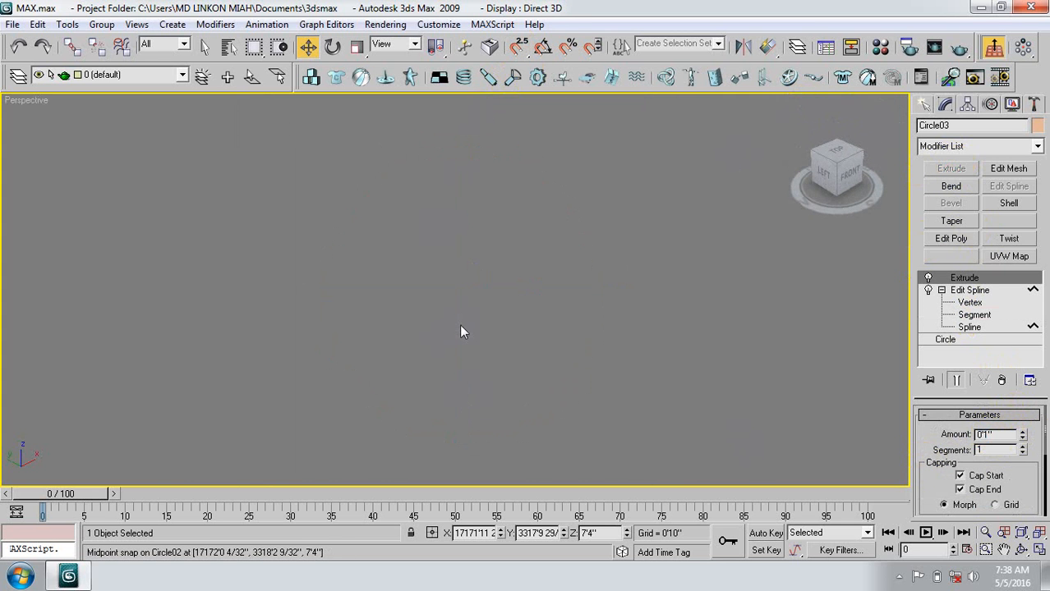
key(z)
right_click(18, 100)
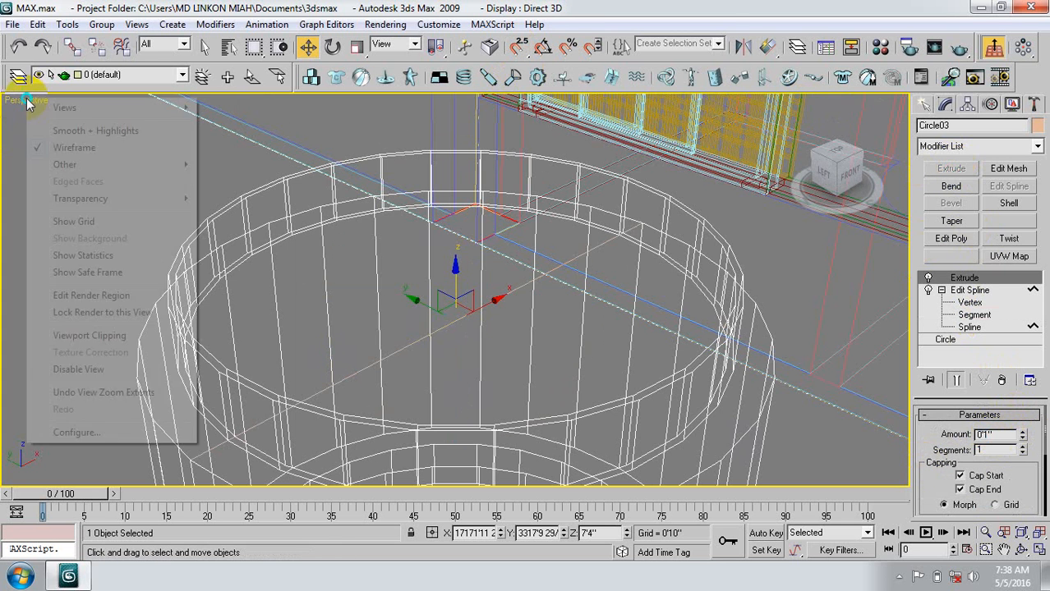
click(78, 131)
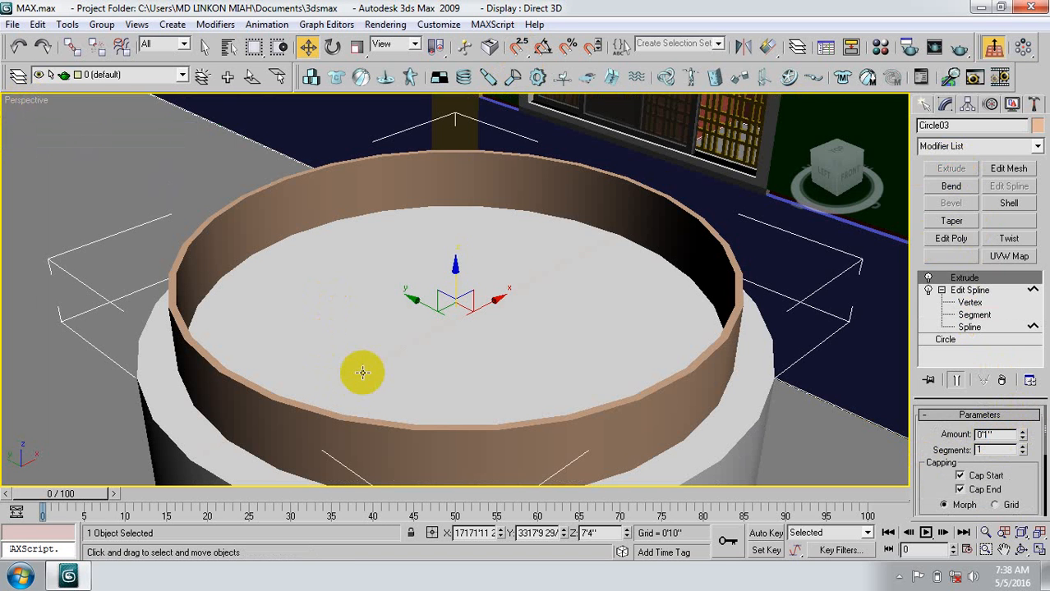
Try black as the thin ring's object color.
click(1036, 127)
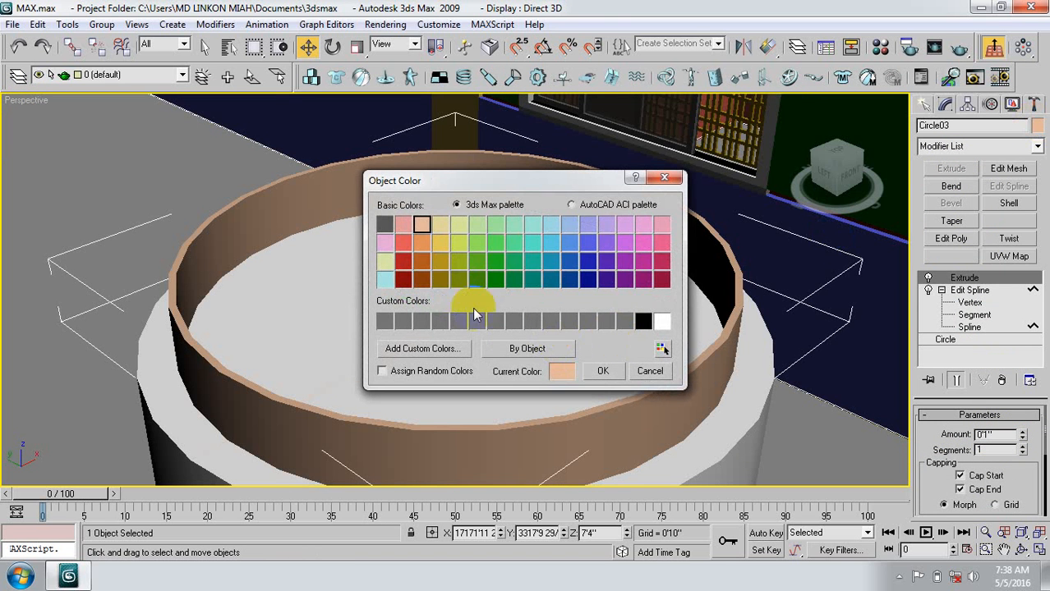
click(552, 261)
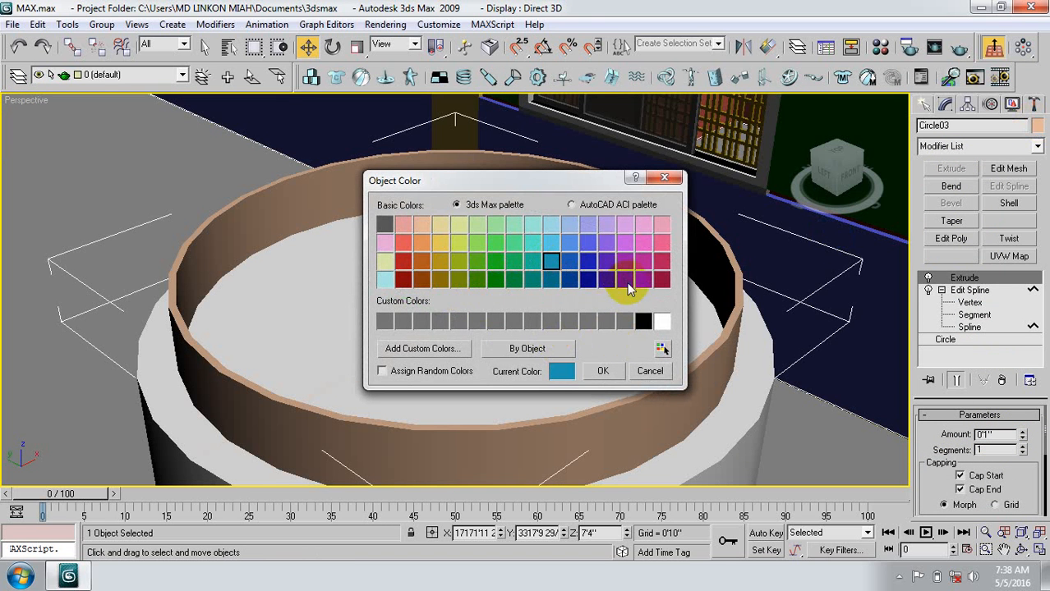
click(644, 322)
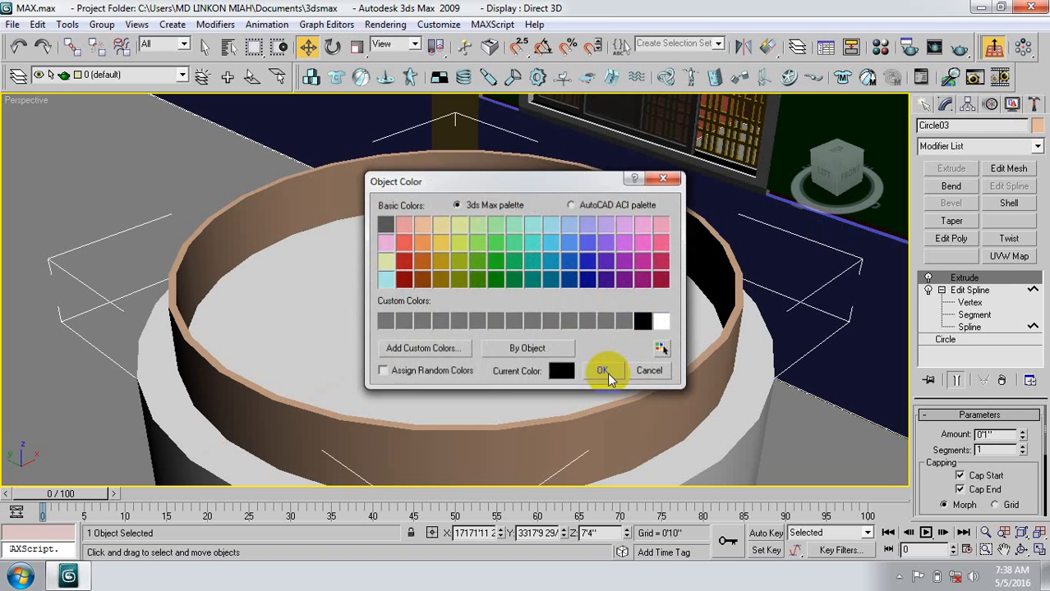
click(613, 377)
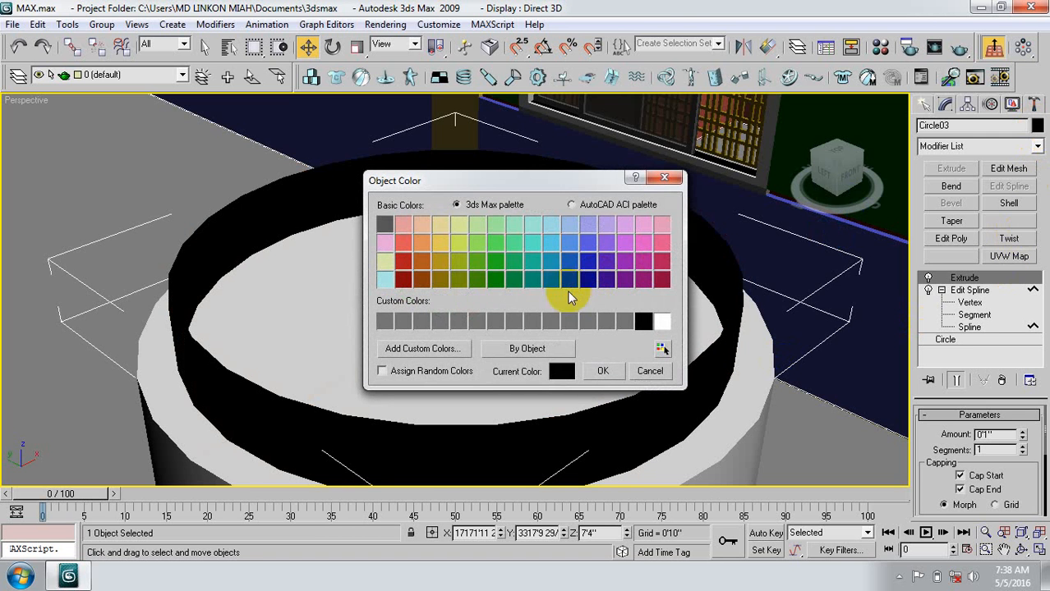
Set the thin ring's object color to dark blue.
click(514, 263)
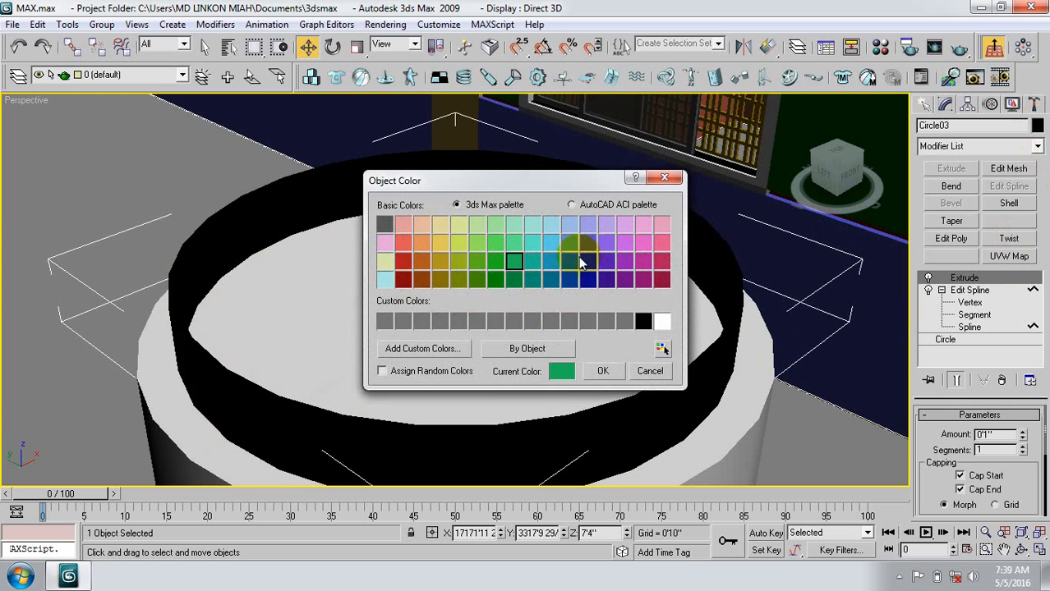
click(588, 281)
click(603, 371)
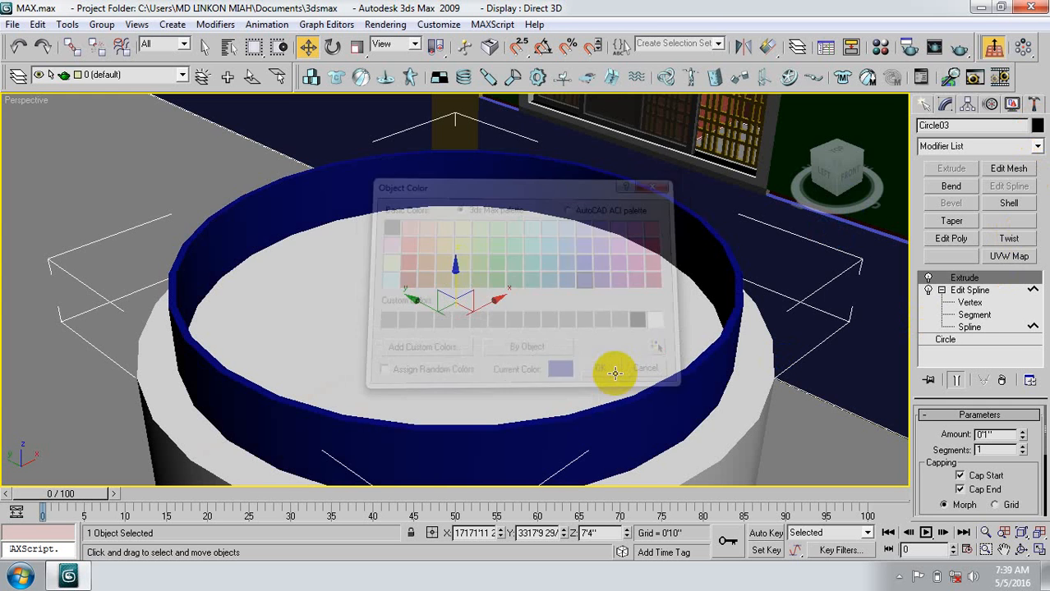
Move the blue ring into the shaft's lowest groove by setting its absolute Z to 0'10", and check its fit from the left side.
middle_drag(616, 356, 609, 224)
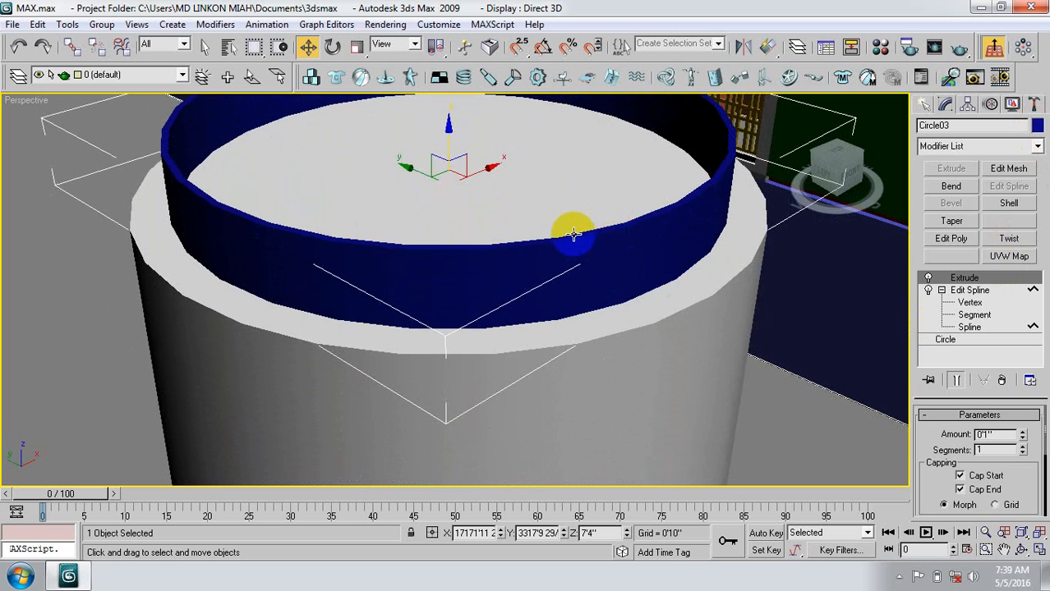
scroll(571, 239, down, 2)
middle_drag(550, 357, 543, 305)
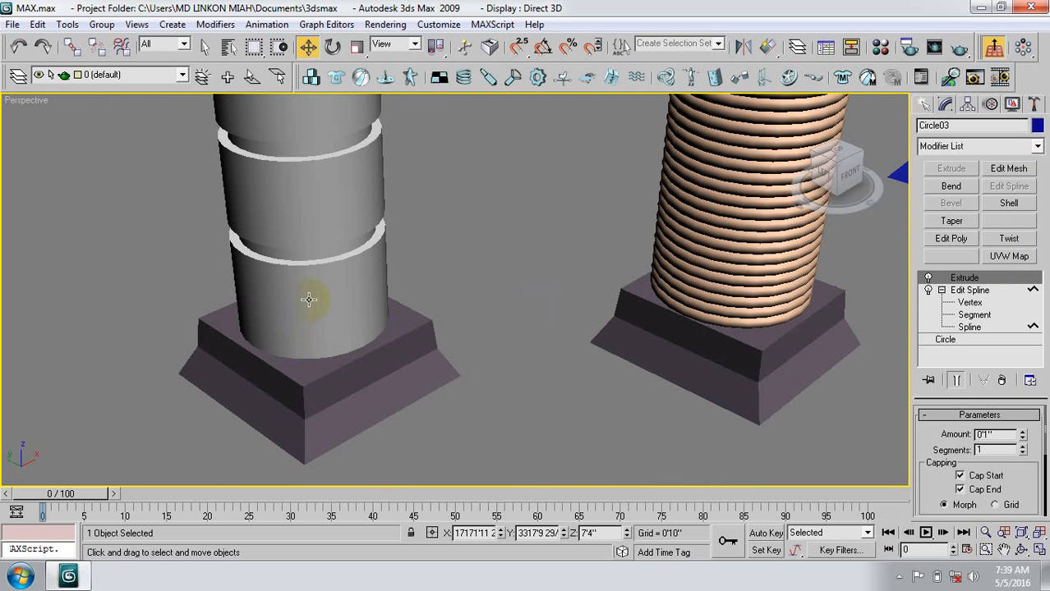
right_click(308, 47)
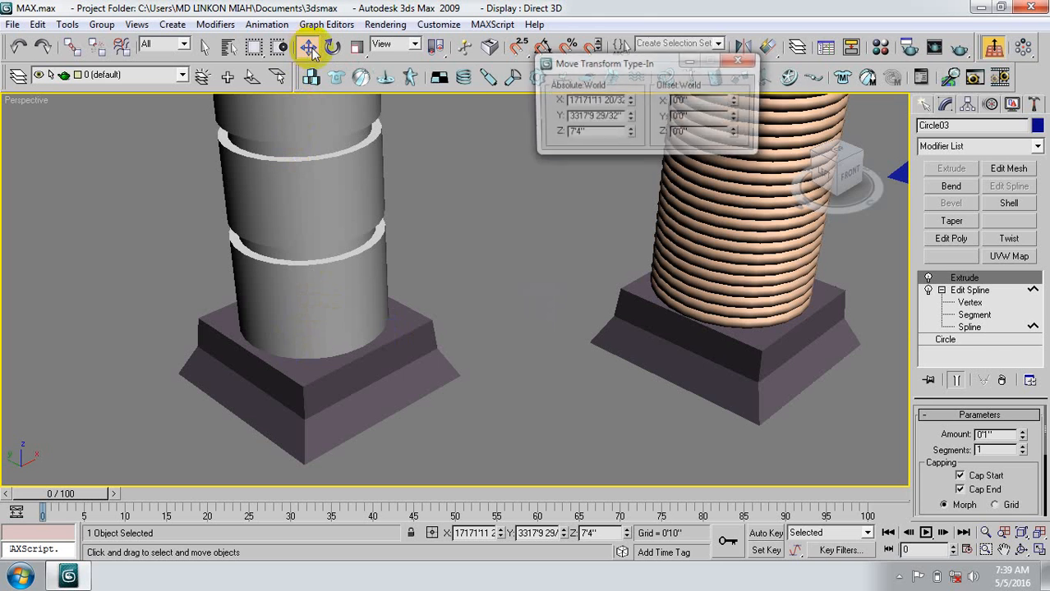
double_click(592, 134)
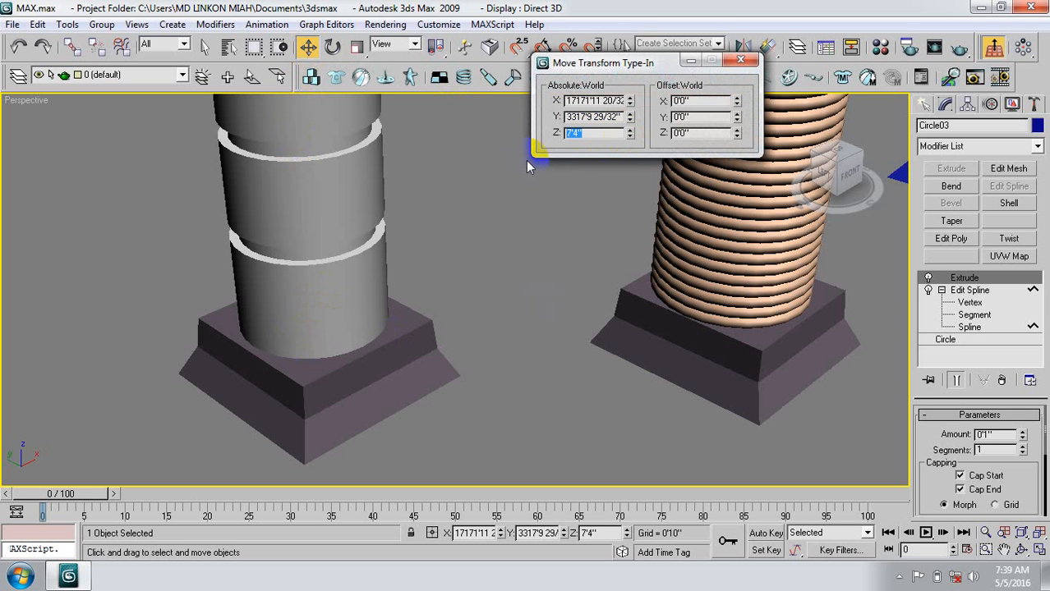
text(10)
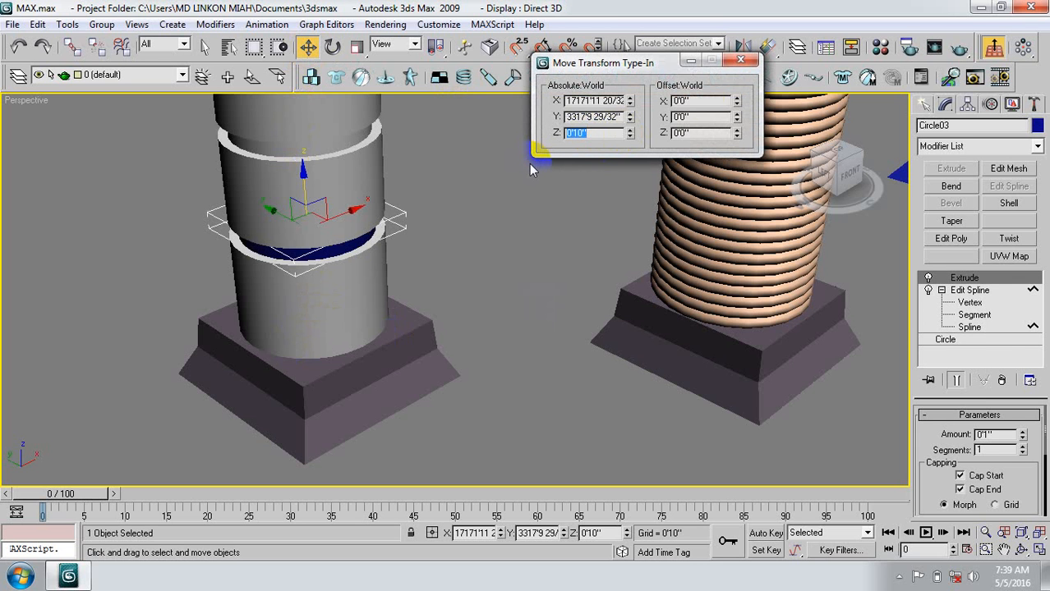
click(741, 62)
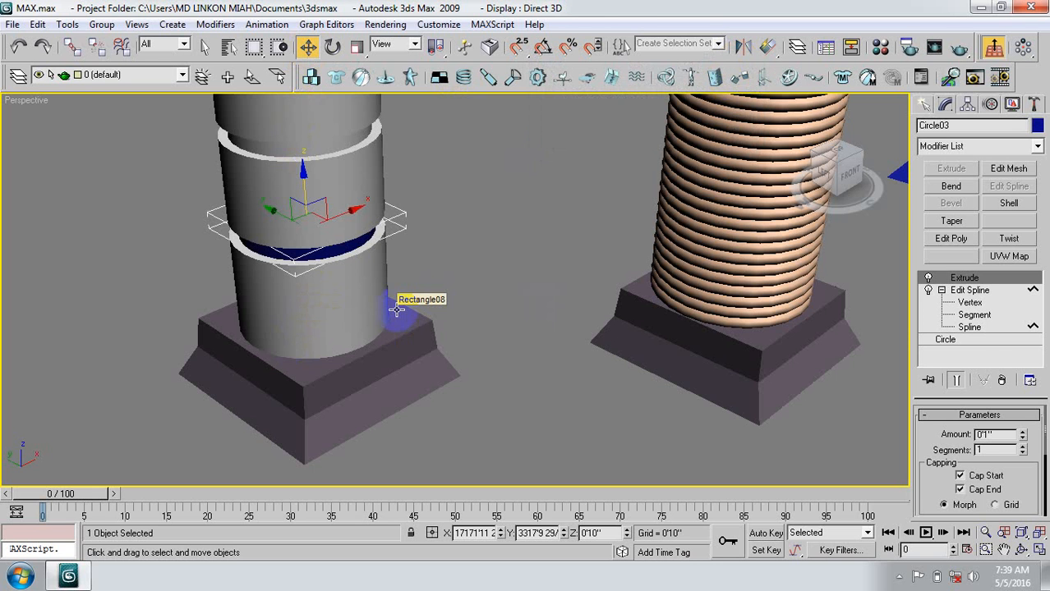
key(l)
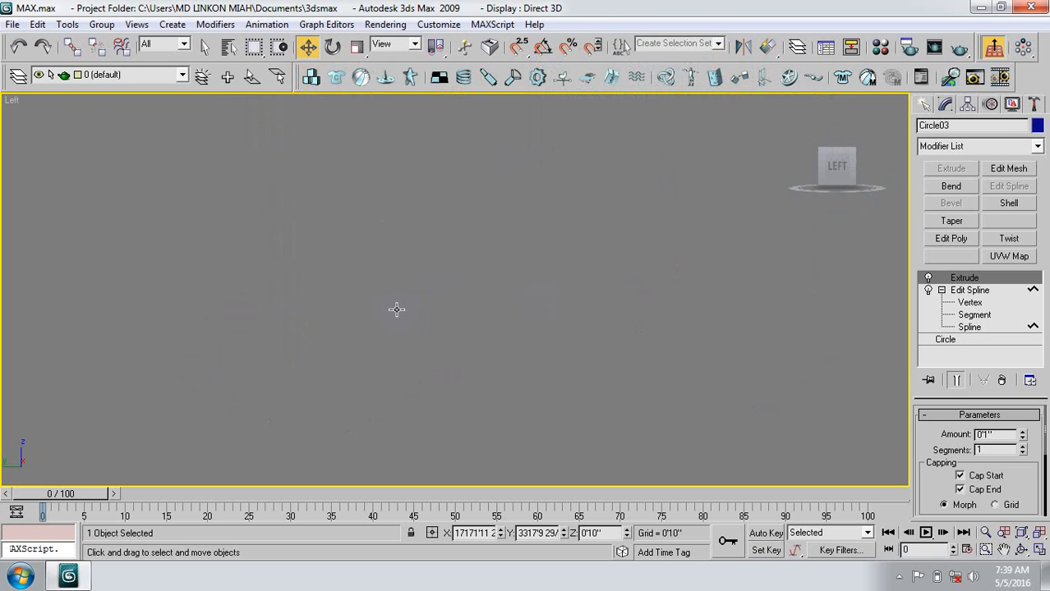
click(396, 309)
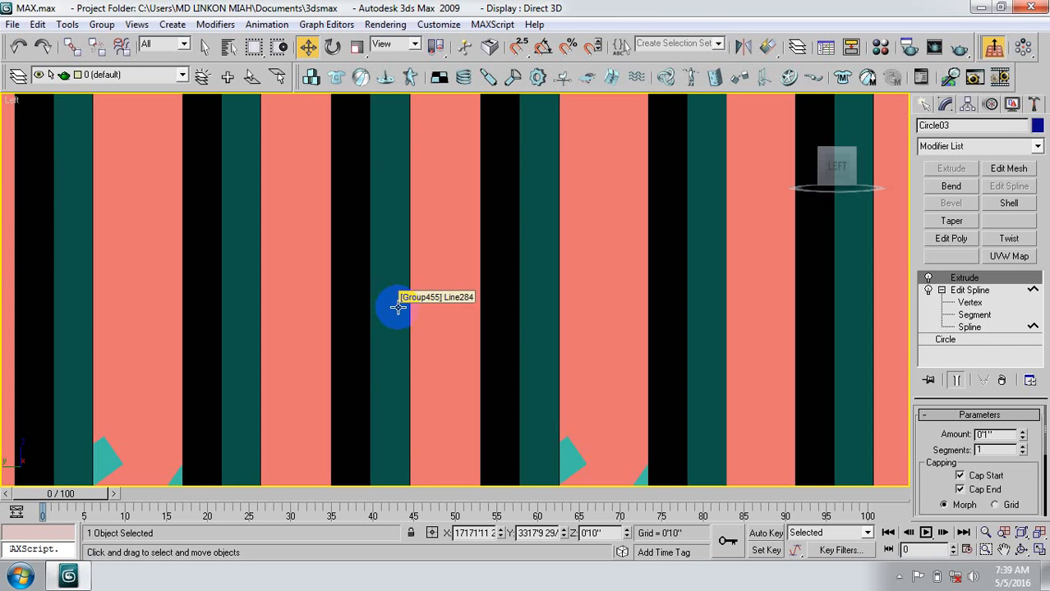
key(z)
middle_drag(426, 338, 423, 379)
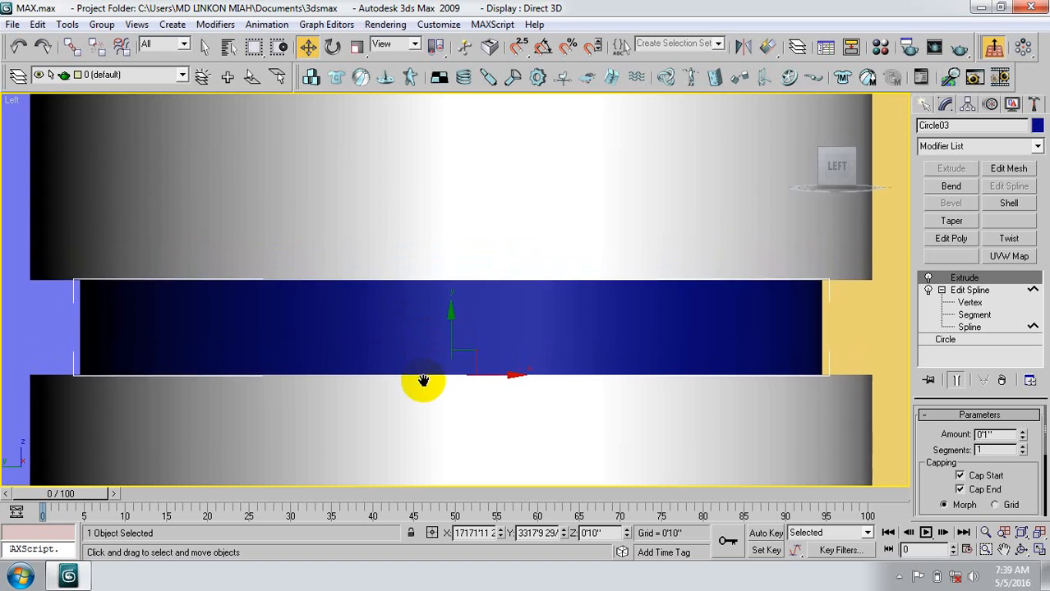
Try cloning the blue ring upward from the lowest groove into the next one as three evenly spaced copies.
scroll(421, 382, down, 3)
middle_drag(445, 251, 434, 407)
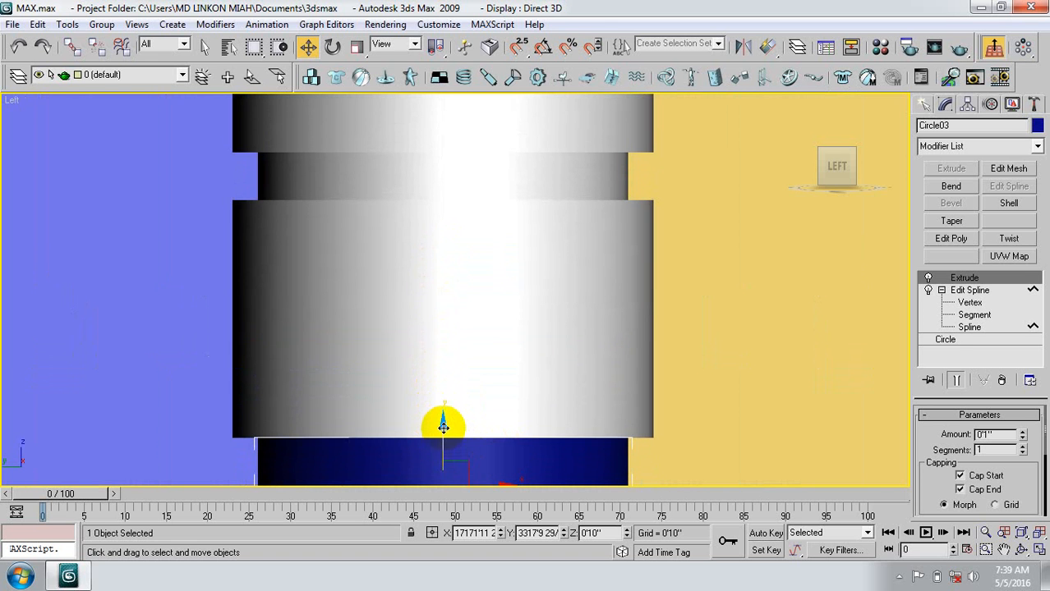
drag(443, 425, 431, 144)
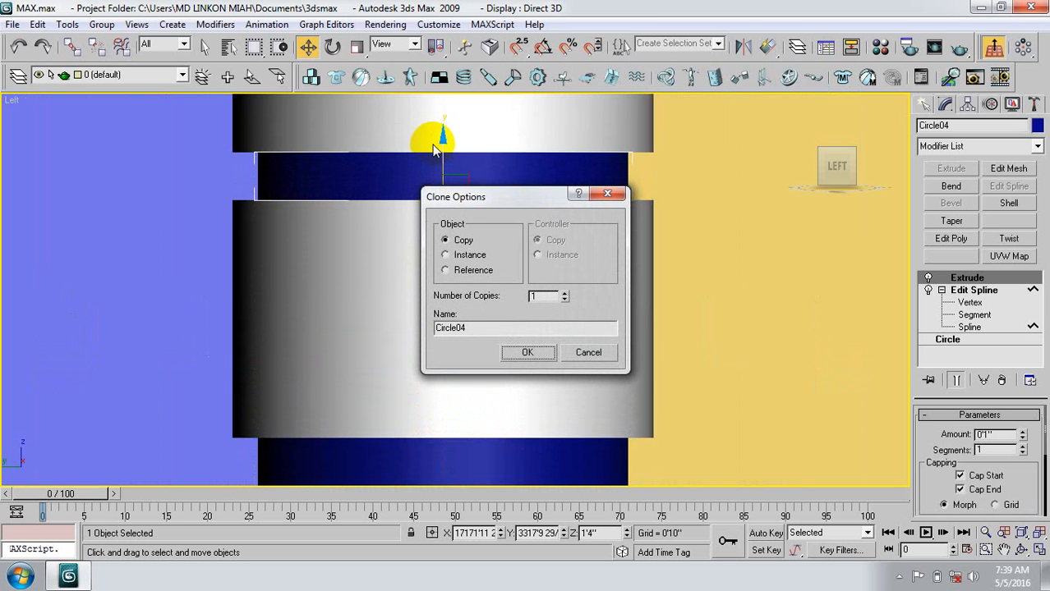
double_click(546, 296)
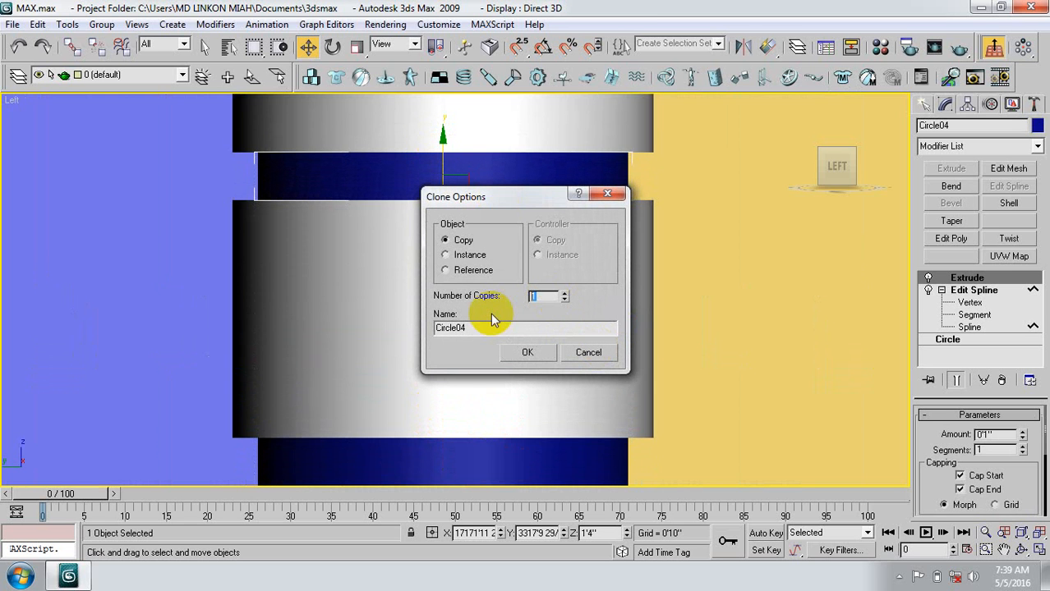
text(3)
click(518, 353)
Check the three cloned rings against the shaft's grooves and undo the clone.
middle_drag(453, 184, 451, 488)
middle_drag(454, 210, 453, 392)
mouse_move(441, 263)
middle_down()
mouse_move(446, 282)
mouse_move(439, 135)
middle_up()
scroll(446, 282, down, 2)
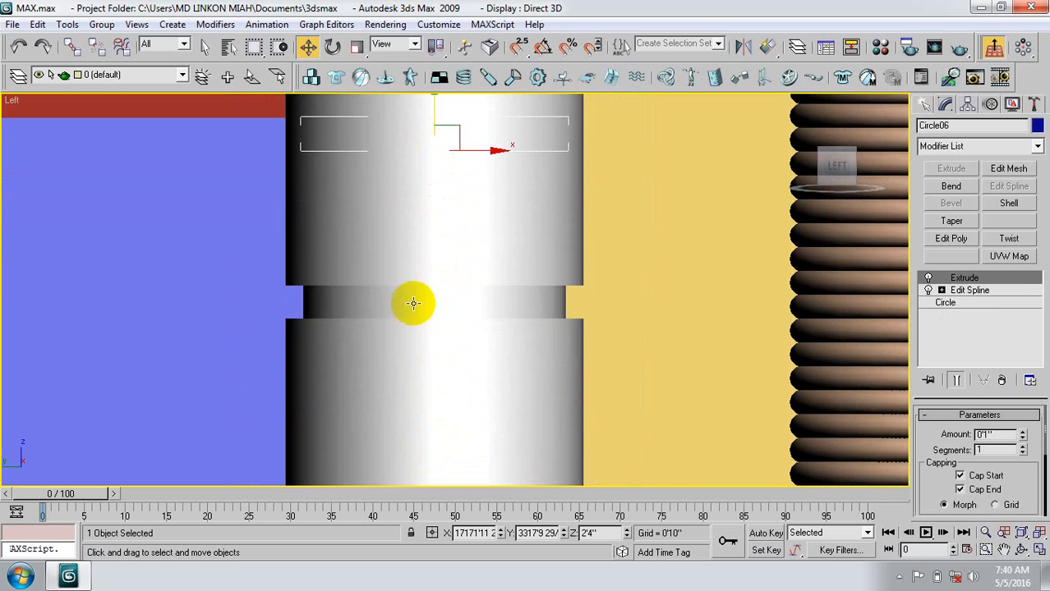
scroll(413, 304, down, 2)
middle_drag(423, 345, 417, 296)
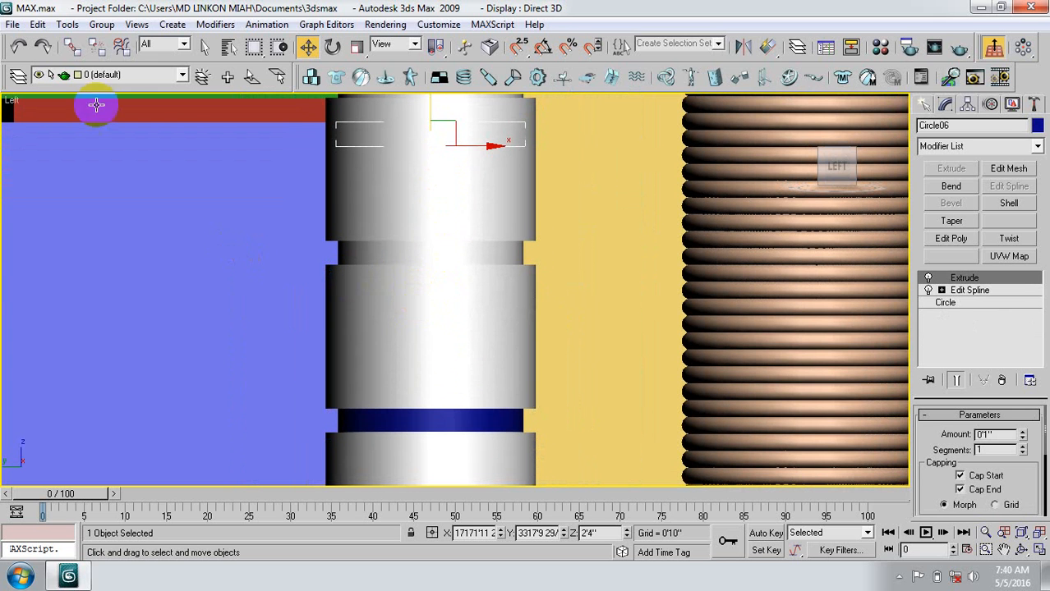
click(19, 42)
click(19, 42)
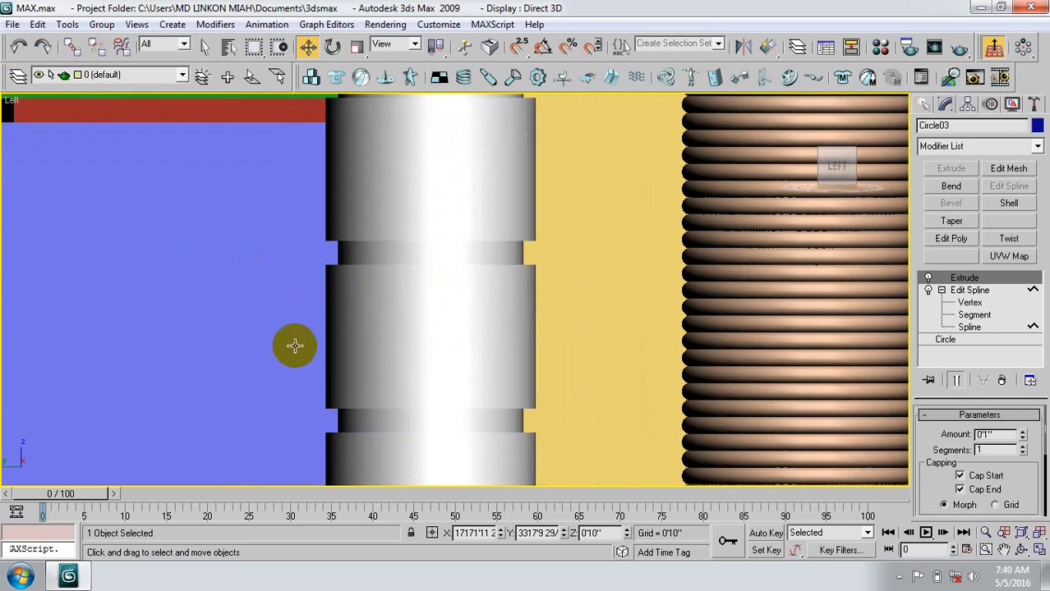
Copy the blue ring from the lowest groove up into the second groove as a single copy.
middle_drag(295, 345, 266, 212)
middle_drag(350, 335, 347, 386)
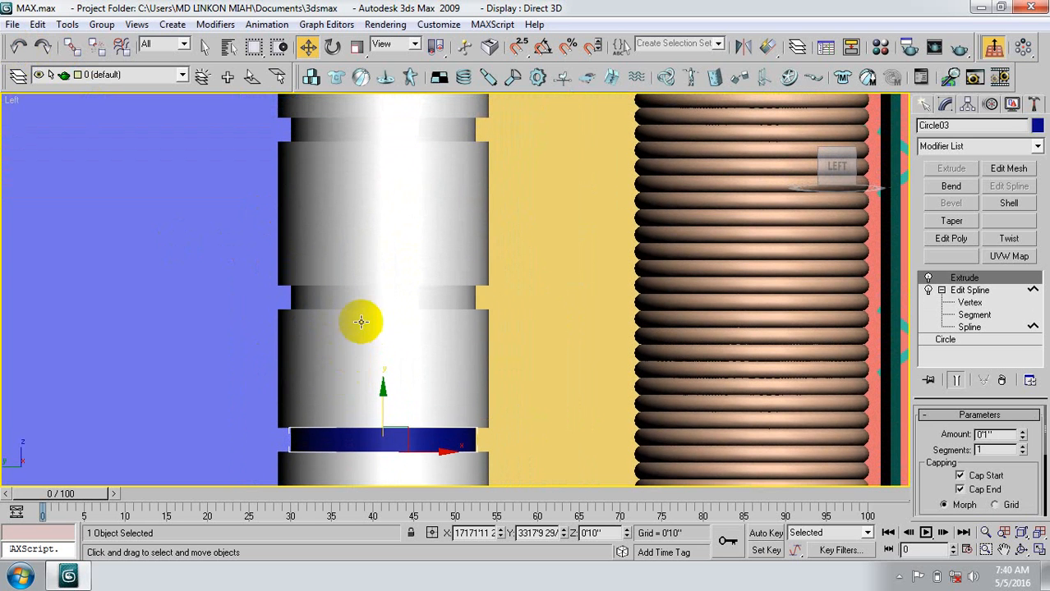
mouse_move(382, 390)
shift+mouse_down()
mouse_move(372, 215)
mouse_move(370, 247)
shift+mouse_up()
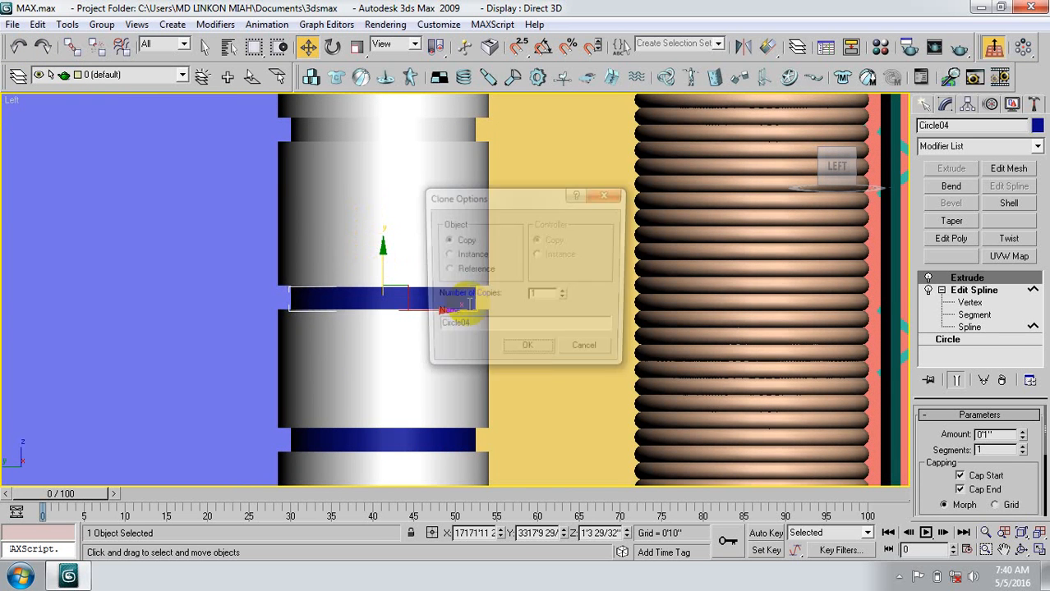
click(532, 346)
Copy the second groove's ring up into the third groove at Z 1'11" as a single copy.
middle_drag(445, 321, 428, 419)
mouse_move(378, 351)
shift+mouse_down()
mouse_move(369, 285)
mouse_move(375, 161)
mouse_move(378, 181)
shift+mouse_up()
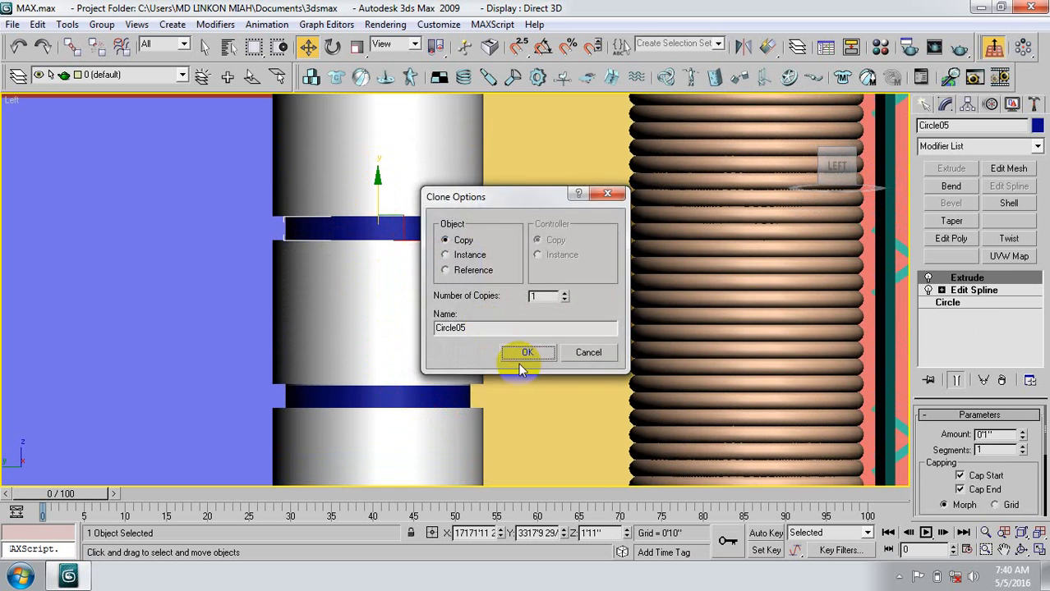
click(529, 353)
Try cloning the third groove's ring upward along the shaft as seven evenly spaced copies, starting in the fourth groove.
mouse_move(390, 236)
middle_down()
mouse_move(398, 331)
mouse_move(382, 424)
middle_up()
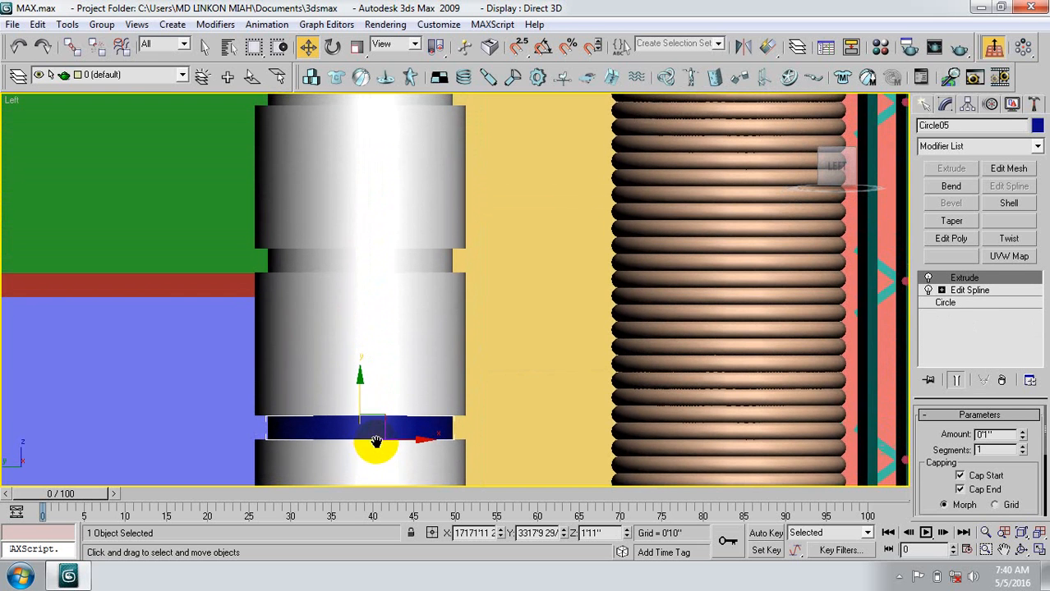
click(358, 372)
drag(352, 320, 354, 210)
double_click(548, 299)
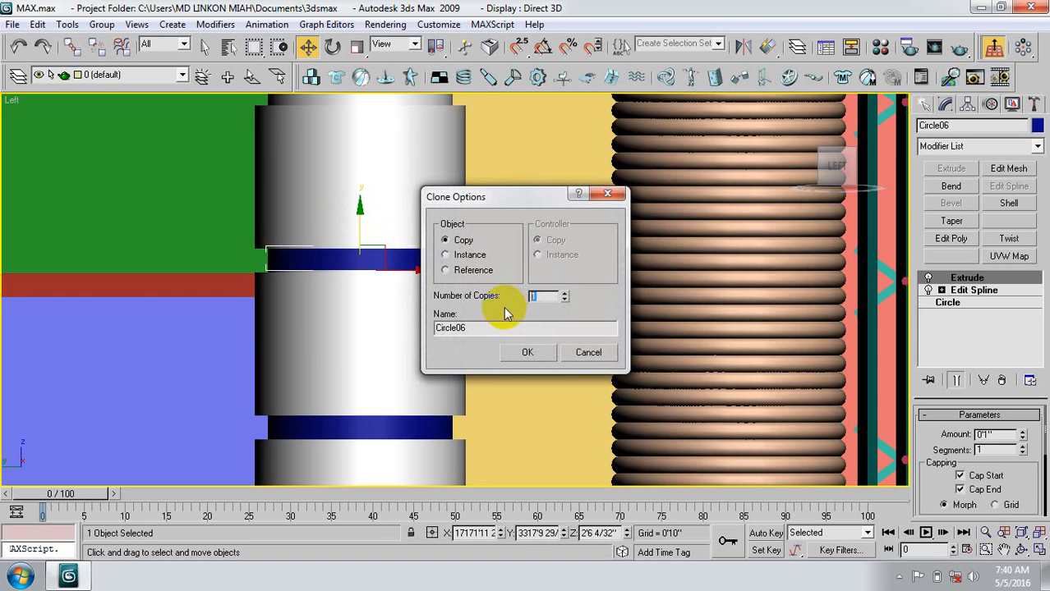
text(2)
click(528, 353)
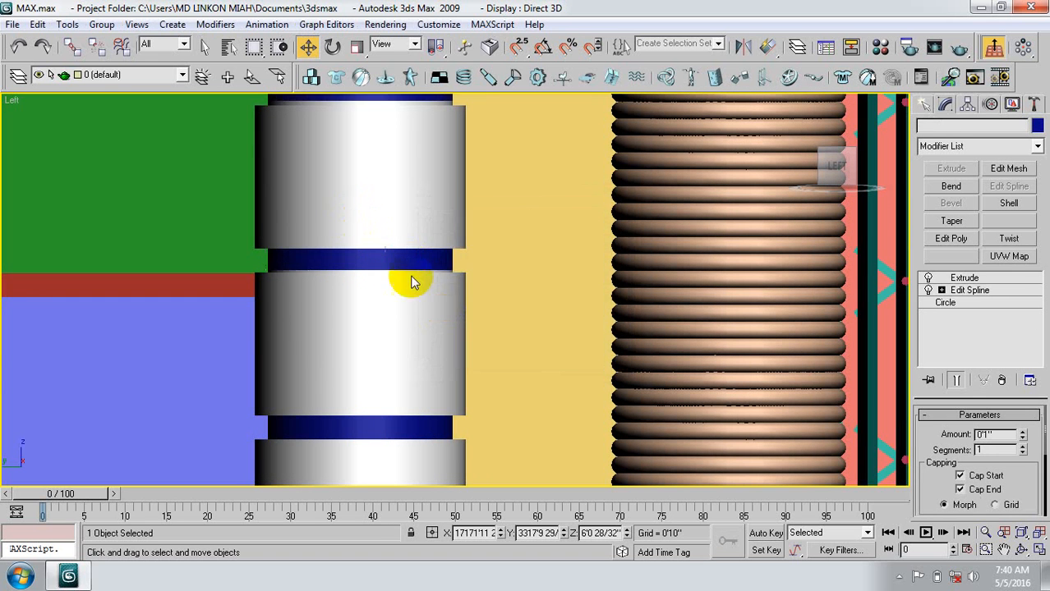
Examine from the left side how the cloned rings line up with the upper grooves along the whole shaft.
middle_drag(407, 324, 396, 367)
middle_drag(352, 232, 350, 277)
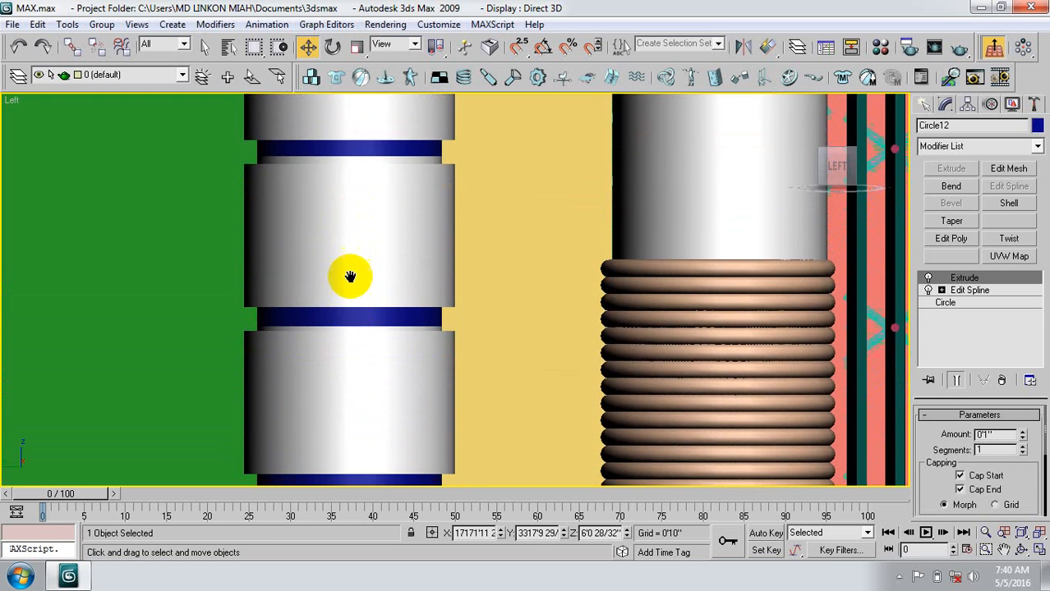
click(350, 317)
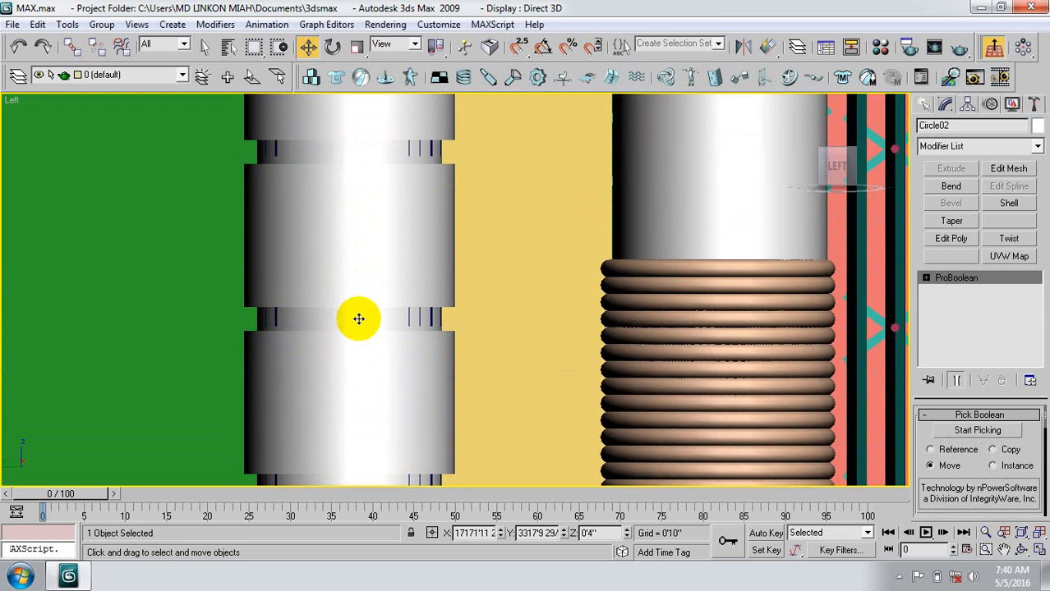
middle_drag(265, 230, 284, 243)
middle_drag(343, 312, 353, 313)
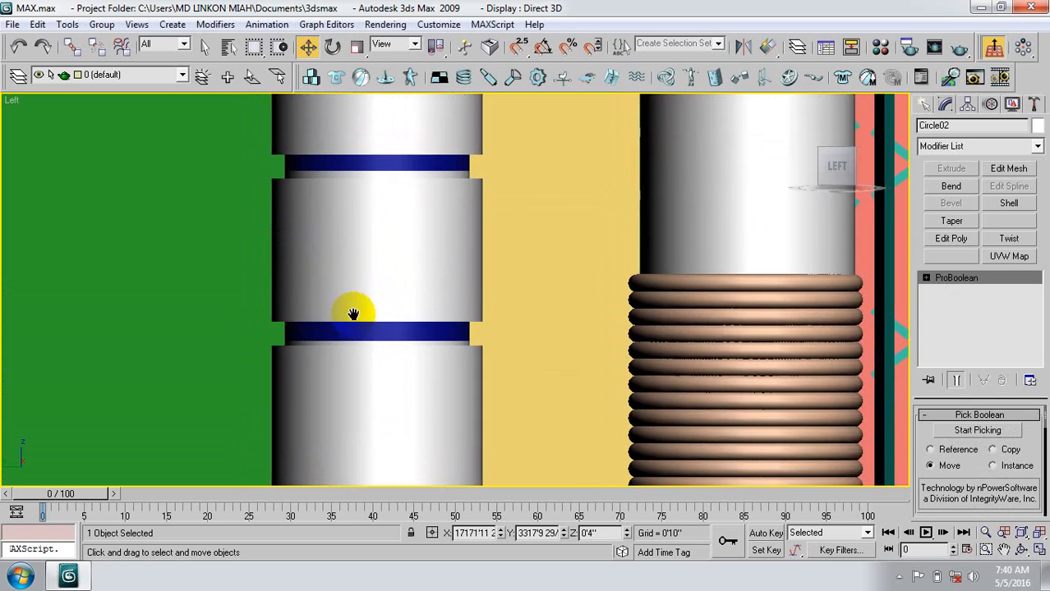
scroll(349, 317, down, 2)
scroll(349, 318, down, 5)
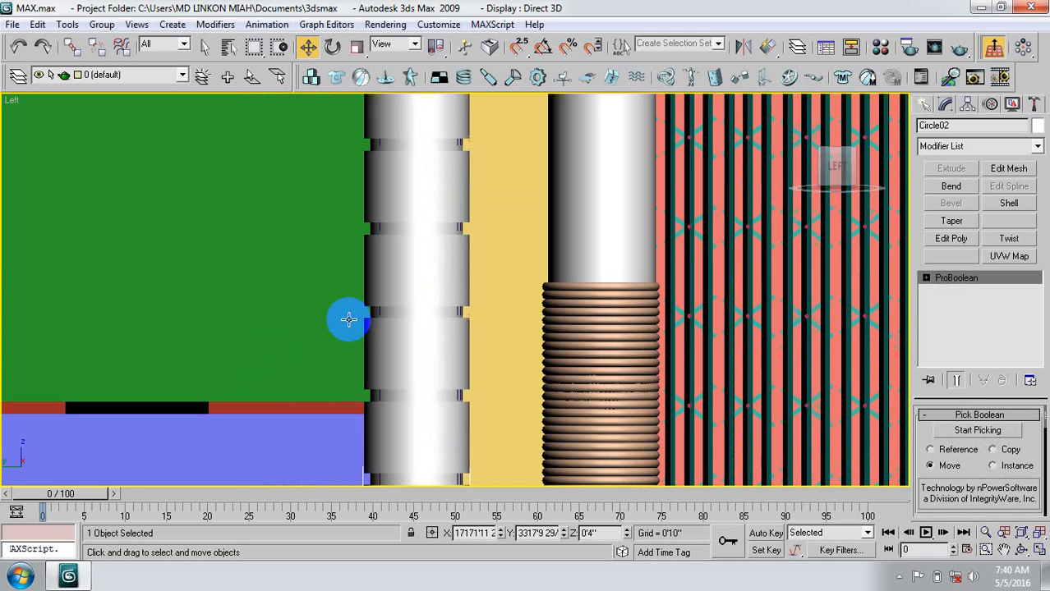
scroll(350, 324, down, 2)
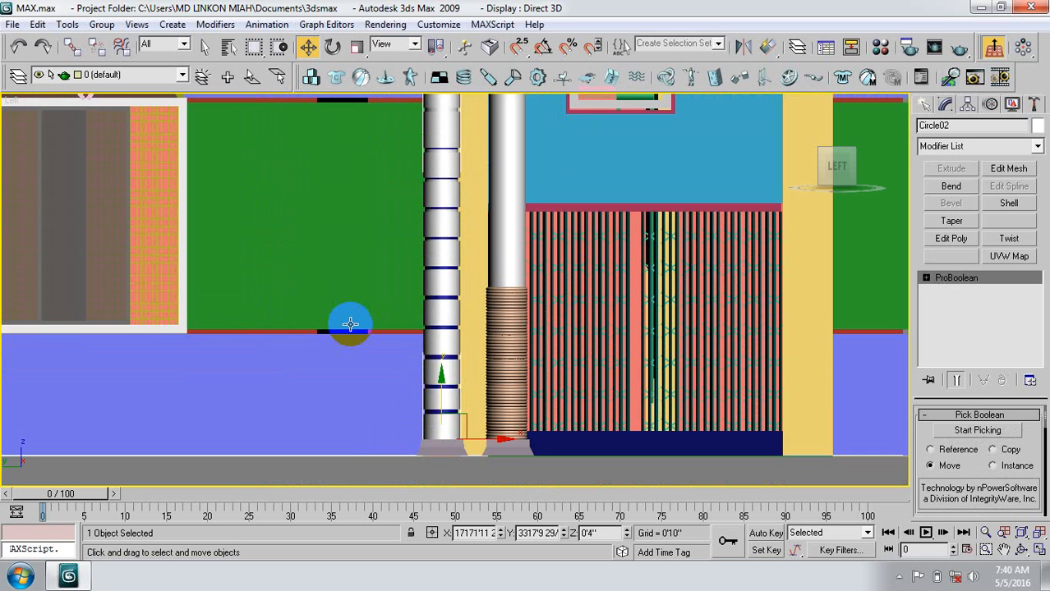
scroll(445, 329, up, 2)
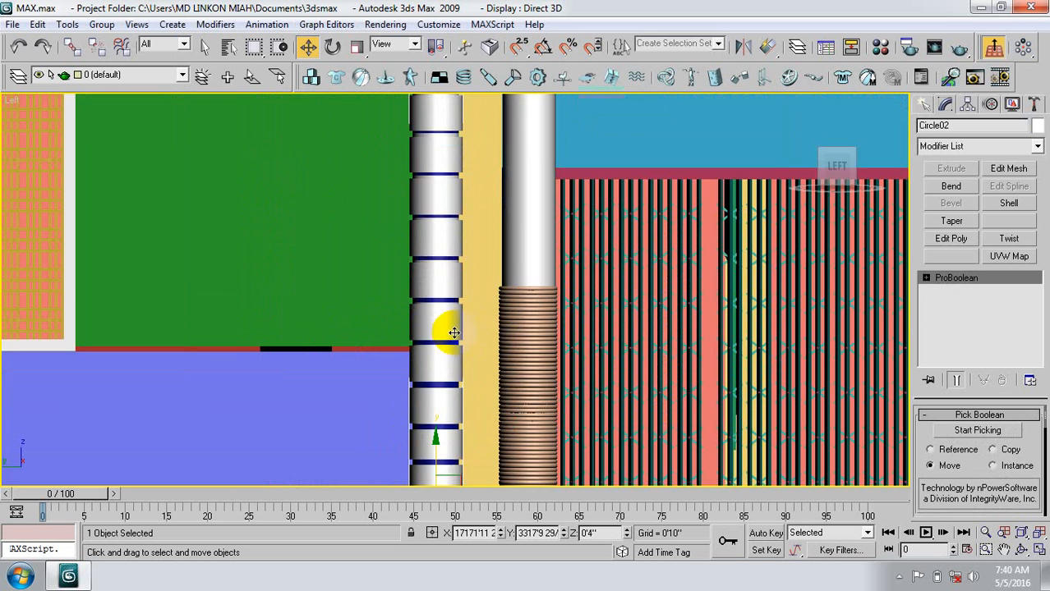
Switch to the perspective view and inspect the grooved column's rings with nothing selected.
click(800, 109)
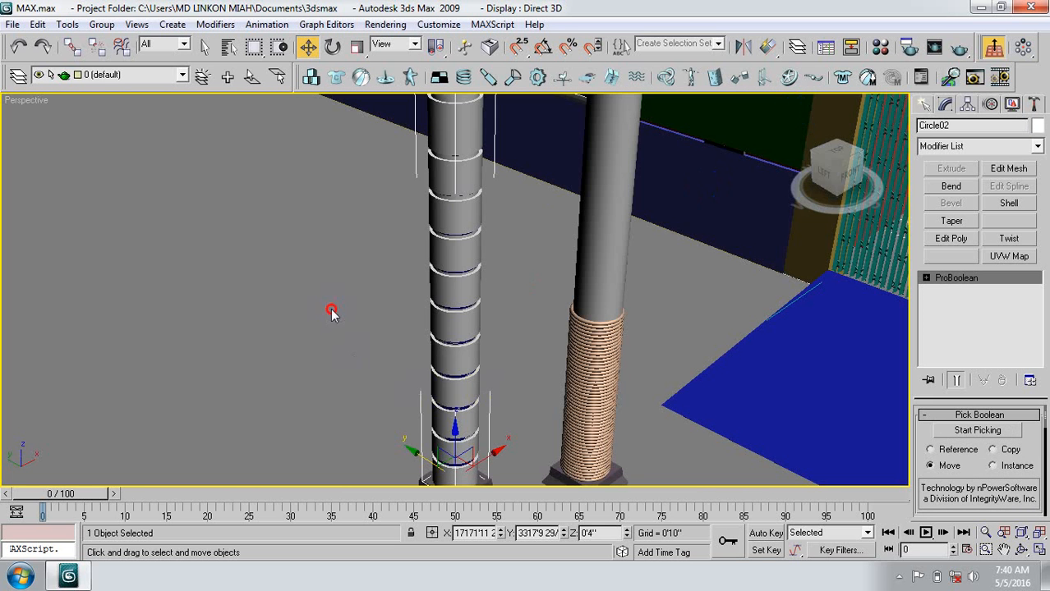
click(436, 316)
middle_drag(437, 316, 408, 258)
scroll(408, 258, up, 4)
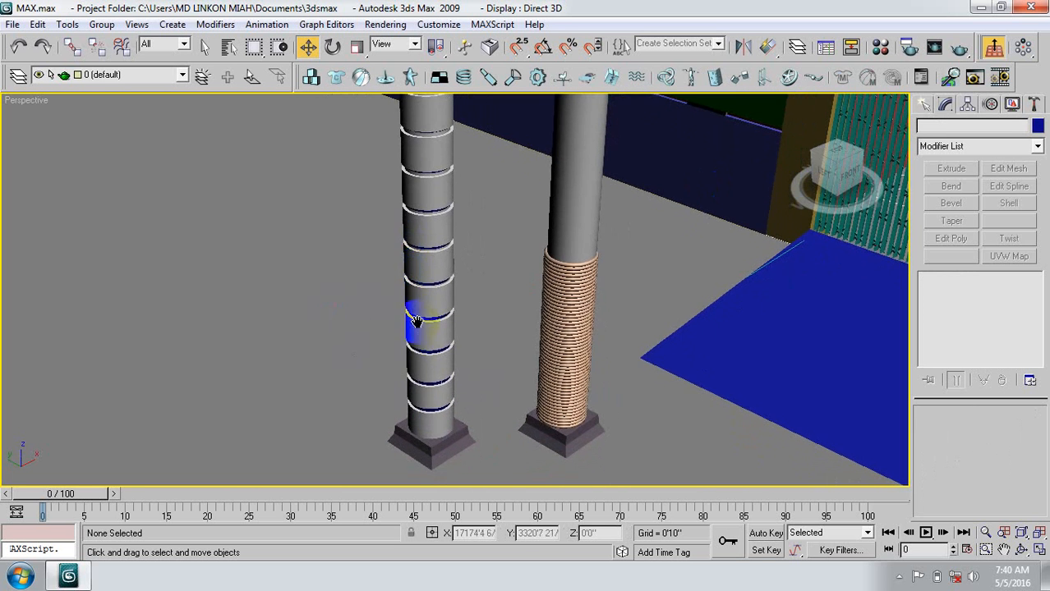
scroll(407, 262, up, 2)
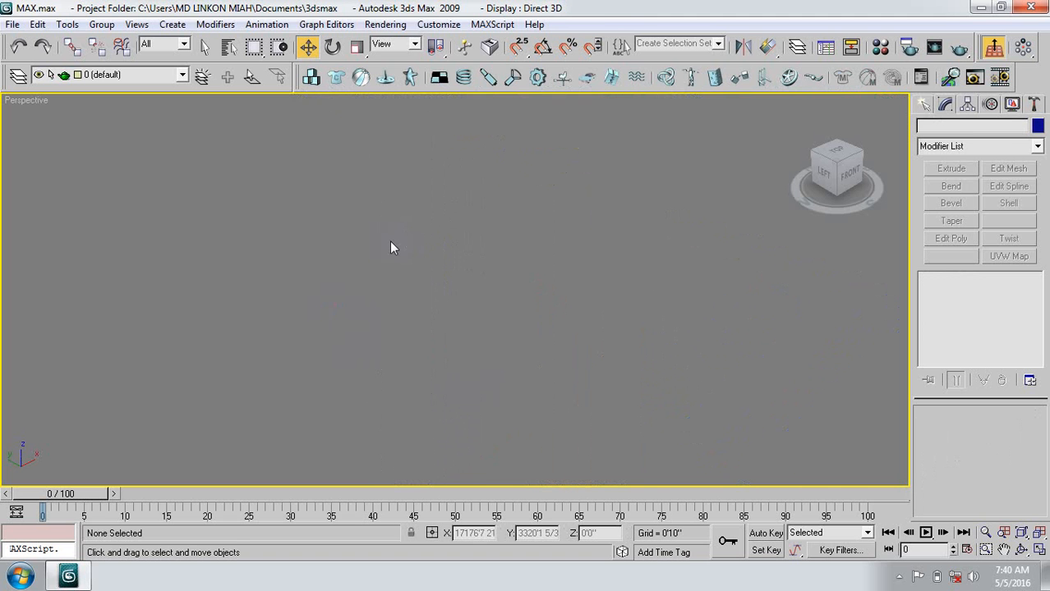
Recover the lost perspective view by framing a wall of the building, and return to a close view of the grooved column.
click(562, 204)
key(z)
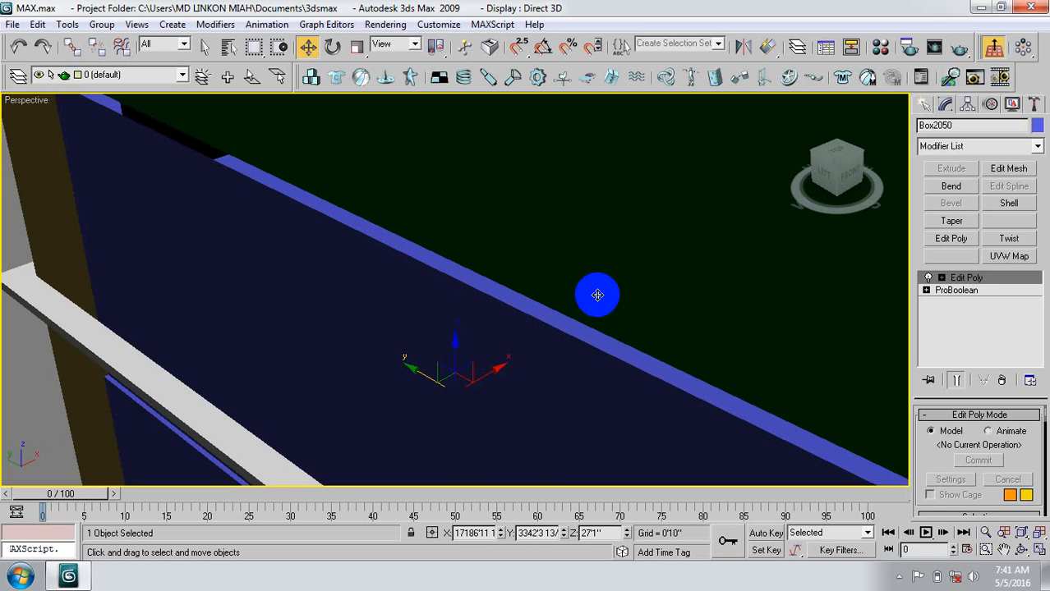
middle_drag(410, 340, 431, 297)
scroll(460, 331, down, 2)
scroll(504, 396, down, 3)
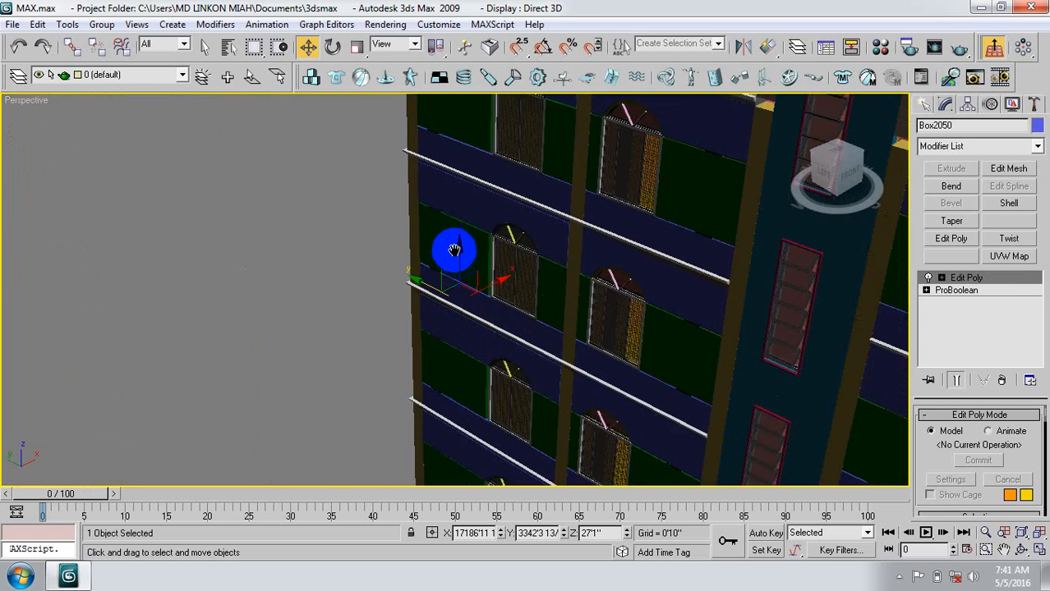
middle_drag(453, 244, 433, 347)
click(434, 345)
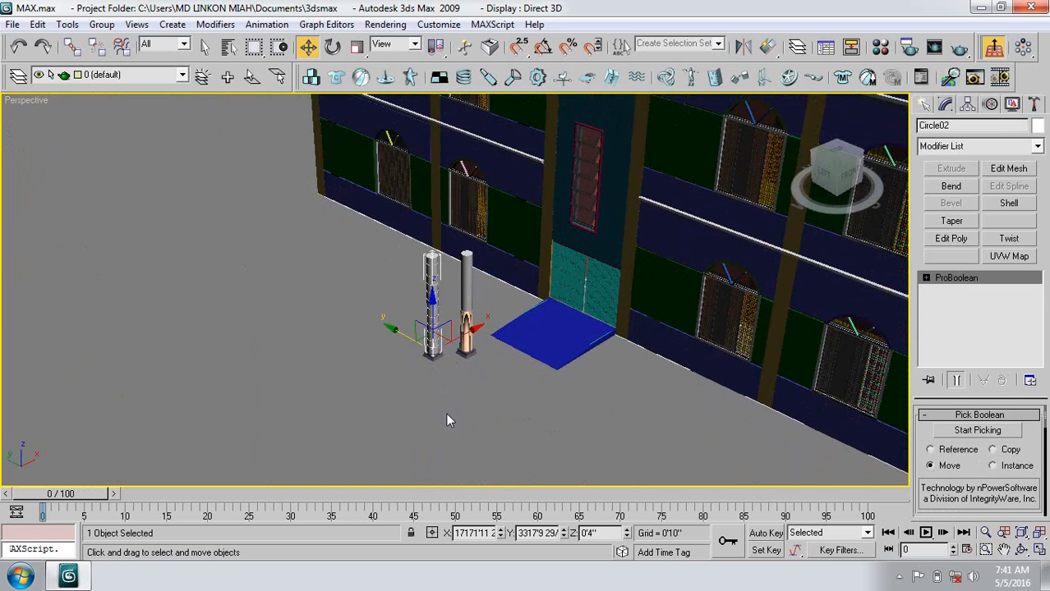
scroll(446, 416, up, 5)
mouse_move(437, 376)
alt+middle_down()
mouse_move(426, 367)
mouse_move(425, 382)
alt+middle_up()
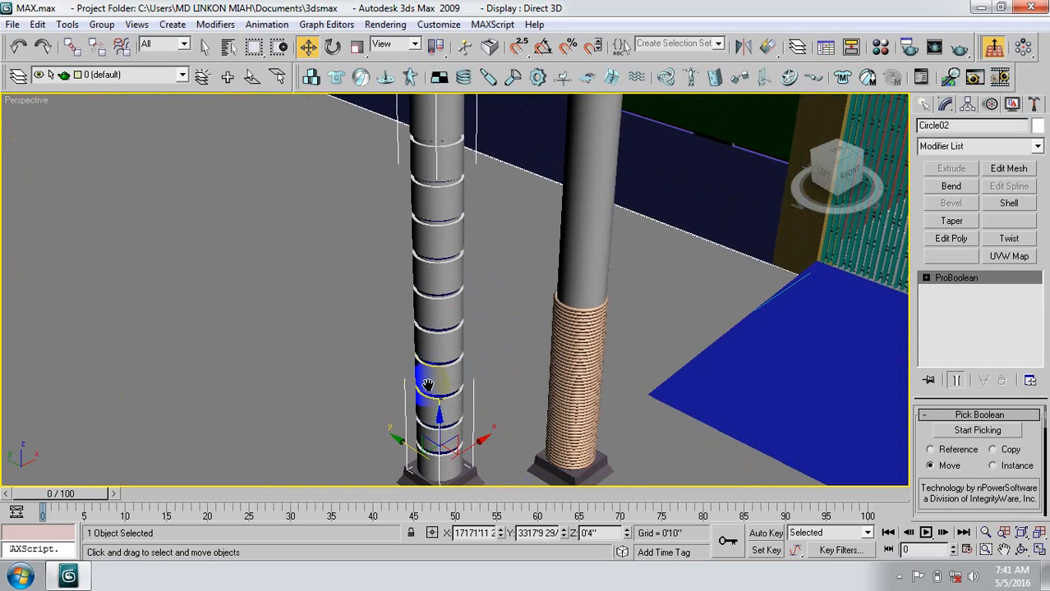
Clear the selection and compare the rings in the grooved column's lower and upper grooves up close.
click(332, 233)
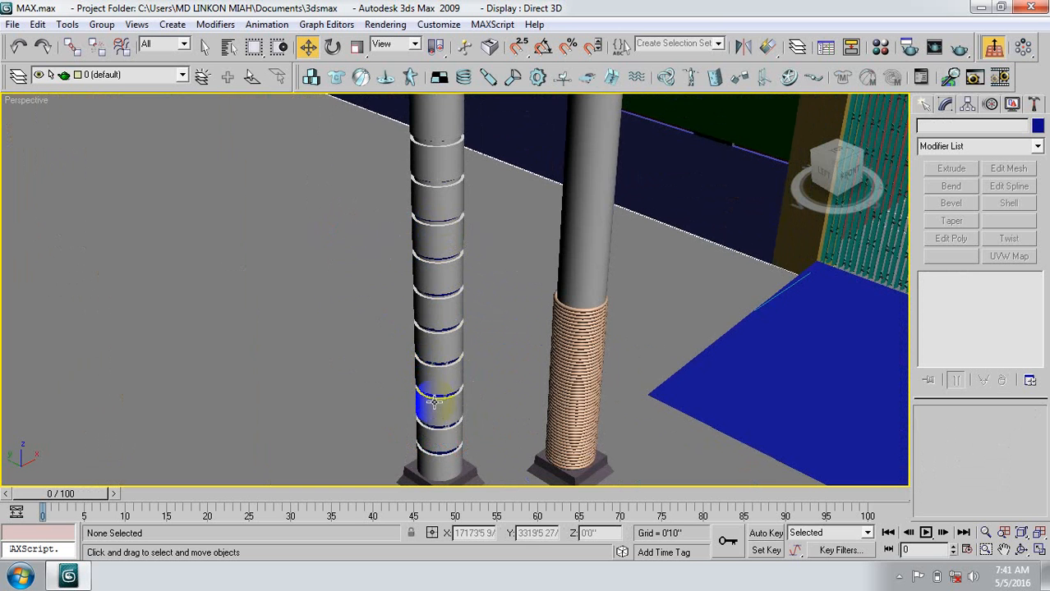
middle_drag(434, 401, 433, 329)
middle_drag(438, 398, 429, 363)
scroll(433, 368, up, 2)
click(43, 47)
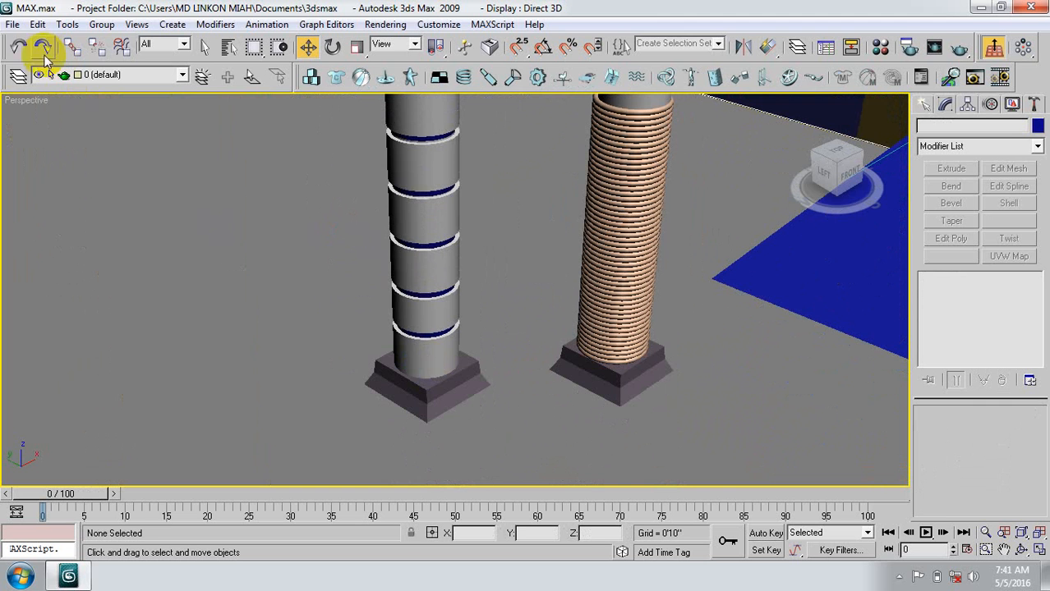
middle_drag(202, 212, 197, 239)
Undo the recent selections and the seven-copy ring clone, back to the ring in the third groove.
click(19, 47)
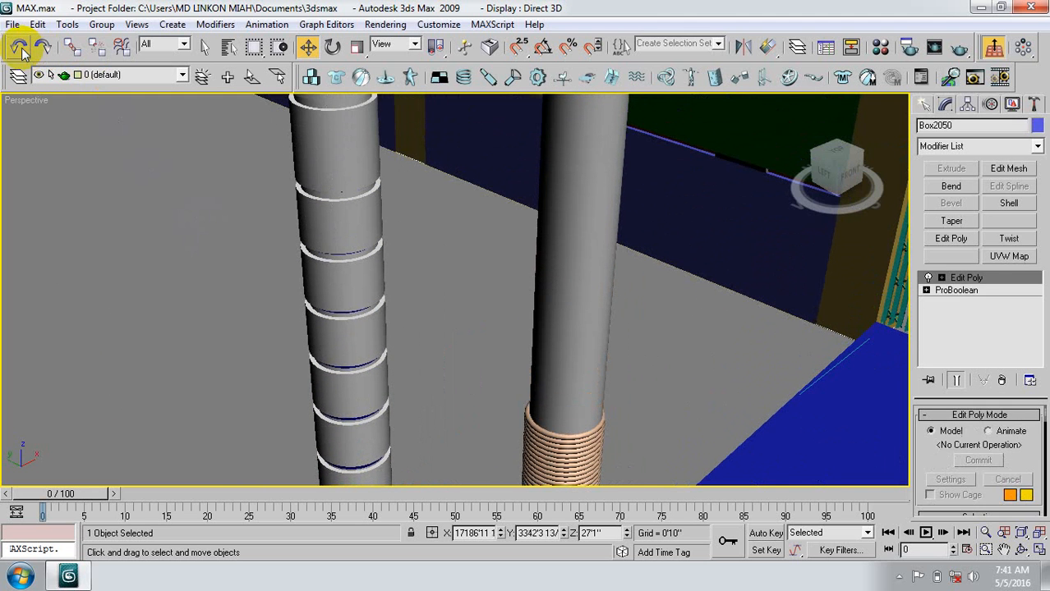
click(20, 47)
click(20, 48)
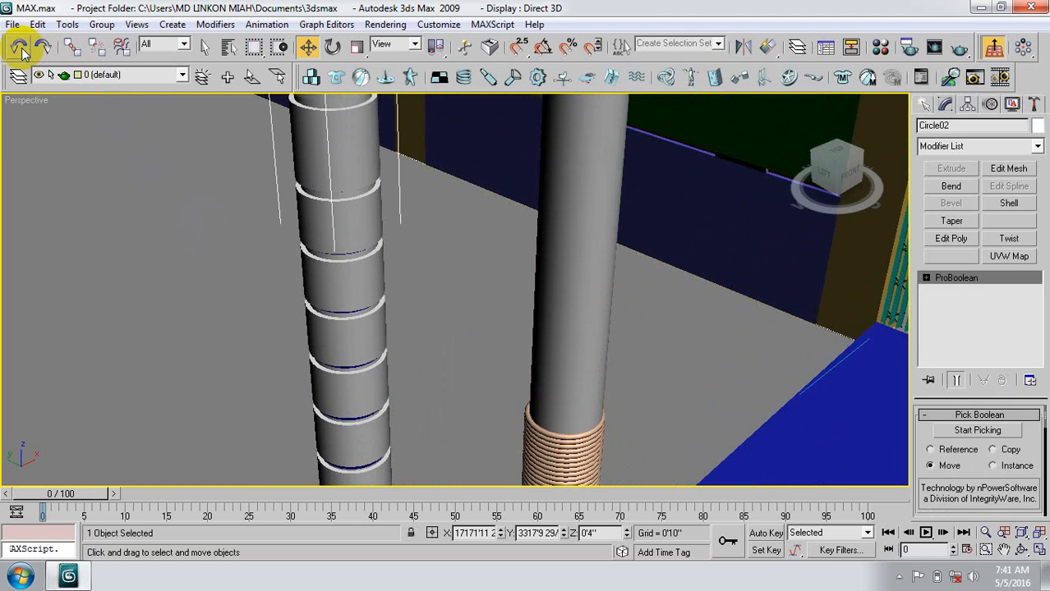
click(20, 47)
click(20, 47)
click(19, 47)
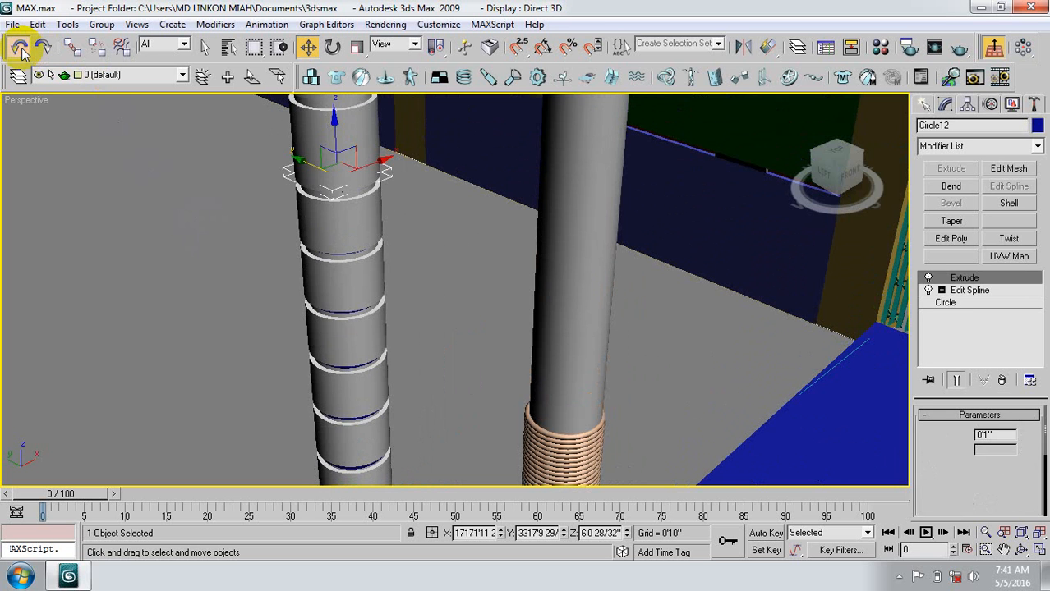
click(20, 48)
Try cloning the third groove's ring upward as seven copies in the perspective view, and undo the clone.
middle_drag(277, 301, 273, 290)
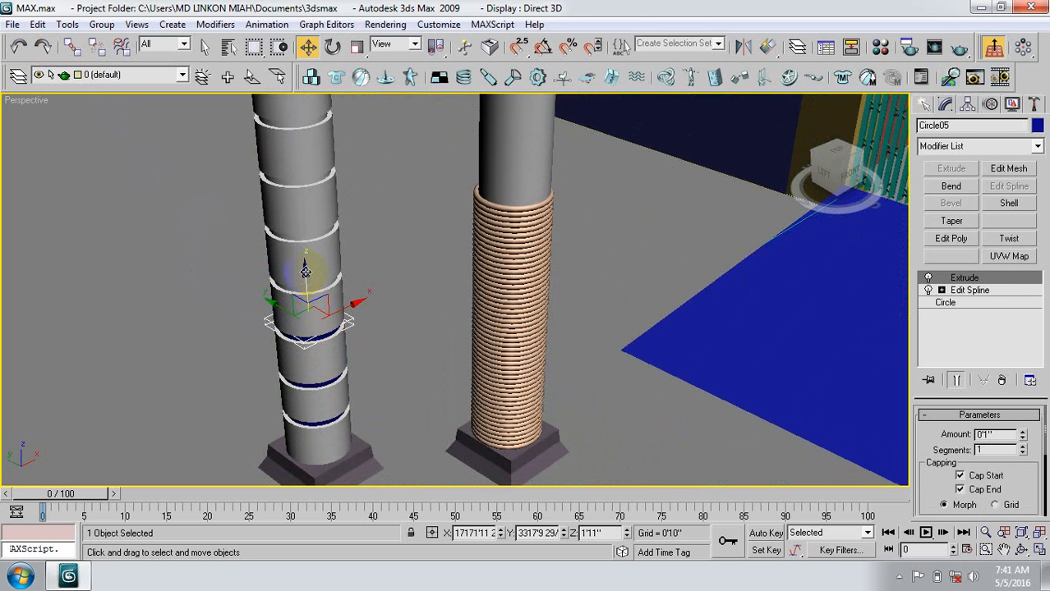
shift+drag(305, 271, 310, 223)
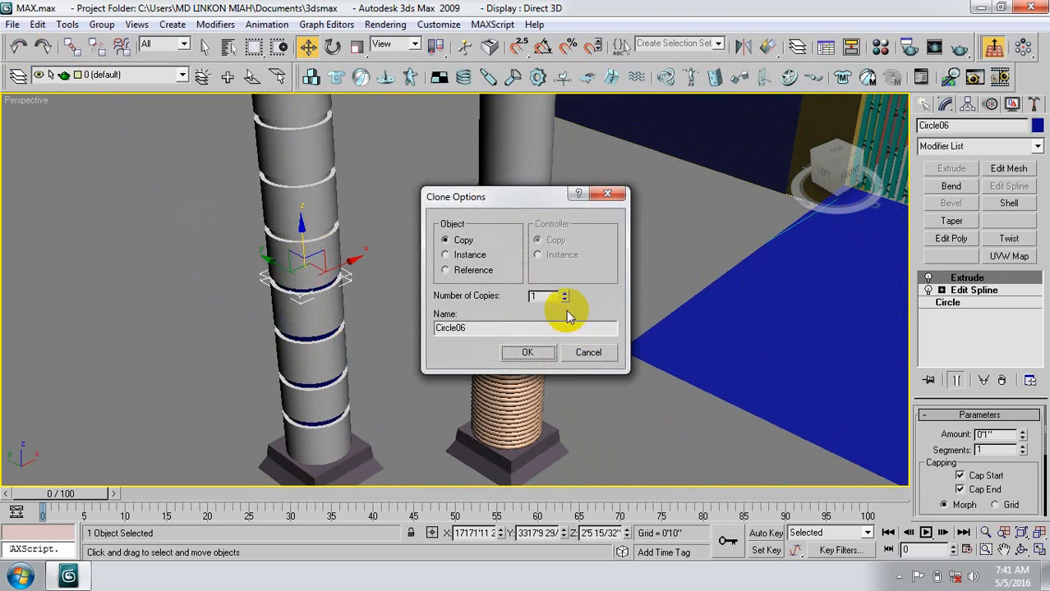
text(50)
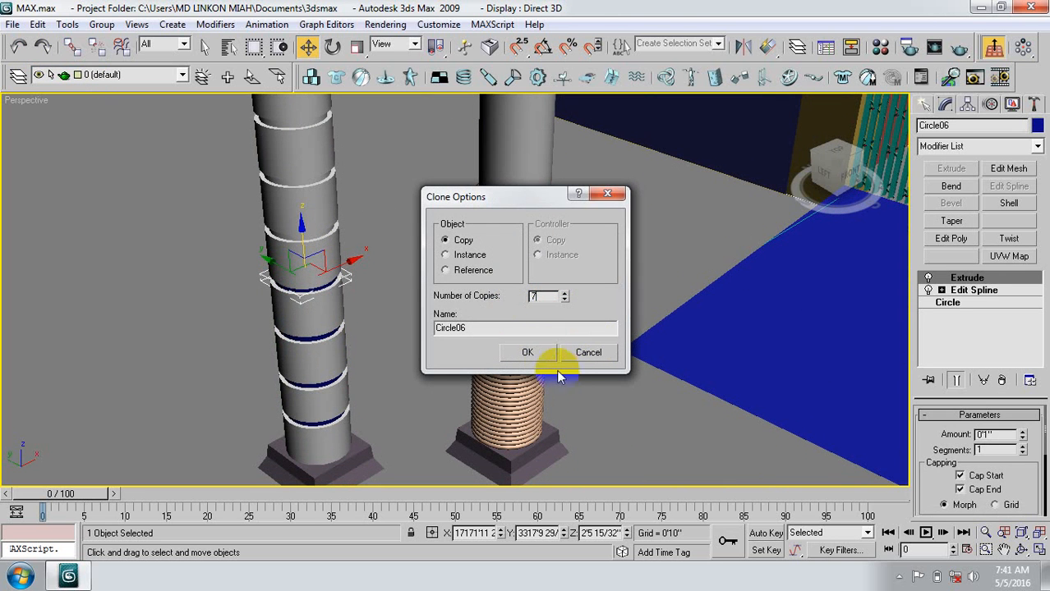
click(527, 353)
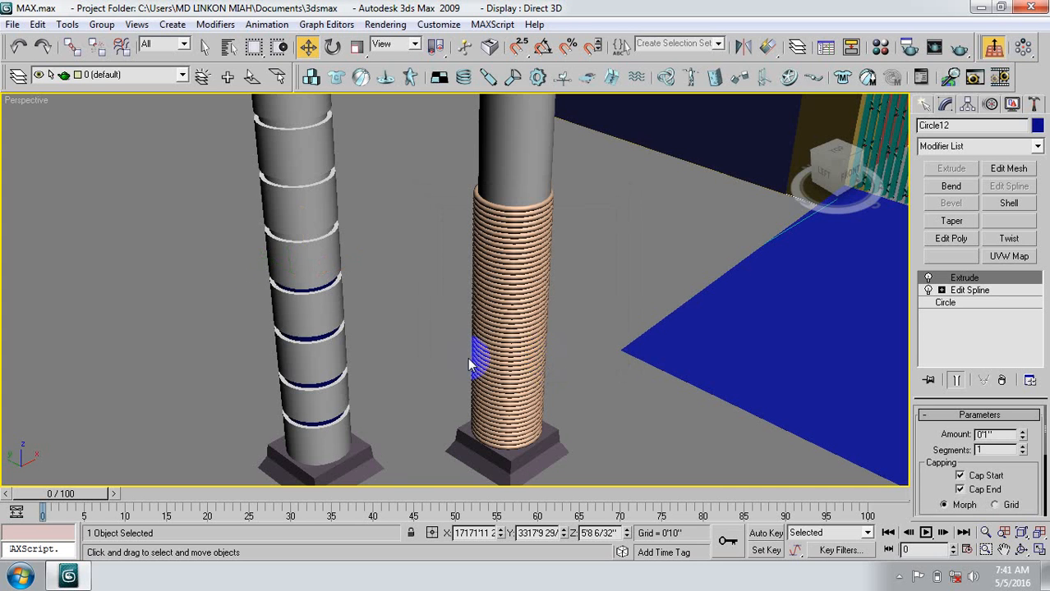
click(19, 49)
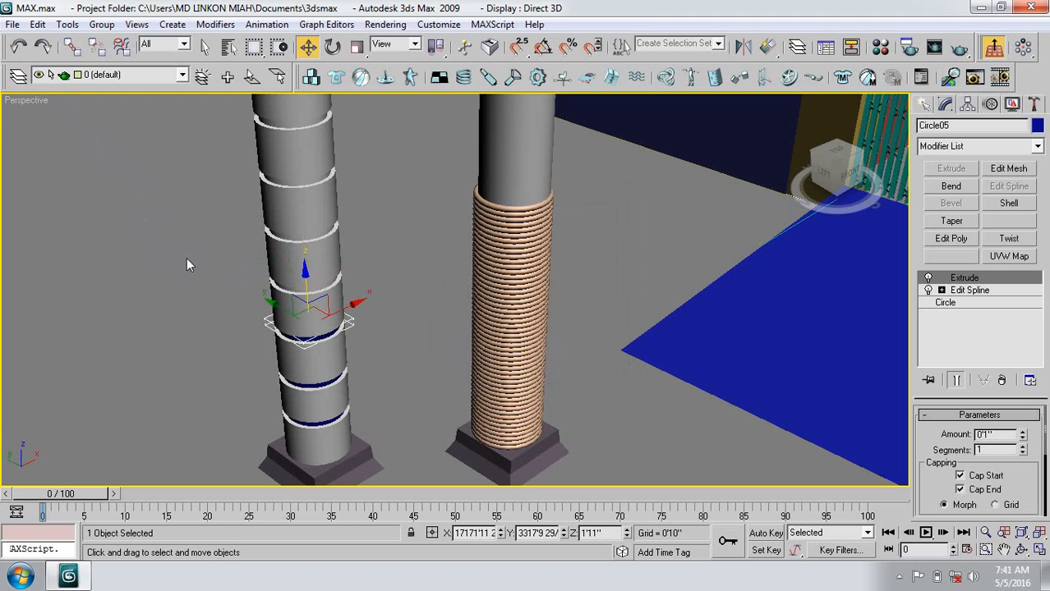
In the left view, clone the third groove's ring upward as one copy into the fourth groove of the grooved column.
key(l)
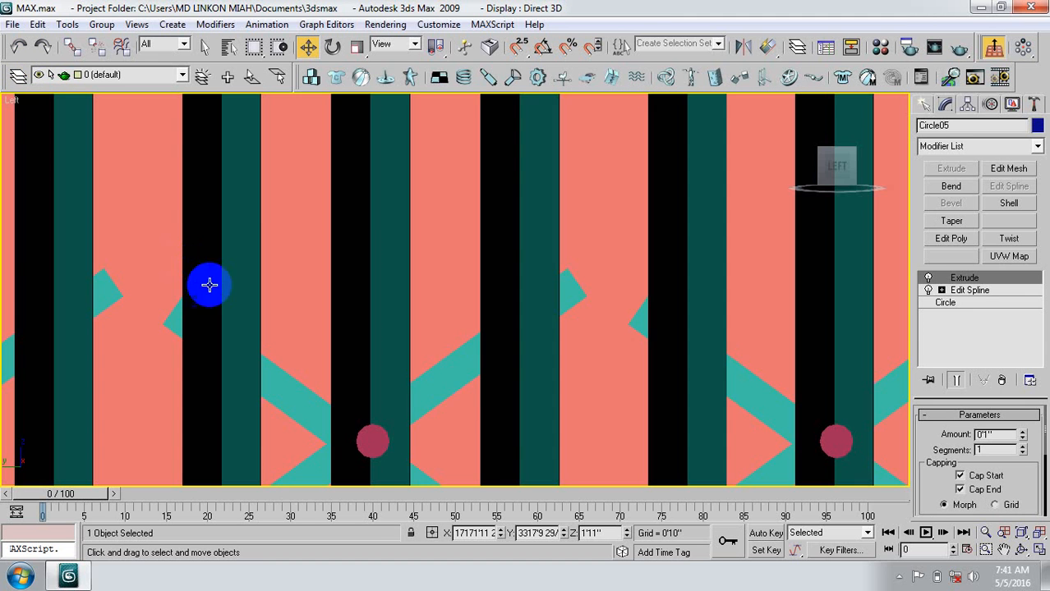
key(z)
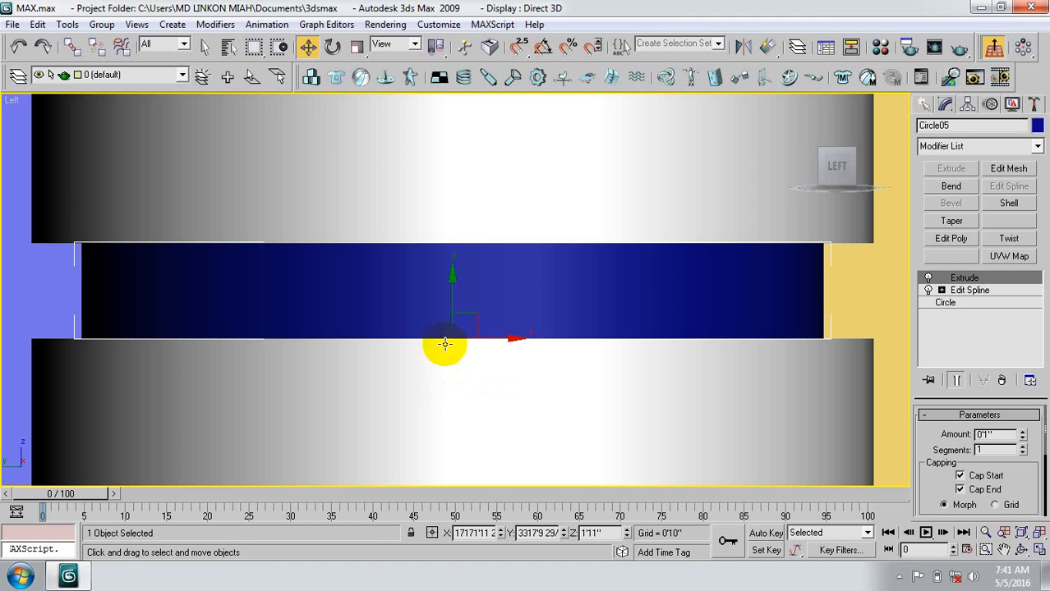
middle_drag(445, 347, 431, 414)
scroll(431, 396, down, 2)
middle_drag(436, 338, 418, 417)
scroll(417, 417, down, 3)
middle_drag(428, 369, 410, 438)
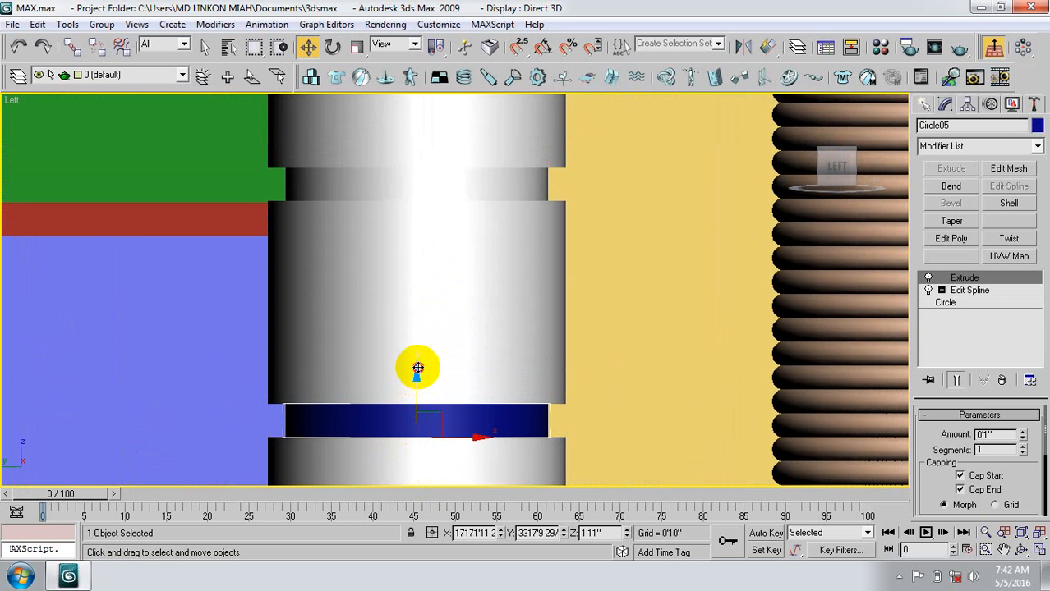
shift+drag(415, 368, 404, 135)
click(529, 352)
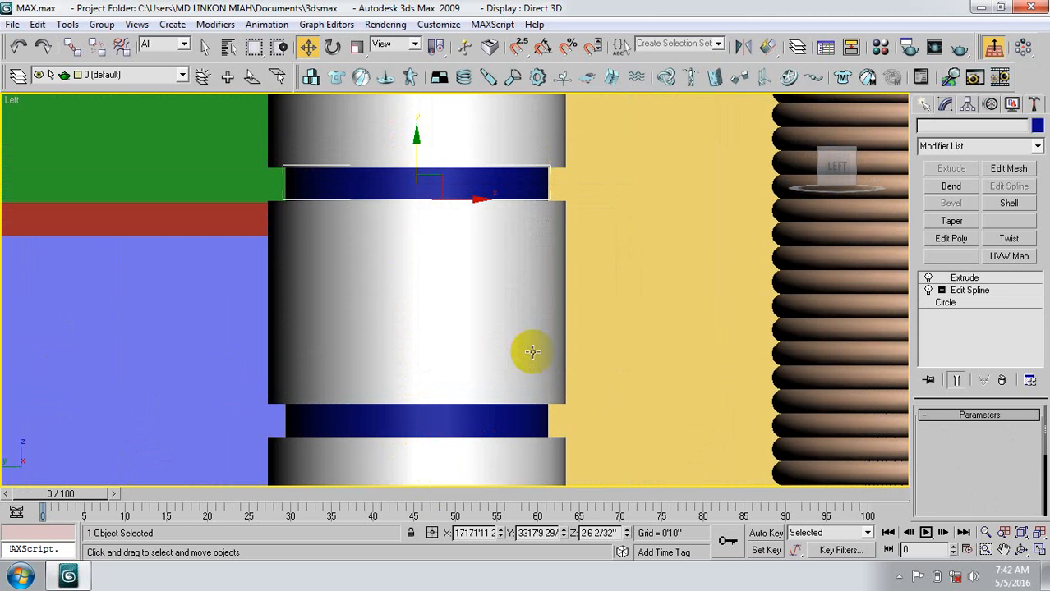
Clone the fourth groove's ring as one copy into the fifth groove and align the copy vertically with that groove.
middle_drag(434, 218, 410, 457)
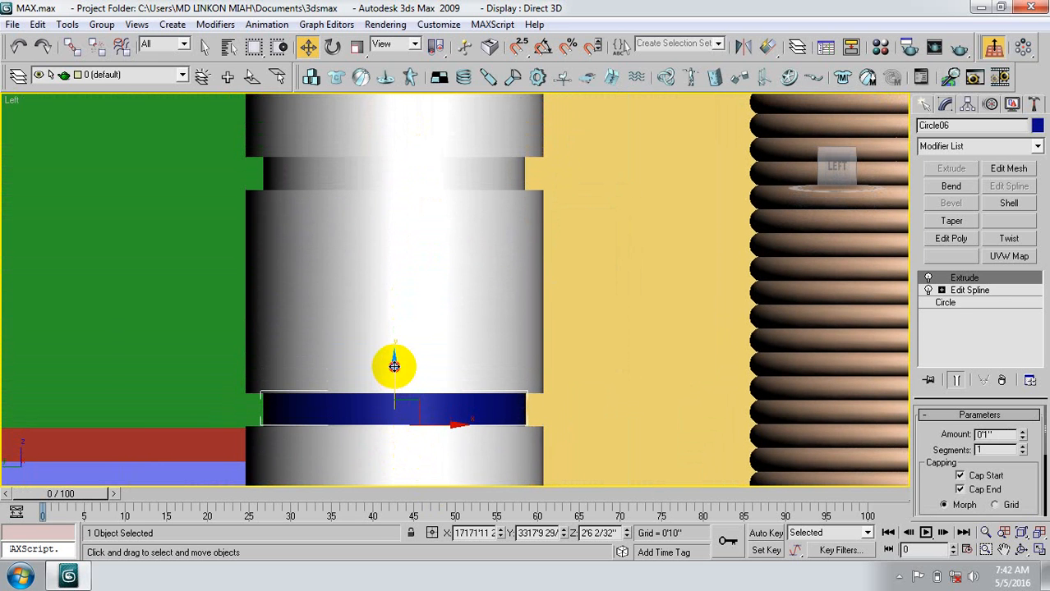
shift+drag(395, 372, 389, 152)
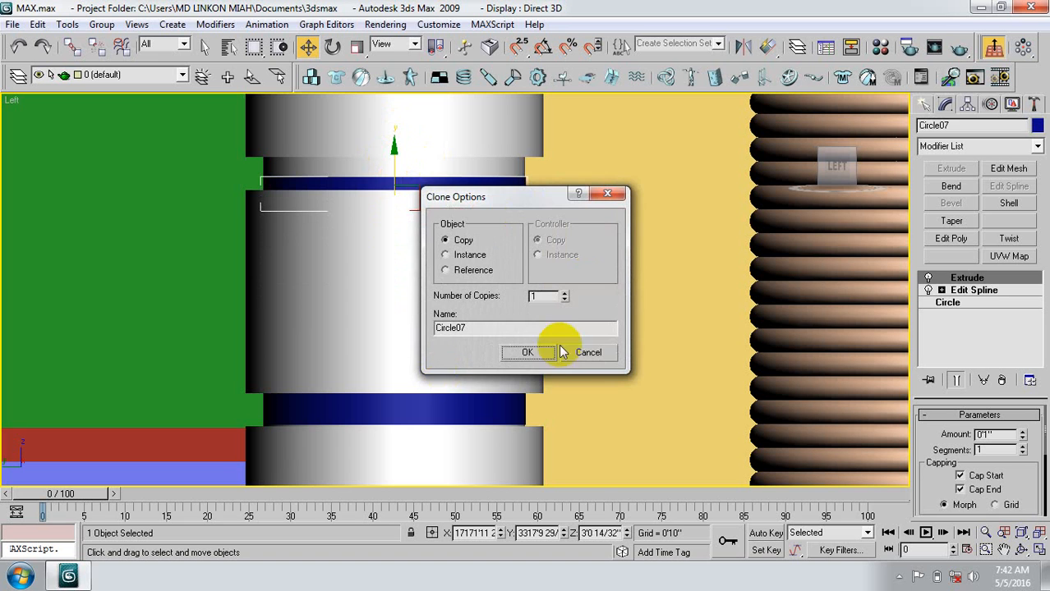
click(529, 353)
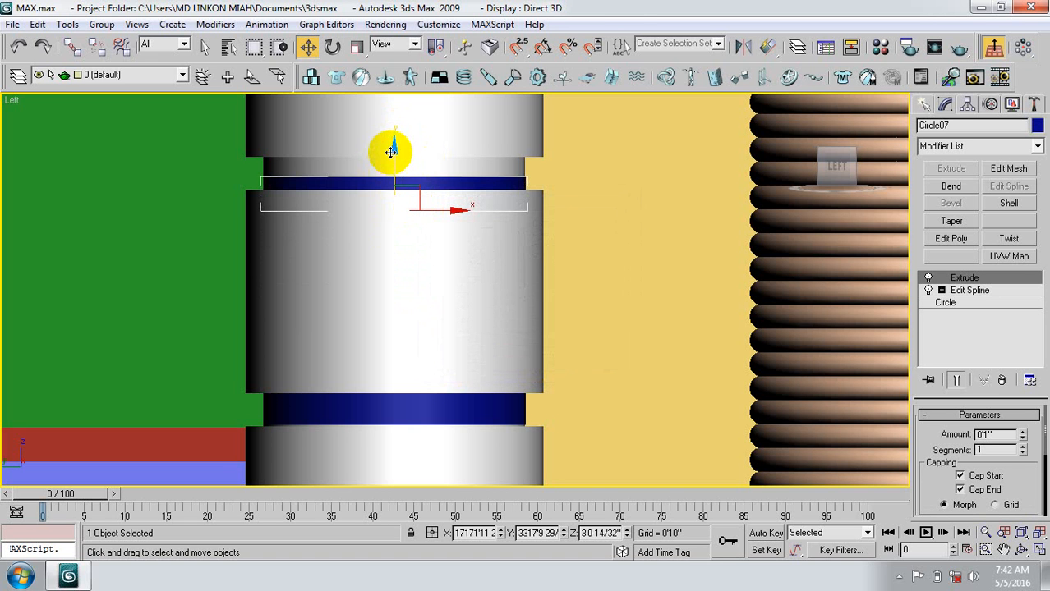
drag(395, 148, 392, 129)
scroll(412, 195, down, 4)
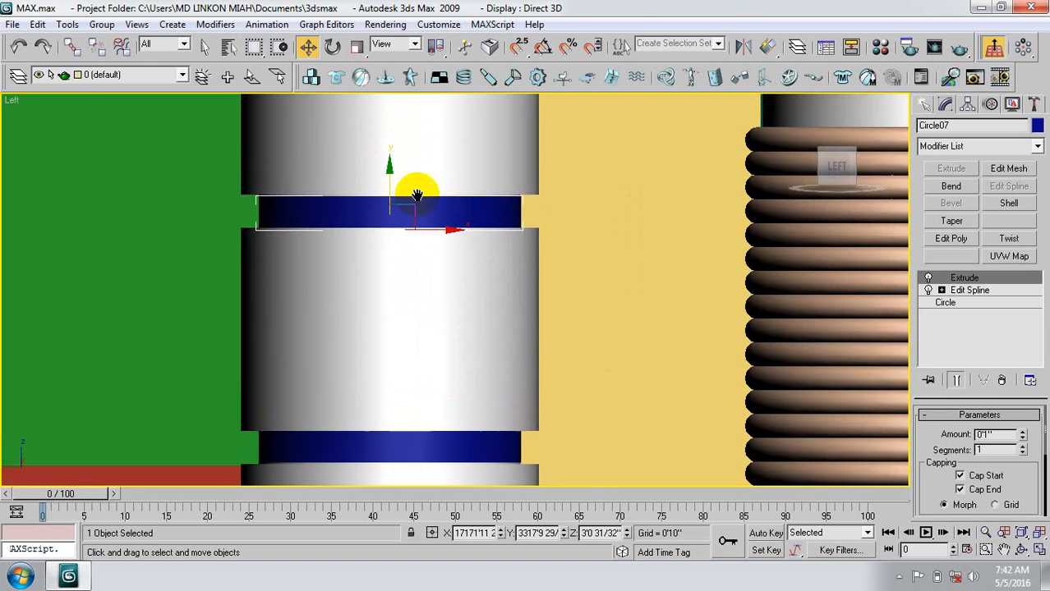
scroll(408, 269, down, 6)
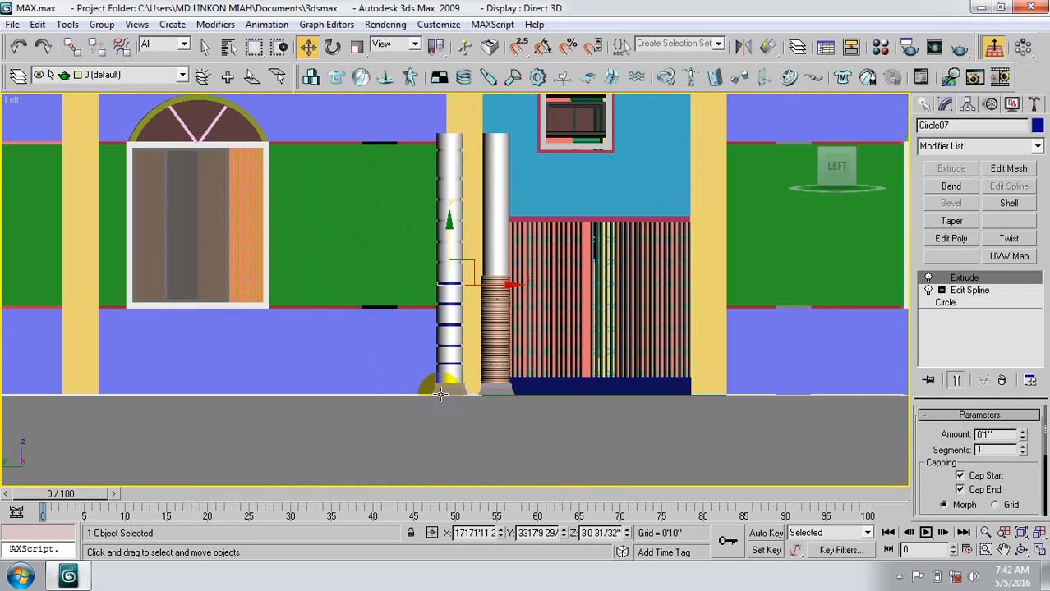
Save the scene, and save it again on the Desktop under the file name porch.
click(18, 9)
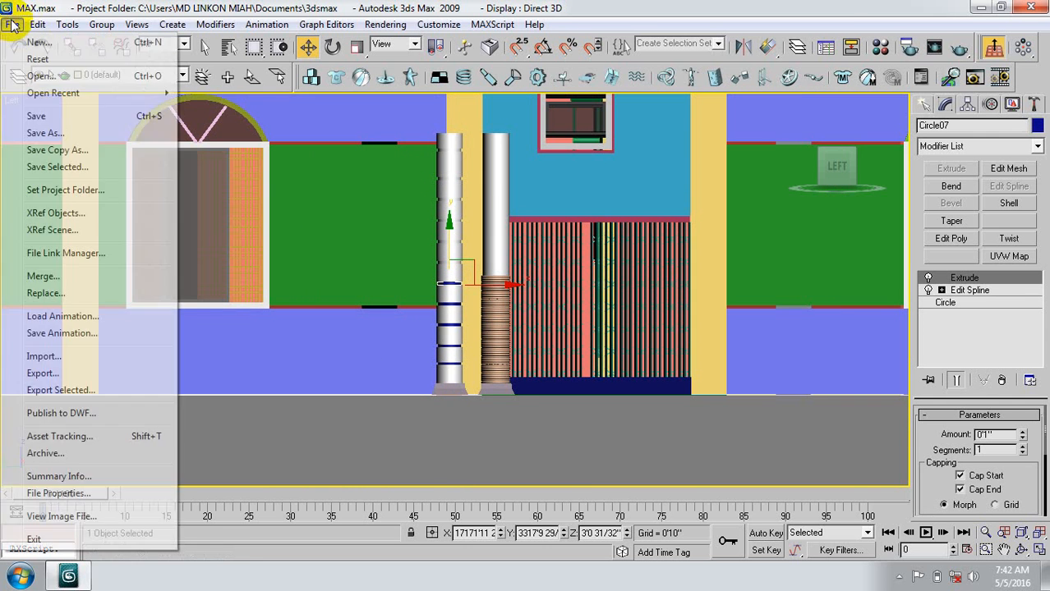
click(37, 114)
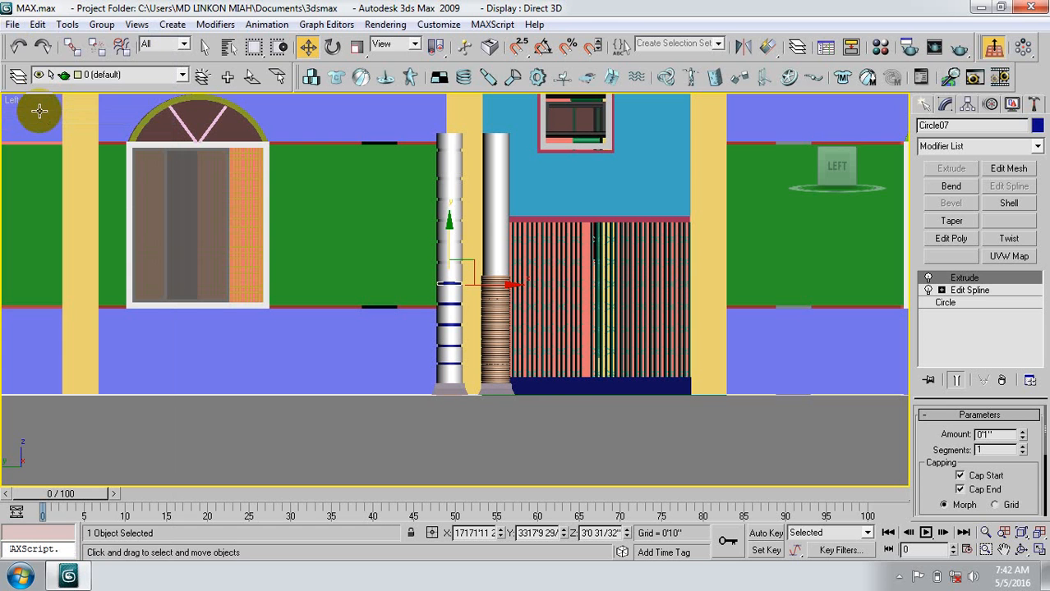
click(13, 25)
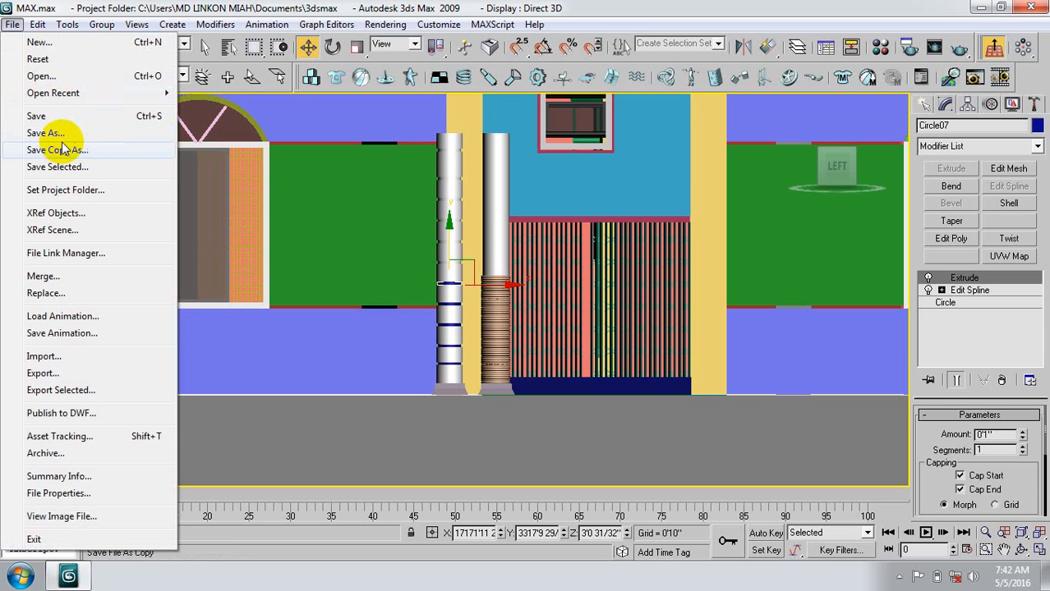
click(52, 136)
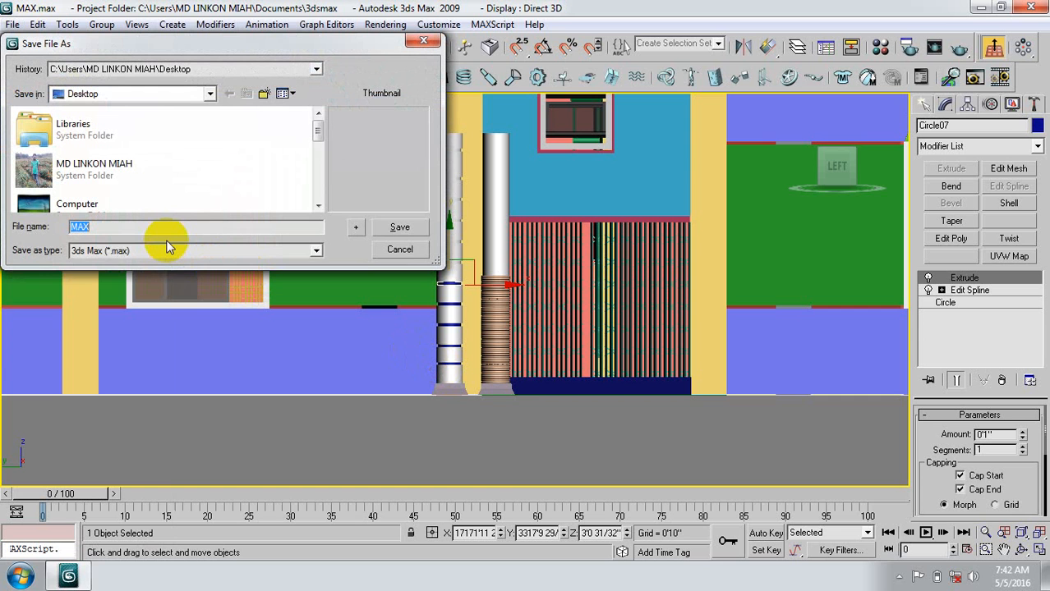
text(porch)
click(401, 226)
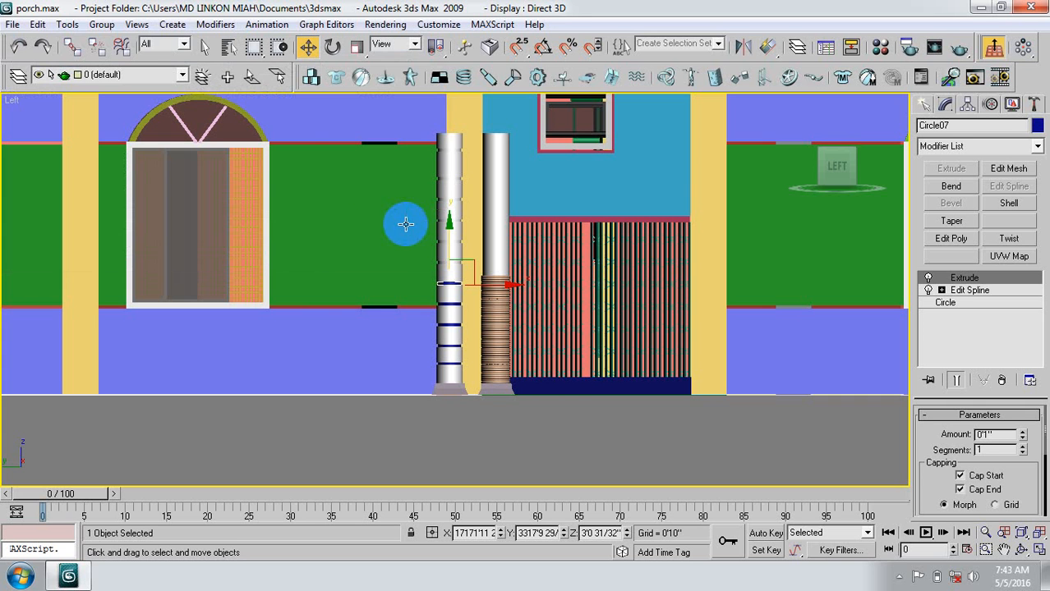
In the top view, delete the roof slab and the building parts in the north-east of the plan.
click(364, 206)
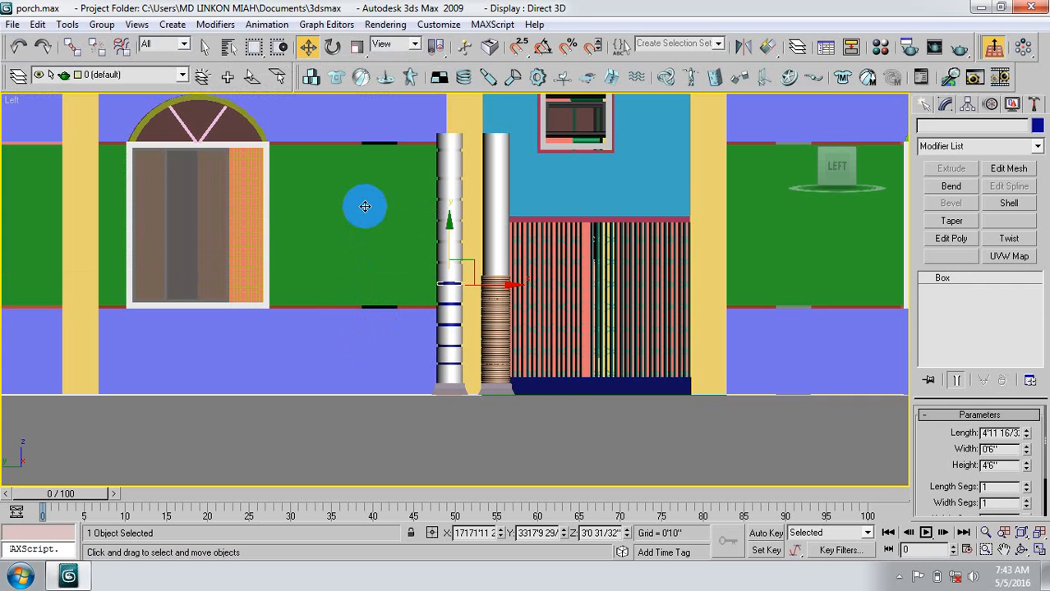
key(t)
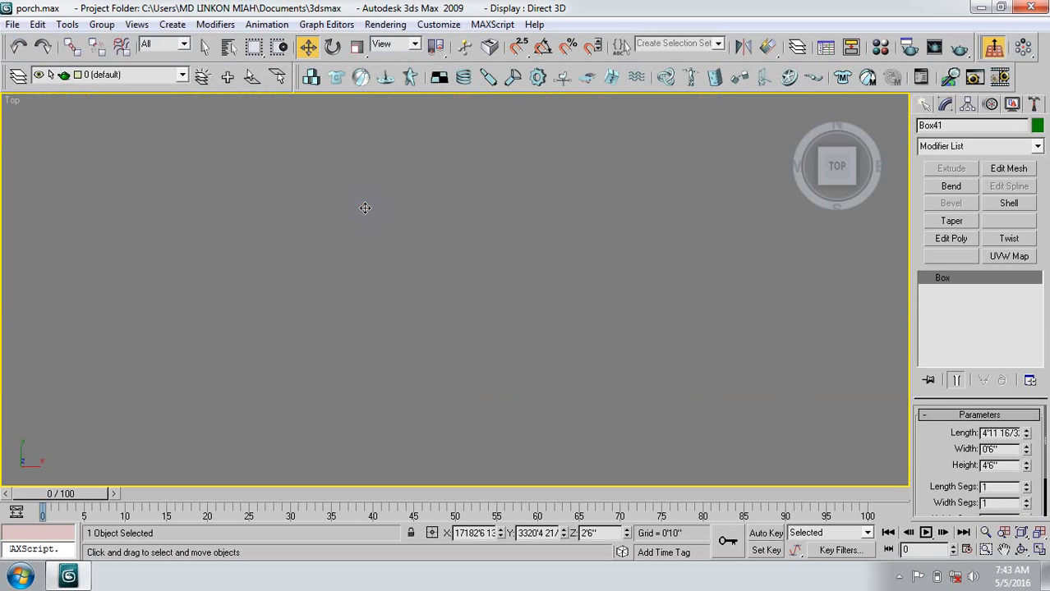
key(z)
mouse_move(510, 306)
middle_down()
mouse_move(368, 315)
mouse_move(382, 331)
mouse_move(514, 373)
mouse_move(378, 389)
middle_up()
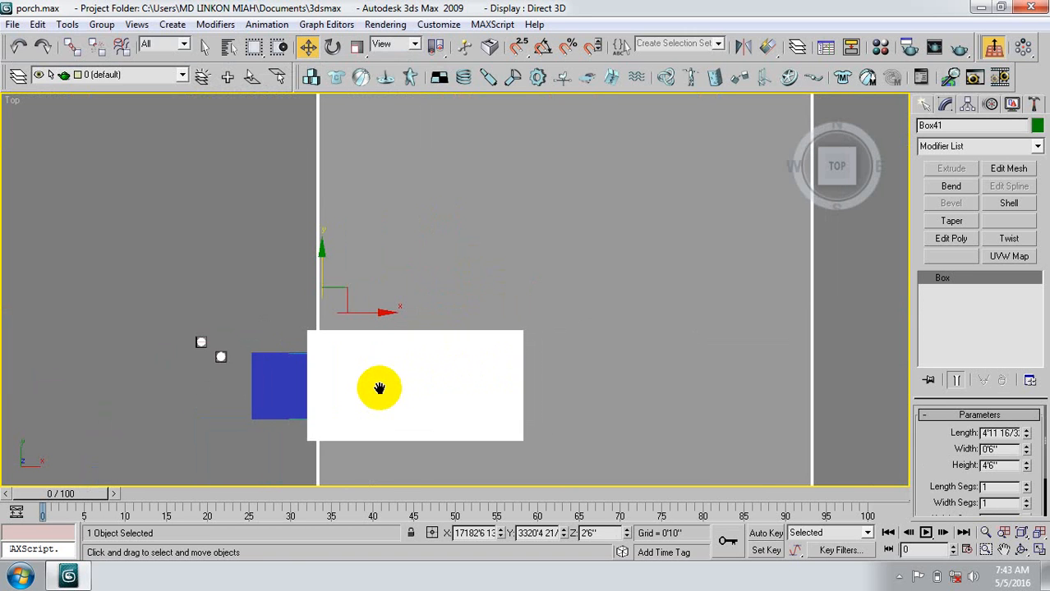
scroll(378, 388, down, 2)
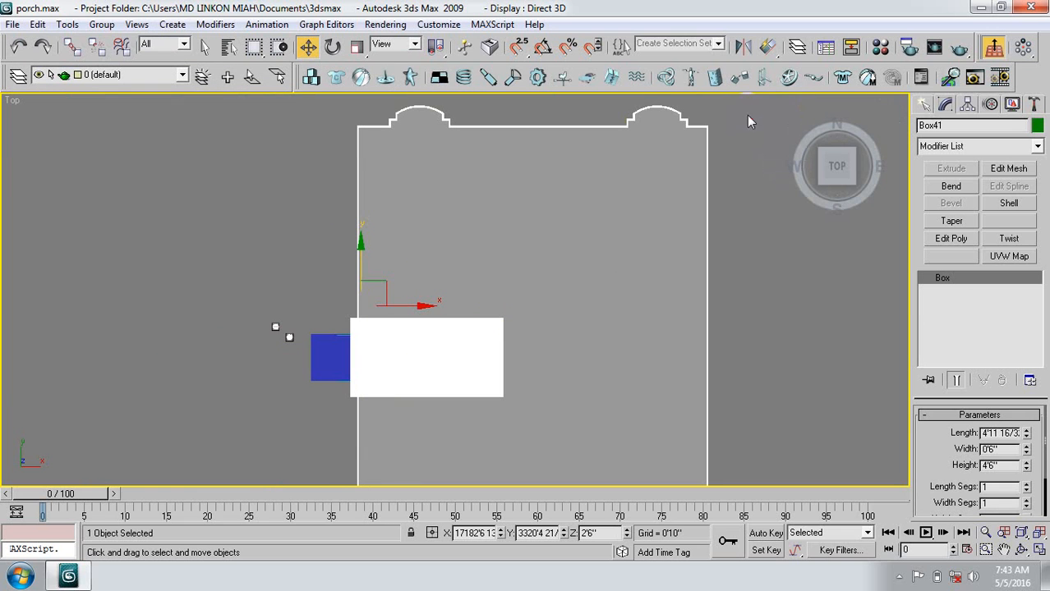
drag(747, 115, 535, 449)
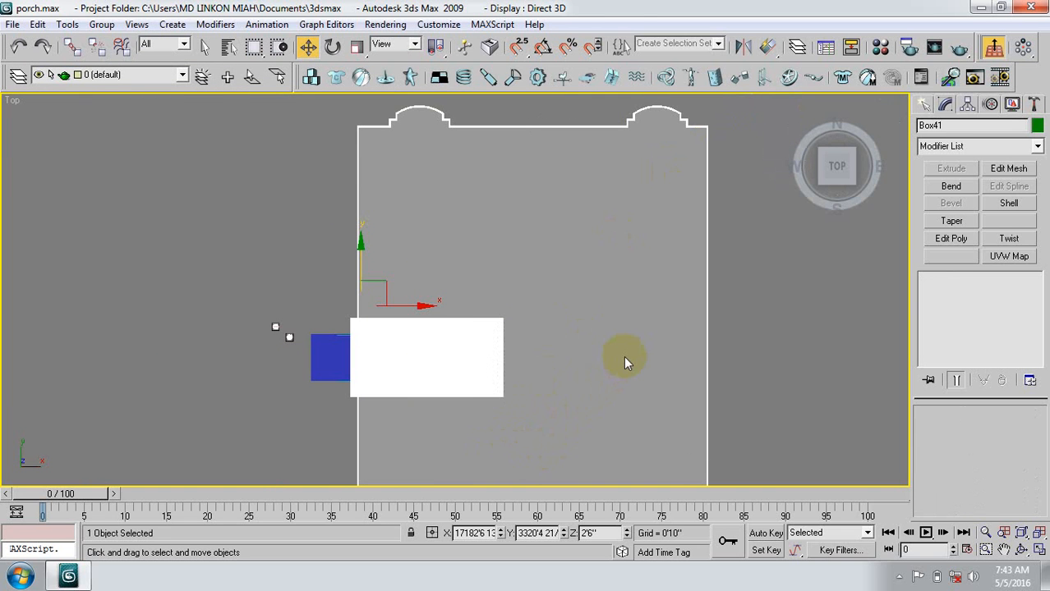
key(ctrl+a)
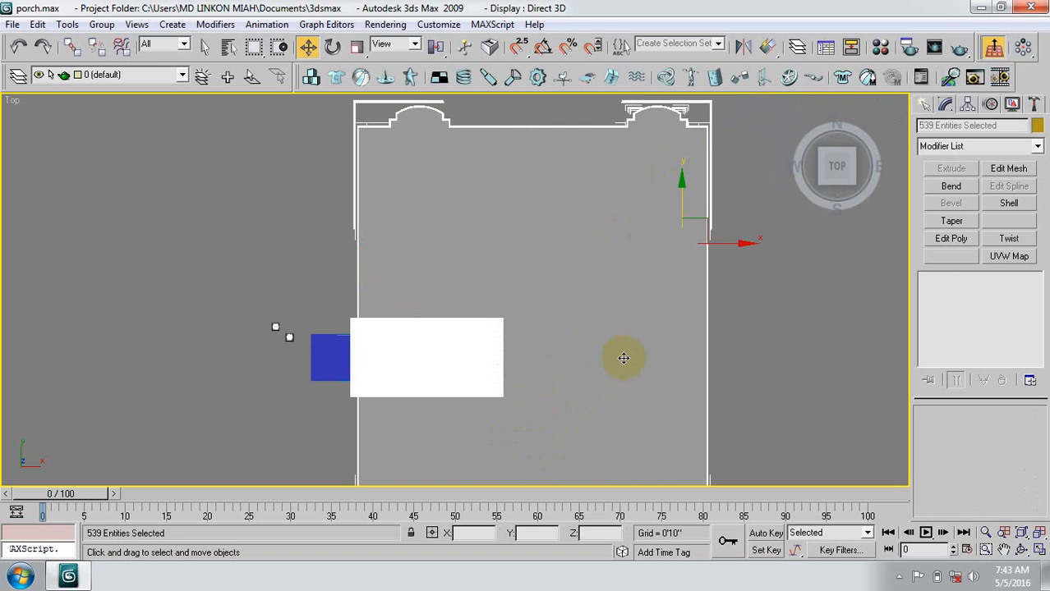
click(579, 359)
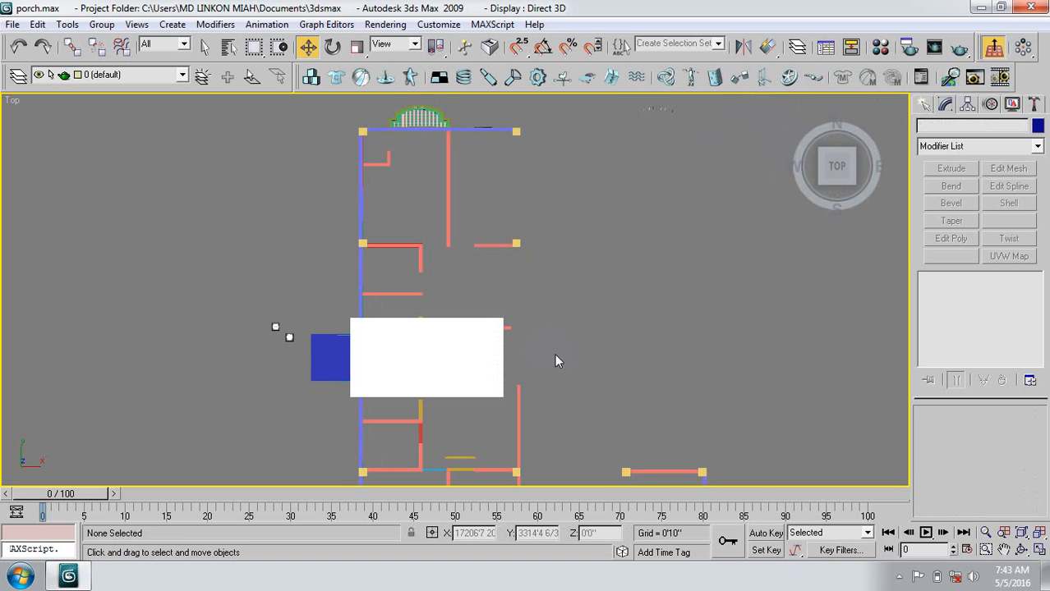
middle_drag(544, 328, 509, 237)
scroll(510, 289, down, 3)
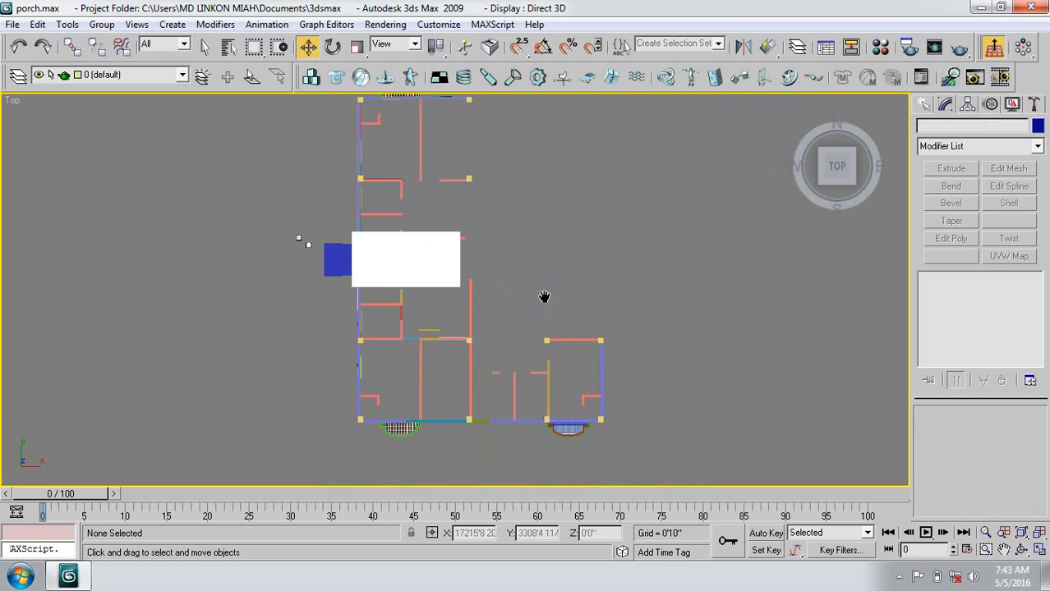
middle_drag(578, 172, 574, 189)
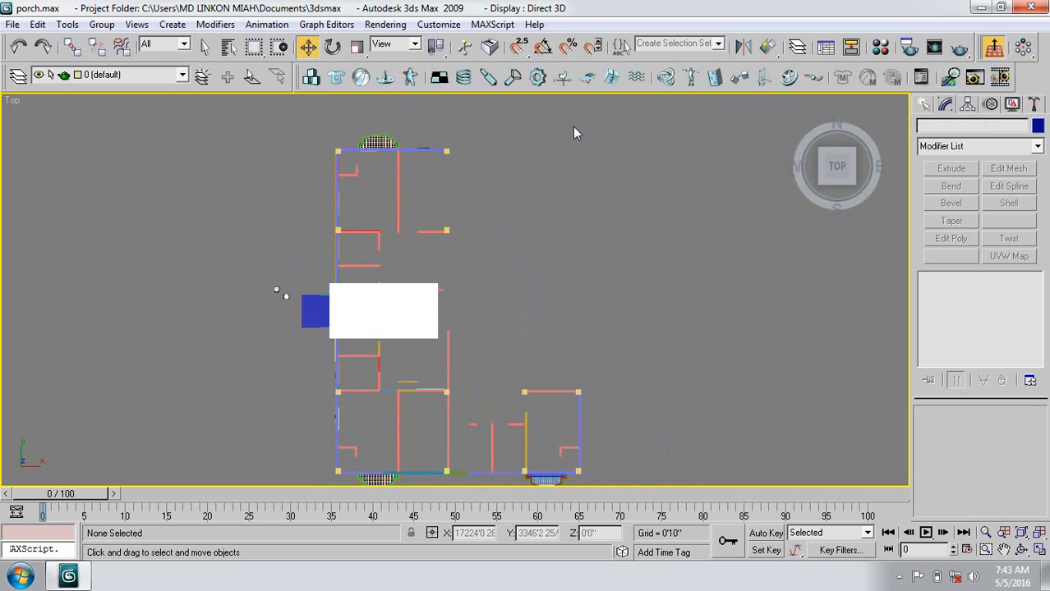
drag(574, 131, 325, 396)
middle_drag(529, 286, 528, 276)
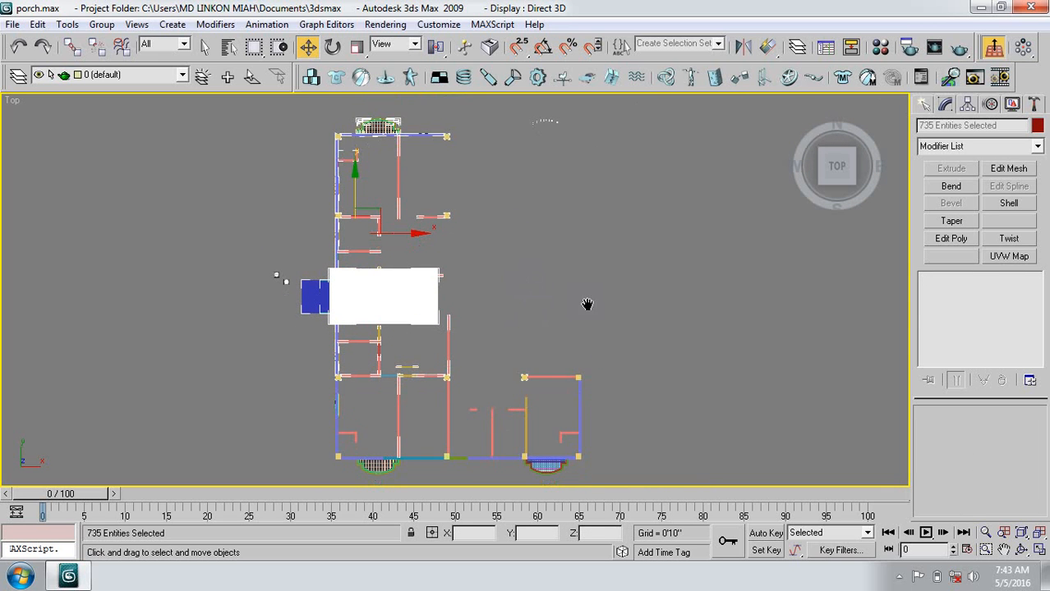
middle_drag(656, 388, 660, 316)
drag(664, 276, 312, 402)
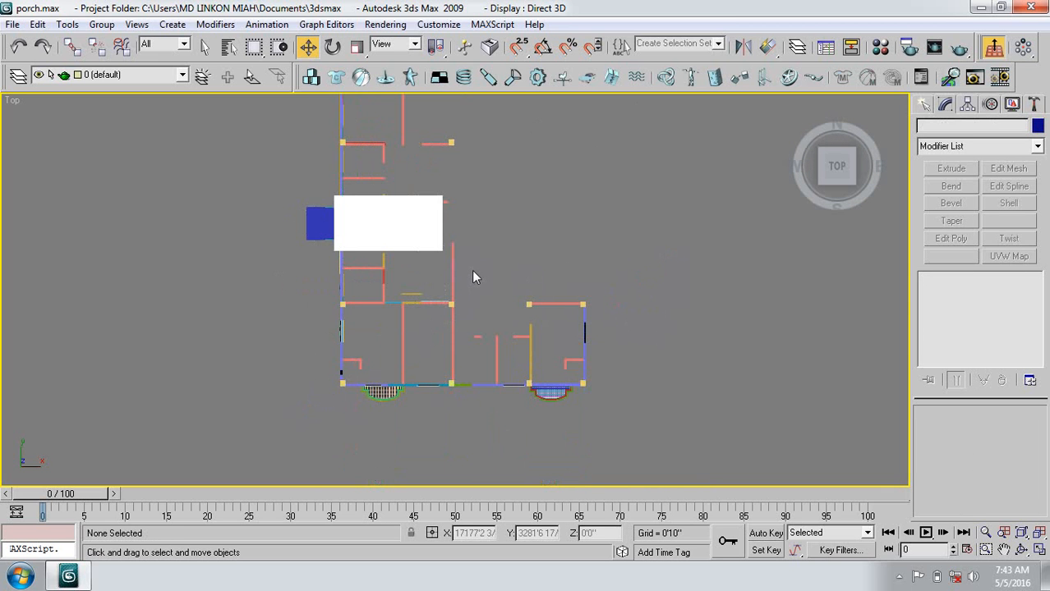
key(ctrl+a)
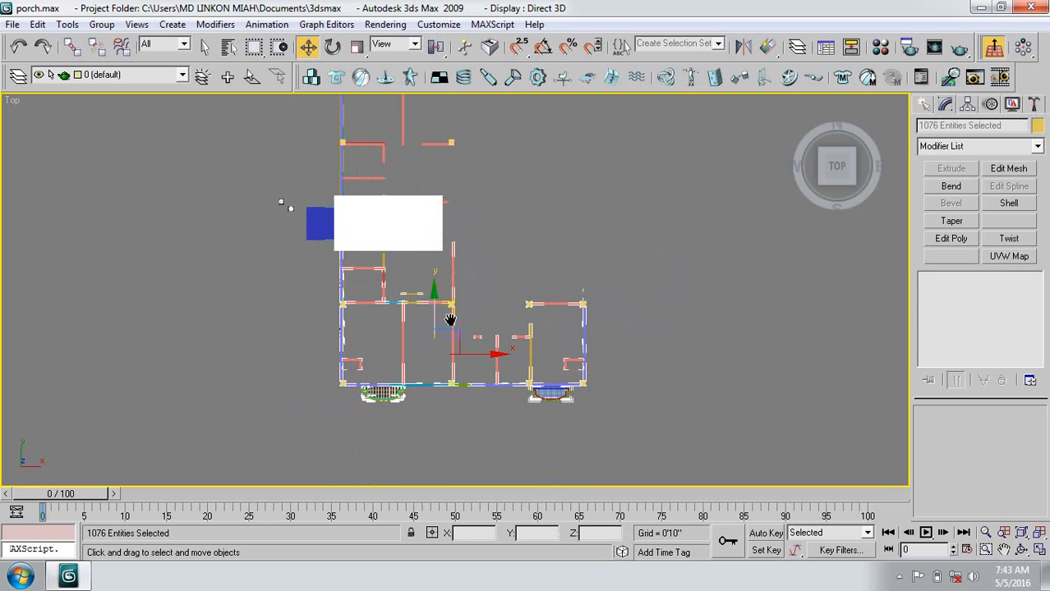
Select and delete the building's northern wing, including its walls, columns and bay window, north of the white entrance block.
middle_drag(447, 352, 471, 190)
drag(385, 313, 301, 367)
click(372, 263)
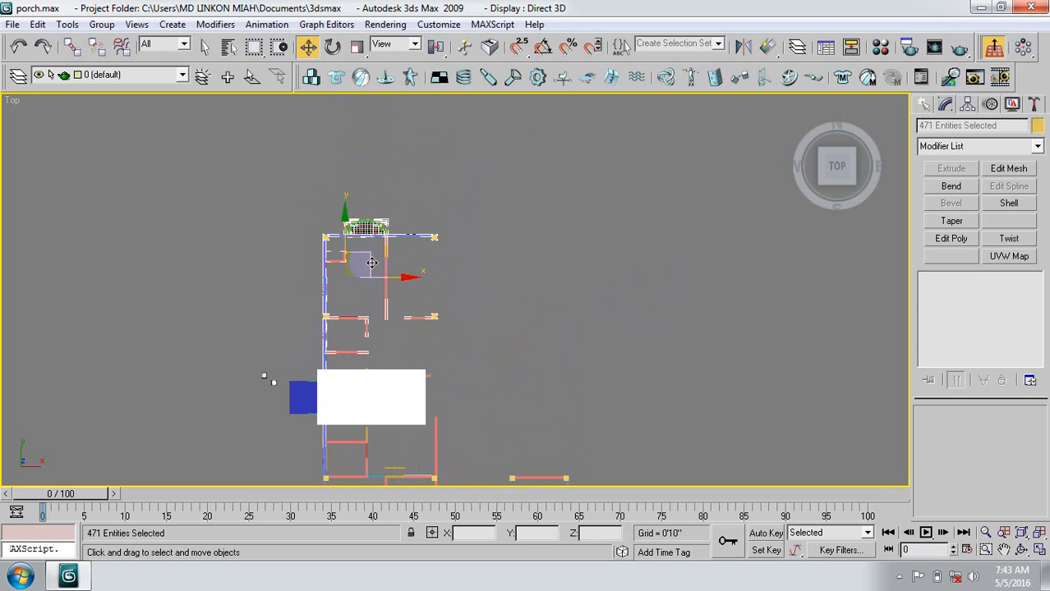
key(Delete)
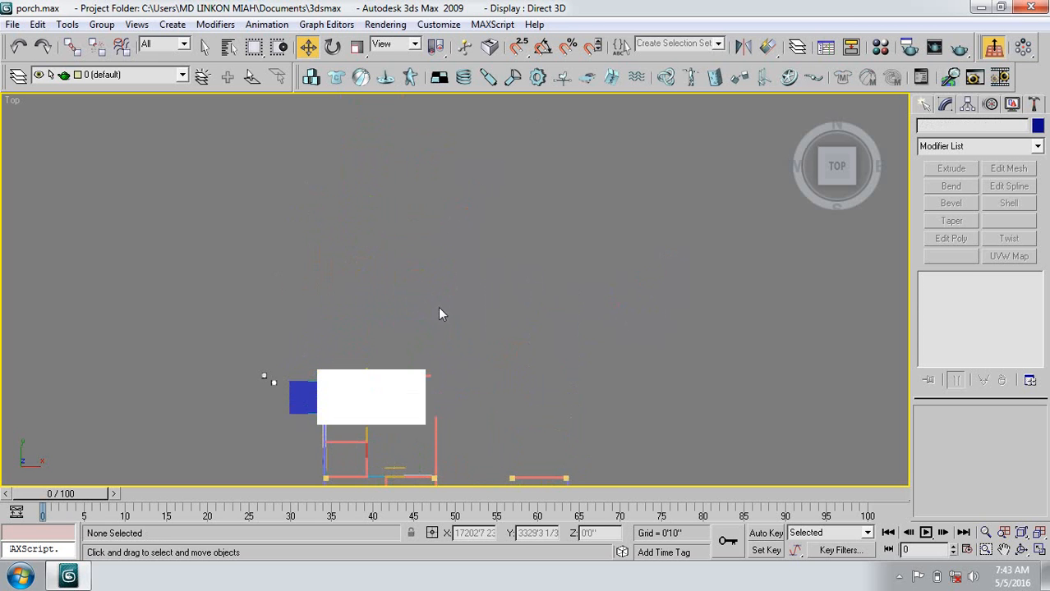
Delete the remaining southern wing, keeping the entrance block, blue slab and two round columns, and save the file.
middle_drag(440, 312, 437, 152)
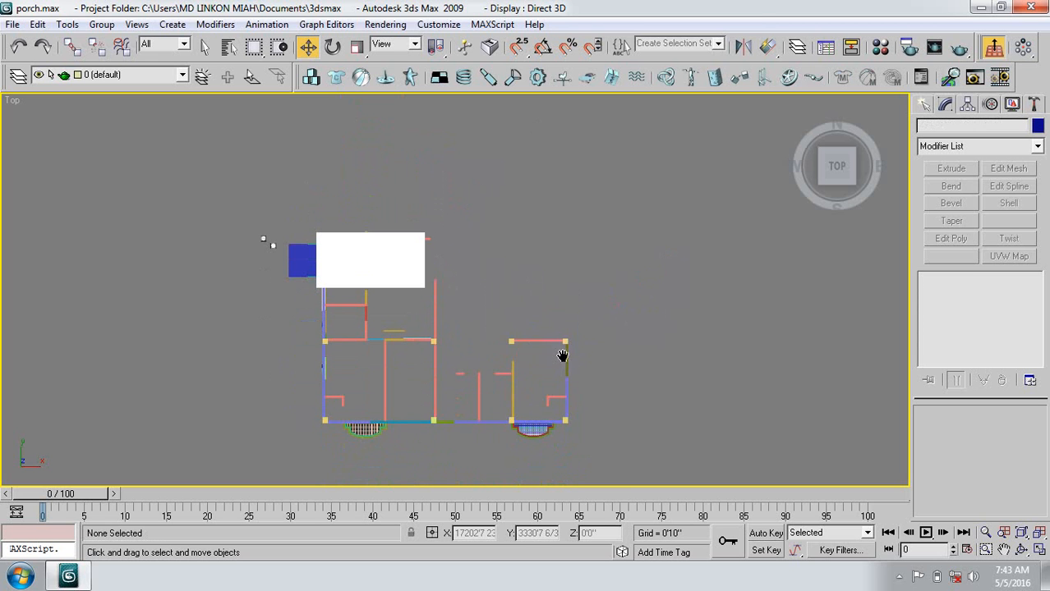
drag(644, 307, 303, 452)
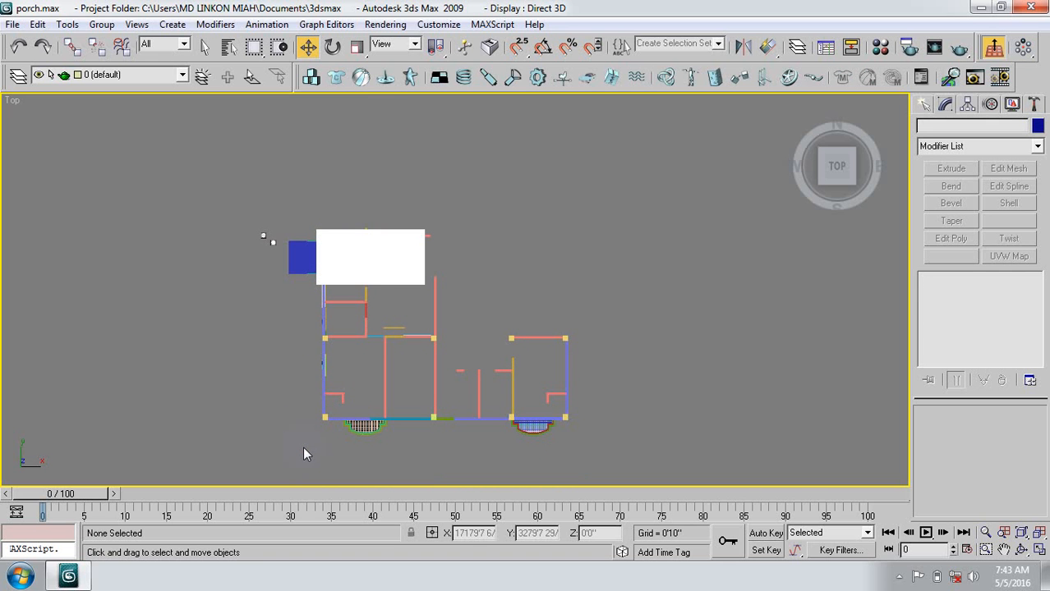
click(12, 23)
click(36, 115)
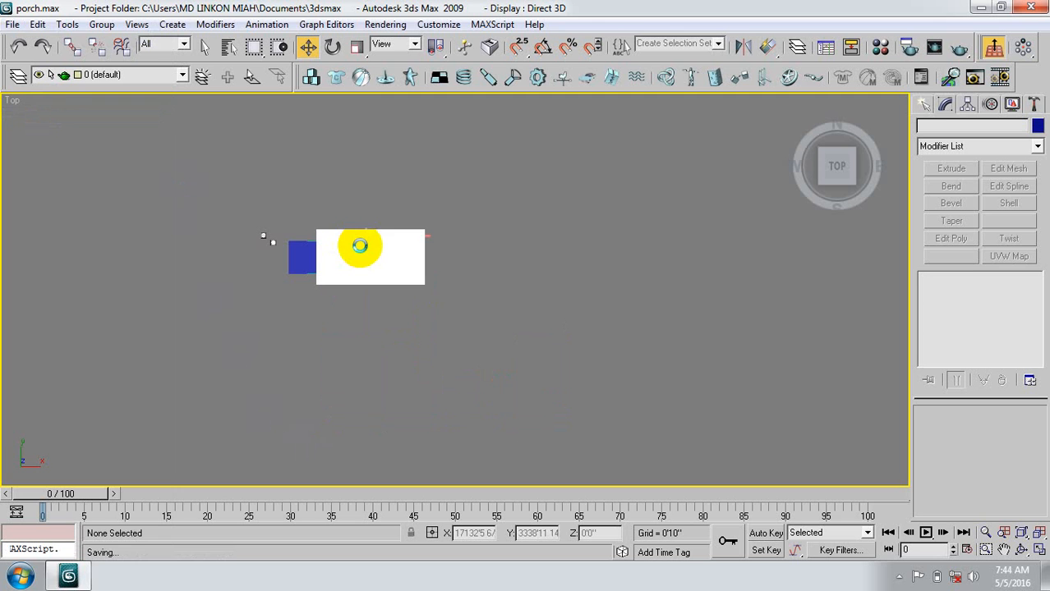
Frame both round columns and the entrance slab in the perspective view, and clear the selection.
click(272, 243)
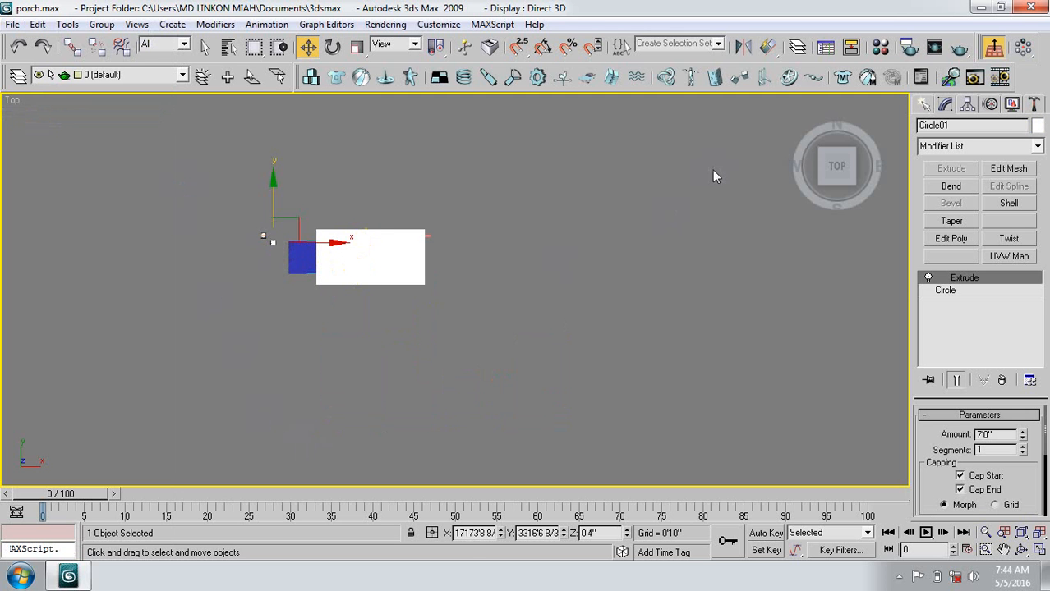
click(792, 105)
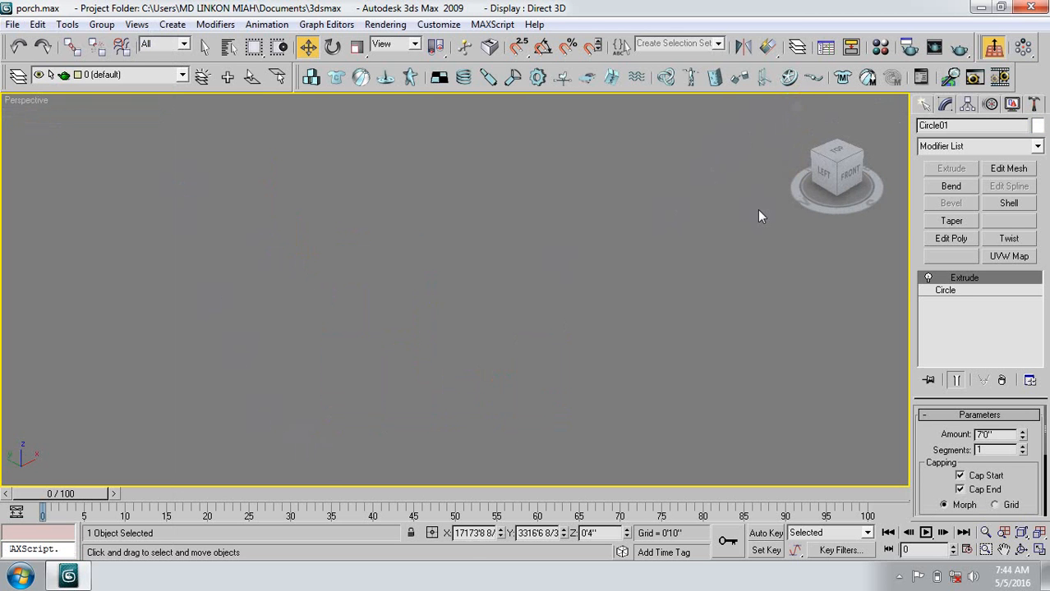
key(z)
scroll(531, 368, down, 5)
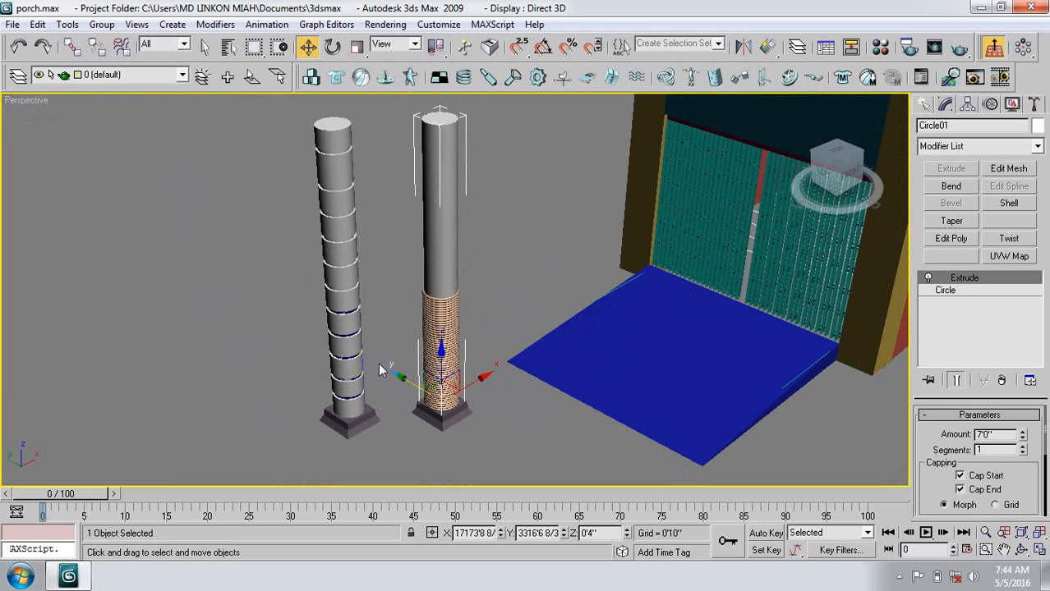
click(289, 352)
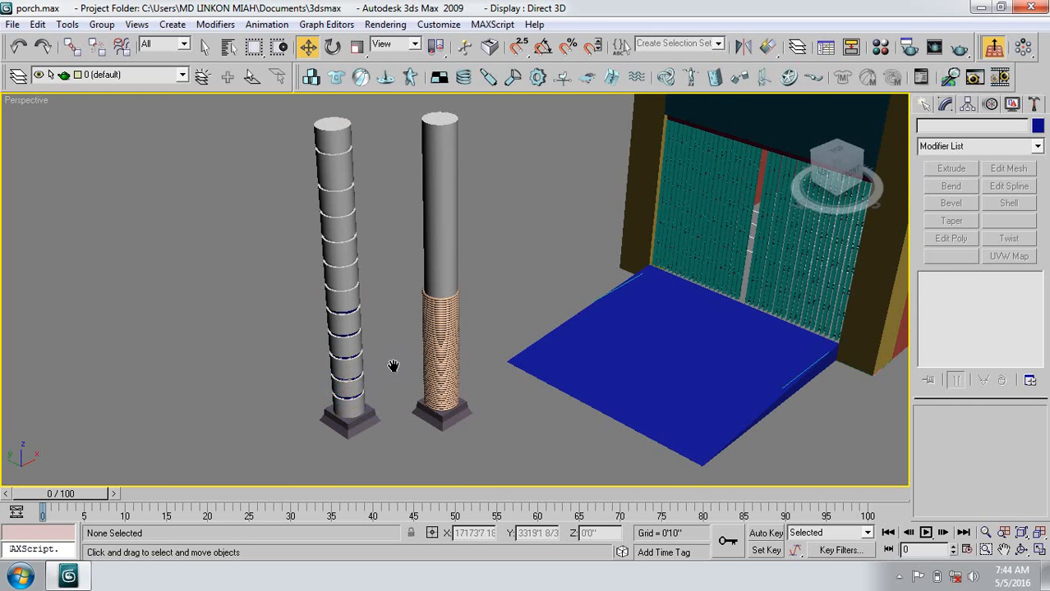
Draw a circle with a radius of about 0'8 19/32" on the ground beside the ringed column.
middle_drag(393, 365, 433, 352)
middle_drag(569, 295, 546, 327)
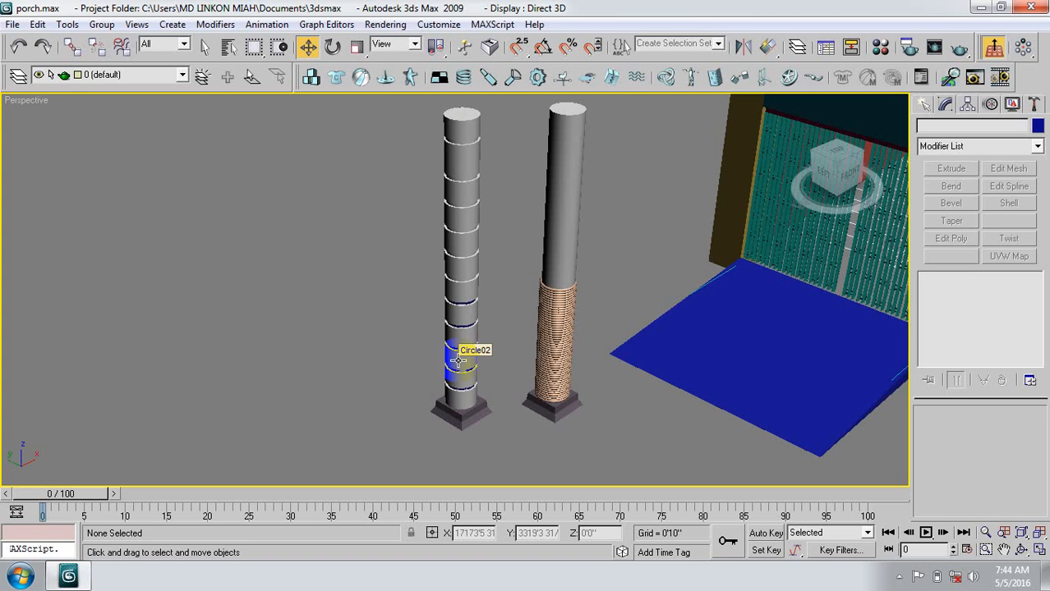
click(924, 104)
click(946, 130)
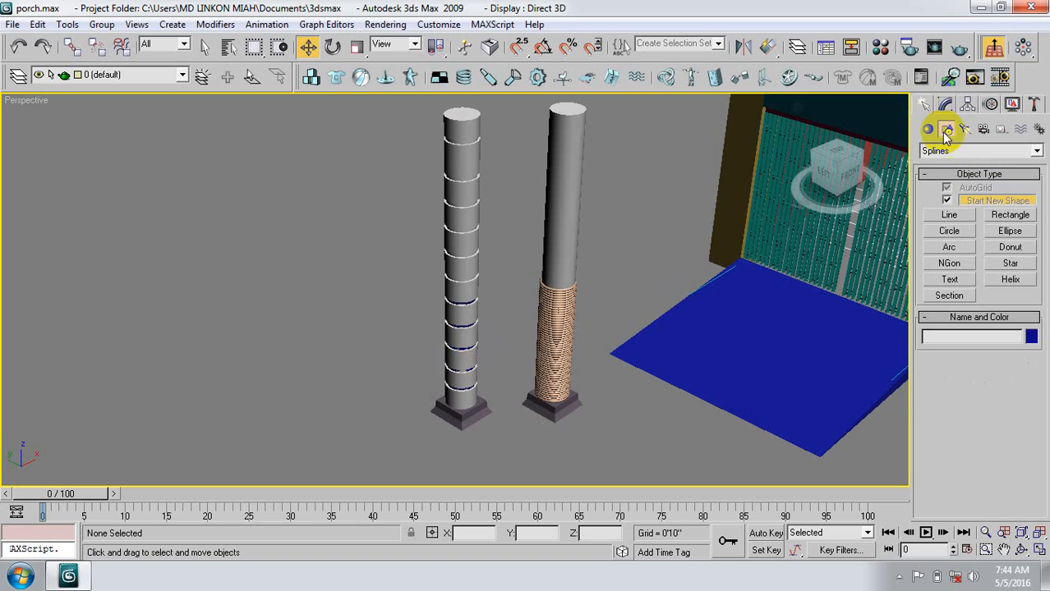
click(949, 231)
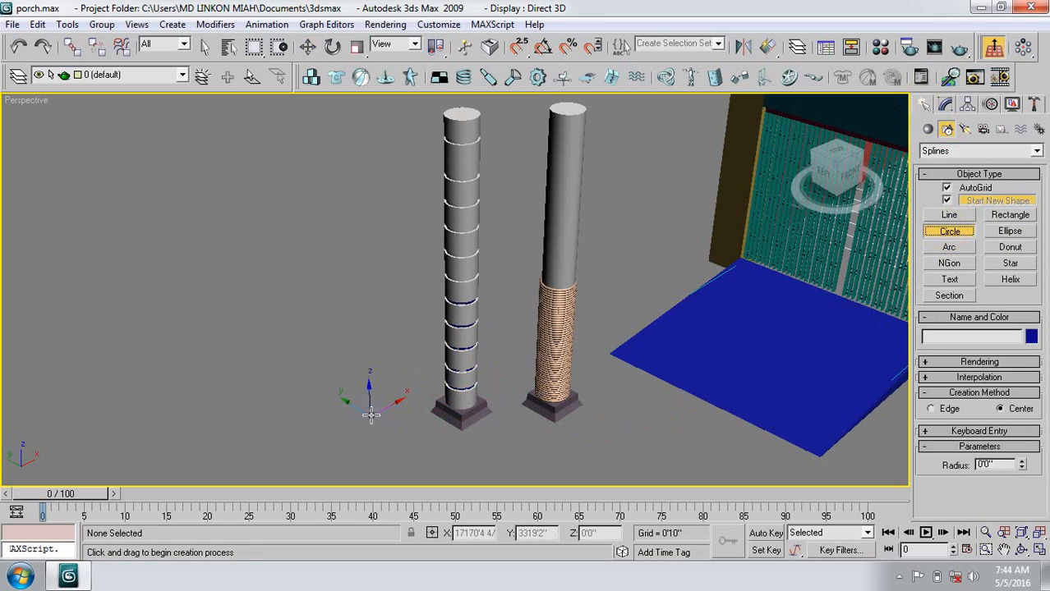
drag(371, 415, 380, 433)
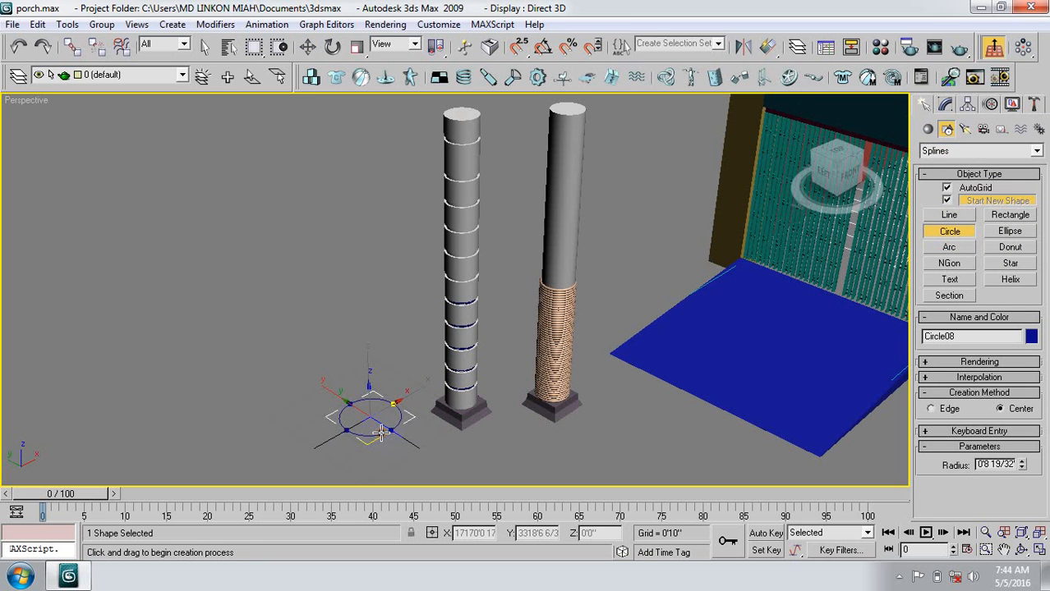
Apply the Bevel modifier to the new circle to form a round stepped base, and deselect it.
click(945, 104)
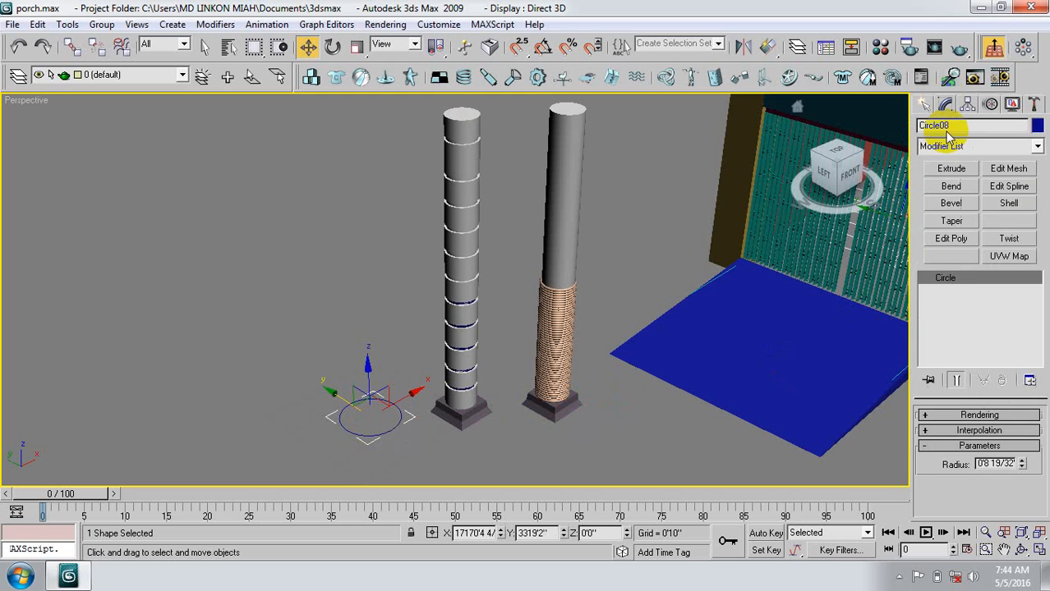
click(950, 205)
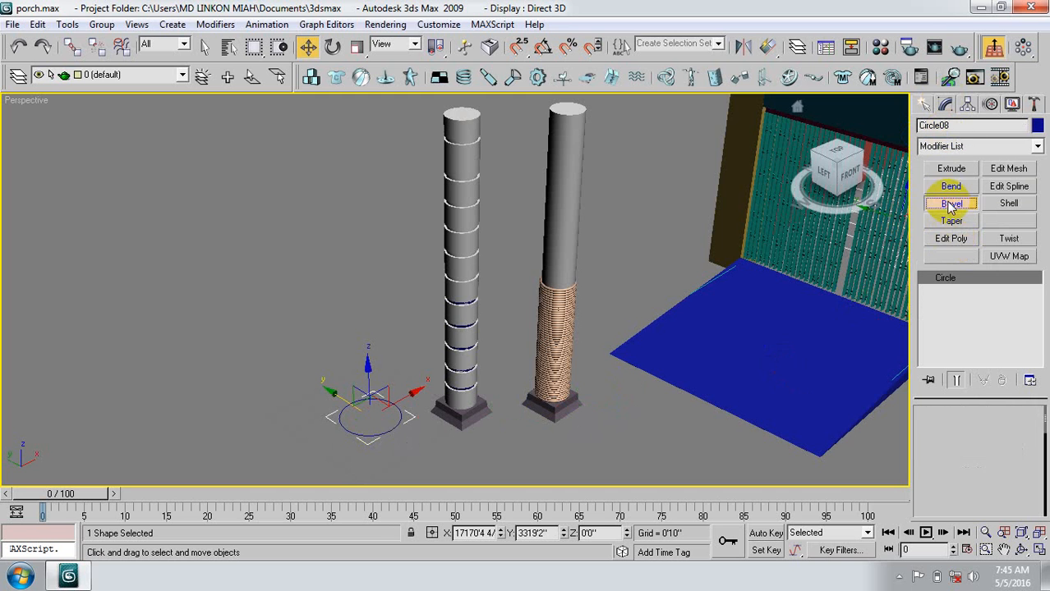
click(561, 447)
Delete the ringed column's square base and move the round base under that column in the top view.
click(481, 419)
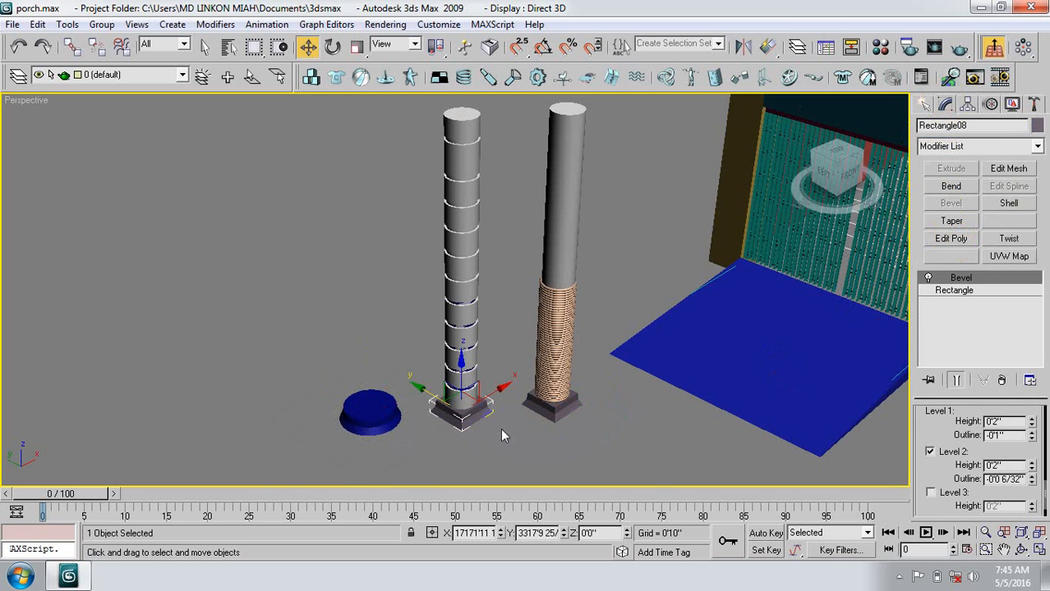
click(502, 435)
click(359, 410)
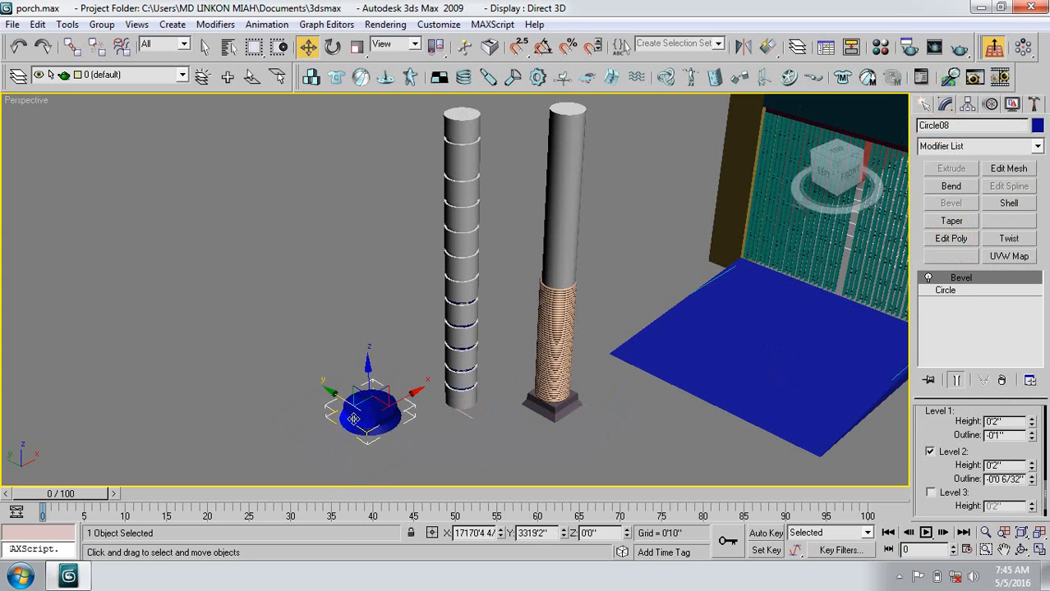
key(t)
key(z)
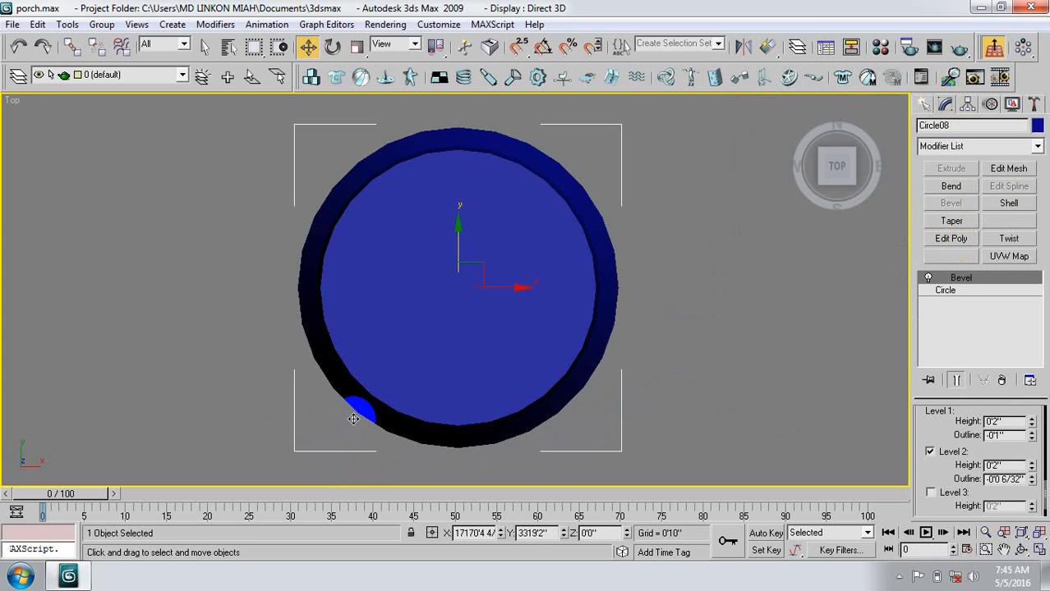
scroll(338, 393, down, 8)
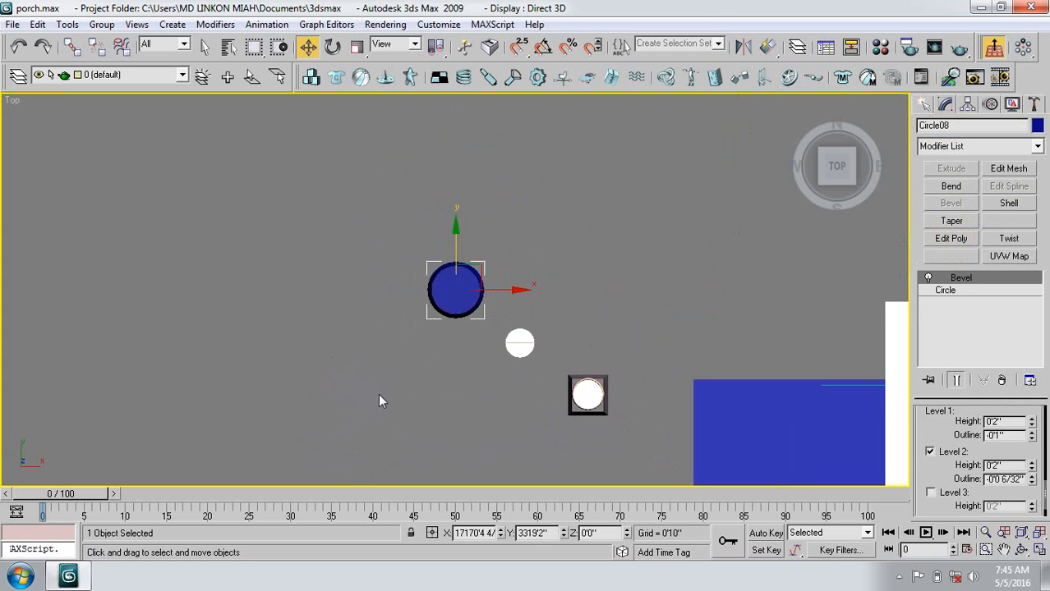
scroll(564, 315, up, 2)
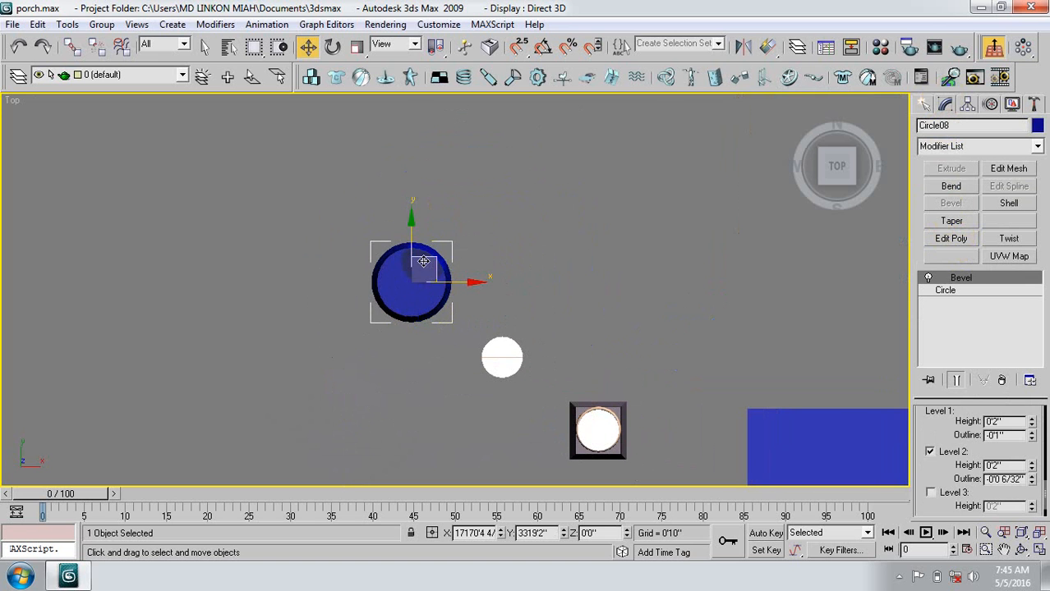
drag(436, 265, 513, 337)
Set the Level 2 height of the round base's Bevel to 0'4", working in the perspective view.
click(798, 108)
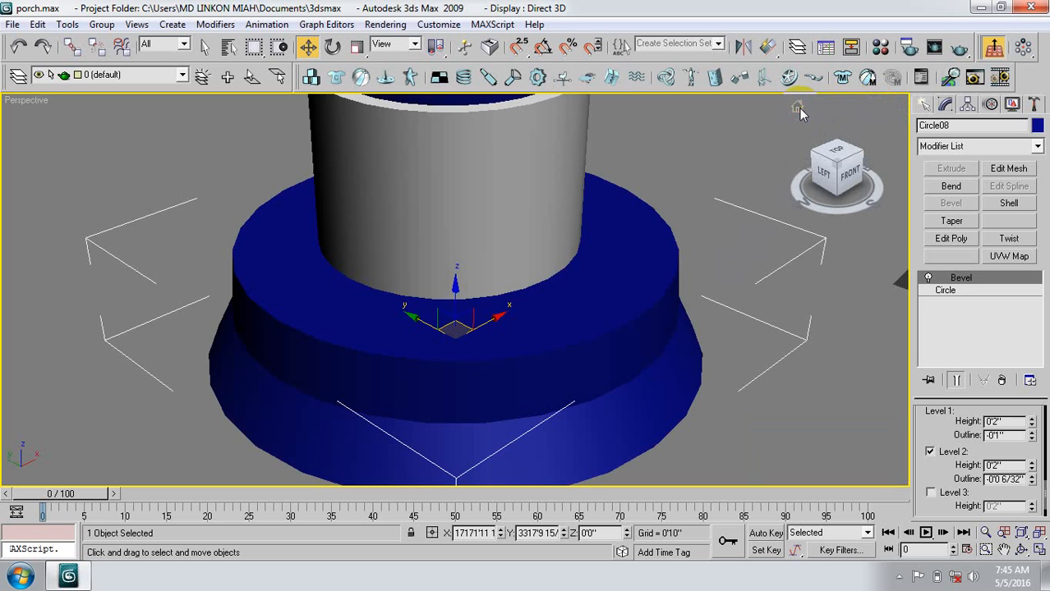
scroll(512, 351, down, 8)
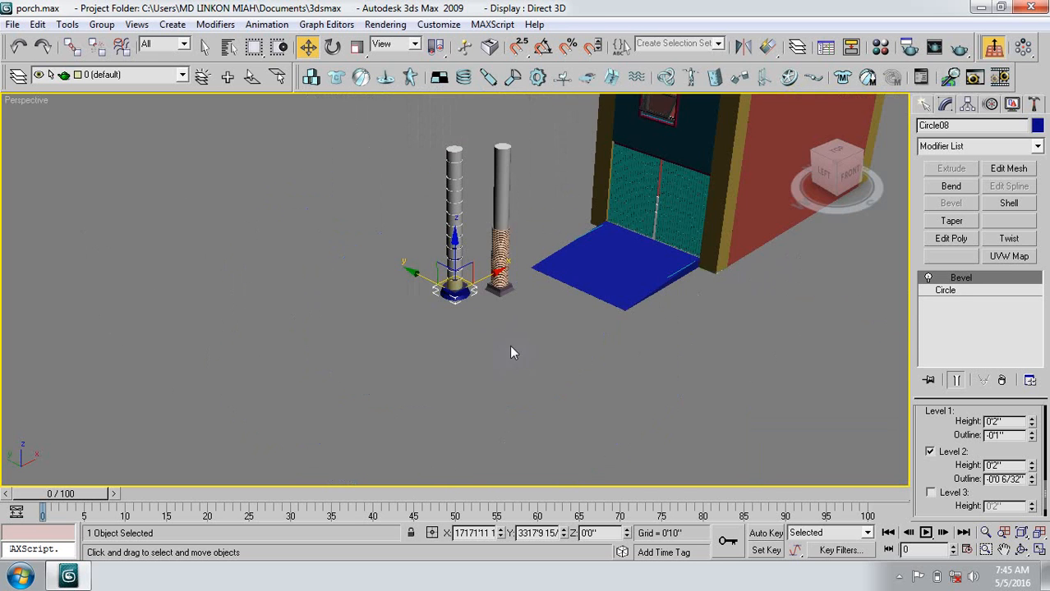
key(z)
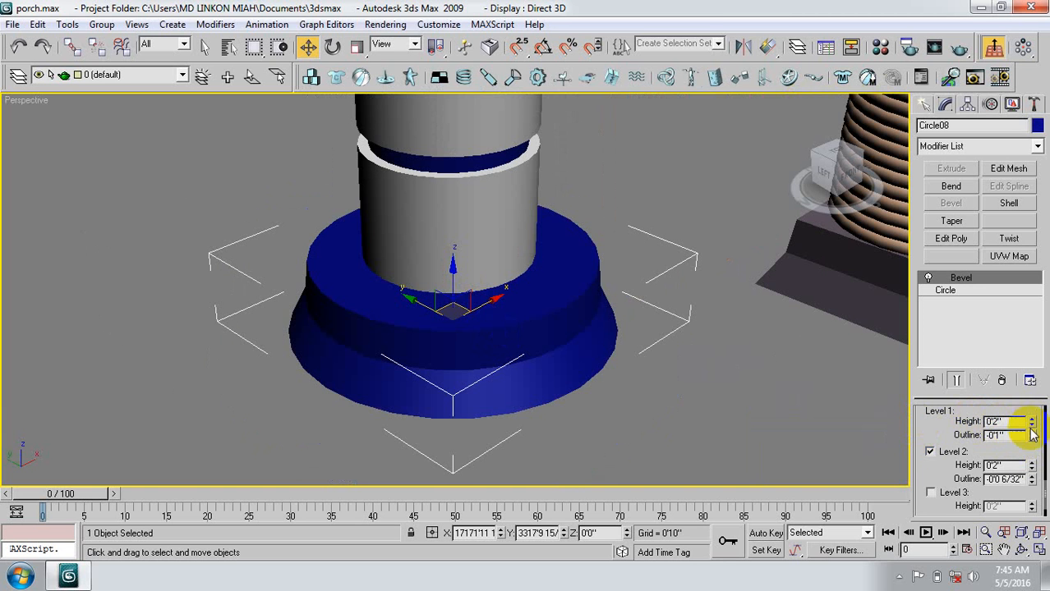
click(1033, 464)
click(1032, 464)
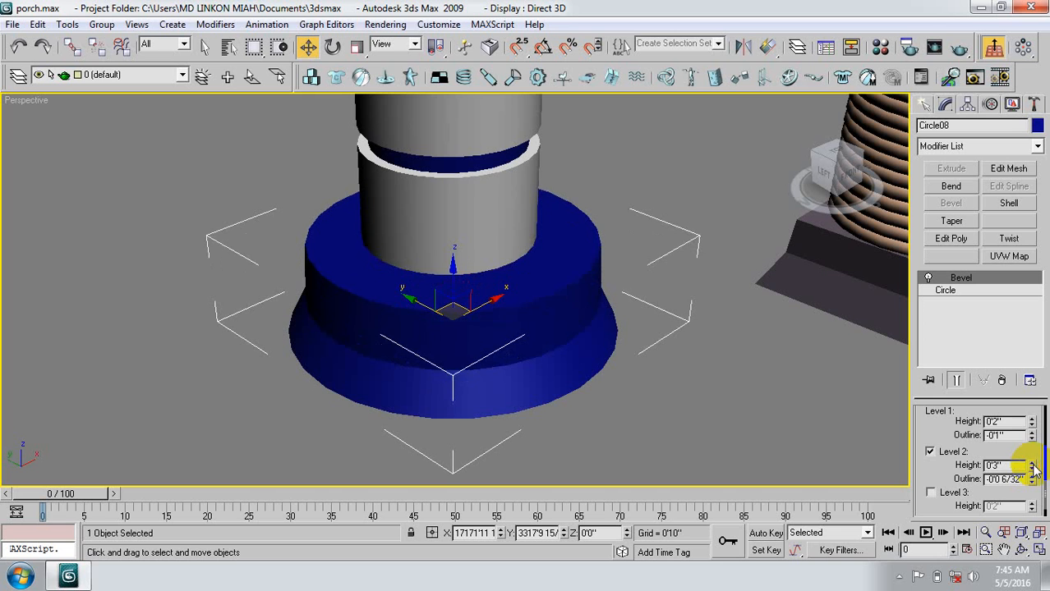
click(1033, 465)
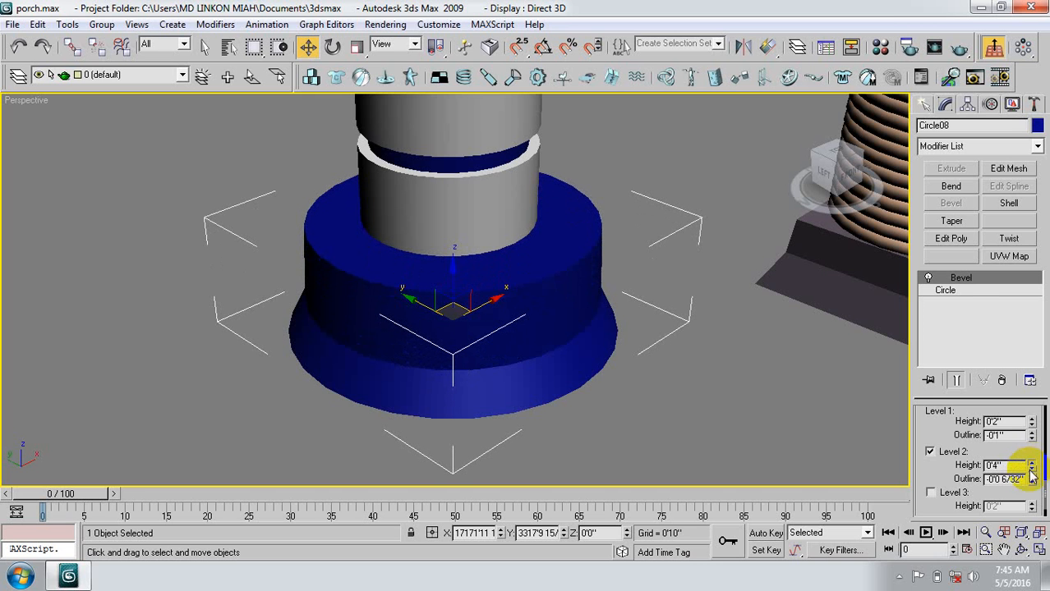
Reduce the radius of the round base's circle to slightly under 0'8" and clear the selection.
click(946, 292)
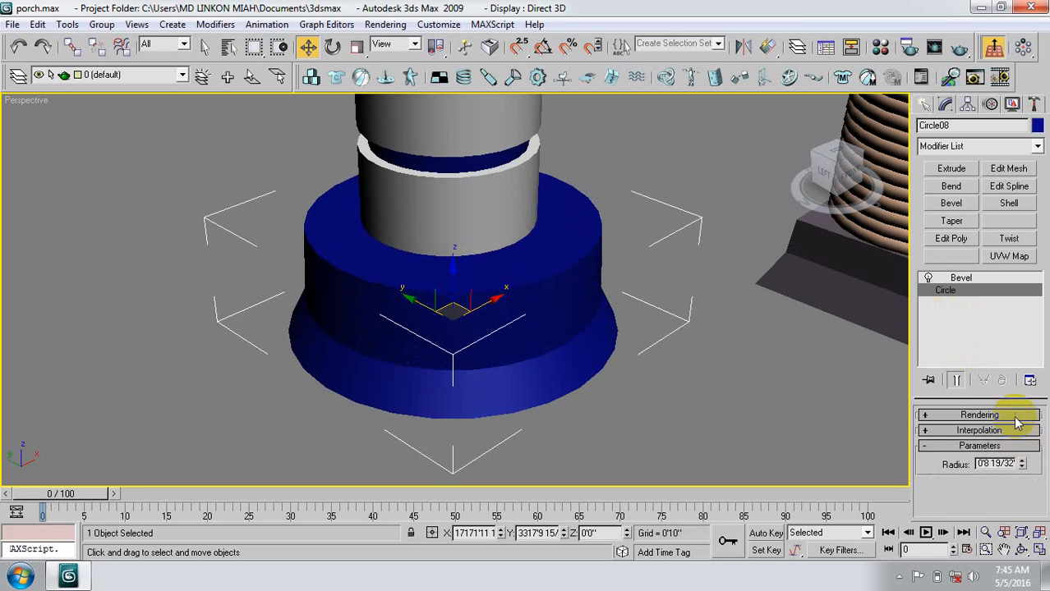
click(1023, 466)
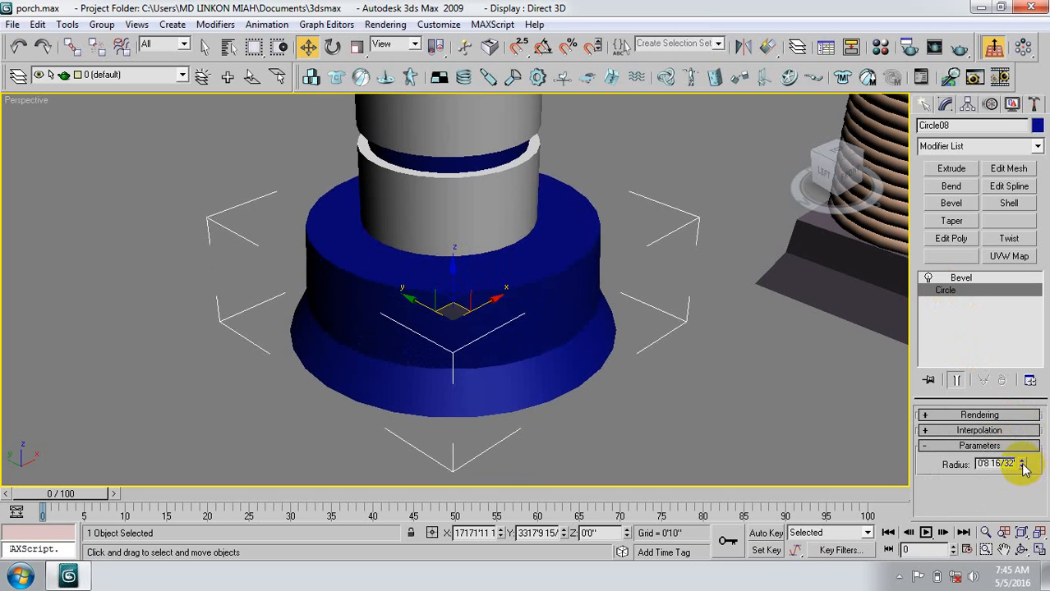
click(1023, 466)
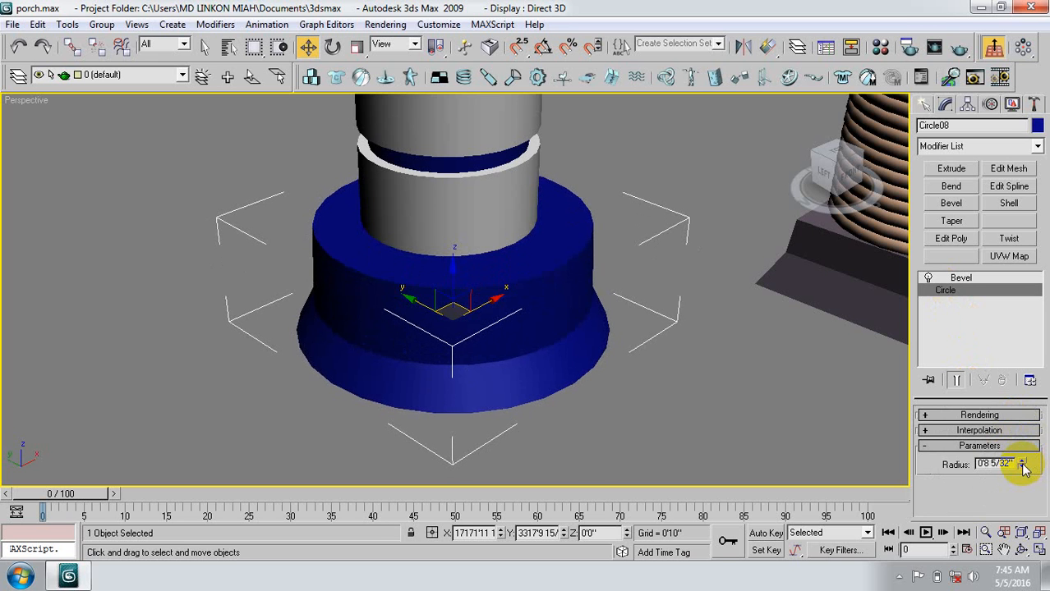
click(1022, 466)
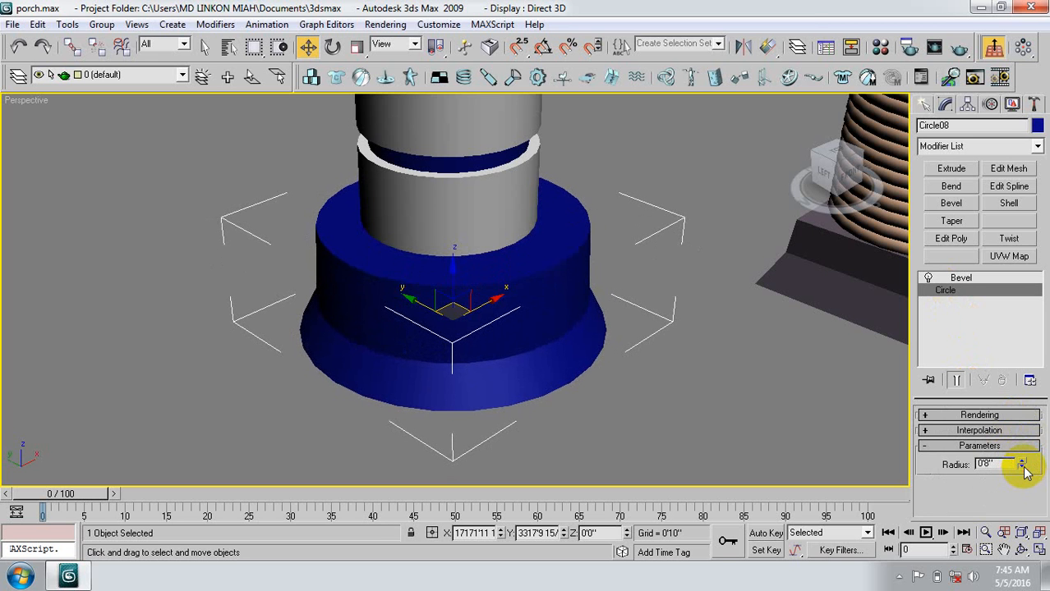
click(1023, 466)
click(69, 264)
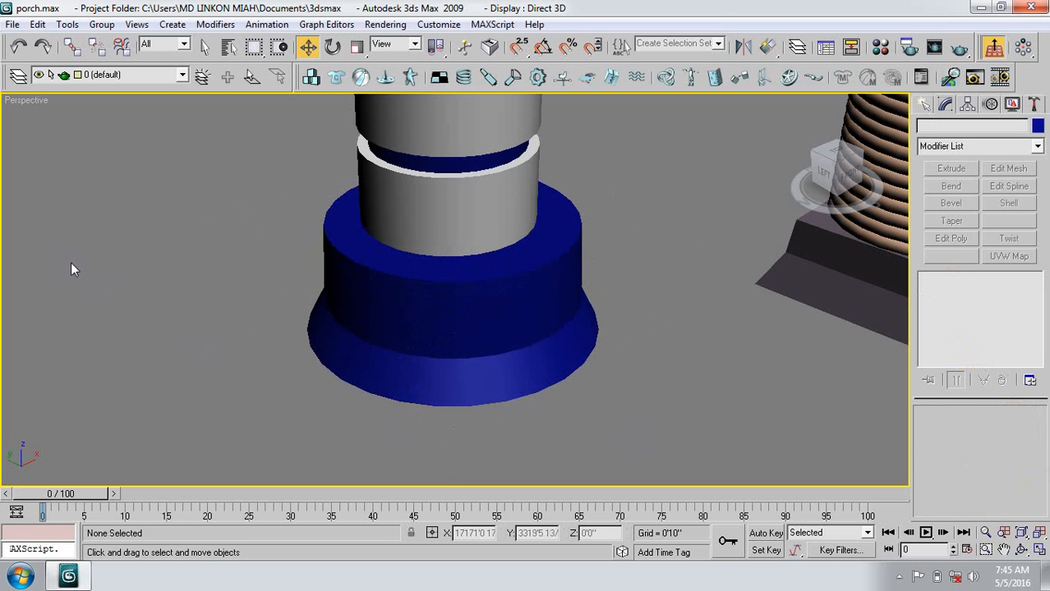
Examine both column bases up close and compare the two columns with the entrance block and slab.
mouse_move(483, 321)
middle_down()
mouse_move(462, 330)
mouse_move(473, 316)
mouse_move(475, 330)
middle_up()
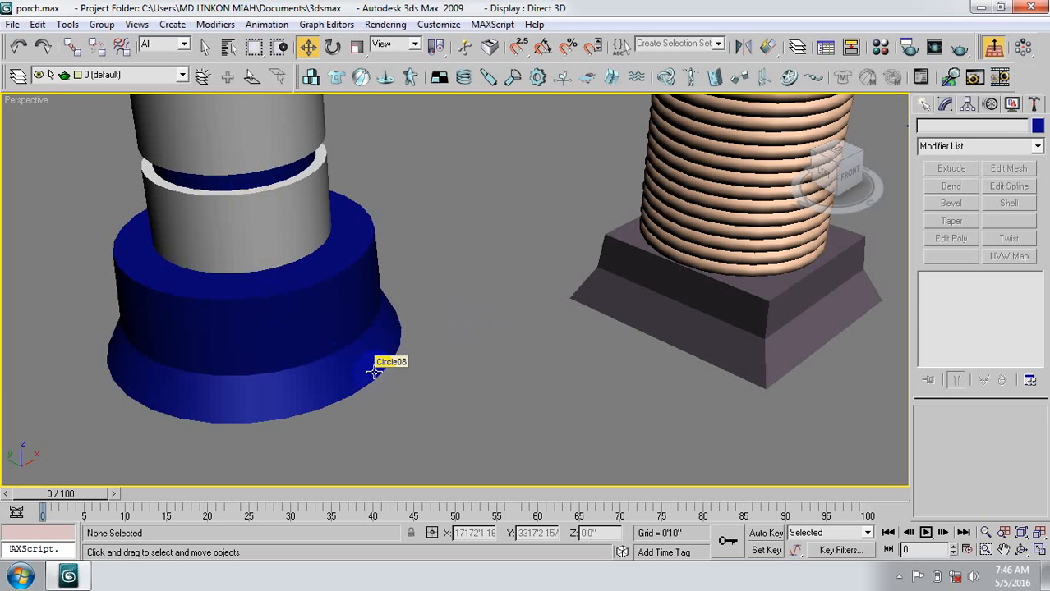
middle_drag(437, 382, 433, 389)
scroll(433, 389, down, 4)
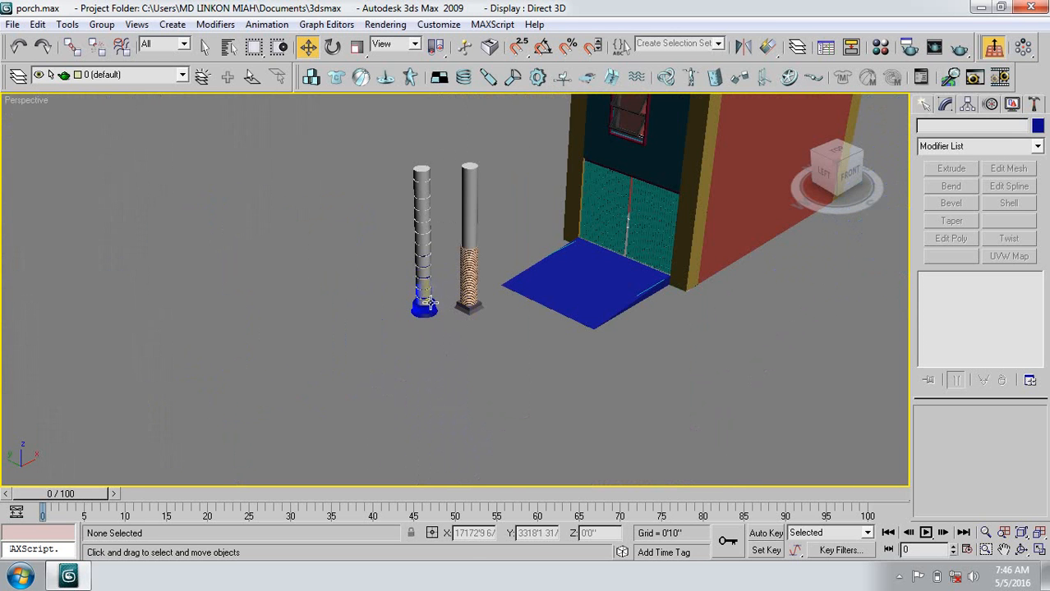
middle_drag(428, 304, 412, 345)
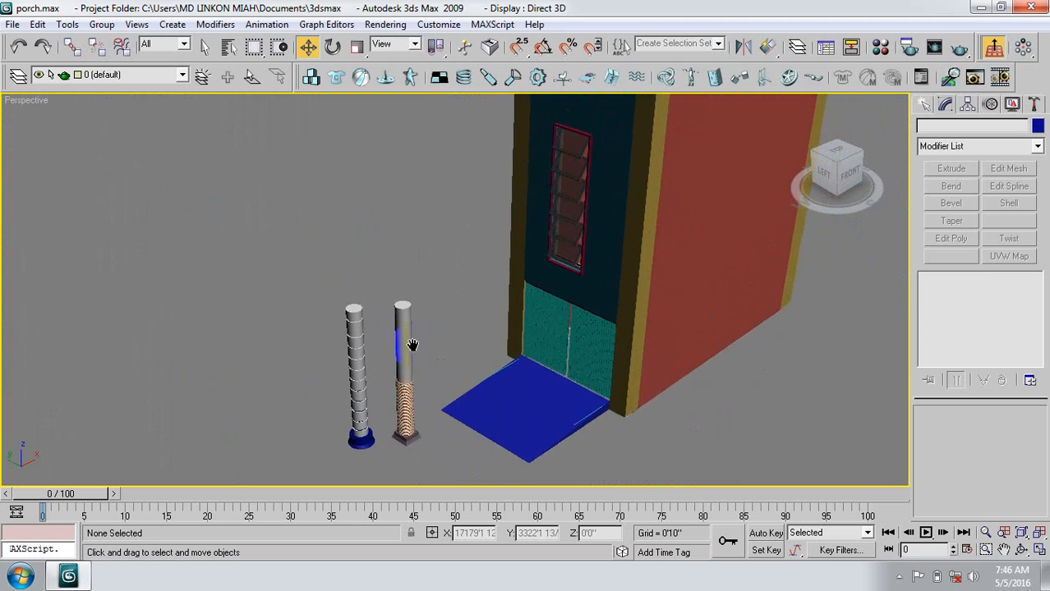
scroll(411, 348, down, 4)
scroll(406, 272, up, 1)
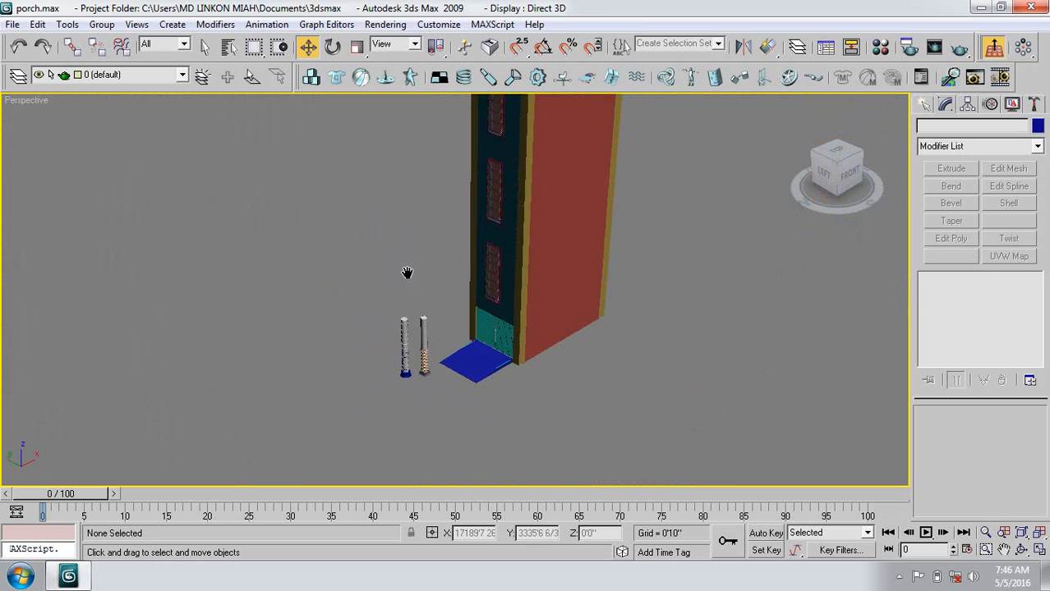
middle_drag(407, 272, 426, 253)
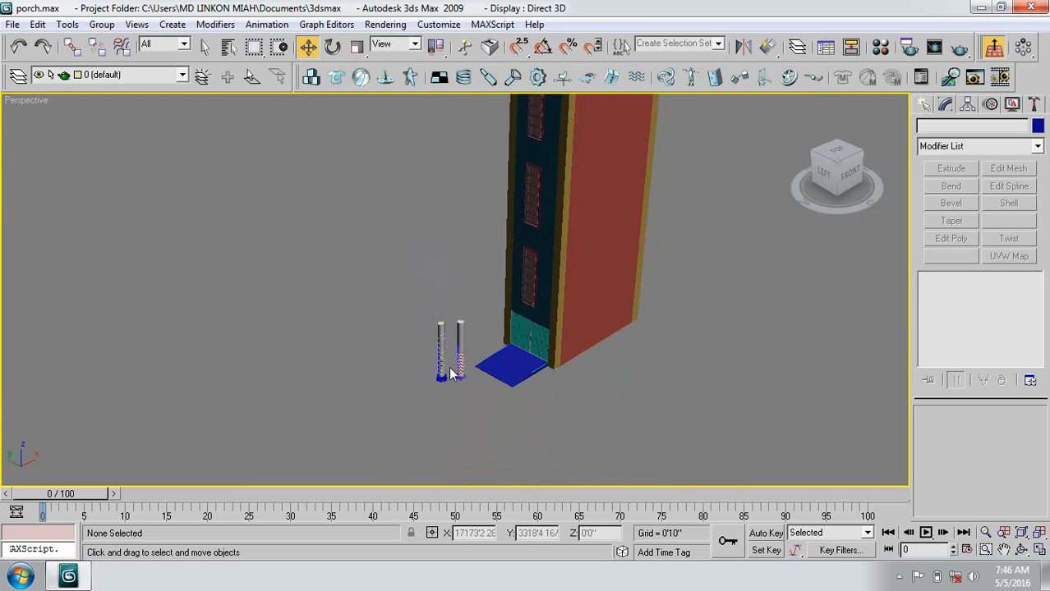
scroll(450, 374, up, 5)
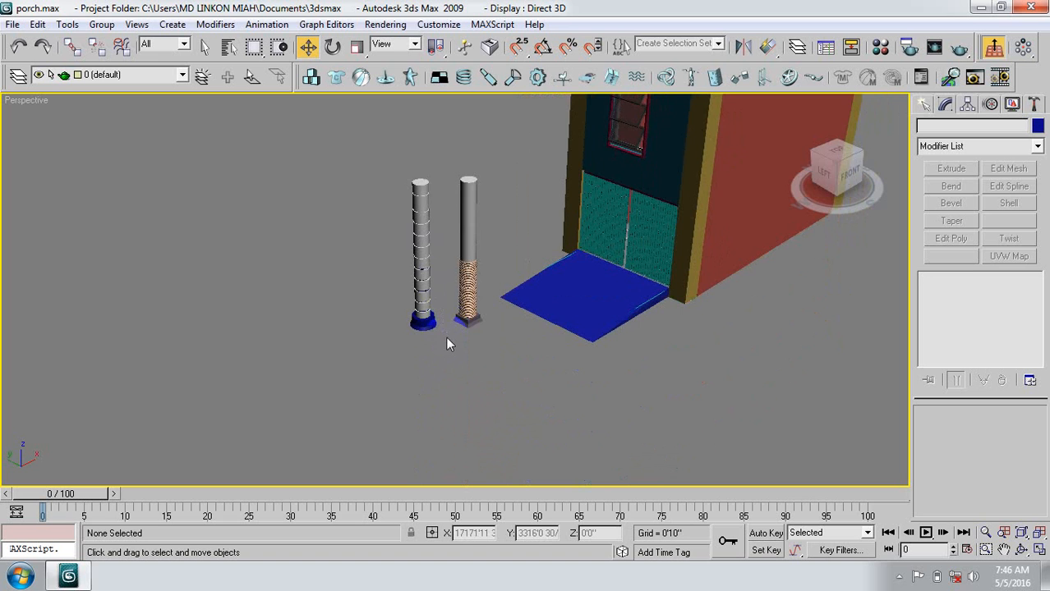
middle_drag(445, 335, 448, 363)
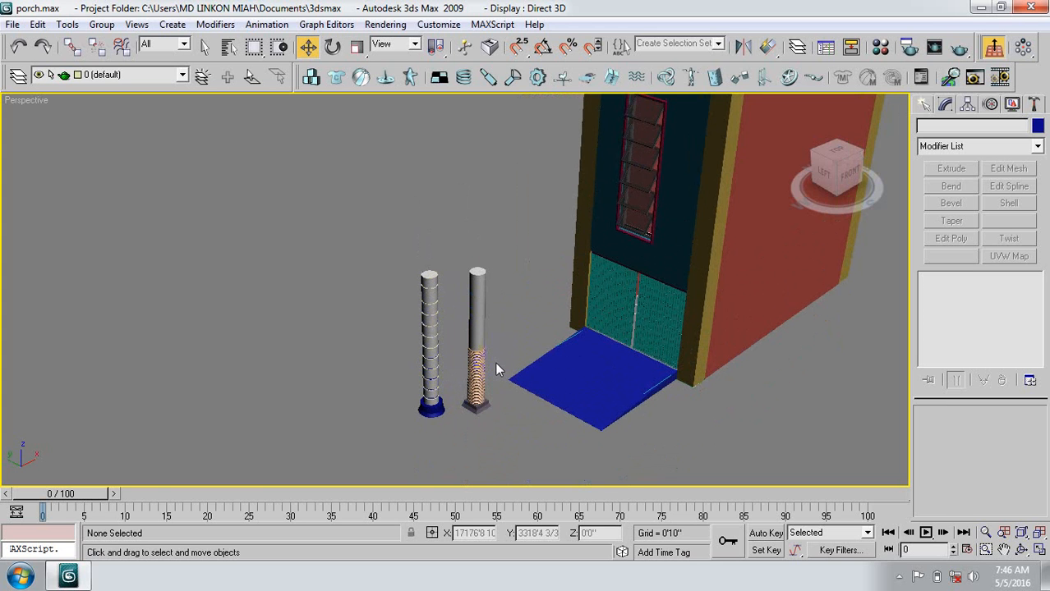
Mirror the coiled column's square base as a copy about the Y axis in the left view, together with the line under the ringed column.
click(431, 411)
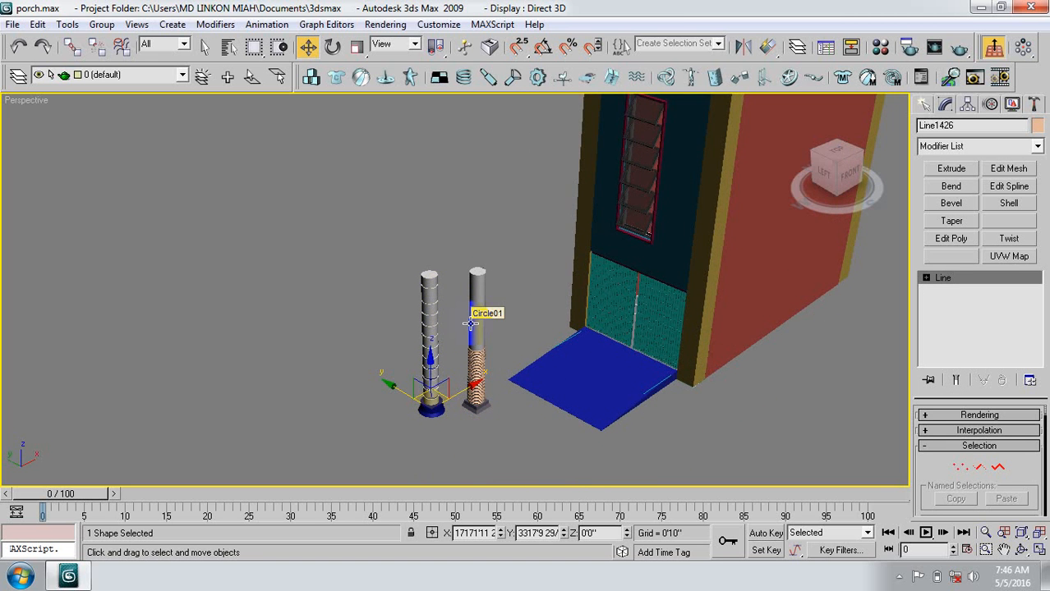
key(l)
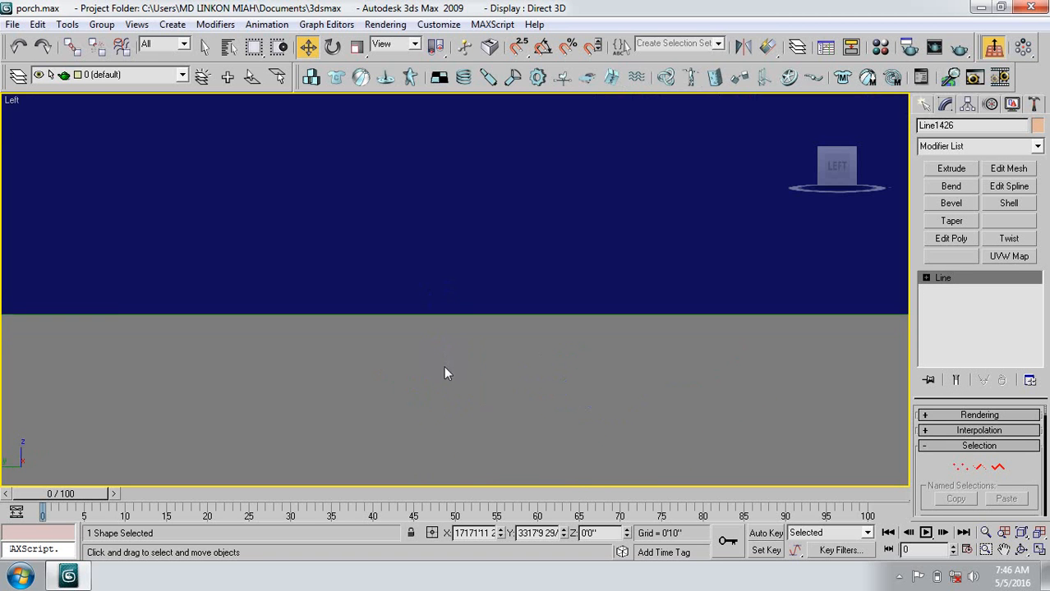
scroll(440, 382, up, 5)
middle_drag(424, 379, 407, 398)
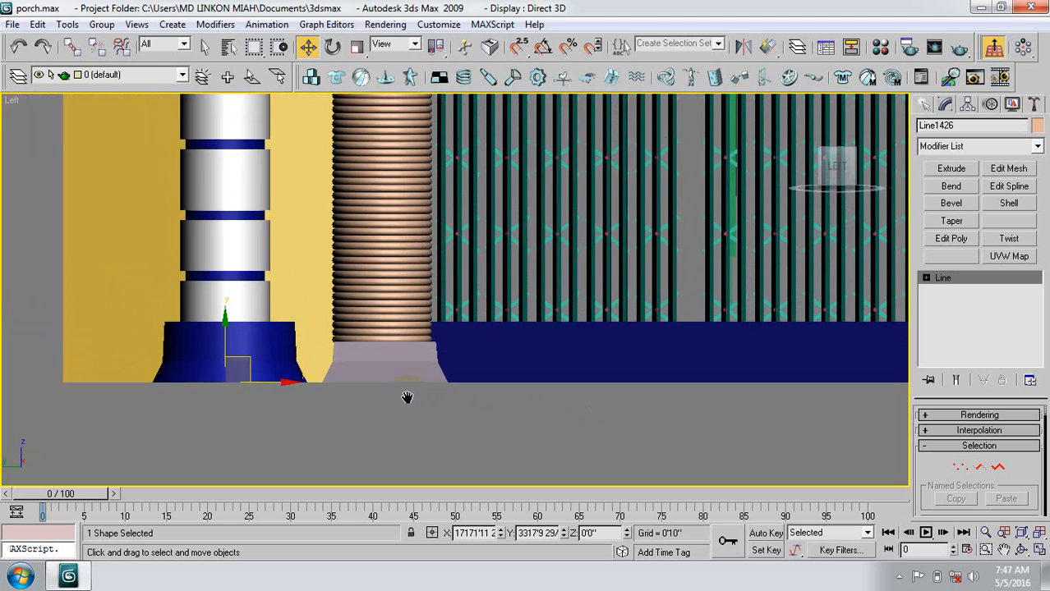
scroll(403, 407, down, 6)
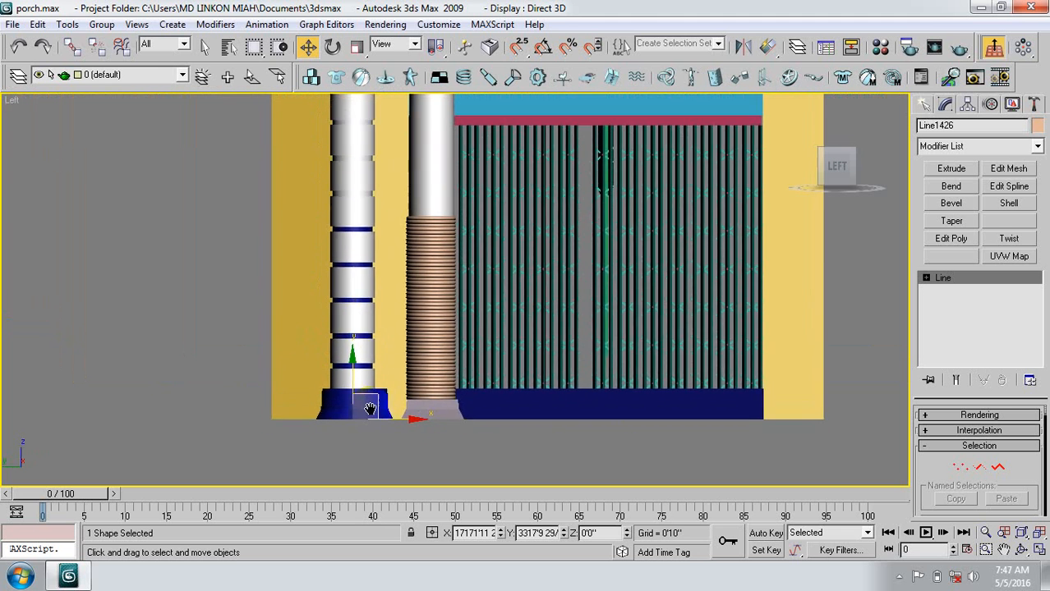
scroll(380, 379, down, 2)
scroll(382, 386, down, 2)
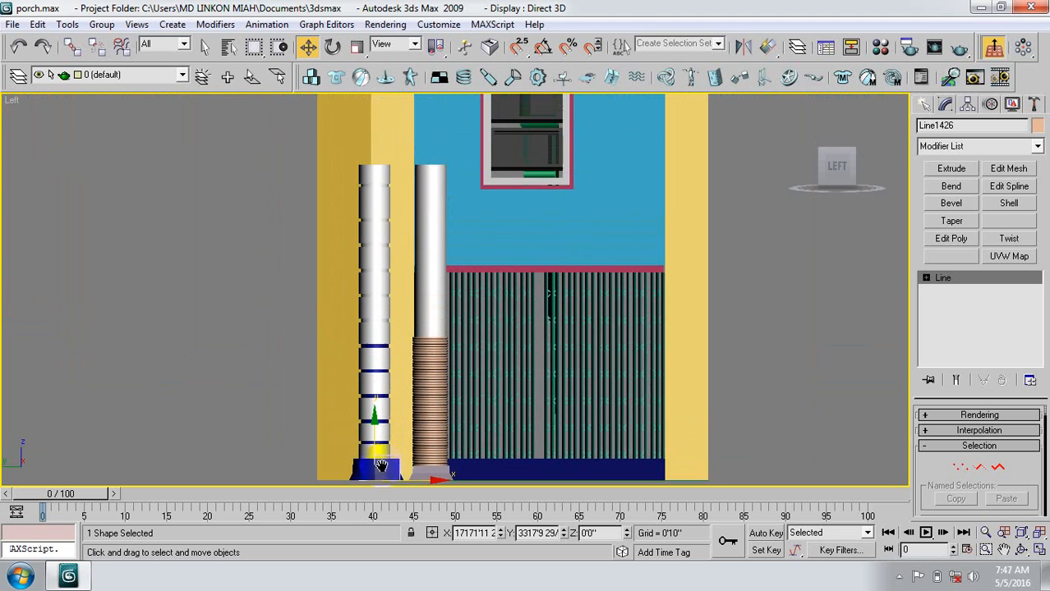
mouse_move(386, 414)
middle_down()
mouse_move(383, 425)
mouse_move(383, 408)
middle_up()
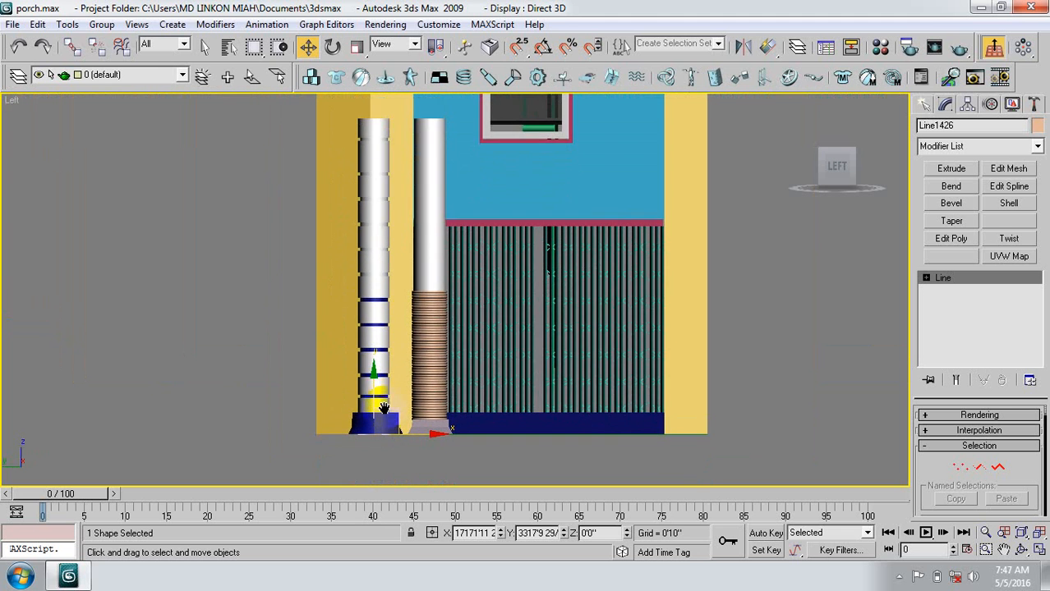
ctrl+click(428, 425)
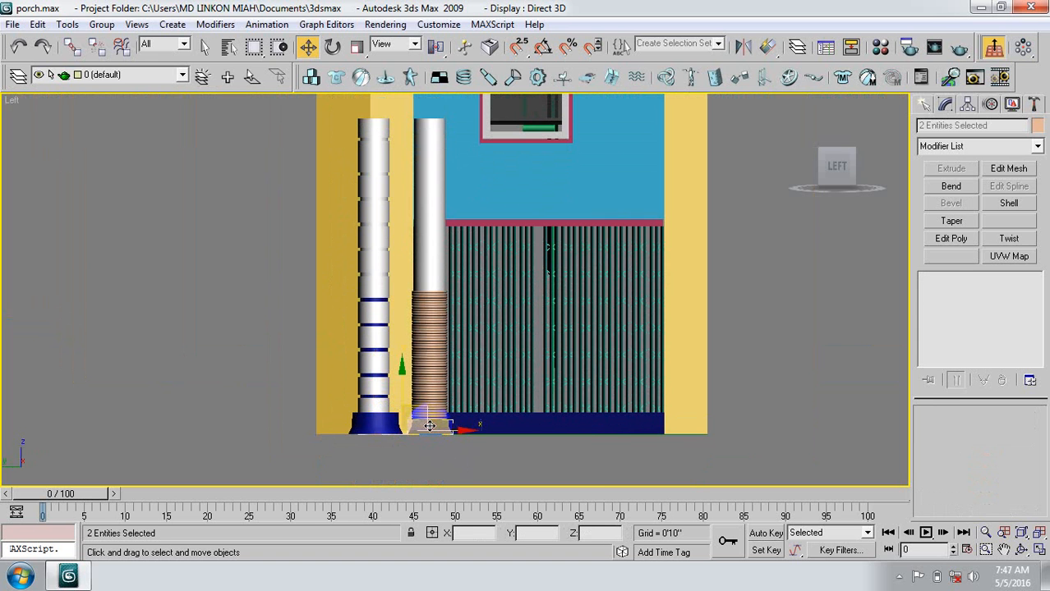
click(742, 47)
drag(519, 158, 817, 124)
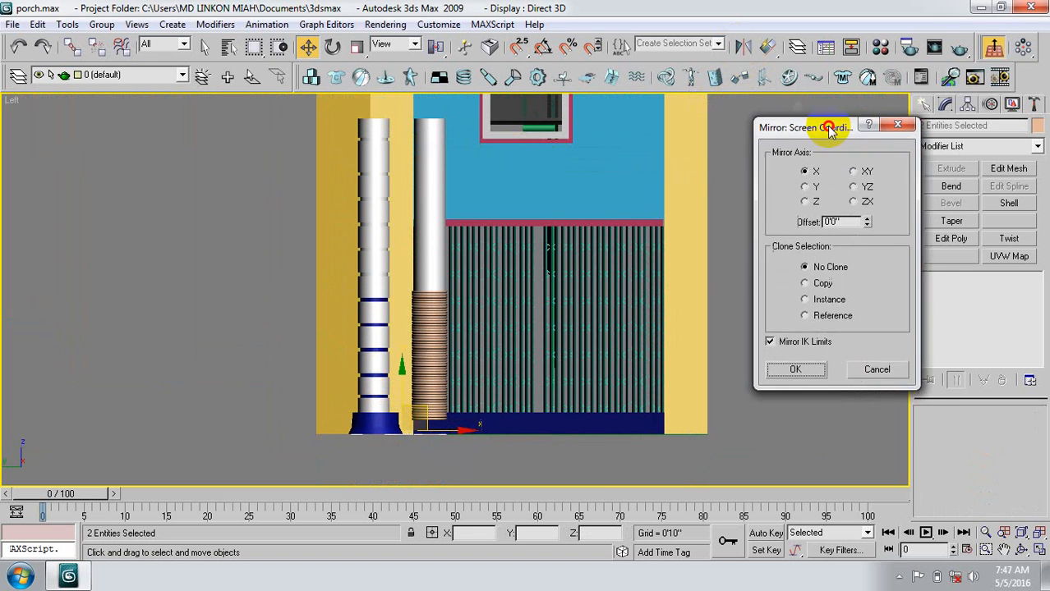
click(795, 176)
click(816, 277)
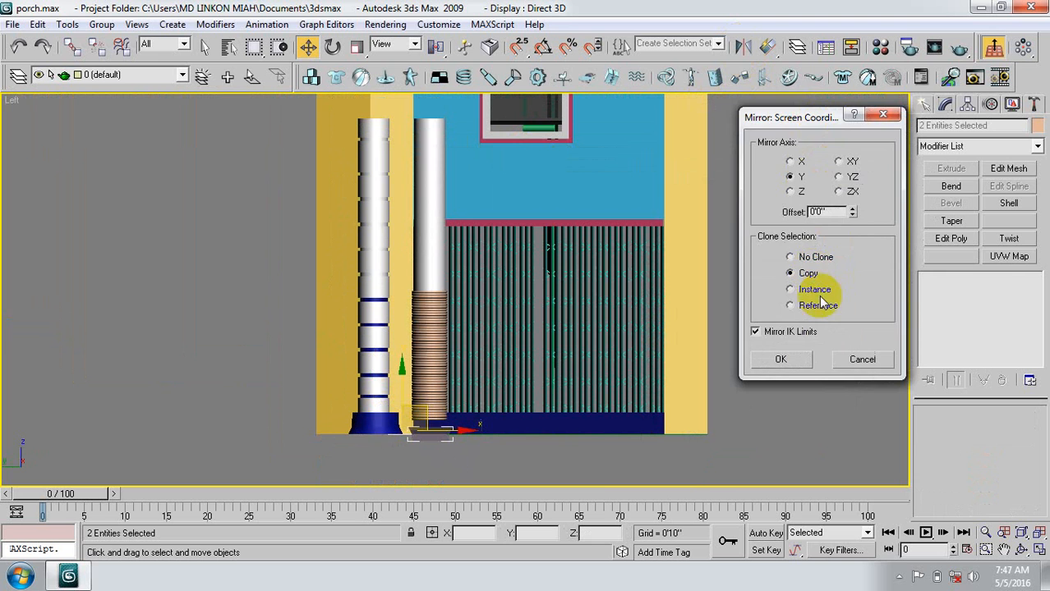
click(784, 359)
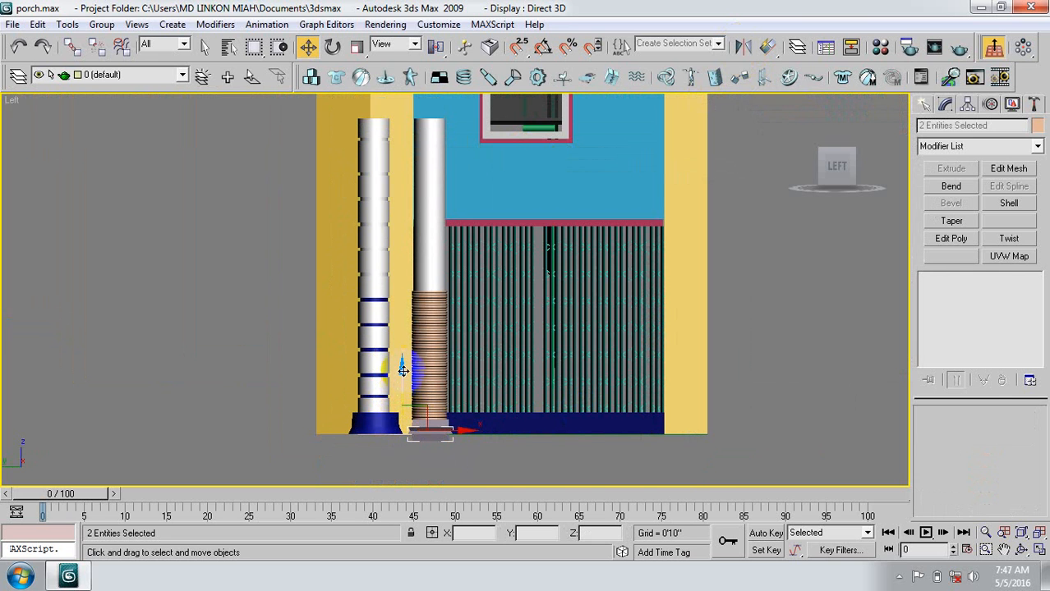
Try to move the mirrored copies by a screen Z offset of 7 and undo the move.
right_click(307, 46)
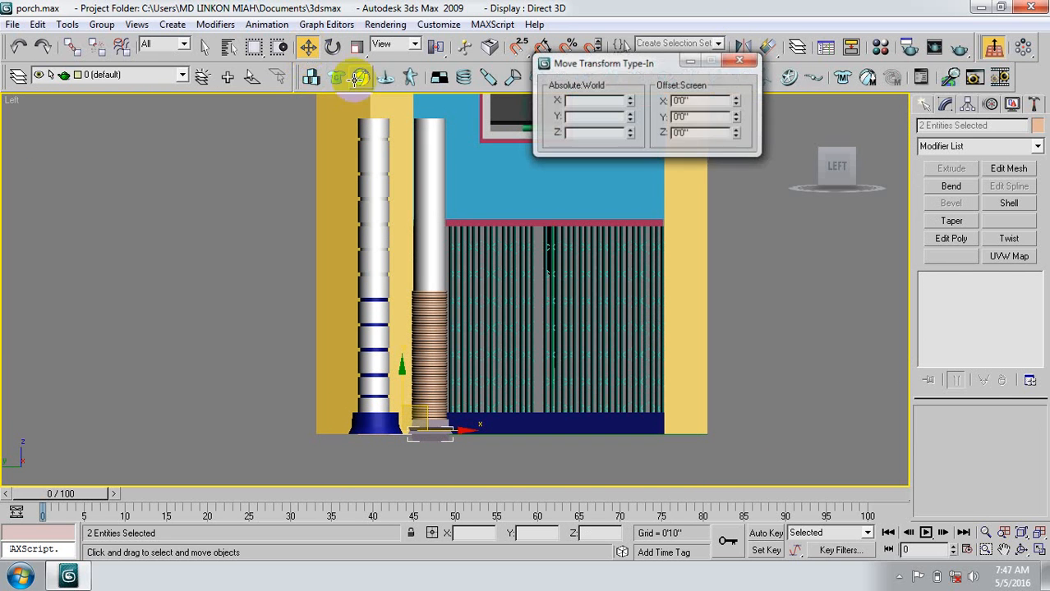
double_click(703, 133)
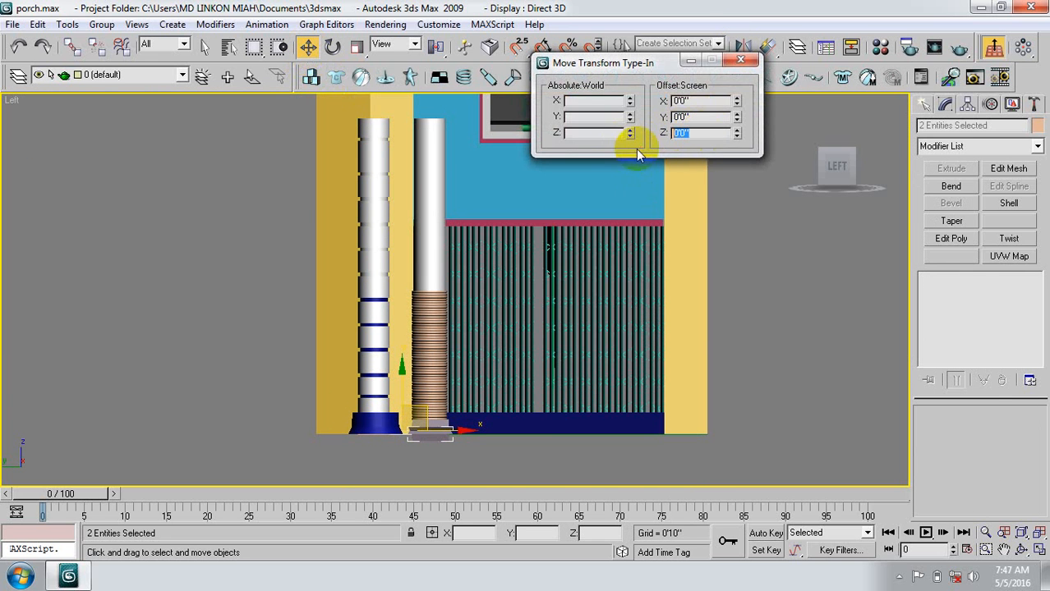
text(7)
key(Return)
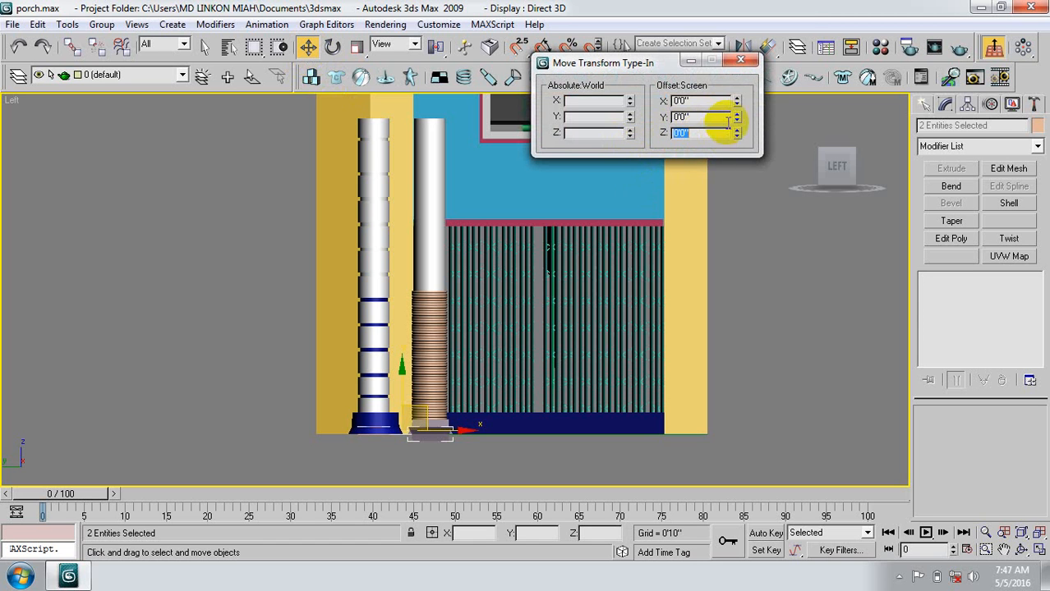
click(741, 60)
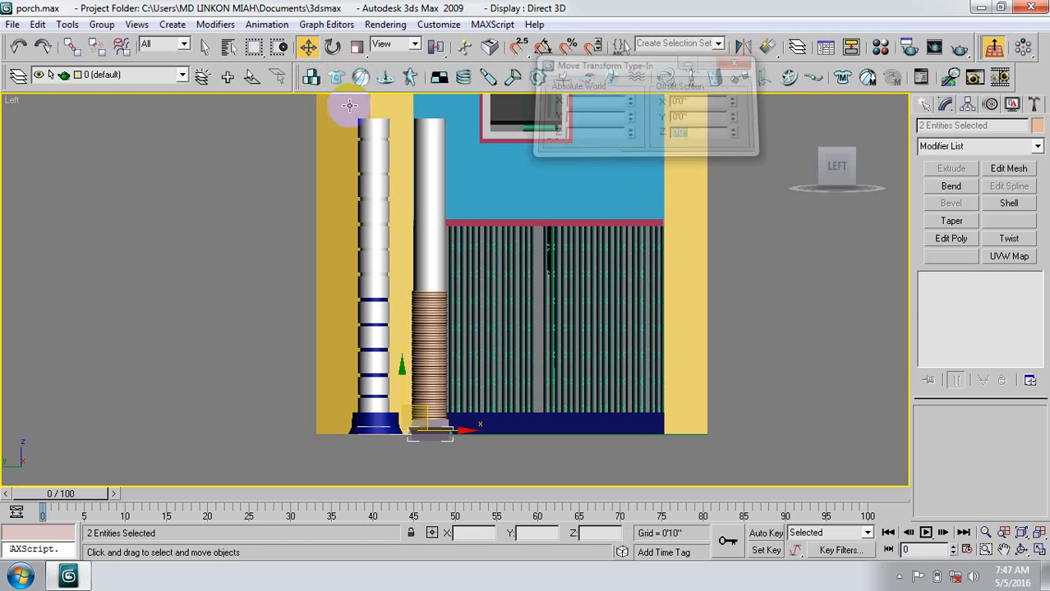
click(16, 47)
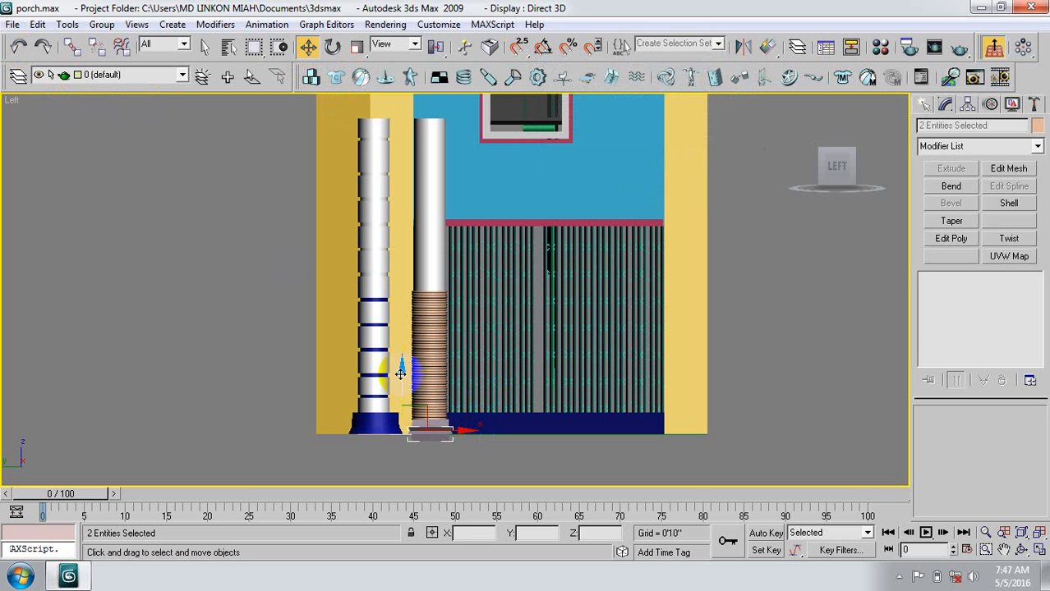
Raise the mirrored square base to the coiled column's top and copy the round base to the ringed column's top at about 7'1".
drag(402, 370, 399, 48)
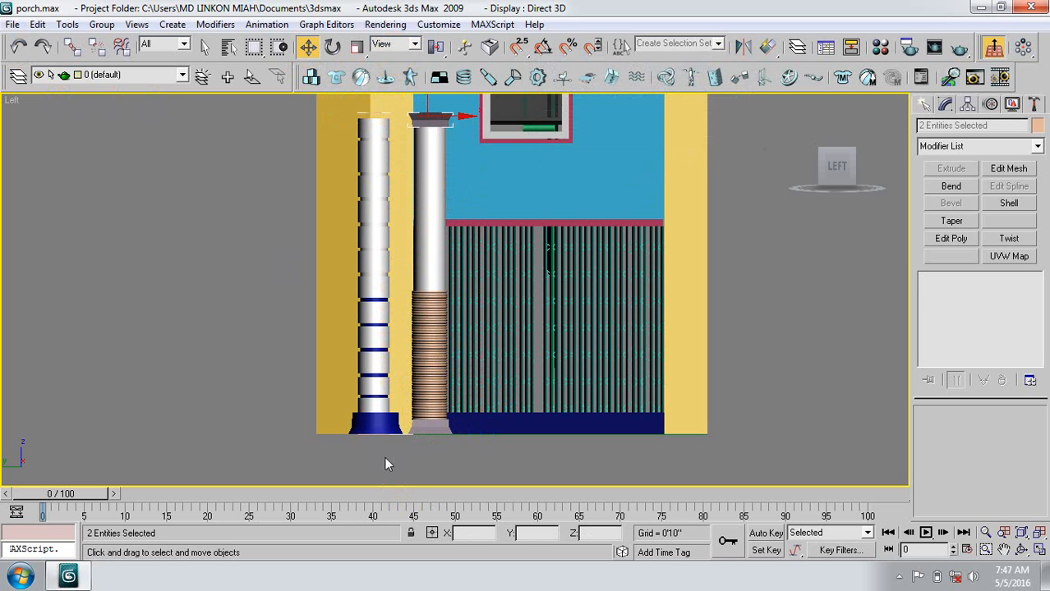
click(371, 424)
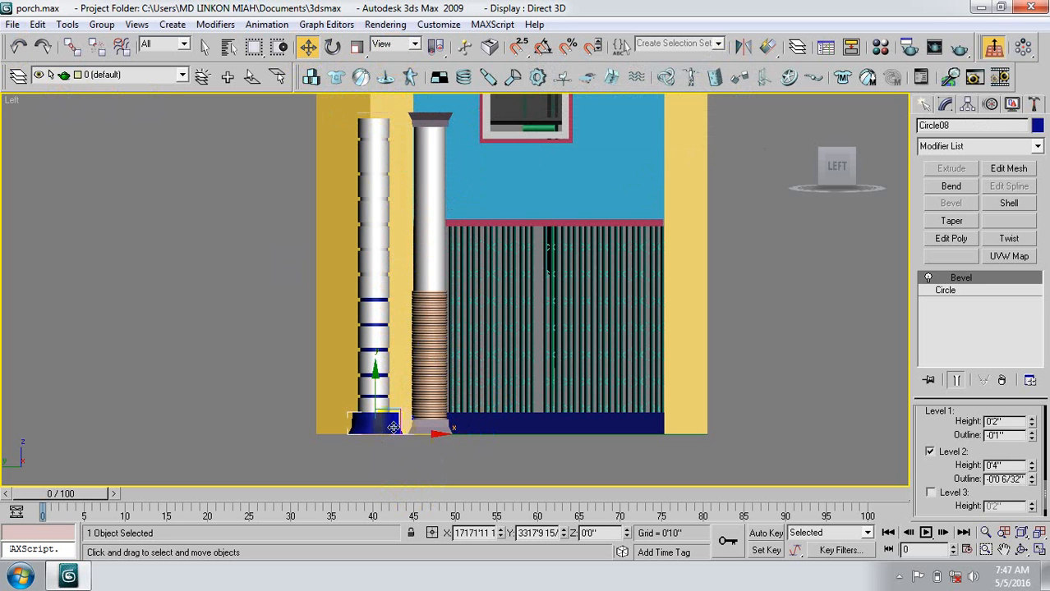
mouse_move(374, 375)
shift+mouse_down()
mouse_move(348, 95)
mouse_move(356, 29)
mouse_move(352, 71)
shift+mouse_up()
click(546, 355)
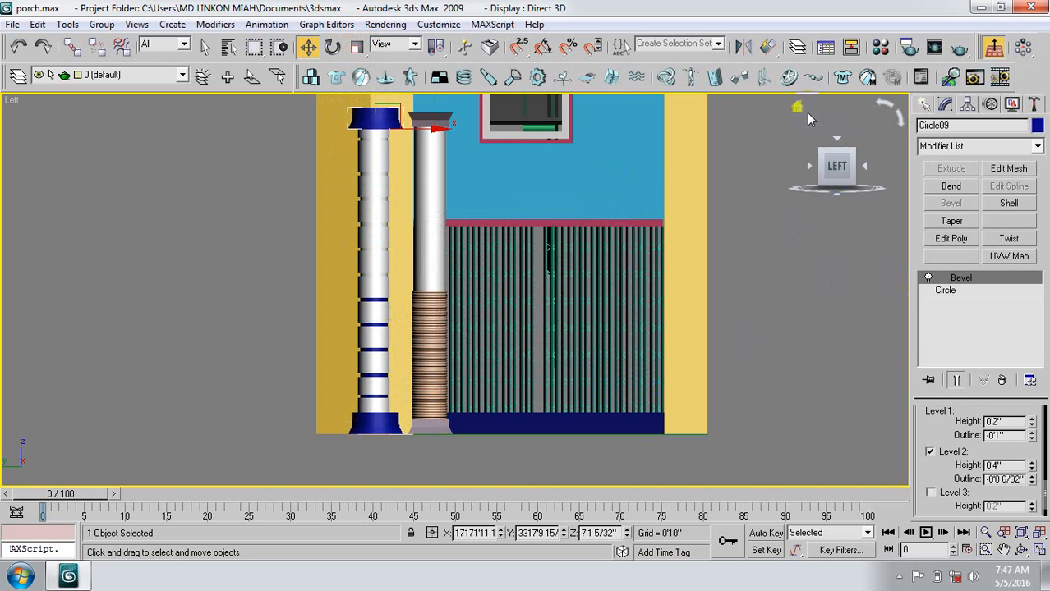
Examine the new top pieces on both columns in the perspective view.
click(797, 109)
key(z)
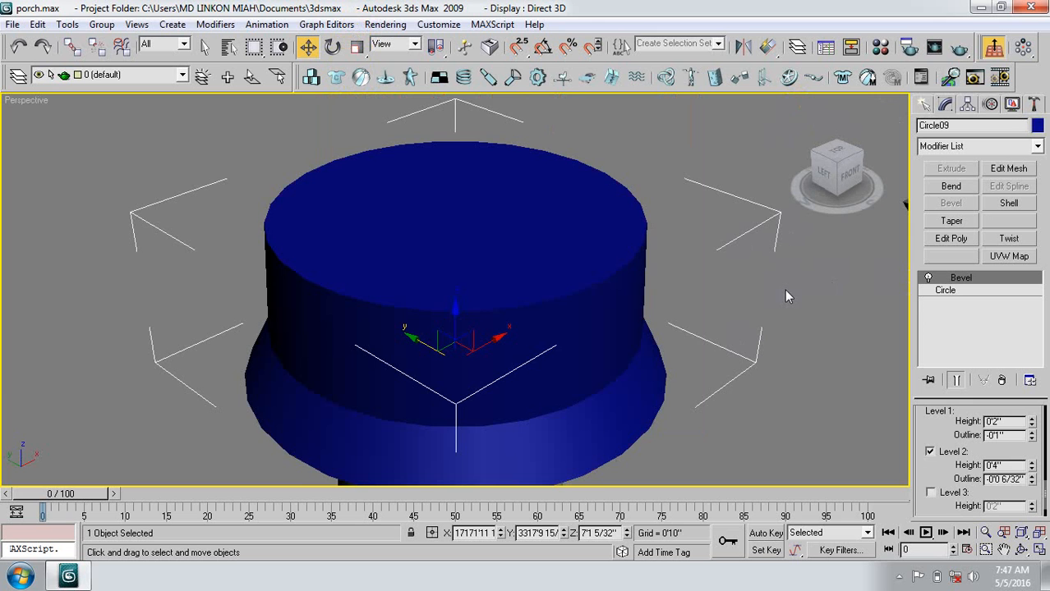
scroll(511, 369, down, 10)
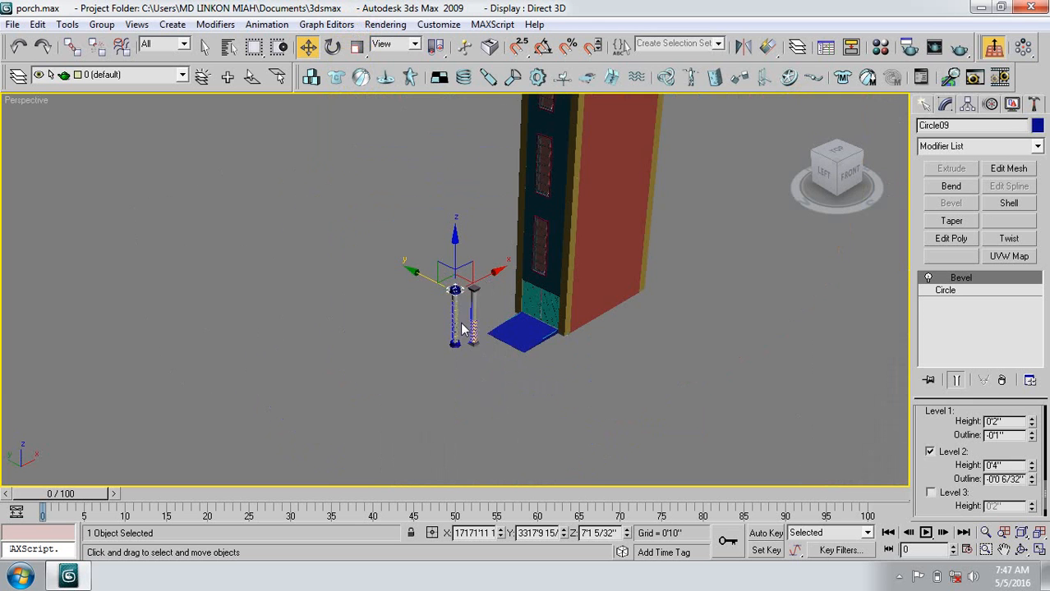
scroll(445, 313, up, 10)
middle_drag(460, 328, 459, 323)
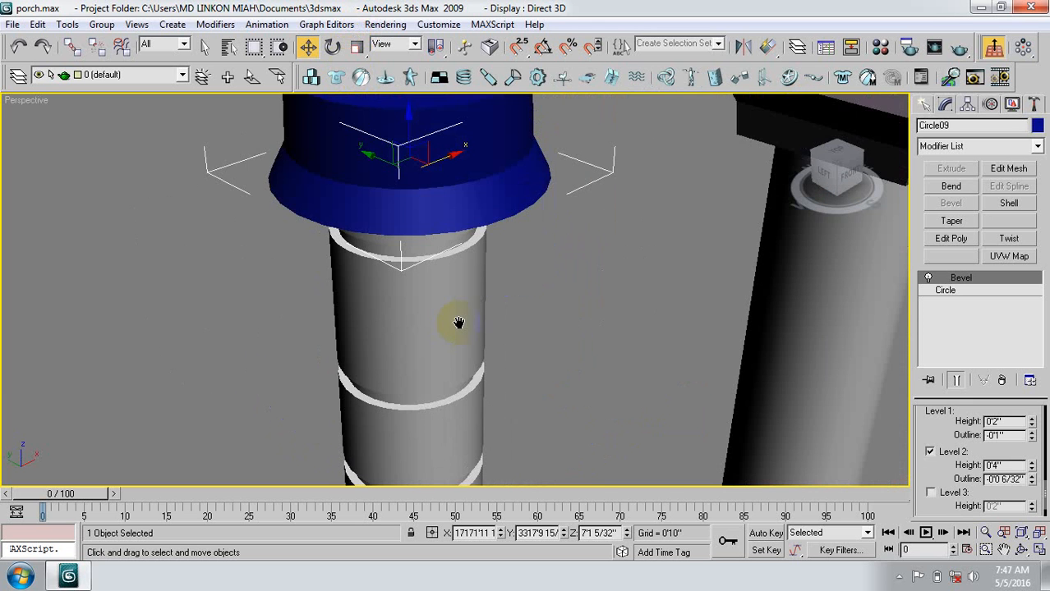
scroll(458, 324, down, 10)
middle_drag(465, 415, 451, 347)
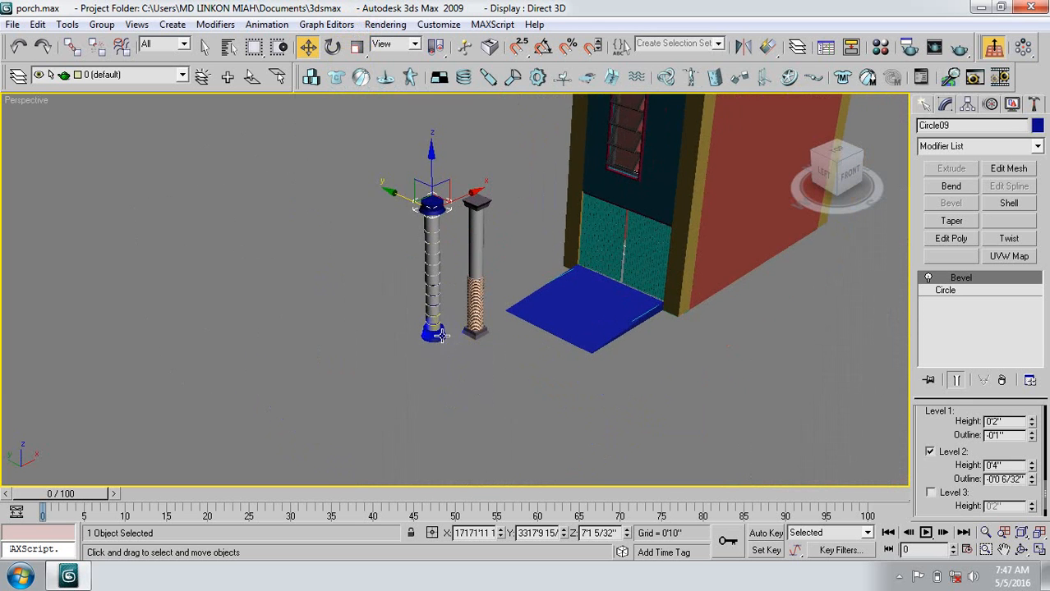
Inspect the bases of both columns up close and clear the selection.
click(461, 373)
key(z)
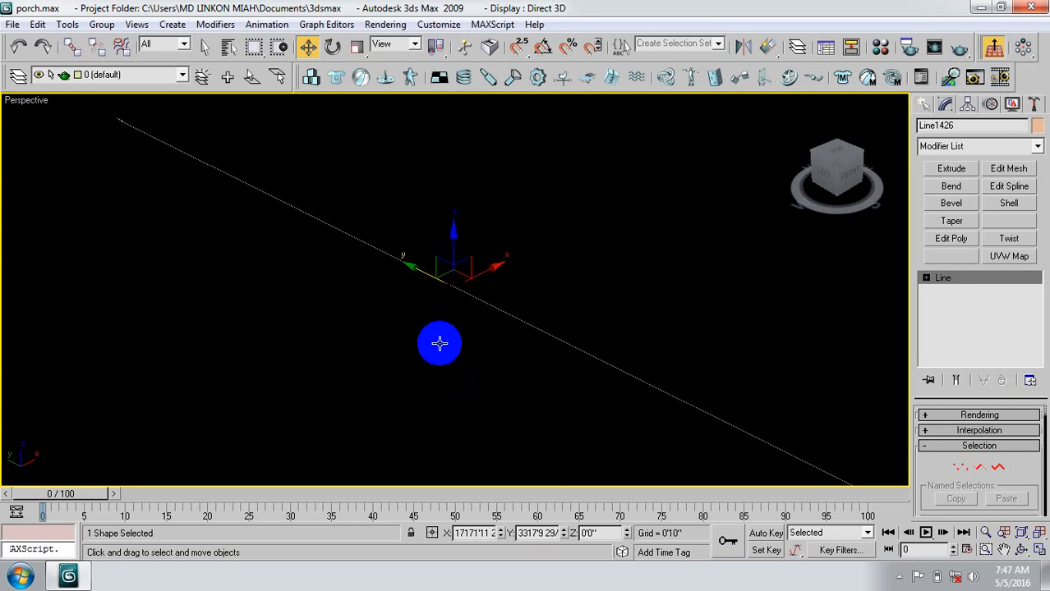
scroll(439, 344, down, 10)
scroll(456, 322, up, 5)
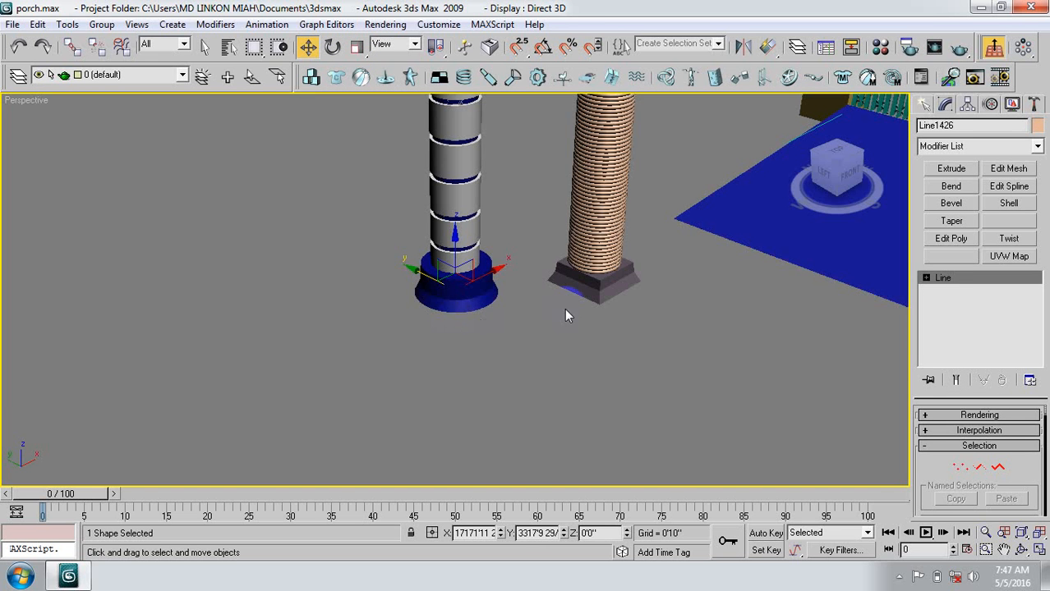
click(605, 289)
click(534, 342)
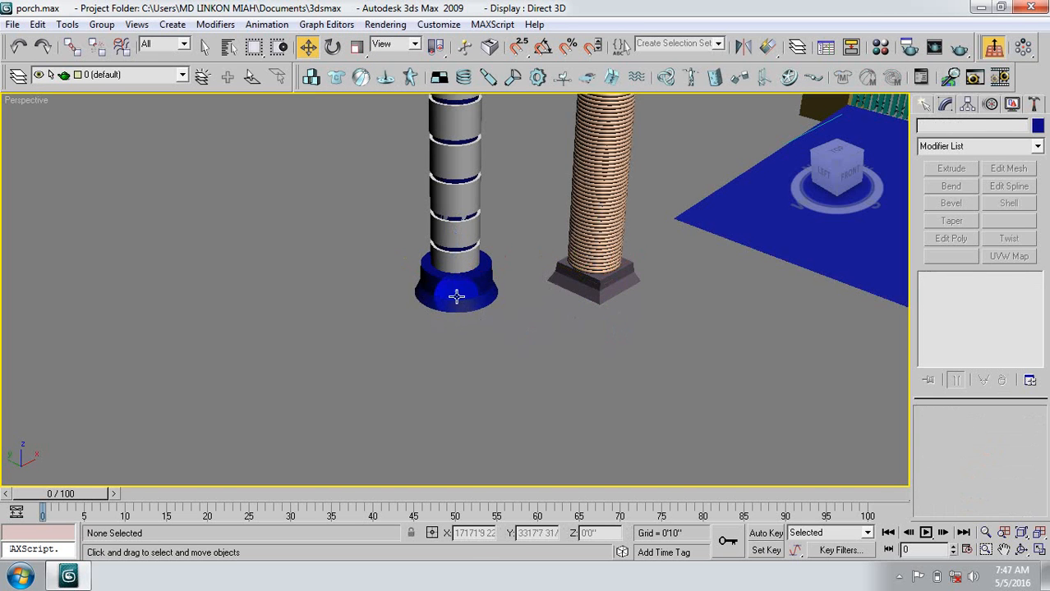
Inspect the bevelled round base and the square base of the two columns.
click(456, 296)
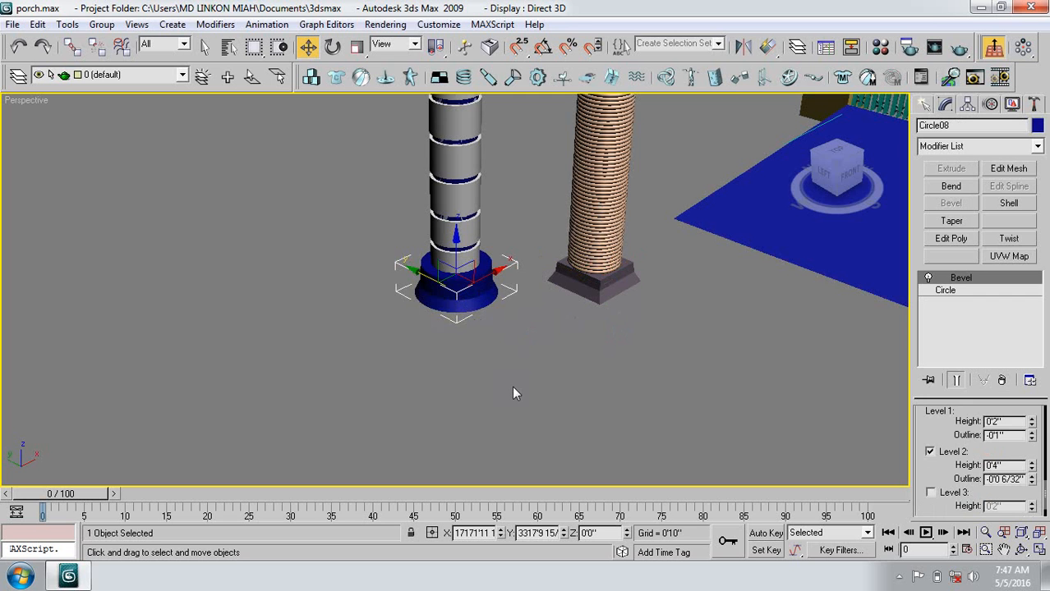
click(484, 323)
click(472, 294)
click(518, 399)
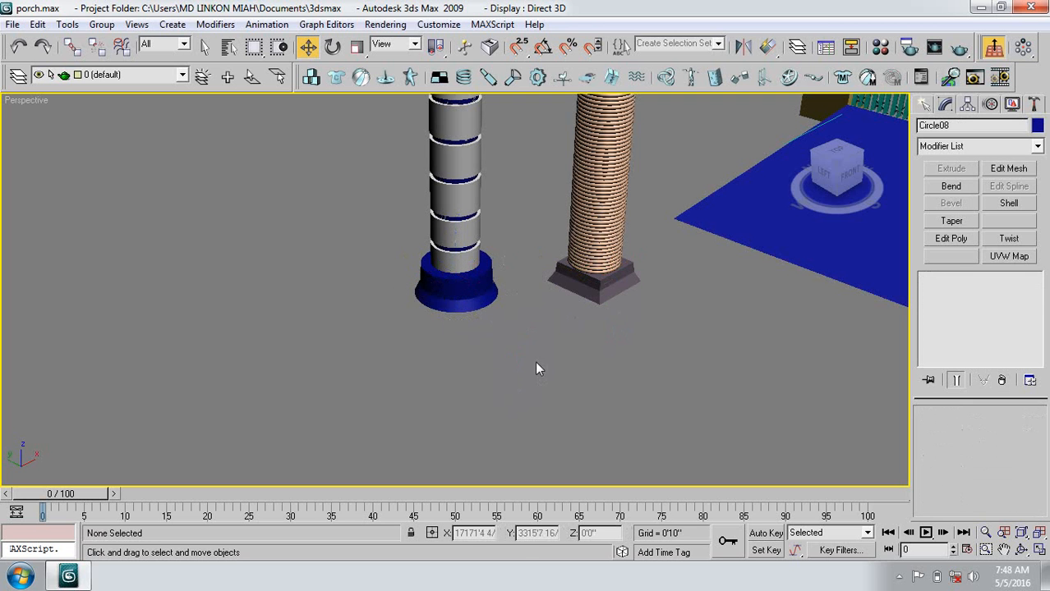
click(593, 283)
click(616, 418)
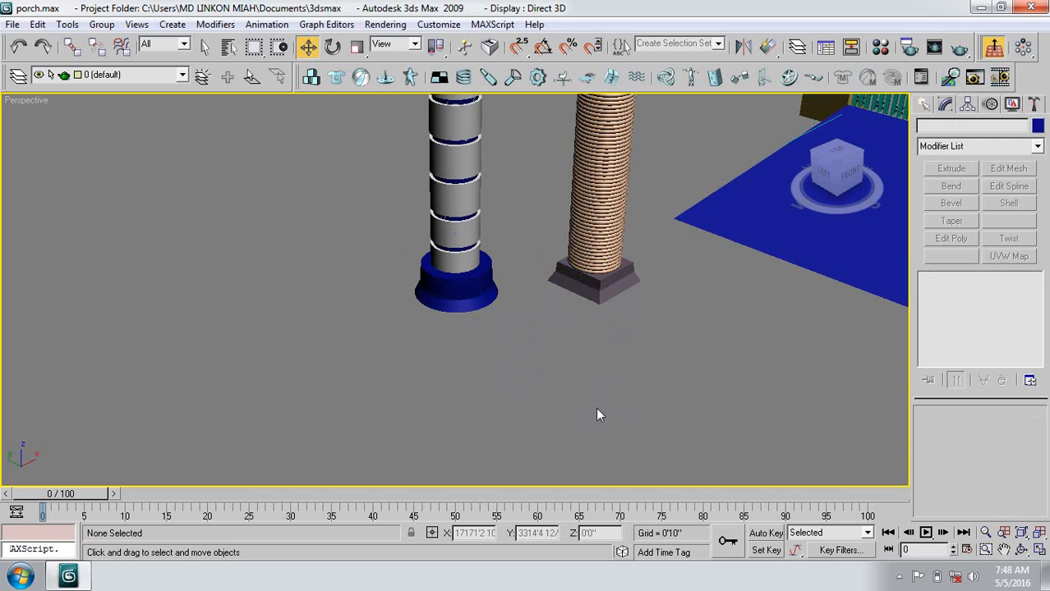
Draw a six-sided NGon with a radius of about 6 4/32" in front of the round column and apply a Bevel modifier.
click(924, 104)
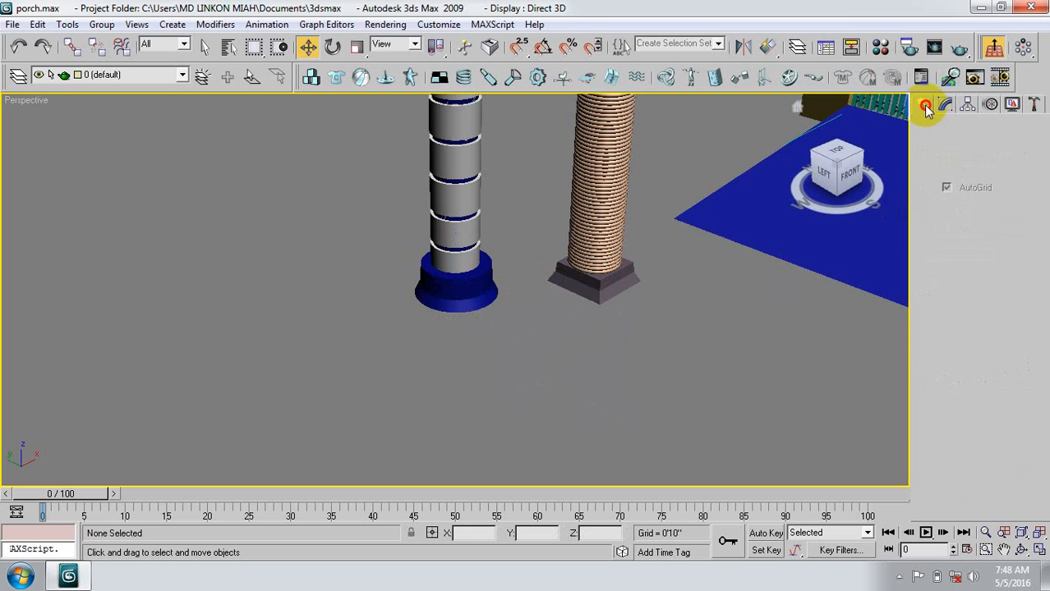
click(946, 129)
click(948, 264)
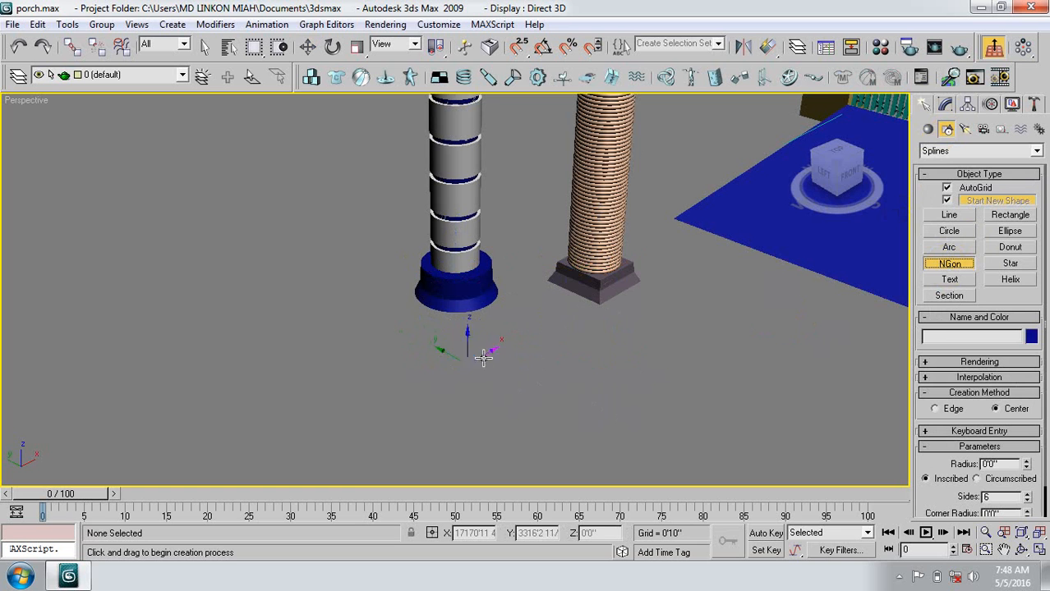
drag(497, 355, 517, 374)
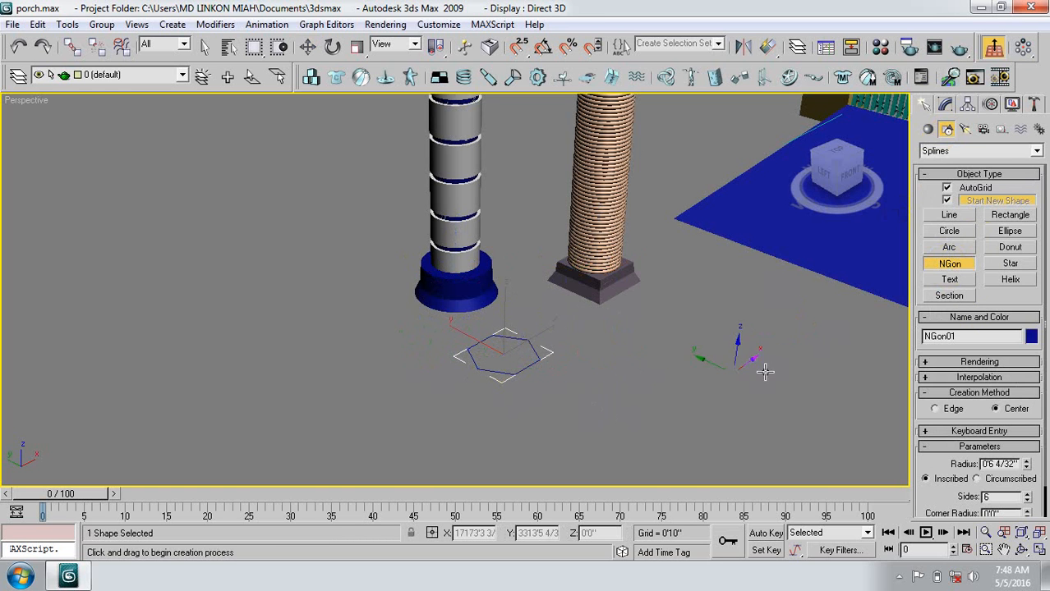
click(946, 105)
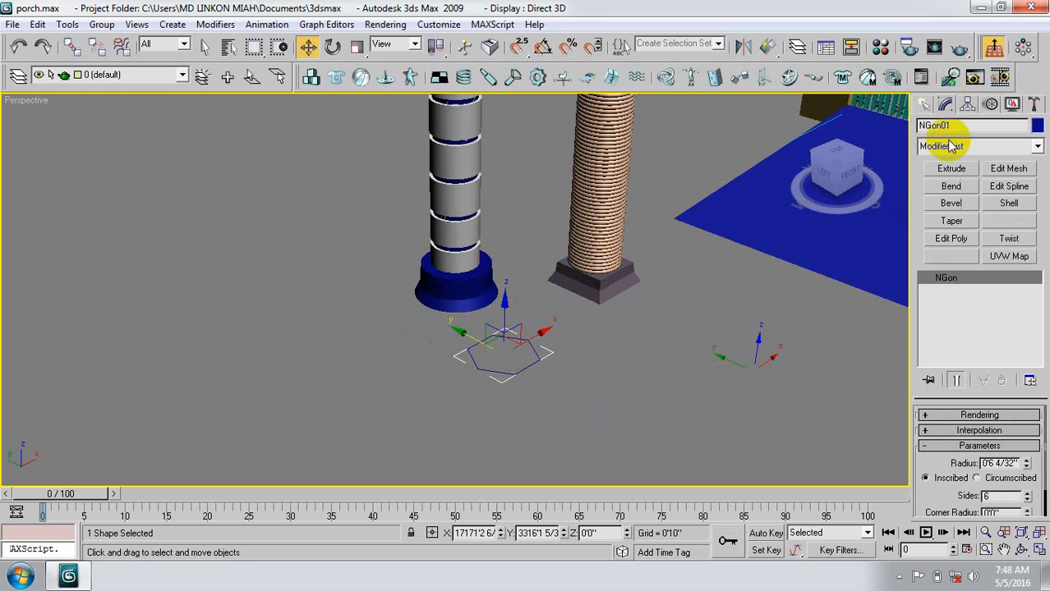
click(950, 203)
click(529, 382)
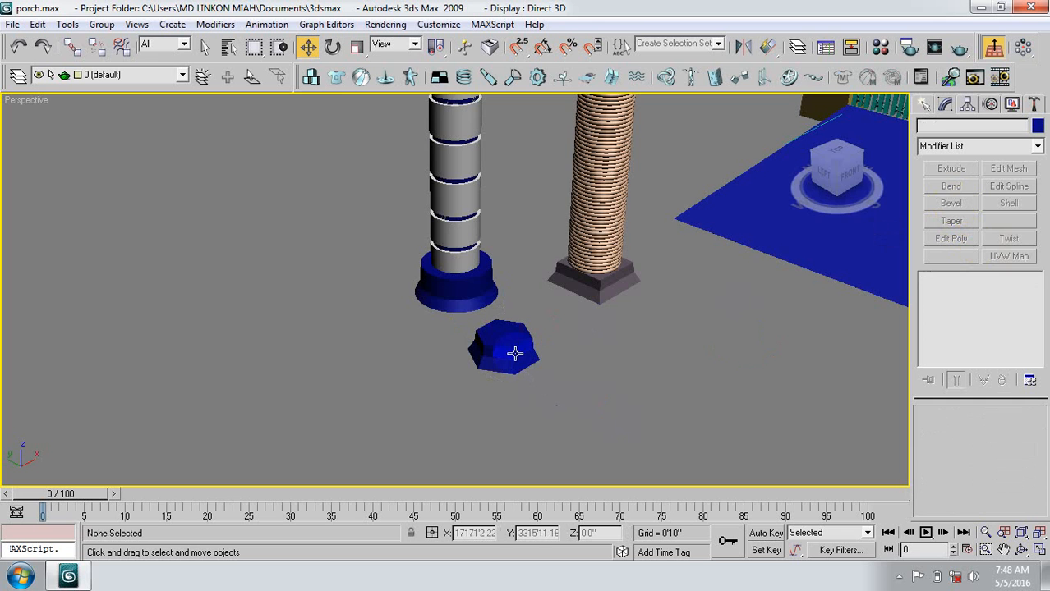
Compare the hexagonal base with the round and square column bases, checking their bevel settings.
click(515, 353)
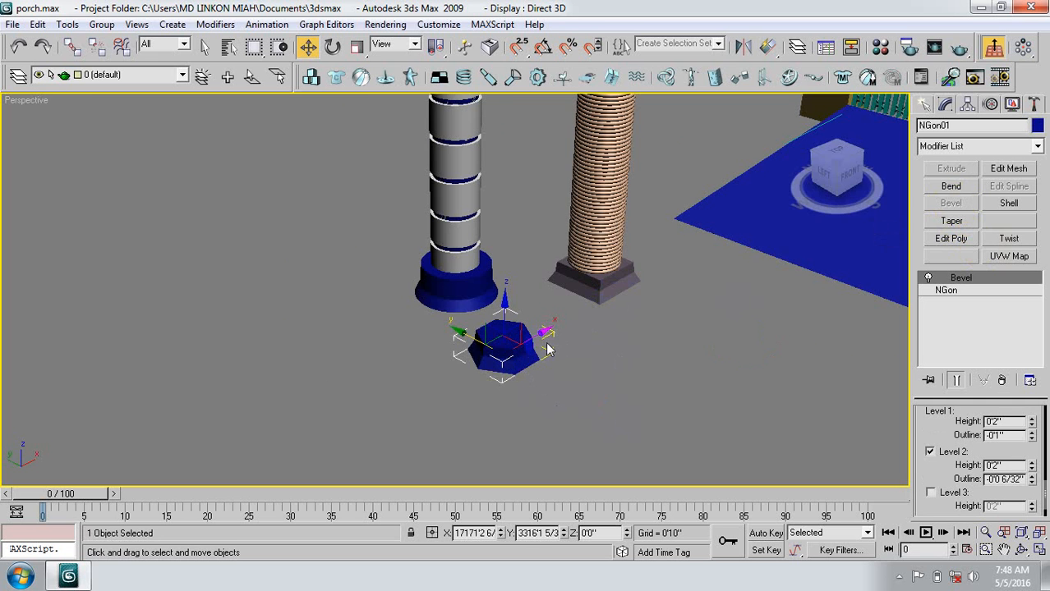
middle_drag(548, 349, 513, 343)
middle_drag(389, 348, 460, 350)
click(498, 354)
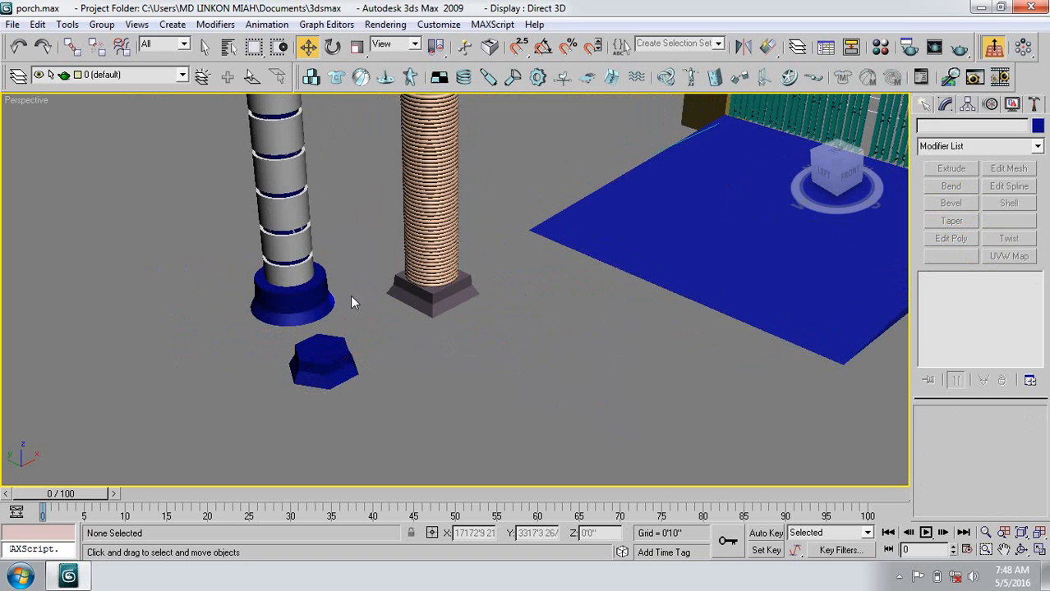
click(292, 292)
click(438, 335)
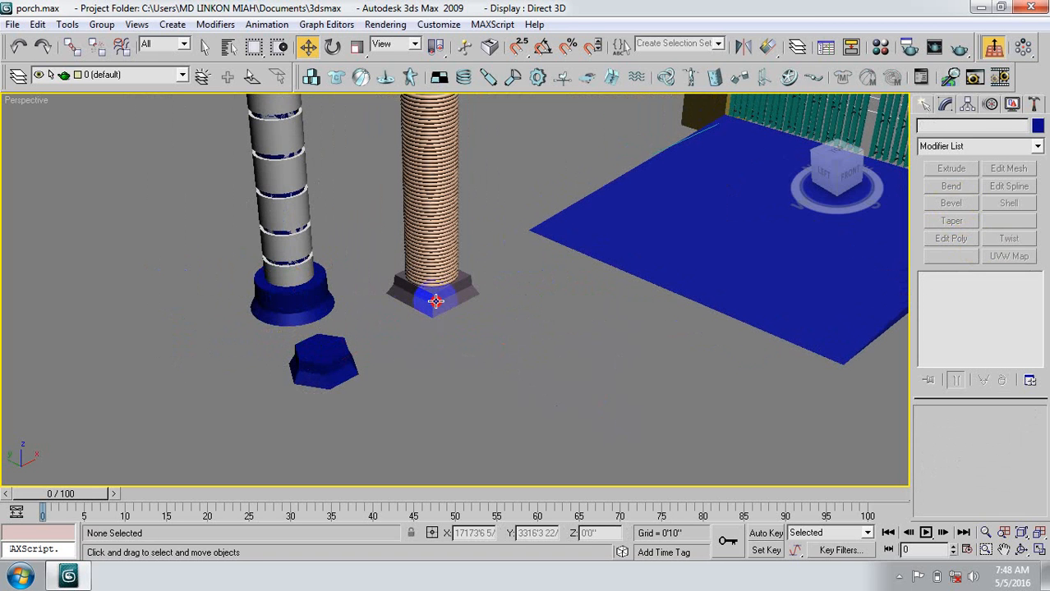
click(435, 301)
click(428, 337)
click(283, 310)
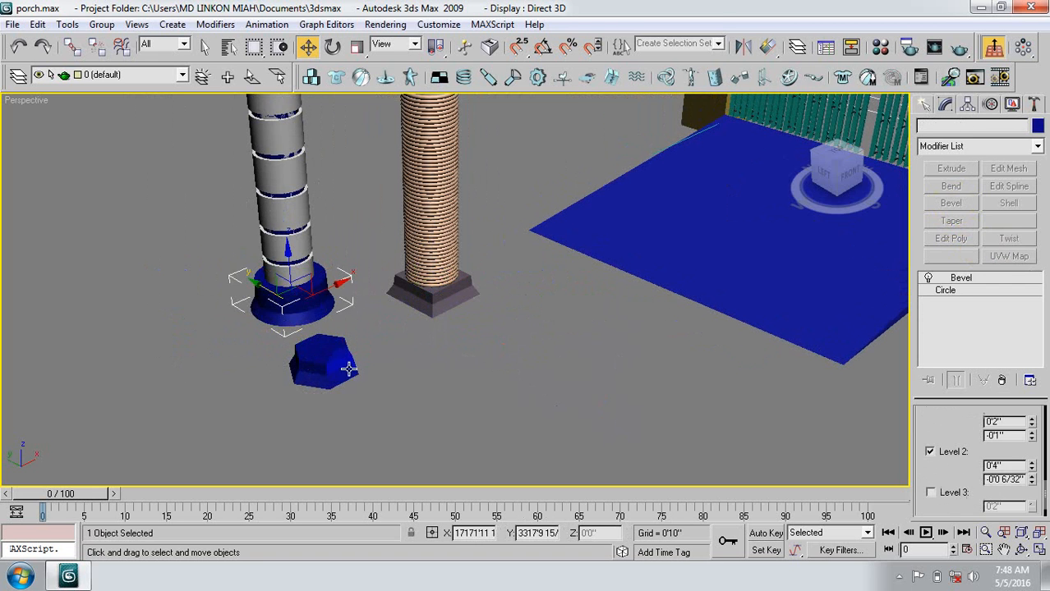
click(348, 369)
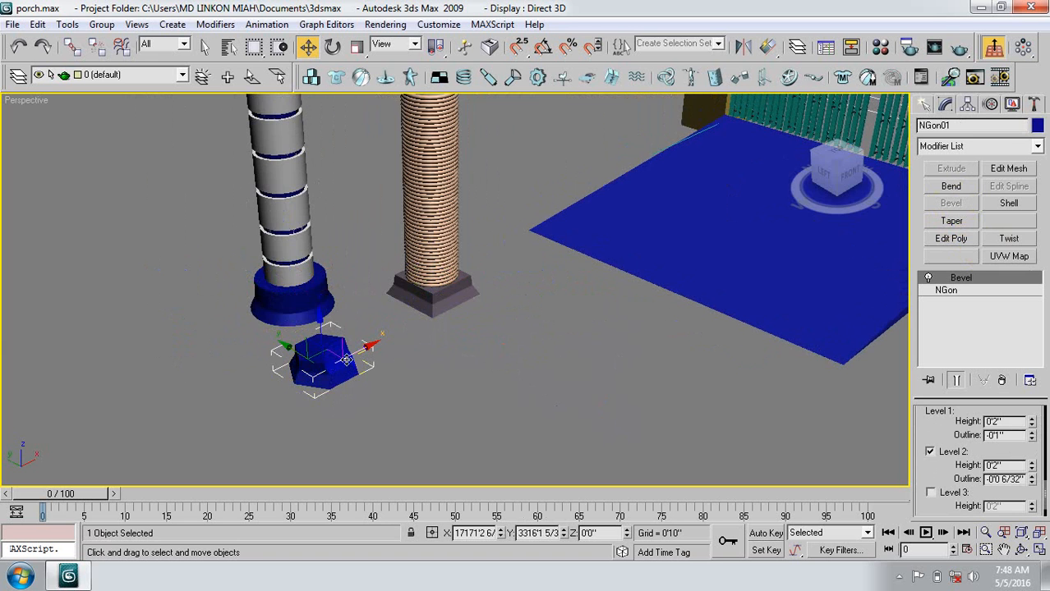
Set the hexagonal base's Bevel Level 1 height to 3 16/32" and its Level 2 height to 6".
alt+middle_drag(347, 359, 362, 343)
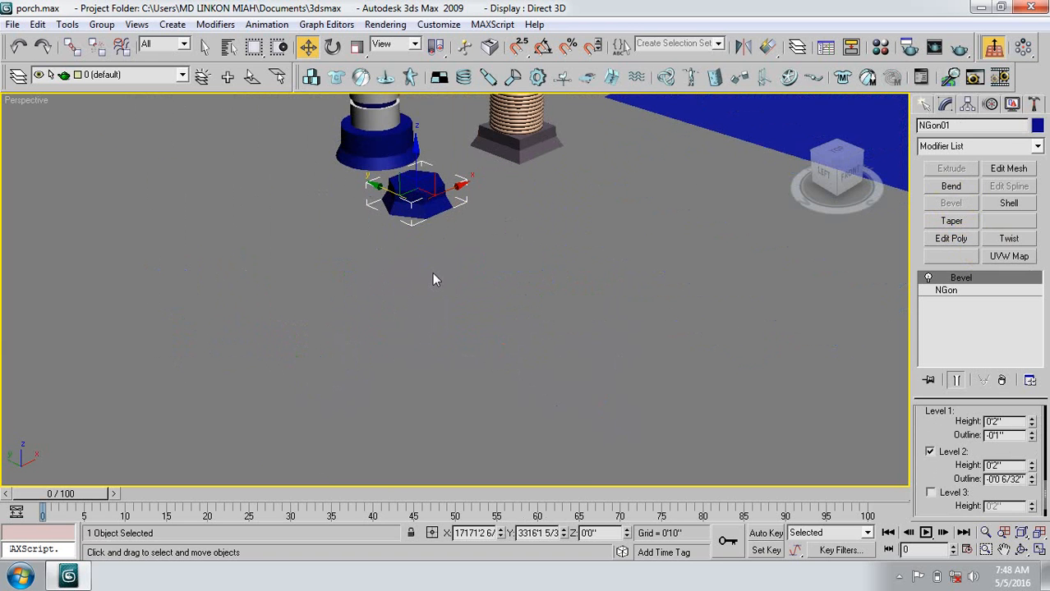
key(z)
alt+middle_drag(436, 332, 439, 330)
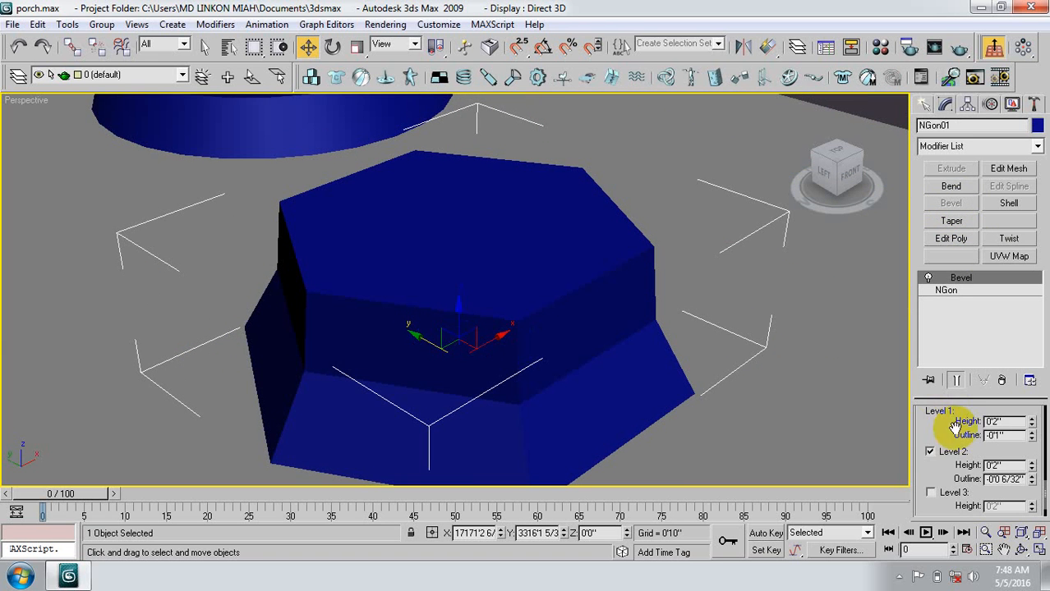
drag(1032, 422, 1032, 420)
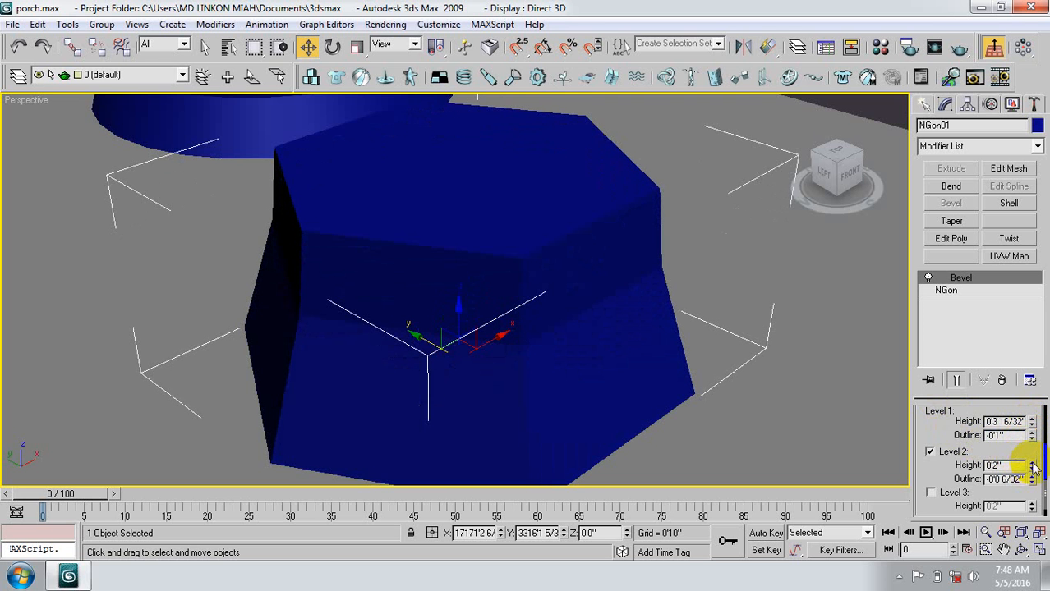
drag(1032, 465, 1034, 465)
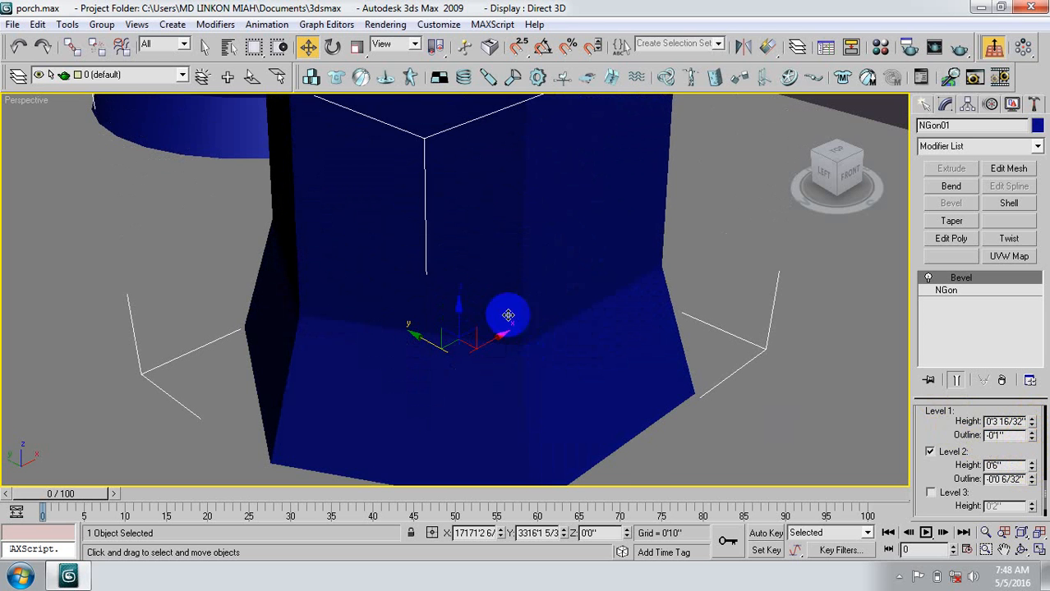
middle_drag(503, 316, 518, 349)
scroll(519, 348, down, 3)
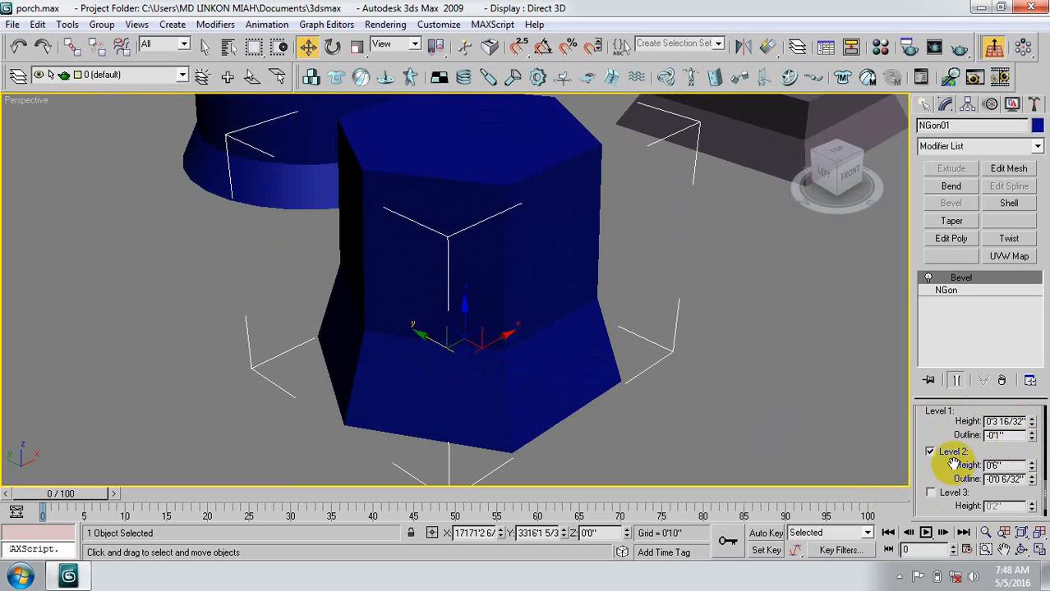
Set the hexagonal shape's Bevel Level 2 height to 7'0" to make a full-height column, and save the scene.
drag(1003, 465, 942, 478)
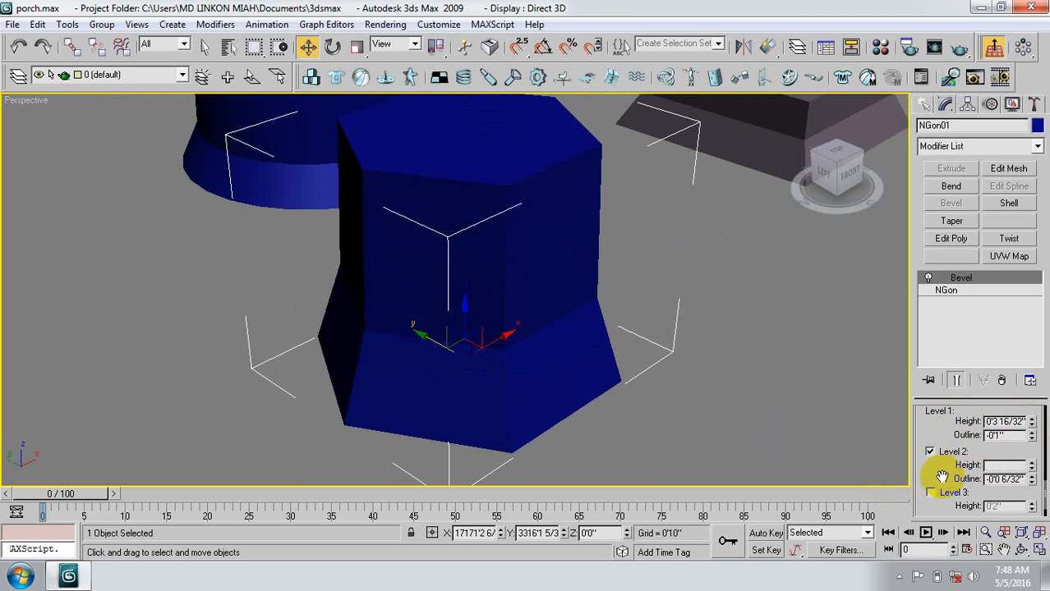
text(7)
key(Return)
scroll(510, 358, down, 5)
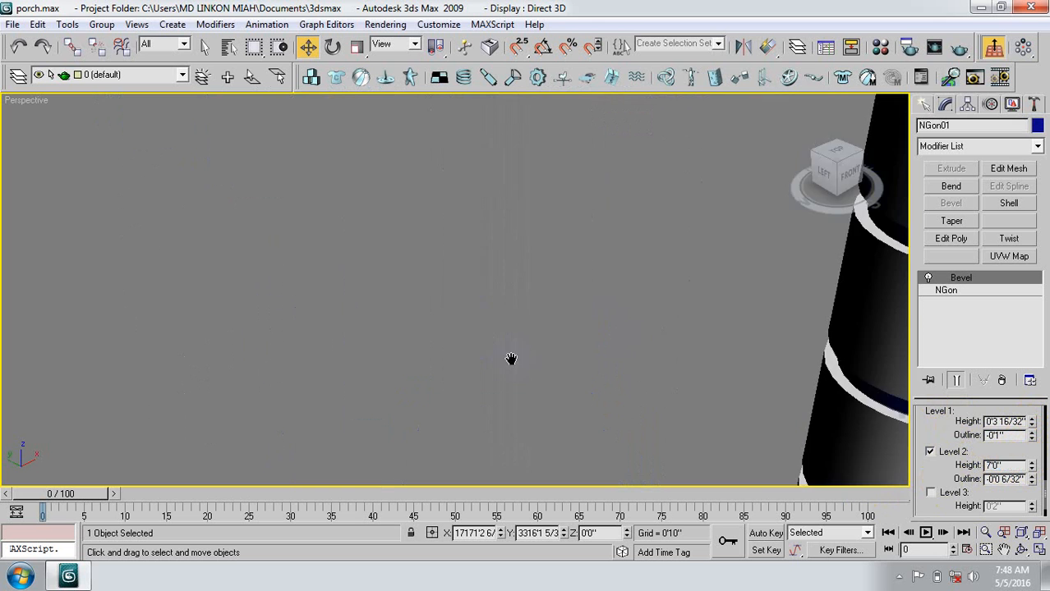
scroll(504, 328, up, 5)
scroll(496, 328, down, 6)
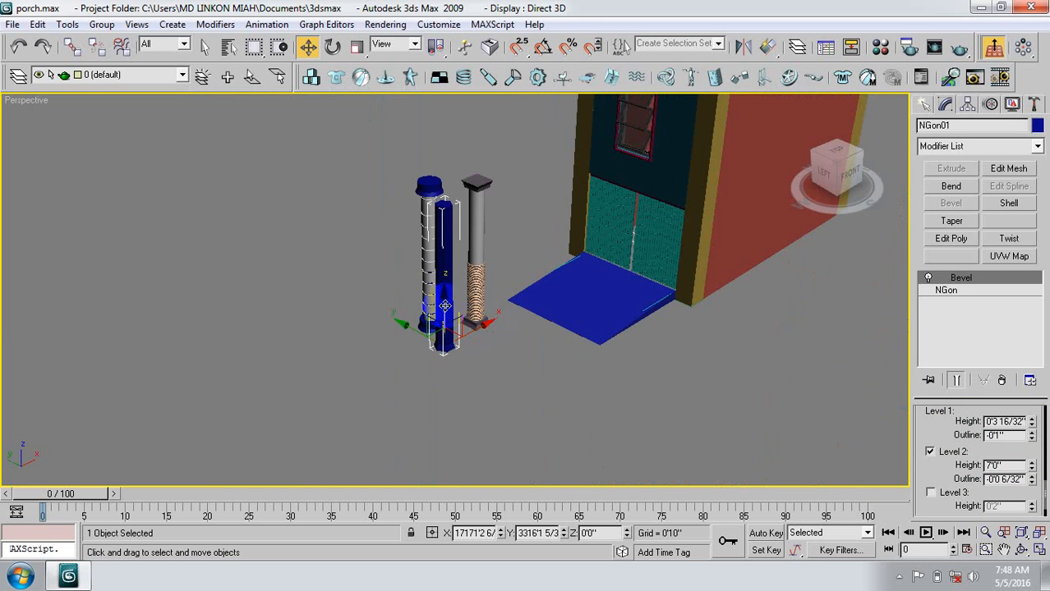
scroll(445, 305, up, 5)
middle_drag(446, 306, 467, 361)
scroll(463, 366, down, 6)
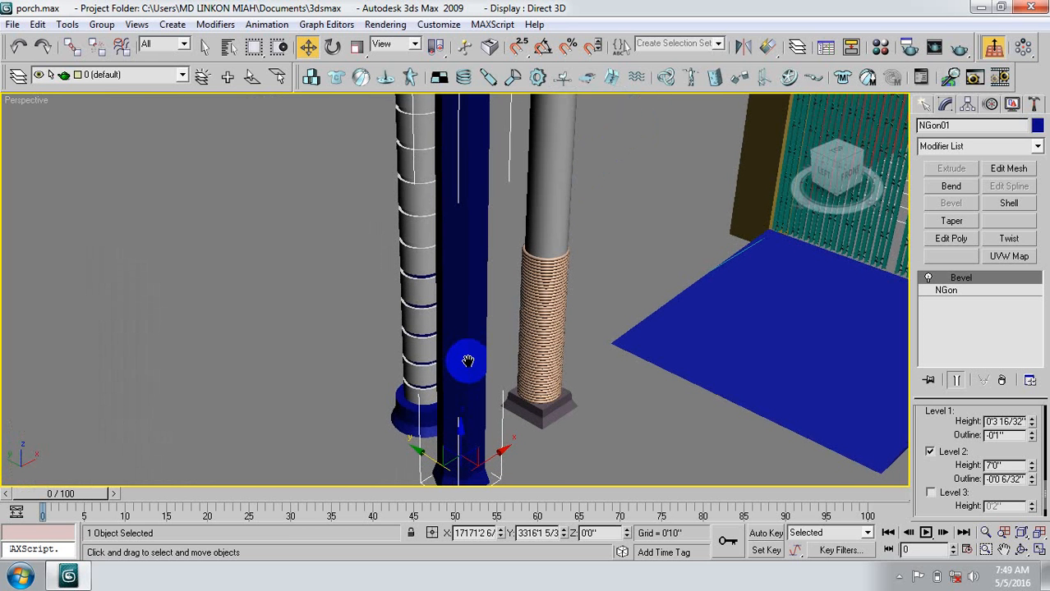
key(ctrl+s)
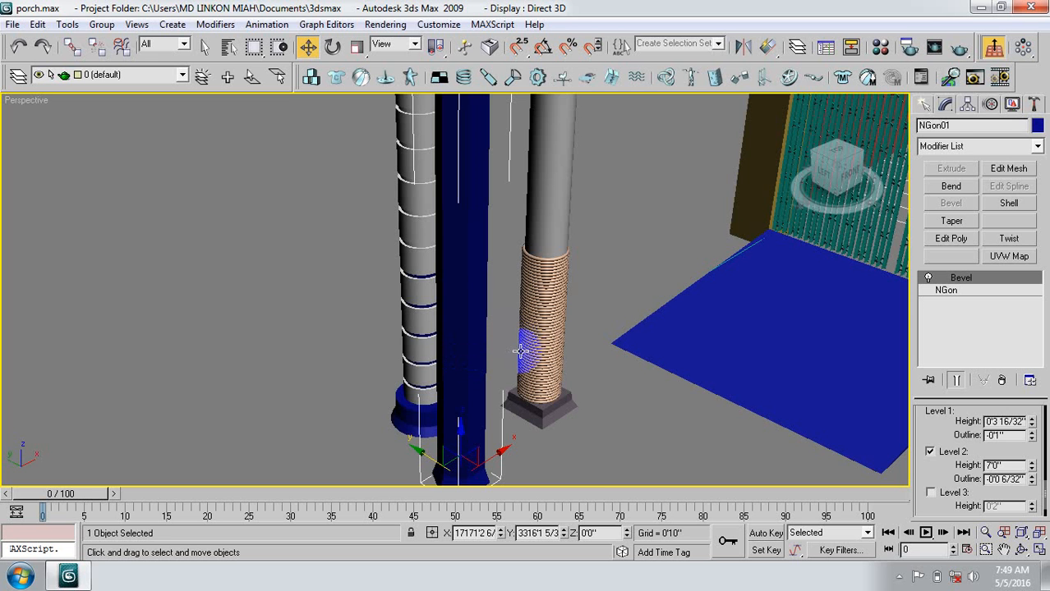
Delete the hexagonal column and the top caps of the round-based and square-based columns.
key(Delete)
middle_drag(520, 393, 494, 372)
middle_drag(451, 314, 460, 376)
scroll(461, 376, down, 2)
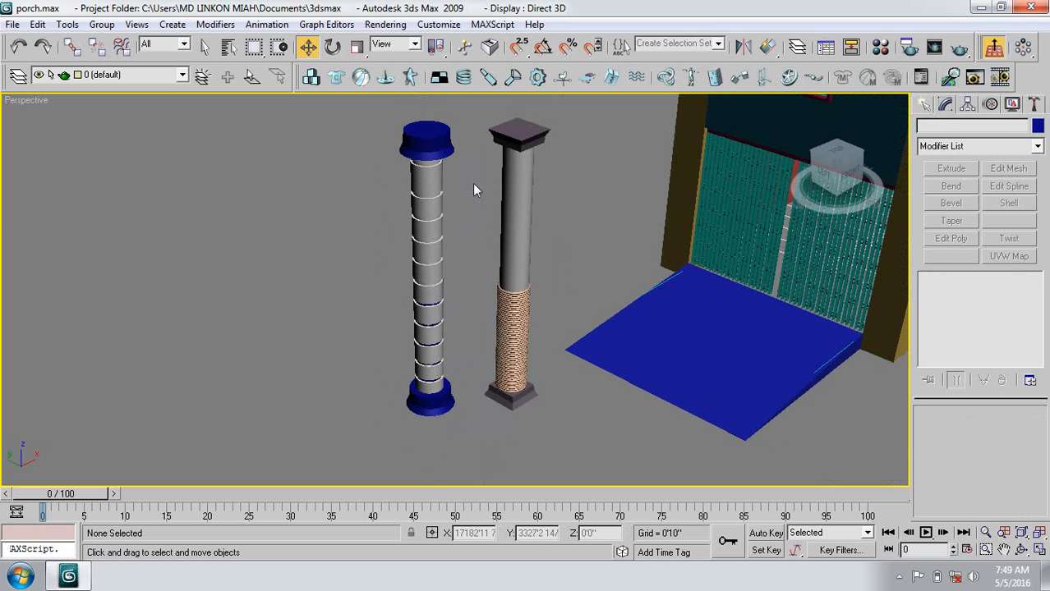
click(426, 138)
key(Delete)
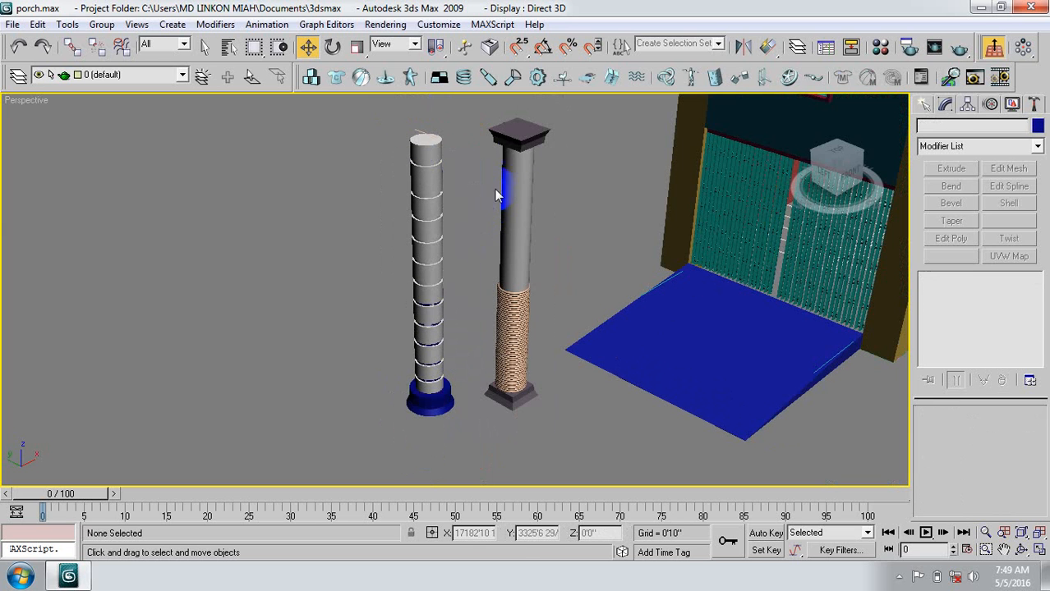
click(519, 133)
key(Delete)
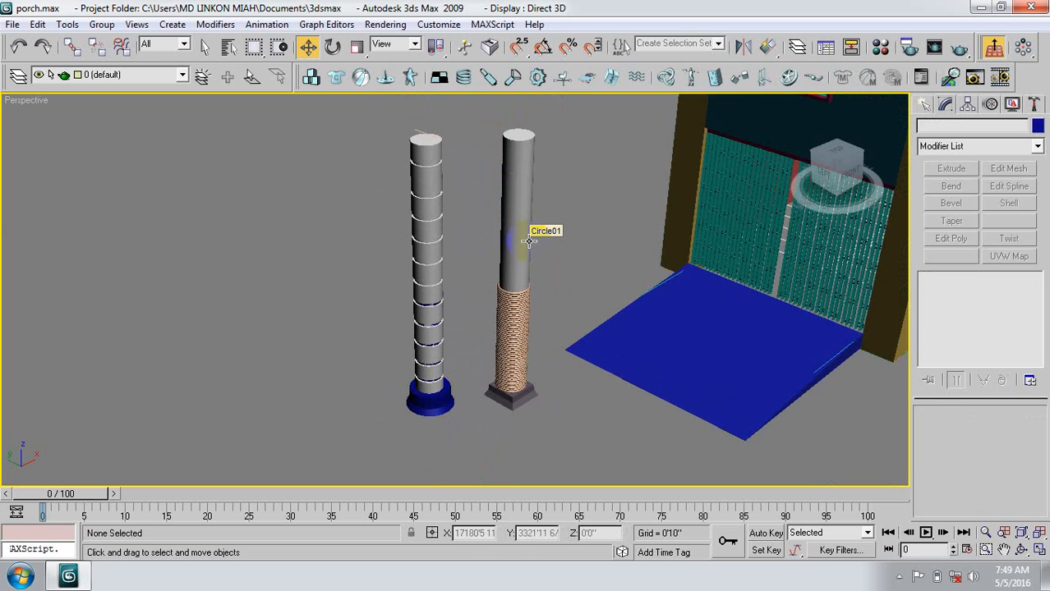
Select all parts of the square-based column in the Top view and combine them into one group with the default name.
click(516, 401)
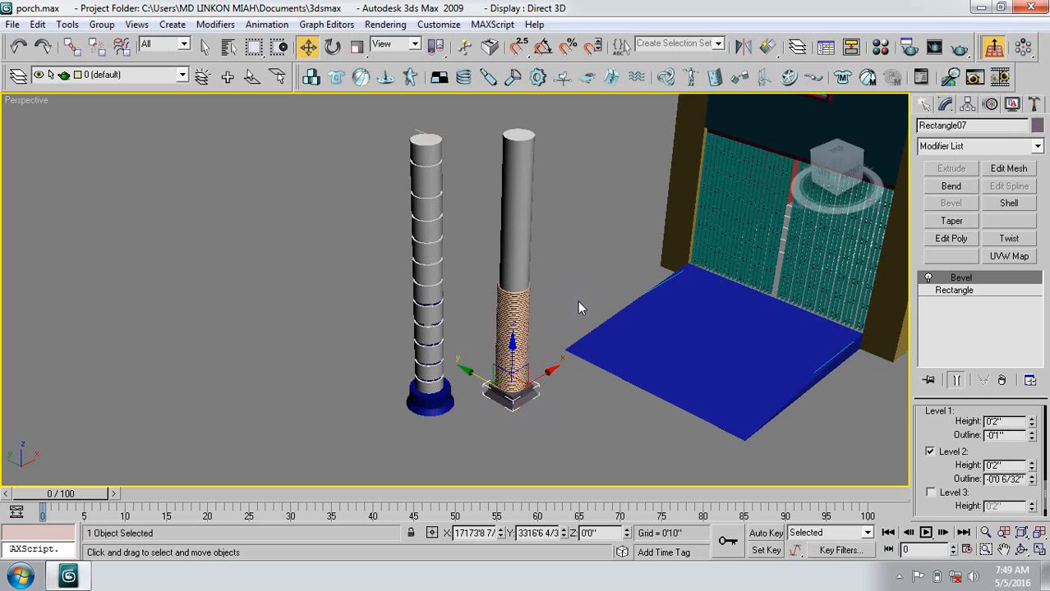
key(t)
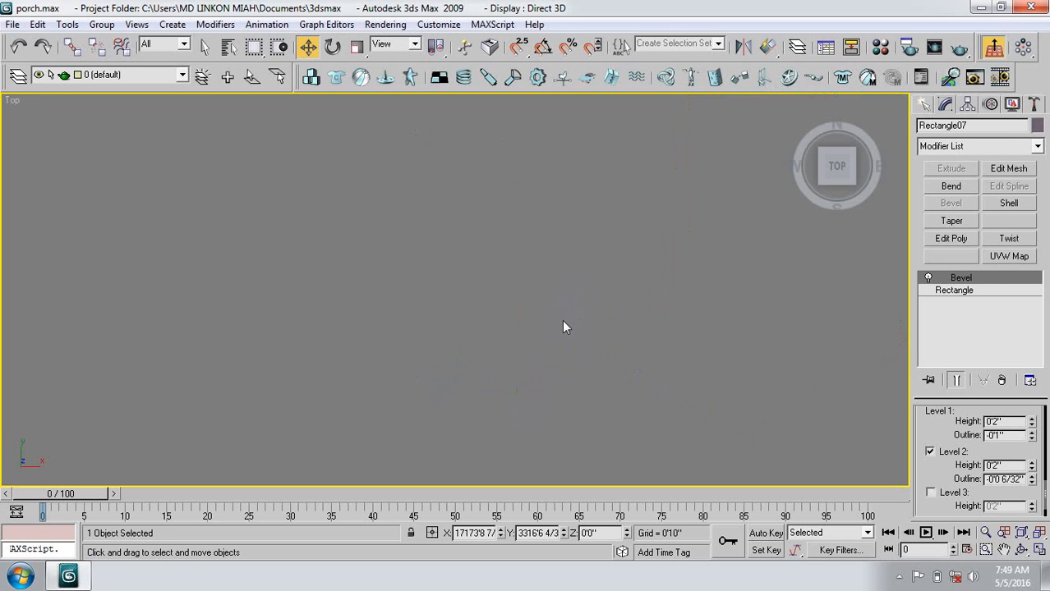
key(z)
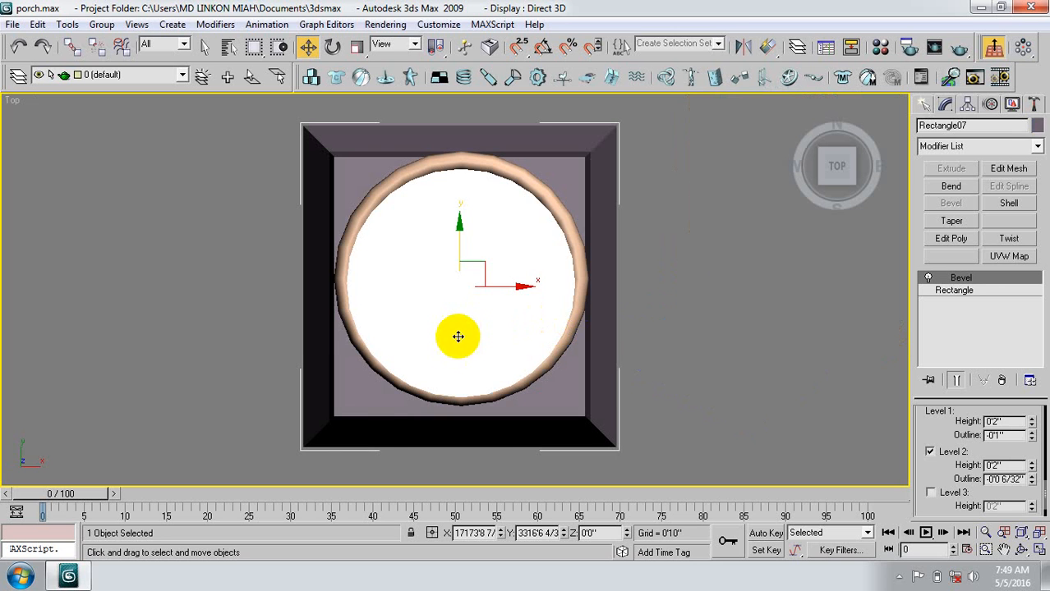
scroll(464, 366, down, 6)
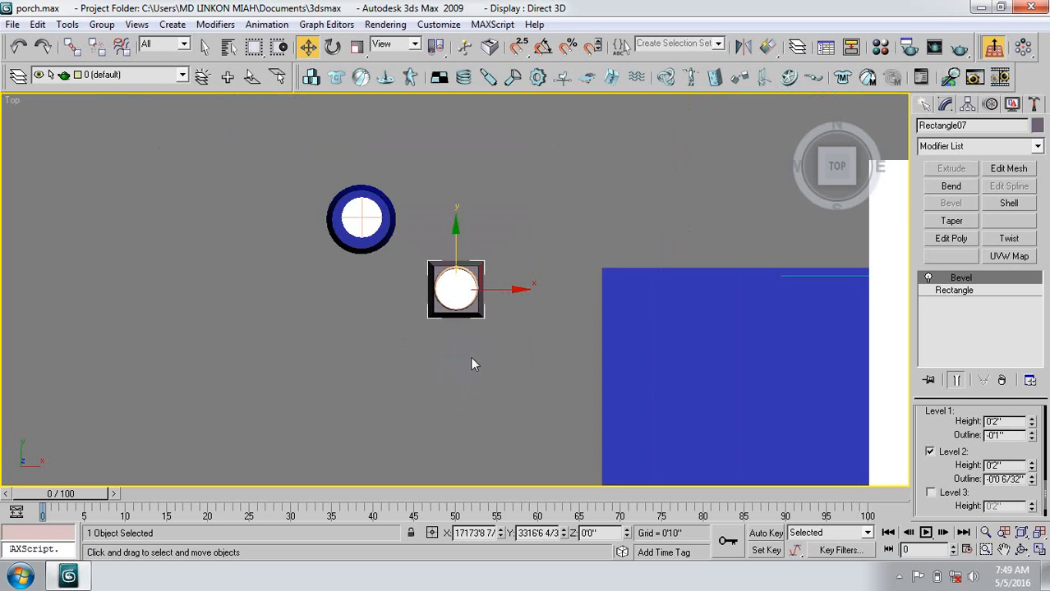
scroll(470, 357, down, 2)
scroll(503, 340, up, 4)
click(527, 268)
drag(504, 250, 415, 340)
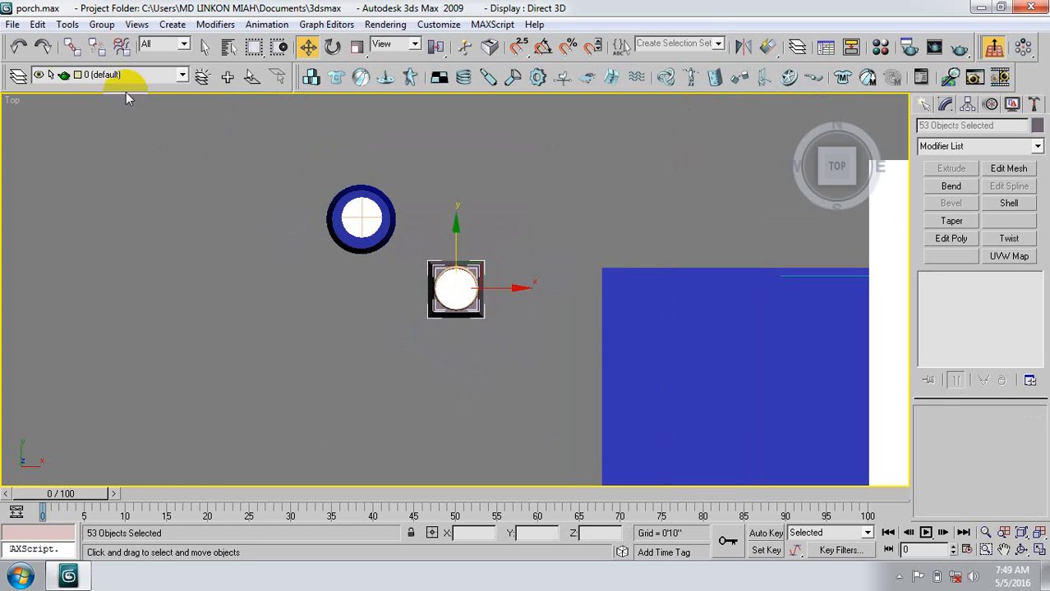
click(101, 25)
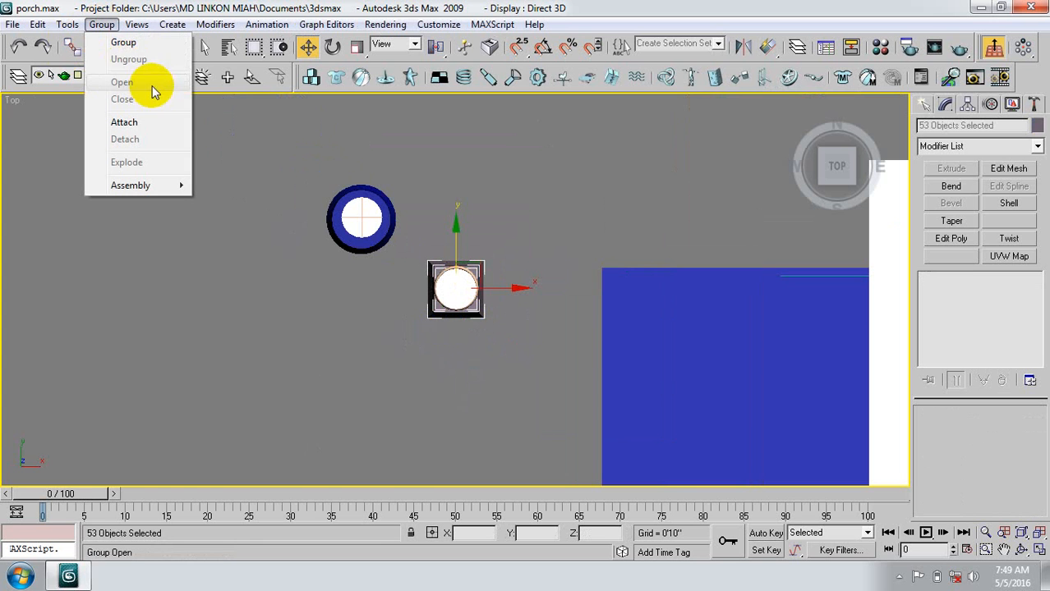
click(123, 40)
click(536, 313)
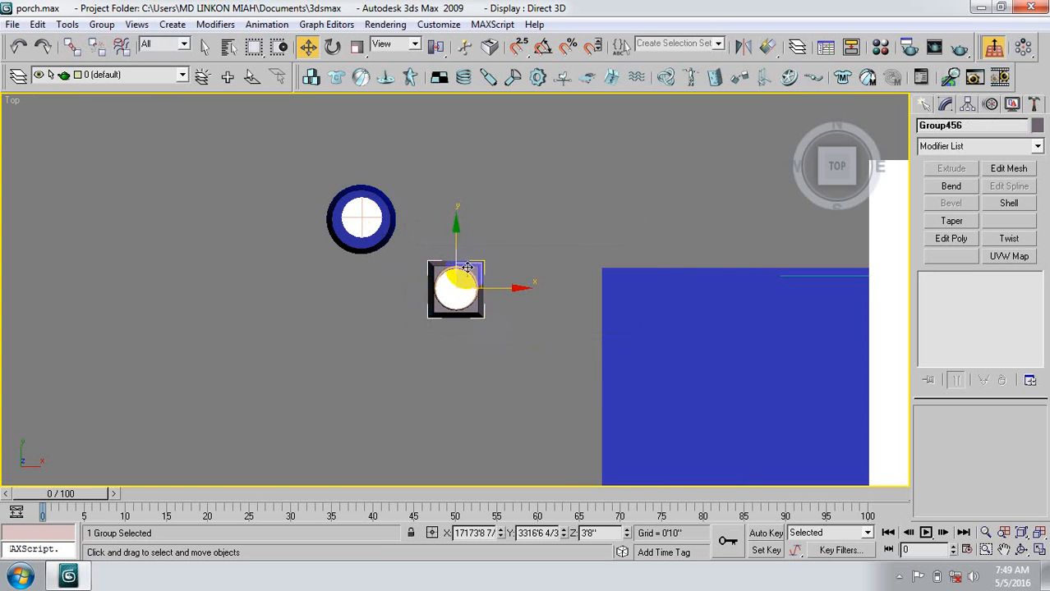
Move the grouped square-based column in the Top view so it stands roughly in line with the round-based column.
drag(469, 265, 479, 209)
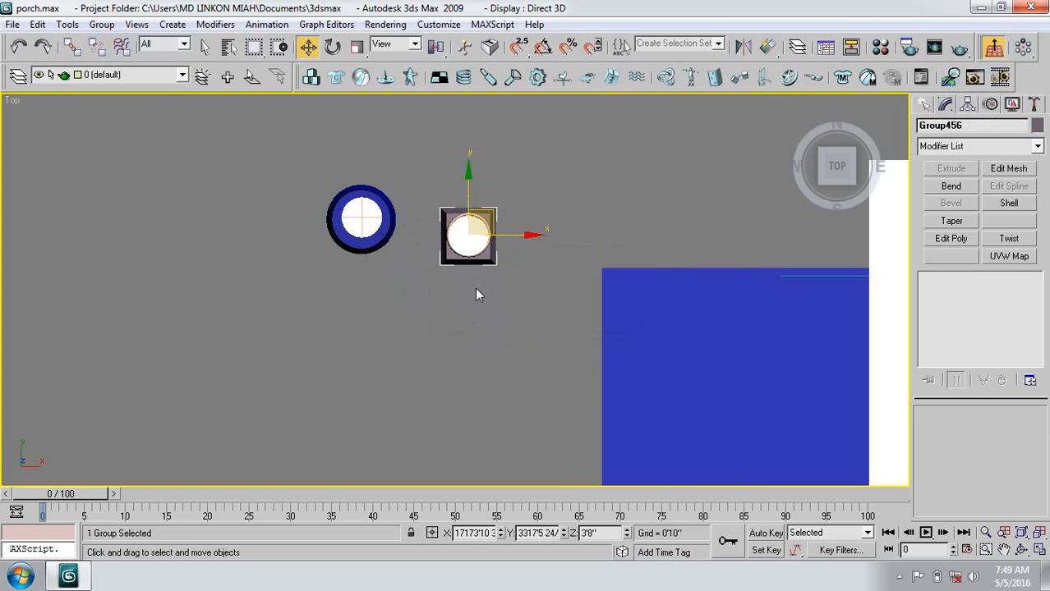
scroll(475, 290, down, 1)
middle_drag(514, 293, 481, 286)
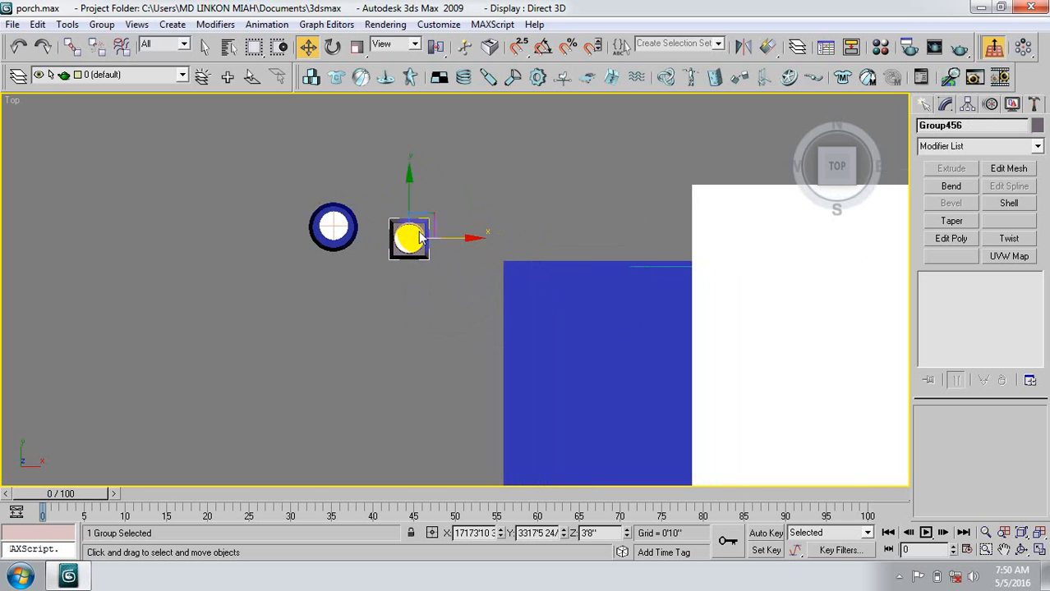
Fine-tune the grouped square-based column's position in the Top view and clone it further down along the Y axis.
drag(417, 215, 396, 212)
middle_drag(408, 259, 396, 232)
scroll(379, 192, down, 1)
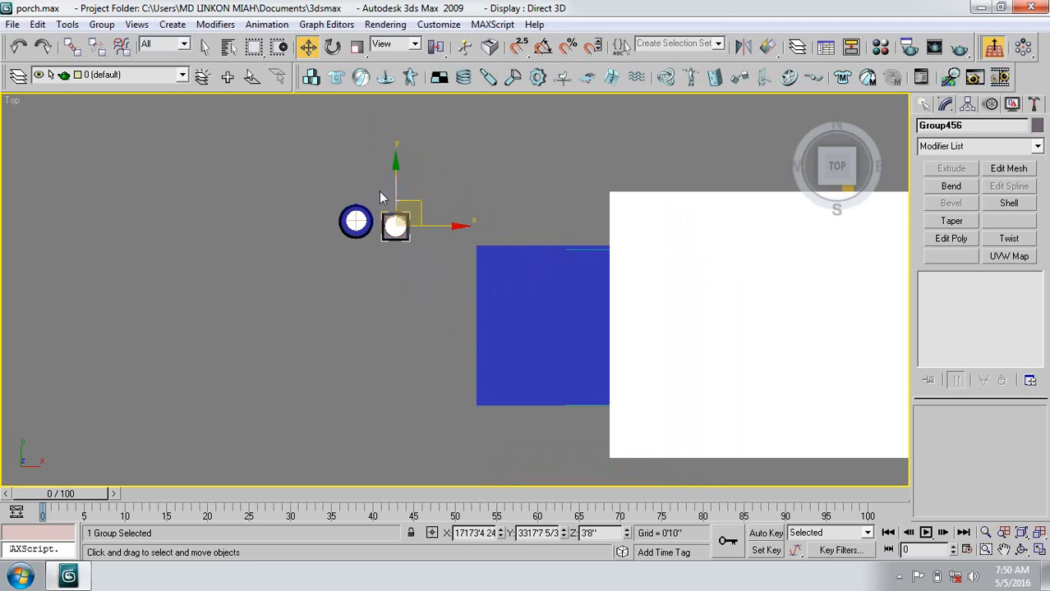
mouse_move(414, 231)
shift+mouse_down()
mouse_move(417, 412)
mouse_move(413, 339)
mouse_move(412, 347)
shift+mouse_up()
click(522, 348)
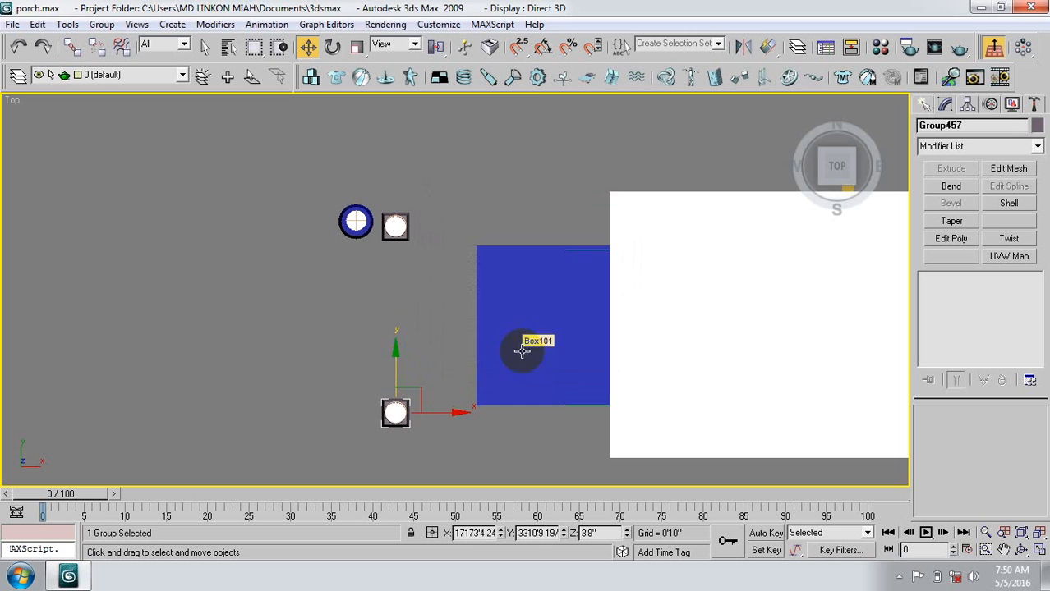
middle_drag(391, 333, 375, 332)
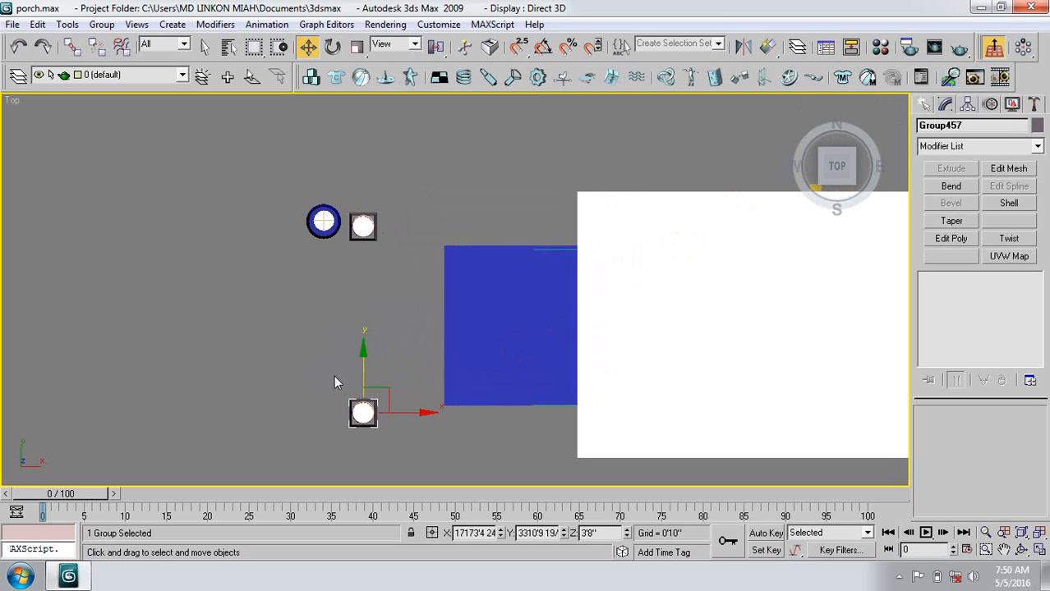
Select all parts of the round-based column and move it up along the Y axis, away from the square-based columns.
click(324, 222)
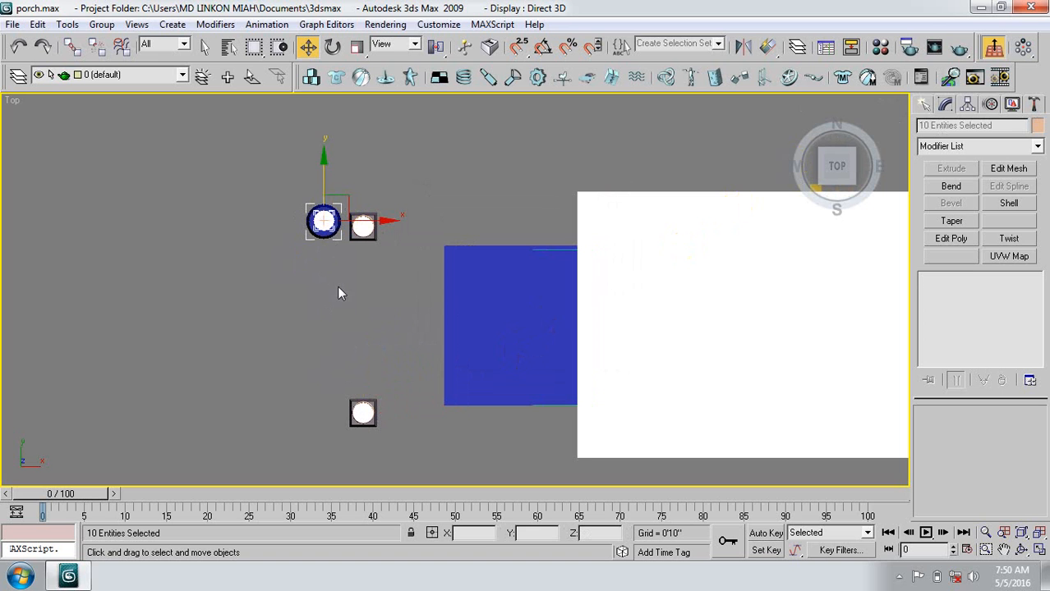
drag(322, 157, 322, 43)
click(286, 276)
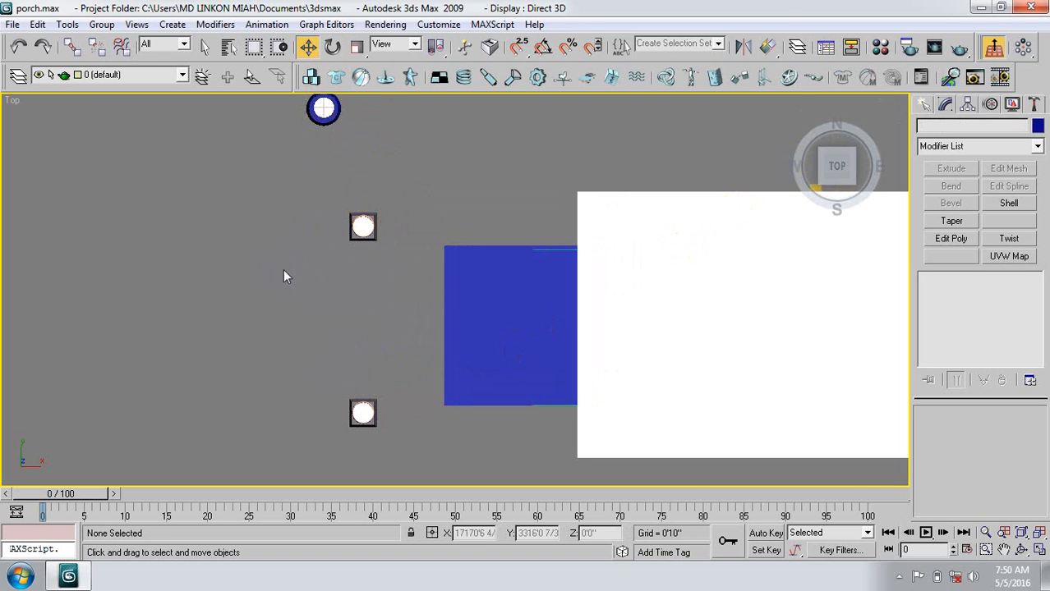
Draw a standard box from the upper square-based column to the house wall, about 16'9" by 8'2", and set its height to 0'6".
click(922, 108)
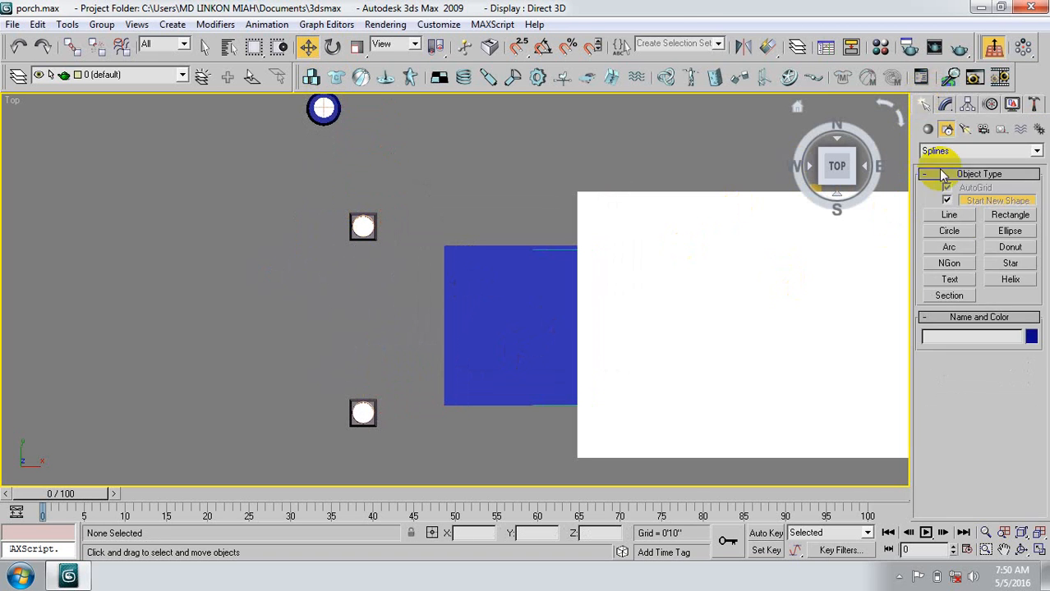
click(927, 129)
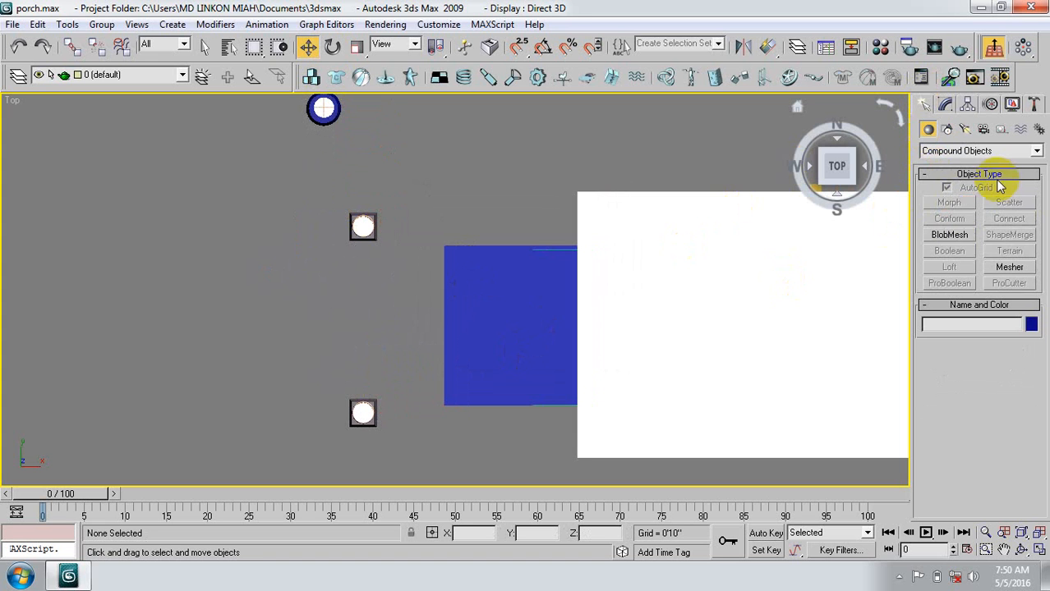
click(935, 151)
click(946, 164)
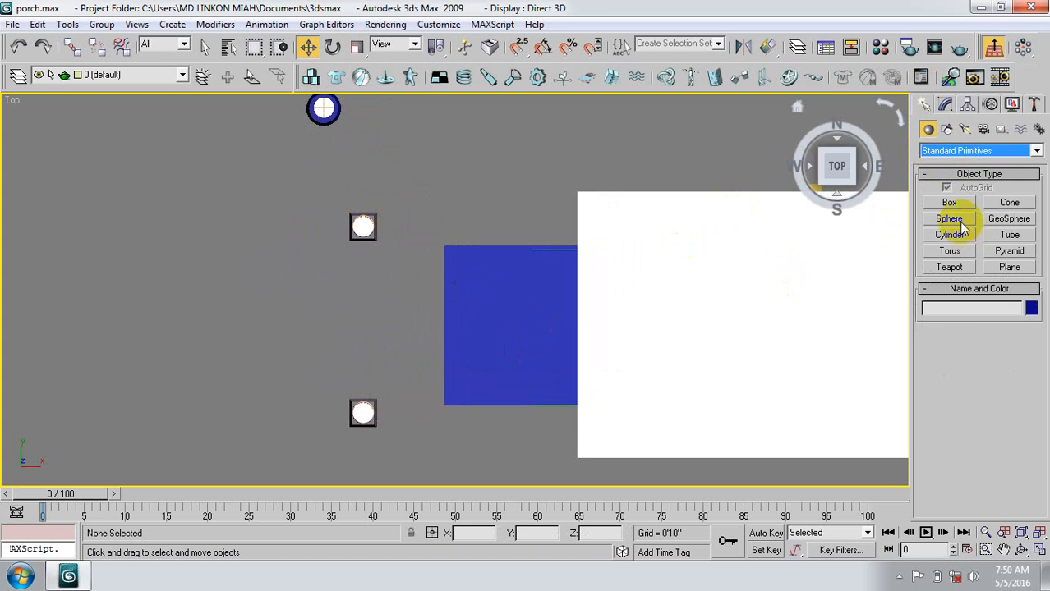
click(948, 202)
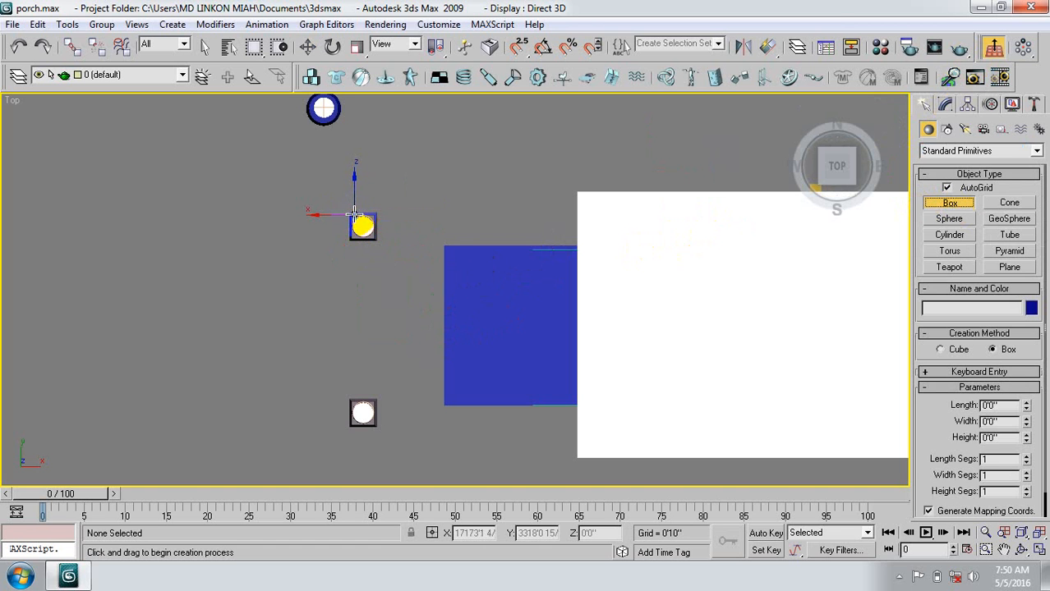
drag(354, 216, 578, 420)
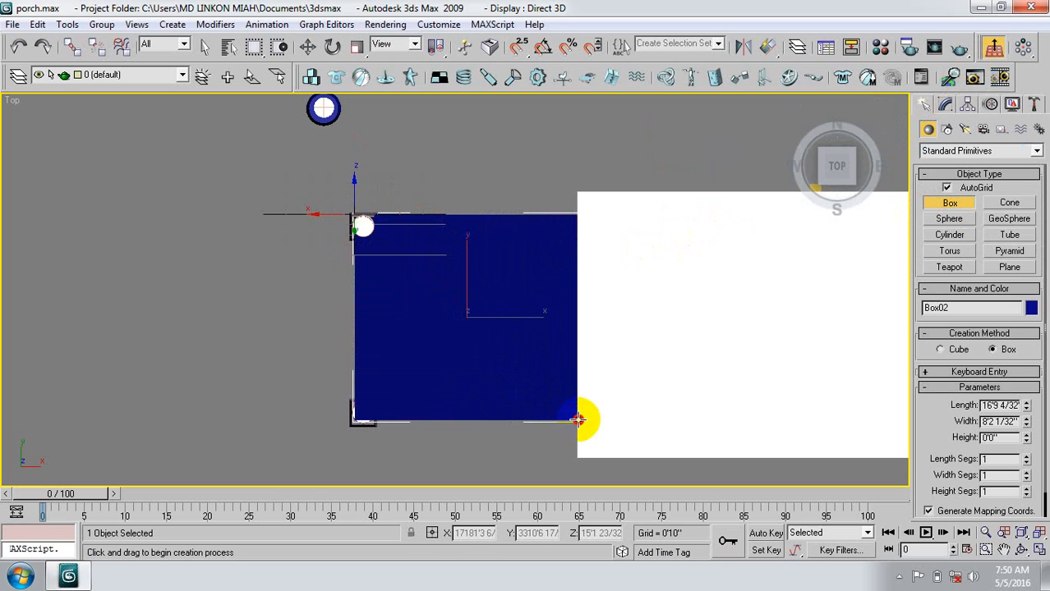
click(577, 419)
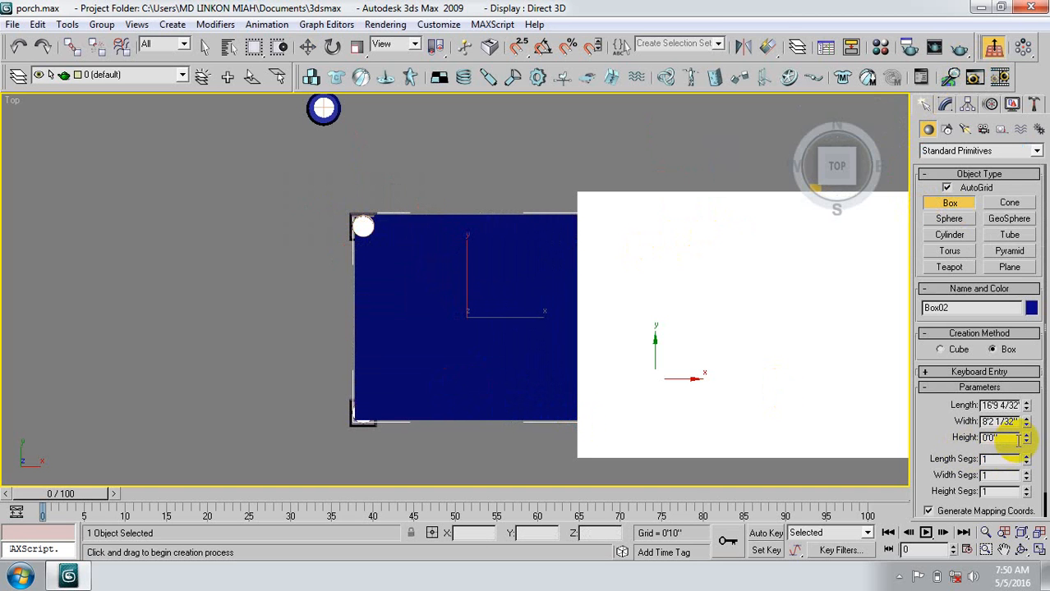
drag(1015, 442, 960, 445)
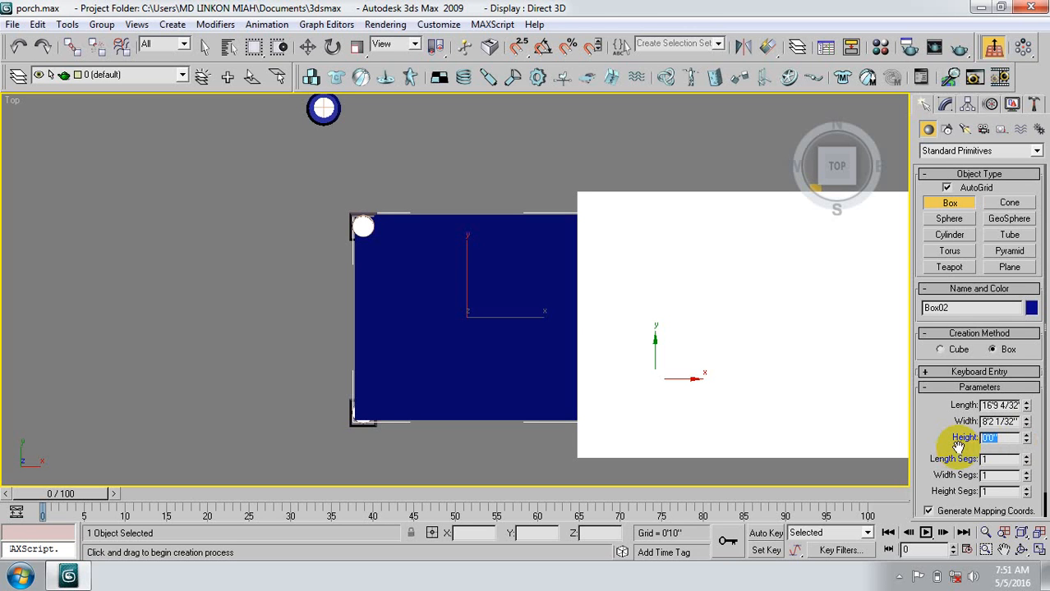
text(6)
key(Return)
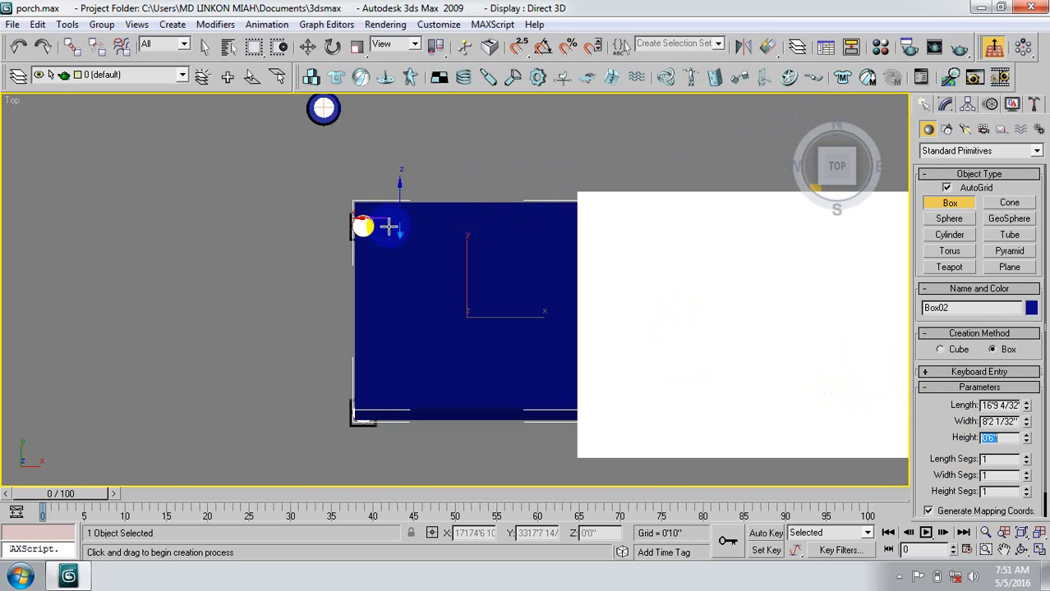
Examine the new box in the home Perspective view and delete it.
click(307, 47)
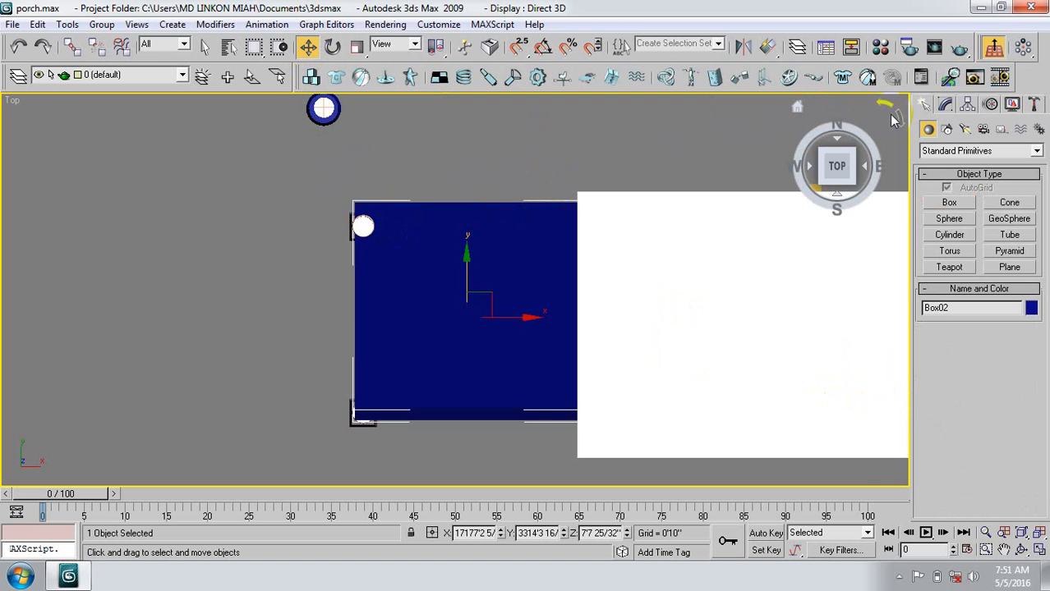
click(797, 107)
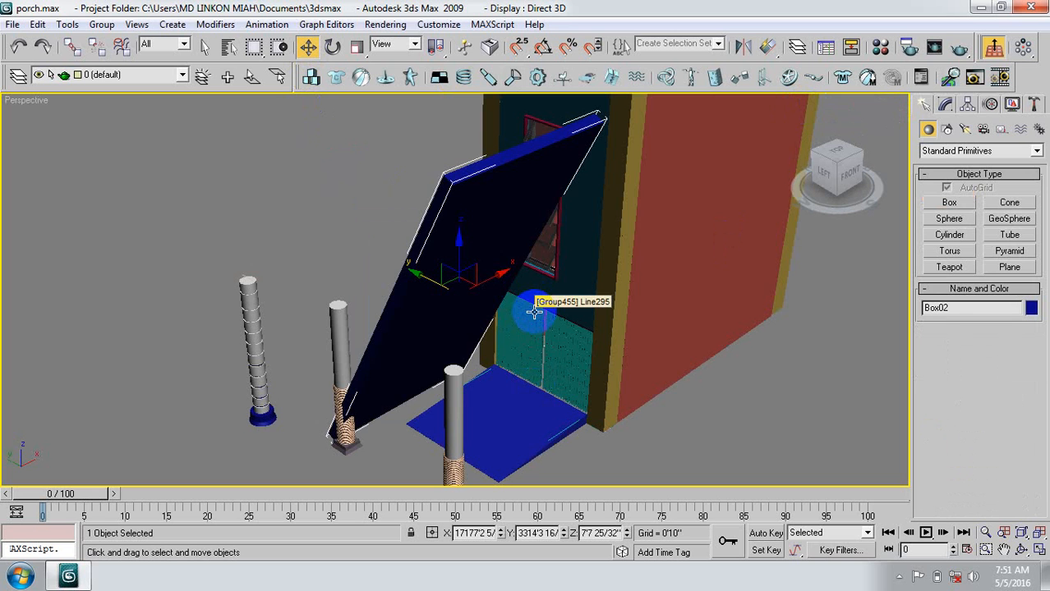
key(Delete)
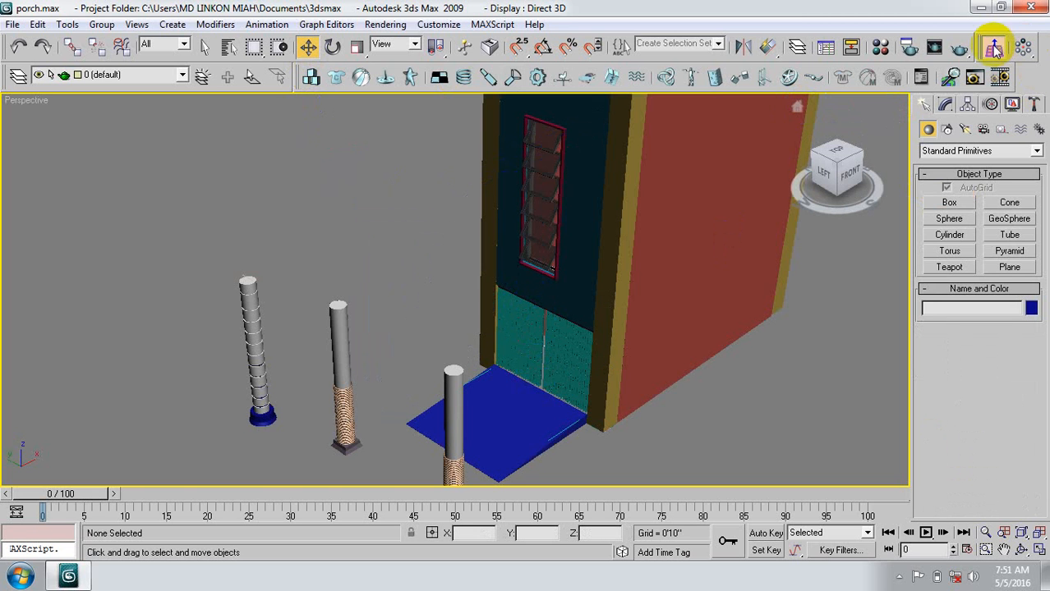
click(950, 203)
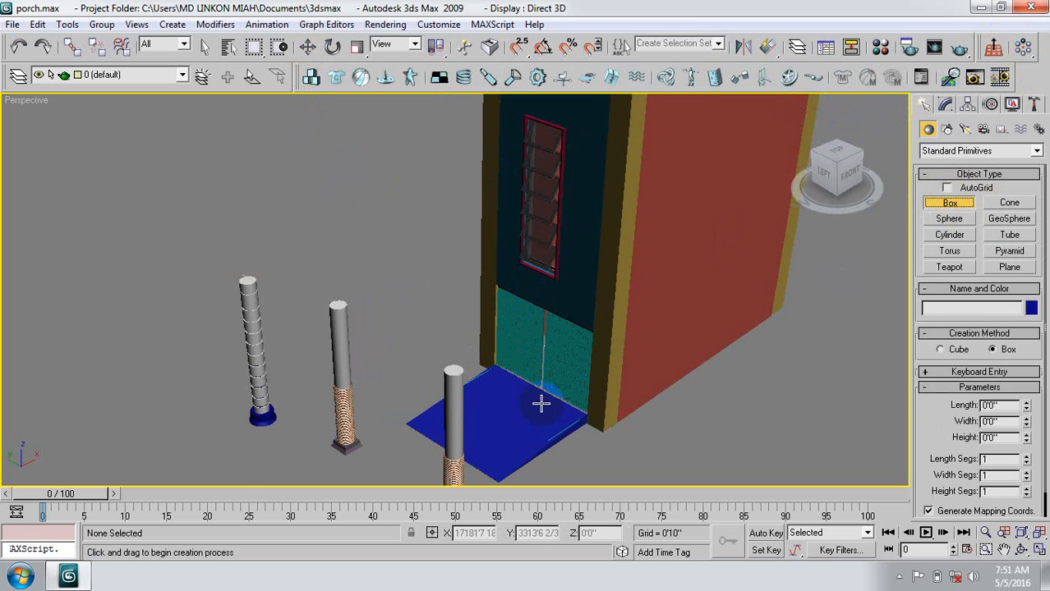
key(t)
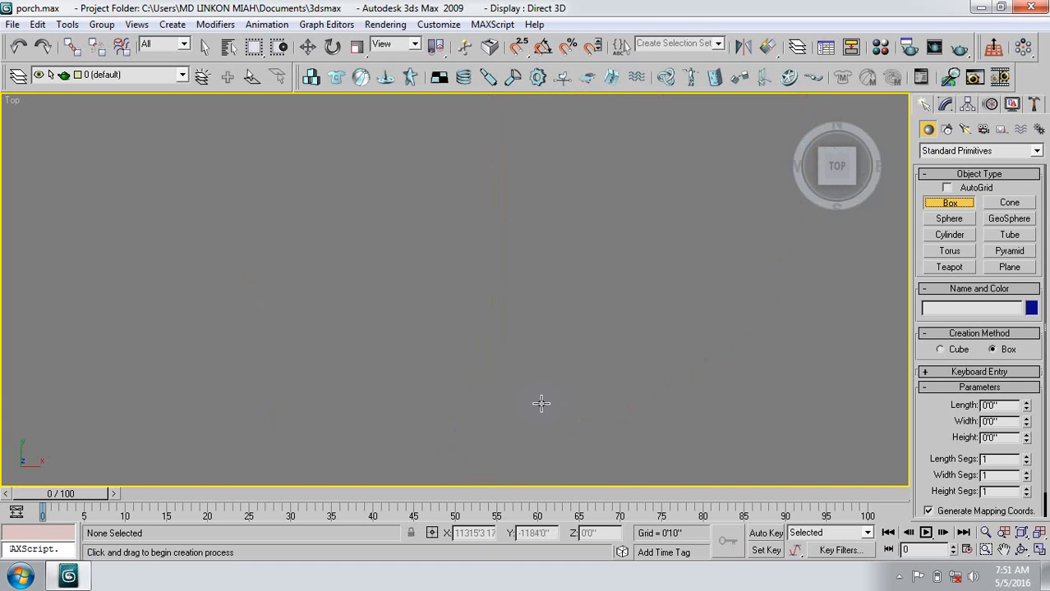
middle_drag(482, 348, 481, 347)
key(w)
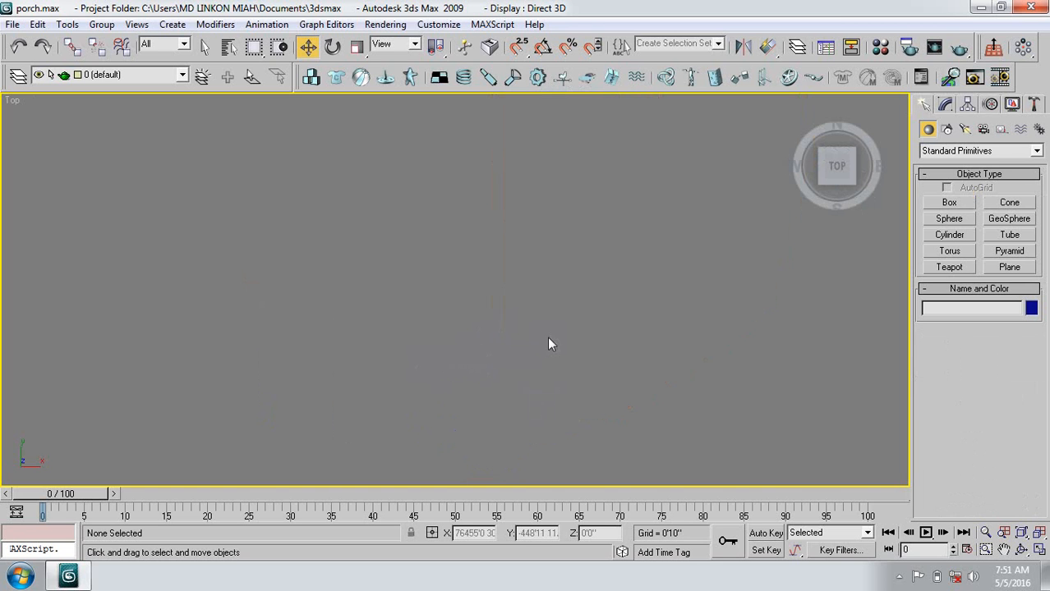
click(794, 106)
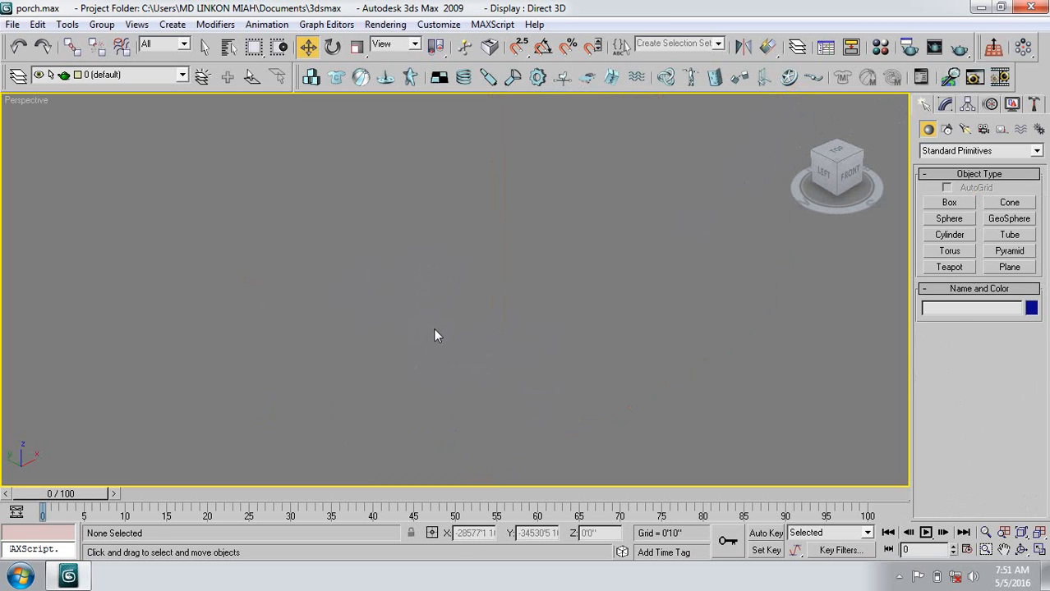
Select every object in the scene and frame the selection to locate the model in the Perspective view.
key(ctrl+a)
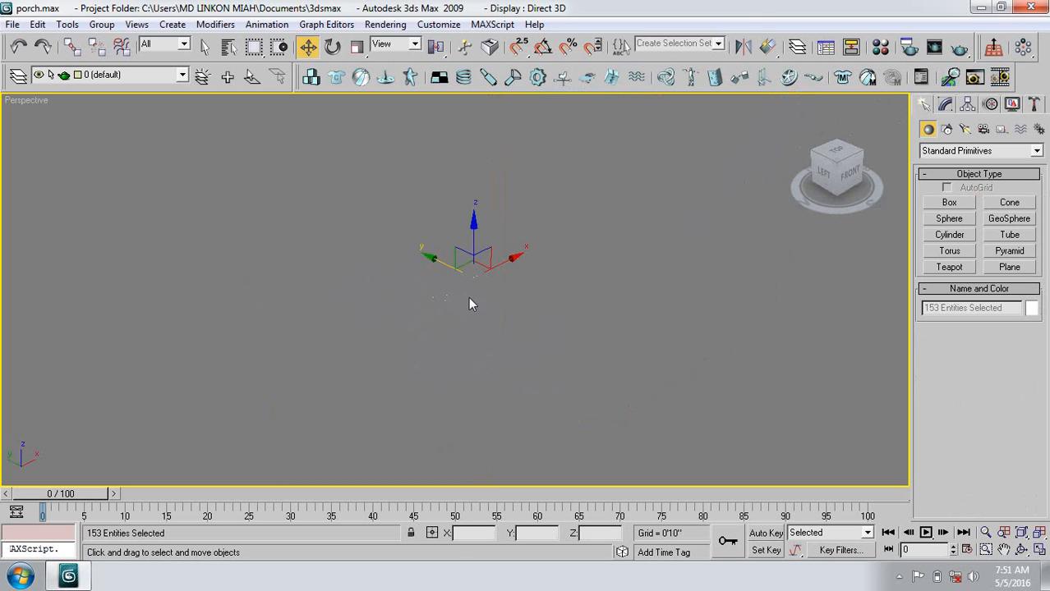
key(z)
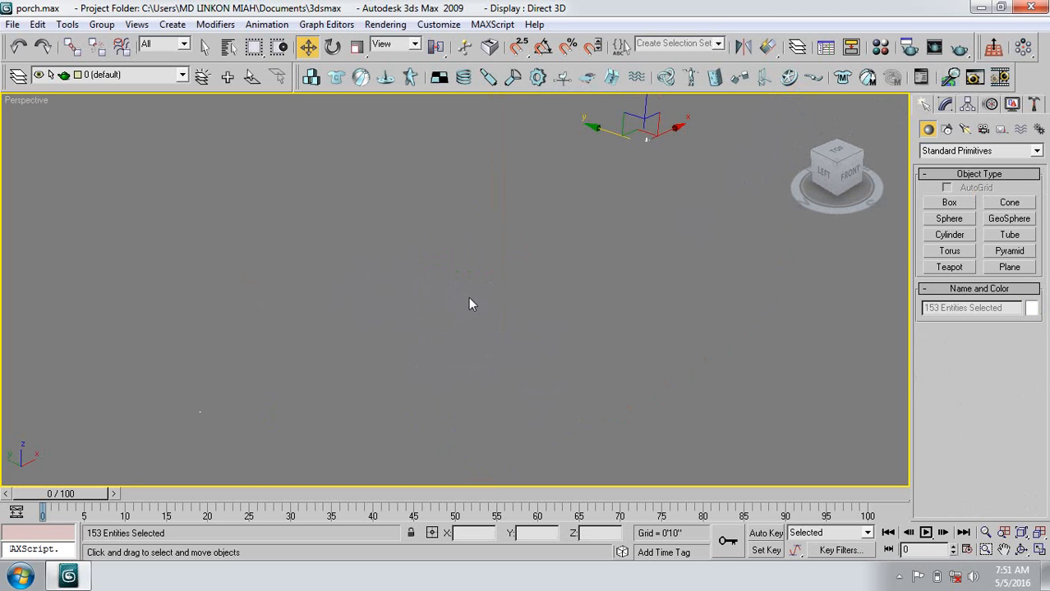
click(571, 299)
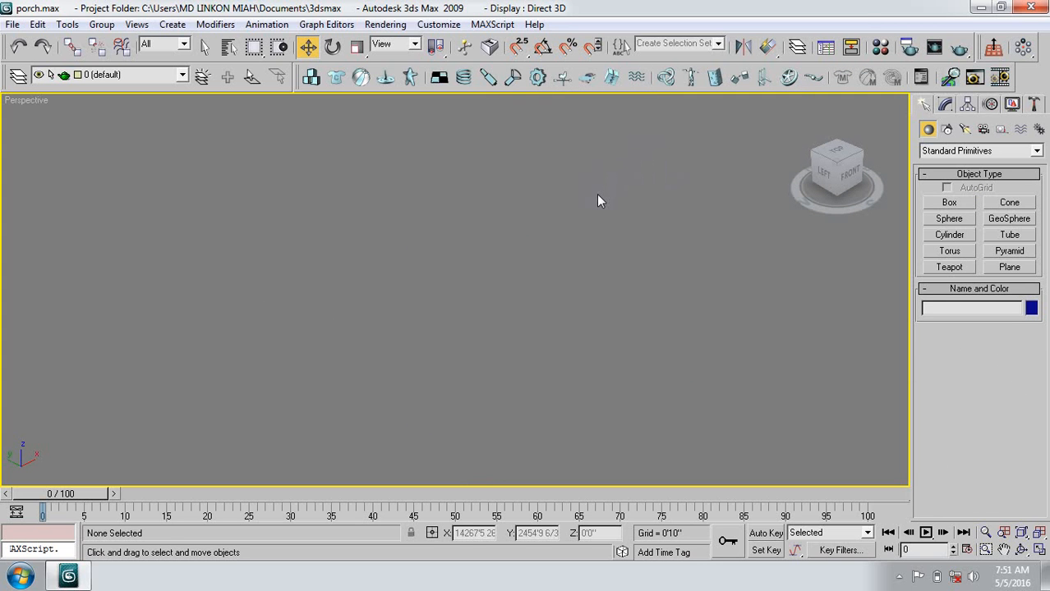
key(ctrl+a)
middle_drag(528, 253, 562, 295)
click(557, 247)
key(ctrl+a)
middle_drag(556, 246, 565, 232)
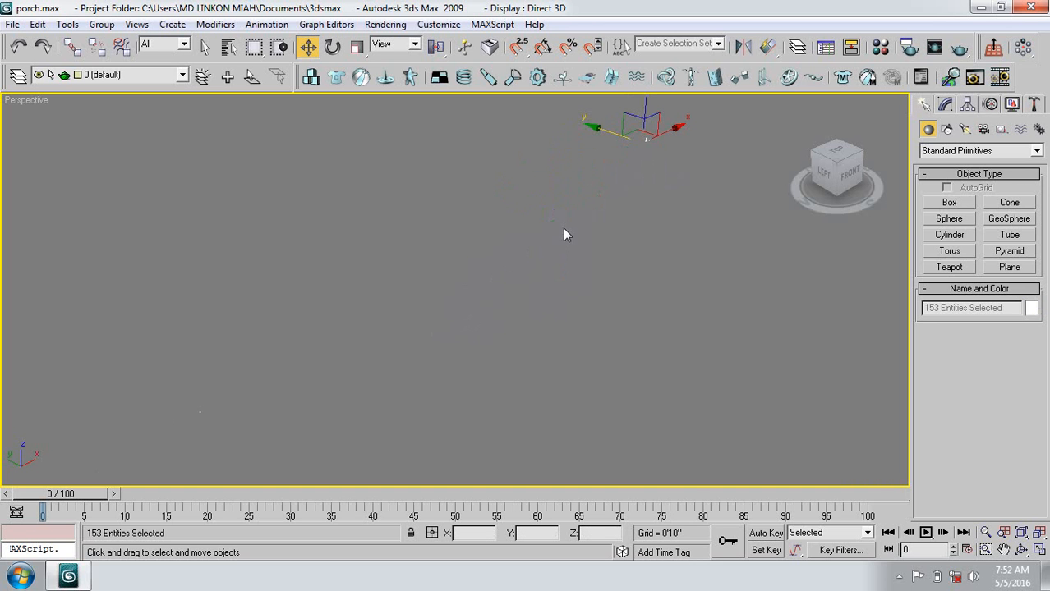
Bring the distant model closer in the Perspective view while all objects are selected.
middle_drag(638, 179, 475, 291)
scroll(542, 284, up, 5)
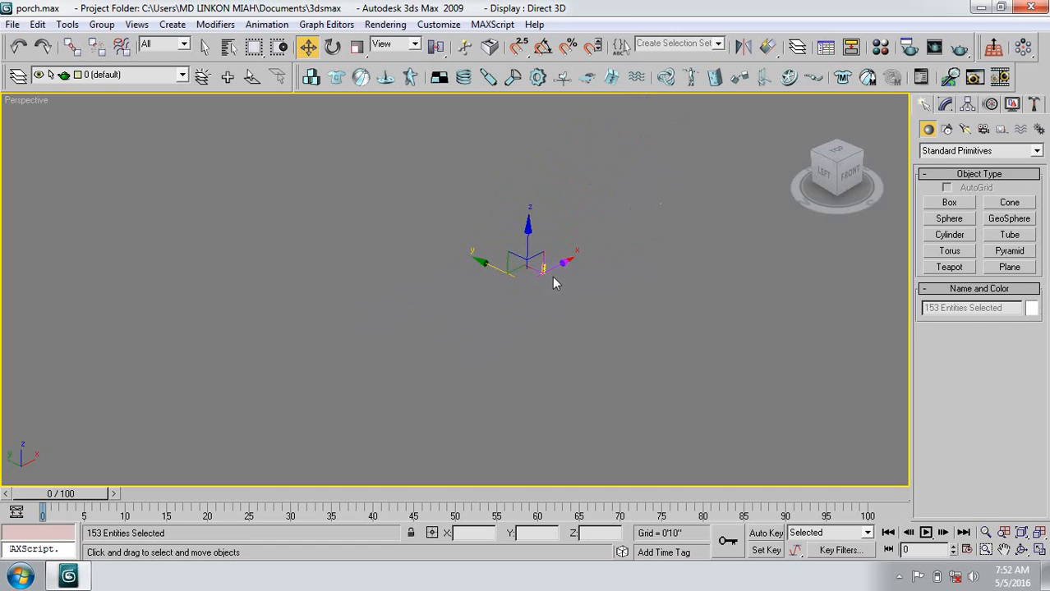
scroll(580, 271, up, 2)
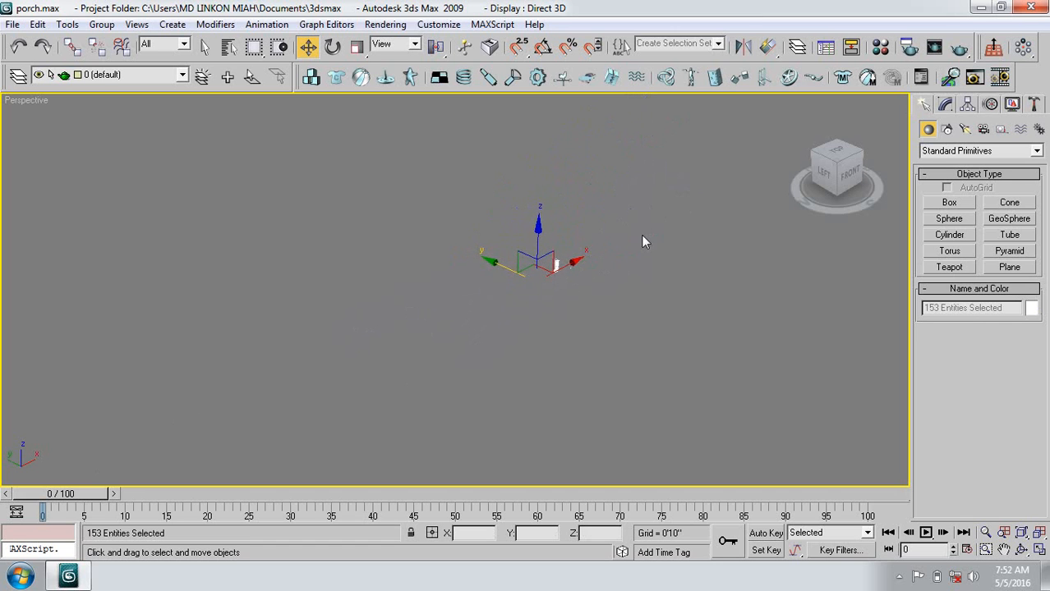
scroll(579, 281, up, 1)
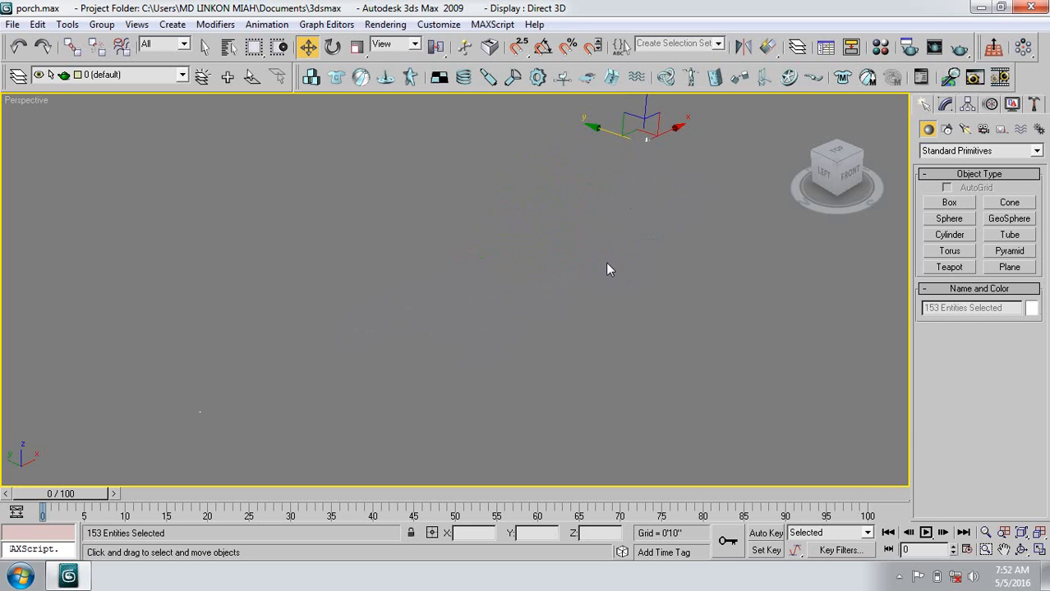
middle_drag(503, 344, 614, 218)
scroll(510, 365, up, 6)
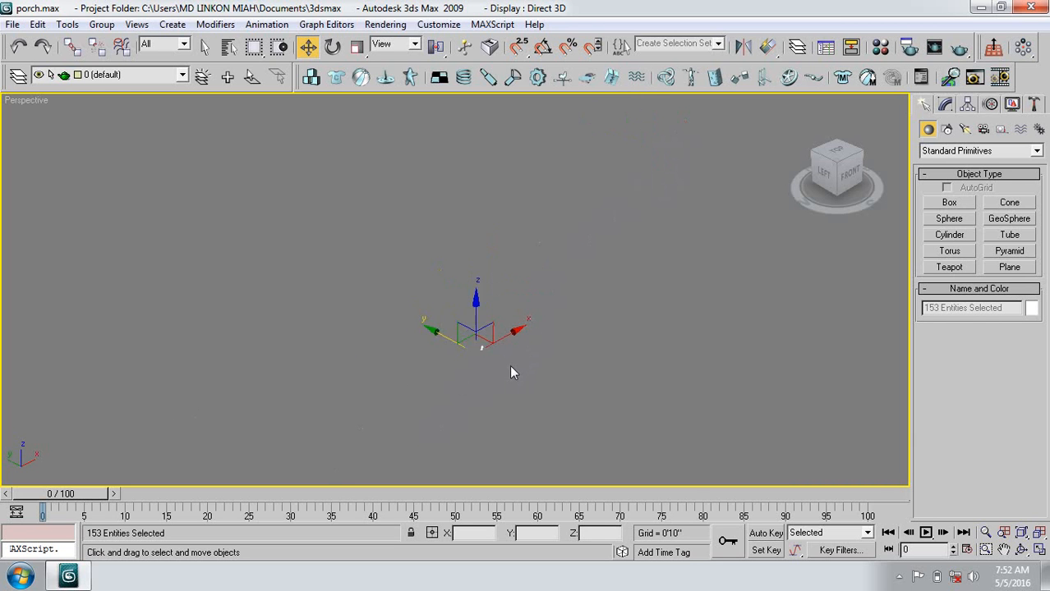
scroll(573, 431, up, 5)
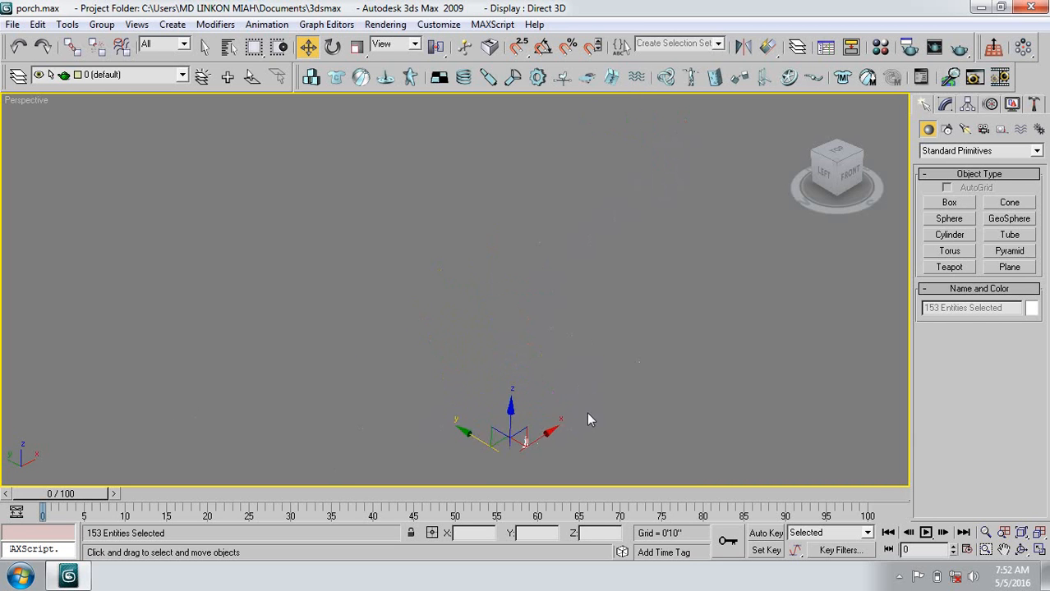
scroll(546, 285, up, 2)
middle_drag(583, 474, 583, 469)
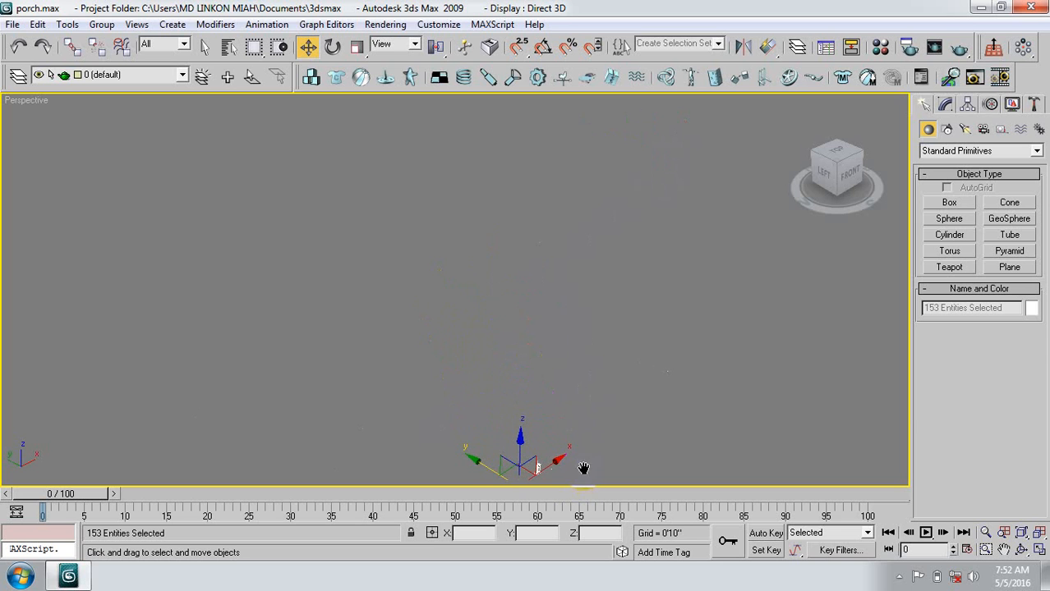
middle_drag(572, 405, 478, 269)
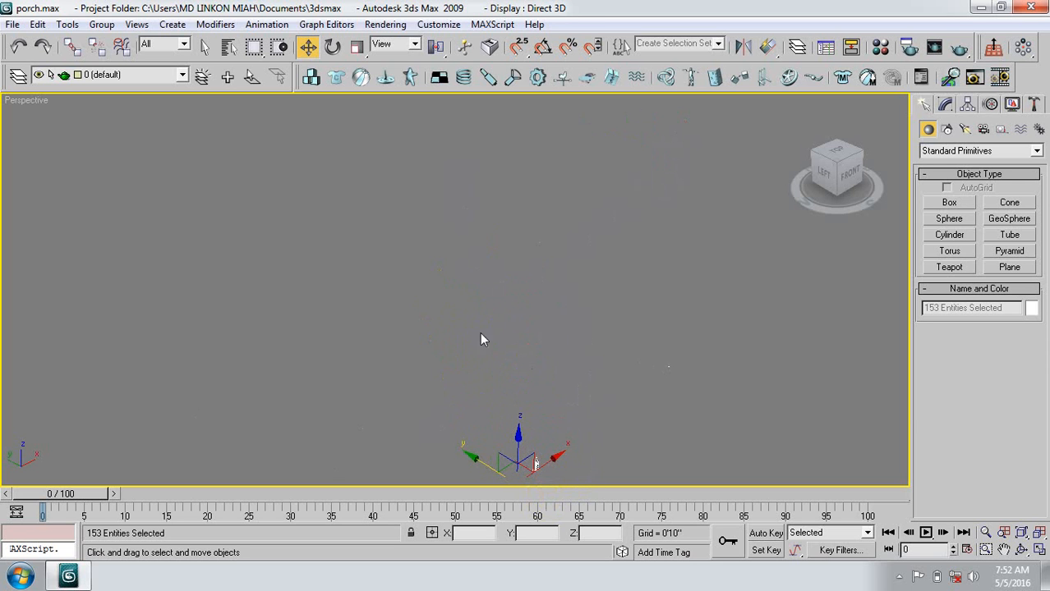
middle_drag(522, 398, 493, 331)
mouse_move(546, 444)
middle_down()
mouse_move(495, 323)
mouse_move(462, 299)
middle_up()
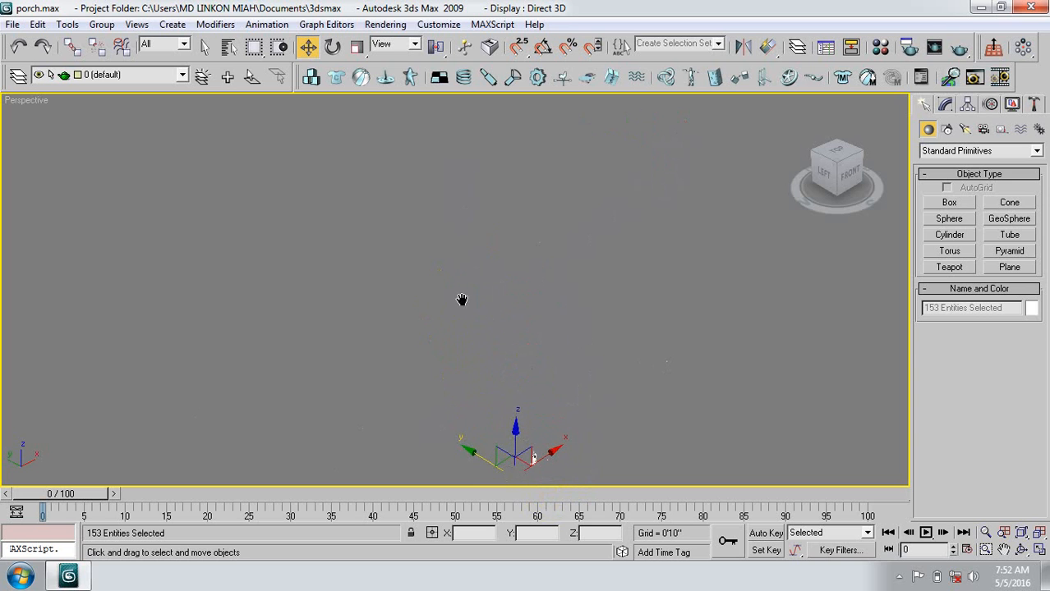
middle_drag(505, 424, 446, 283)
mouse_move(486, 454)
middle_down()
mouse_move(420, 271)
mouse_move(452, 352)
mouse_move(429, 301)
middle_up()
middle_drag(498, 450, 453, 359)
middle_drag(501, 450, 457, 330)
Clear the selection, select only the awning window standing apart from the house, and frame it to bring the house back into view.
click(568, 463)
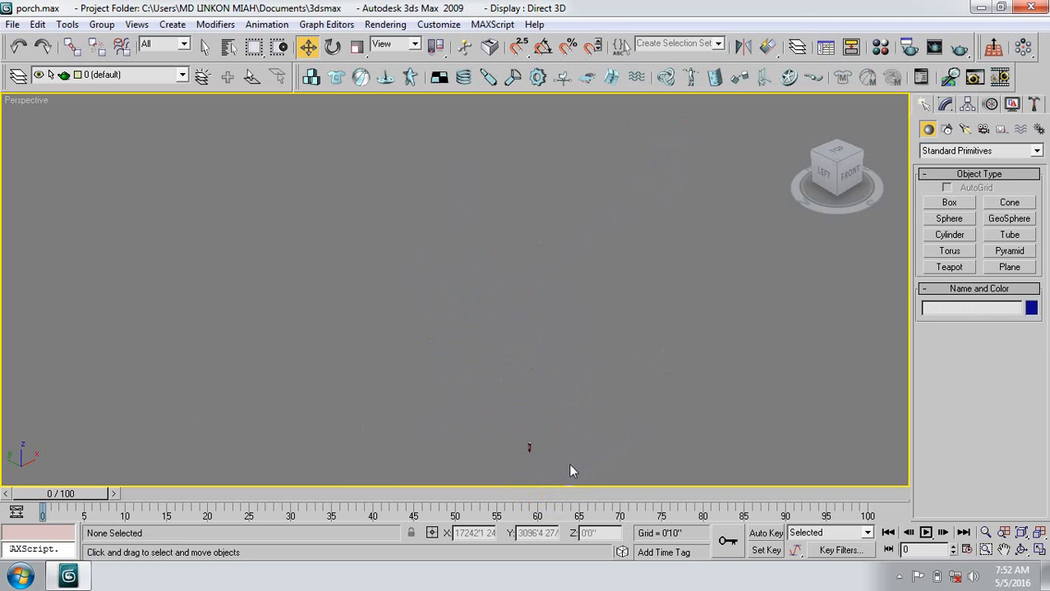
click(529, 446)
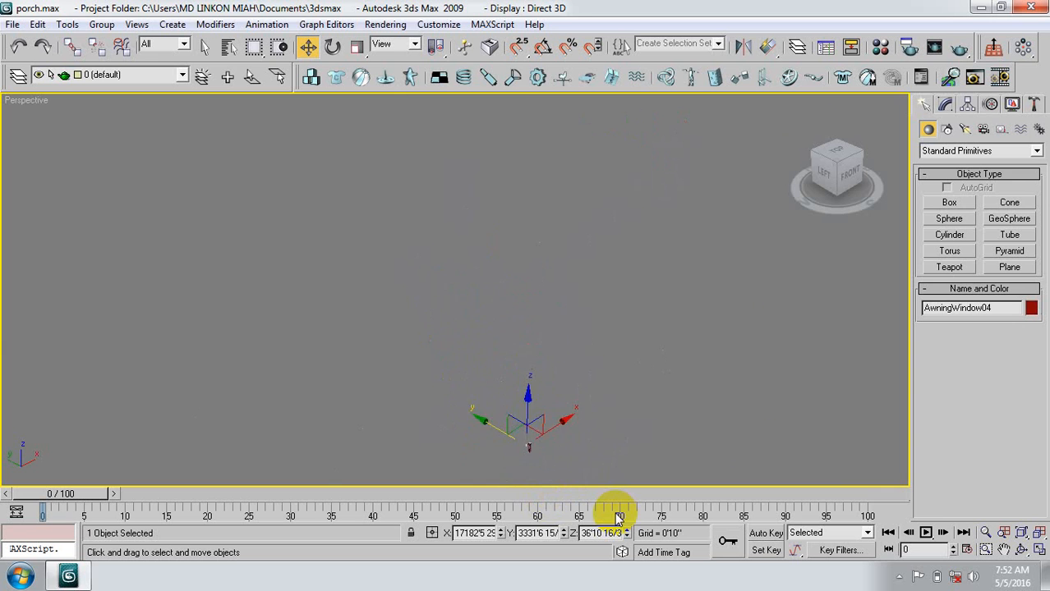
key(z)
scroll(571, 394, down, 5)
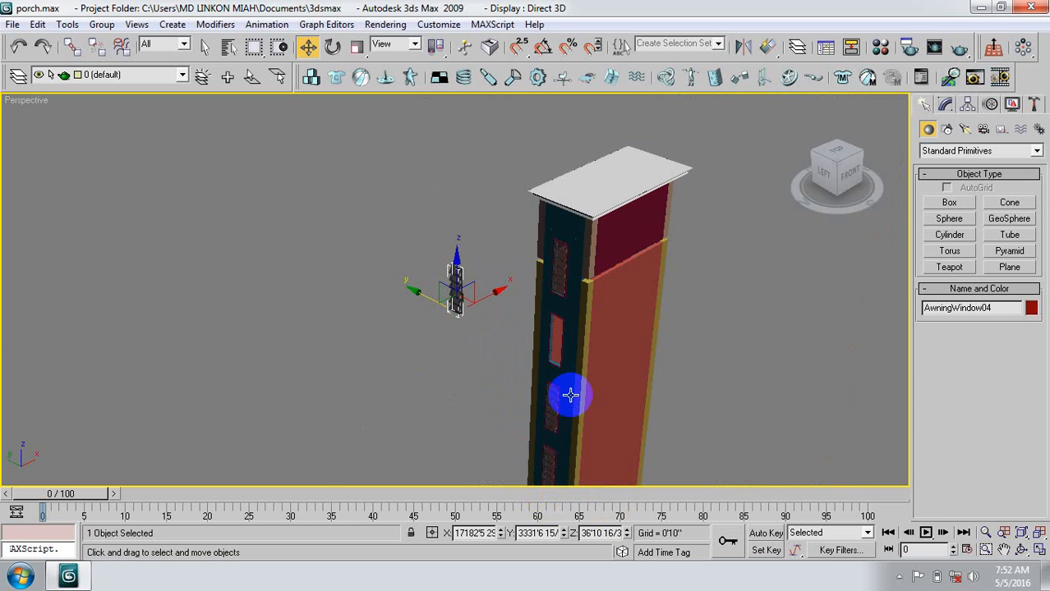
Undo the last move of the awning window standing apart from the house.
scroll(526, 345, down, 3)
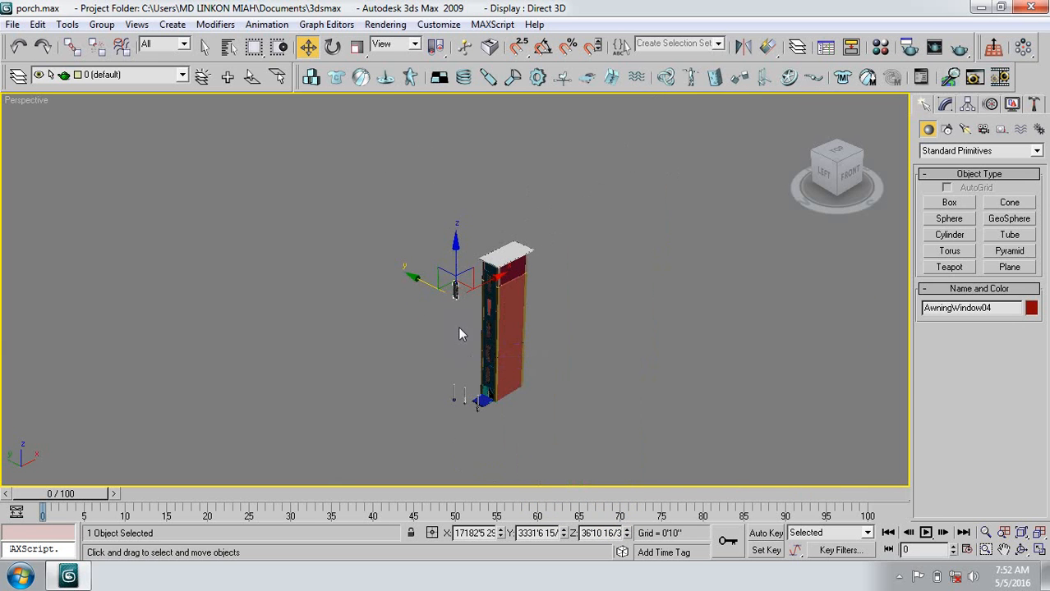
scroll(458, 330, up, 4)
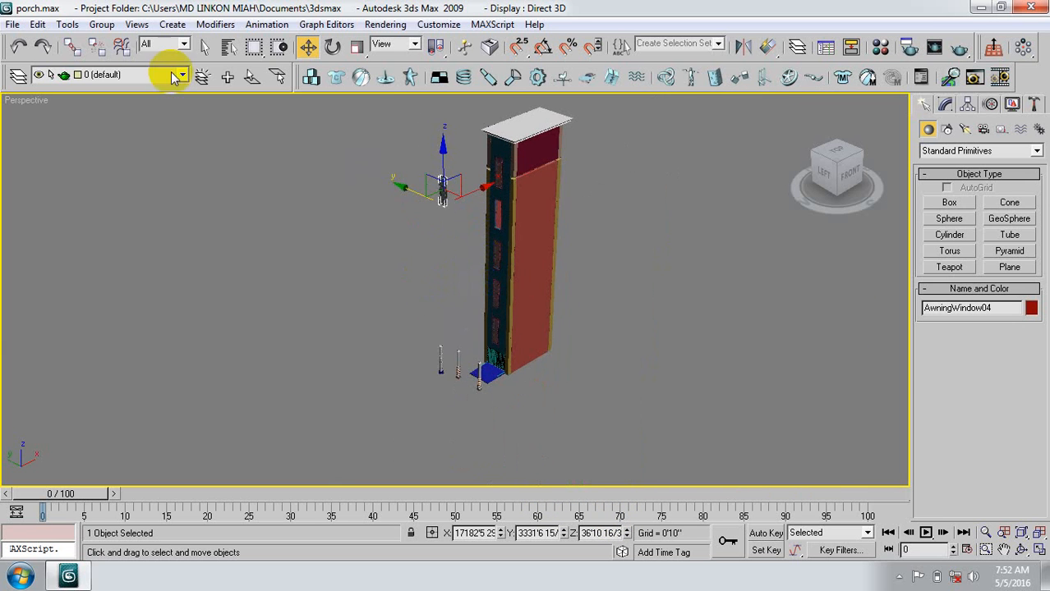
click(18, 46)
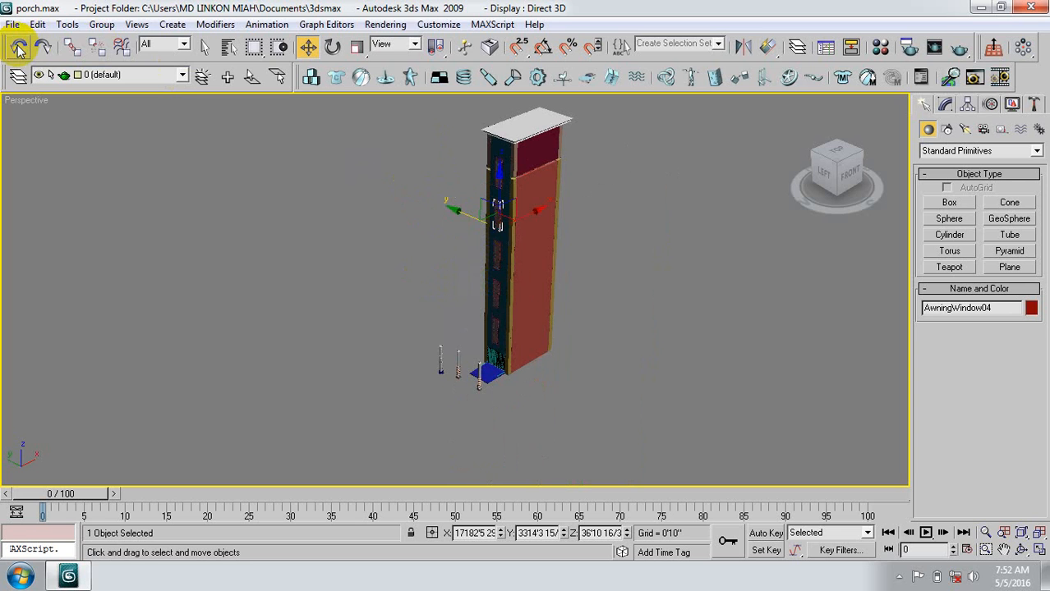
Draw a box in the Top view spanning both square-based columns to the house wall, about 7'6" long and 8'4" wide.
click(481, 378)
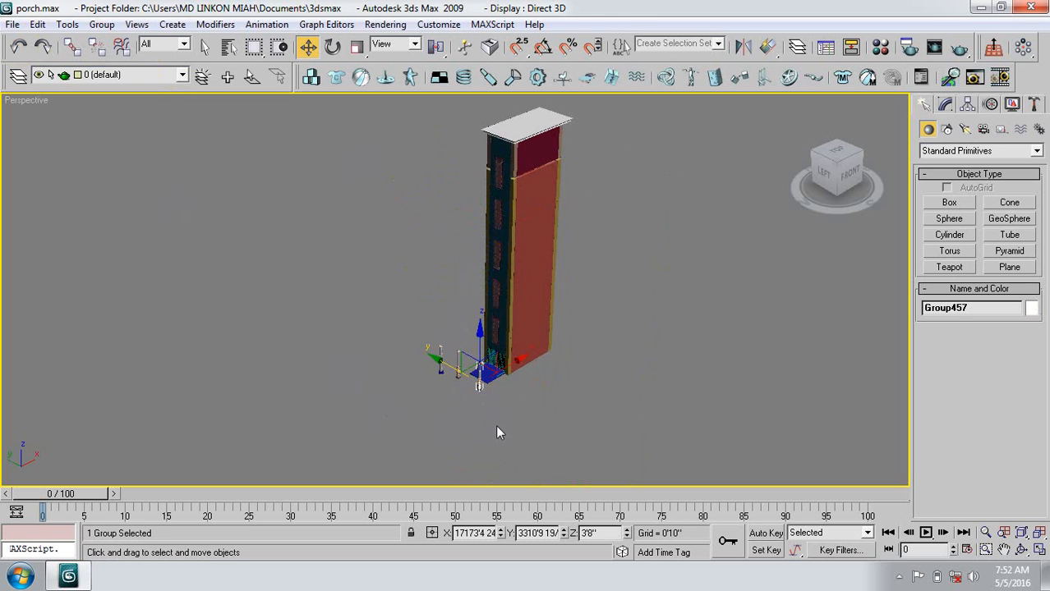
key(t)
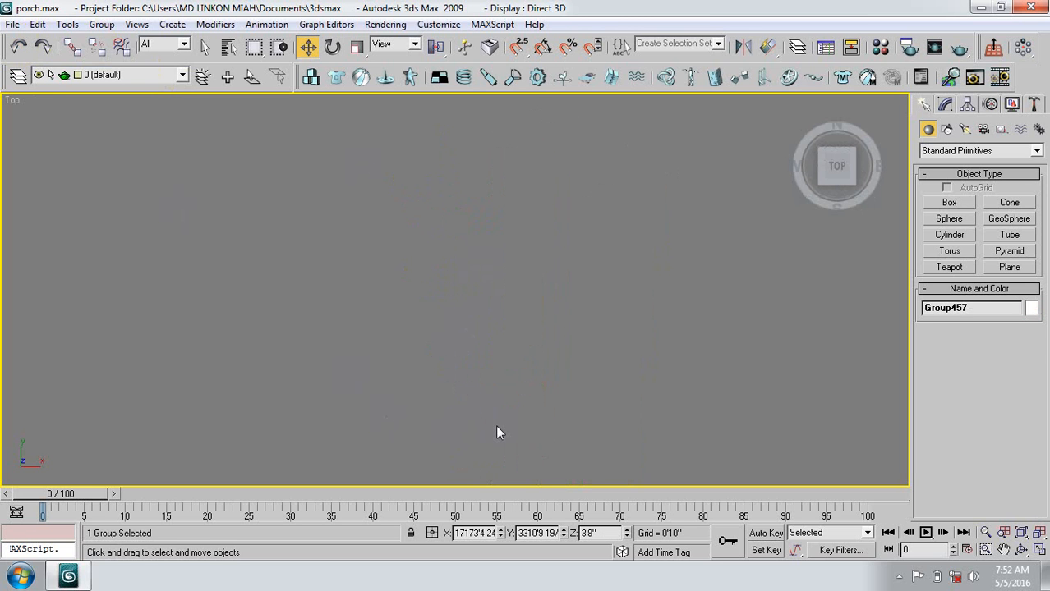
key(z)
middle_drag(484, 383, 473, 379)
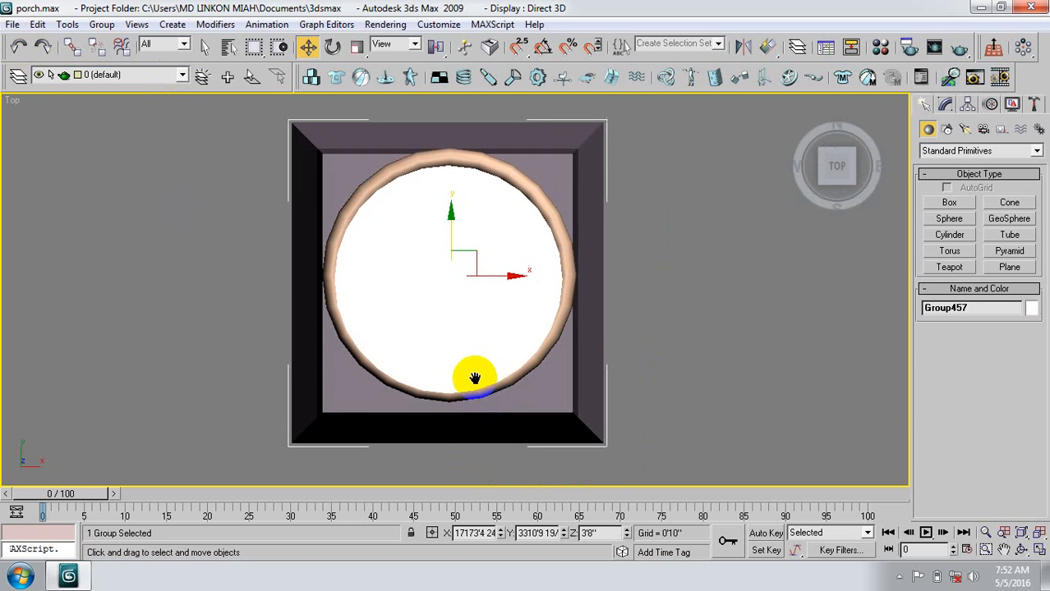
scroll(465, 396, down, 4)
scroll(465, 402, down, 6)
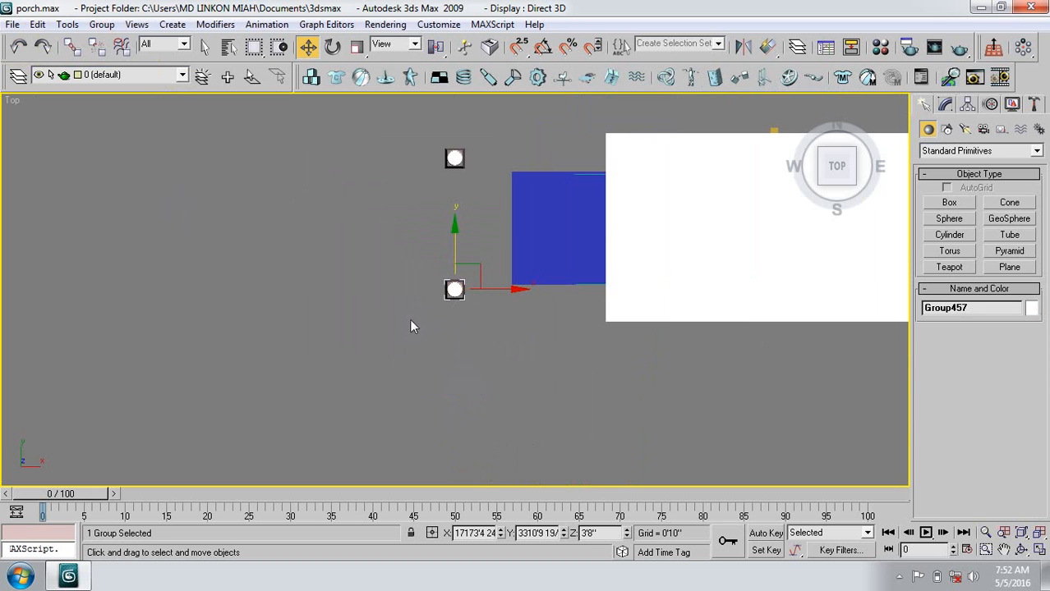
middle_drag(414, 430, 414, 553)
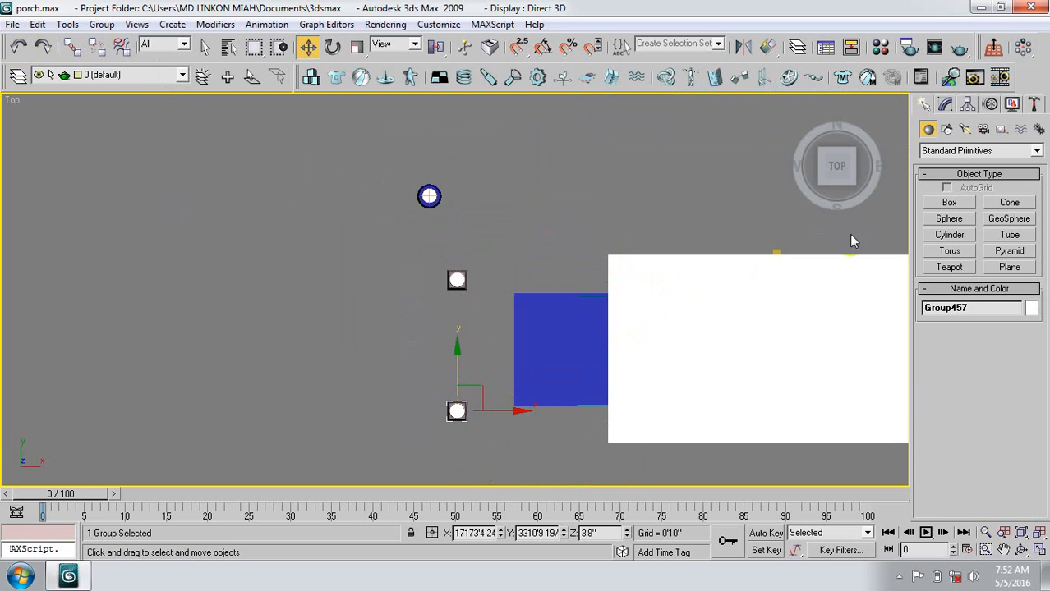
click(949, 202)
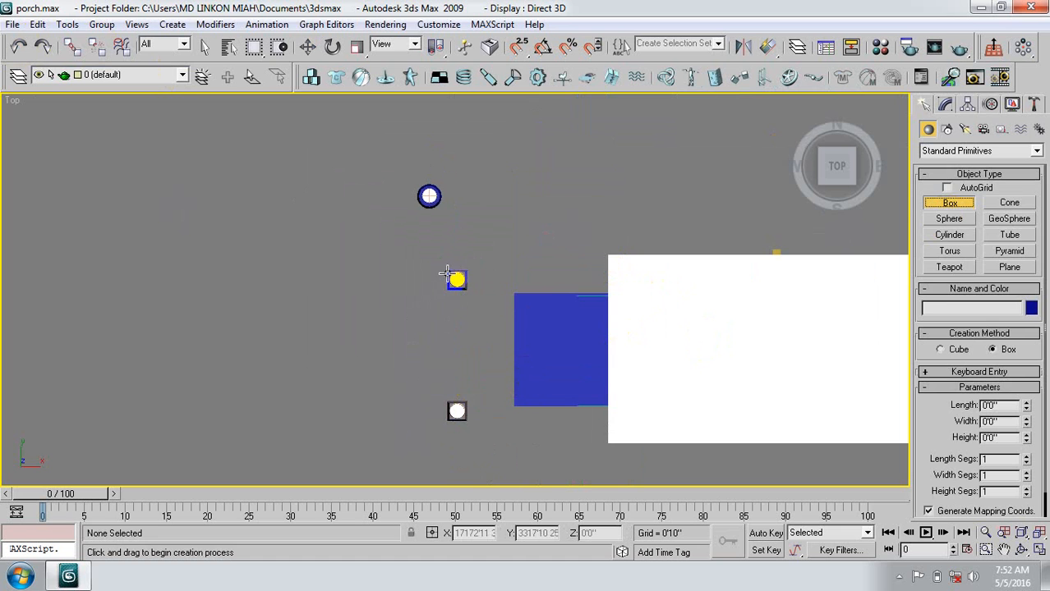
drag(450, 272, 611, 414)
click(612, 415)
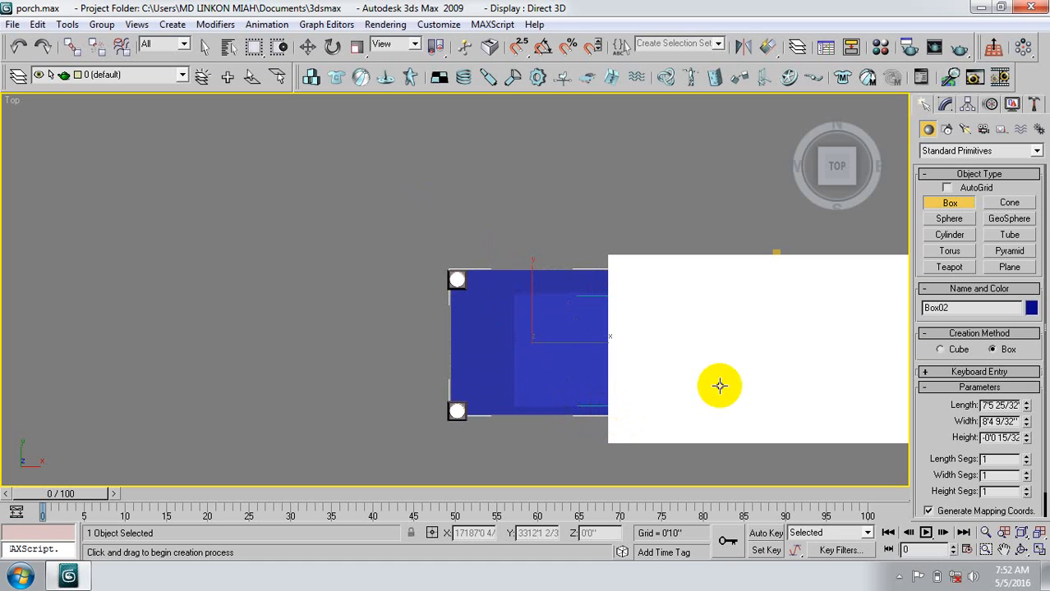
Set the new box's height to 6 inches.
double_click(988, 437)
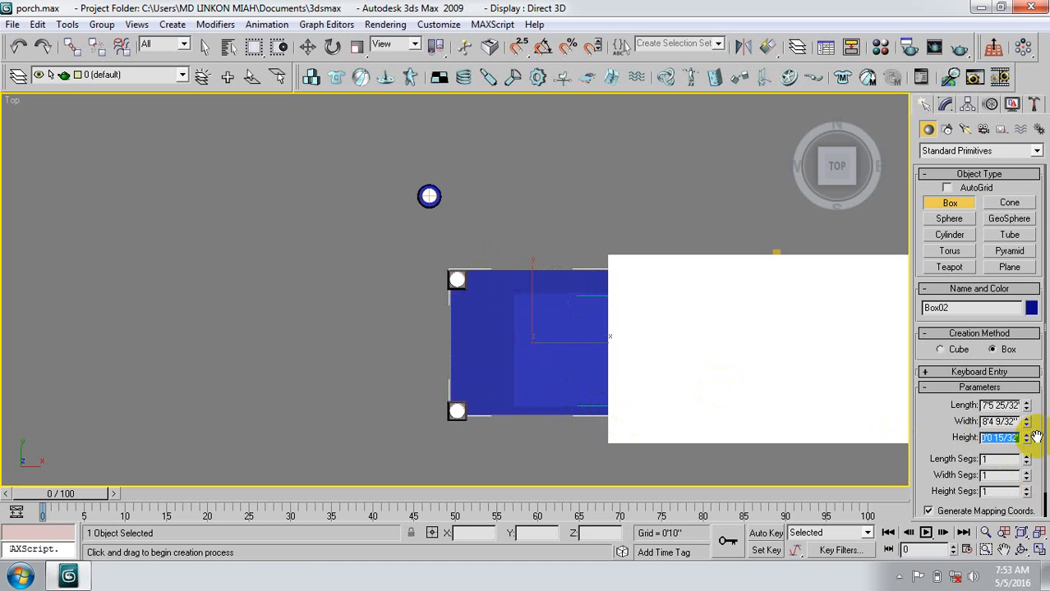
key(BackSpace)
text(6)
key(Return)
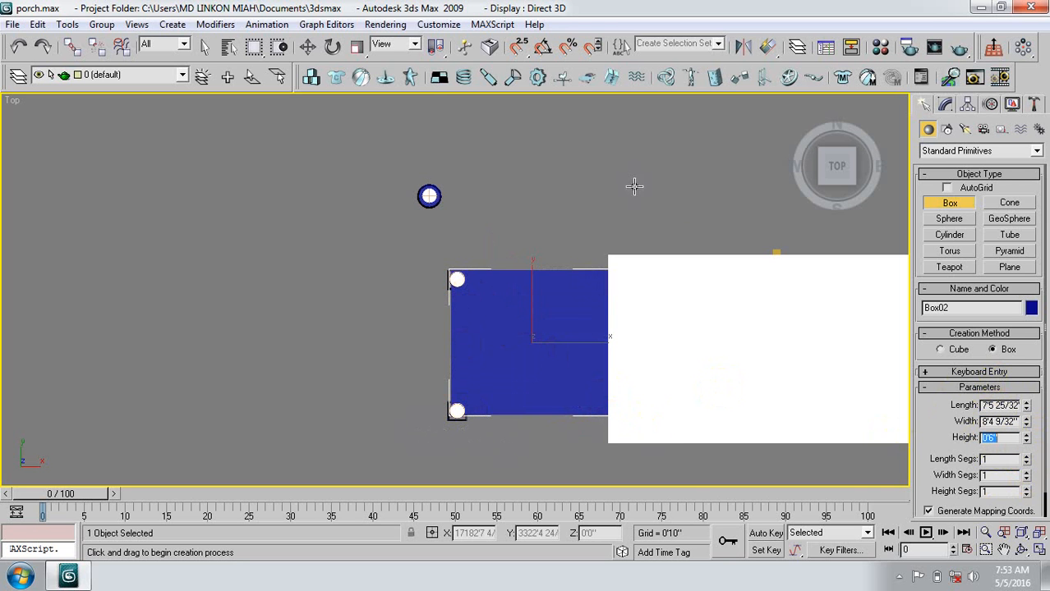
Raise the box slab vertically in the home Perspective view to the tops of the two columns, at a height of about 6'11".
click(307, 47)
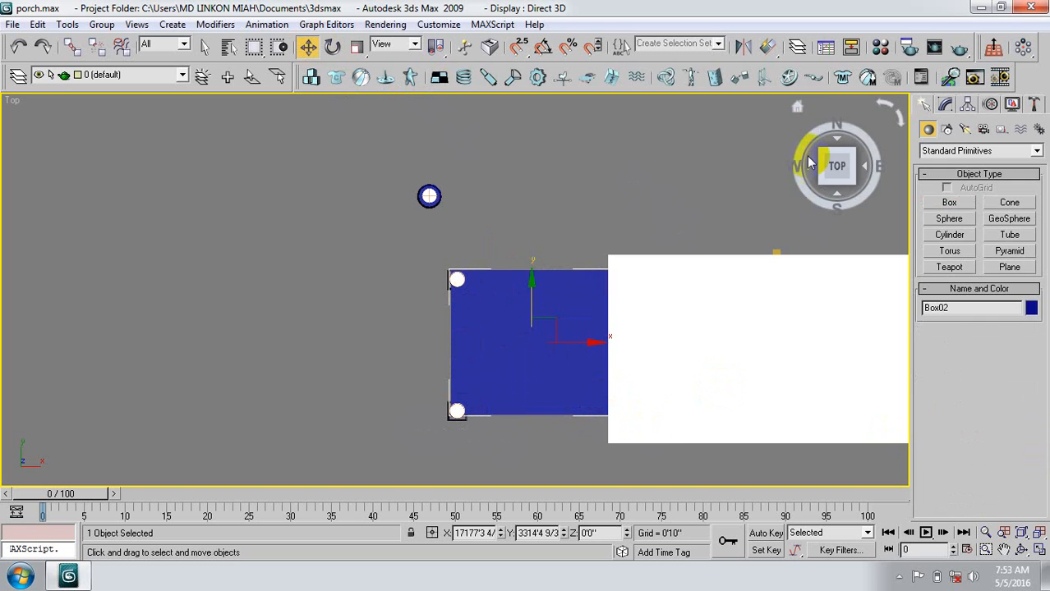
click(796, 107)
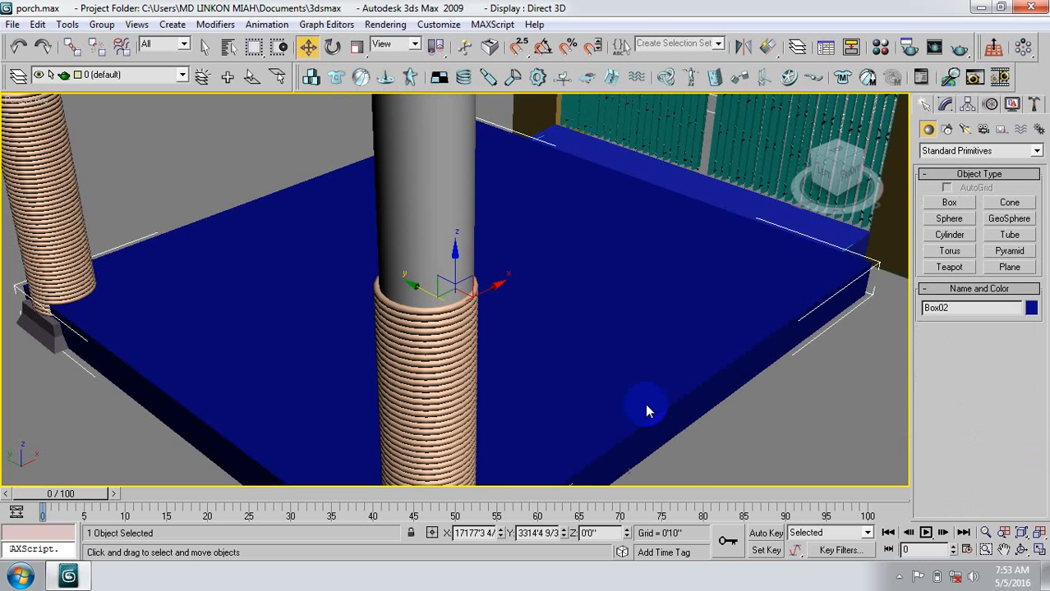
scroll(386, 412, down, 10)
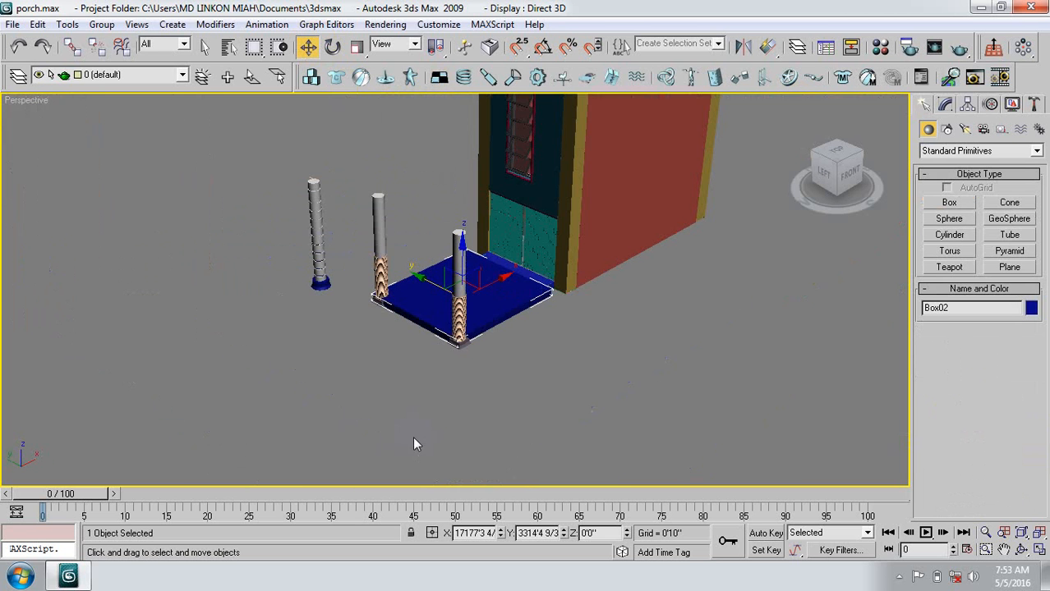
middle_drag(439, 329, 439, 341)
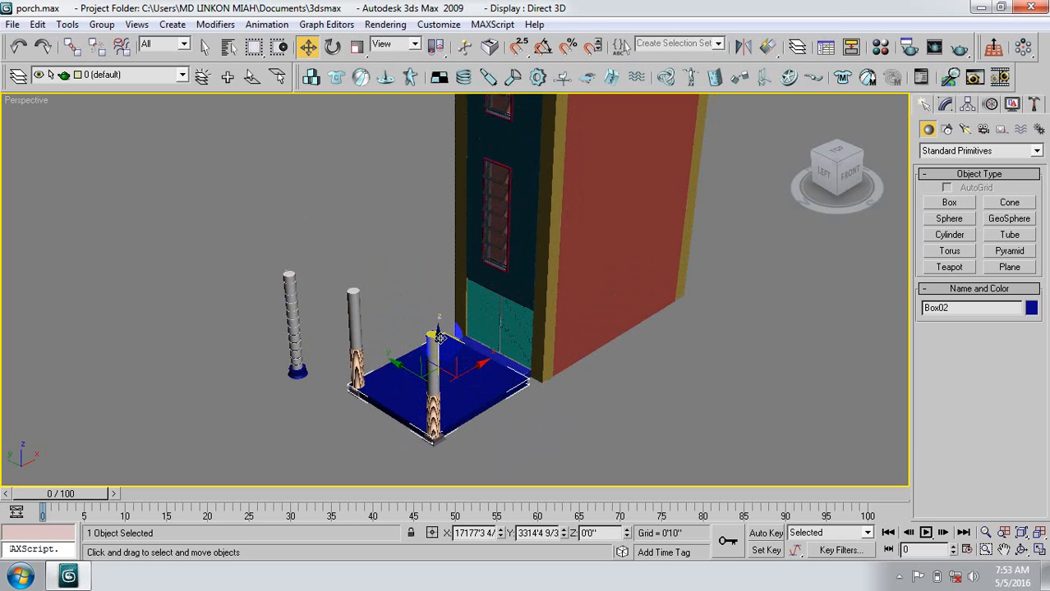
drag(439, 338, 436, 242)
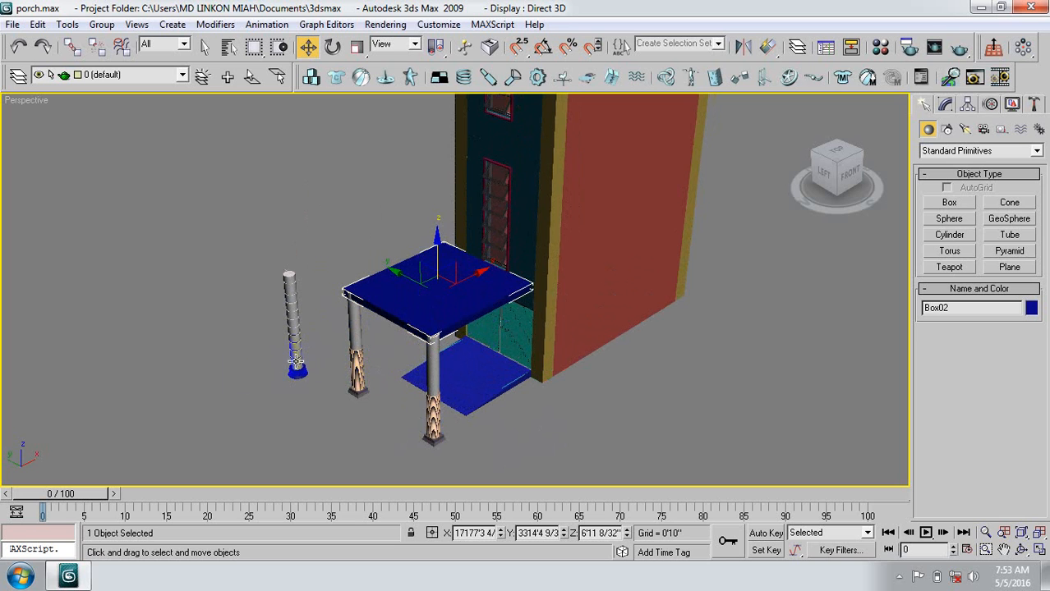
Select the raised slab and examine in the Left view how it meets the tops of both columns.
click(321, 357)
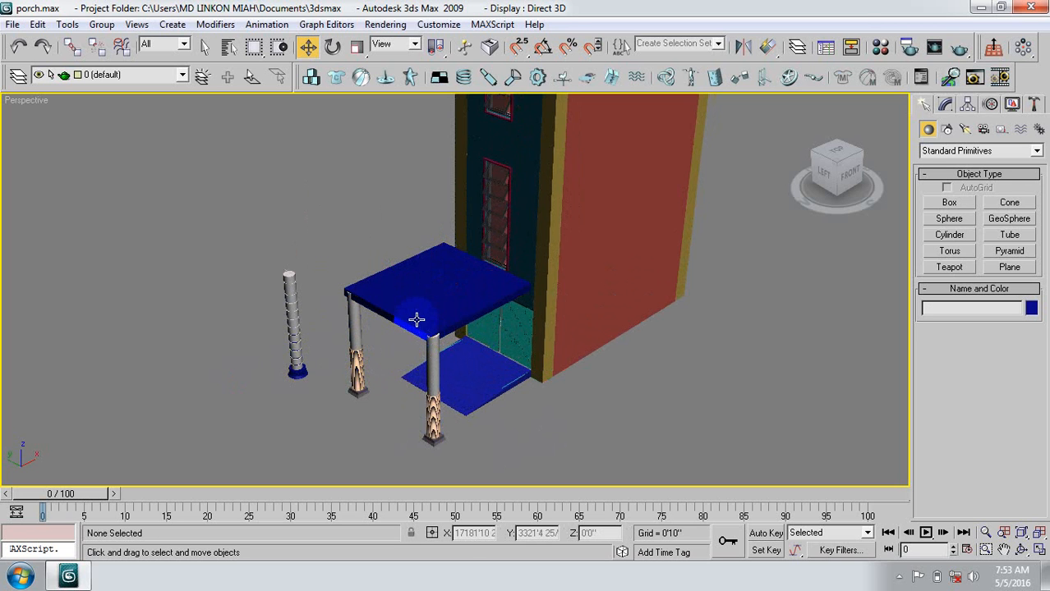
click(414, 319)
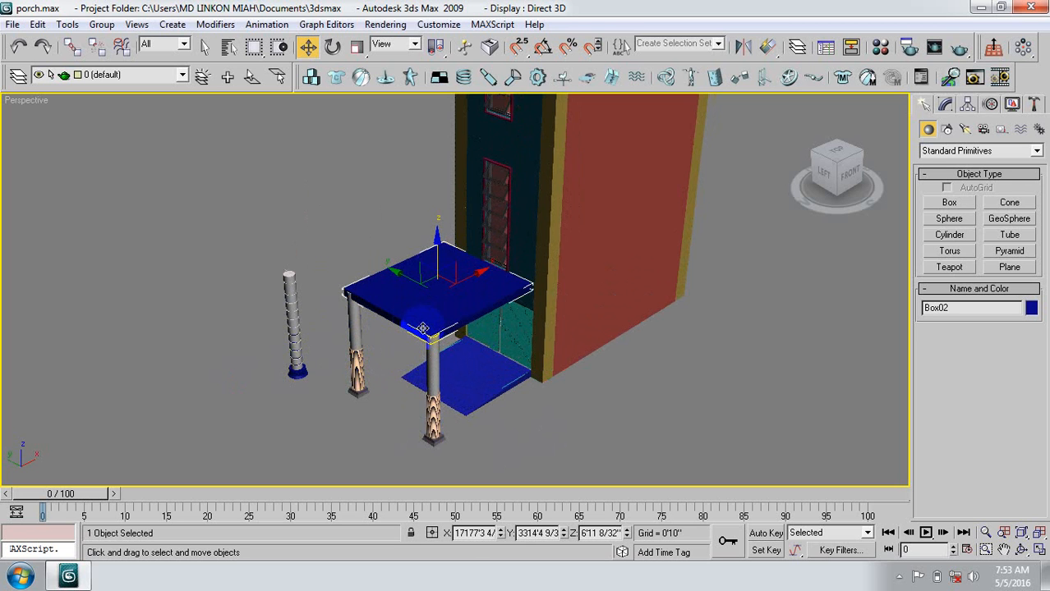
key(l)
middle_drag(421, 328, 427, 388)
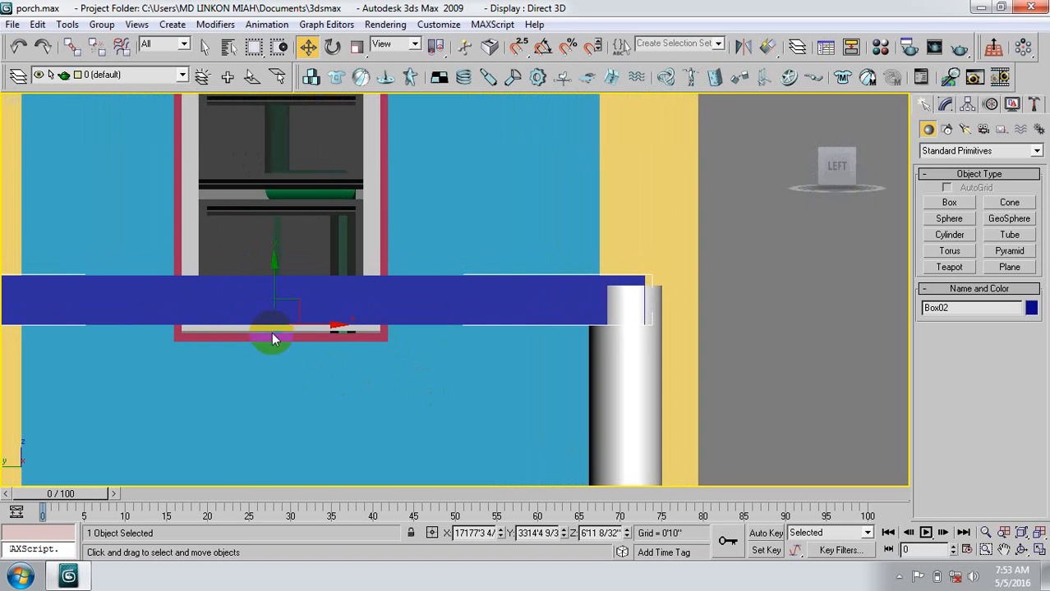
middle_drag(300, 291, 348, 307)
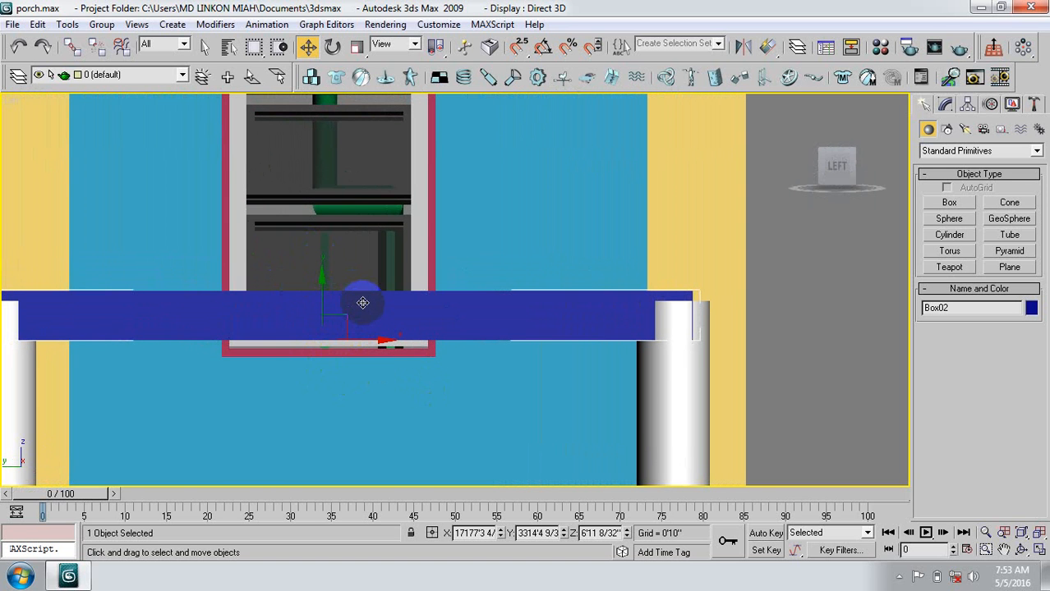
scroll(363, 363, down, 4)
scroll(346, 357, up, 2)
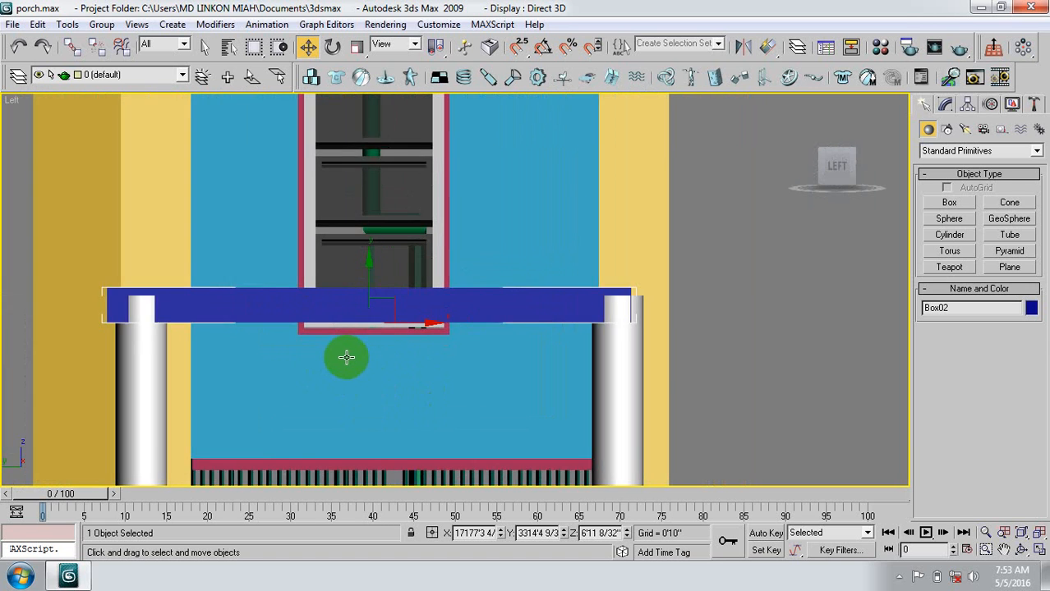
scroll(346, 358, down, 2)
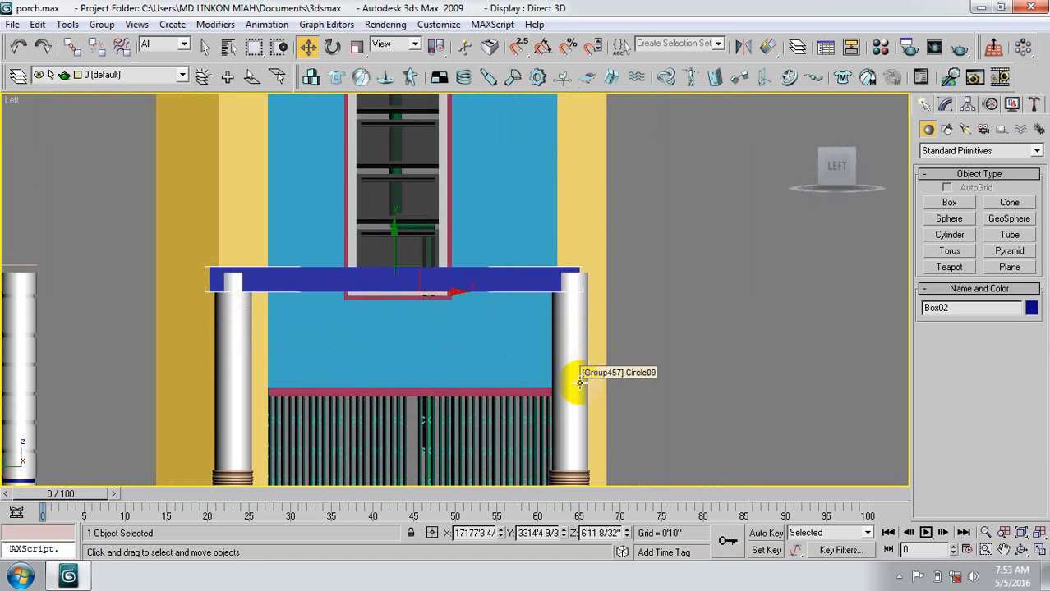
Ungroup the decorative column under the slab's right end in the Left view.
click(569, 319)
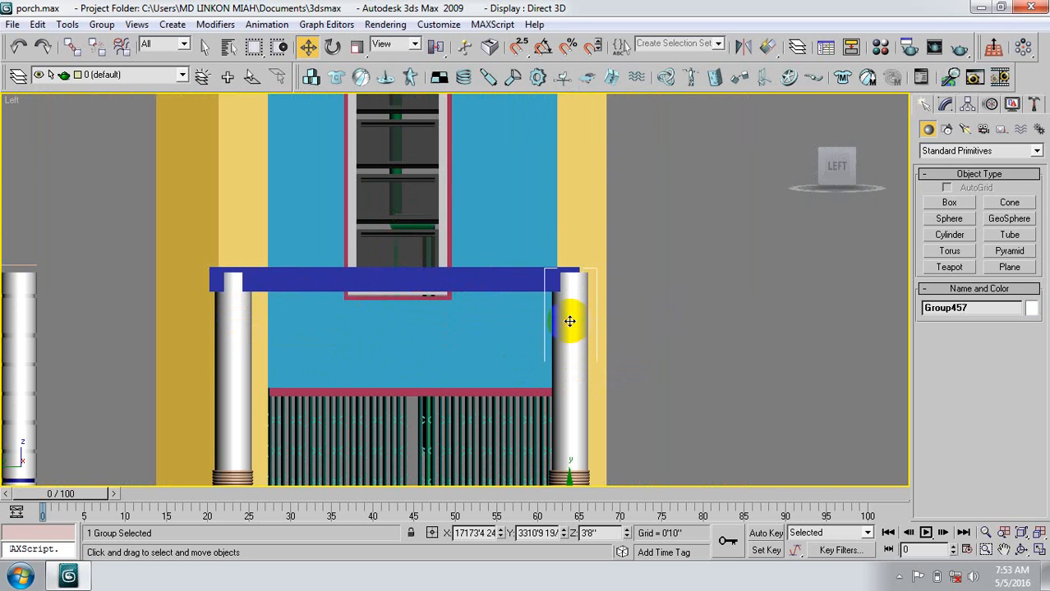
click(945, 105)
click(102, 24)
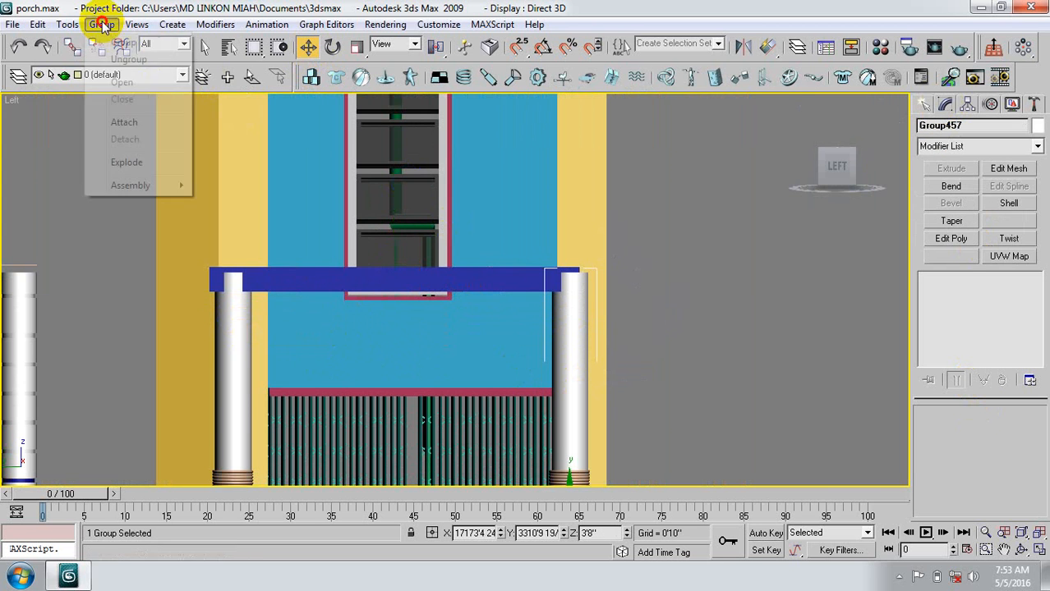
click(118, 58)
Set the Extrude amount of the ungrouped right column's shaft to 6'6".
click(569, 311)
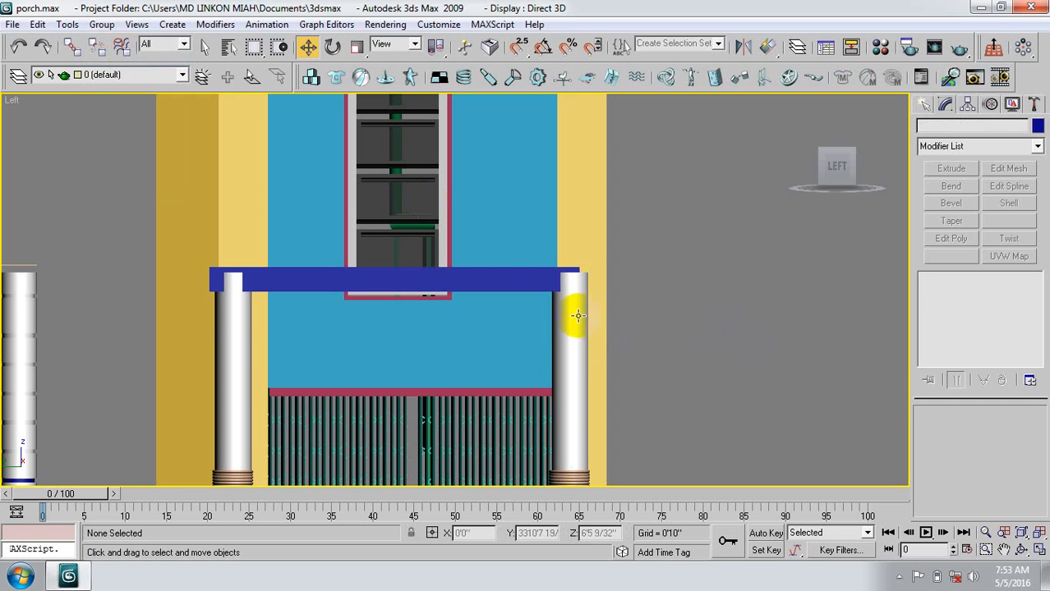
drag(1004, 435, 934, 446)
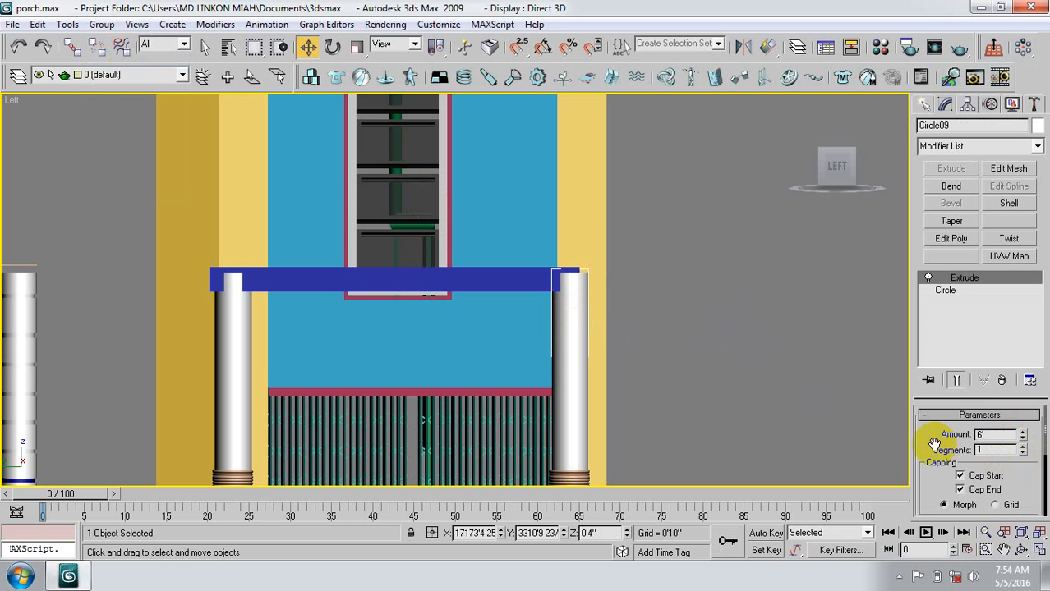
text(6'6)
key(Return)
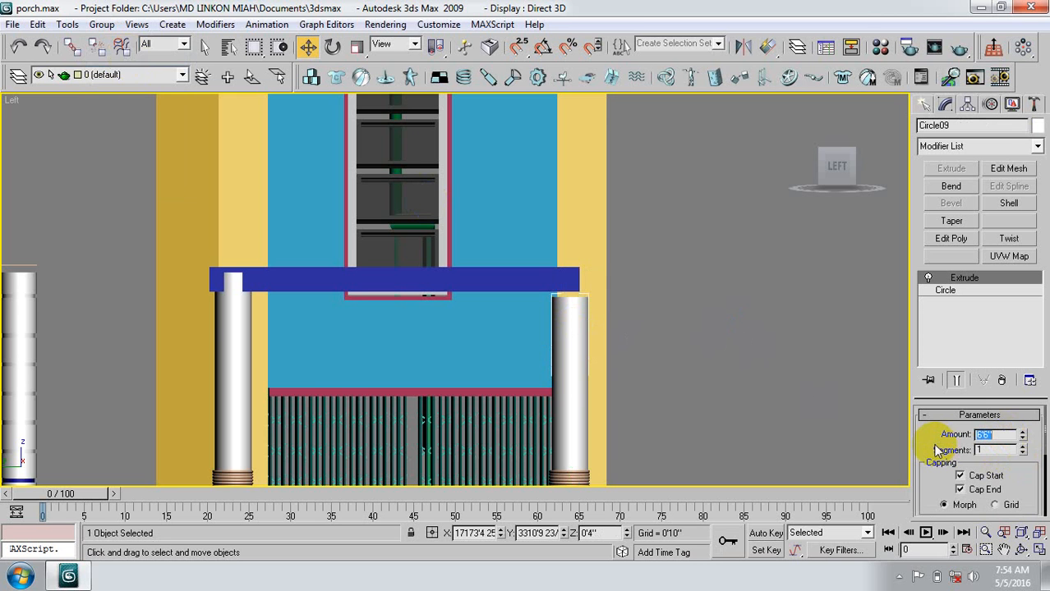
Ungroup the decorative column under the slab's left end in the Left view.
click(209, 289)
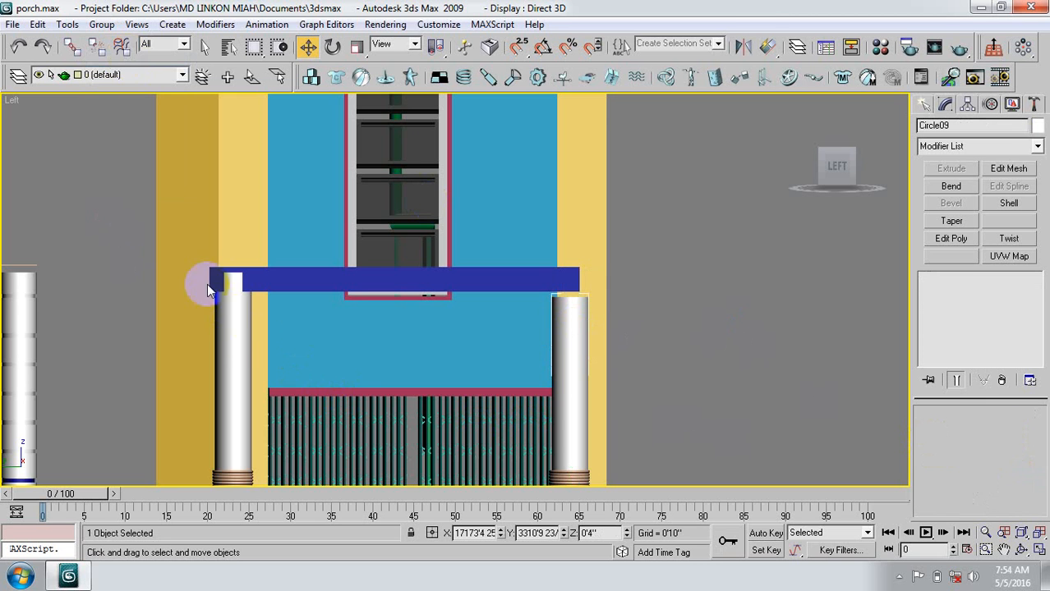
click(234, 325)
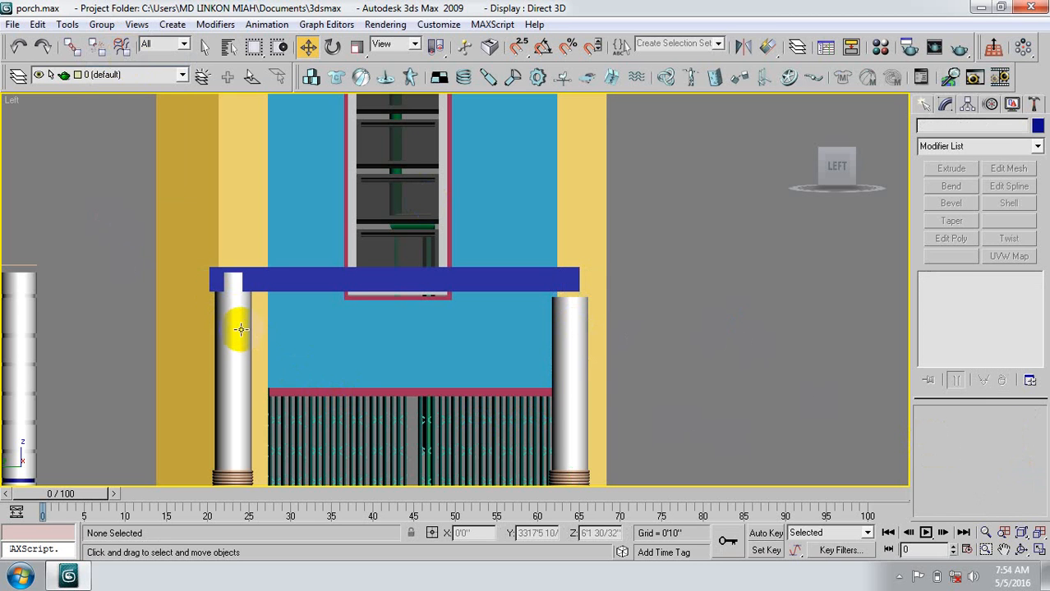
click(101, 25)
click(125, 62)
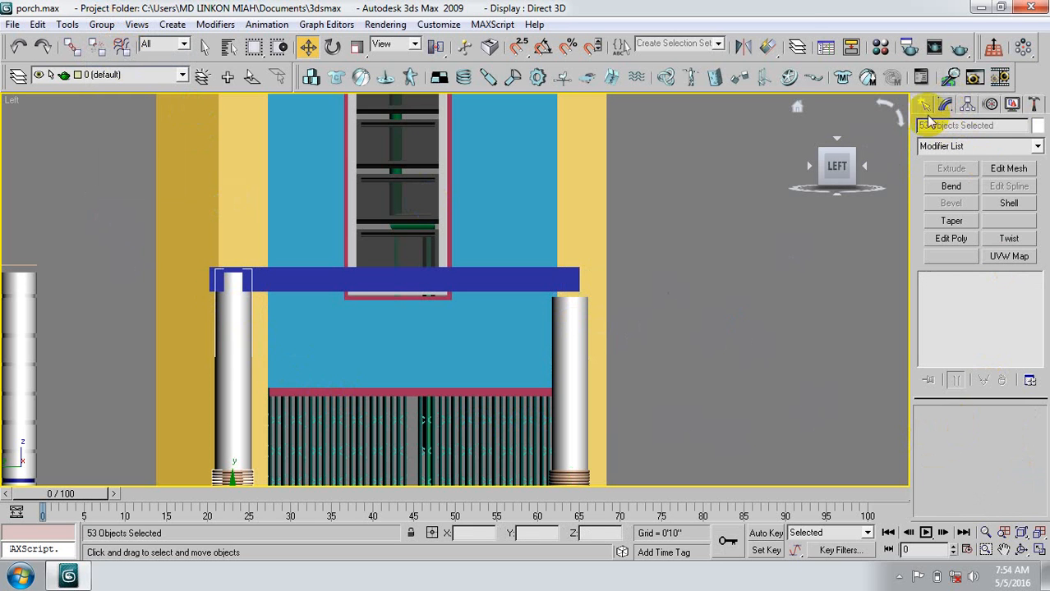
Select only the left column's shaft, set its Extrude amount to 6'6", and clear the selection.
click(925, 106)
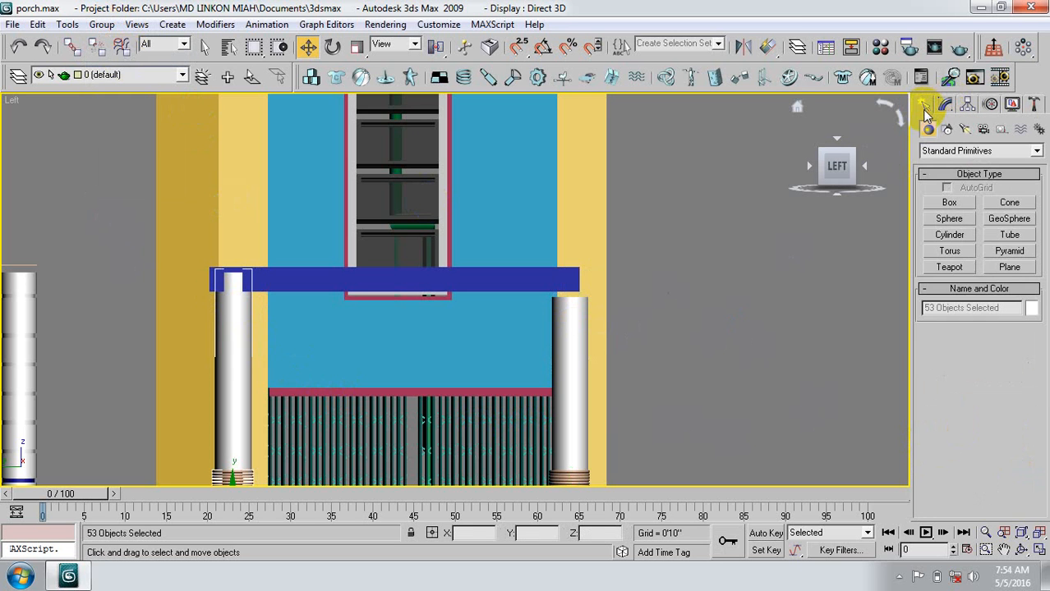
click(371, 397)
click(221, 344)
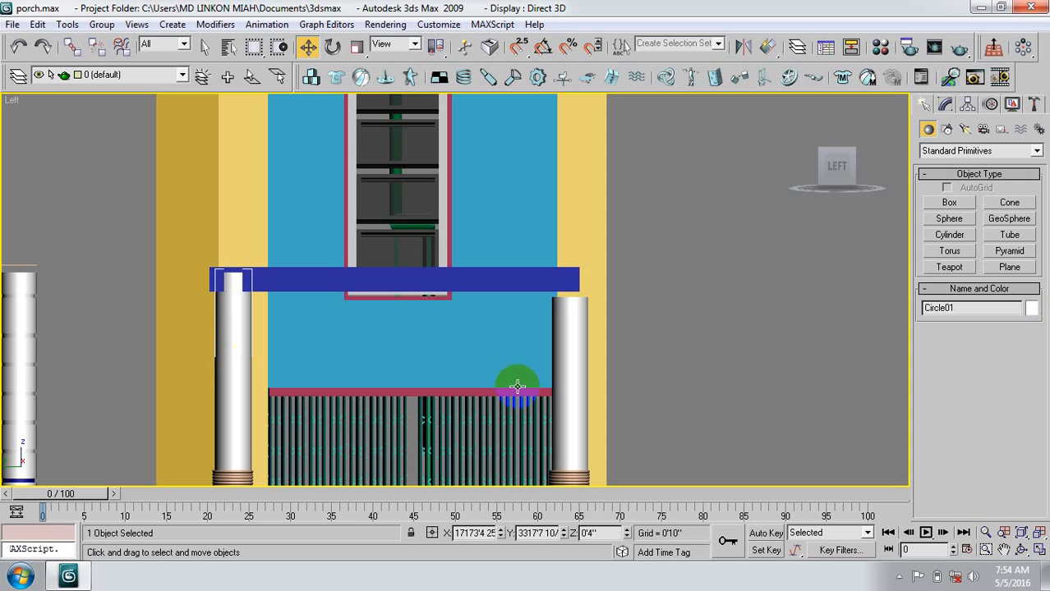
click(946, 108)
double_click(997, 434)
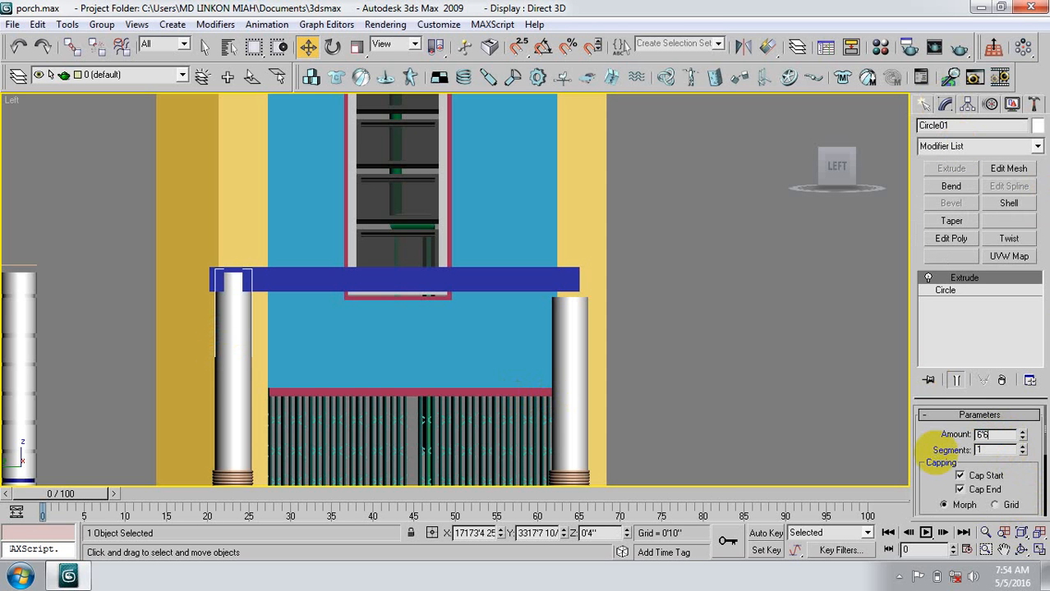
text(6'6)
key(Return)
click(460, 335)
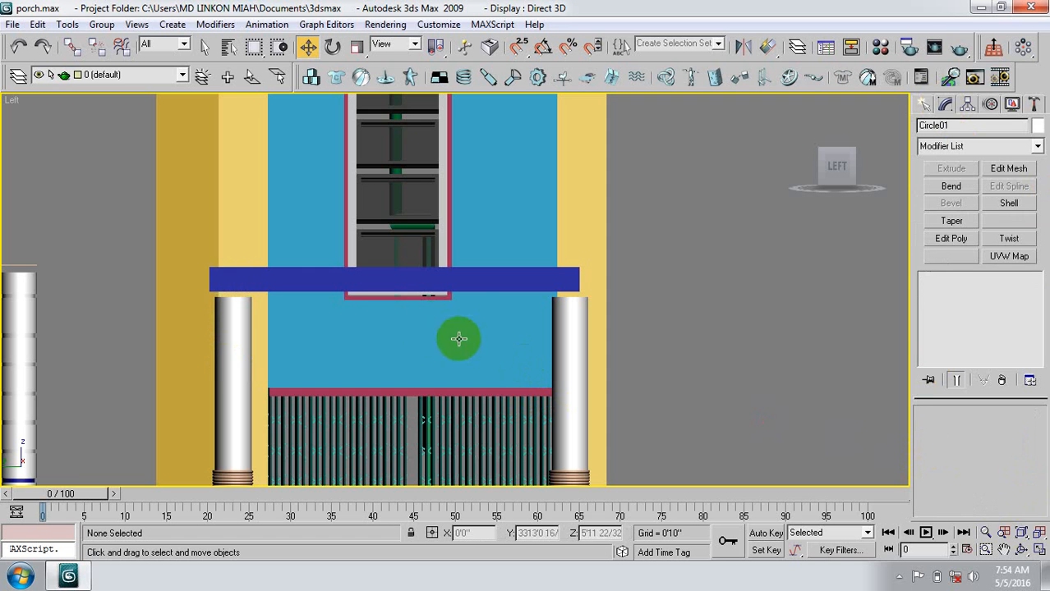
Lower the blue porch slab in the Left view until it rests on both columns, and save the scene.
click(447, 276)
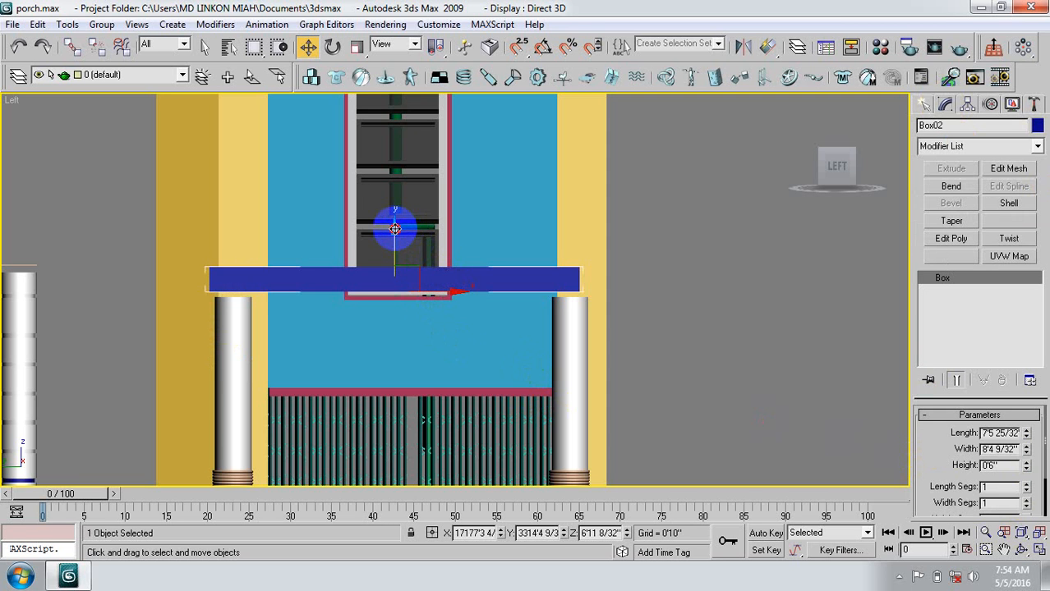
drag(395, 229, 398, 235)
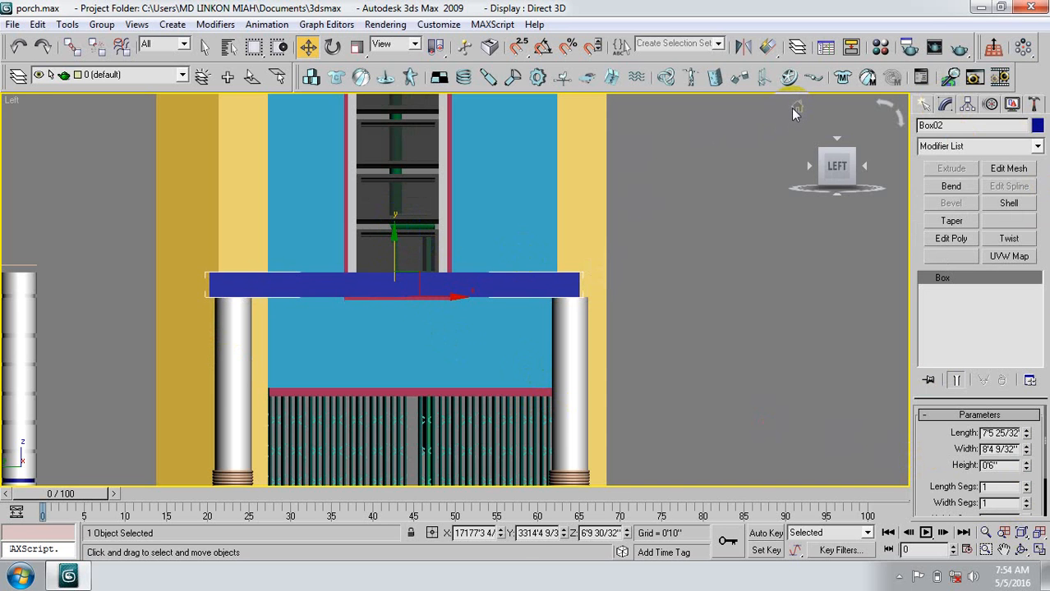
click(795, 107)
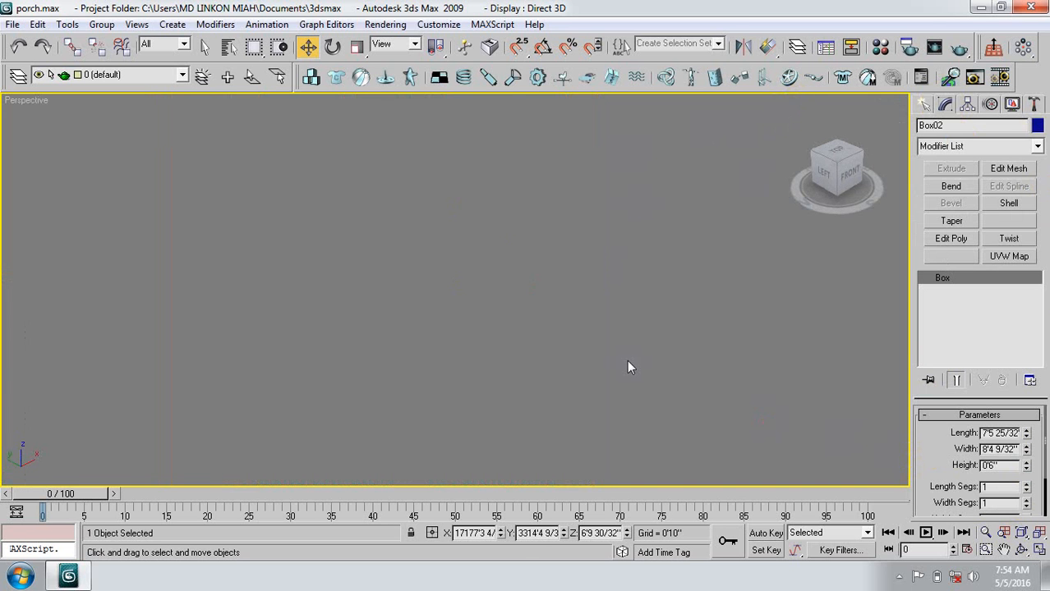
key(z)
middle_drag(451, 366, 449, 348)
scroll(449, 349, down, 3)
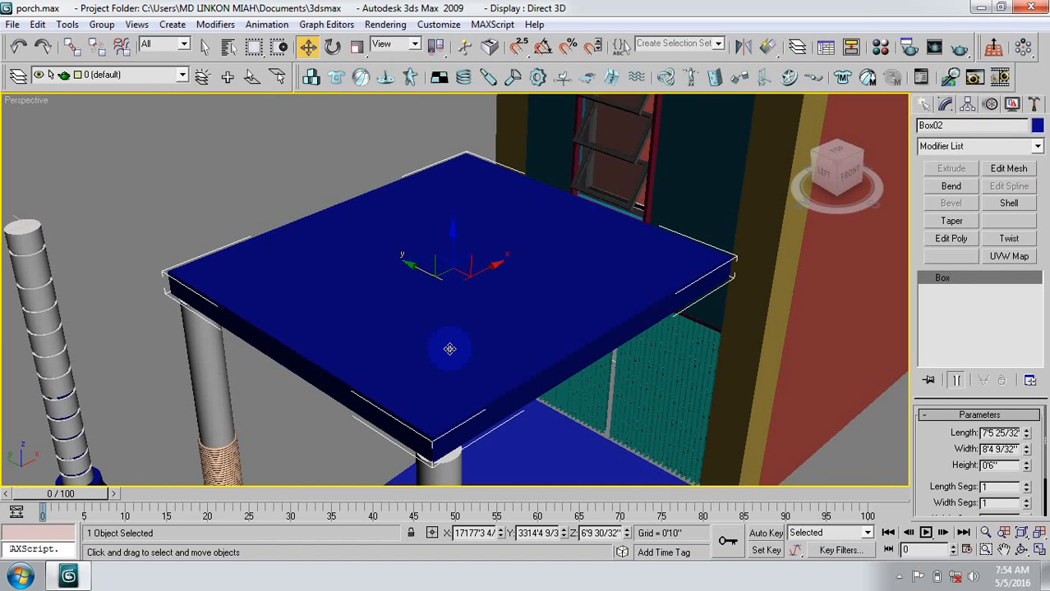
key(ctrl+s)
click(282, 421)
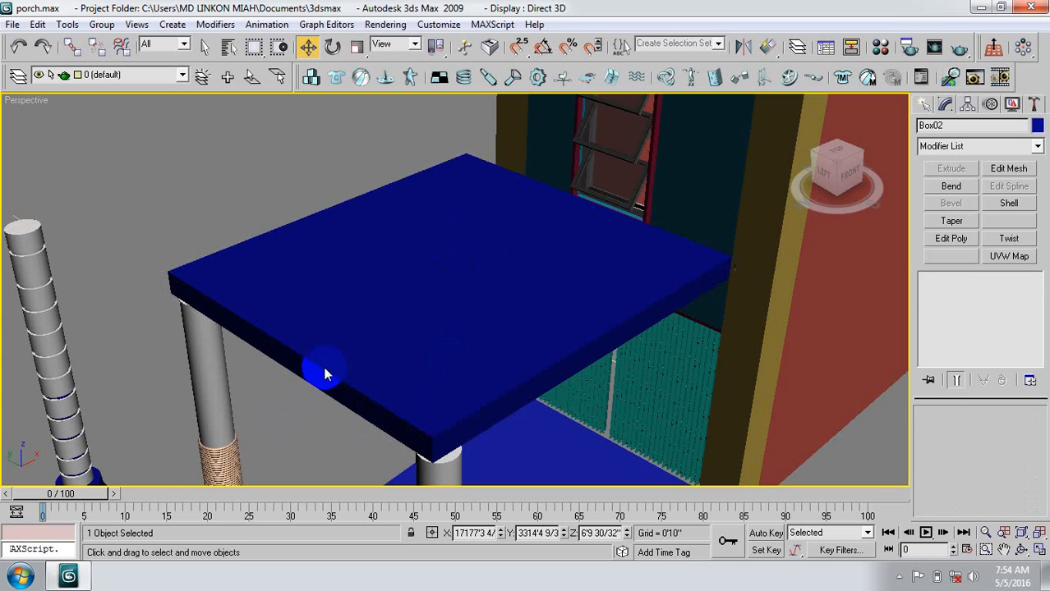
Draw a box about 3'3" by 6" in the Top view, extending outward from the slab's front corner beside the upper column.
click(323, 367)
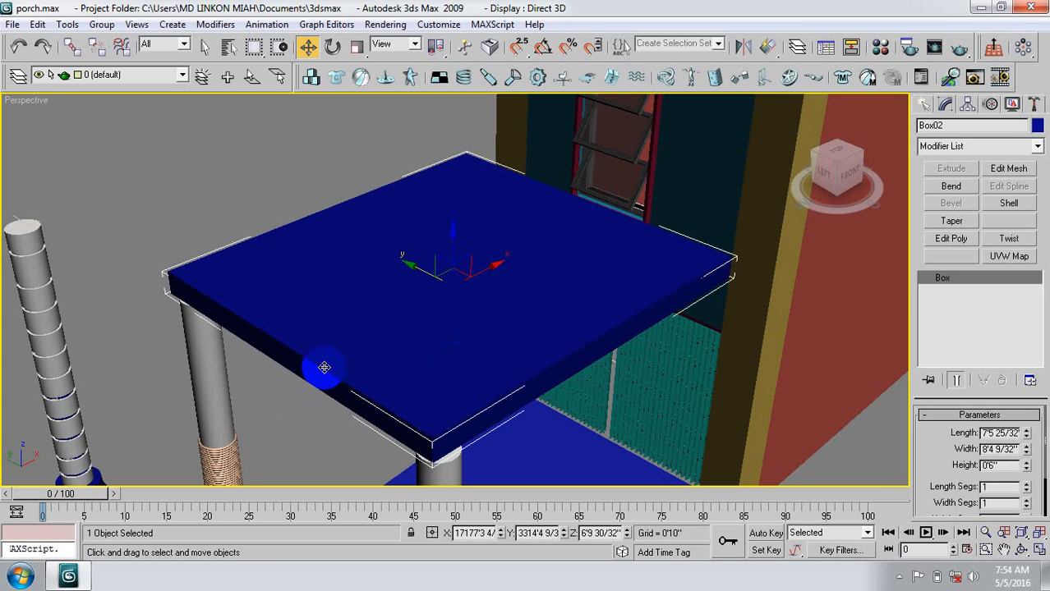
key(t)
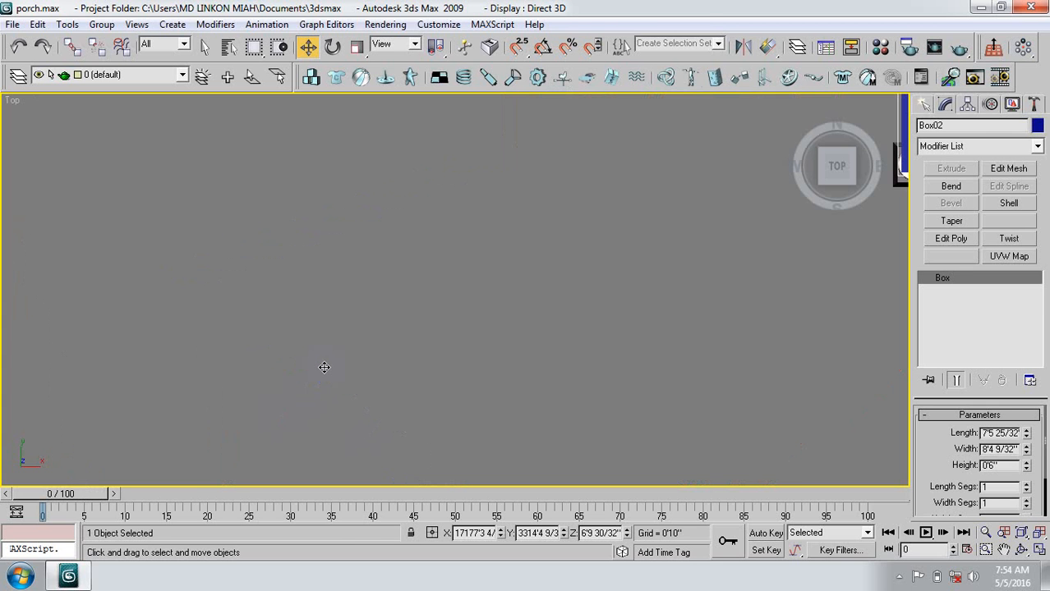
key(z)
middle_drag(474, 356, 543, 372)
middle_drag(422, 304, 440, 321)
click(295, 280)
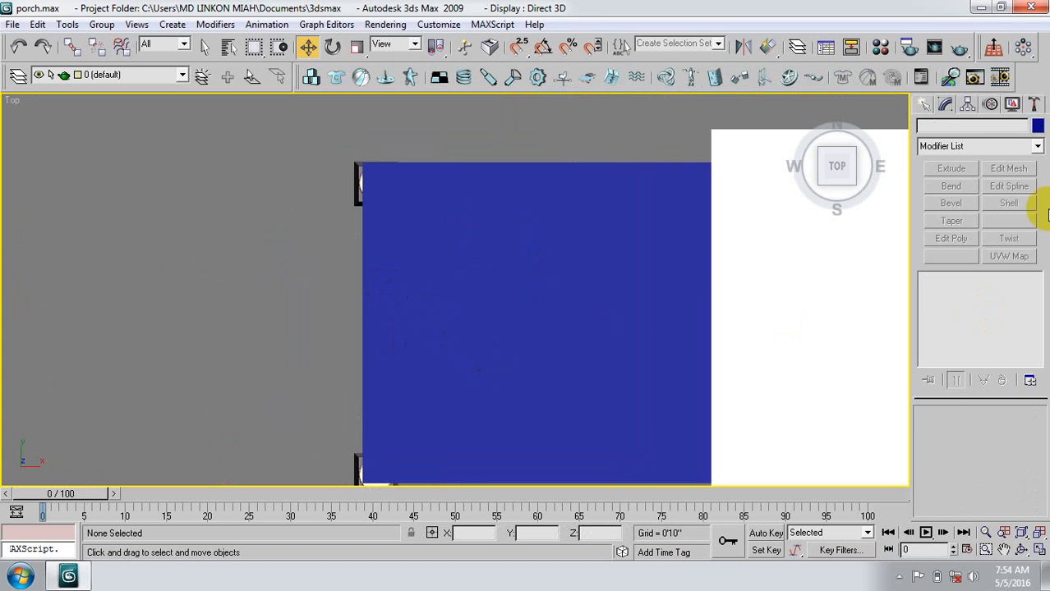
click(924, 105)
click(948, 202)
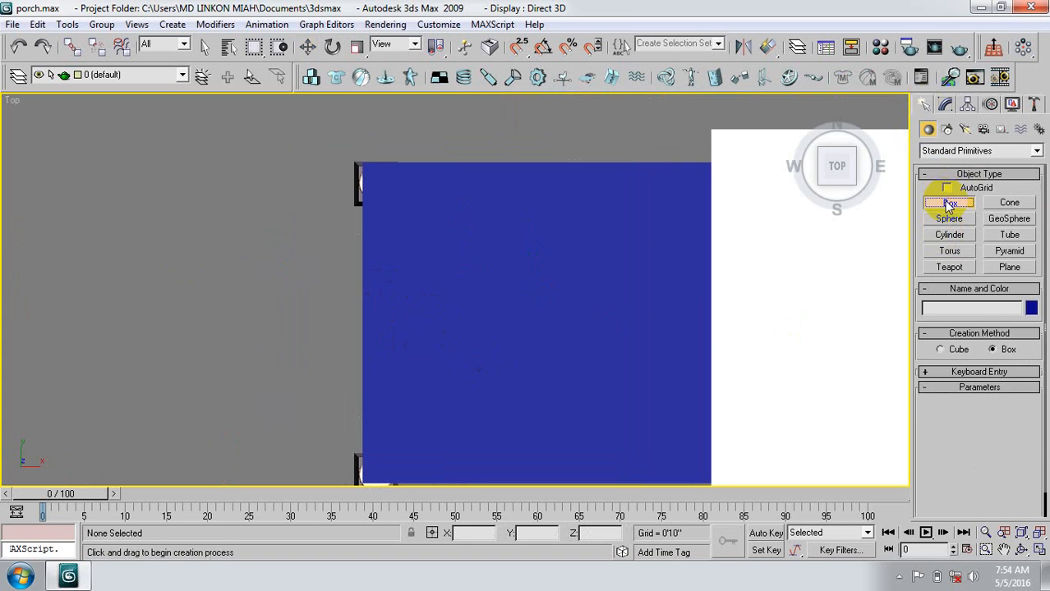
middle_drag(360, 227, 374, 258)
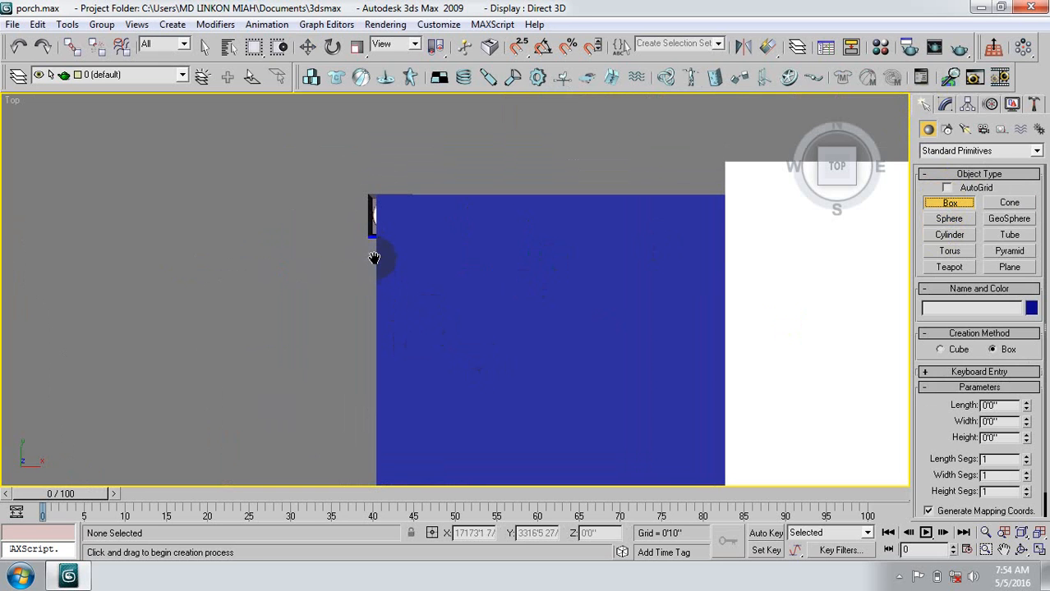
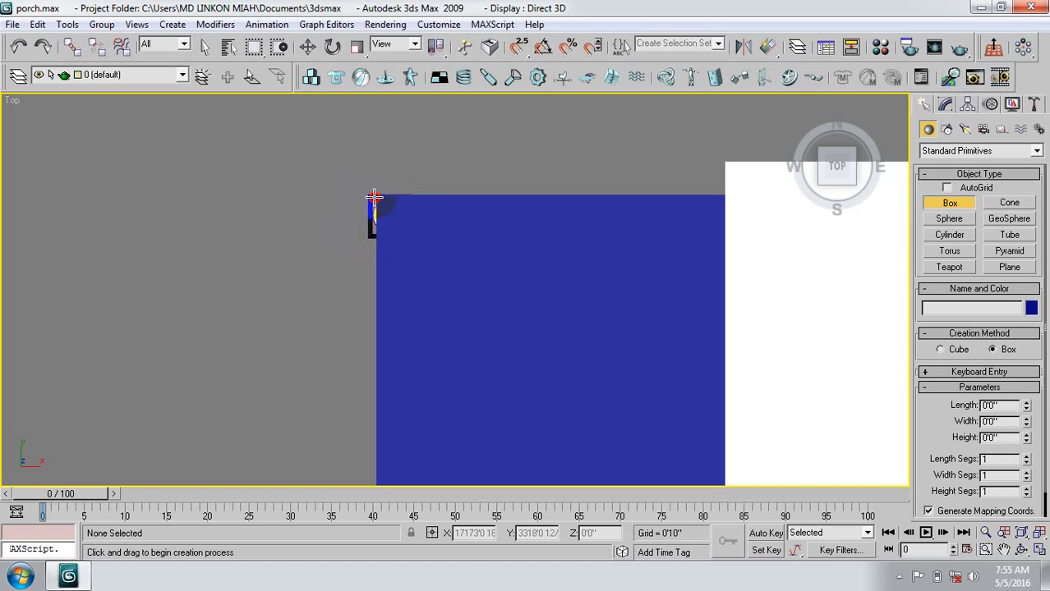
drag(374, 197, 234, 220)
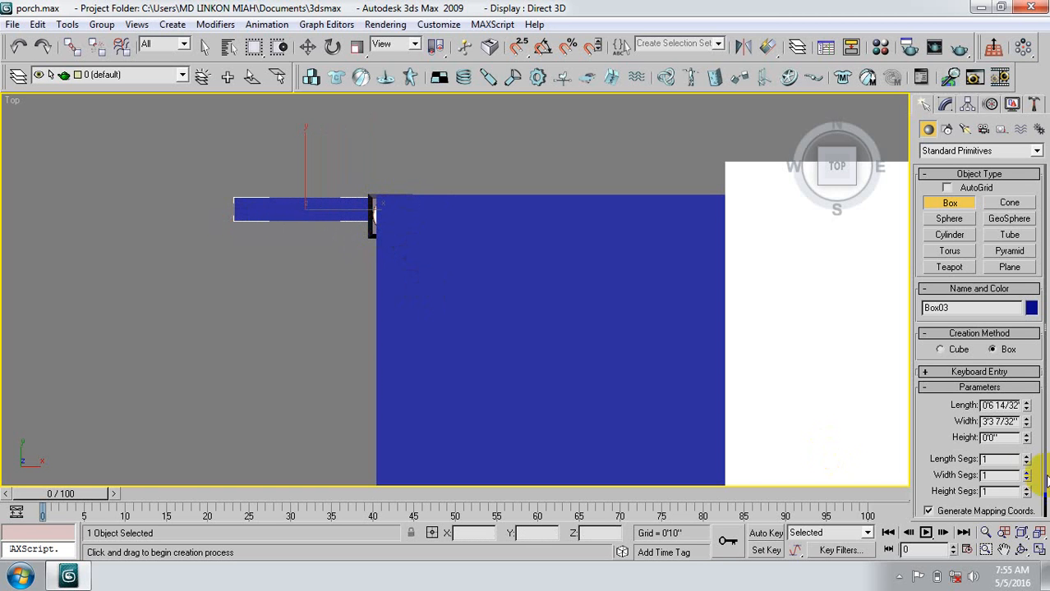
Set the new box's height to 6" and finish box creation.
drag(1006, 440, 966, 452)
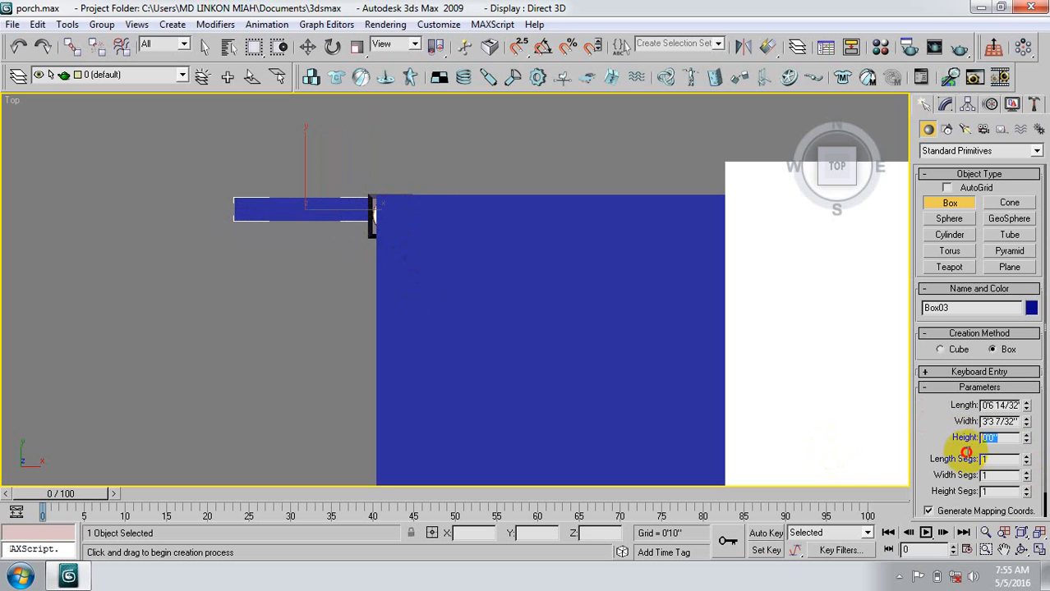
text(6)
key(Return)
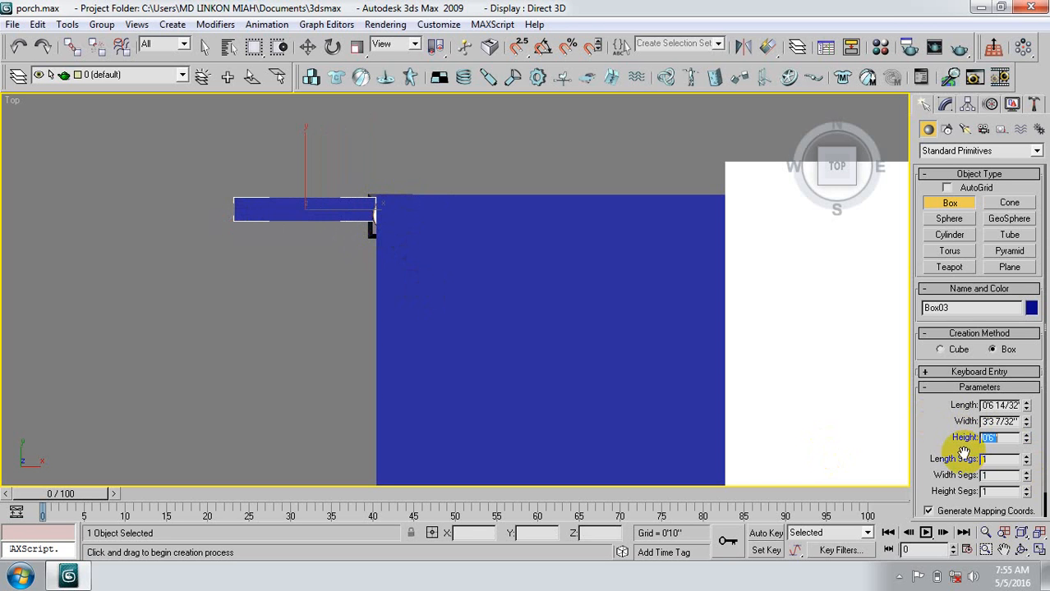
click(306, 46)
Change the new box's object color to dark crimson.
click(796, 106)
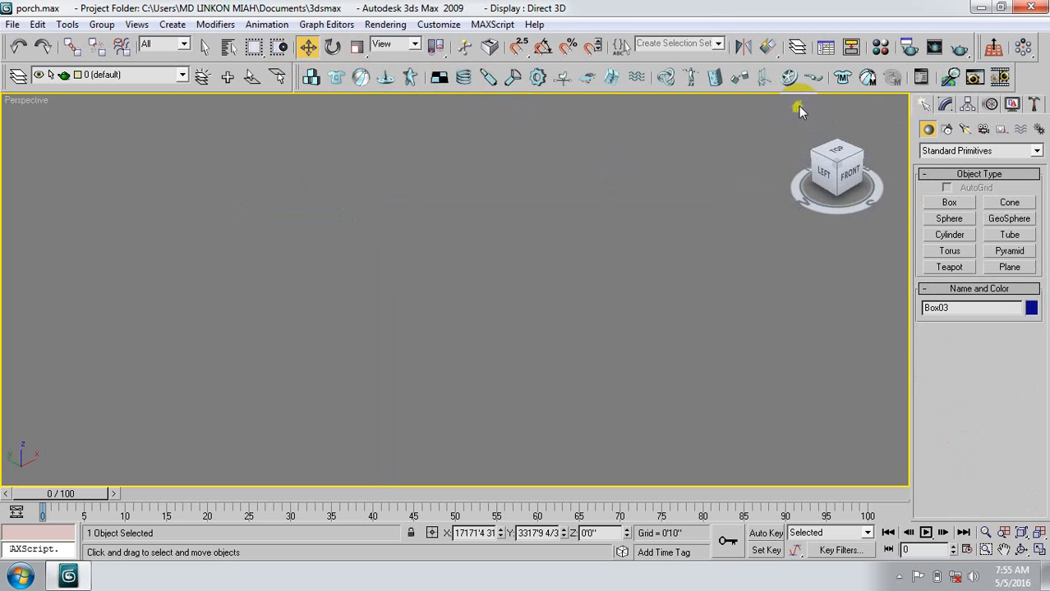
key(z)
scroll(491, 284, down, 10)
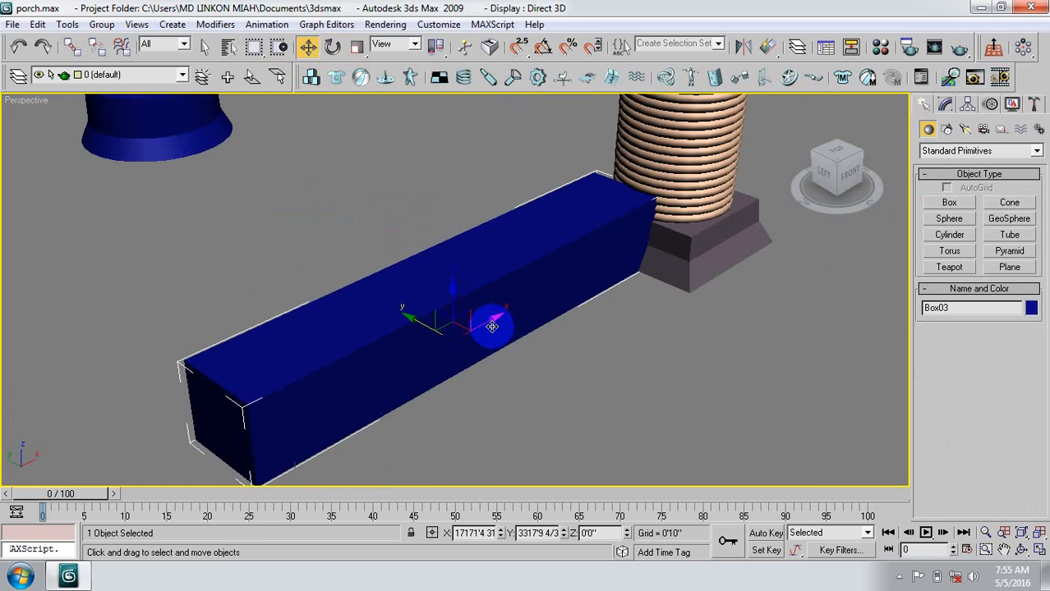
scroll(510, 305, up, 5)
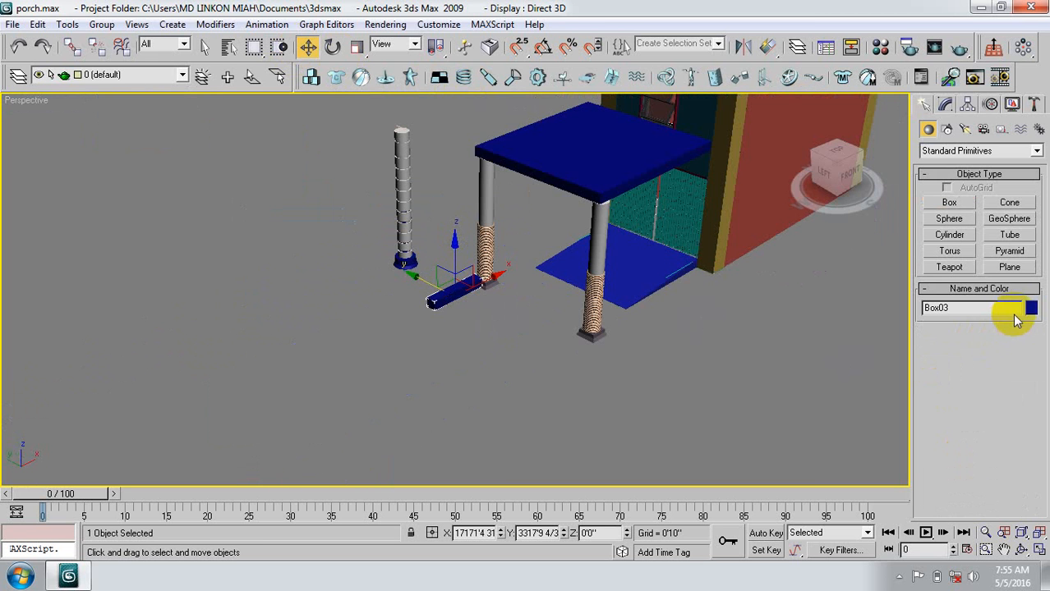
click(1031, 309)
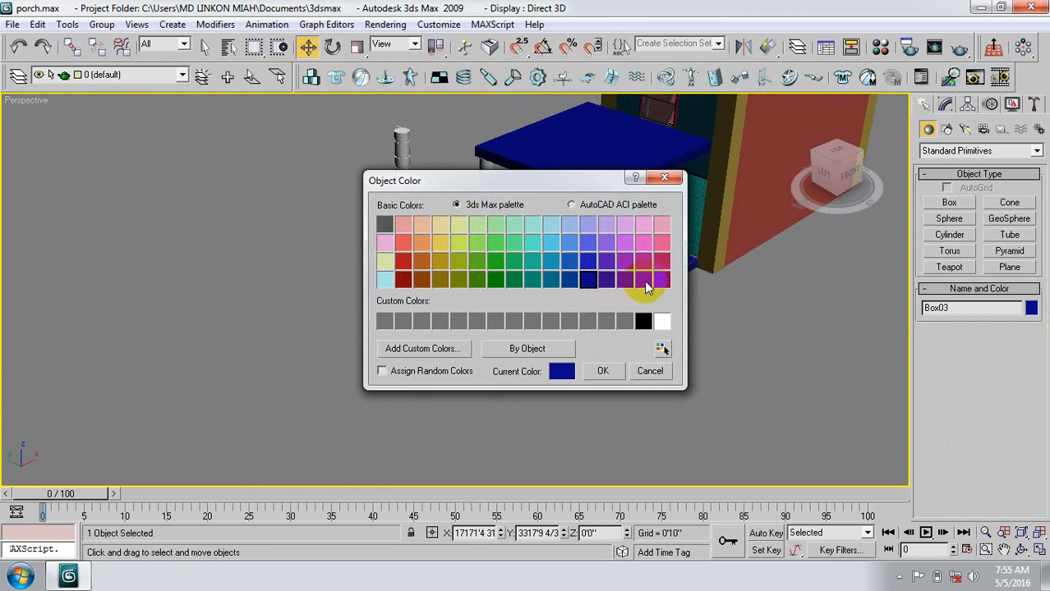
click(644, 280)
click(603, 371)
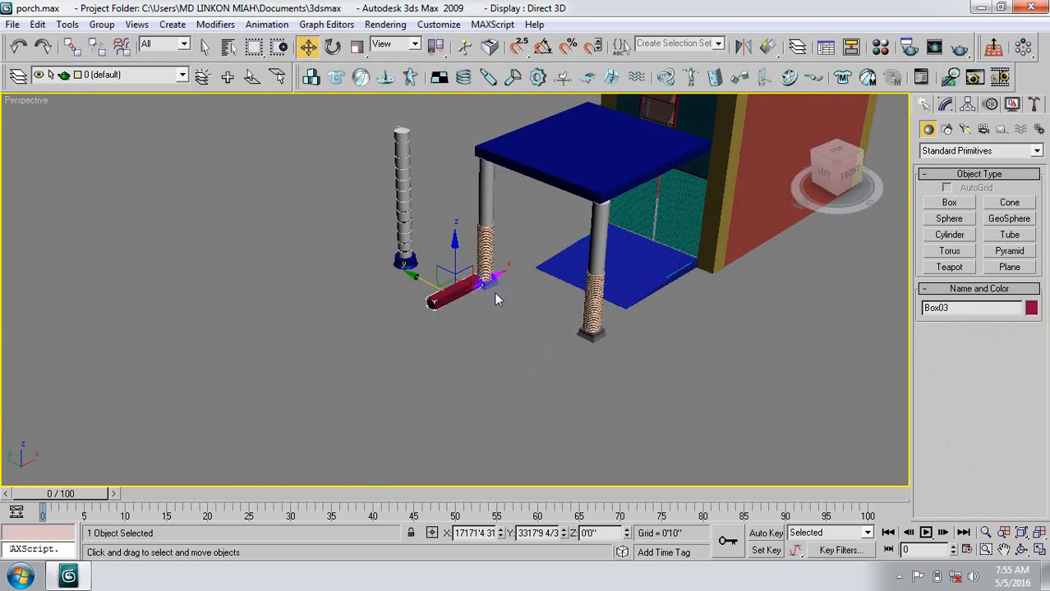
Raise the crimson box from the ground to the slab's level, at a height of about 6'11 1/2".
middle_drag(494, 292, 483, 349)
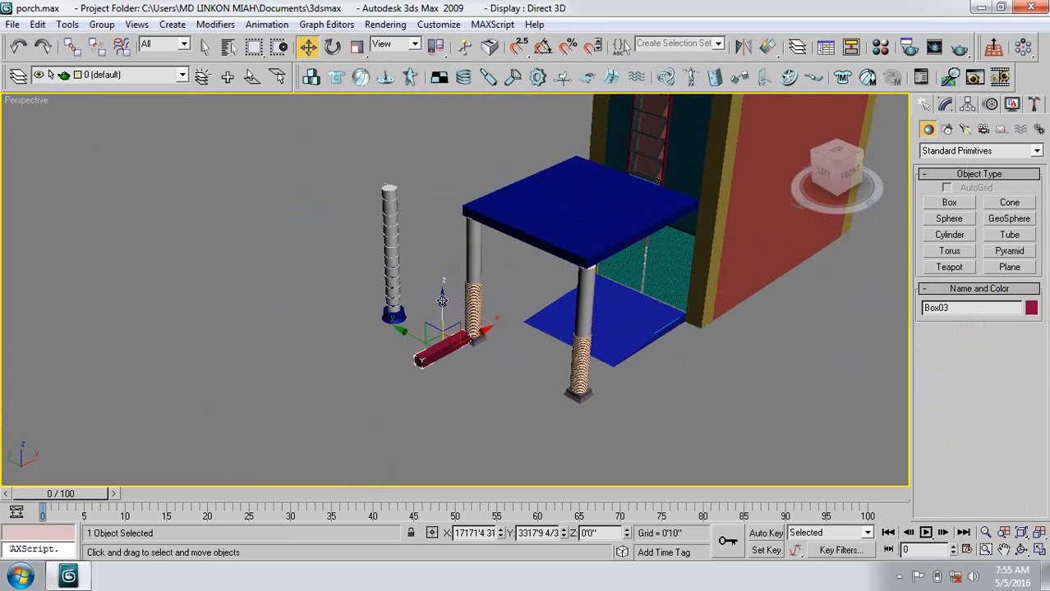
drag(442, 301, 444, 168)
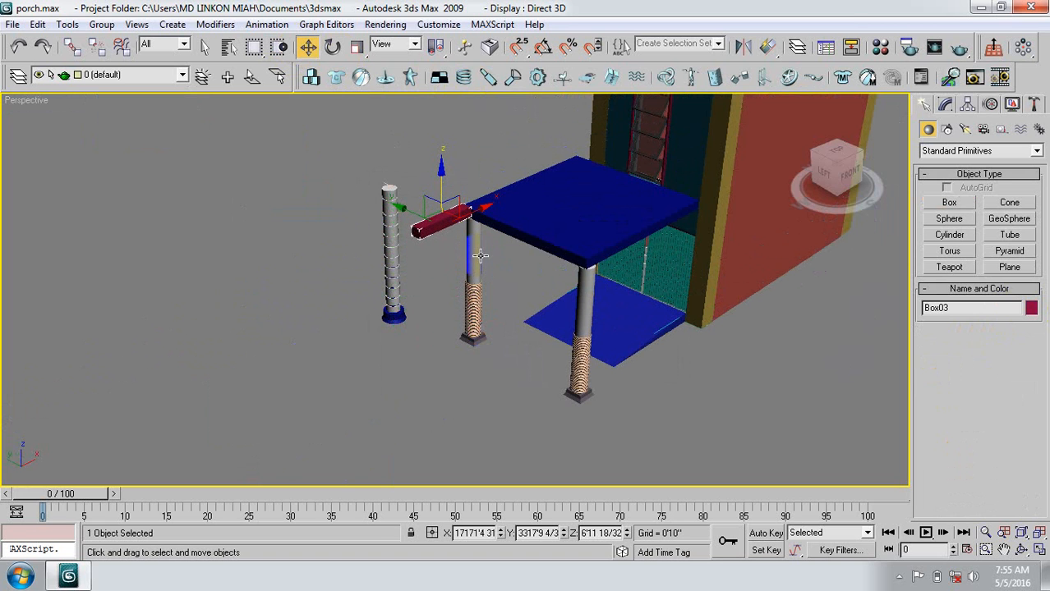
scroll(479, 269, up, 2)
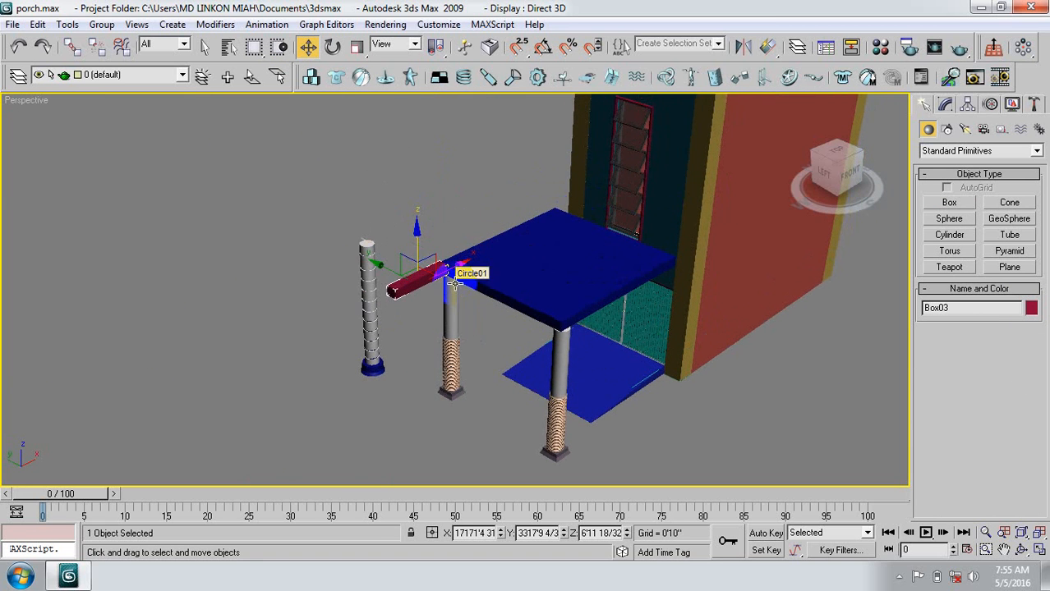
scroll(439, 292, up, 6)
scroll(439, 291, down, 2)
scroll(438, 294, down, 6)
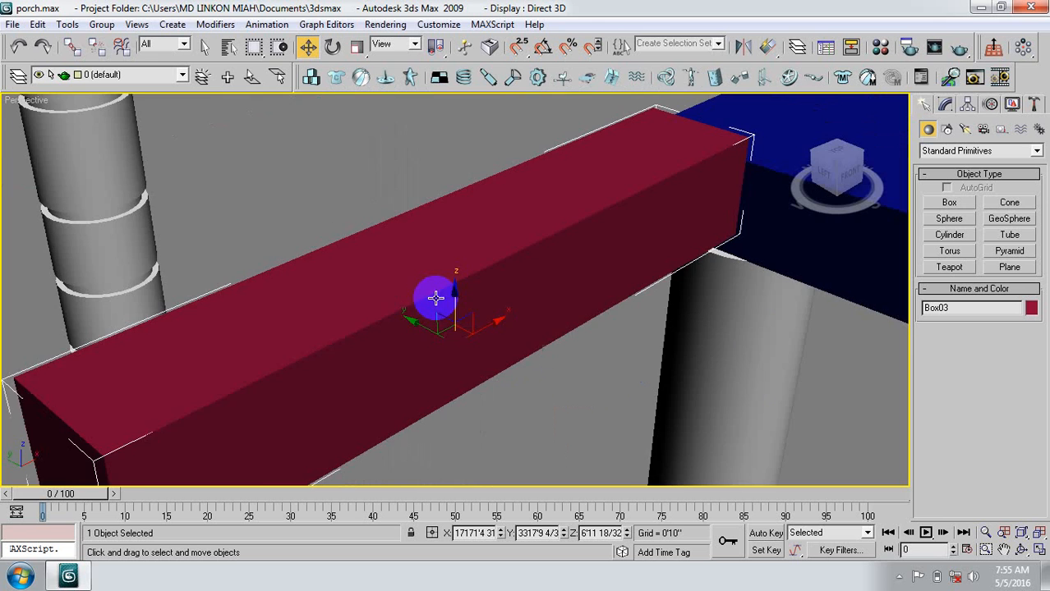
middle_drag(447, 307, 354, 308)
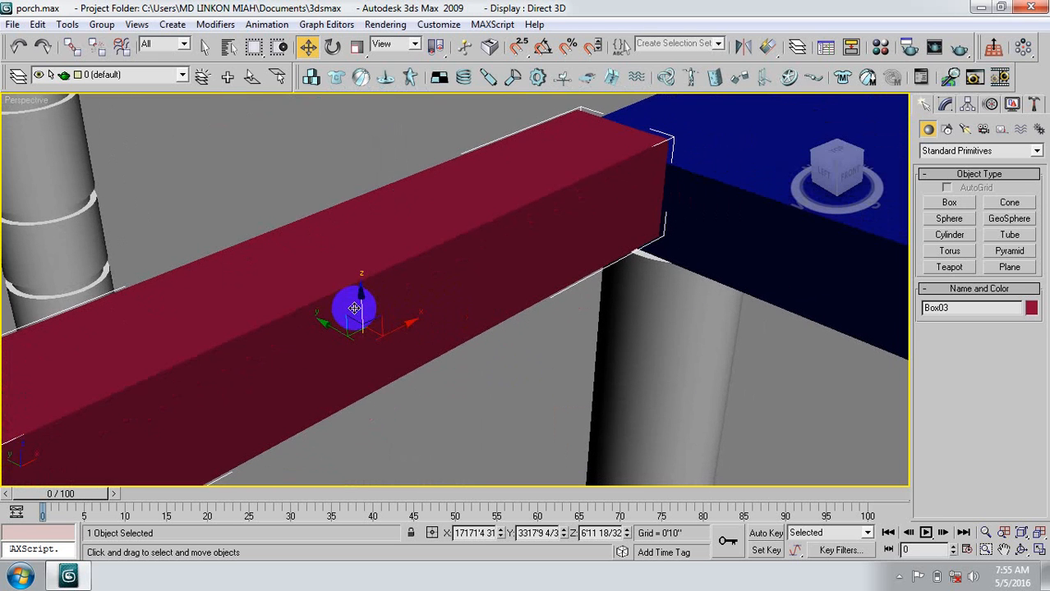
Lower the crimson box in the Left view until its top and bottom align with the slab's edges.
key(l)
scroll(445, 304, down, 6)
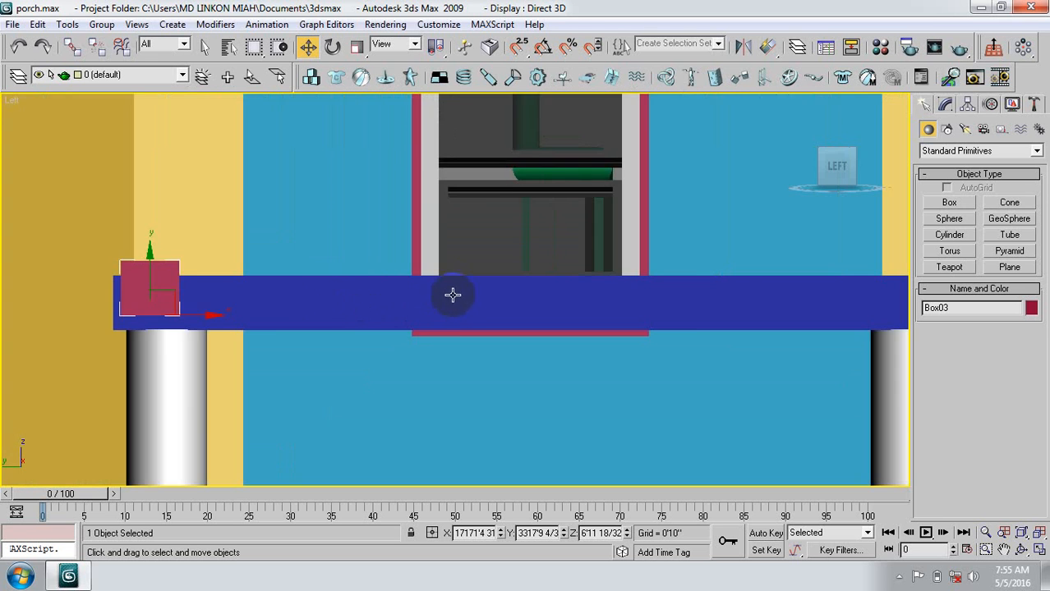
middle_drag(277, 301, 478, 292)
scroll(288, 309, up, 2)
scroll(386, 312, up, 2)
middle_drag(393, 309, 466, 294)
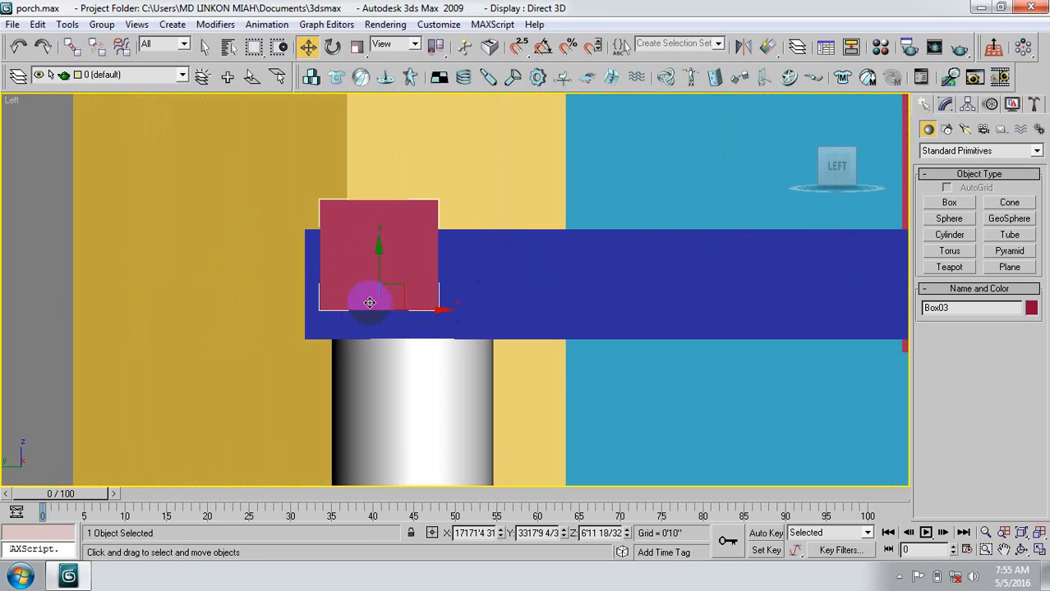
drag(380, 247, 372, 276)
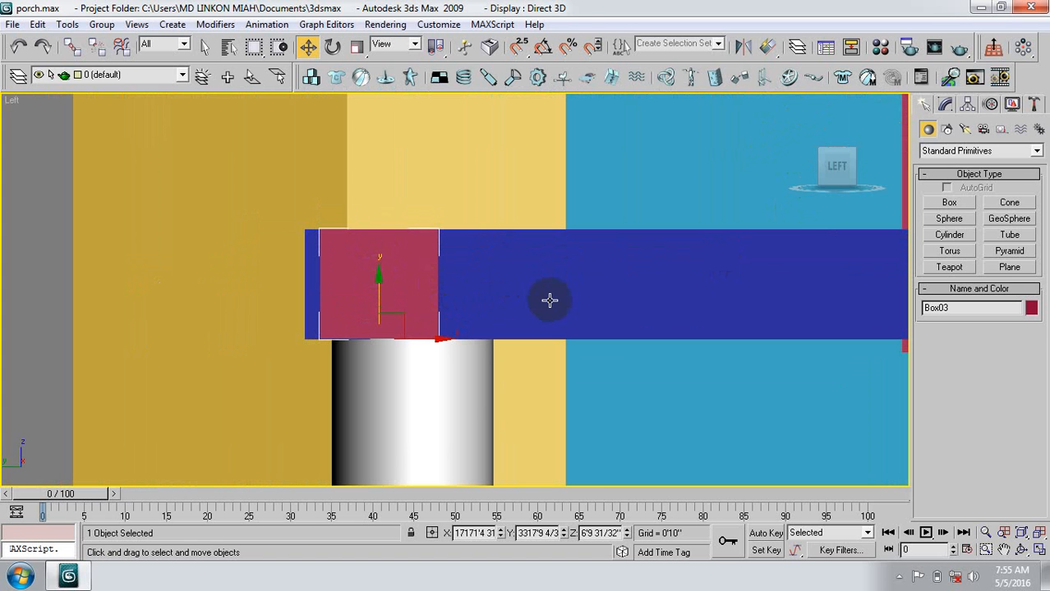
Rotate the crimson box about 12.8° around its Y axis in the Perspective view so its outer end tilts upward.
click(797, 106)
key(z)
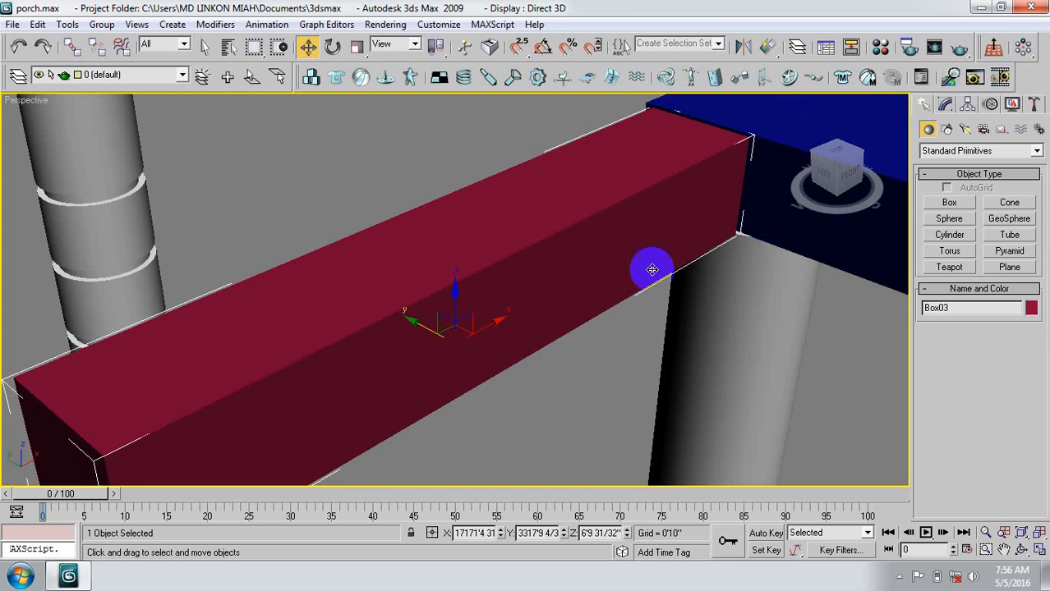
scroll(447, 326, down, 8)
scroll(487, 309, up, 10)
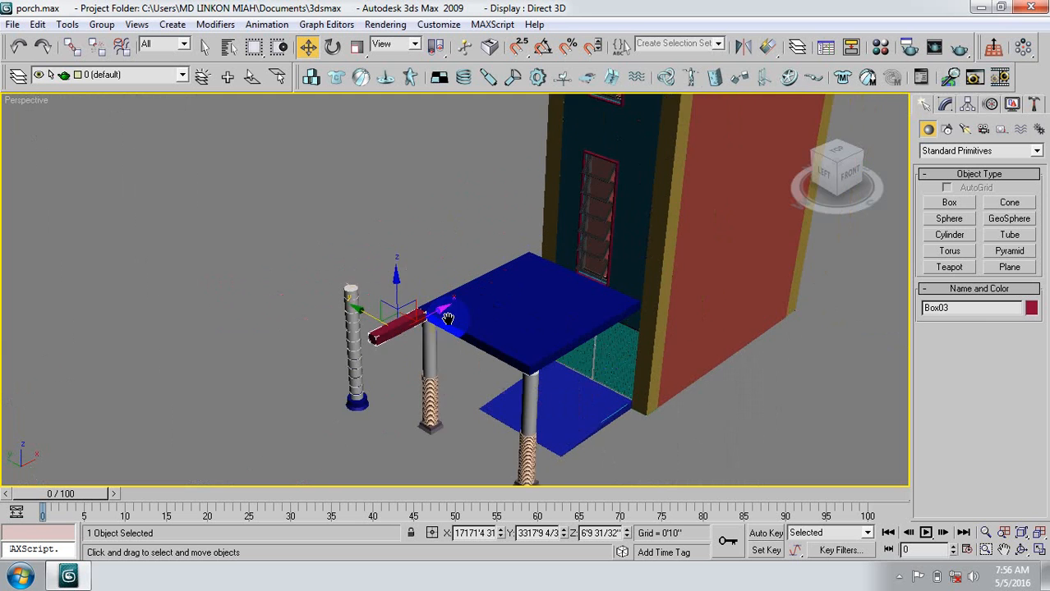
middle_drag(390, 333, 402, 313)
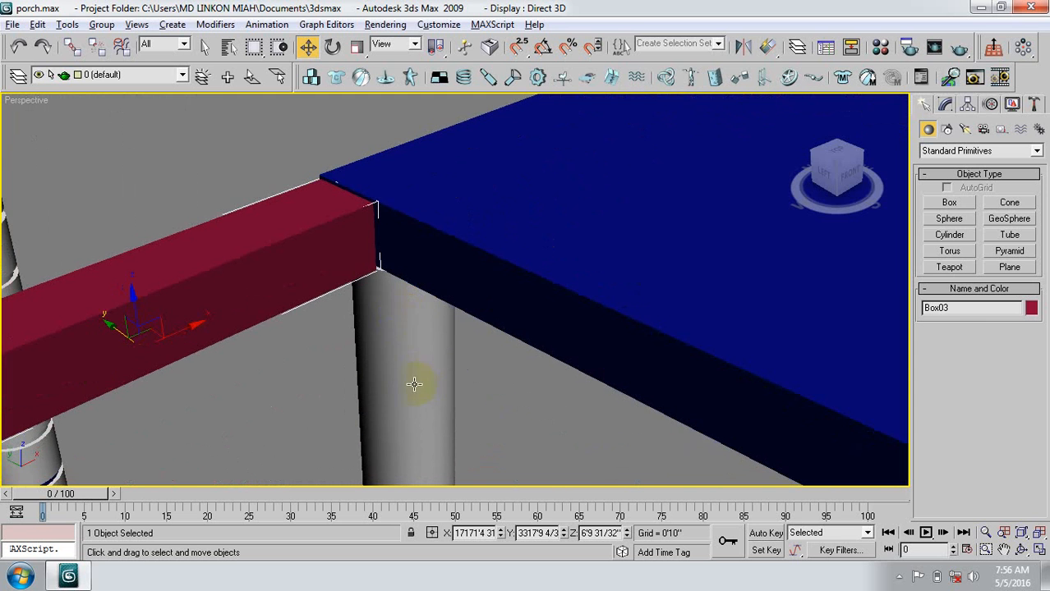
alt+middle_drag(414, 383, 533, 390)
scroll(444, 360, down, 5)
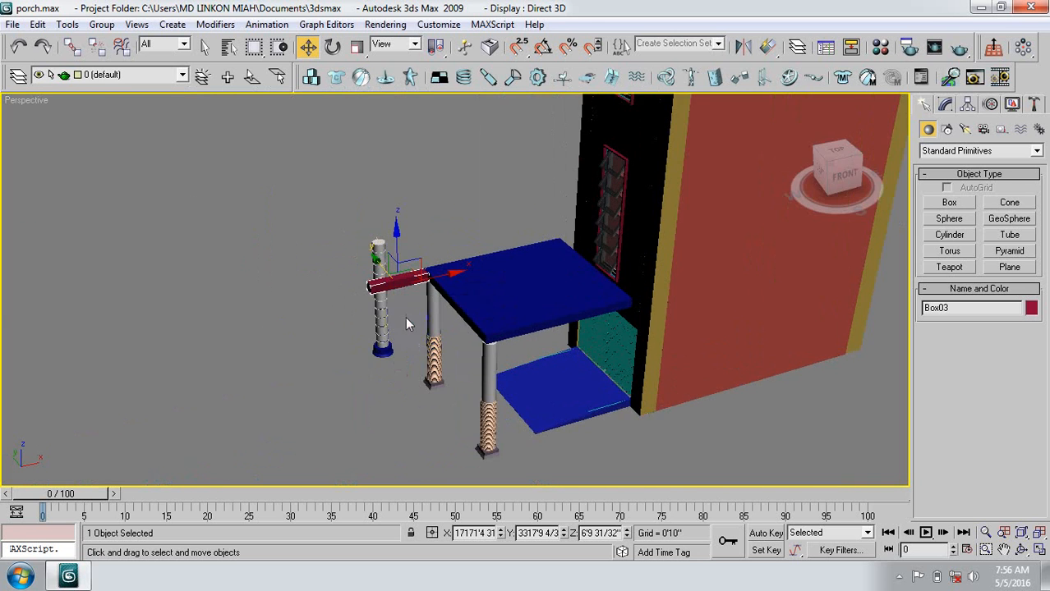
scroll(405, 317, up, 5)
middle_drag(404, 316, 439, 319)
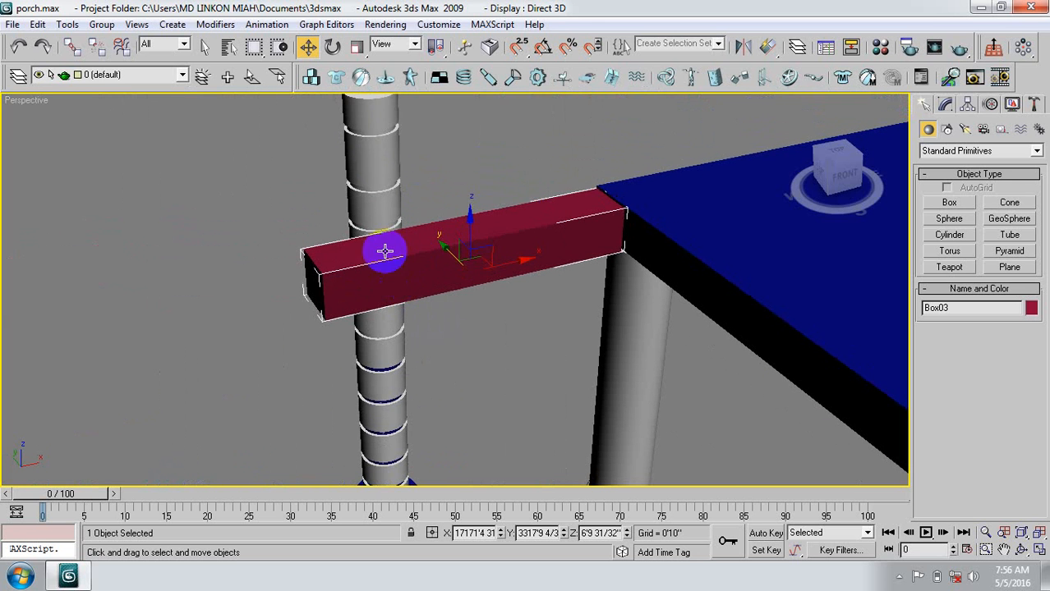
click(333, 46)
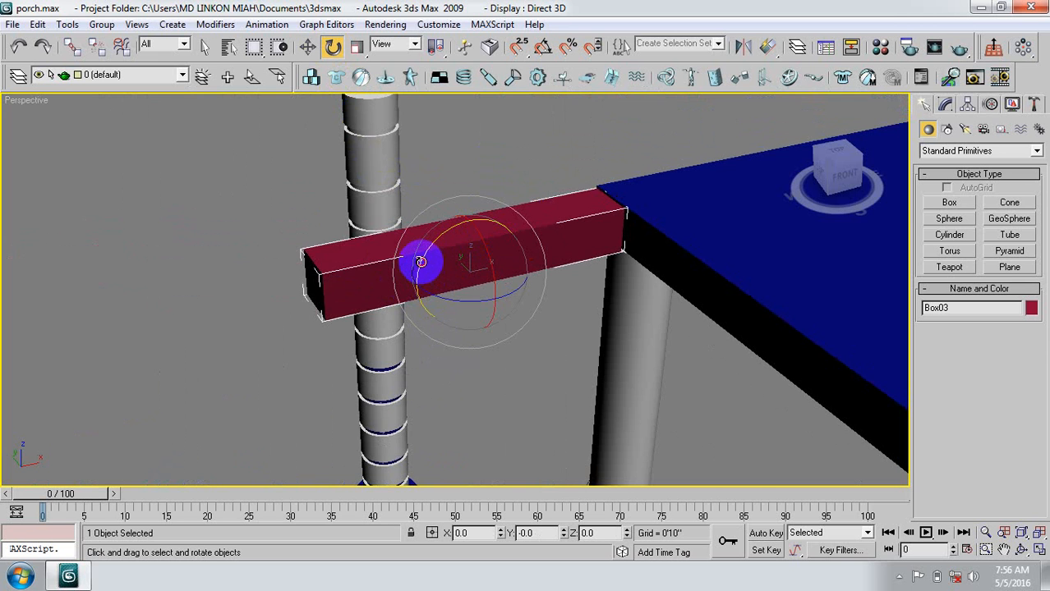
drag(419, 262, 429, 244)
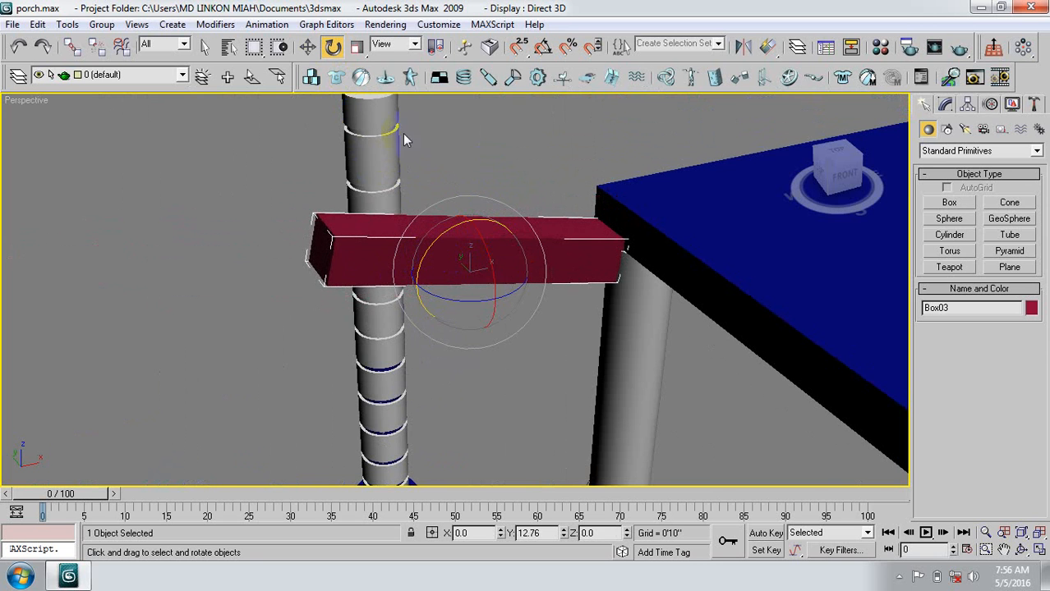
click(308, 47)
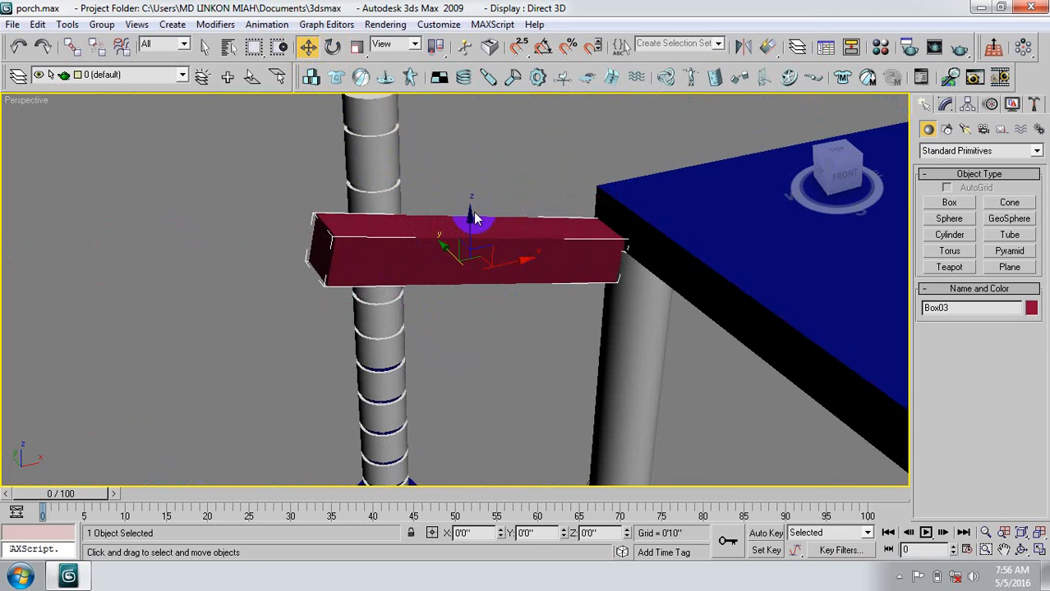
Raise the tilted crimson box slightly to a height of about 7'2 11/32" so its inner end meets the slab.
drag(474, 217, 470, 188)
middle_drag(585, 269, 498, 247)
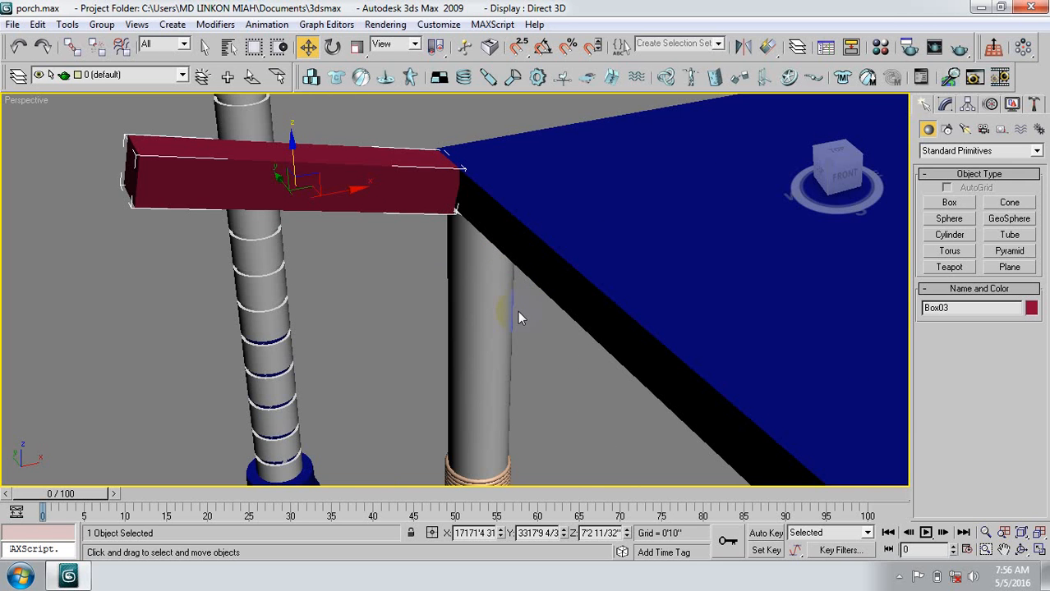
In the Top view, clone the crimson beam along the slab's front edge as 20 copies spaced about 9 1/2" apart.
key(t)
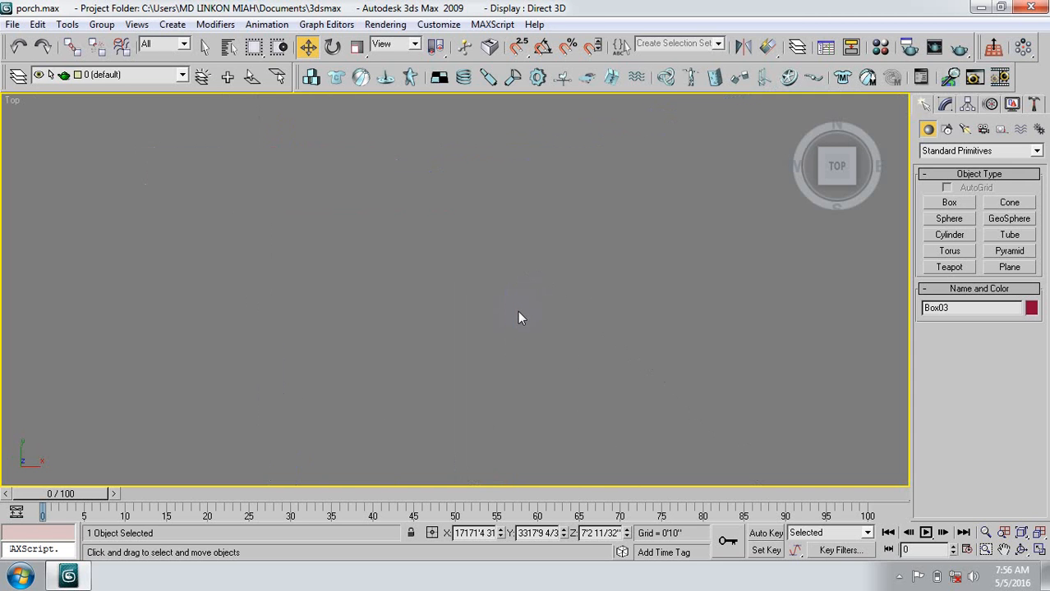
click(518, 316)
scroll(514, 308, down, 8)
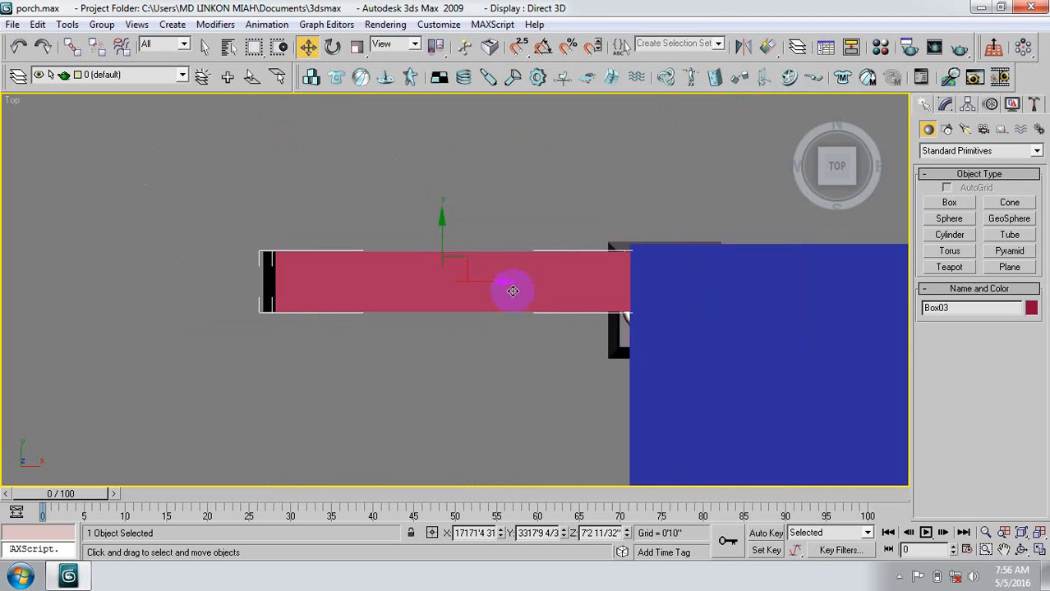
middle_drag(560, 368, 557, 296)
scroll(541, 312, down, 2)
scroll(471, 267, up, 1)
middle_drag(472, 274, 495, 266)
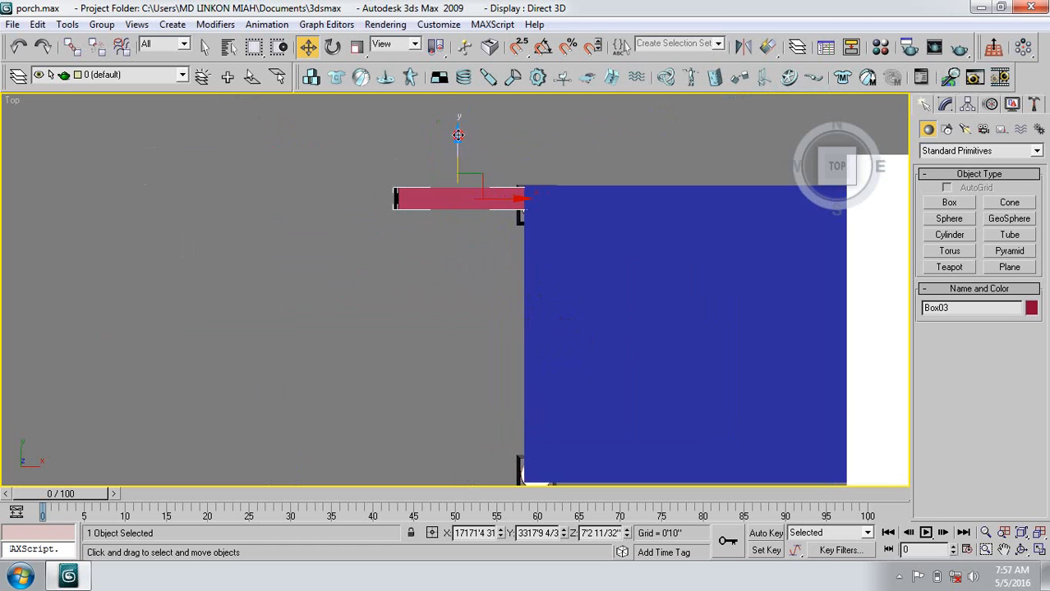
shift+drag(457, 134, 457, 163)
shift+drag(456, 162, 459, 169)
click(547, 298)
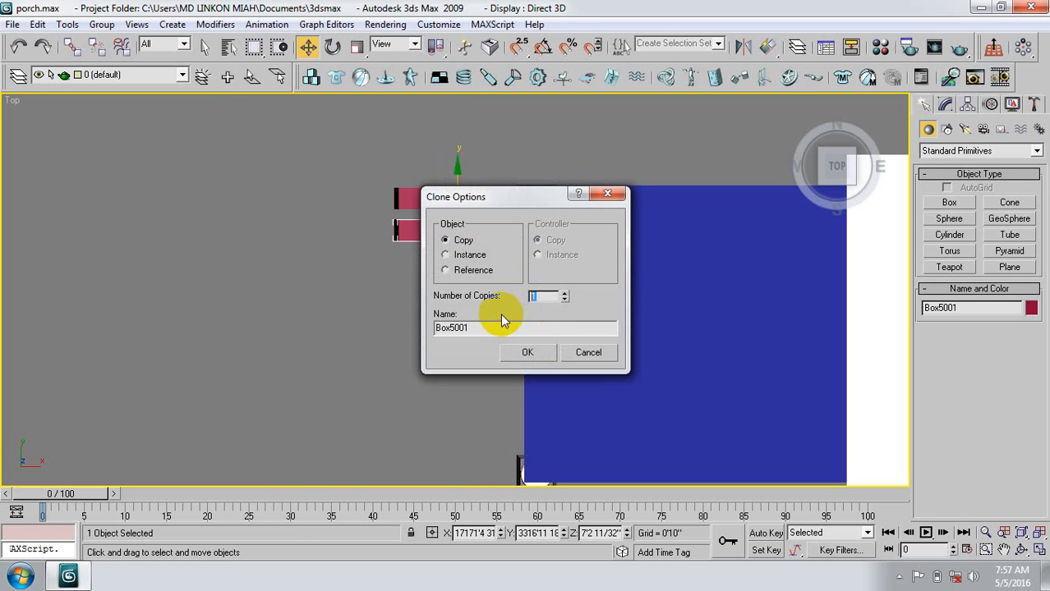
text(20)
click(526, 352)
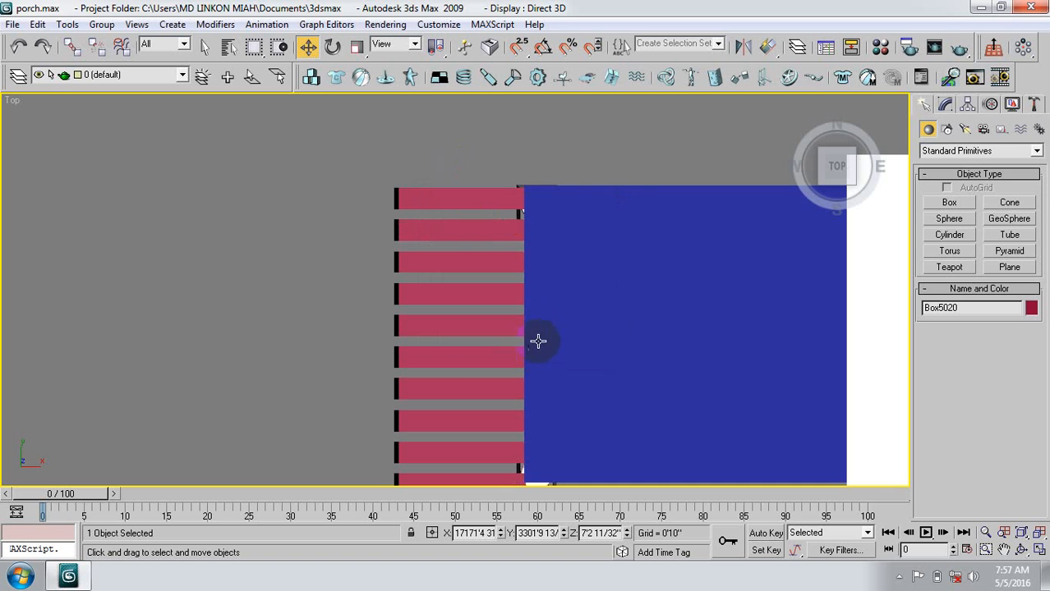
Delete the surplus crimson beam copies that extend past the slab's far corner.
middle_drag(539, 341, 505, 191)
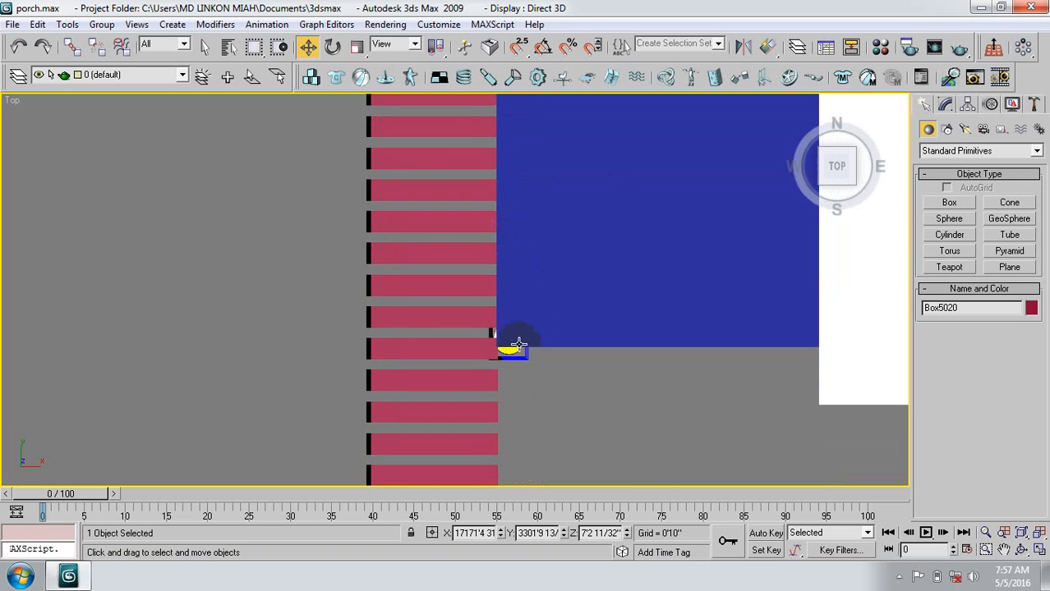
middle_drag(516, 310, 507, 234)
scroll(493, 411, down, 2)
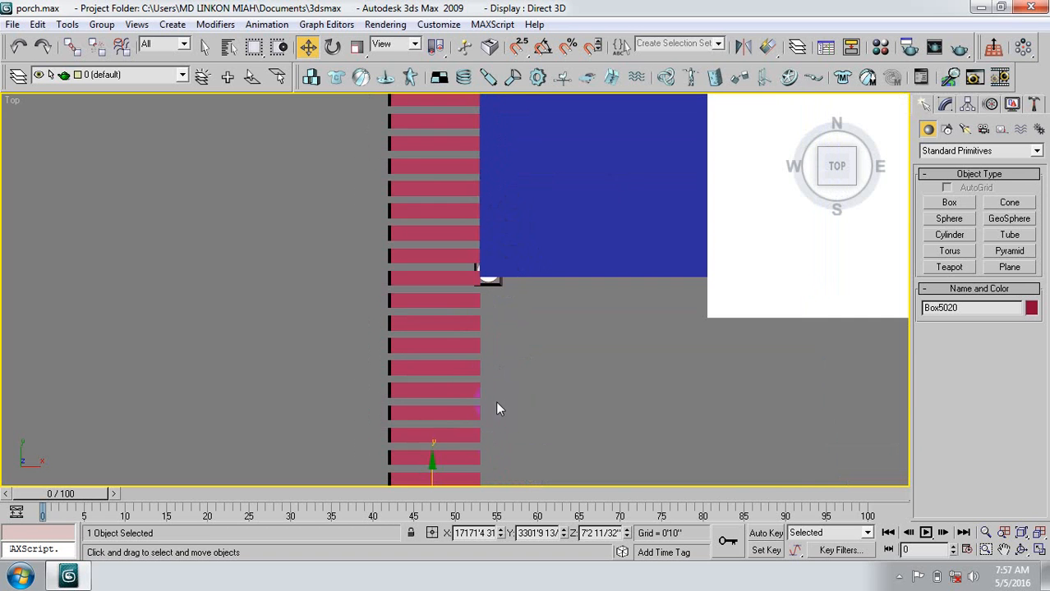
middle_drag(495, 395, 486, 308)
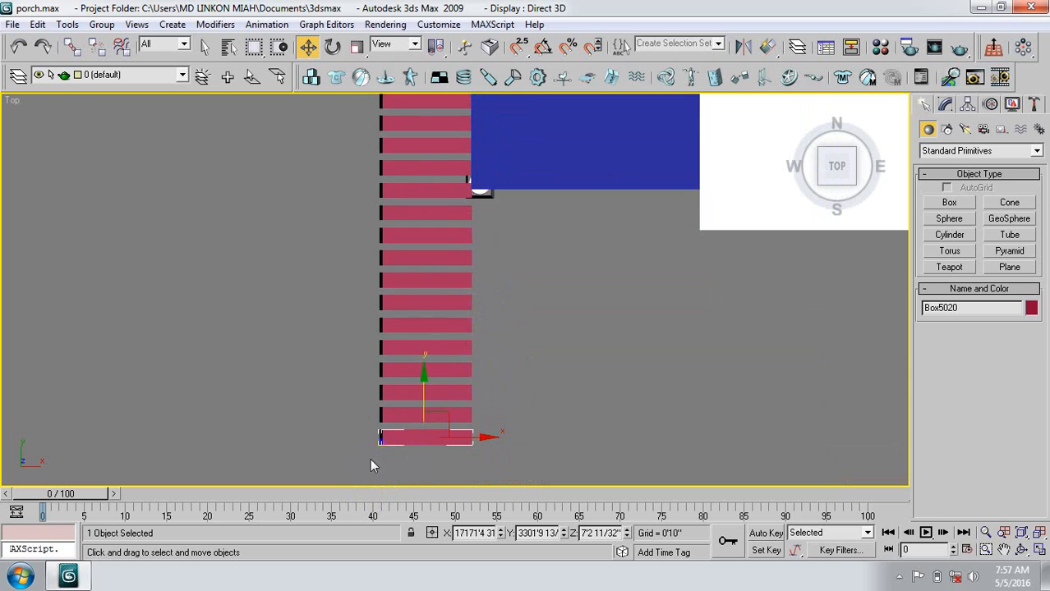
drag(366, 456, 445, 209)
key(Delete)
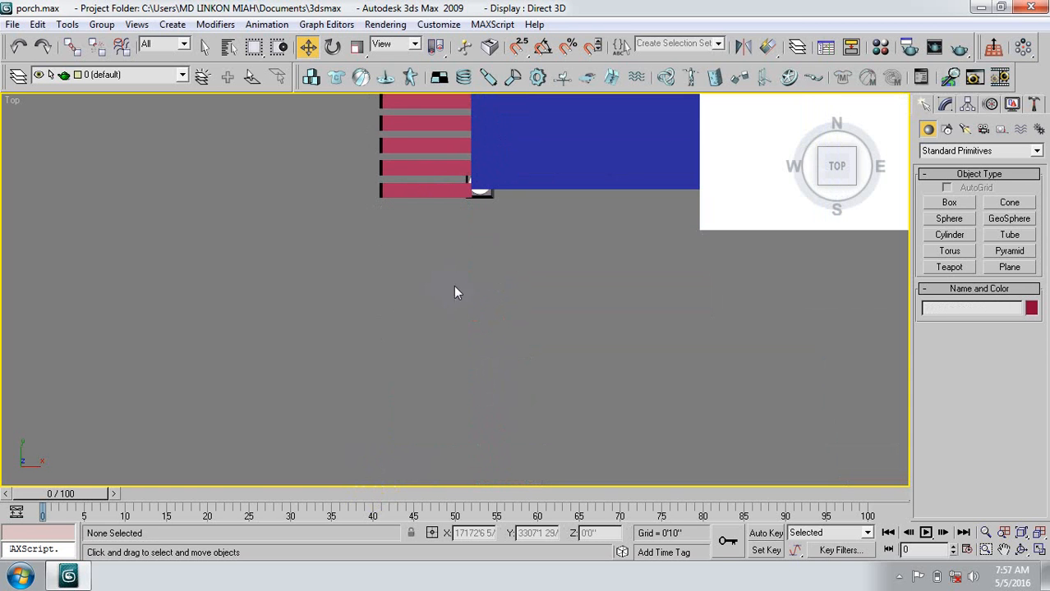
Try deleting the second-to-last crimson beam in the Perspective view and undo the deletion.
click(433, 171)
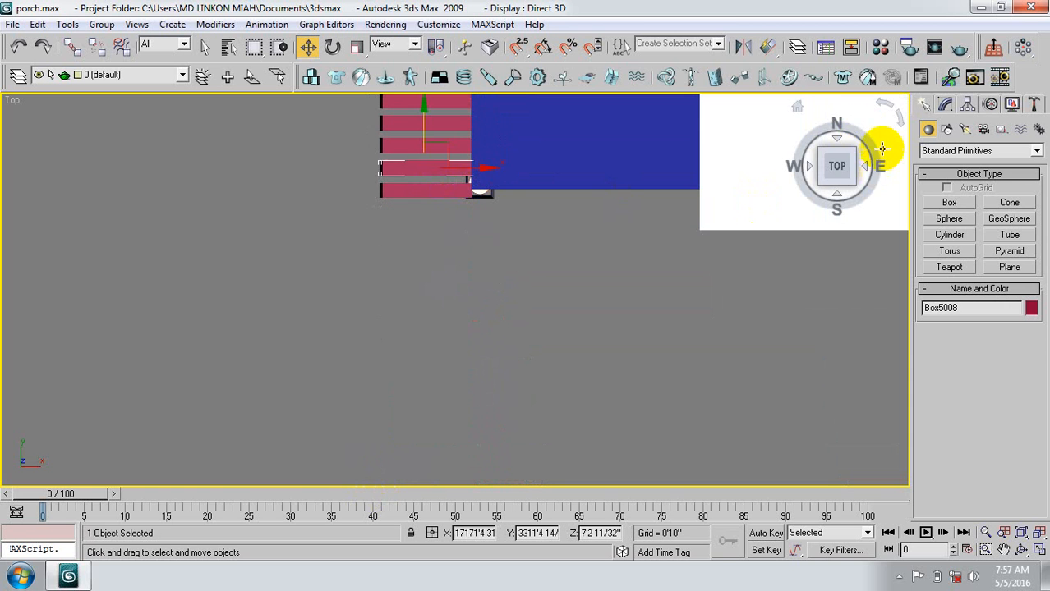
click(797, 107)
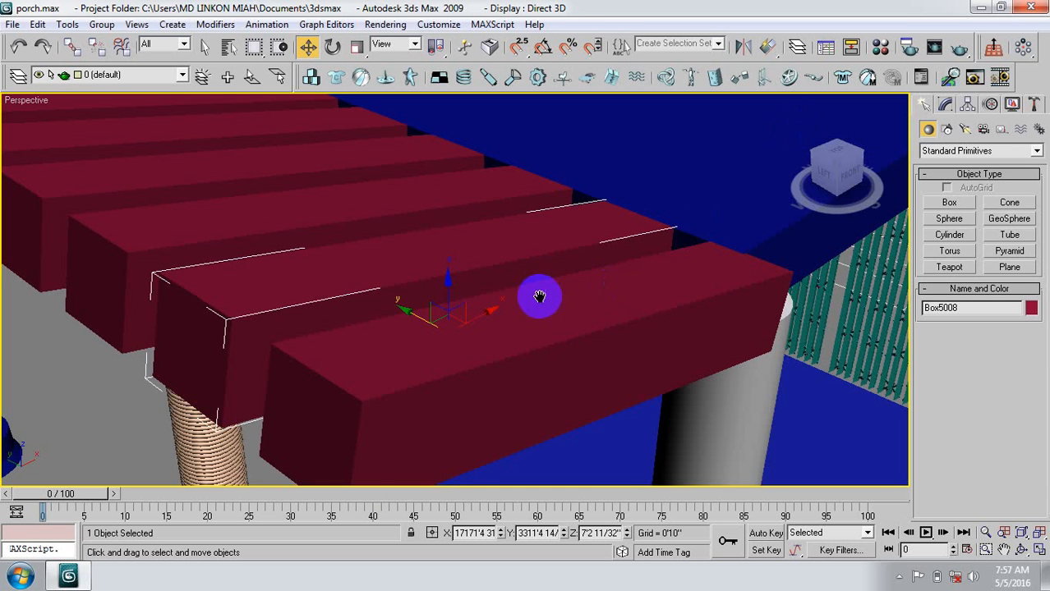
scroll(550, 293, down, 8)
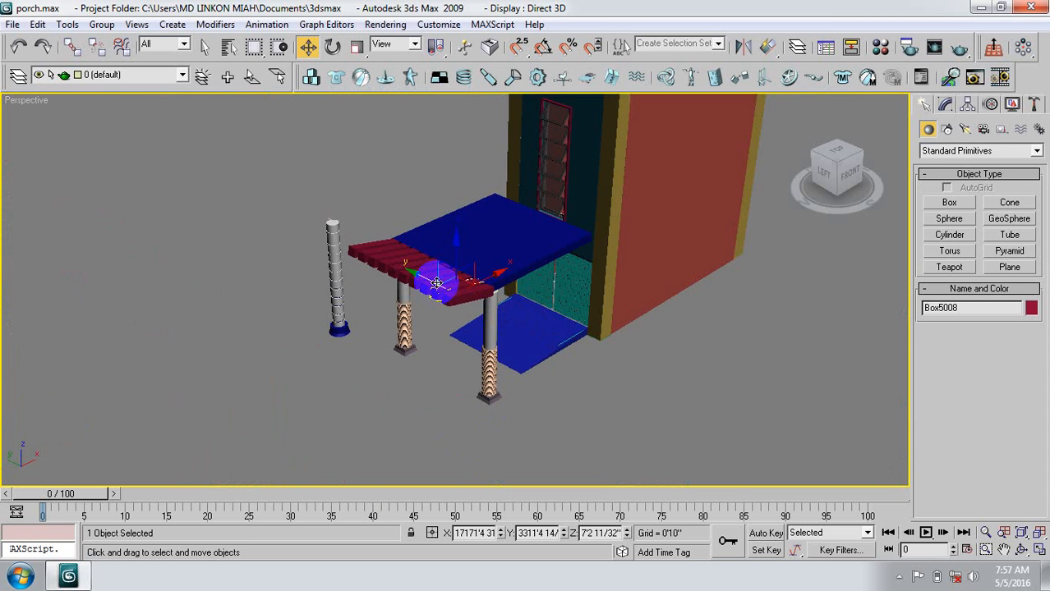
scroll(439, 283, up, 6)
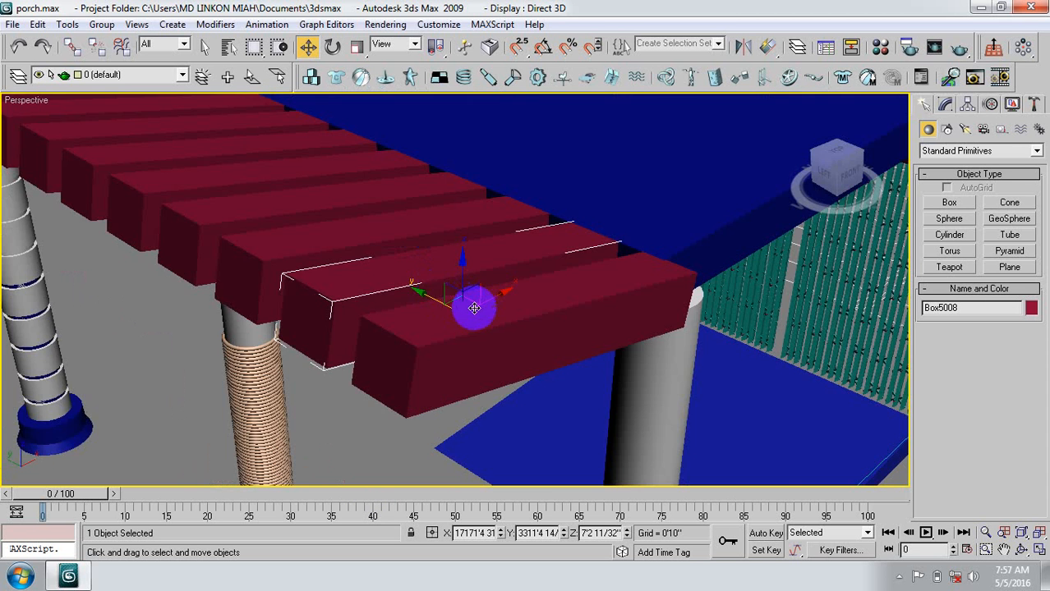
scroll(475, 306, down, 3)
middle_drag(562, 328, 518, 316)
middle_drag(359, 315, 361, 316)
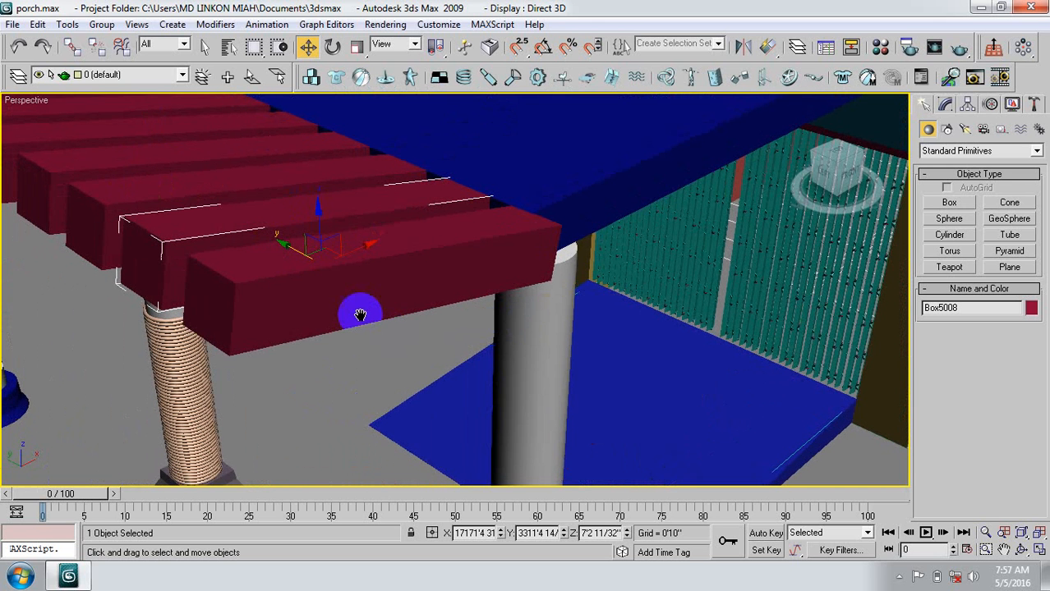
key(Delete)
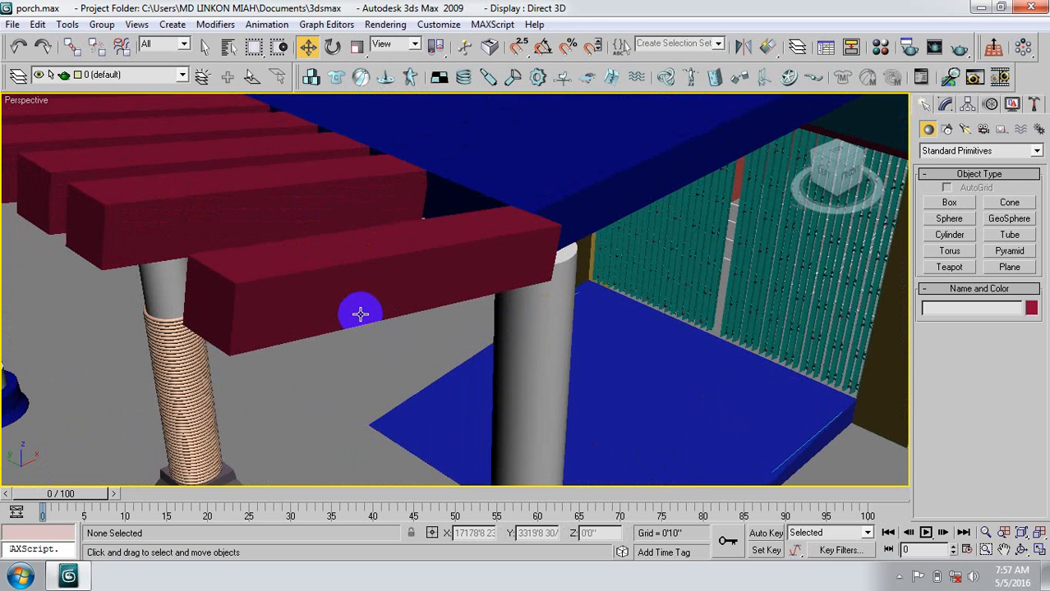
click(18, 48)
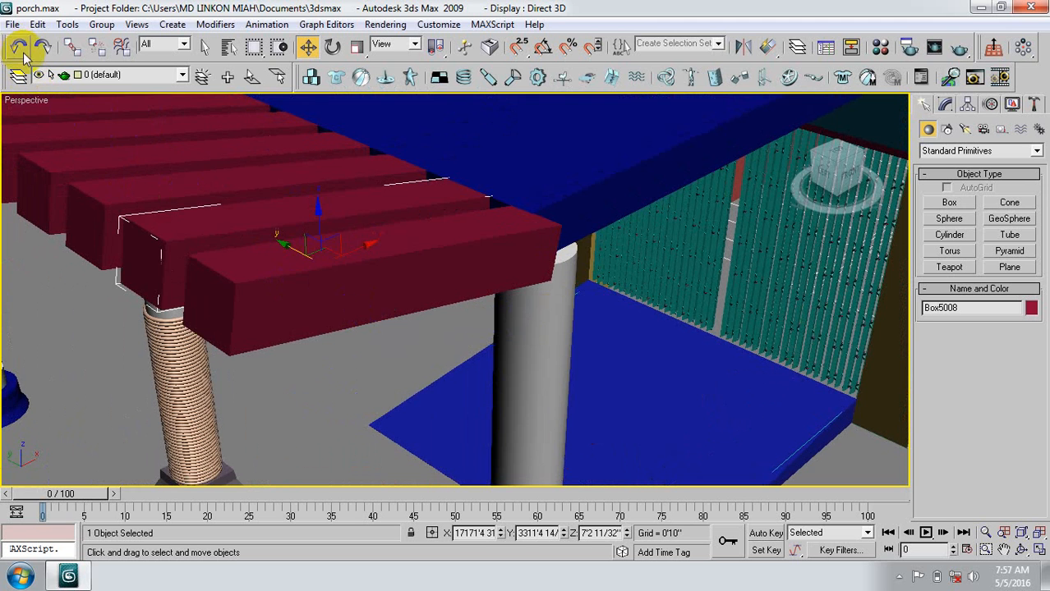
Delete the last crimson beam that overhangs the slab's corner.
mouse_move(279, 268)
alt+middle_down()
mouse_move(310, 281)
mouse_move(287, 257)
alt+middle_up()
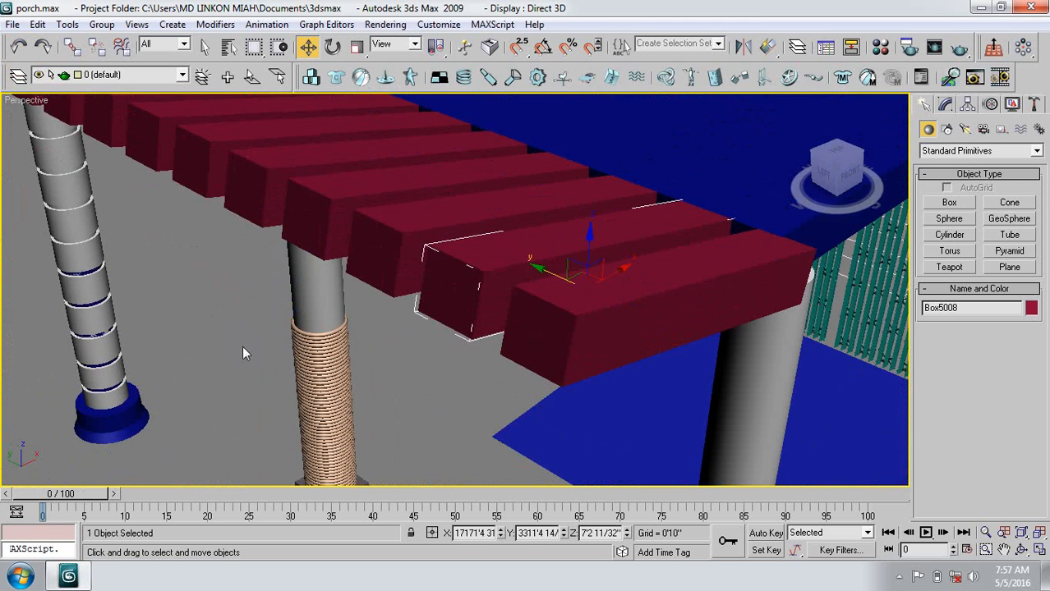
click(194, 325)
click(585, 320)
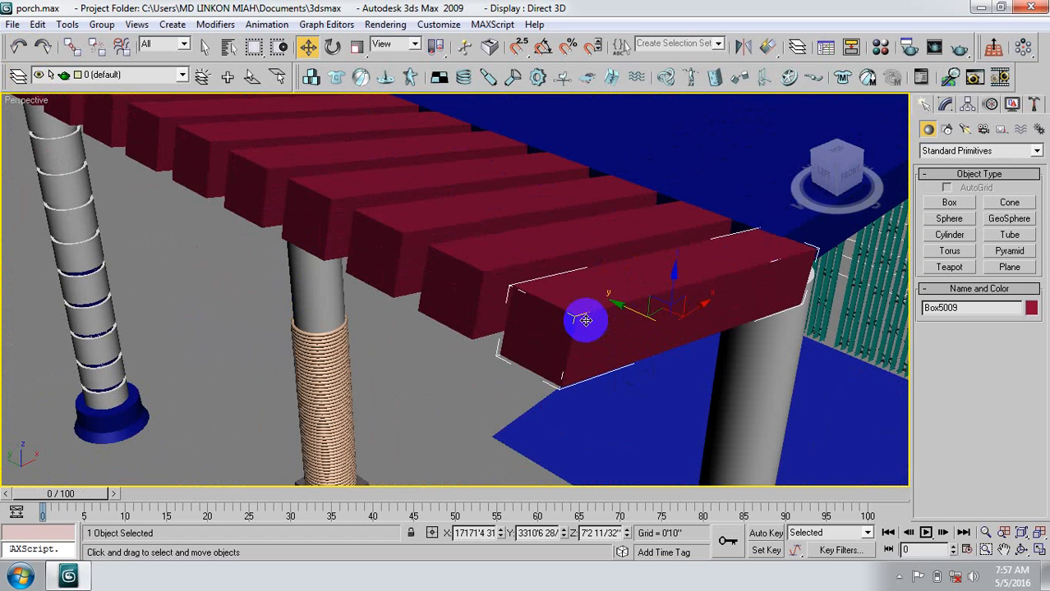
key(Delete)
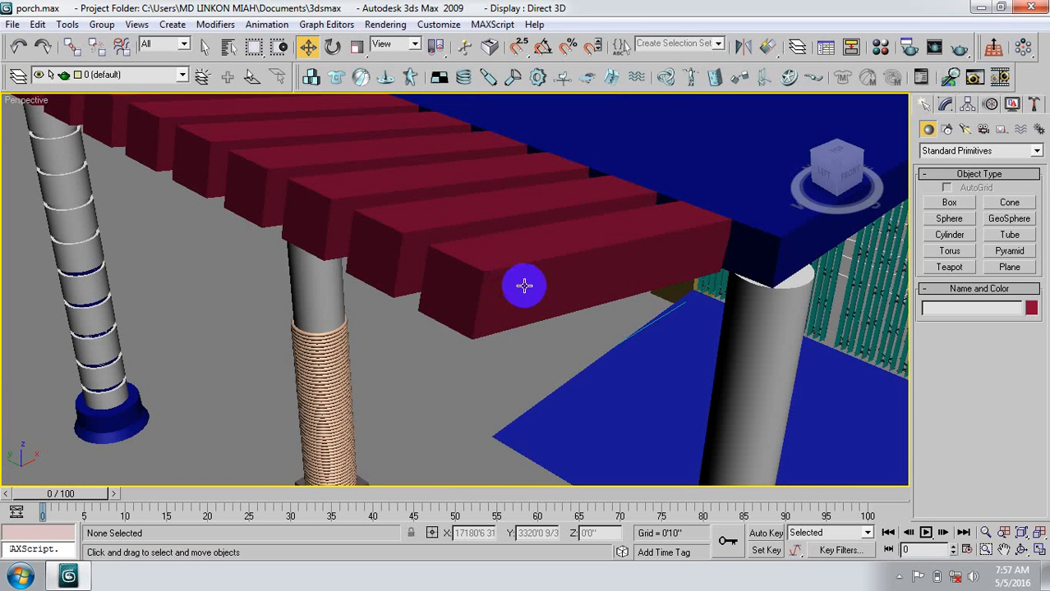
alt+middle_drag(433, 277, 550, 360)
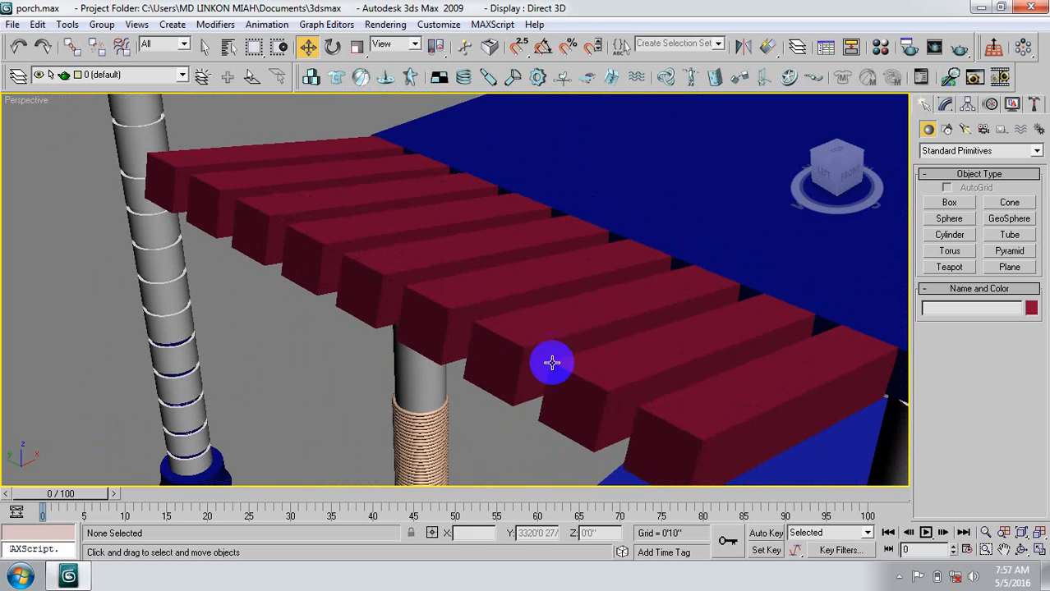
In the Top view, create a box covering the row of beams, about 6'10" long and 3'3" wide, with a height of 2".
click(707, 427)
key(t)
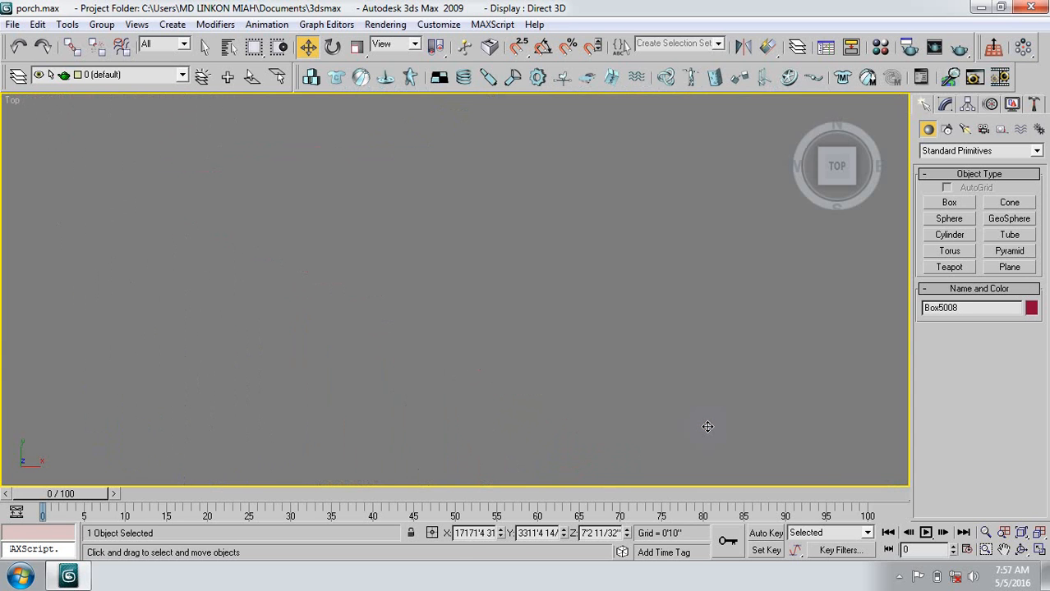
key(z)
middle_drag(474, 296, 485, 341)
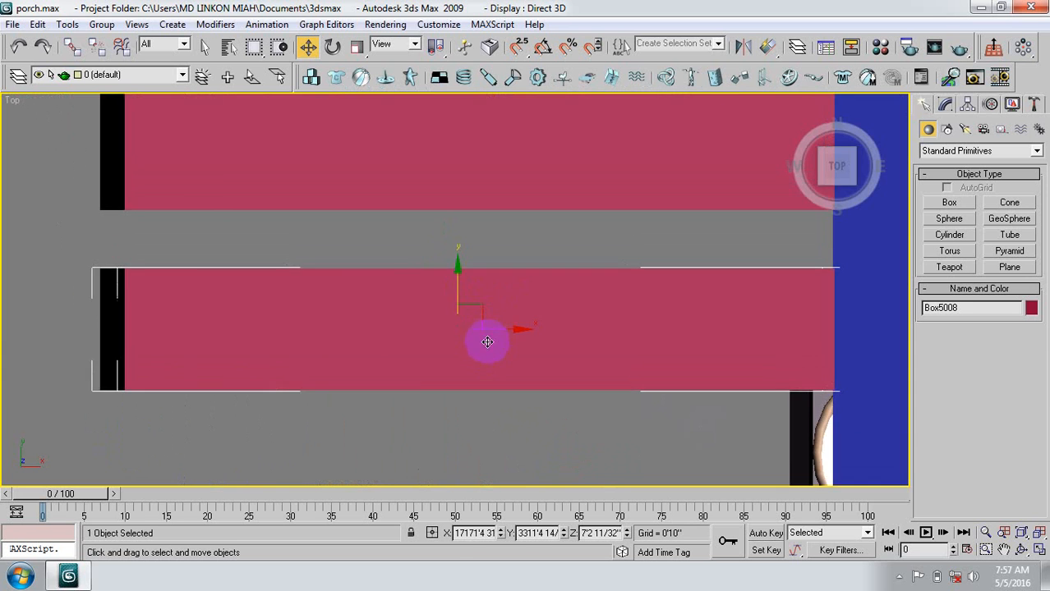
scroll(488, 297, down, 3)
scroll(496, 289, down, 6)
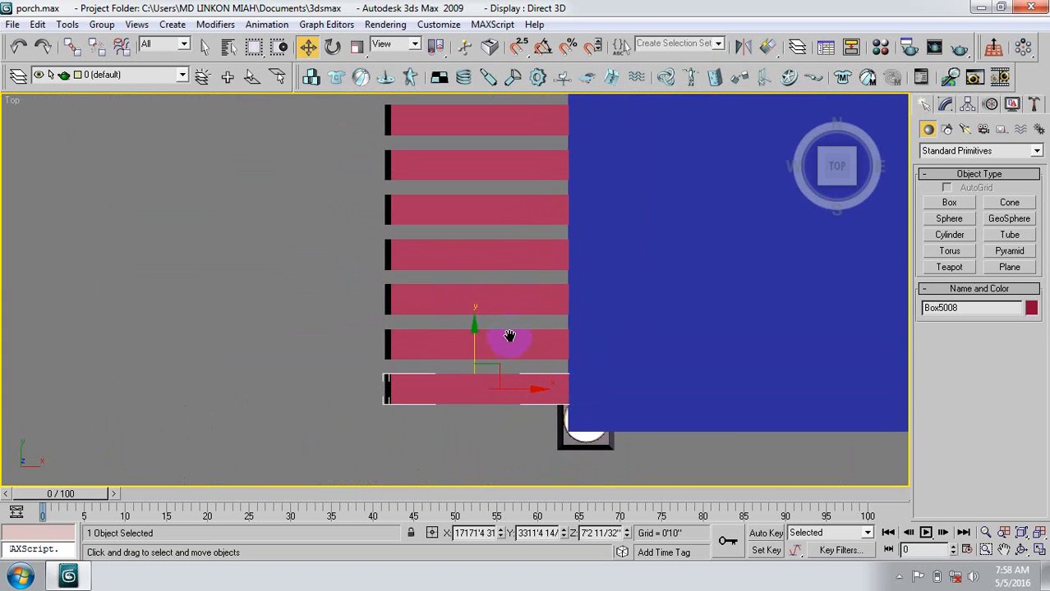
scroll(524, 314, down, 2)
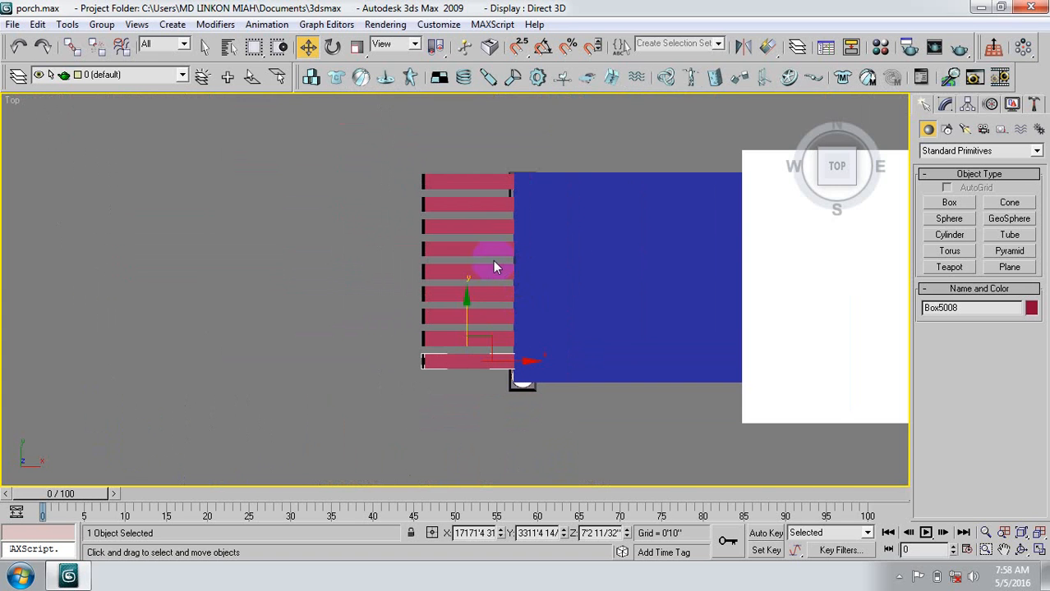
middle_drag(493, 262, 494, 288)
click(950, 203)
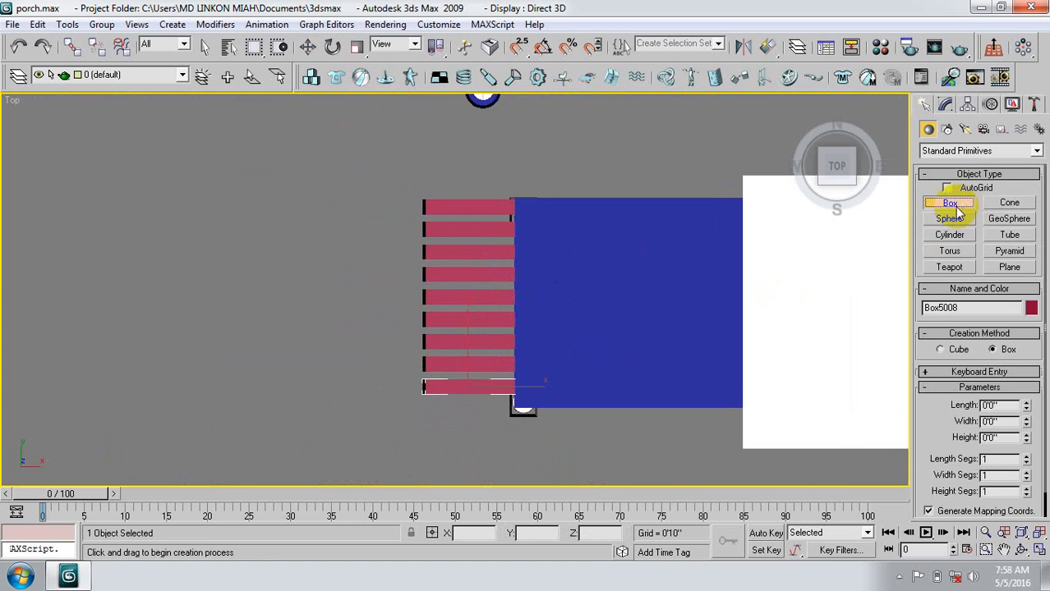
scroll(489, 246, up, 1)
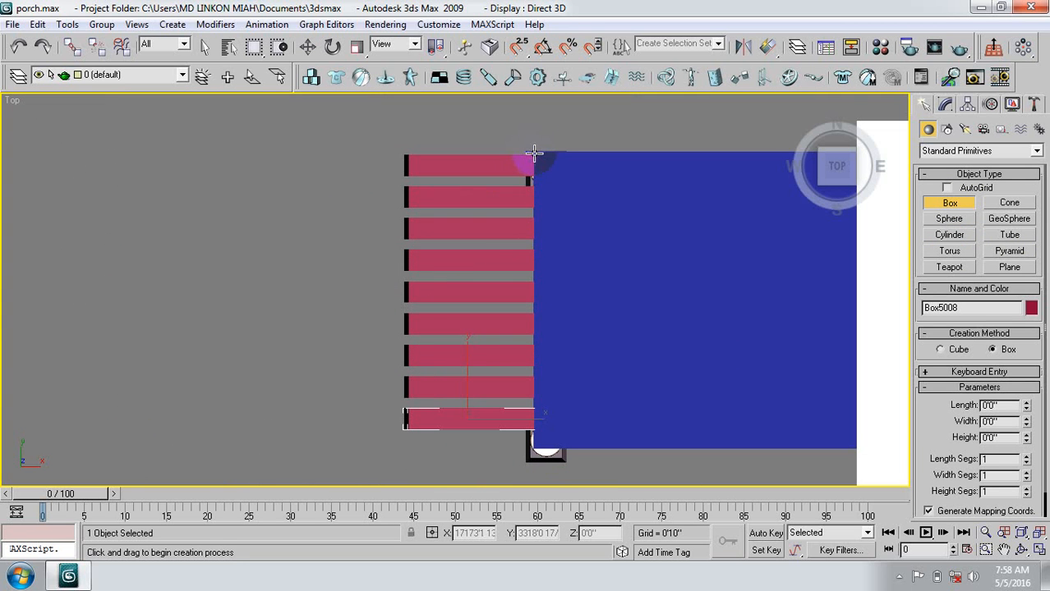
drag(533, 153, 454, 312)
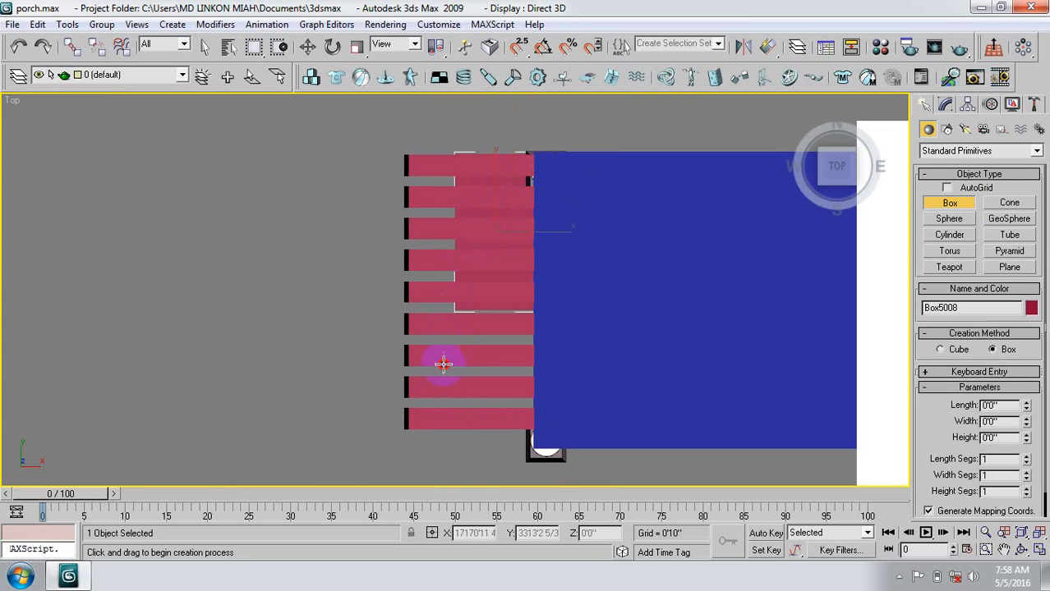
drag(443, 364, 405, 425)
click(405, 426)
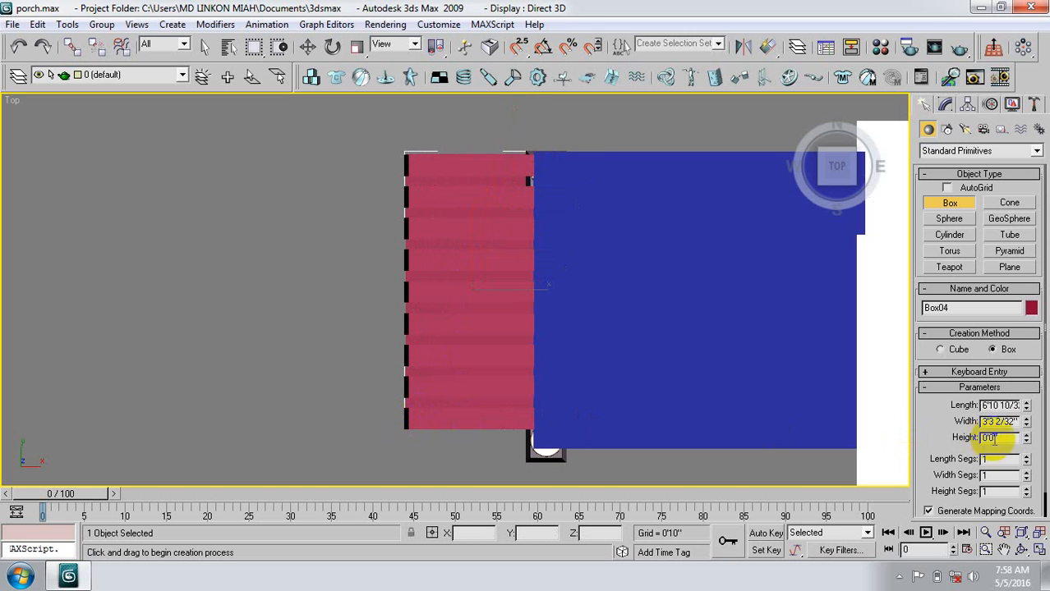
drag(1006, 438, 913, 471)
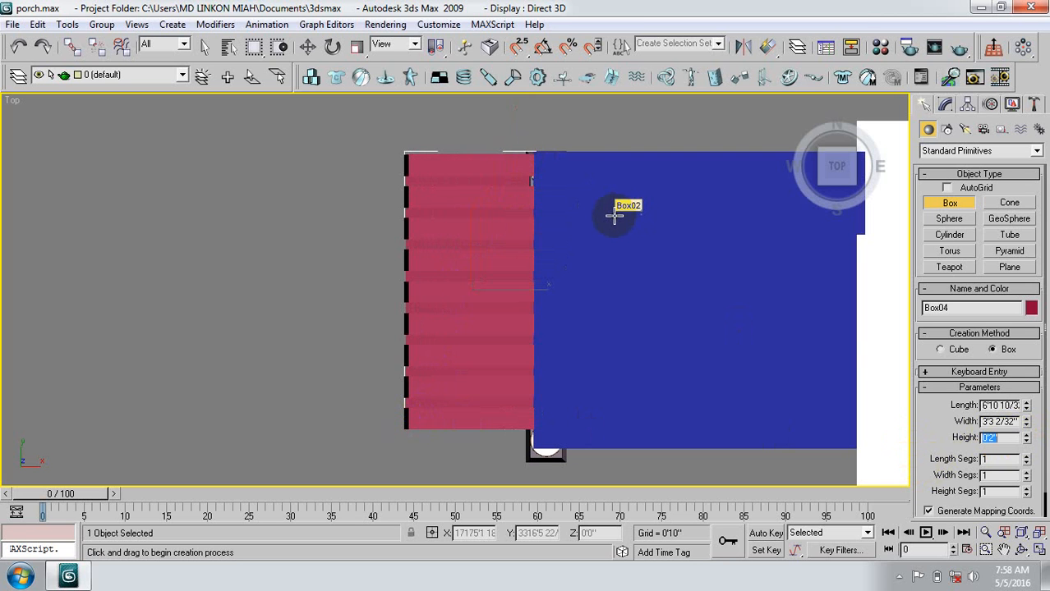
Raise the thin crimson panel box vertically to about 6'10", up to the row of tilted beams.
click(308, 47)
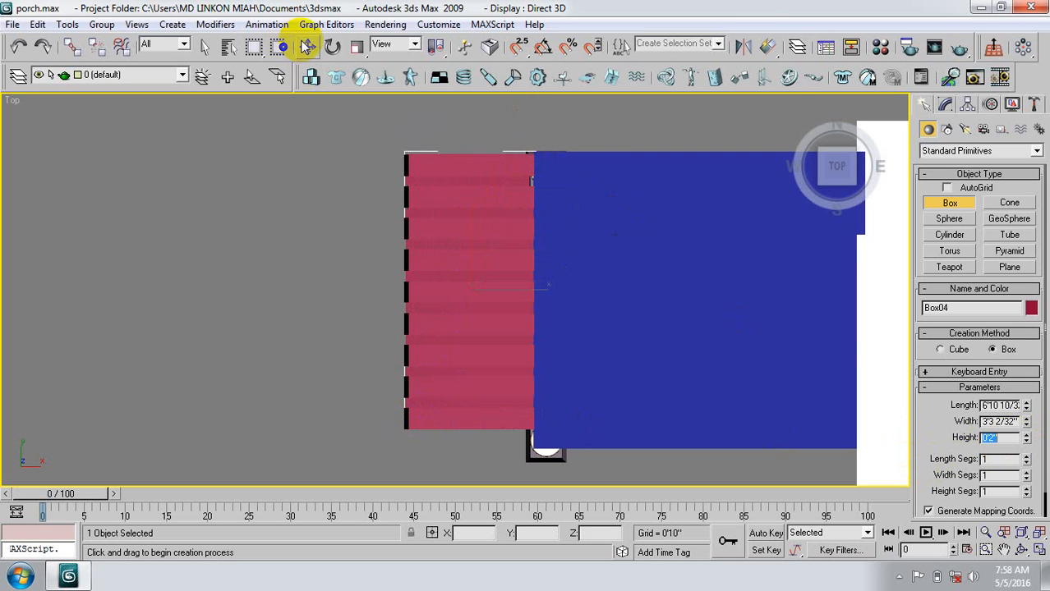
mouse_move(815, 129)
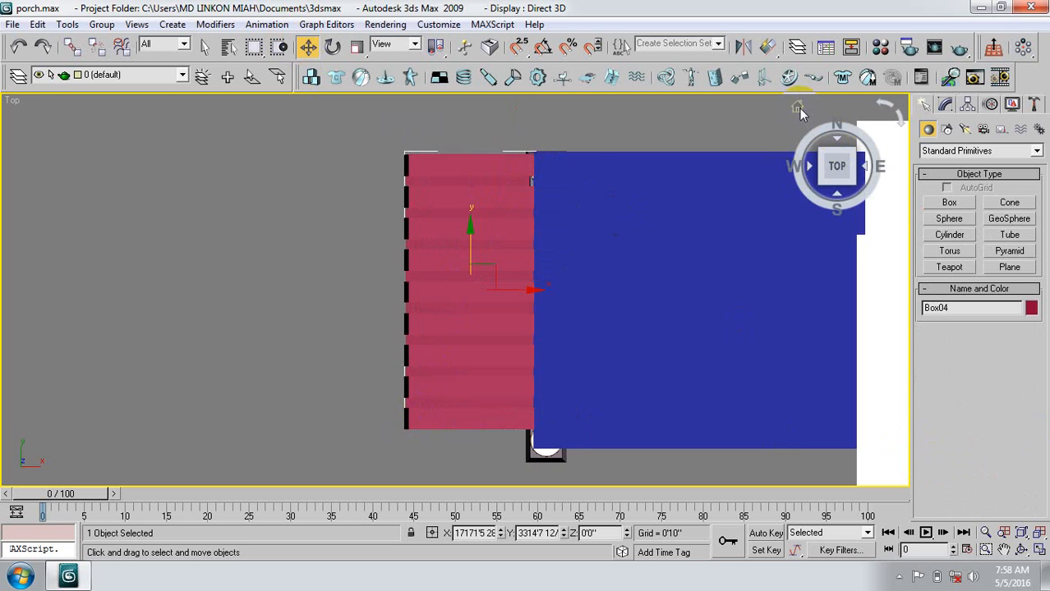
click(797, 108)
key(z)
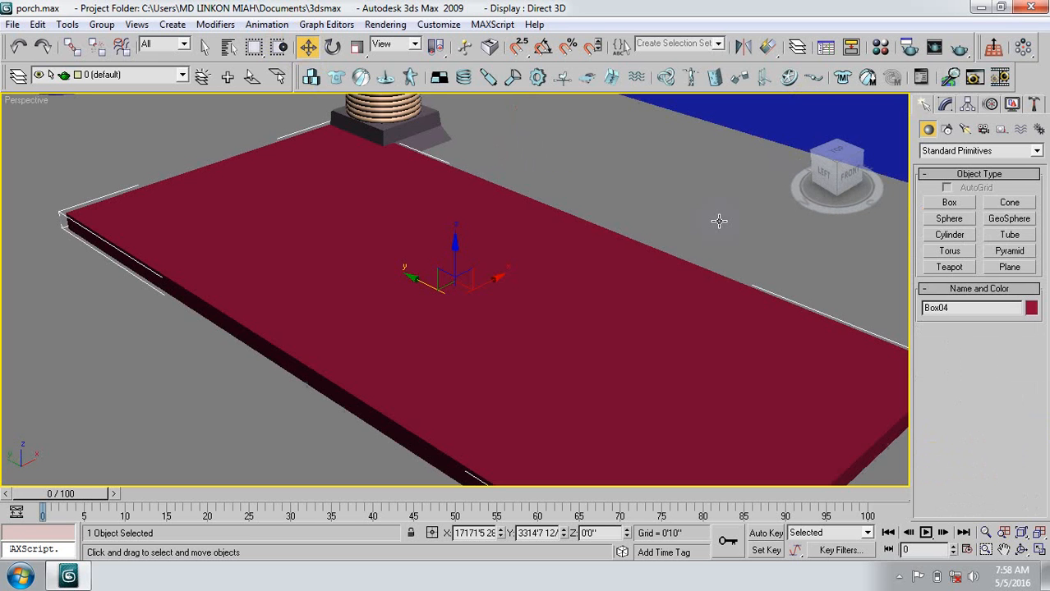
scroll(435, 268, down, 3)
scroll(435, 269, down, 8)
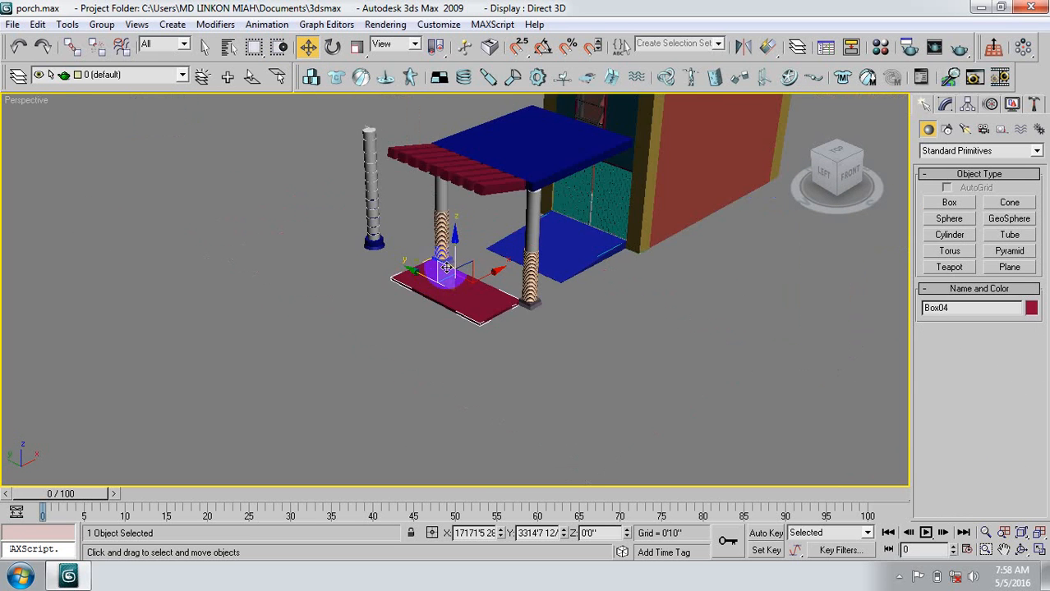
scroll(441, 271, up, 2)
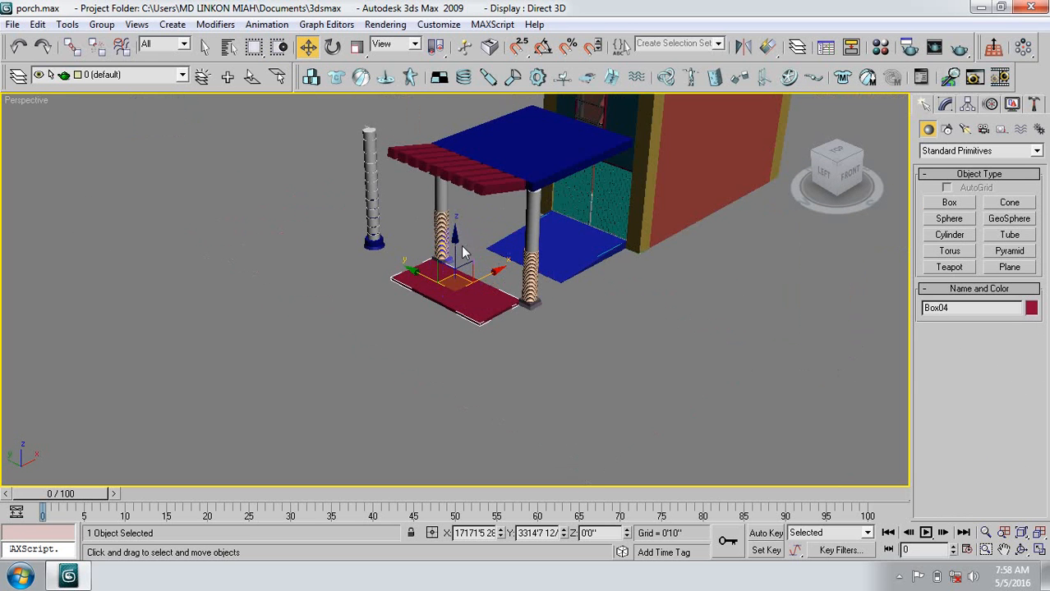
drag(454, 238, 483, 113)
scroll(438, 212, up, 2)
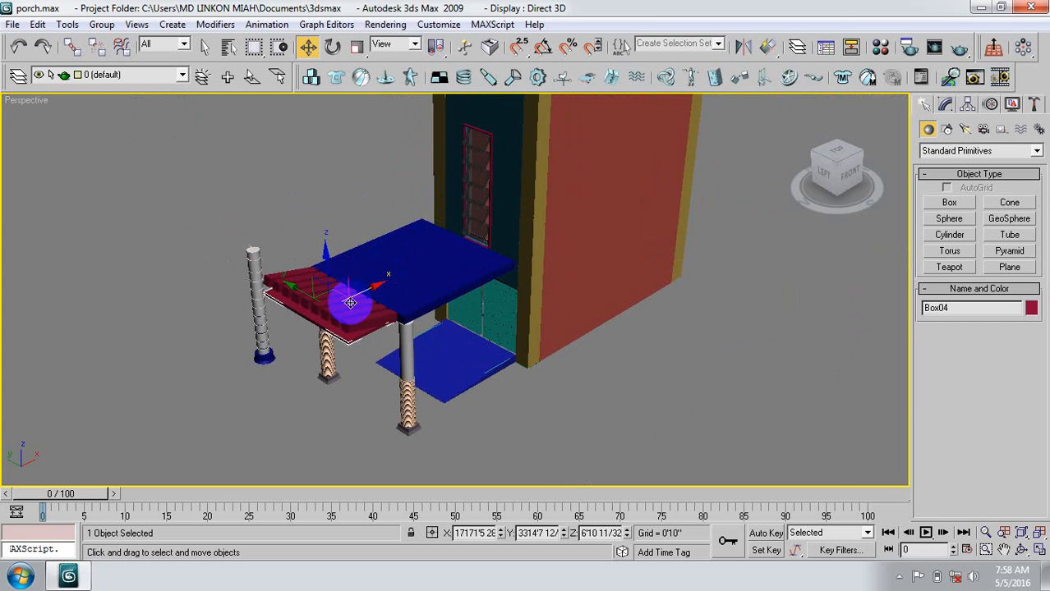
Rotate the thin panel about its Y axis to follow the slope of the crimson beams.
scroll(350, 302, up, 5)
middle_drag(350, 302, 409, 292)
click(332, 48)
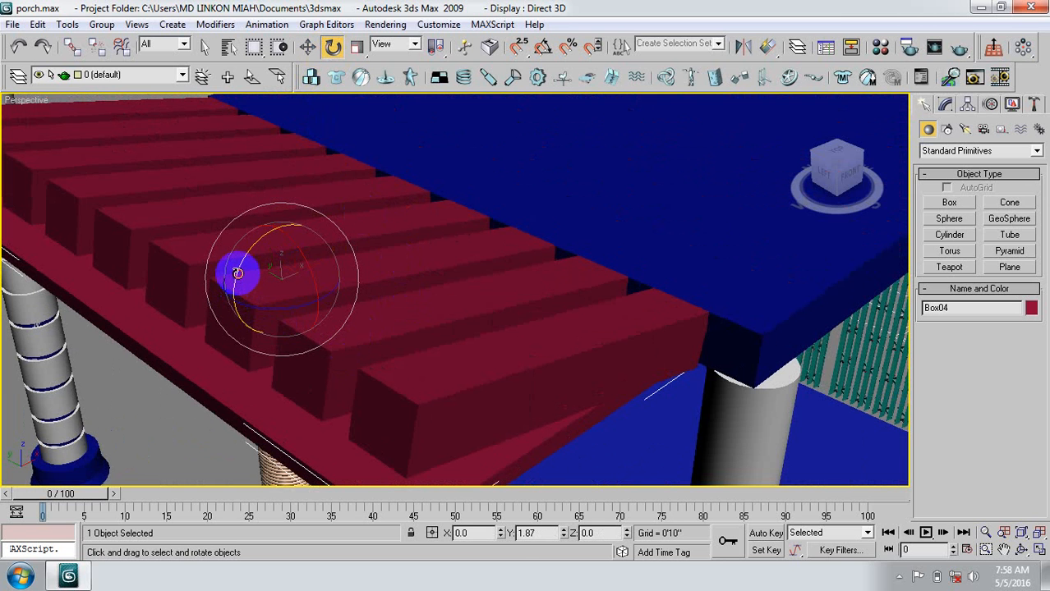
drag(235, 272, 246, 250)
Raise the tilted panel to a height of about 7'4" so it runs through the beams, and deselect it.
click(307, 47)
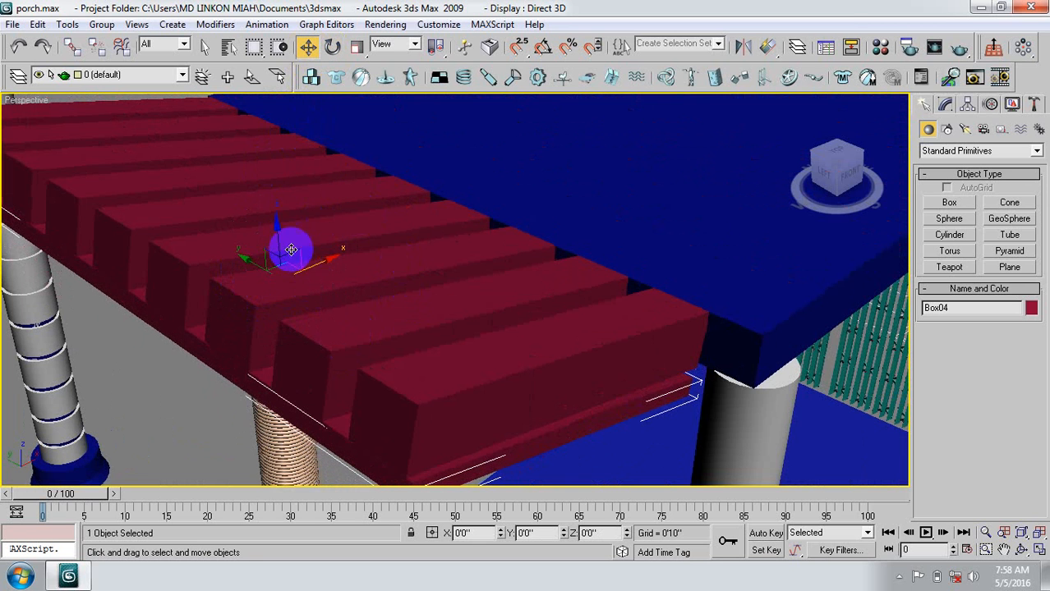
drag(277, 225, 290, 166)
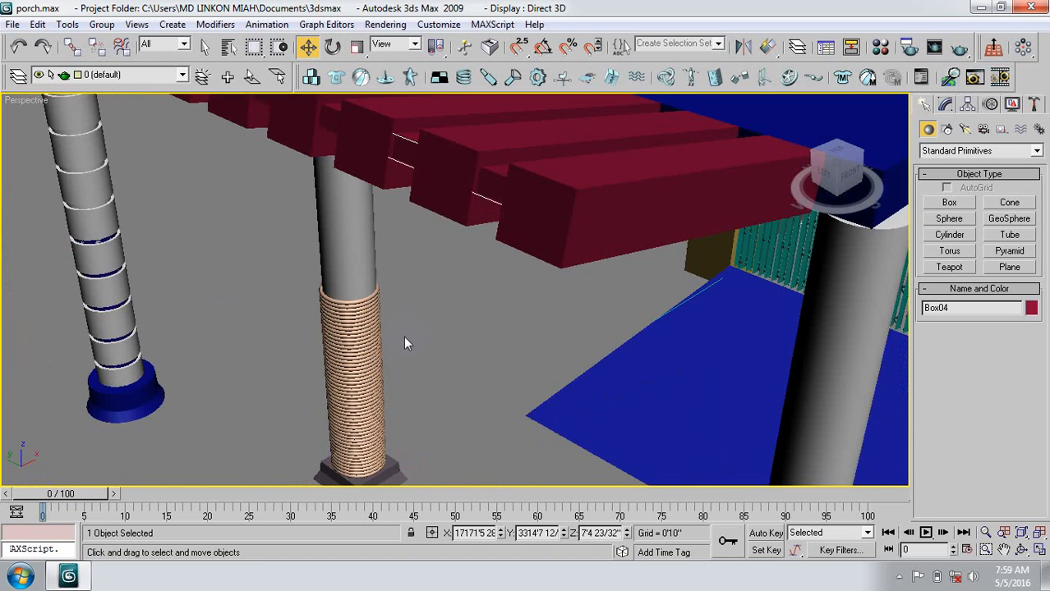
click(436, 319)
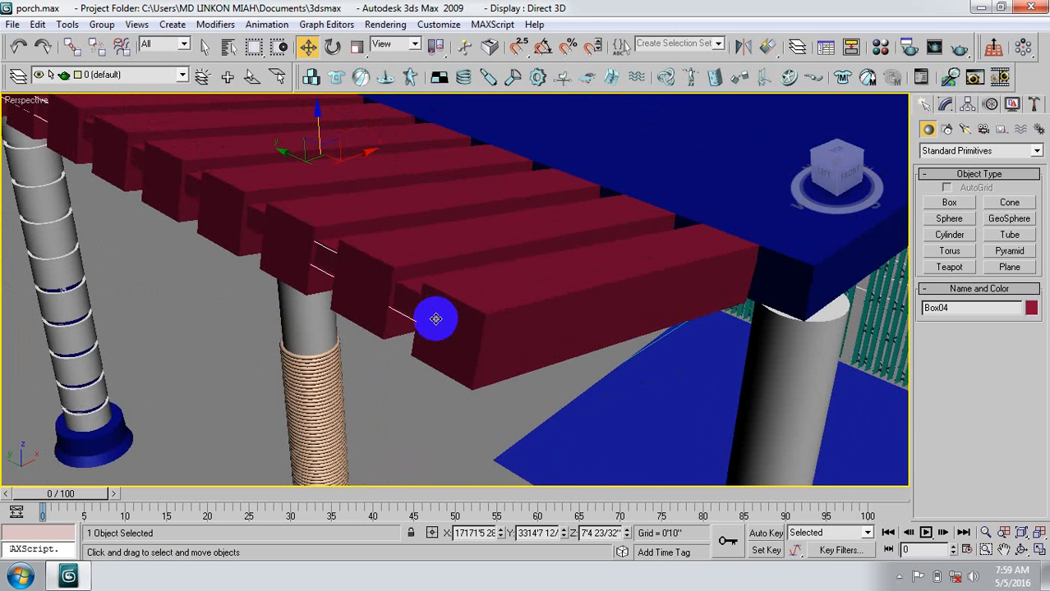
scroll(435, 319, down, 5)
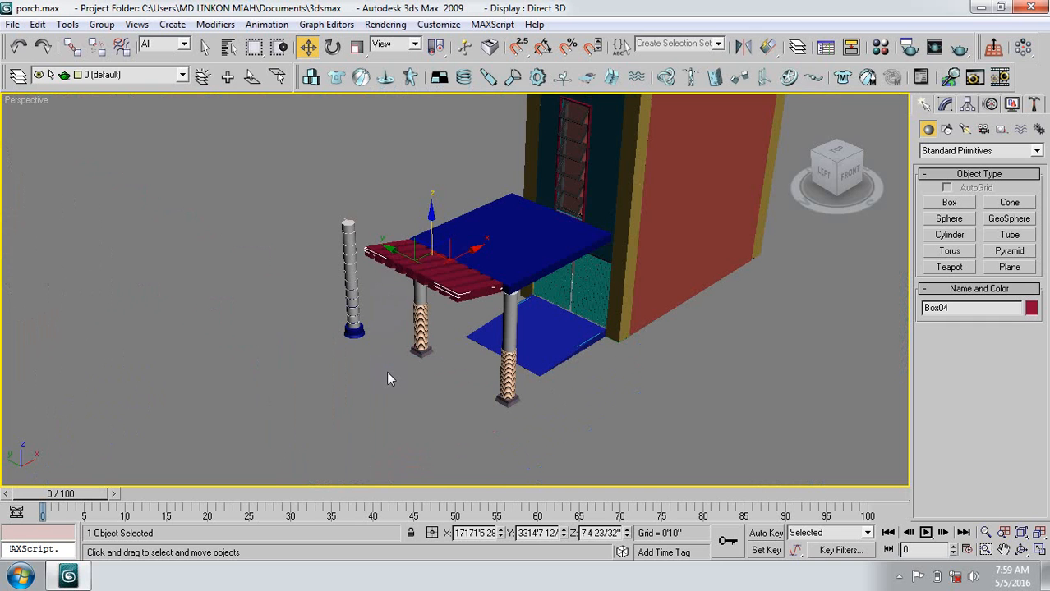
click(435, 317)
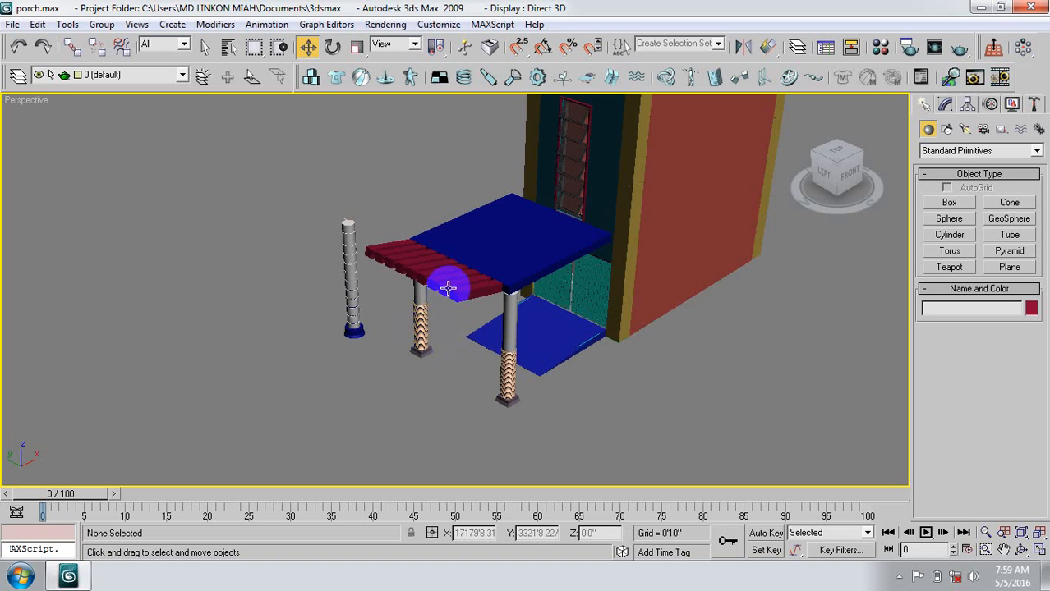
Examine the fit of the crimson beams with the panel and the box parameters of the last beam.
click(549, 314)
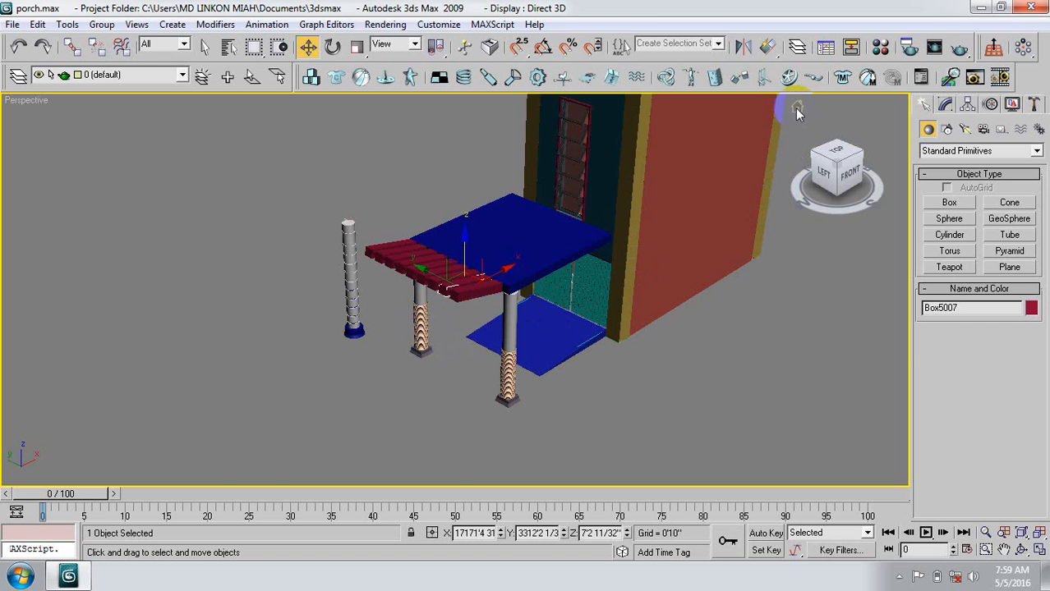
click(796, 108)
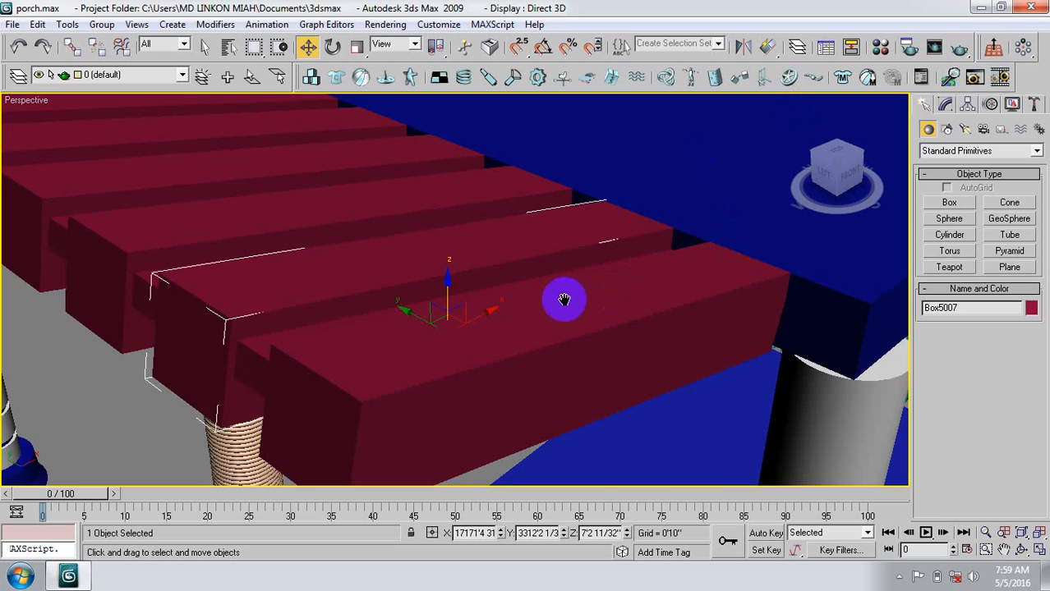
scroll(555, 304, down, 3)
scroll(549, 309, down, 6)
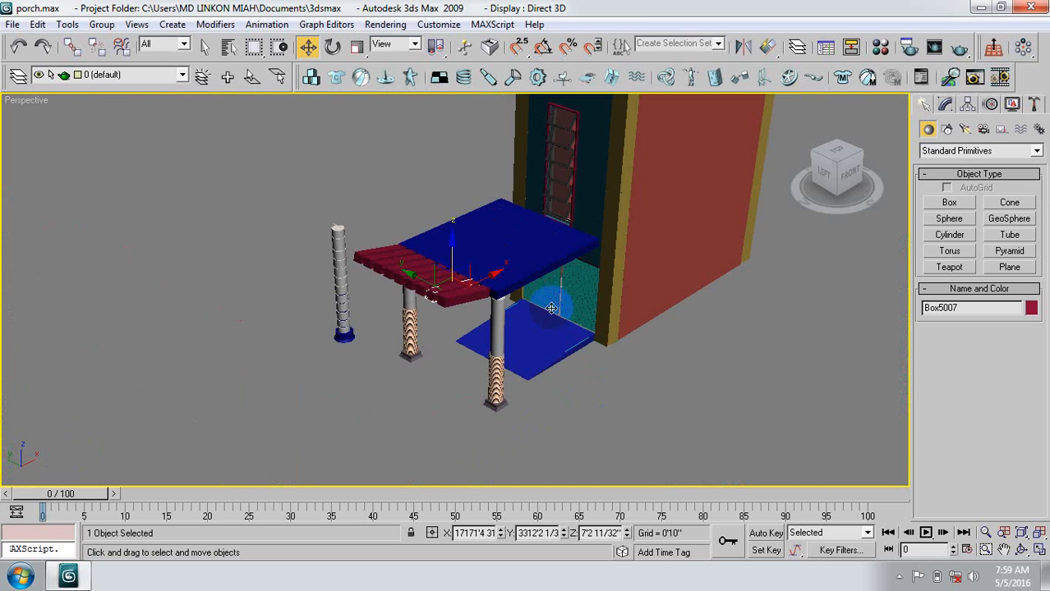
middle_drag(465, 285, 396, 288)
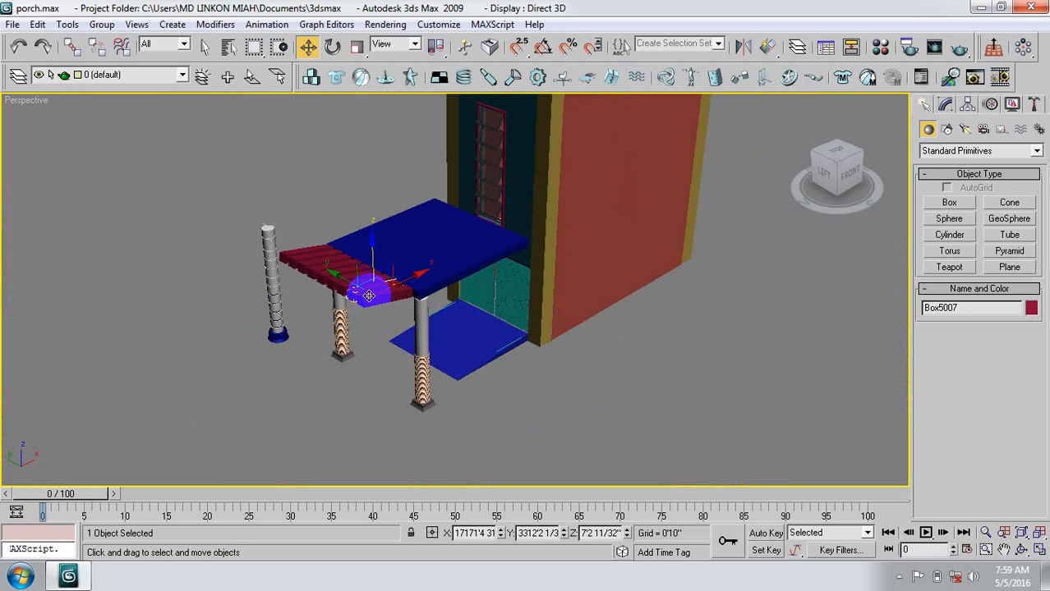
scroll(369, 295, up, 5)
middle_drag(384, 305, 434, 300)
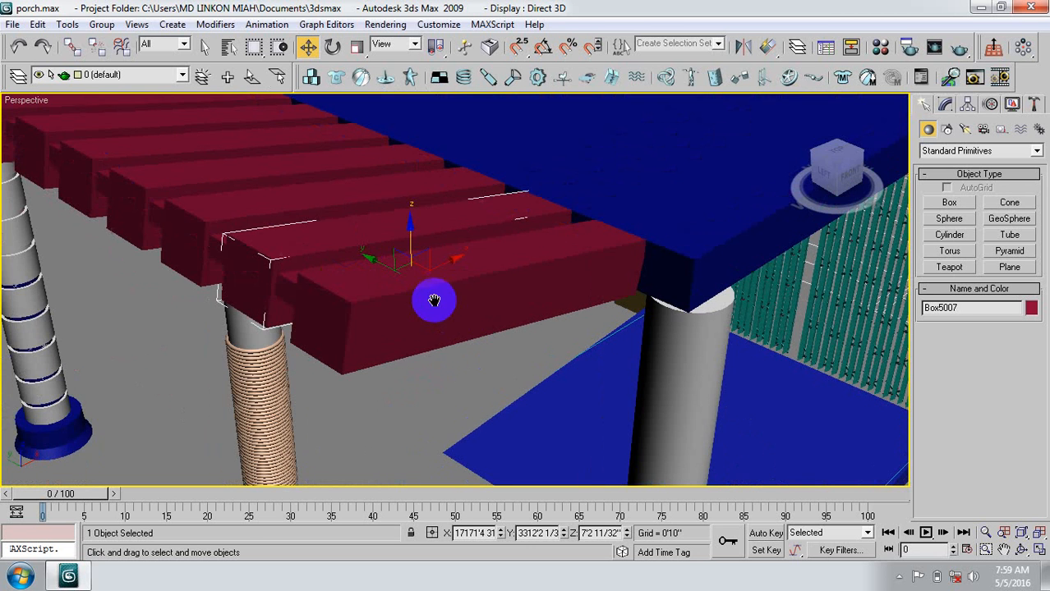
click(387, 309)
click(945, 104)
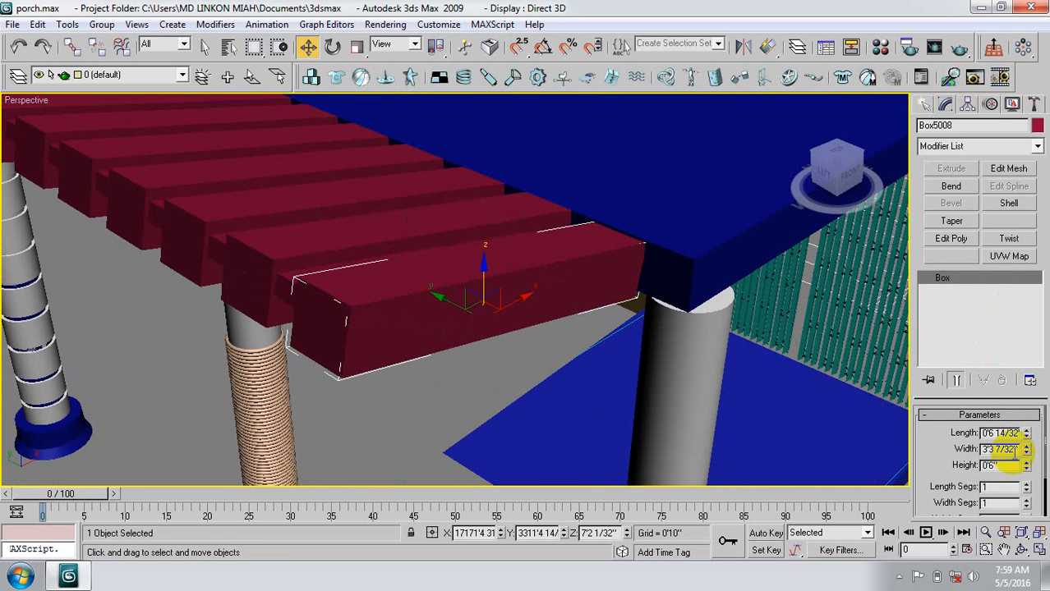
click(327, 372)
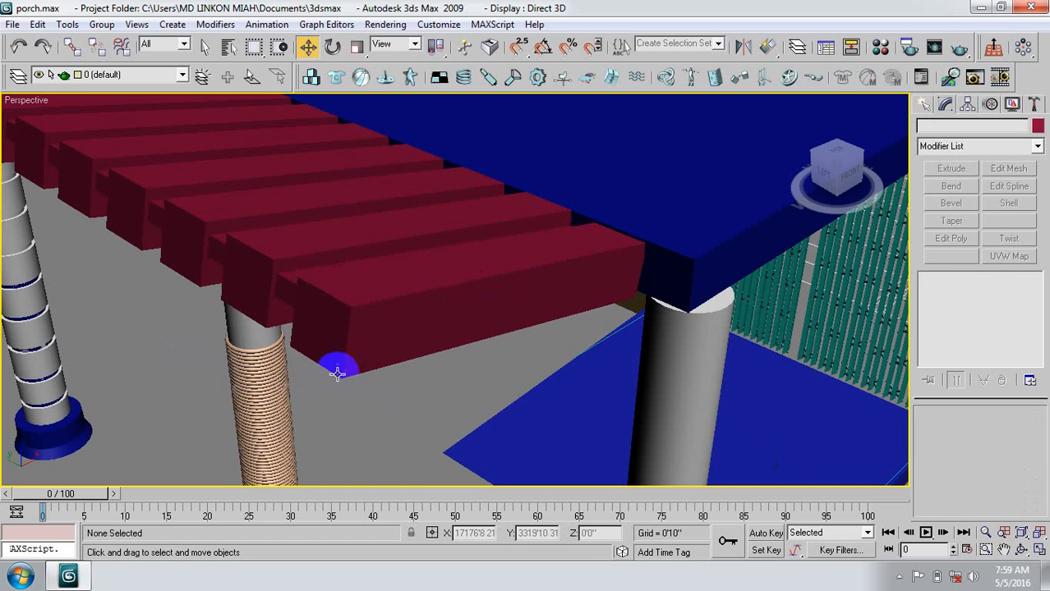
Save the porch scene.
scroll(299, 374, down, 5)
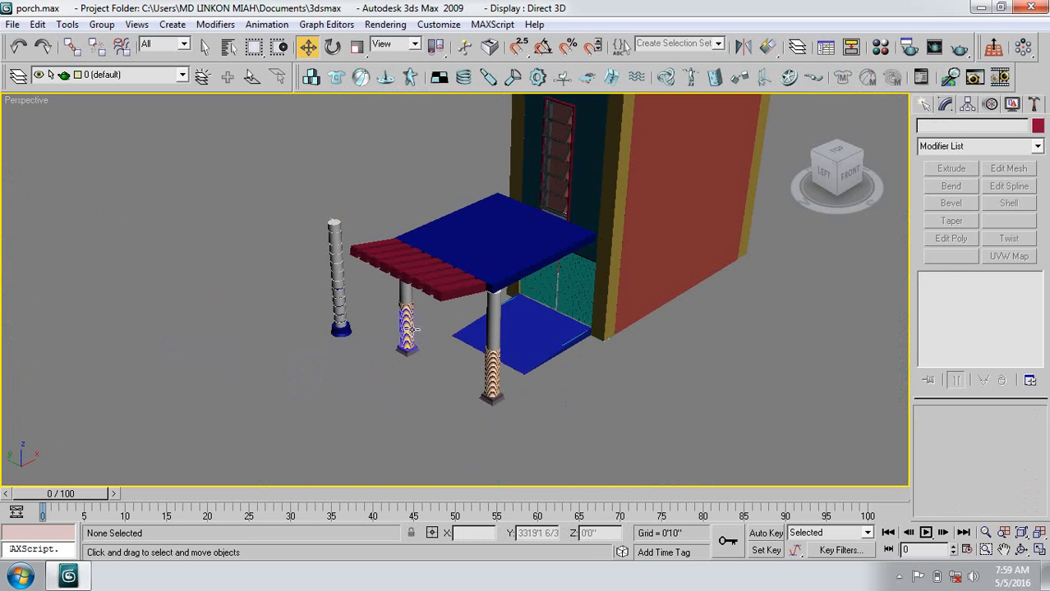
middle_drag(458, 302, 388, 340)
key(ctrl+s)
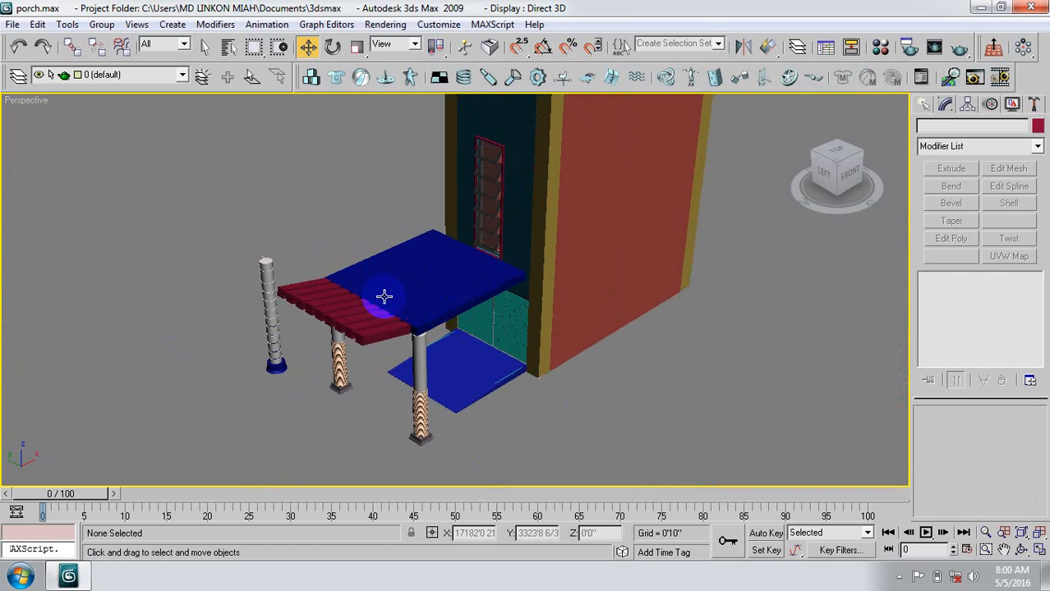
Delete the blue roof slab above the porch columns and switch to the Top view.
click(459, 299)
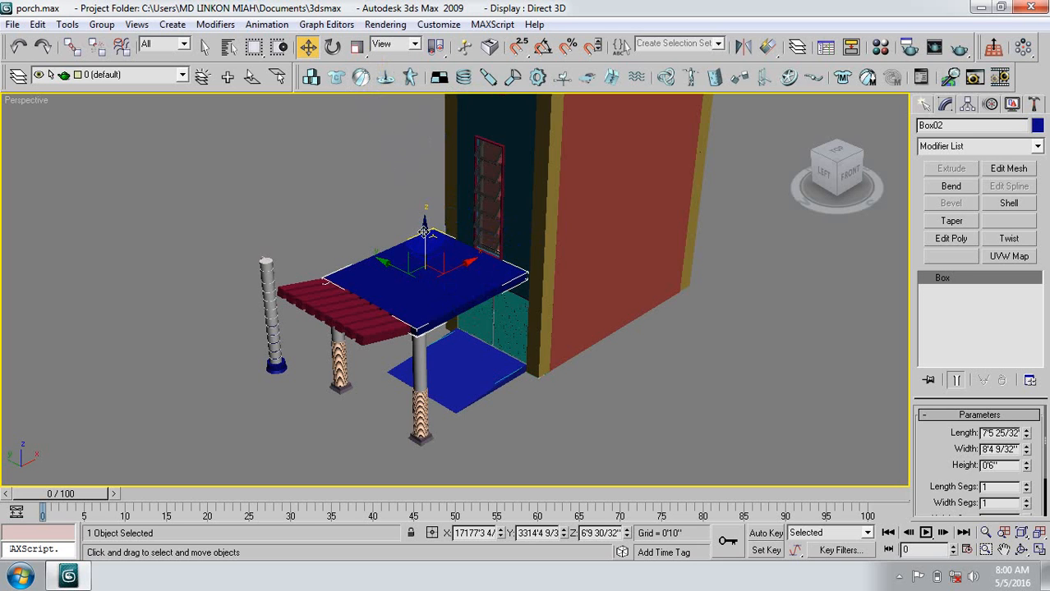
key(Delete)
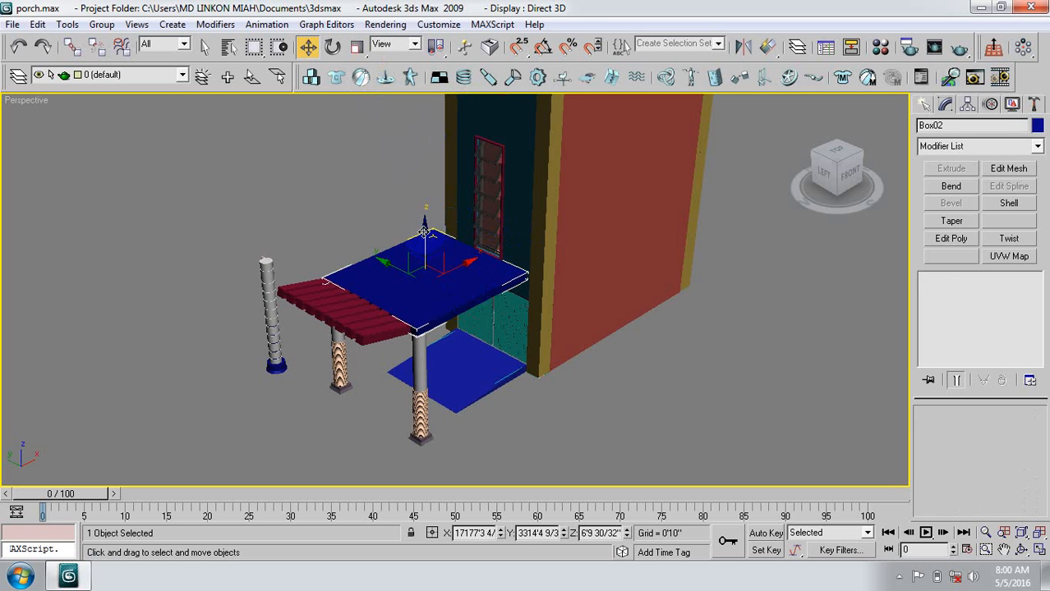
key(t)
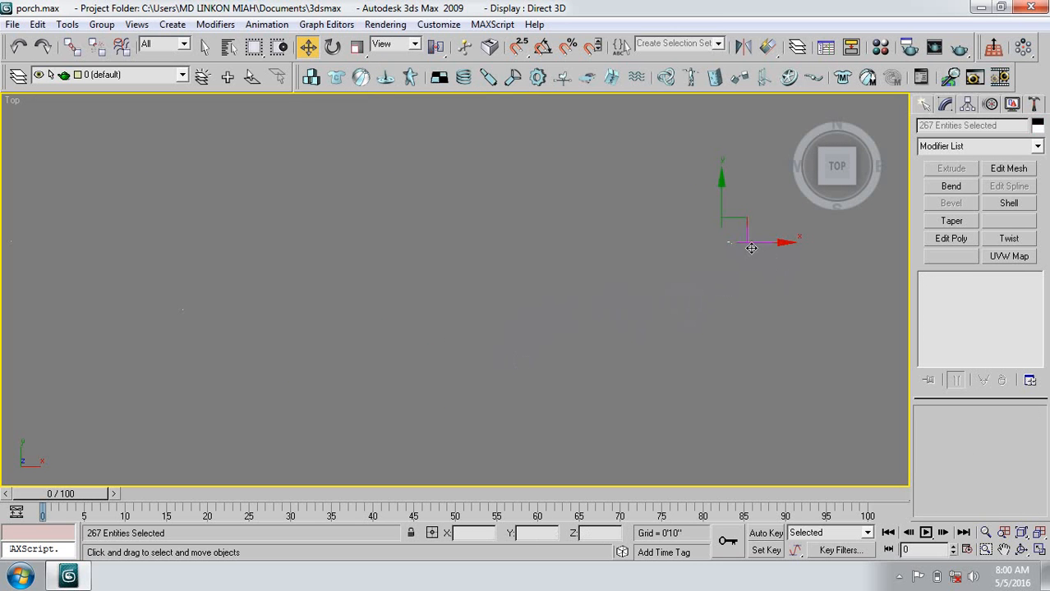
Locate the porch in the Top view, clear the full-scene selection and select the line on the spare round column.
middle_drag(605, 304, 490, 351)
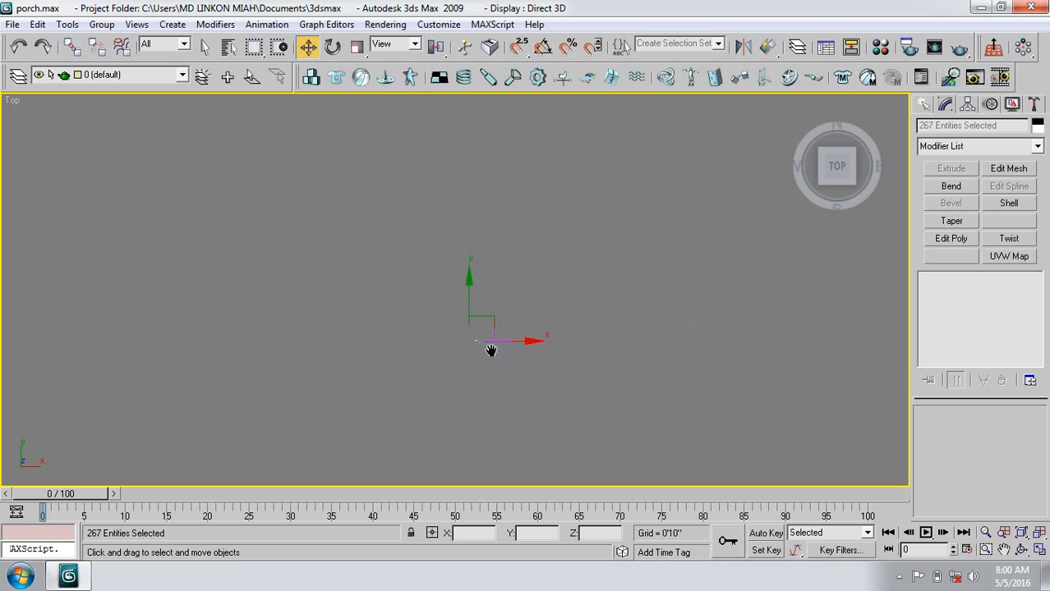
scroll(533, 390, up, 5)
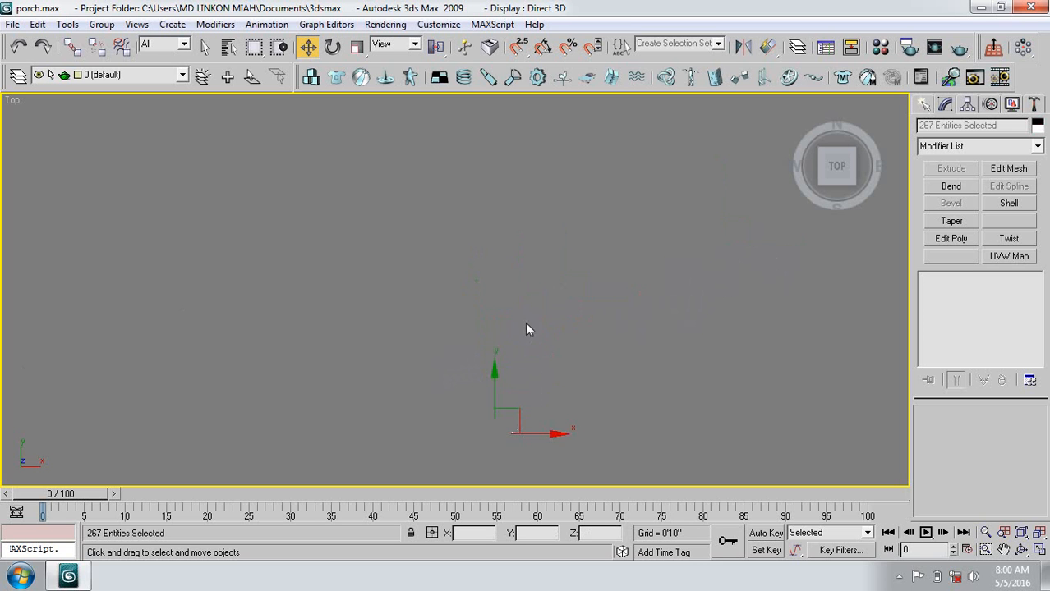
middle_drag(527, 330, 401, 243)
scroll(527, 416, up, 1)
scroll(543, 360, up, 1)
scroll(526, 447, up, 3)
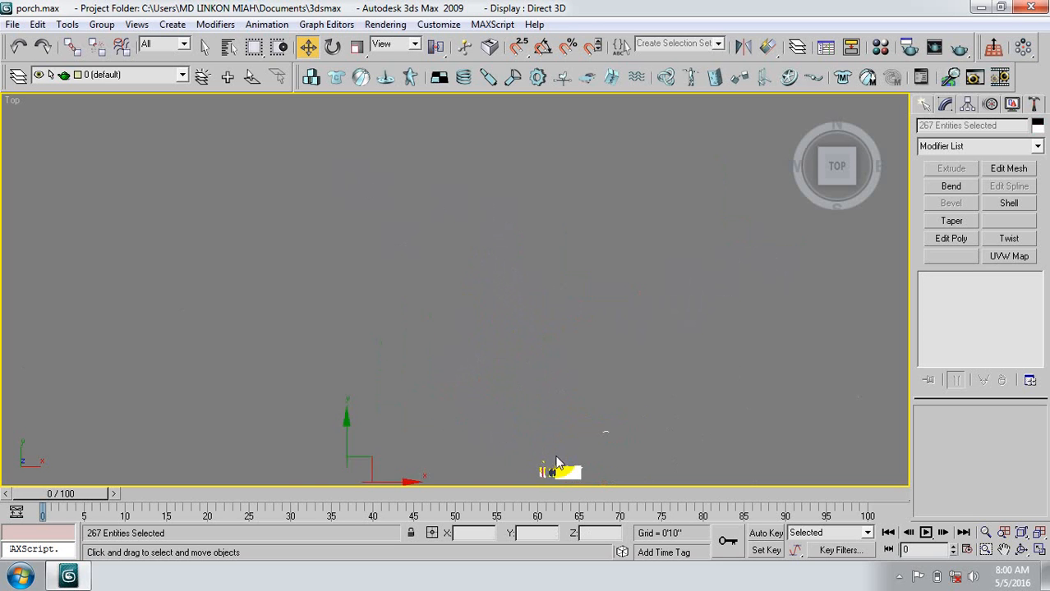
middle_drag(503, 361, 425, 176)
middle_drag(515, 350, 489, 306)
scroll(527, 375, up, 5)
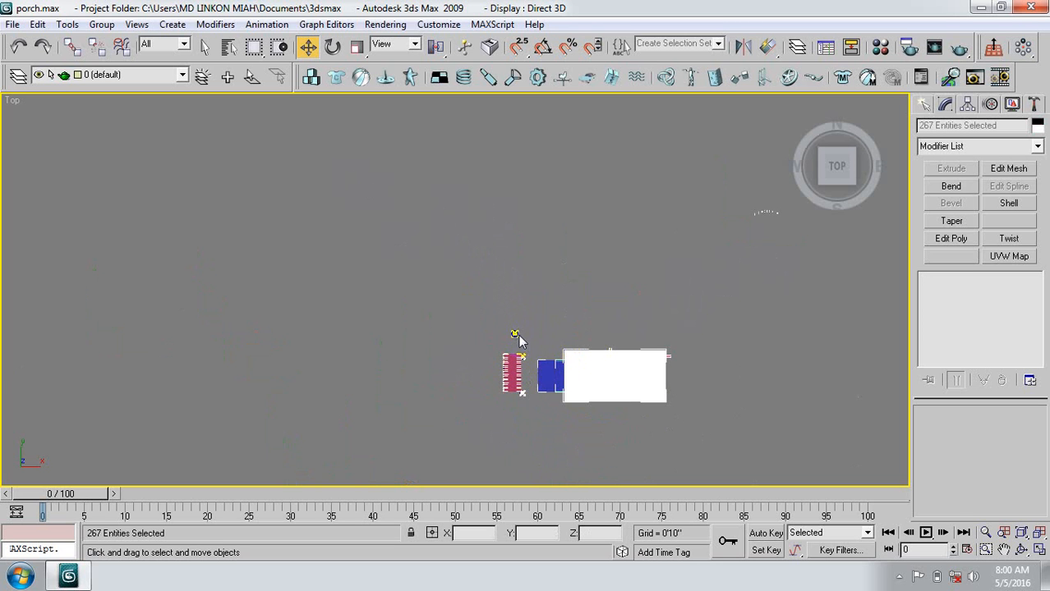
click(522, 339)
click(516, 332)
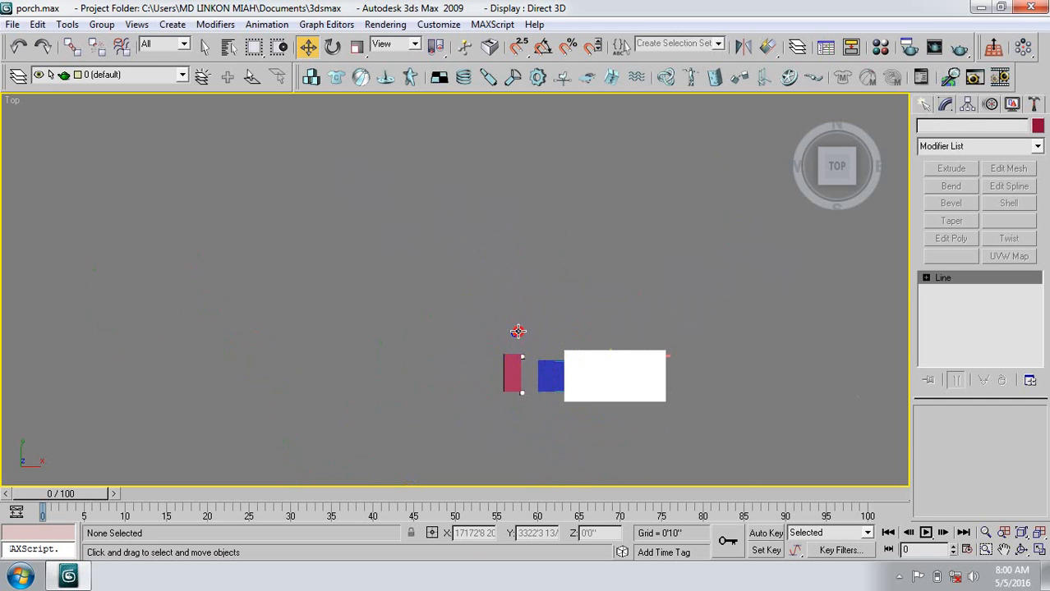
key(z)
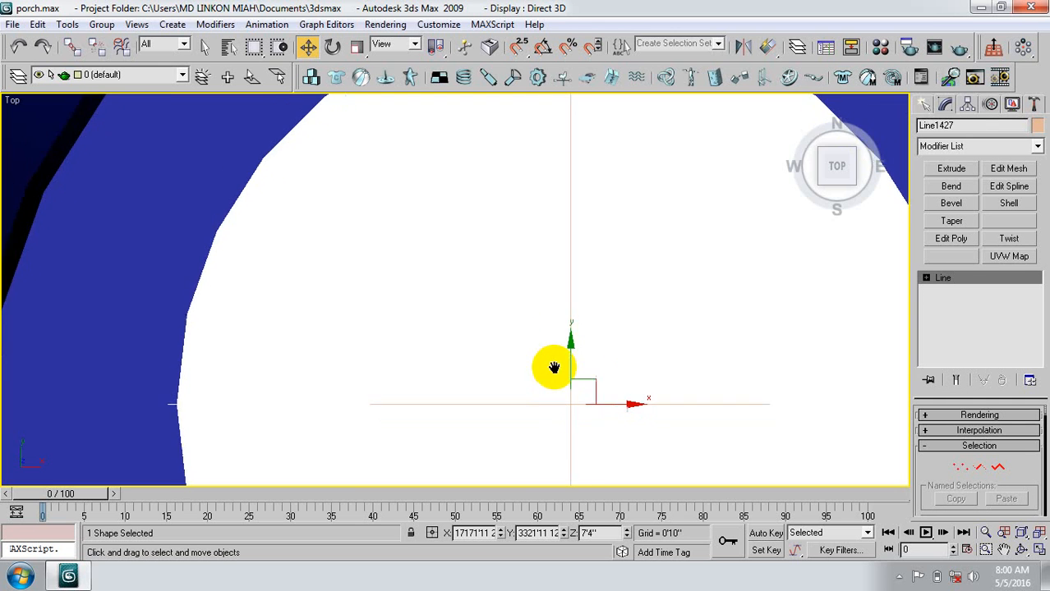
Draw a rectangle spline about 7'5" by 8'2" from the two porch columns to the house wall in the Top view.
scroll(534, 377, down, 4)
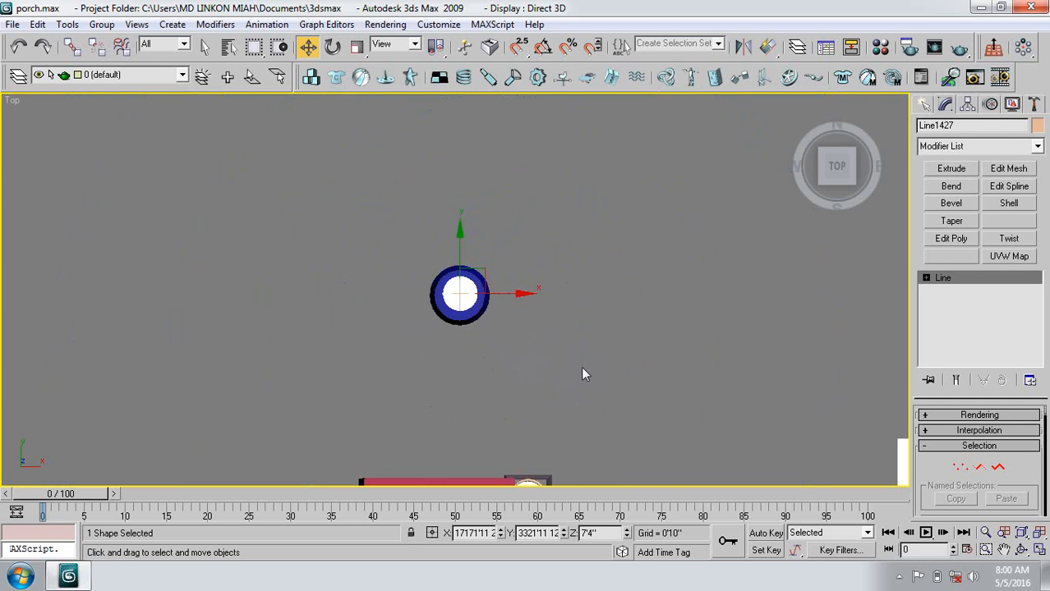
middle_drag(590, 321, 534, 184)
middle_drag(493, 283, 486, 225)
scroll(493, 341, down, 4)
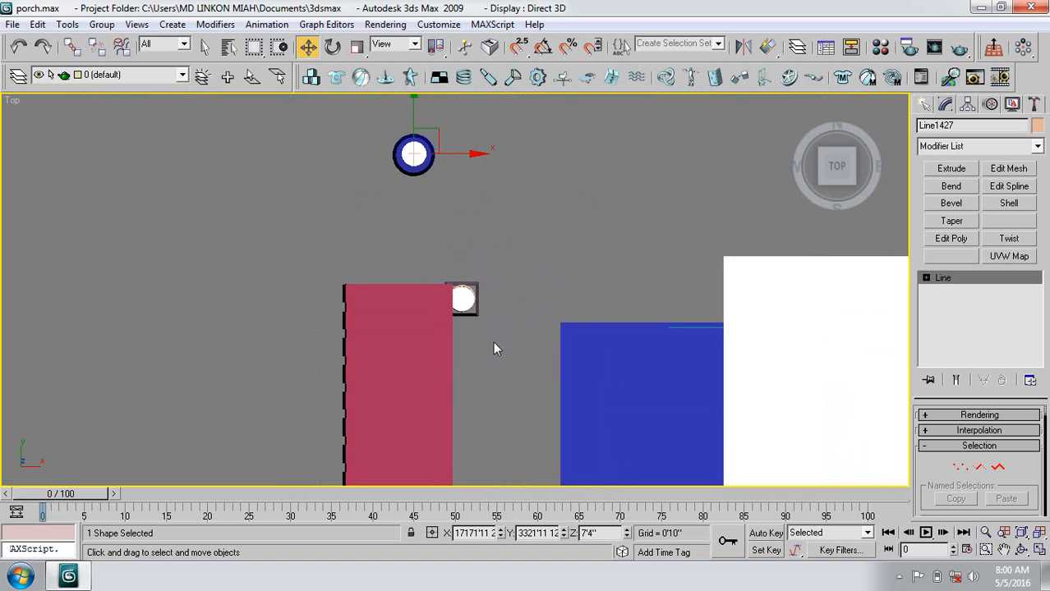
middle_drag(472, 269, 449, 184)
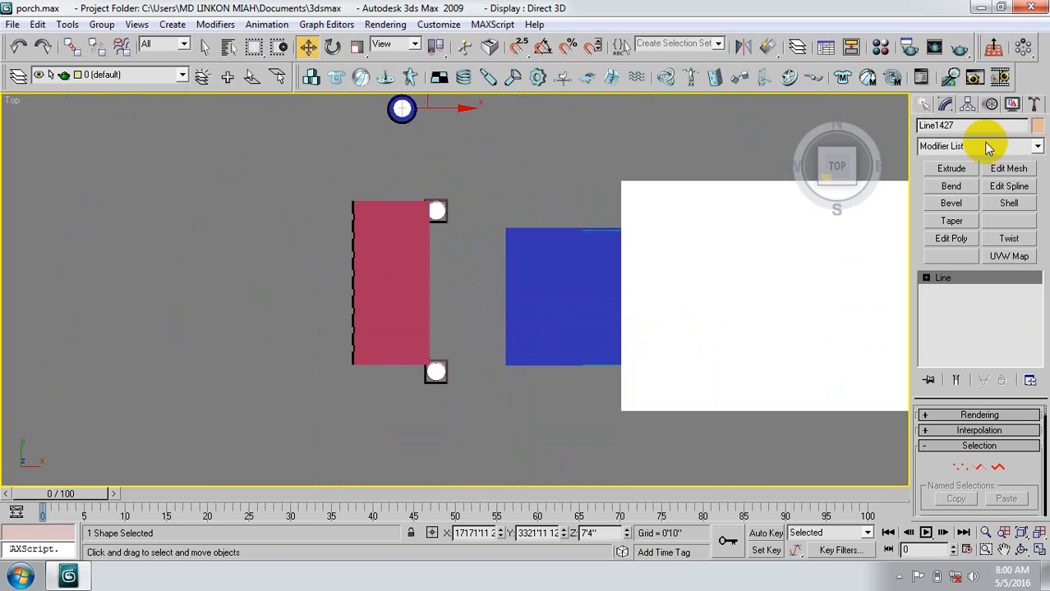
click(924, 105)
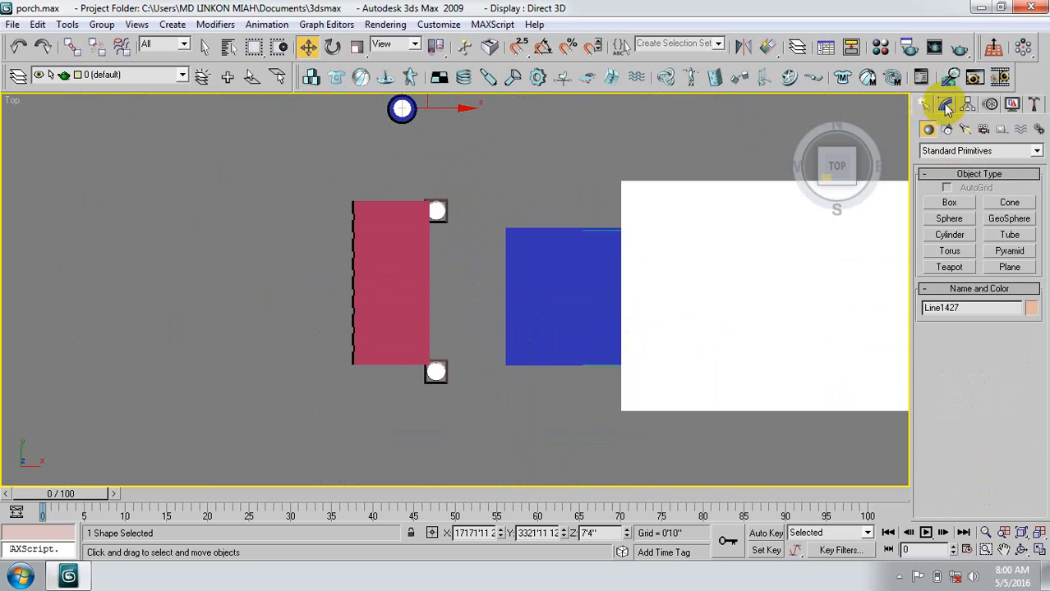
click(947, 129)
click(1010, 215)
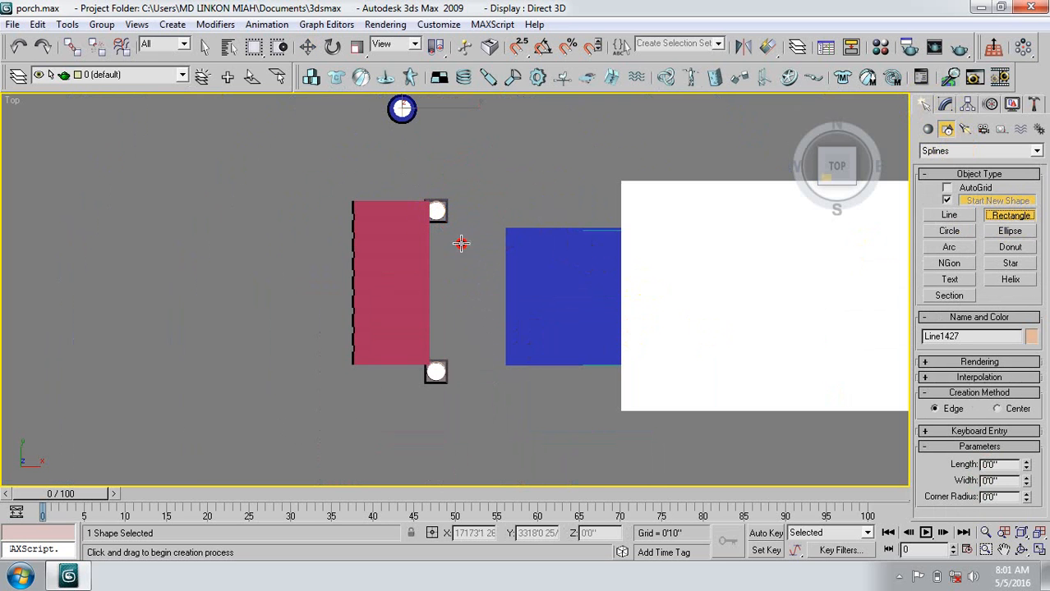
drag(461, 243, 622, 376)
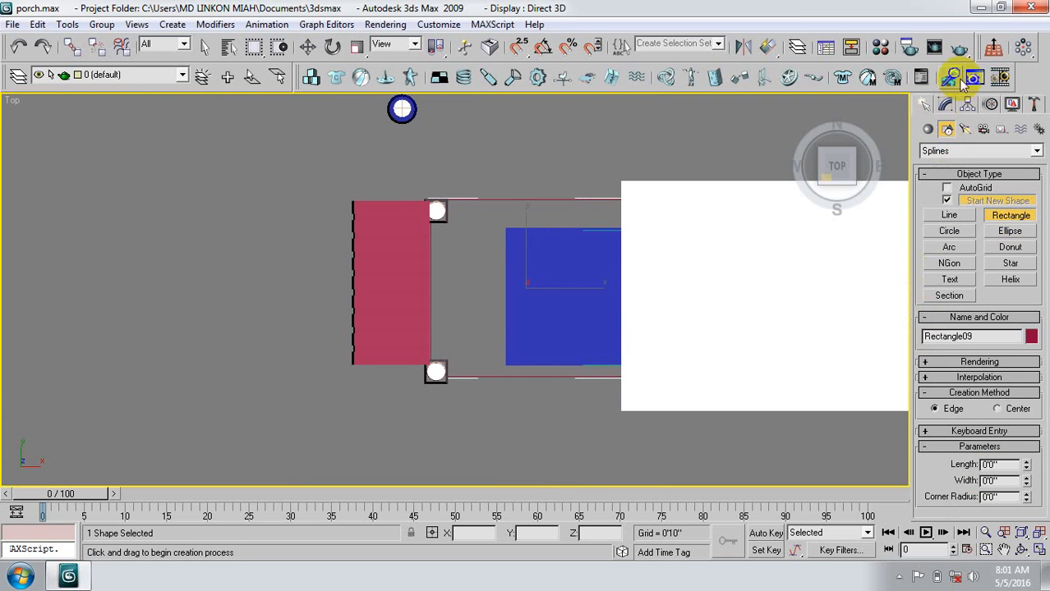
Apply a Bevel modifier to the rectangle to form the roof slab and switch to the Perspective view.
click(946, 106)
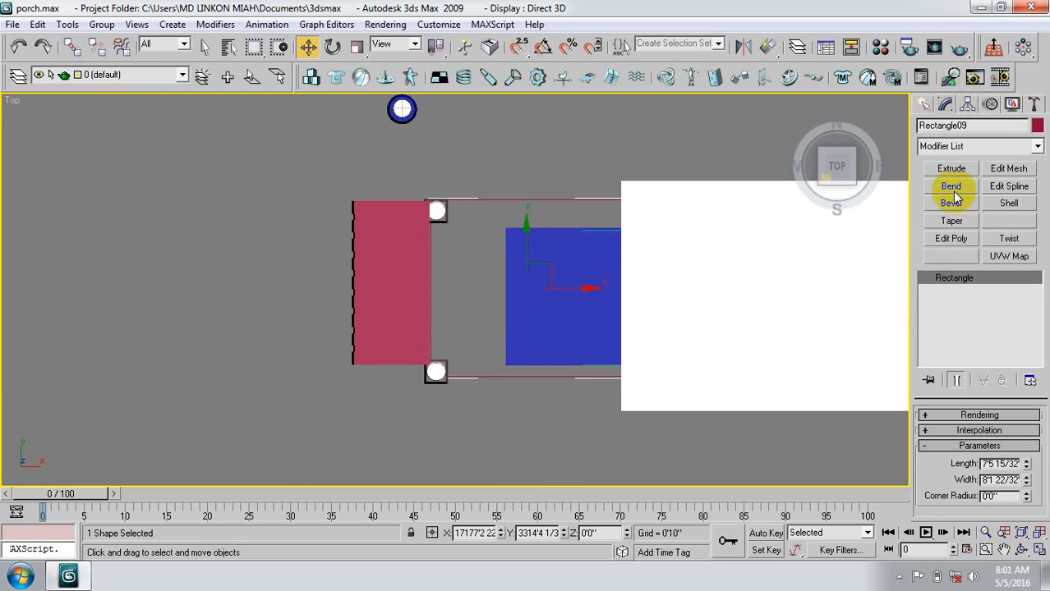
click(953, 205)
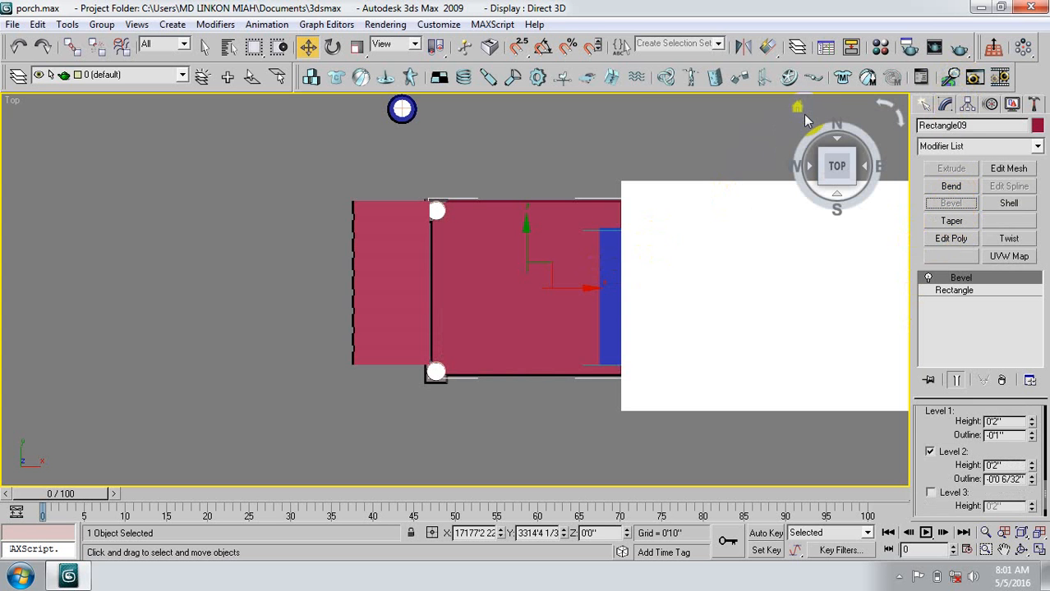
key(p)
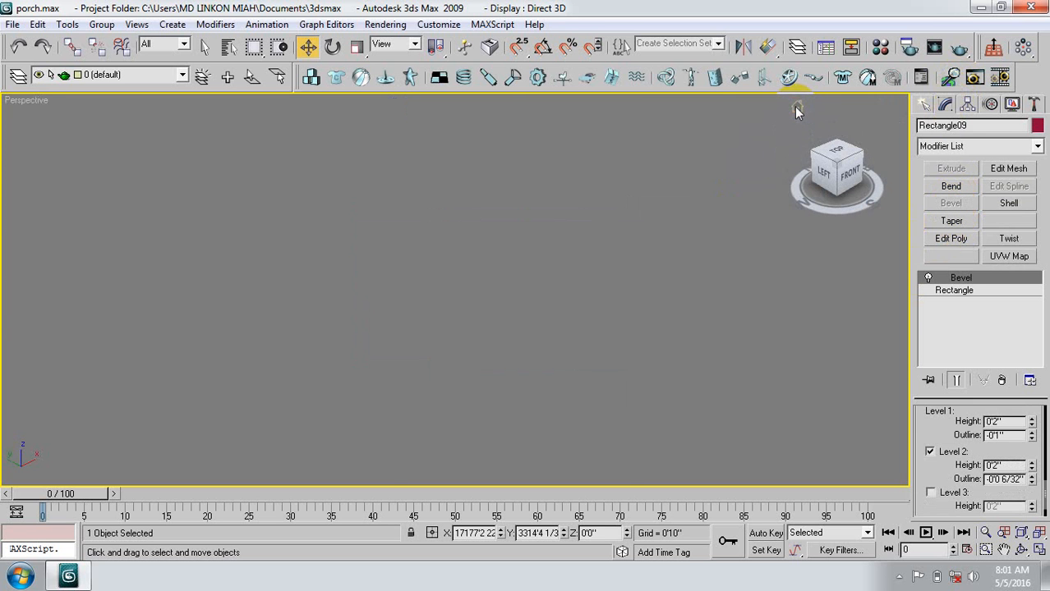
click(795, 112)
Set the beveled slab's absolute Z position to 6'6" and nudge it up to about 6'10", onto the column tops.
middle_drag(557, 330, 531, 312)
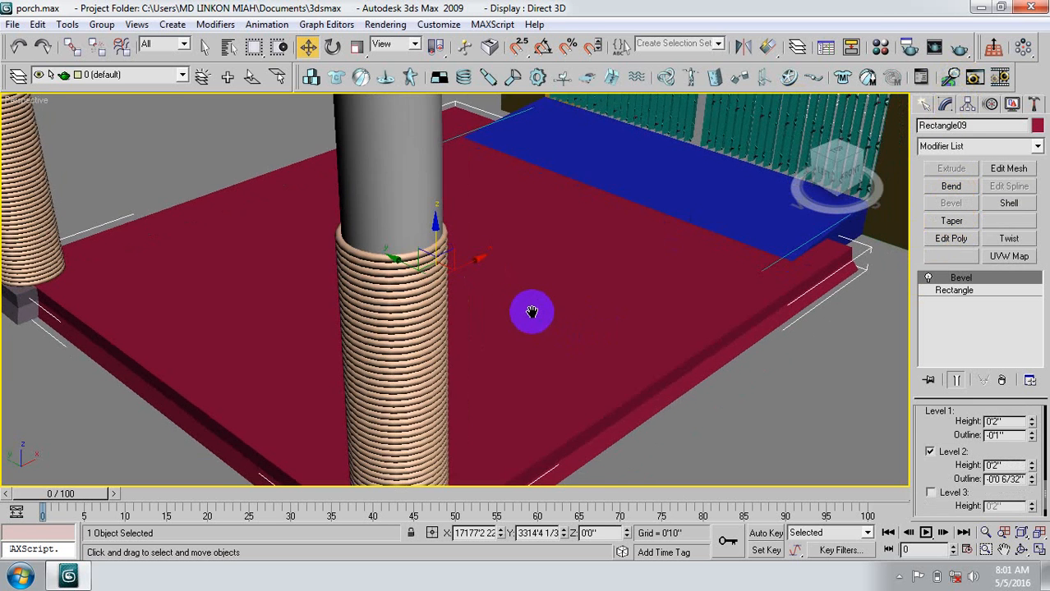
scroll(534, 329, down, 4)
scroll(510, 344, up, 2)
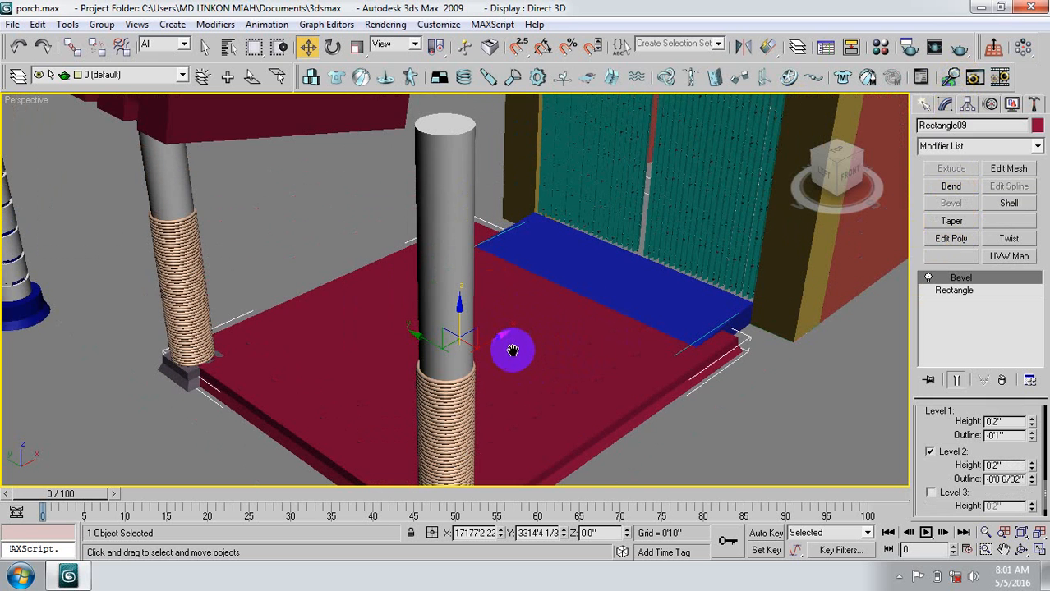
middle_drag(512, 351, 512, 396)
right_click(308, 47)
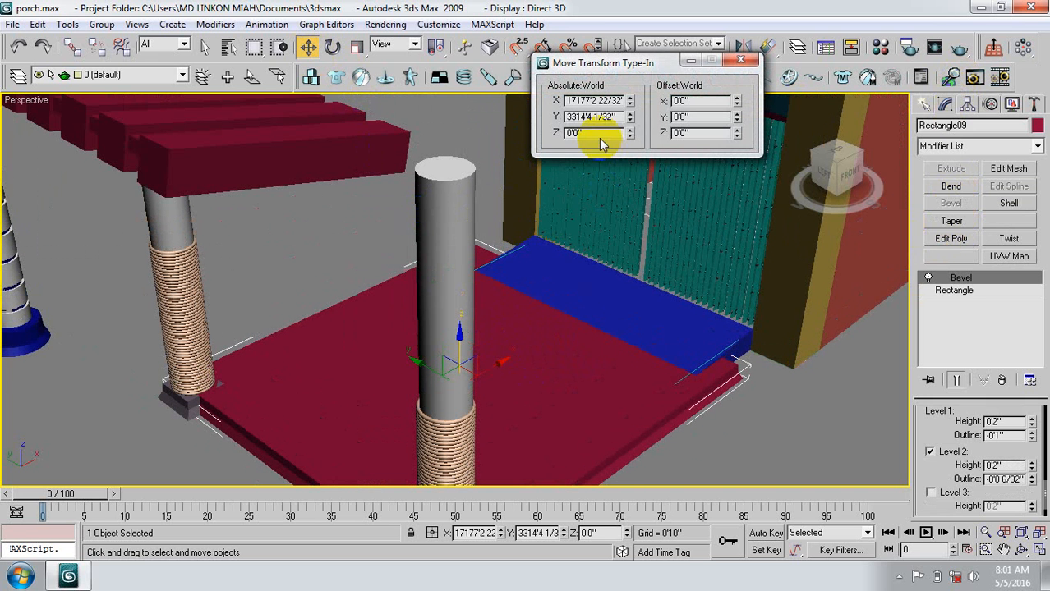
drag(597, 134, 546, 151)
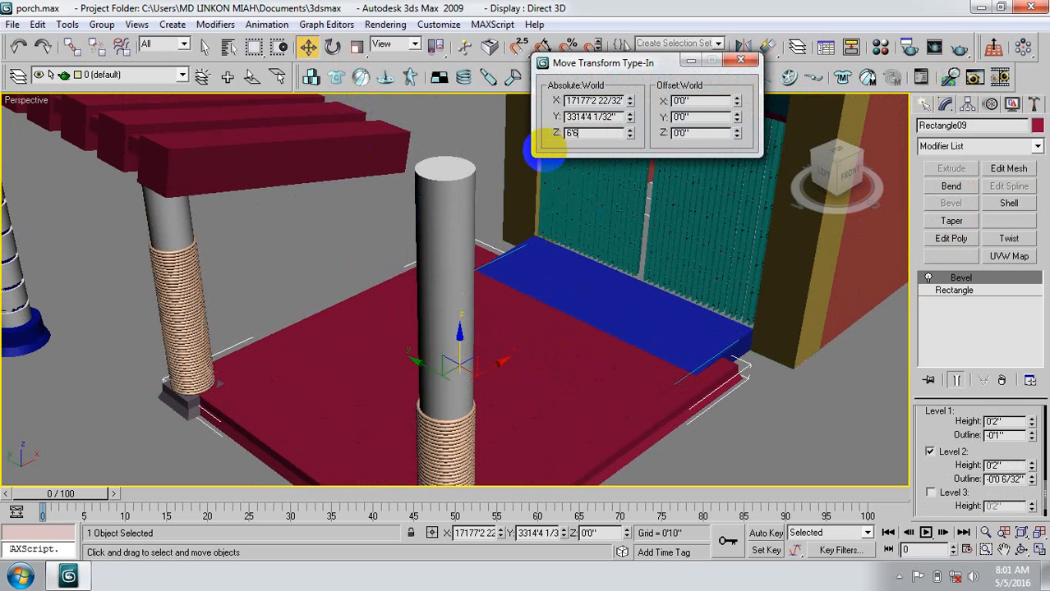
click(740, 61)
middle_drag(562, 182, 556, 232)
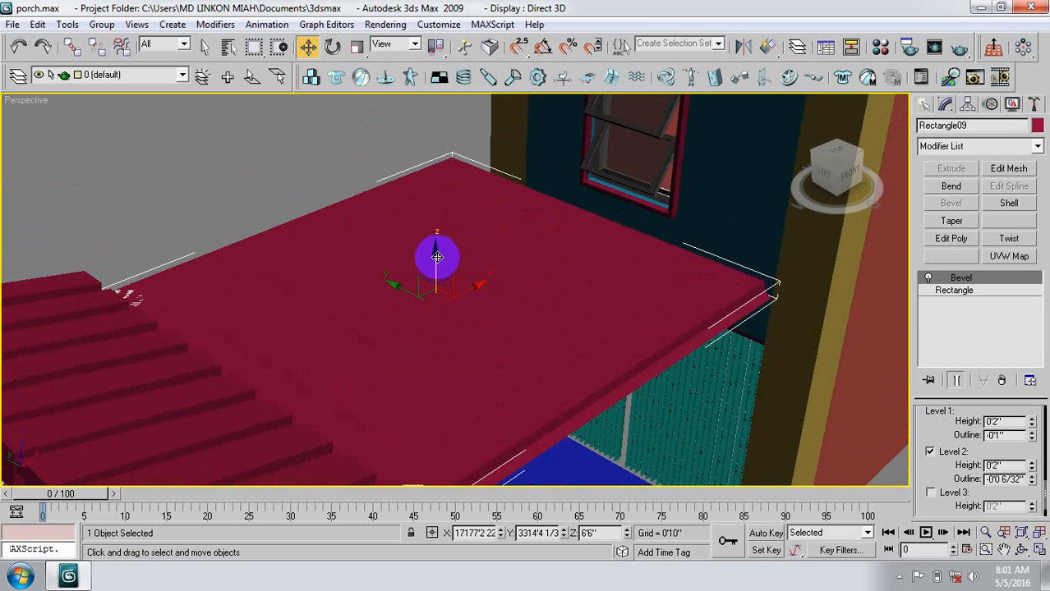
drag(435, 252, 434, 235)
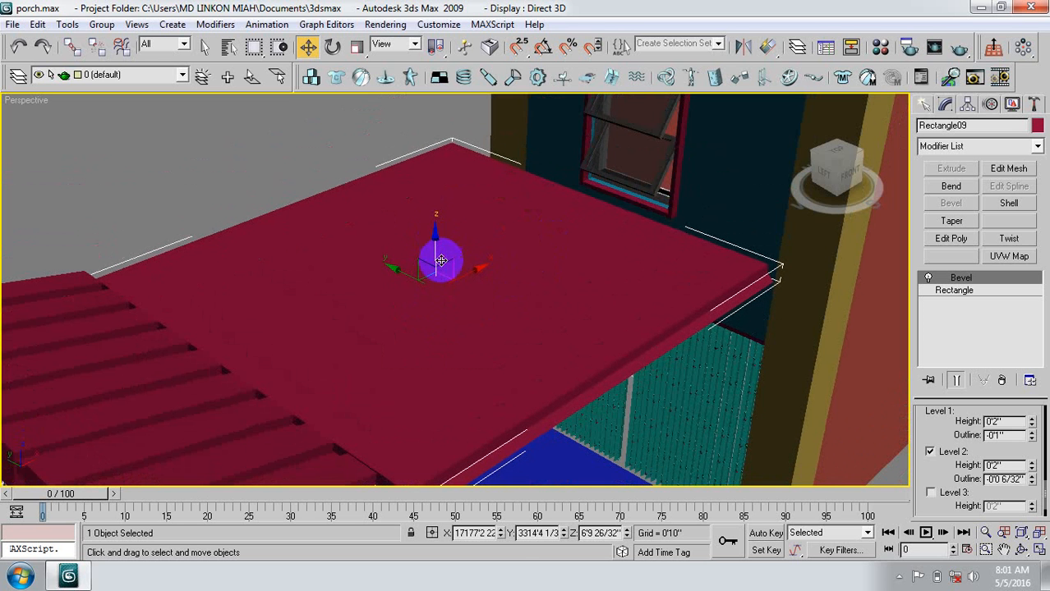
Set the roof slab's bevel heights to 0'3" for Level 2 and 0'1 16/32" for Level 1, and deselect it.
middle_drag(469, 294, 454, 282)
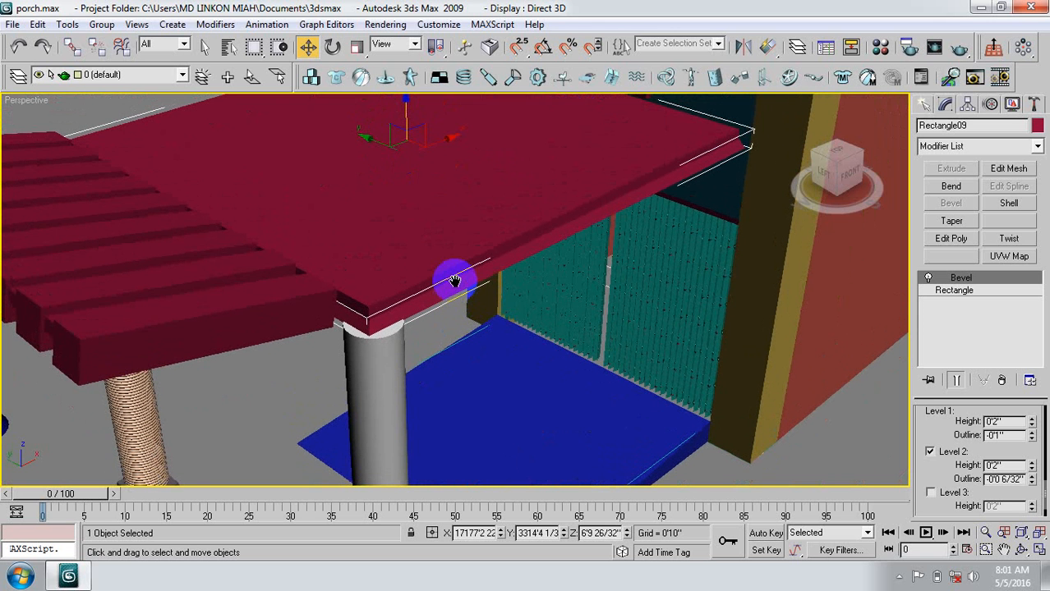
middle_drag(515, 335, 525, 335)
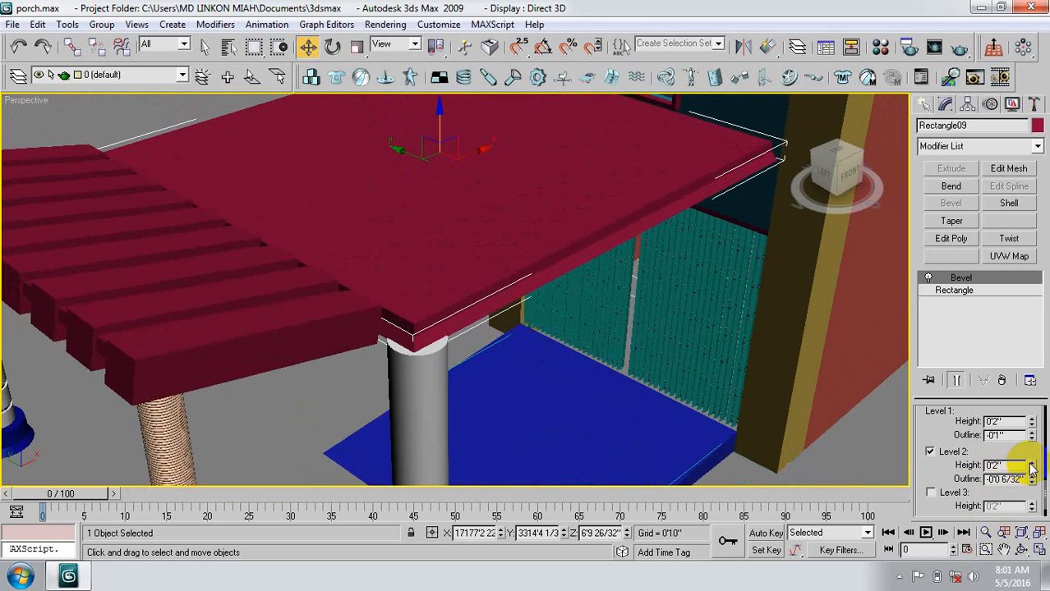
mouse_move(1032, 468)
mouse_down()
mouse_move(1030, 441)
mouse_move(1030, 465)
mouse_up()
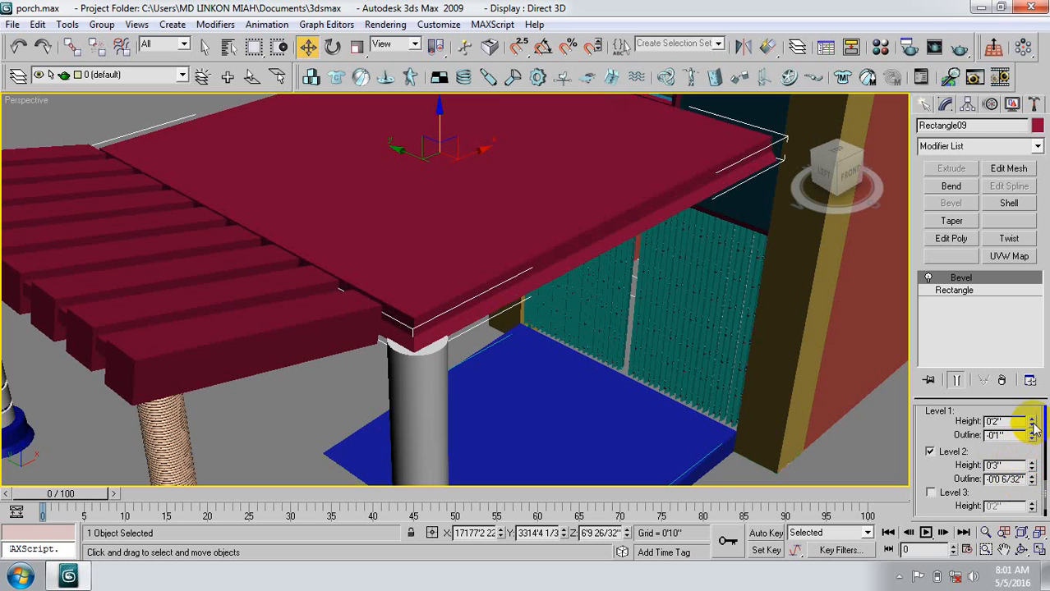
drag(1032, 426, 1031, 430)
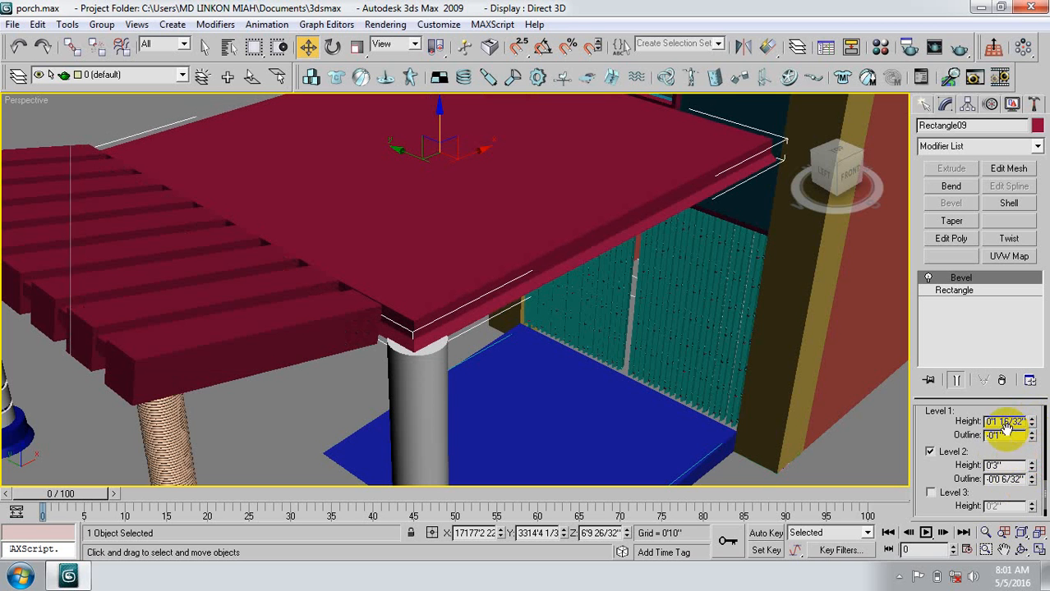
click(98, 148)
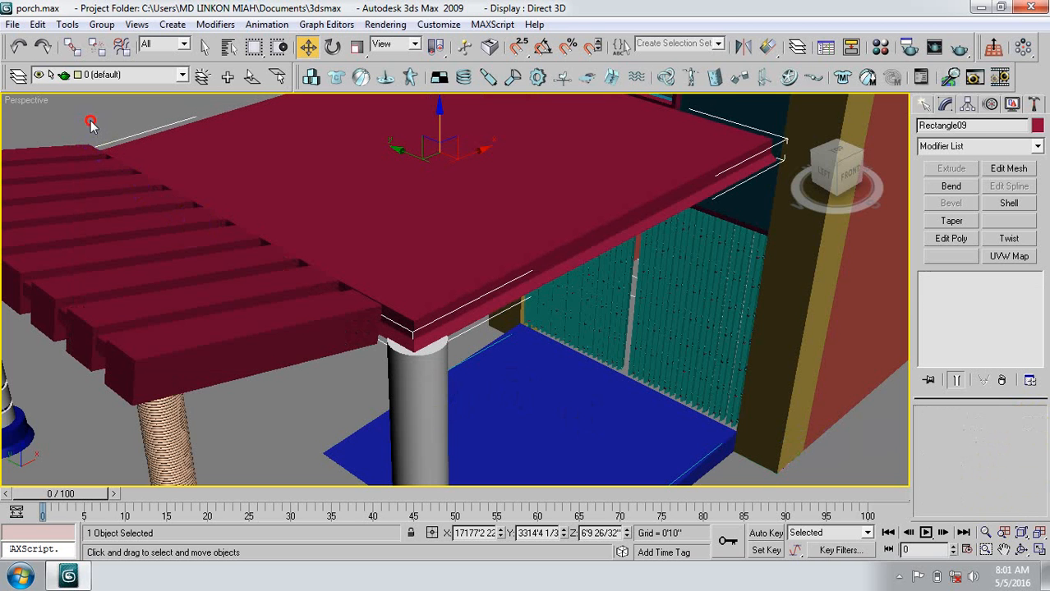
middle_drag(453, 374, 451, 378)
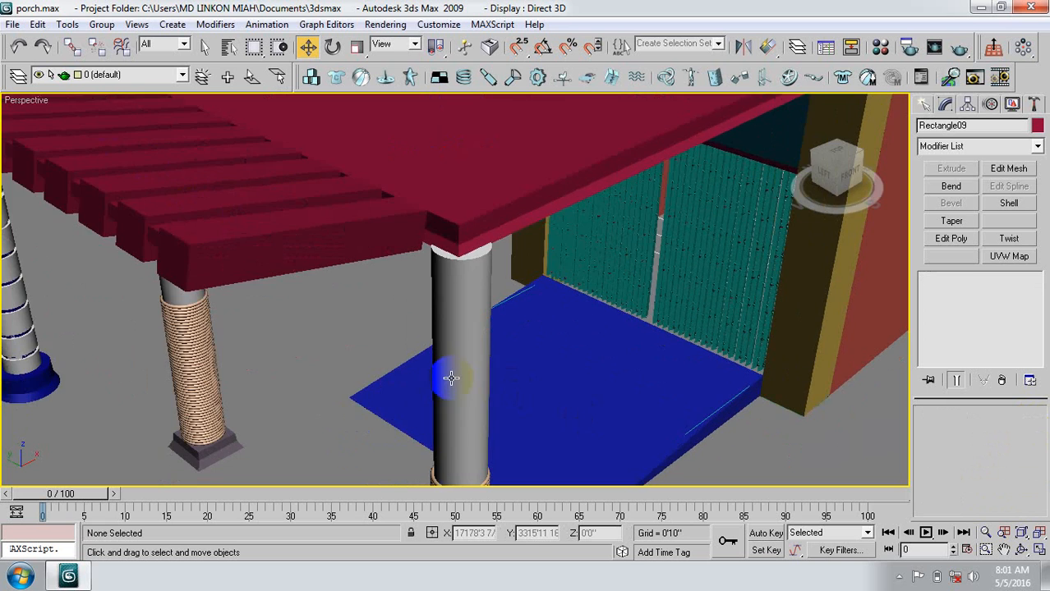
scroll(451, 378, down, 10)
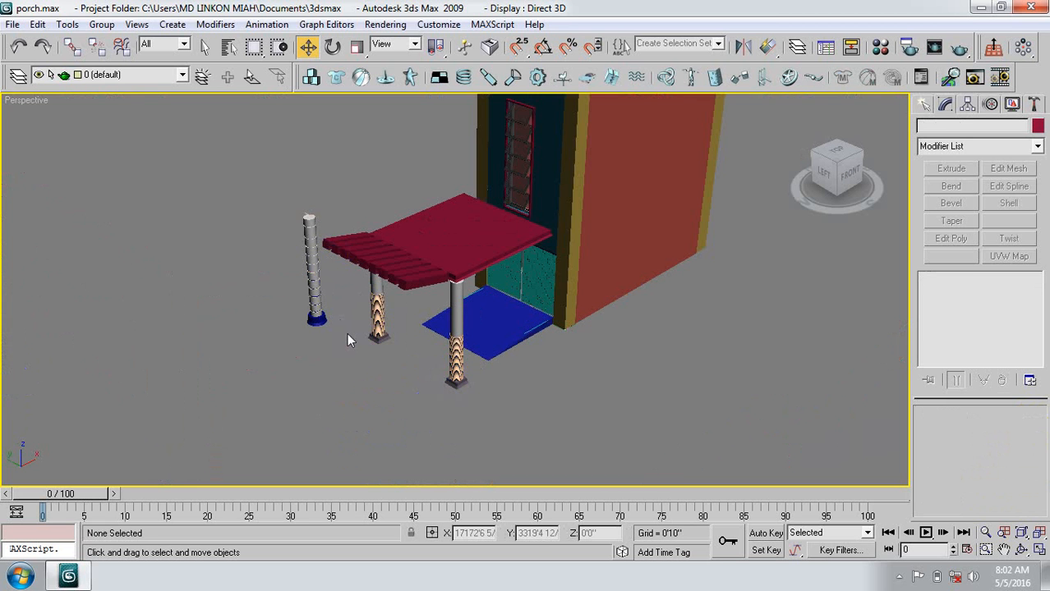
Create a thin box about 2'5" by 3'1" within the roof slab outline in the Top view and display that view as wireframe.
click(472, 240)
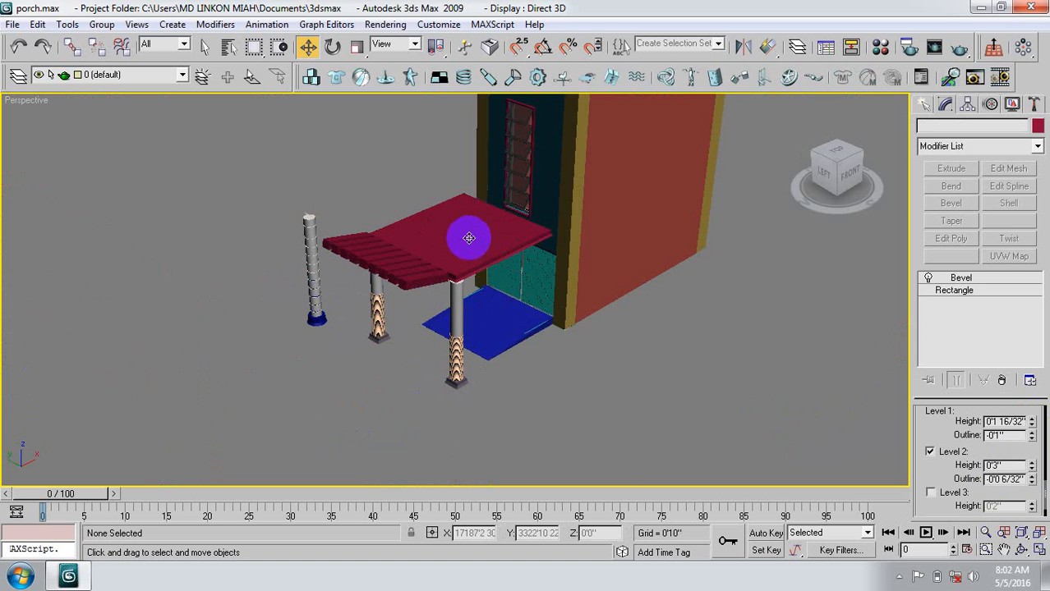
key(t)
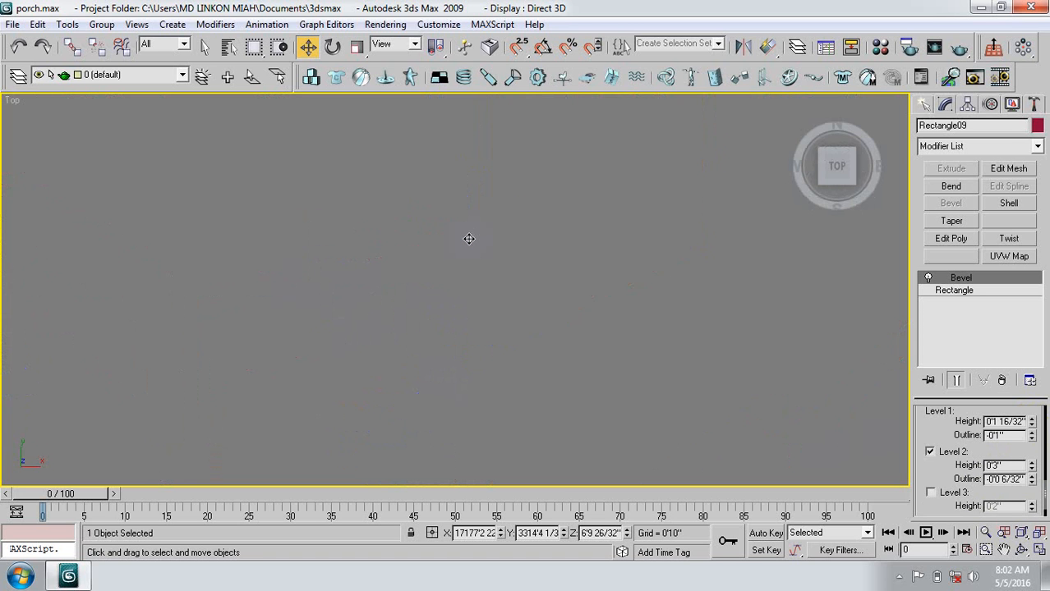
middle_drag(468, 239, 536, 253)
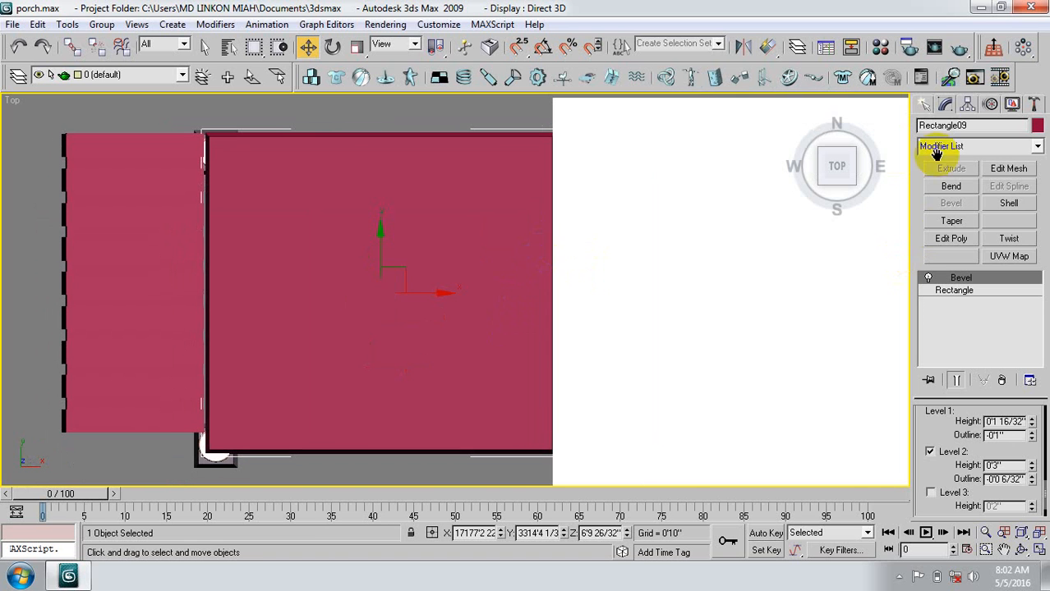
click(924, 110)
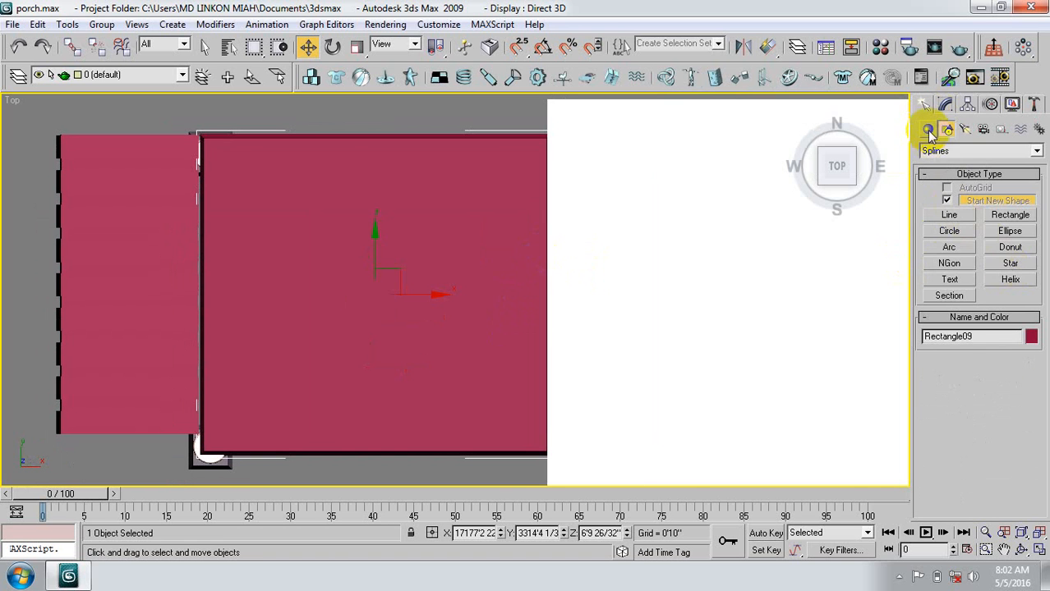
click(928, 129)
click(951, 203)
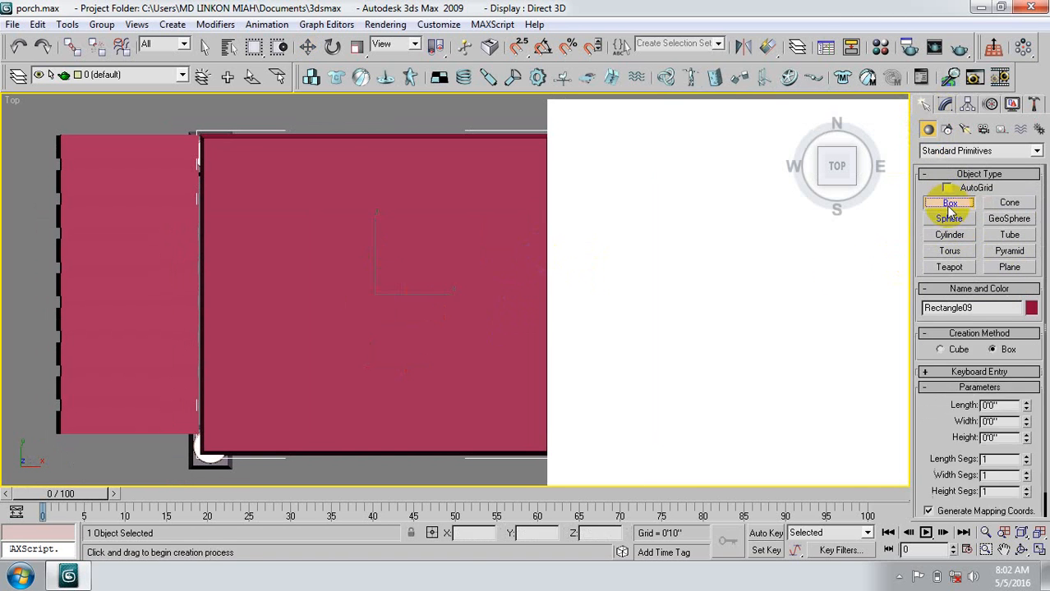
drag(317, 244, 319, 212)
right_click(14, 102)
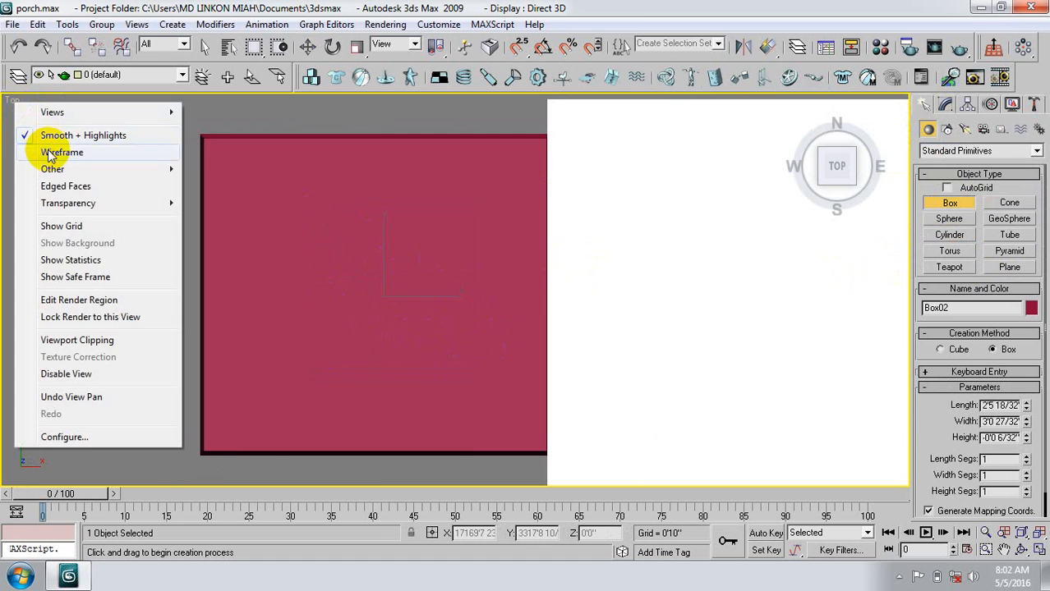
click(51, 151)
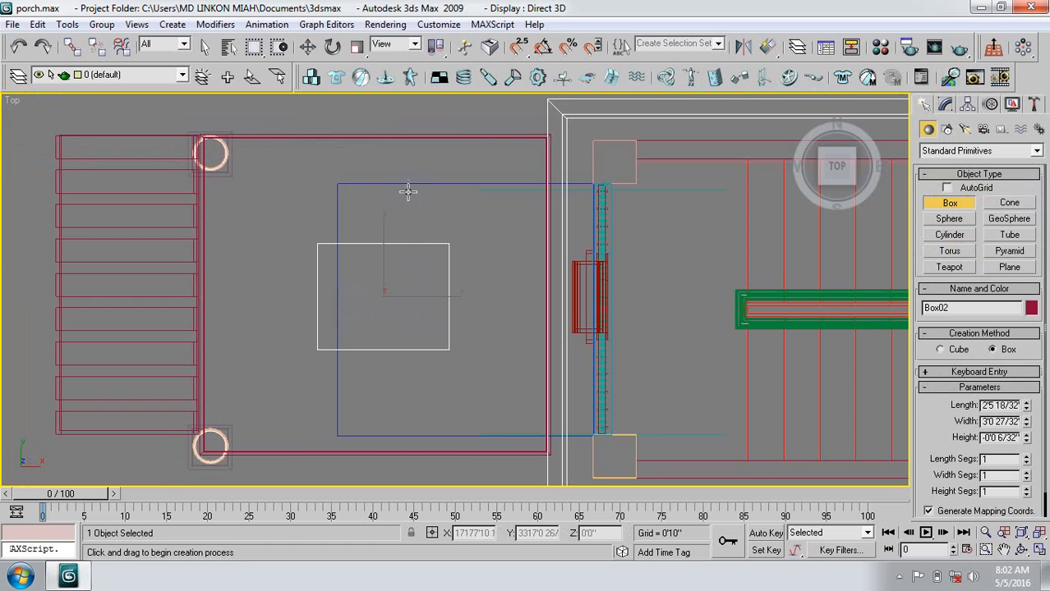
Reposition the new box within the roof slab outline and enlarge it to length 3'4 7/32" and width 4'1 5/32".
click(308, 47)
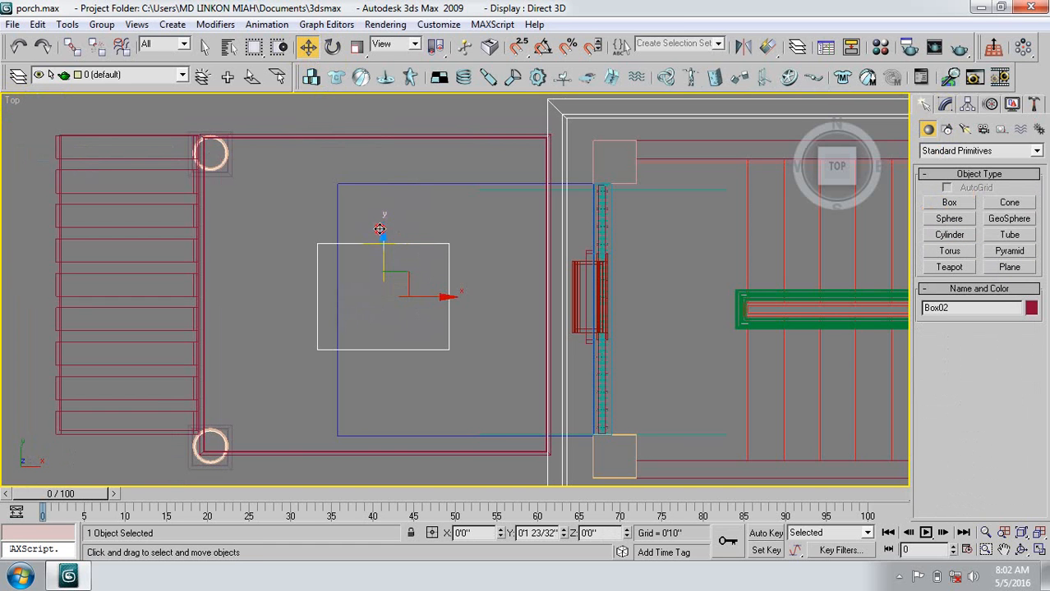
drag(379, 229, 379, 206)
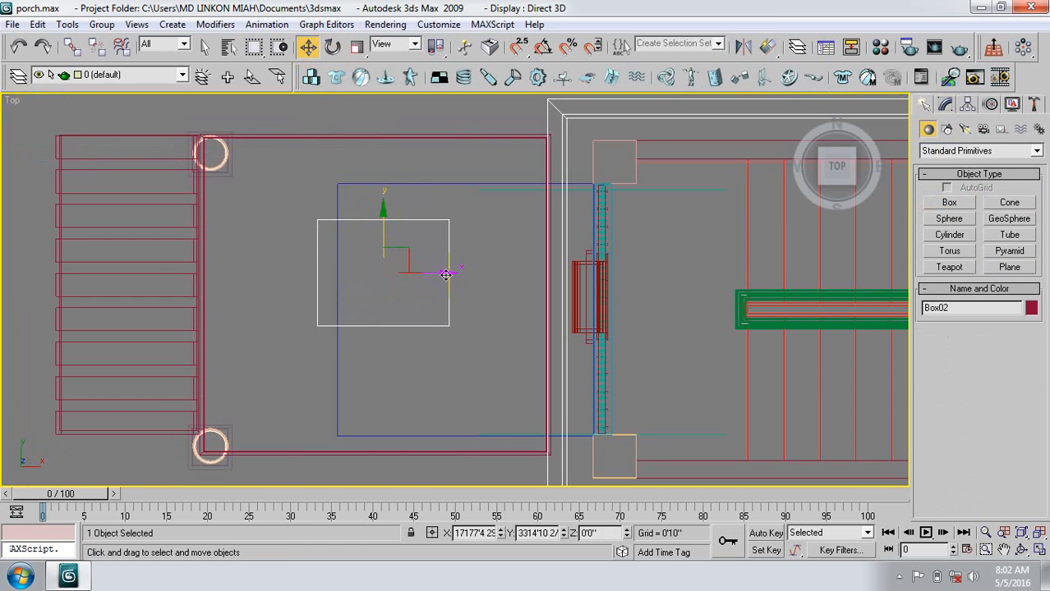
drag(438, 277, 428, 277)
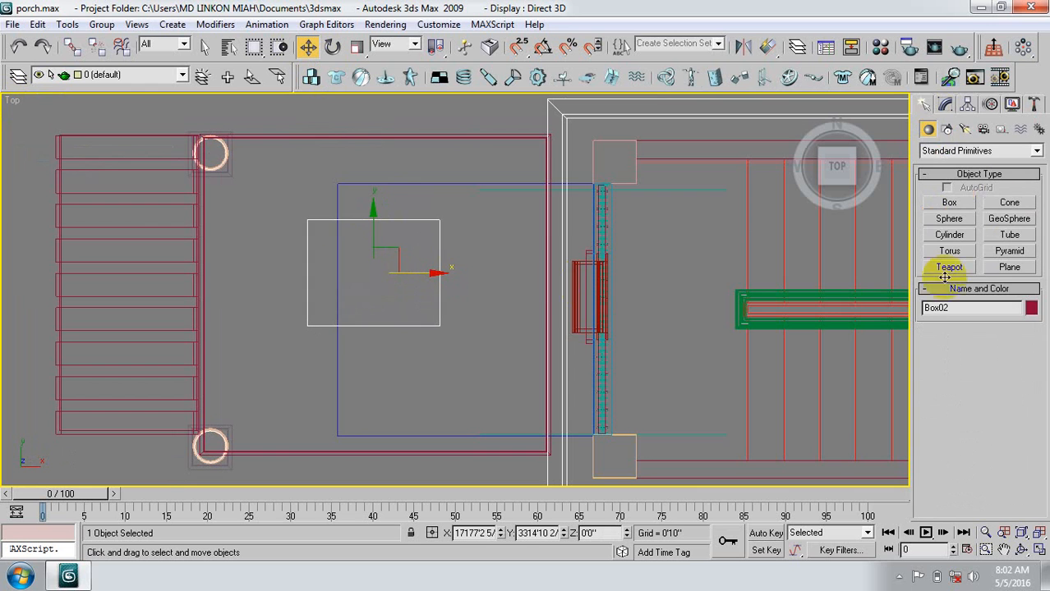
click(946, 107)
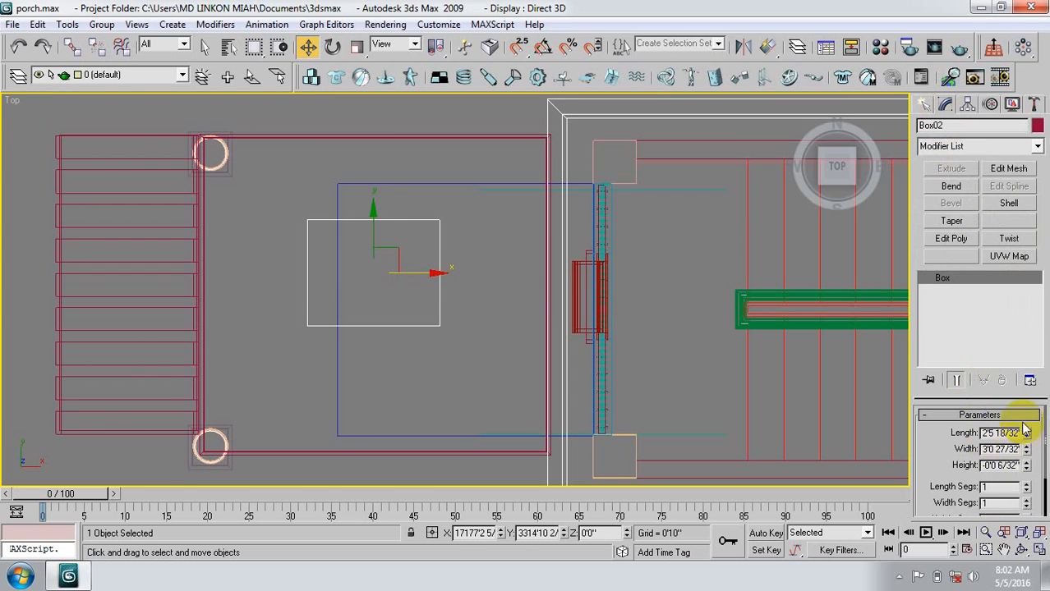
mouse_move(1027, 434)
mouse_down()
mouse_move(1029, 452)
mouse_move(1028, 432)
mouse_up()
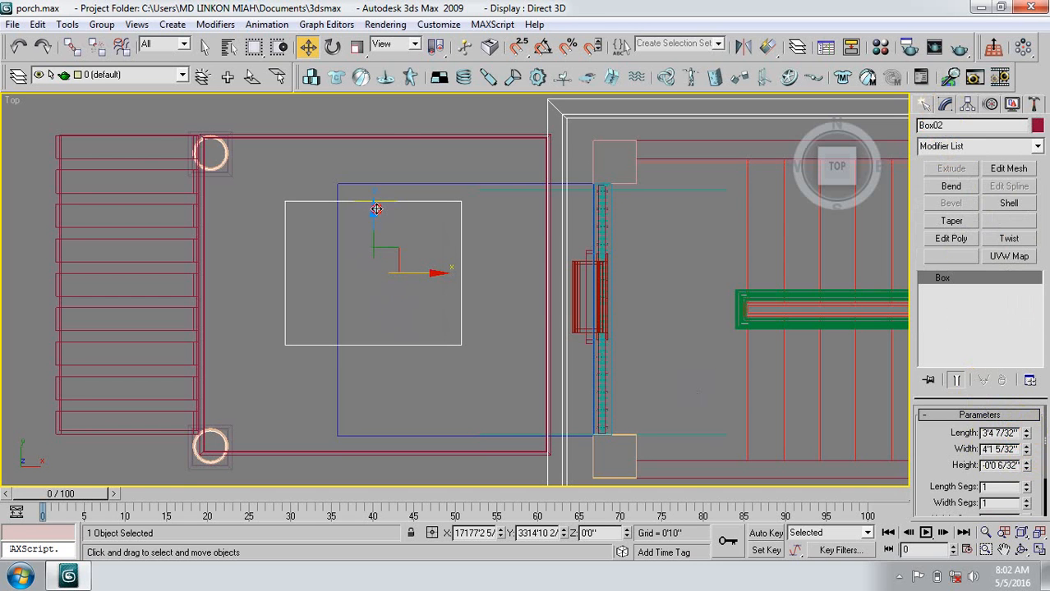
drag(376, 209, 371, 215)
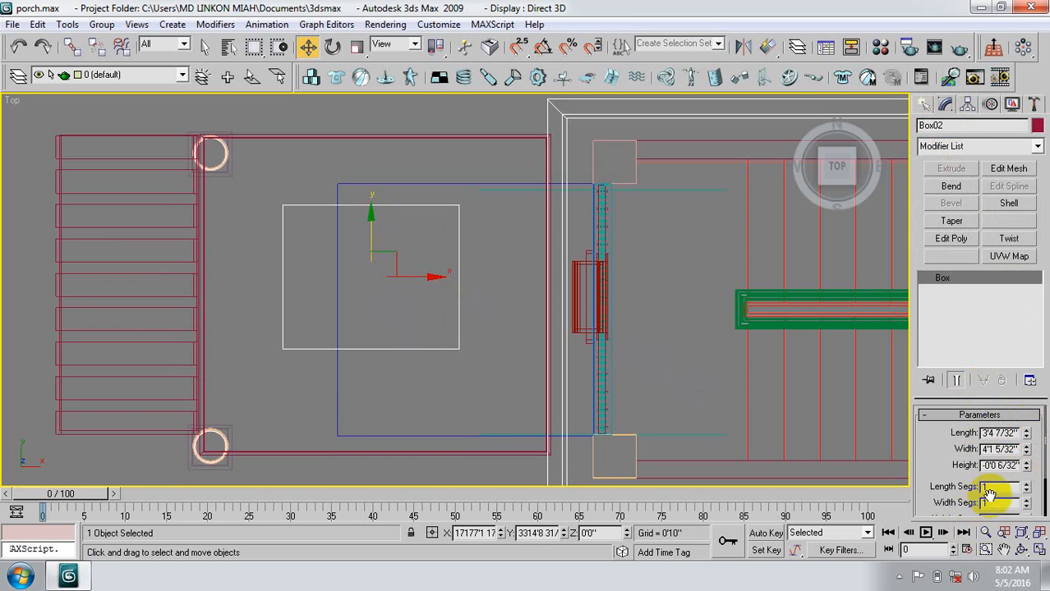
Set the height of the box within the roof slab outline to 4'7".
click(1031, 465)
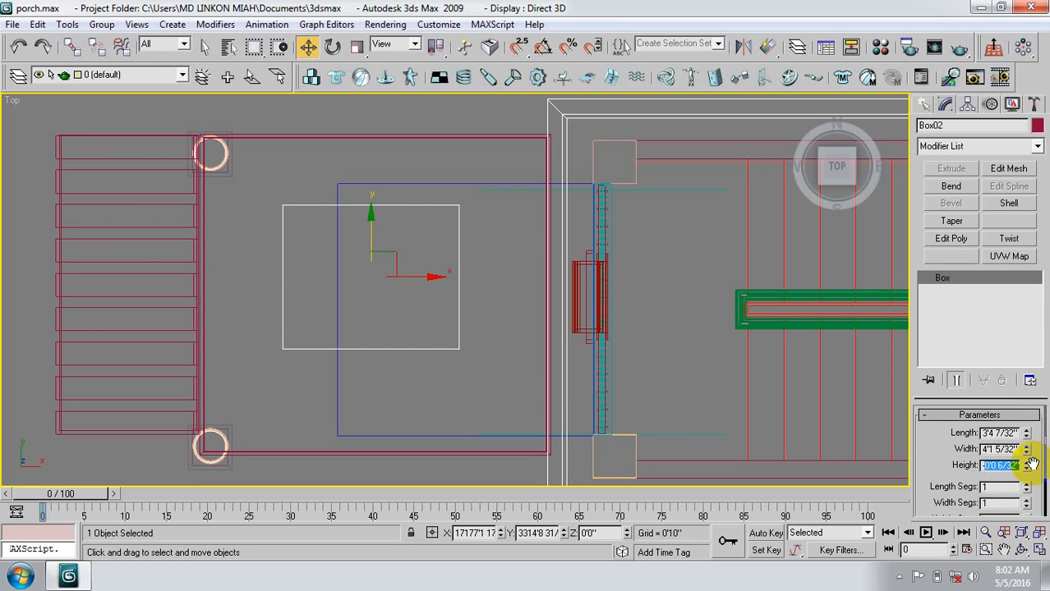
key(BackSpace)
drag(1001, 465, 966, 477)
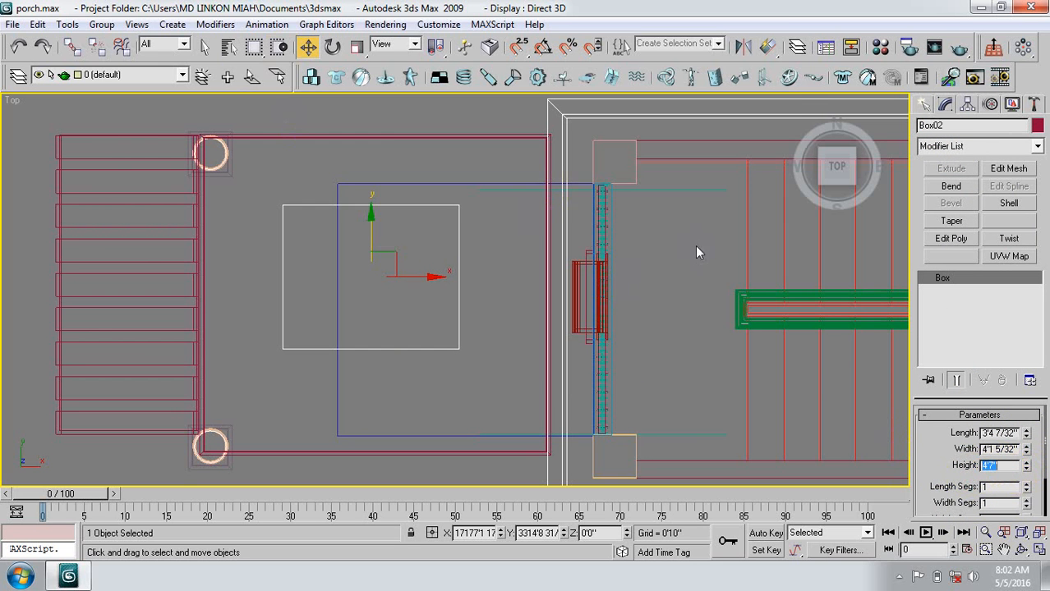
Display the Perspective view shaded, raise the box to about Z 4'5" so it passes through the roof slab, and deselect it.
click(794, 112)
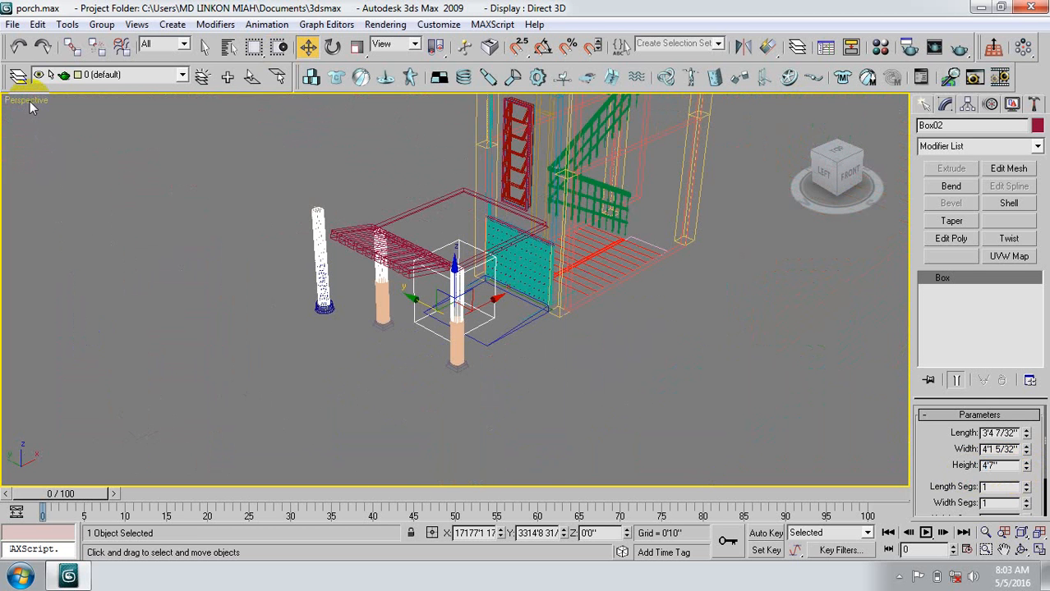
right_click(30, 101)
click(59, 133)
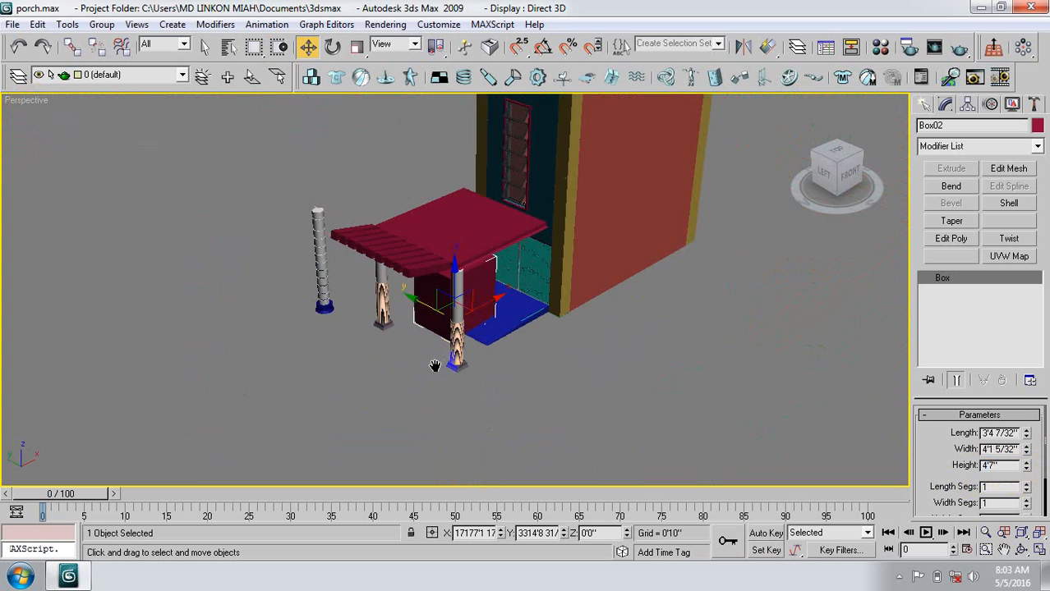
middle_drag(435, 365, 367, 376)
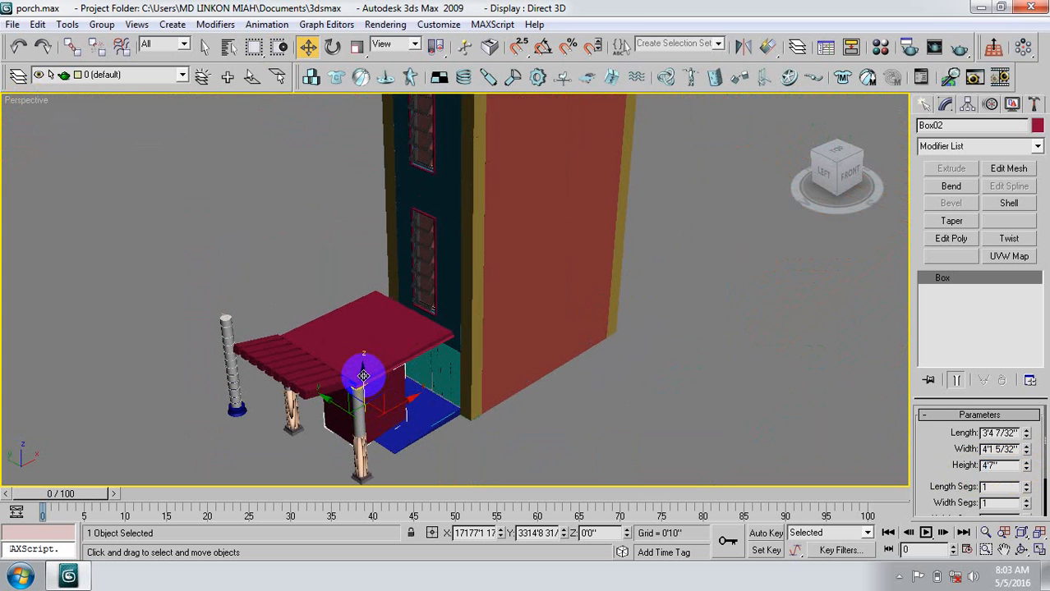
drag(363, 369, 365, 318)
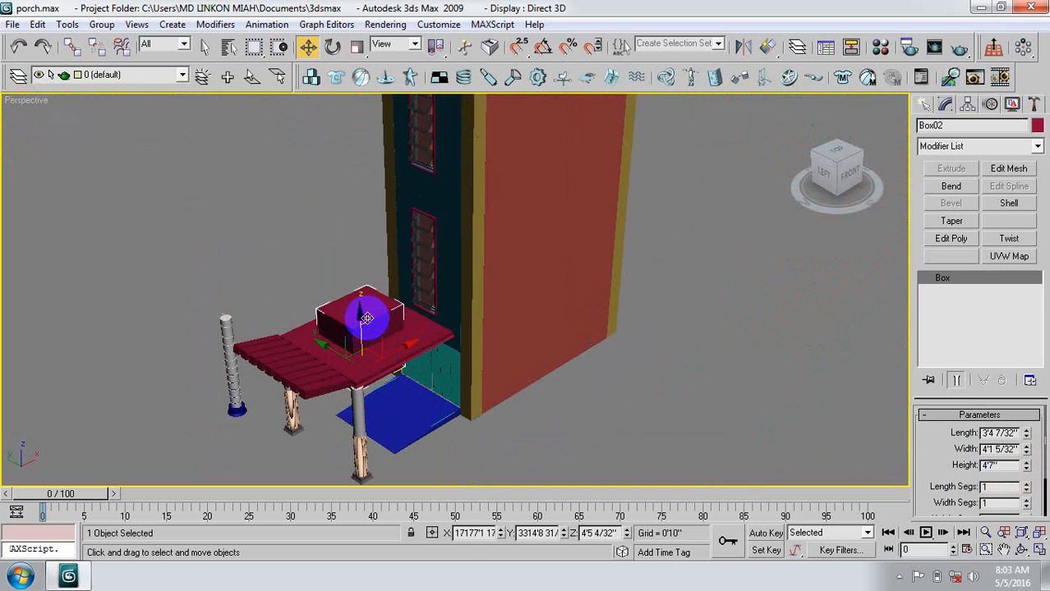
click(713, 435)
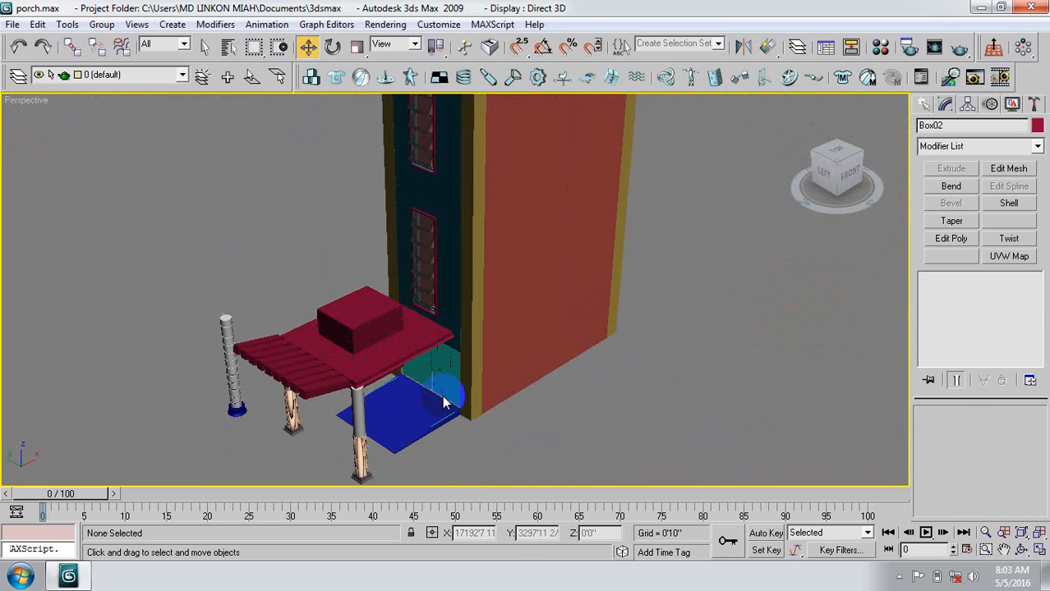
Cut a rectangular opening in the roof slab by subtracting the box with ProBoolean, and deselect the slab.
click(389, 364)
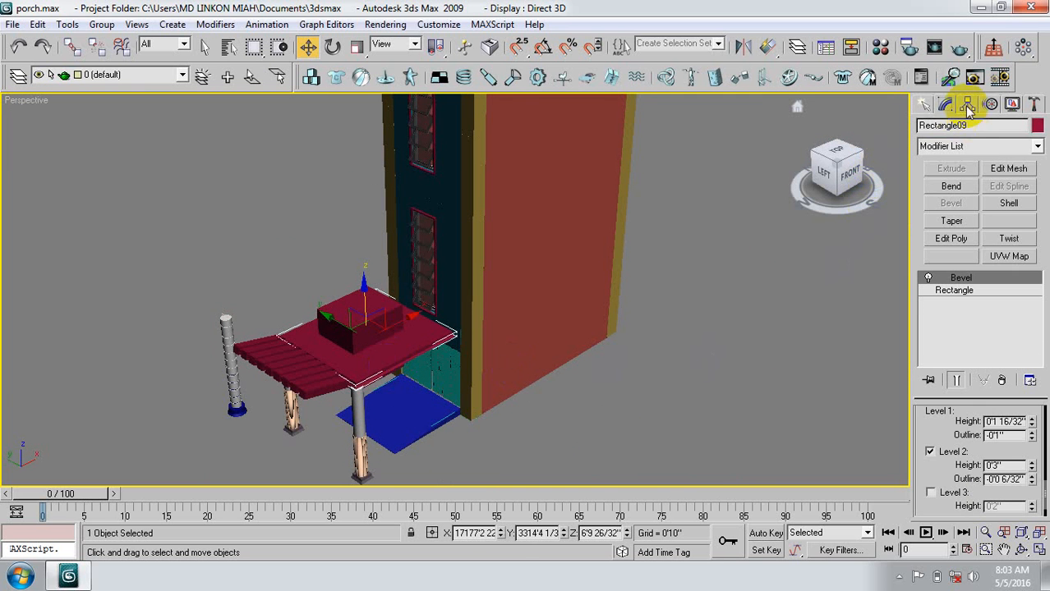
click(924, 104)
click(937, 154)
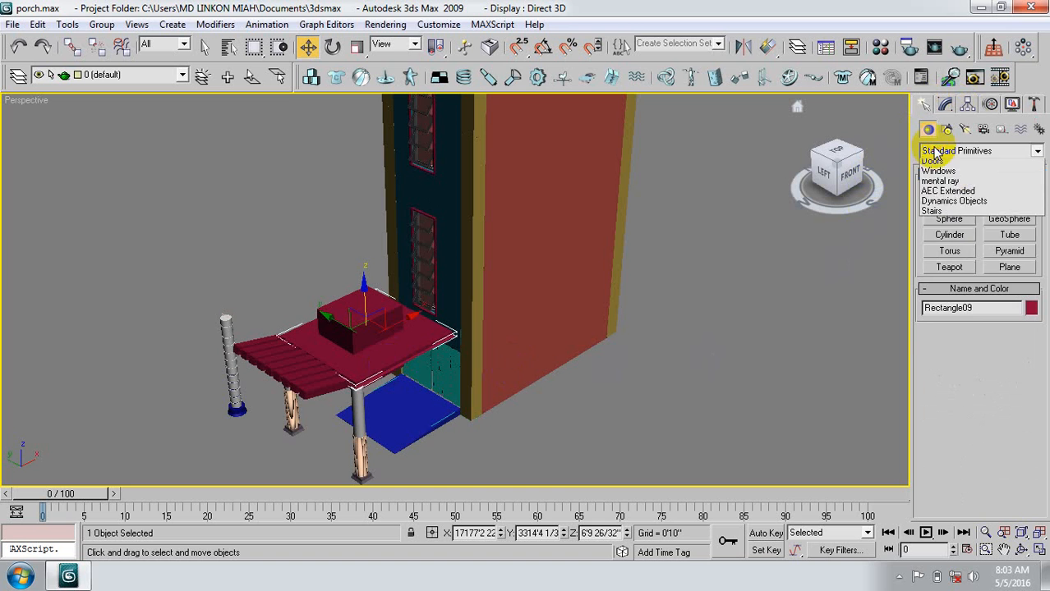
click(953, 178)
click(953, 283)
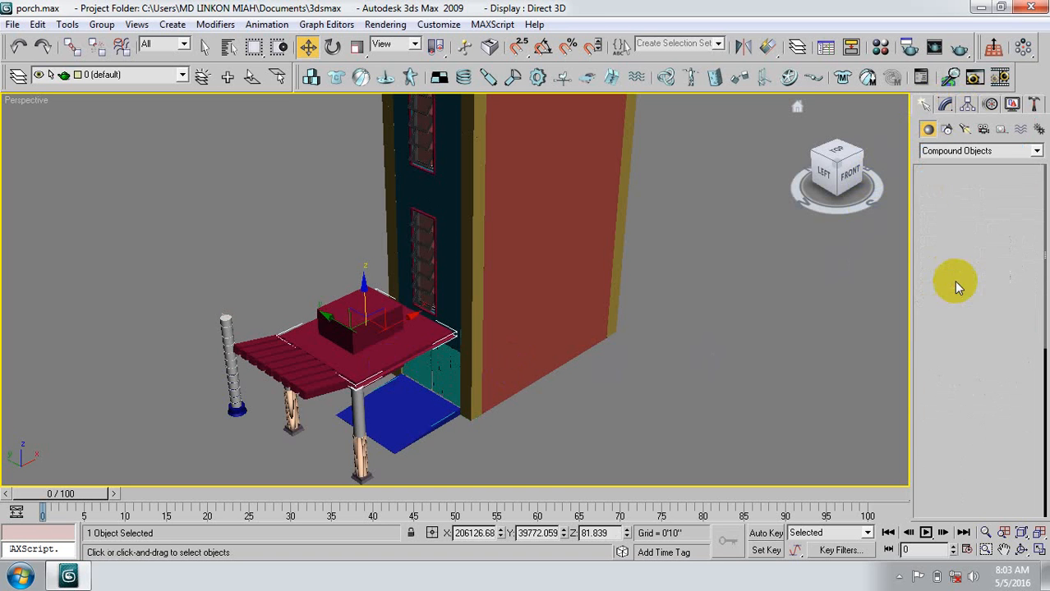
click(979, 367)
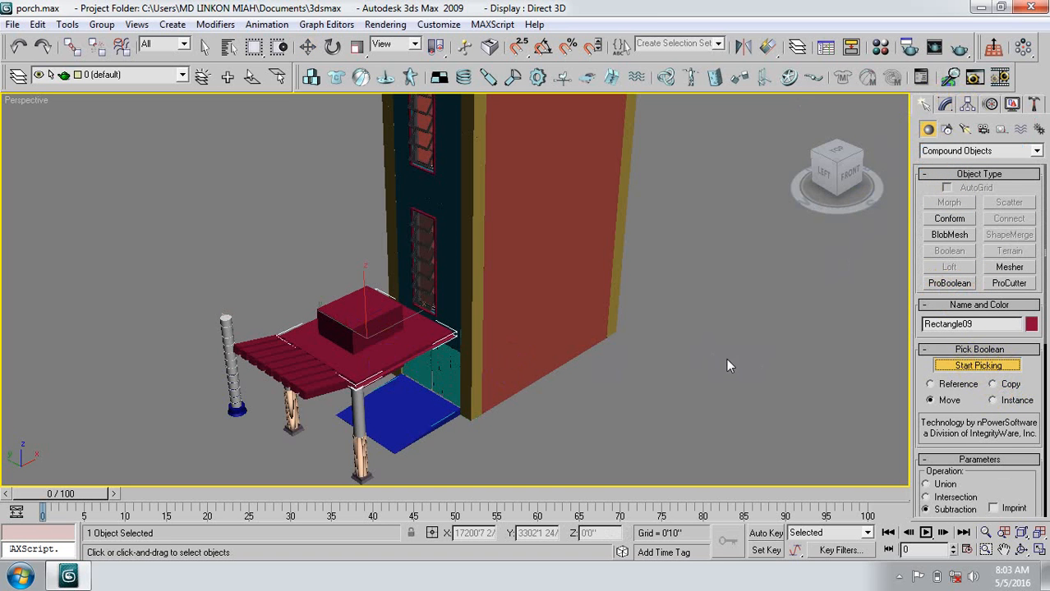
click(358, 318)
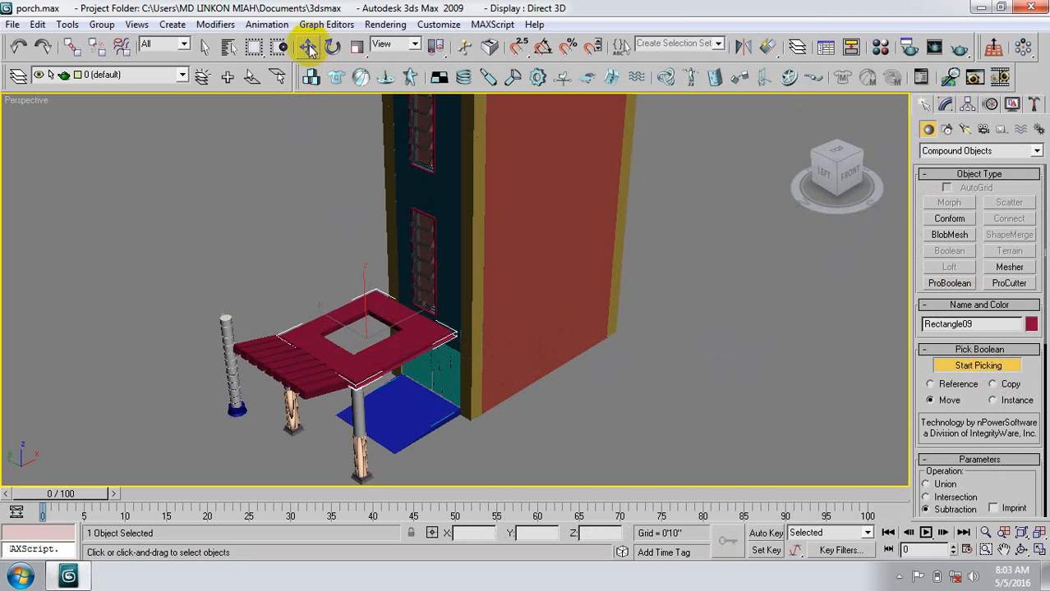
click(308, 48)
click(265, 243)
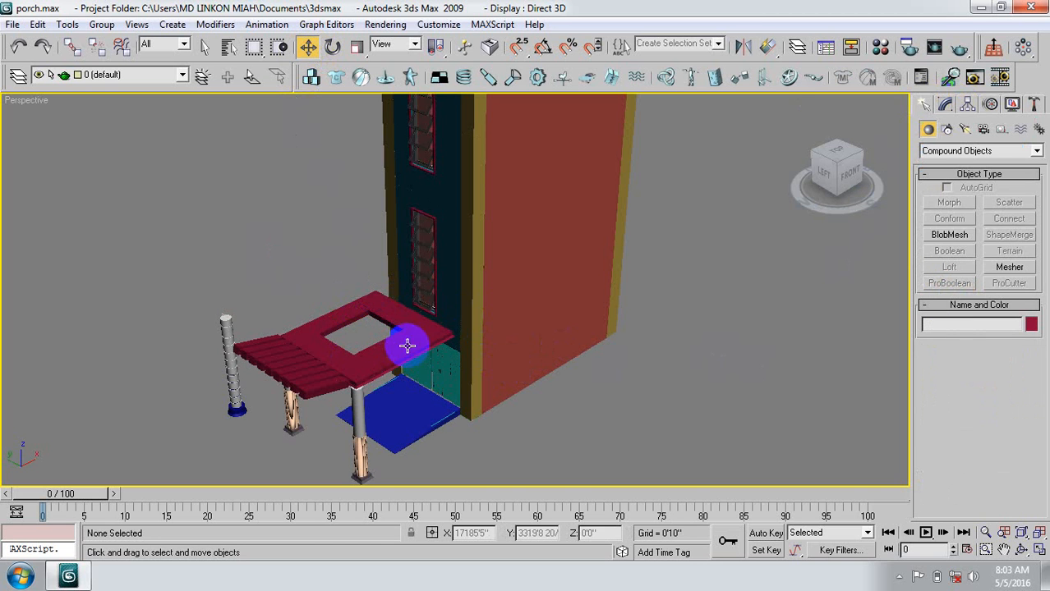
Select the roof slab and display the Top view as wireframe, framed on the porch.
click(405, 354)
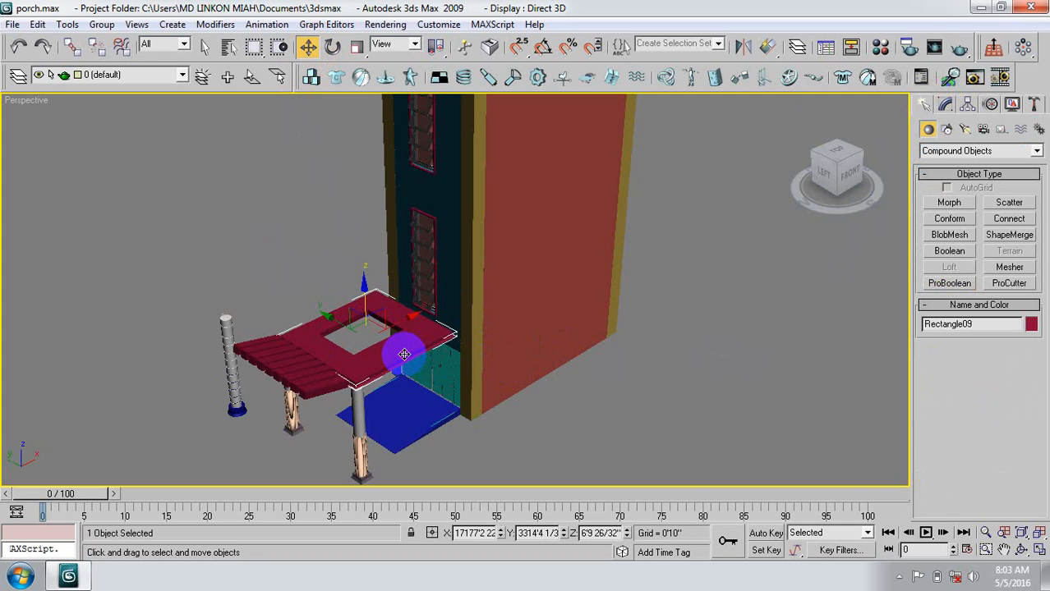
key(t)
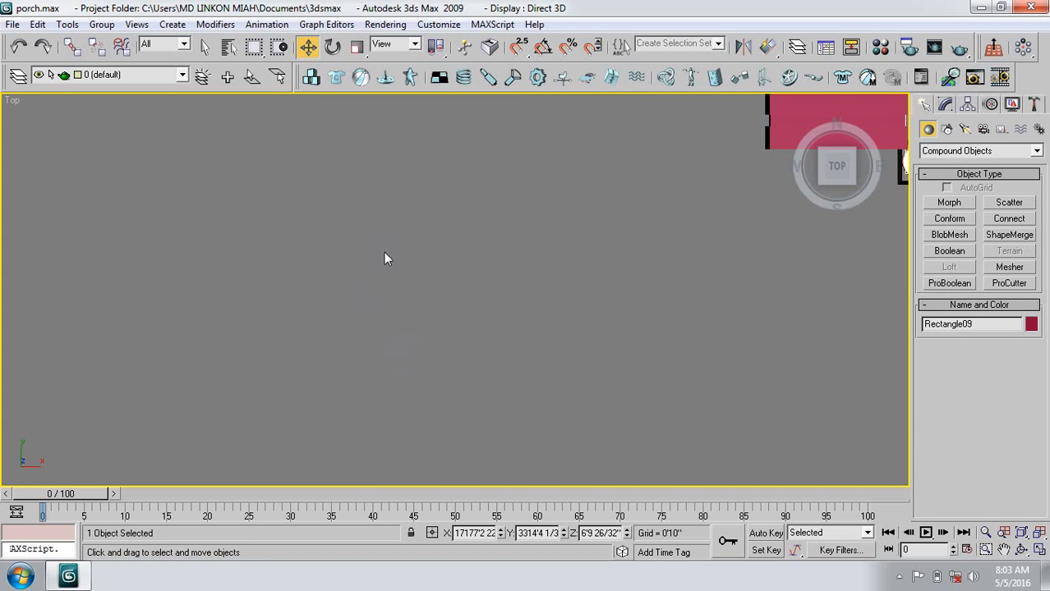
middle_drag(387, 259, 232, 331)
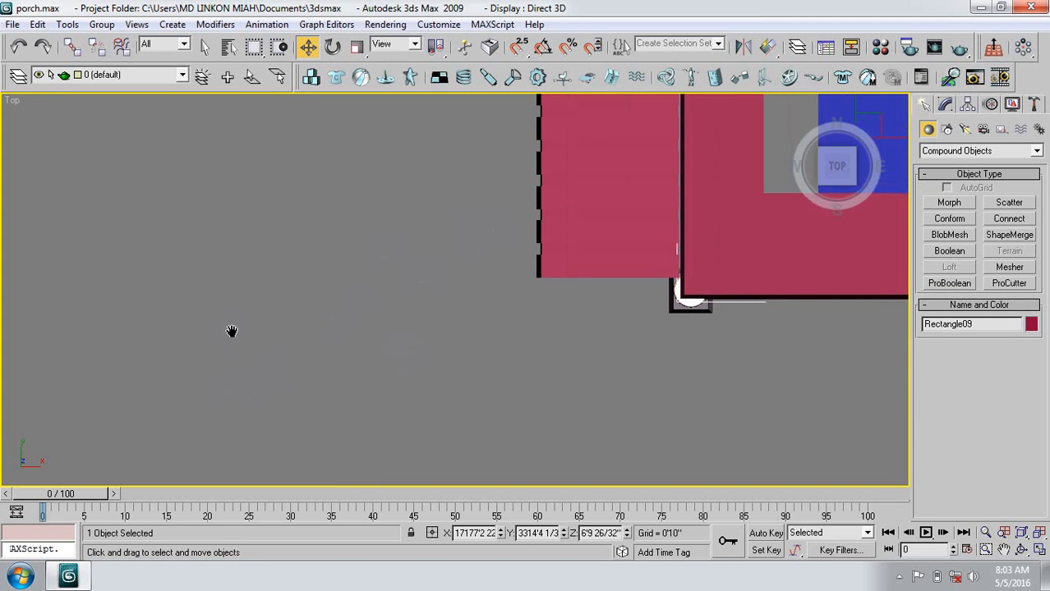
right_click(13, 102)
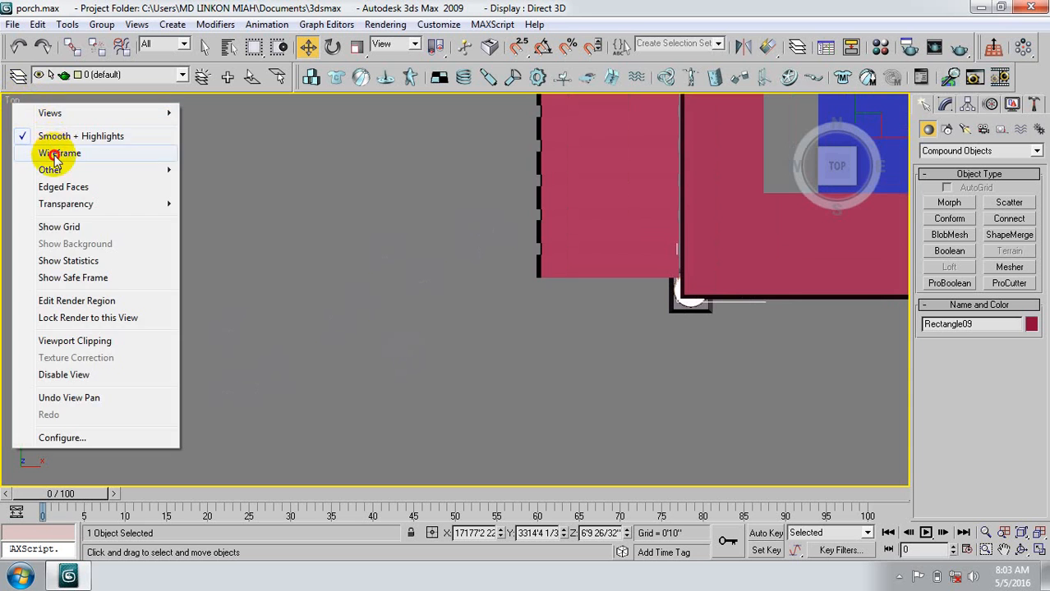
click(56, 152)
middle_drag(546, 292, 317, 394)
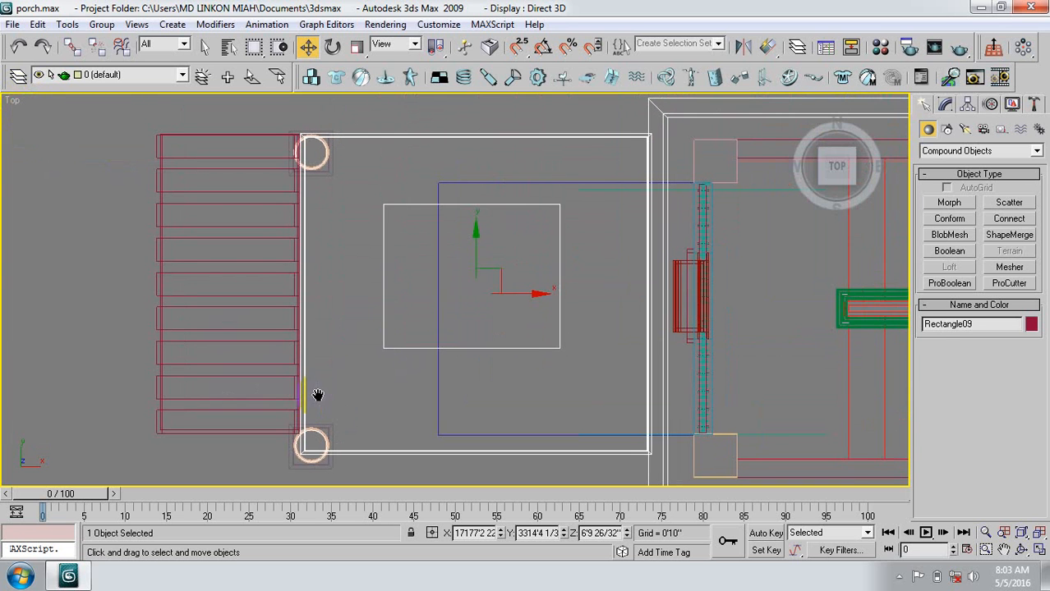
With 3D snapping on, draw a zero-height box over the roof slab's opening, corner to corner, about 3'4" by 4'1".
click(953, 152)
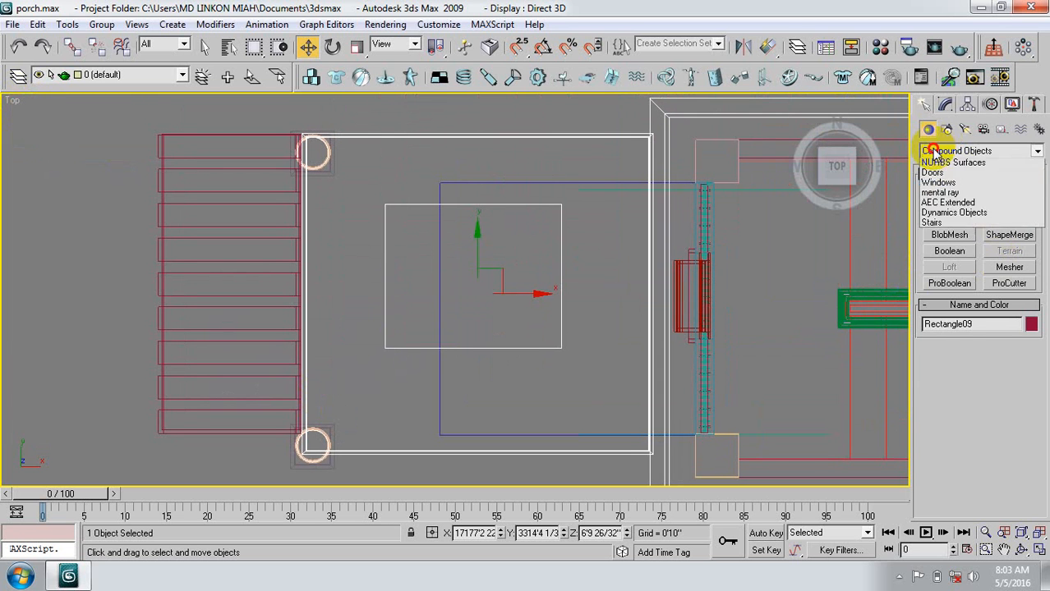
click(945, 162)
click(949, 203)
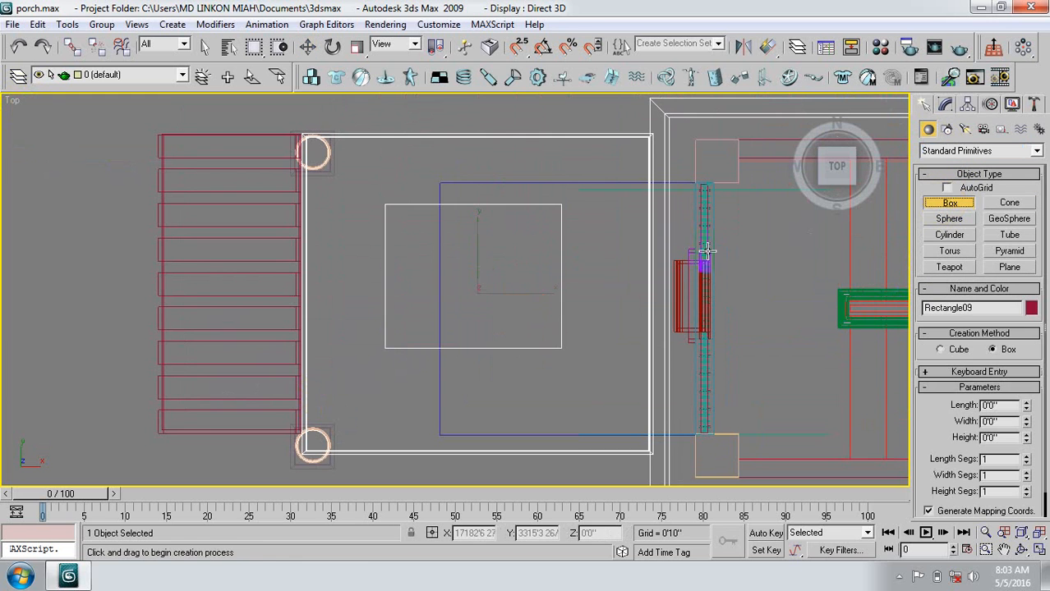
click(518, 46)
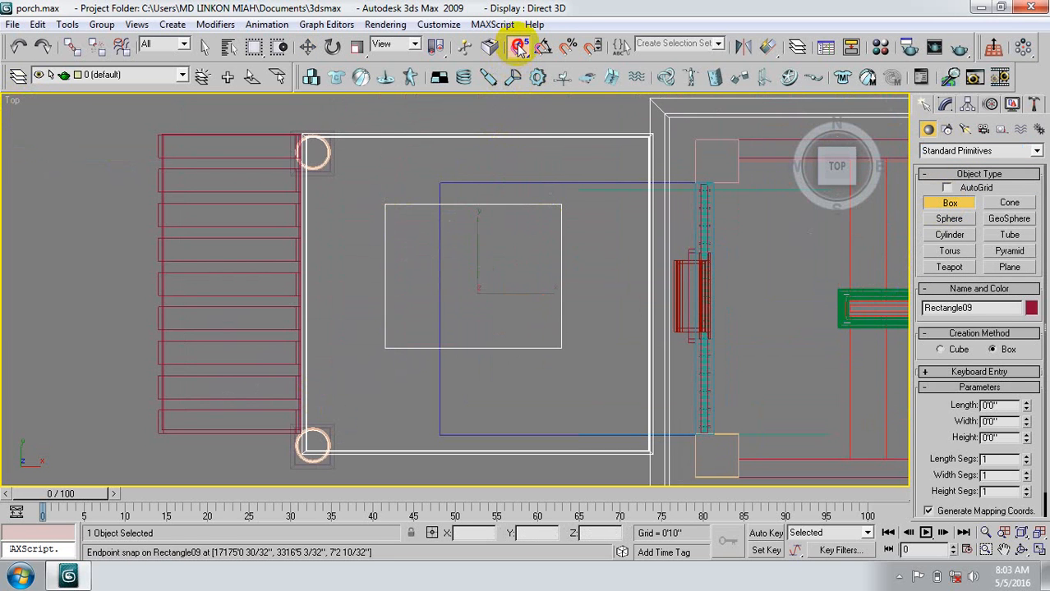
mouse_move(518, 47)
mouse_down()
mouse_move(518, 118)
mouse_move(519, 96)
mouse_up()
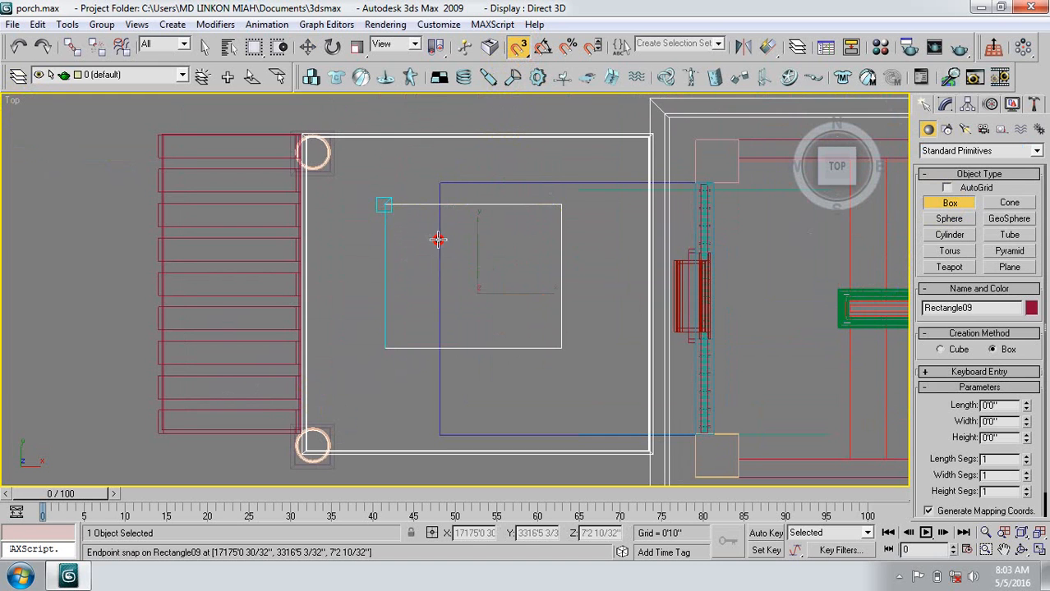
drag(438, 239, 556, 346)
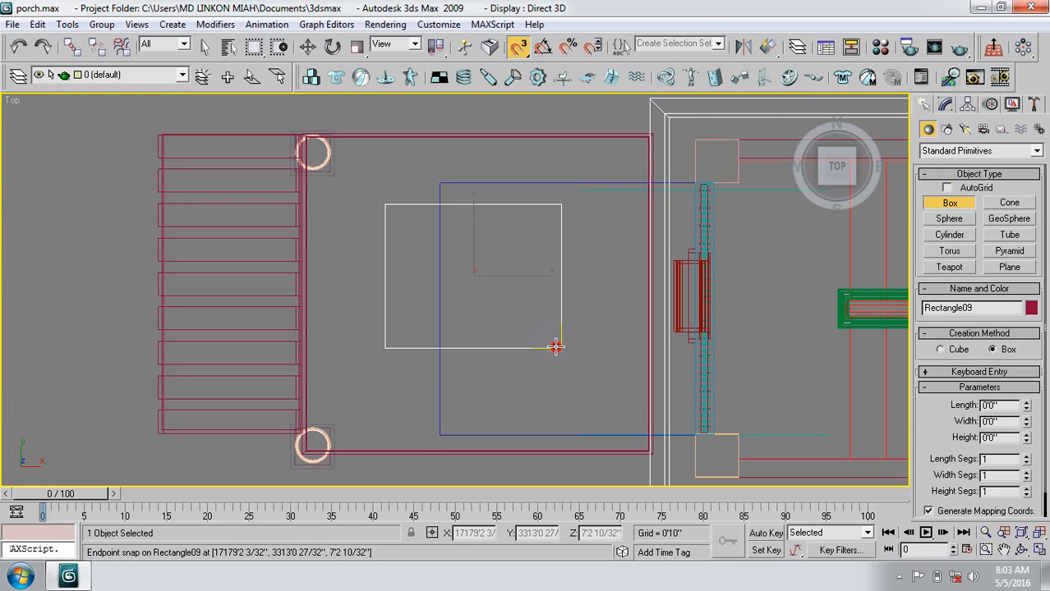
click(556, 346)
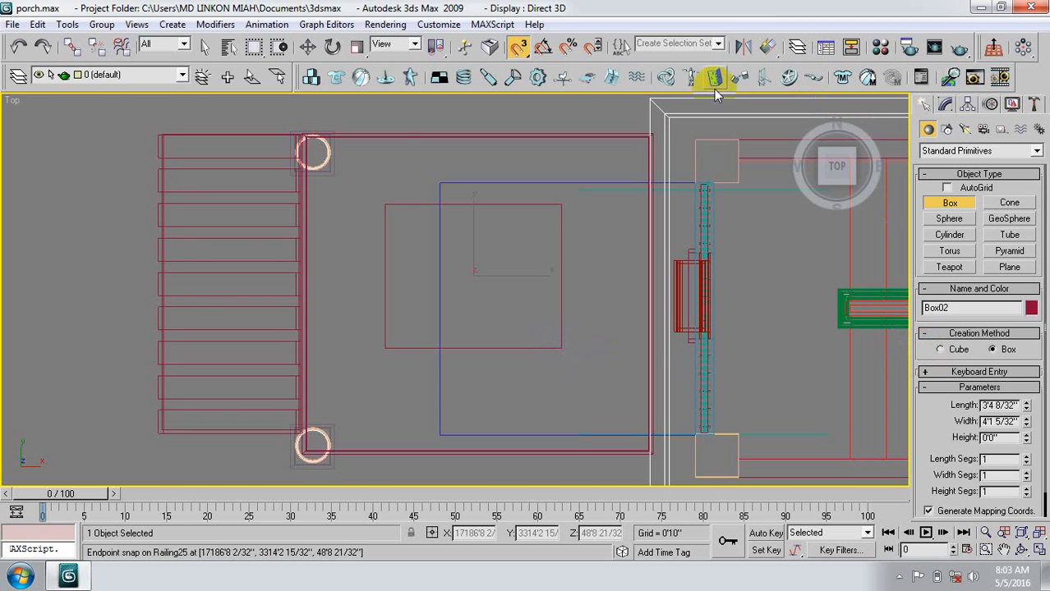
click(307, 48)
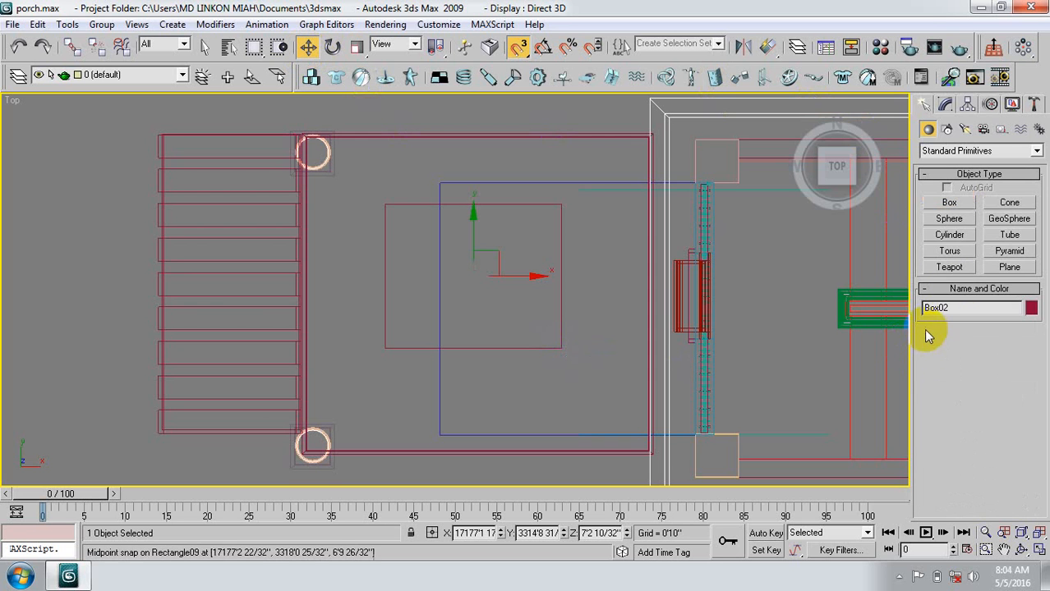
Set the height of the new box over the roof opening to 0'3".
click(946, 106)
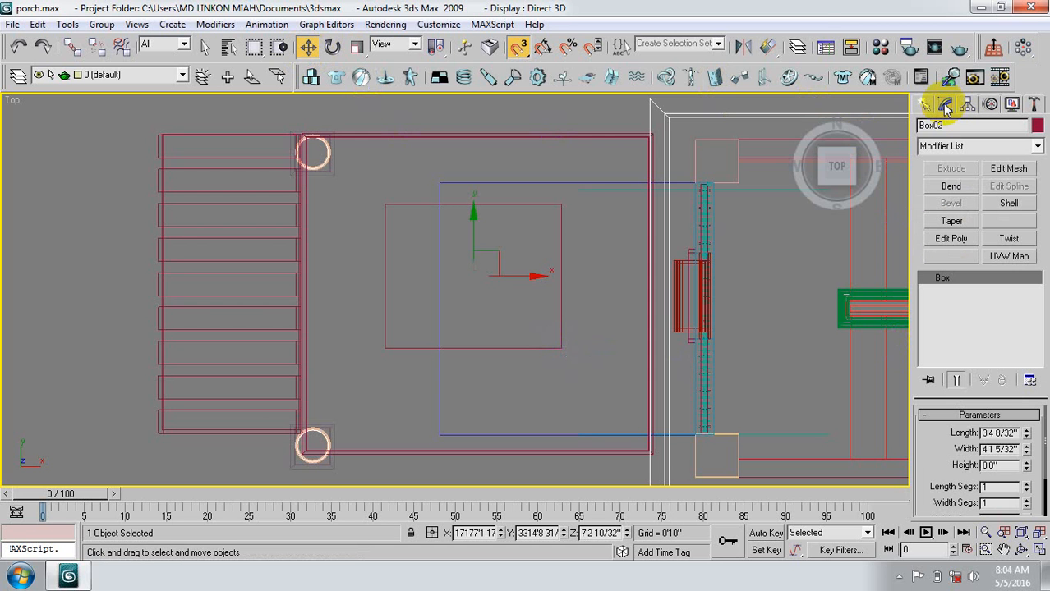
click(1013, 466)
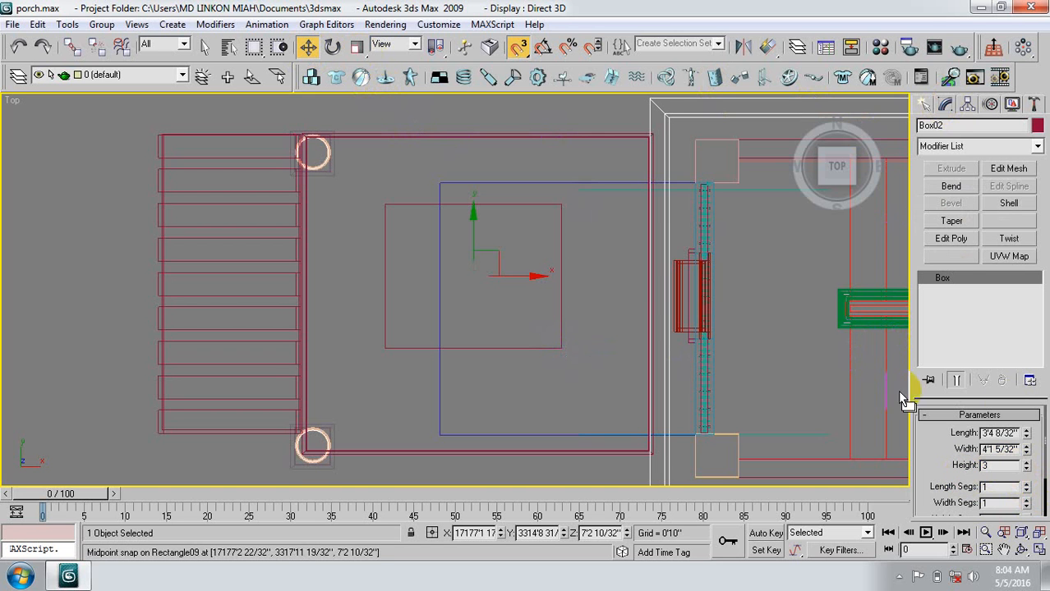
click(1013, 449)
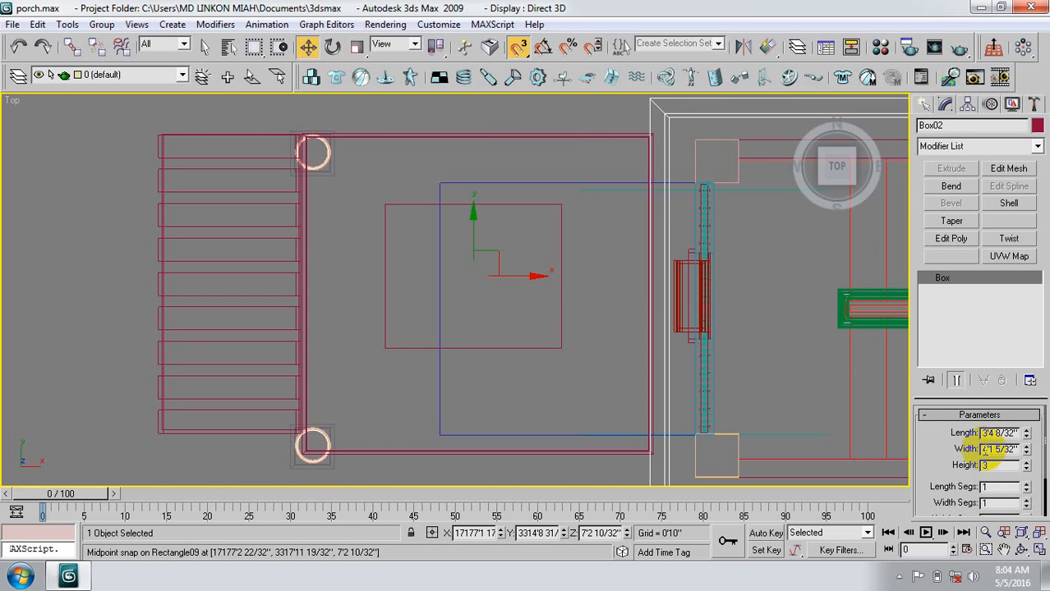
Reduce the new box to length 2'1 19/32" and width 2'4 9/32" so it sits inside the roof opening.
drag(982, 450, 1030, 453)
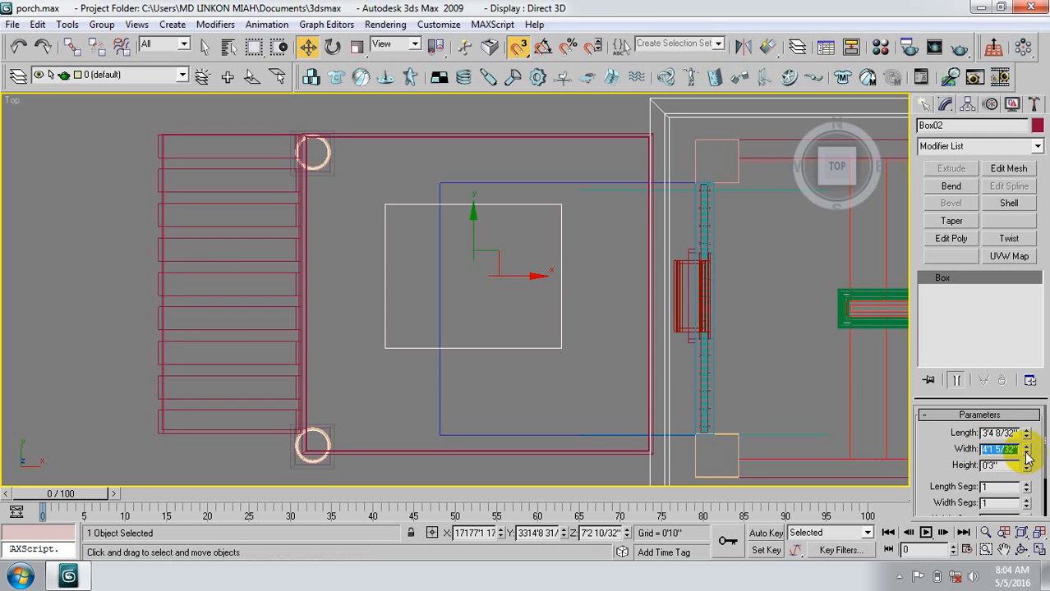
click(1026, 454)
drag(1026, 456, 1030, 442)
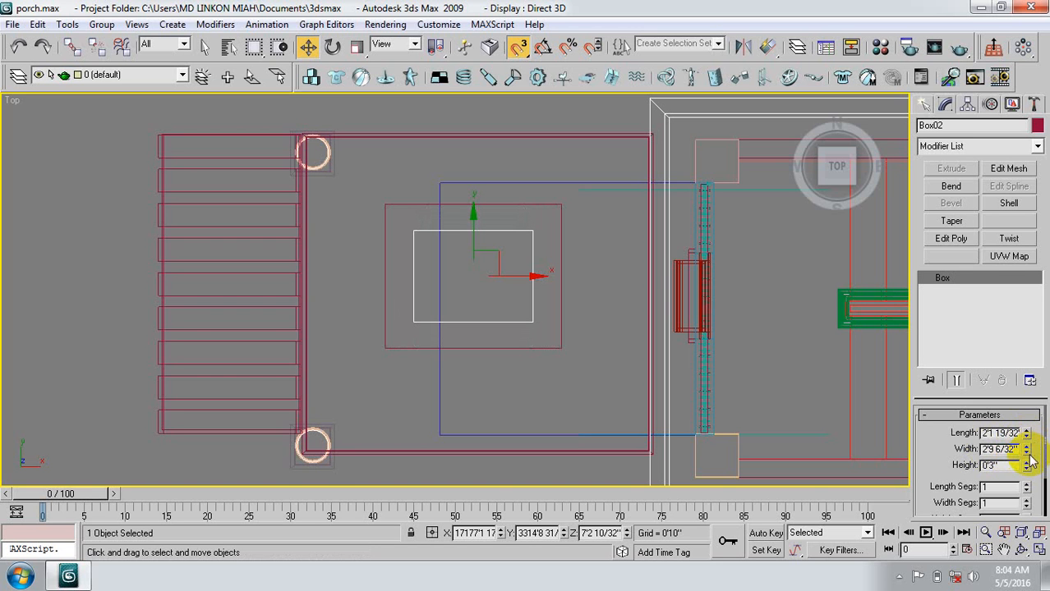
drag(1025, 457, 1033, 460)
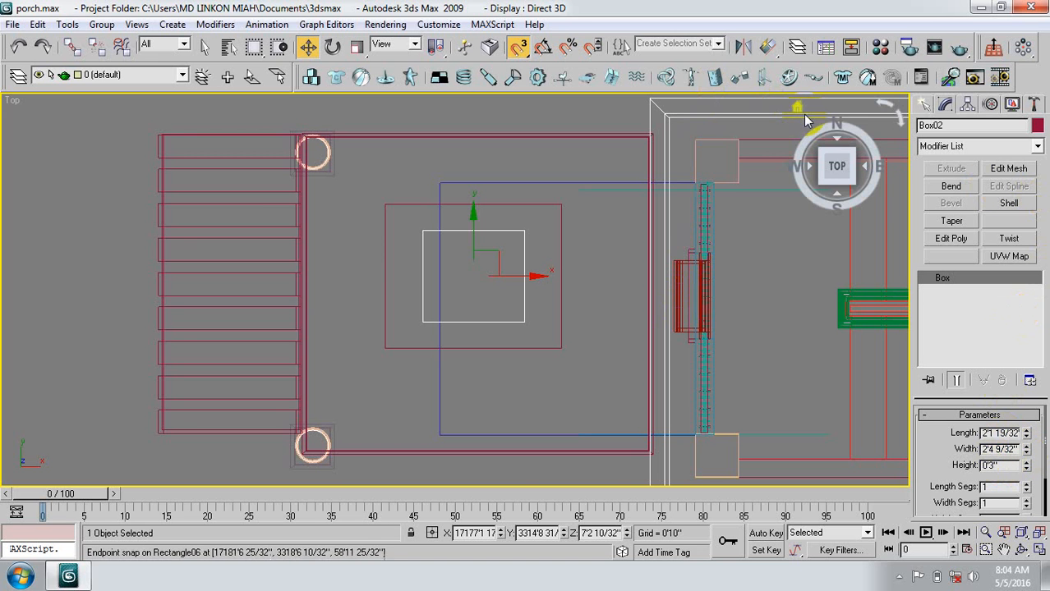
Display the porch roof shaded in the Perspective view, framed on the reduced box, and turn snapping off.
key(p)
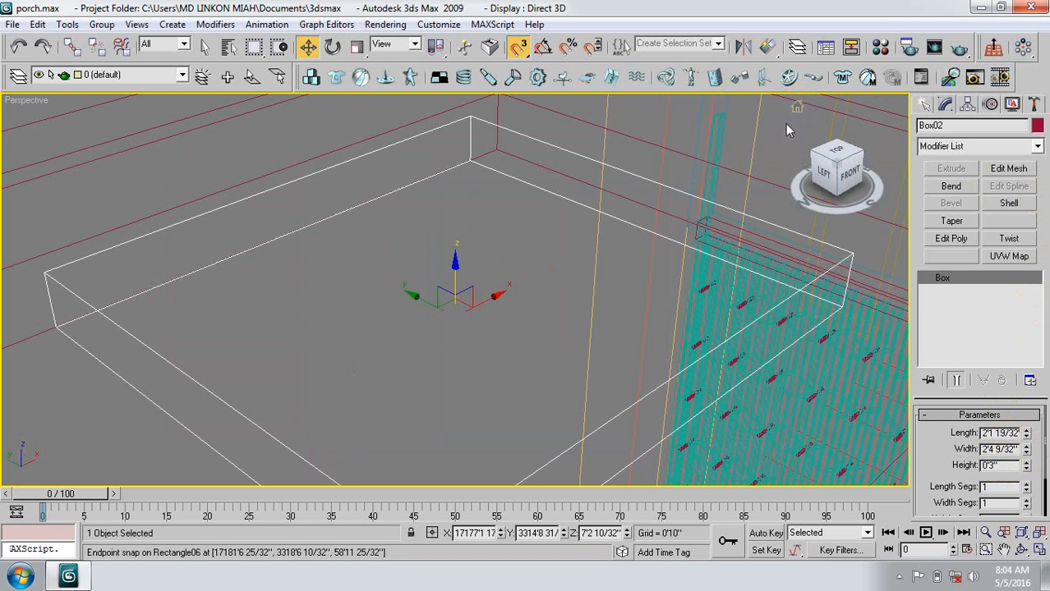
right_click(23, 100)
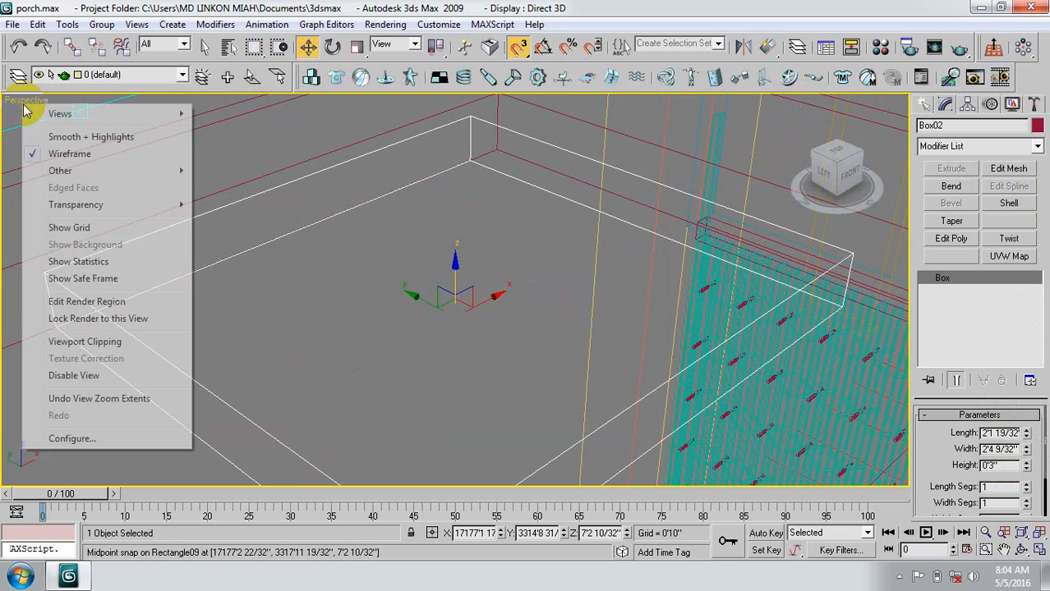
click(59, 136)
scroll(387, 305, down, 10)
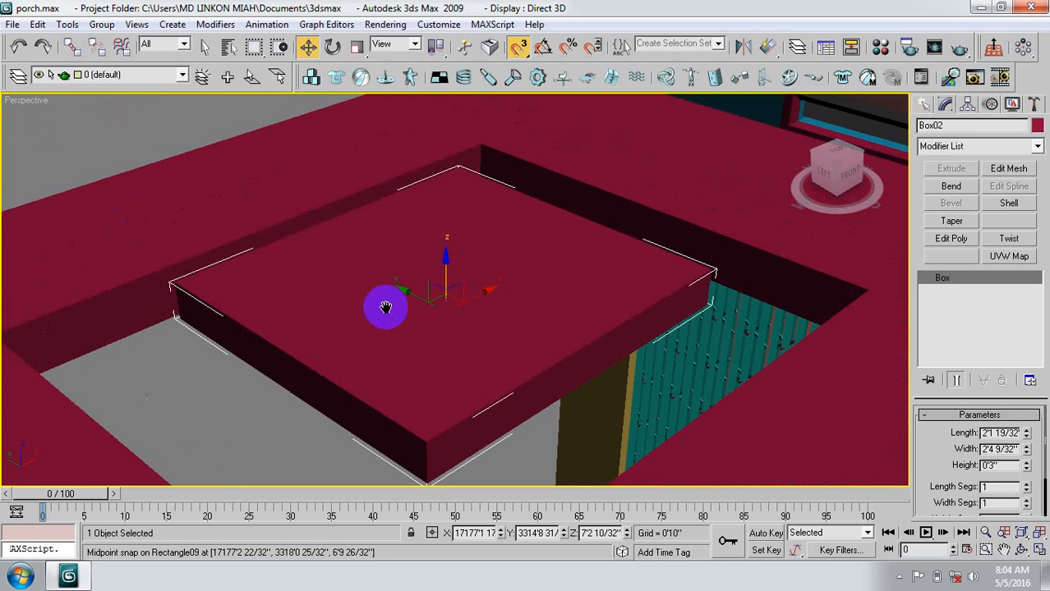
key(z)
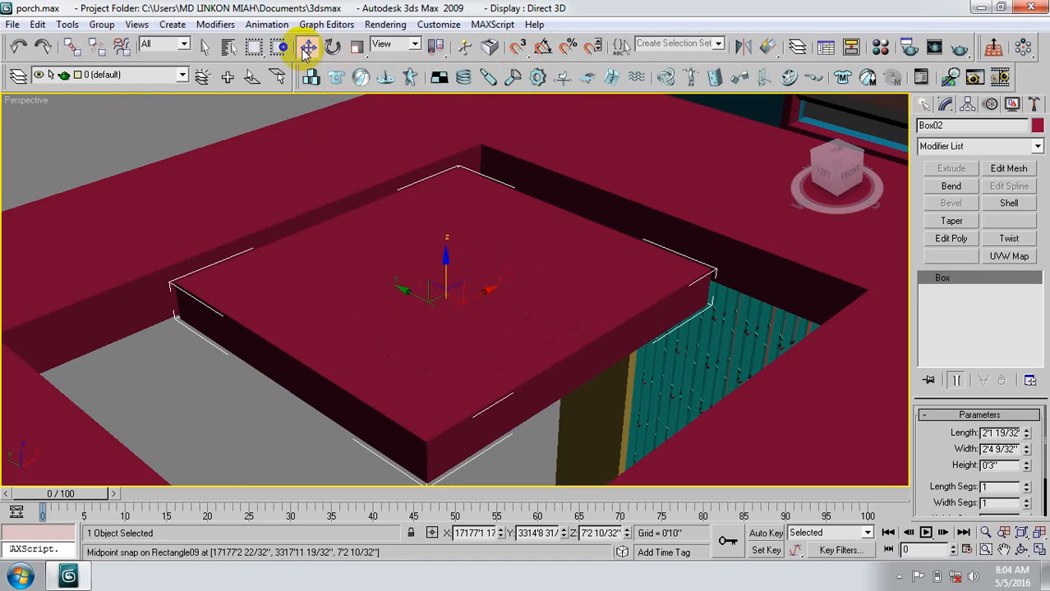
Raise the small roof box to an absolute Z position of 9'0", above the roof opening.
right_click(307, 48)
drag(621, 135, 557, 141)
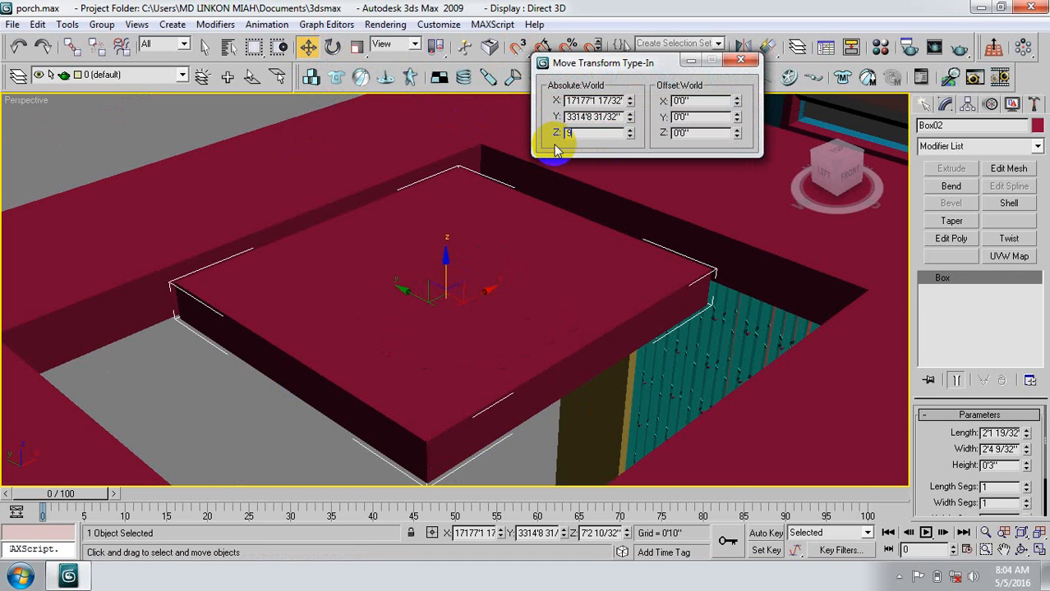
text(9)
key(Return)
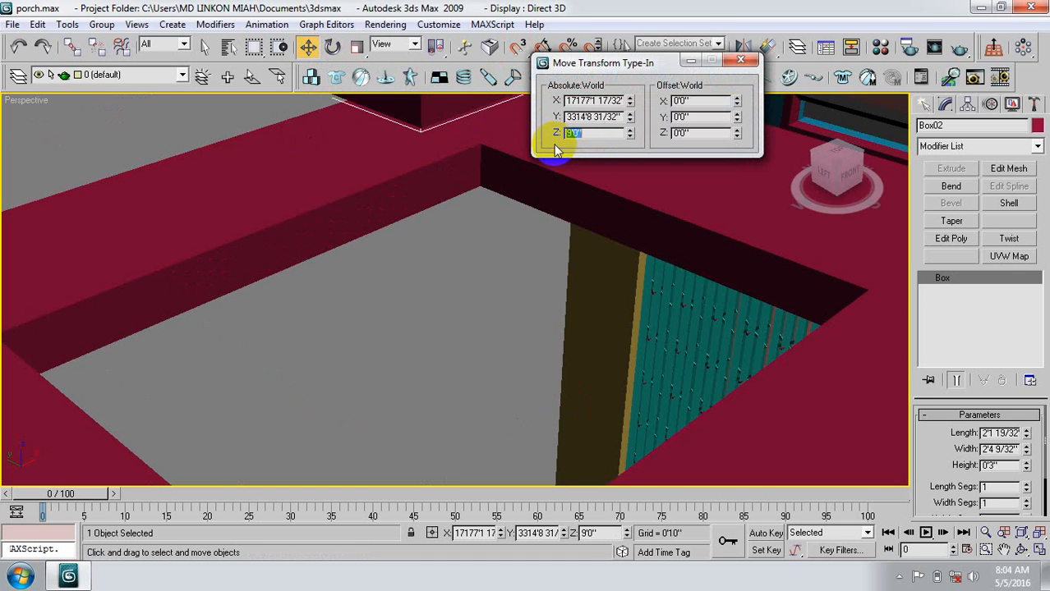
click(740, 60)
key(z)
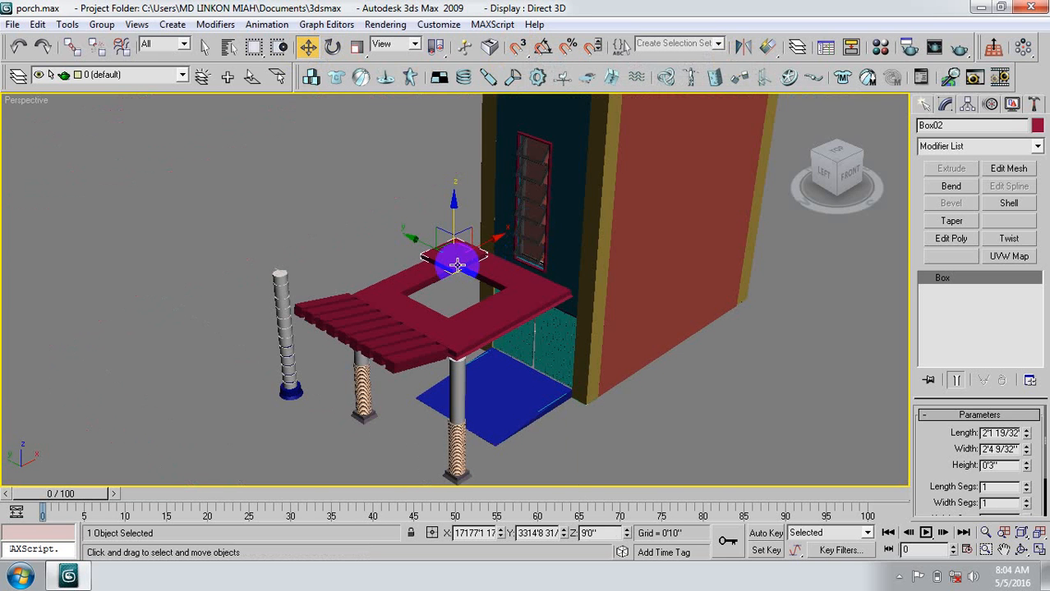
scroll(454, 268, up, 6)
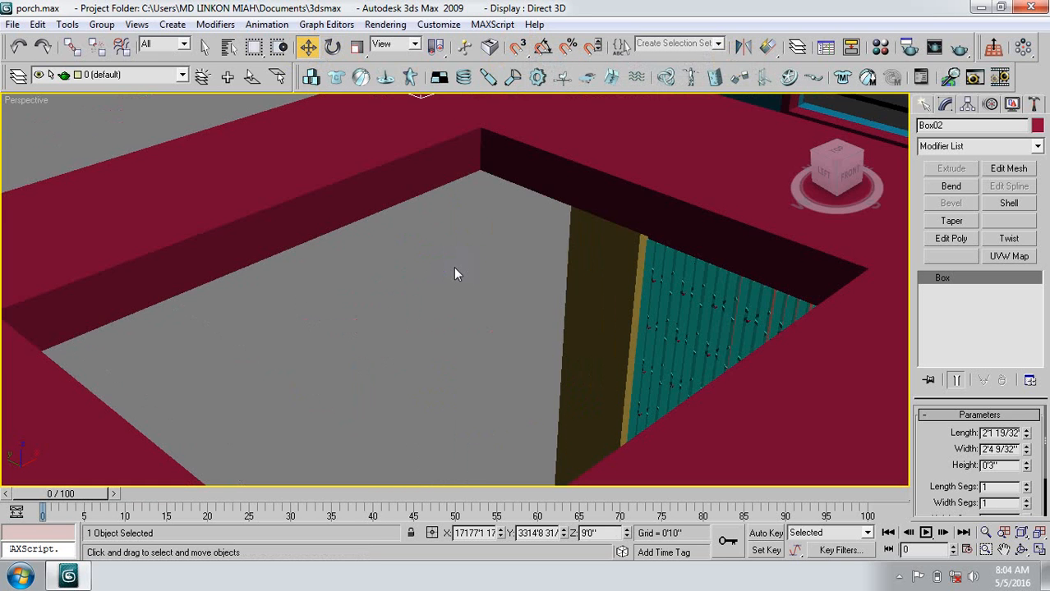
scroll(454, 268, up, 5)
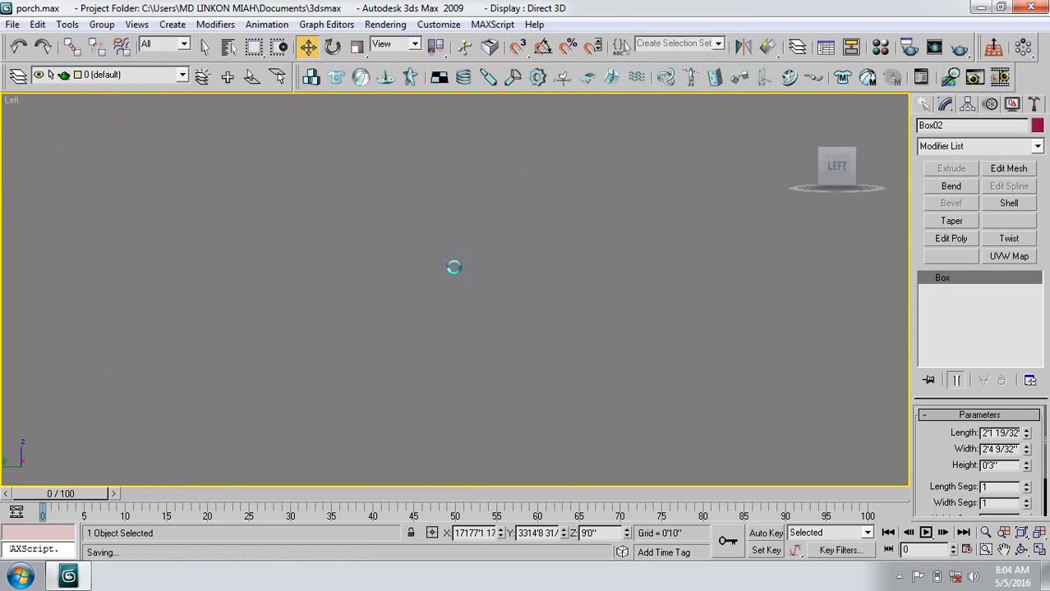
In the Left view, lower the small box vertically by about 0'5" to Z 8'6 26/32".
key(l)
scroll(454, 273, down, 8)
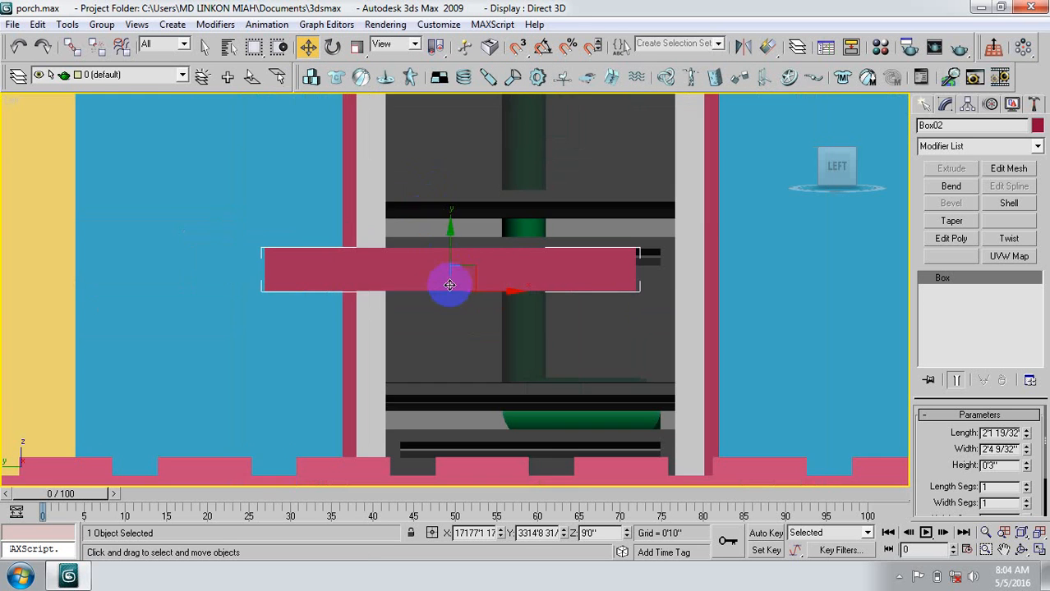
middle_drag(449, 285, 415, 218)
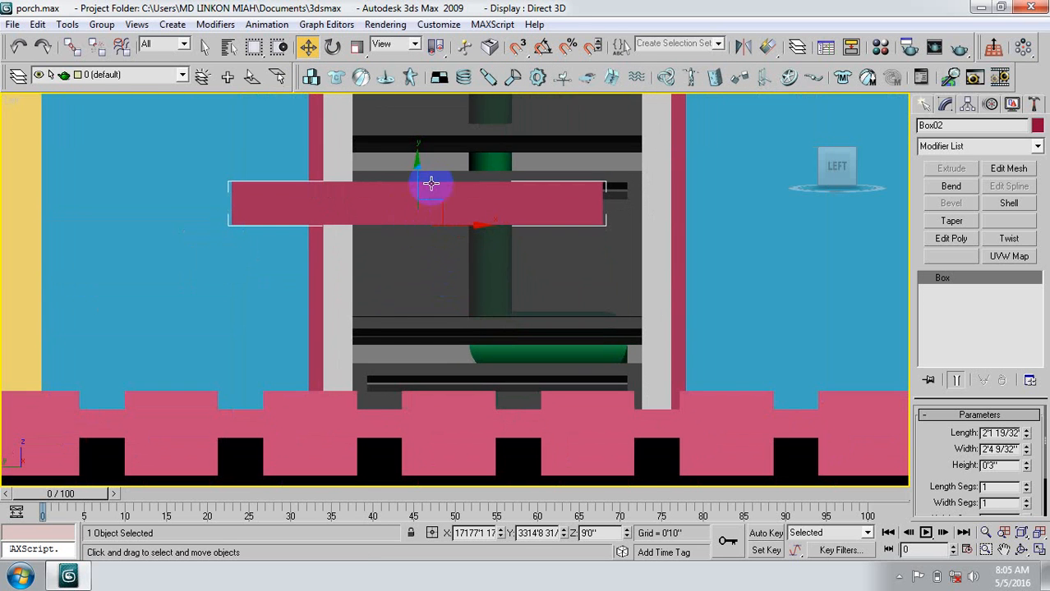
drag(412, 155, 415, 239)
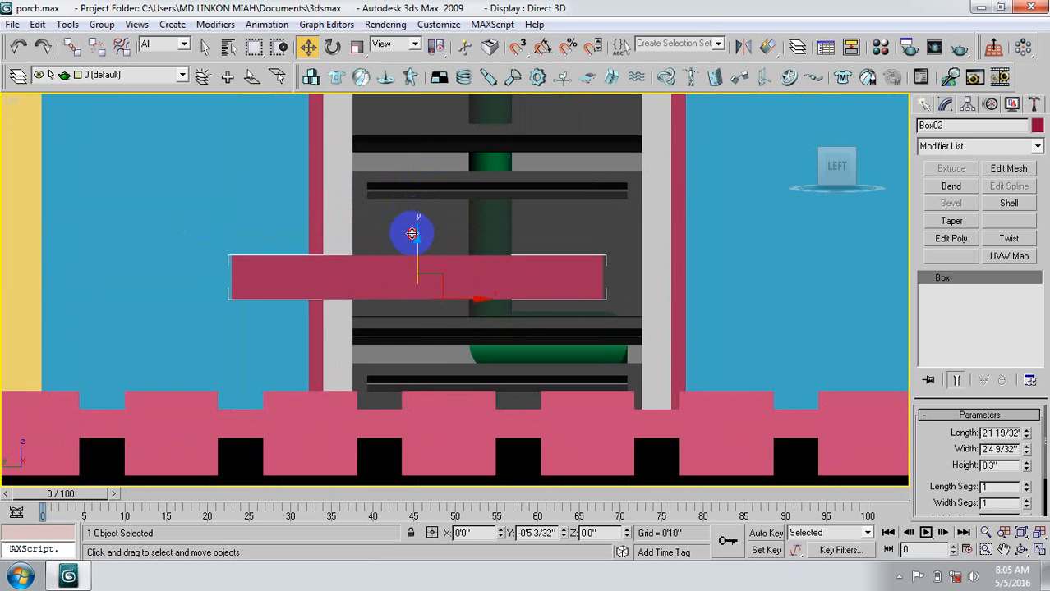
click(797, 110)
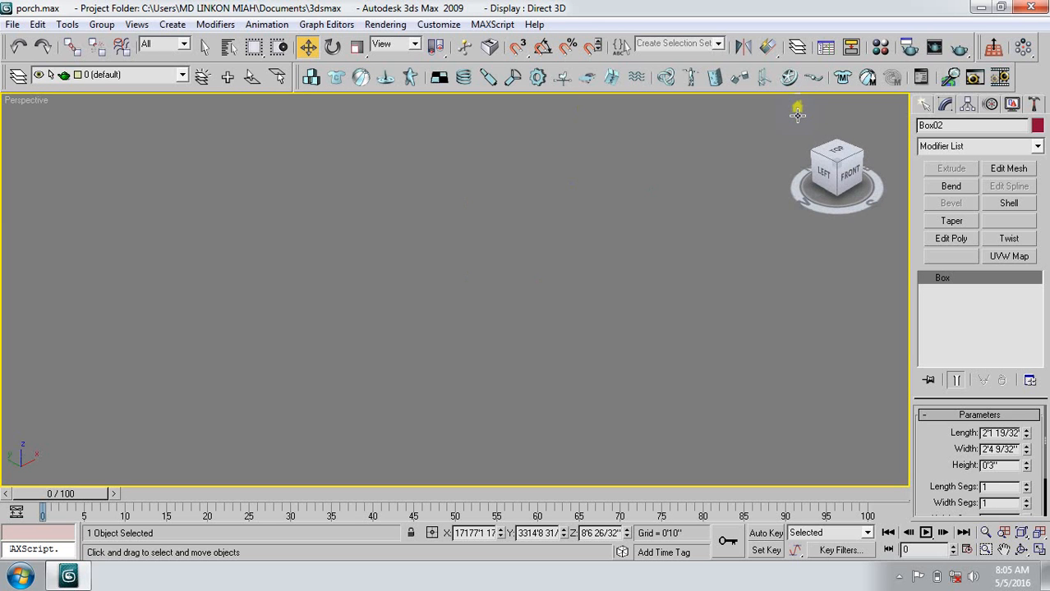
Examine the lowered box's position above the roof opening in the Perspective view, close up and with the whole porch in frame.
key(z)
middle_drag(489, 310, 487, 193)
scroll(482, 200, down, 5)
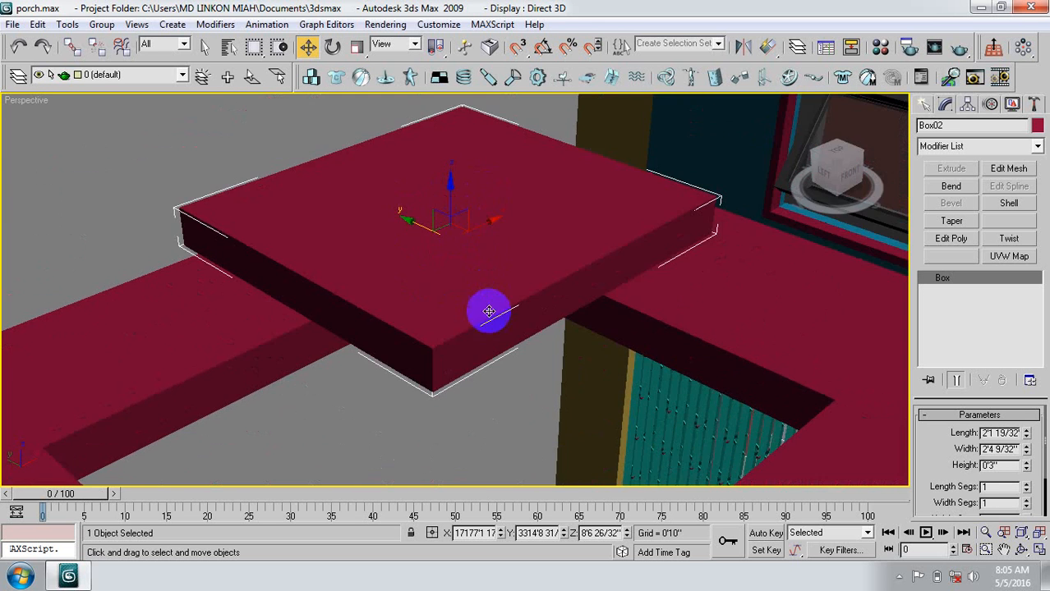
middle_drag(487, 326, 445, 215)
scroll(422, 253, up, 5)
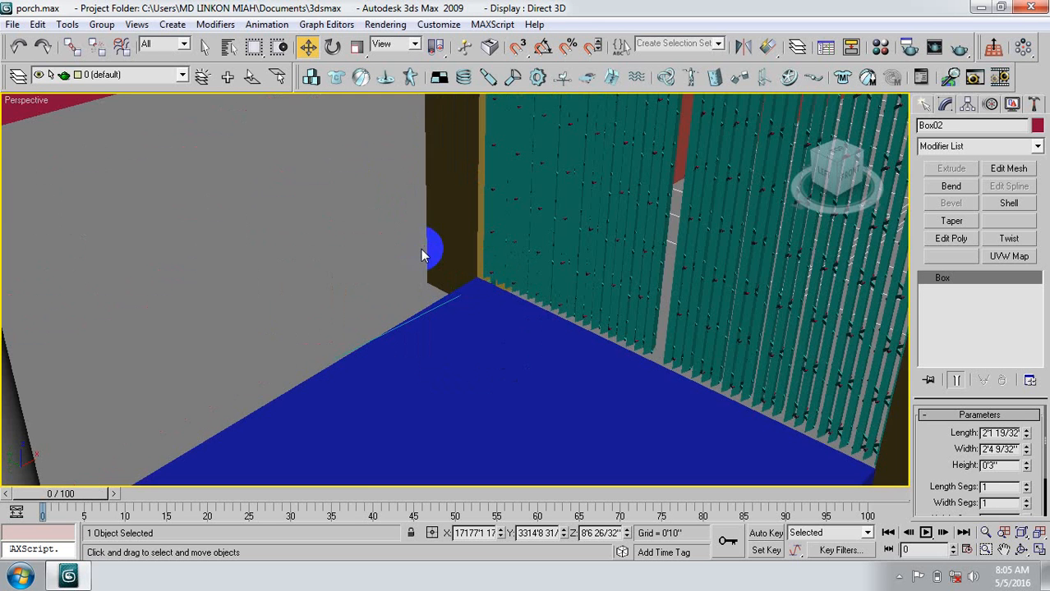
scroll(422, 257, down, 5)
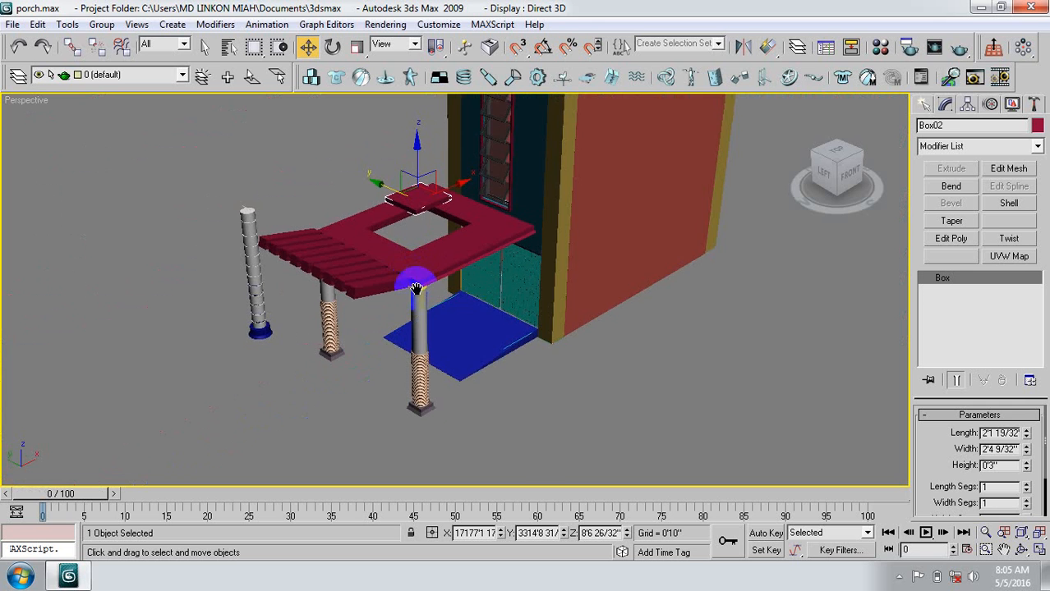
scroll(415, 291, up, 5)
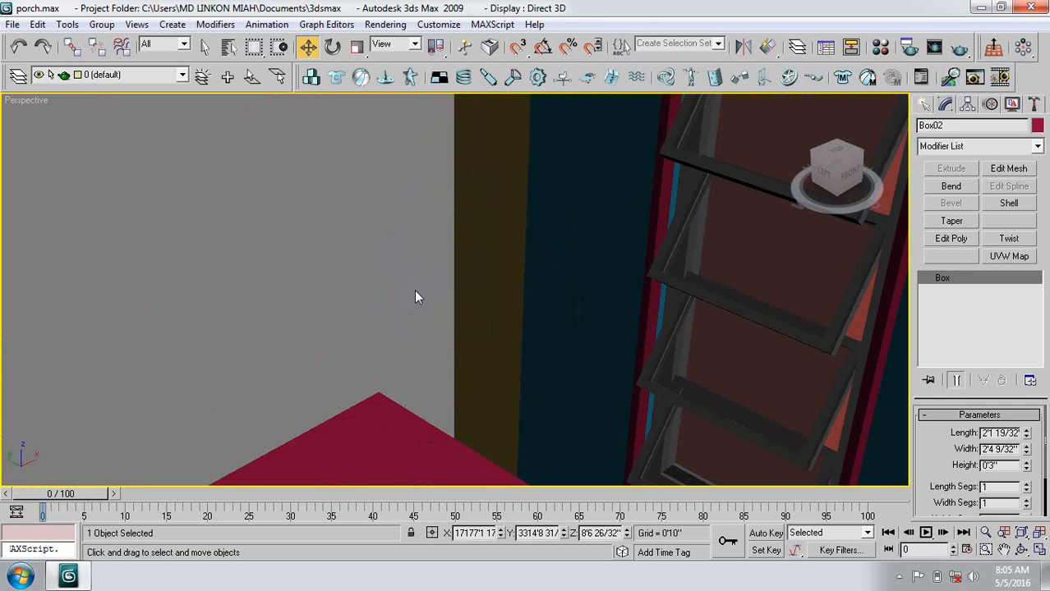
key(z)
alt+middle_drag(412, 295, 369, 280)
scroll(374, 282, up, 4)
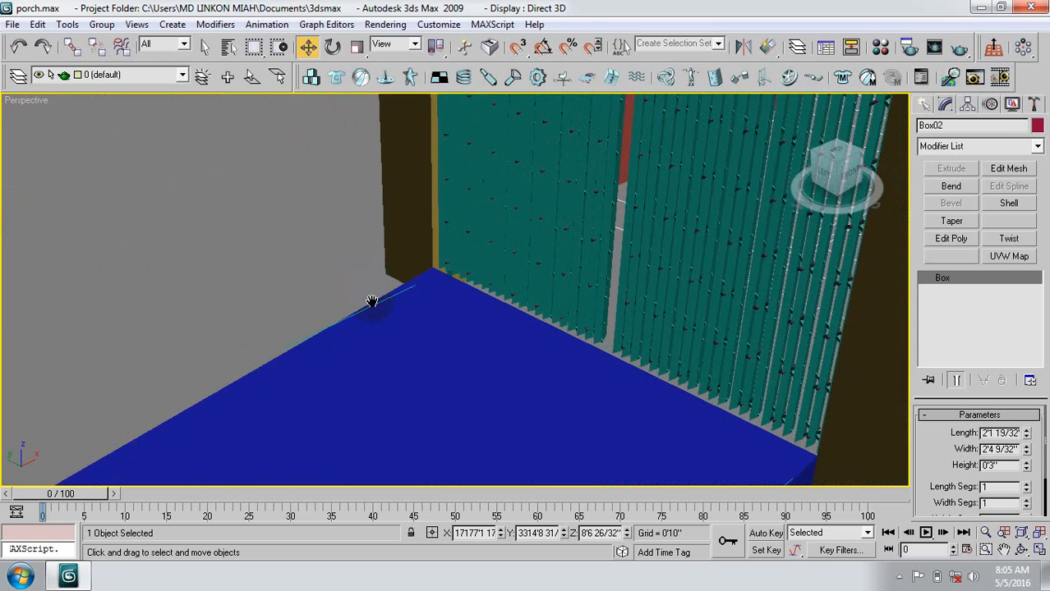
scroll(371, 302, down, 8)
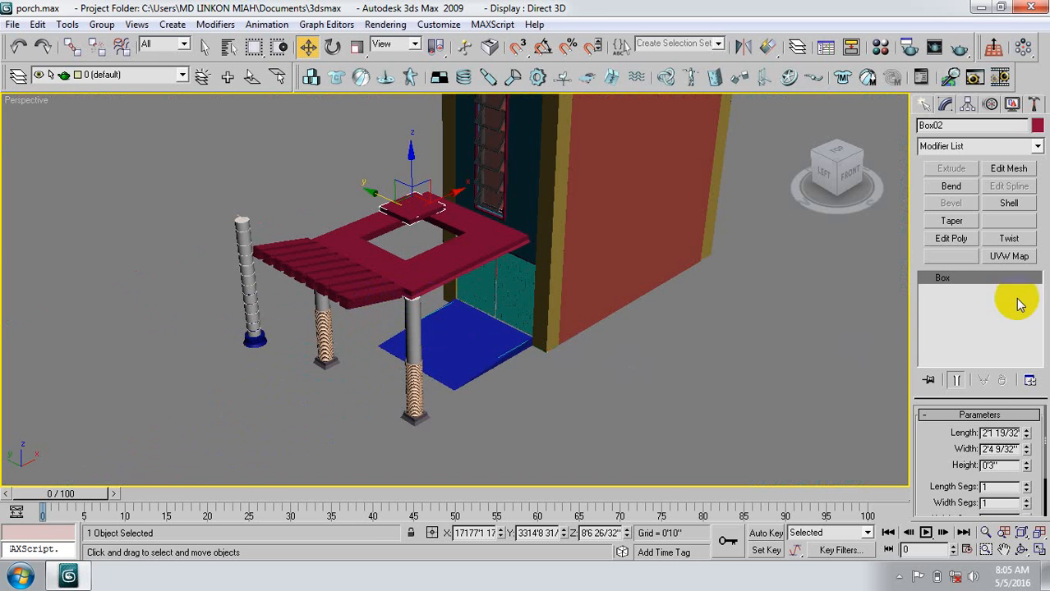
Activate the Line spline tool with 3D snapping turned on.
click(924, 104)
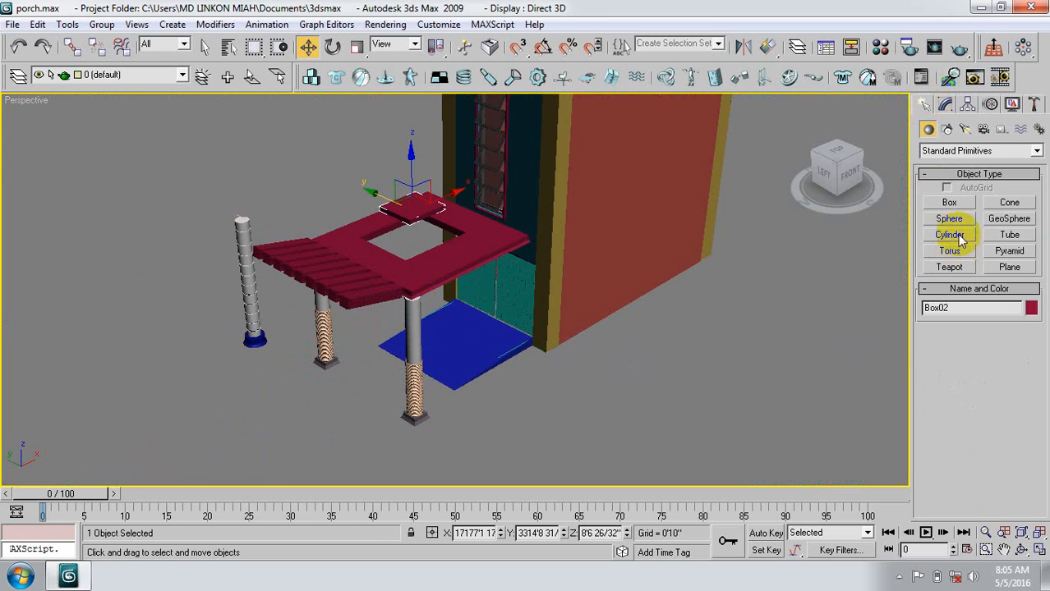
click(947, 130)
click(950, 215)
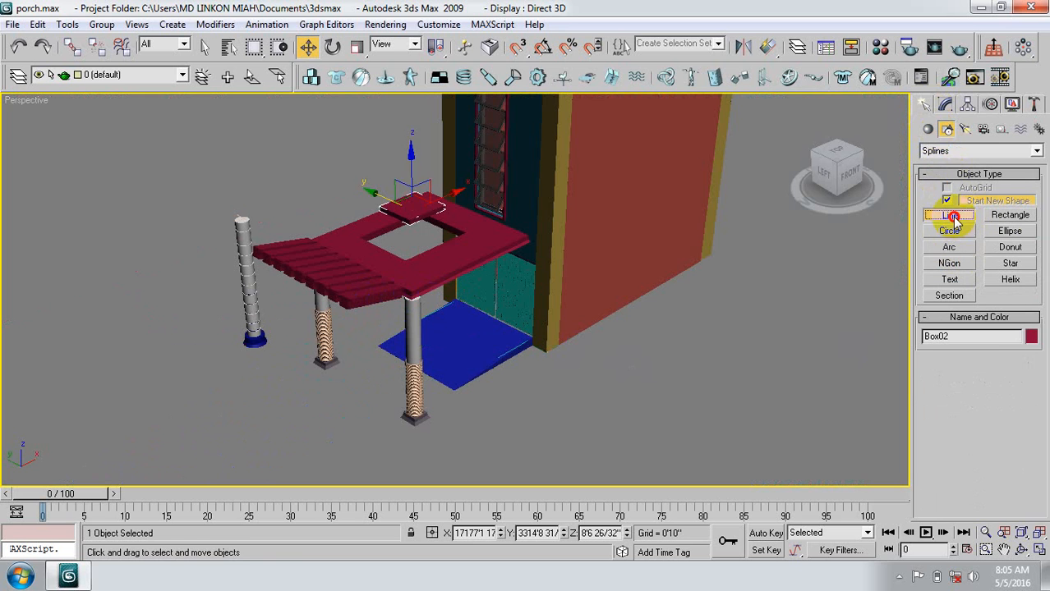
click(518, 51)
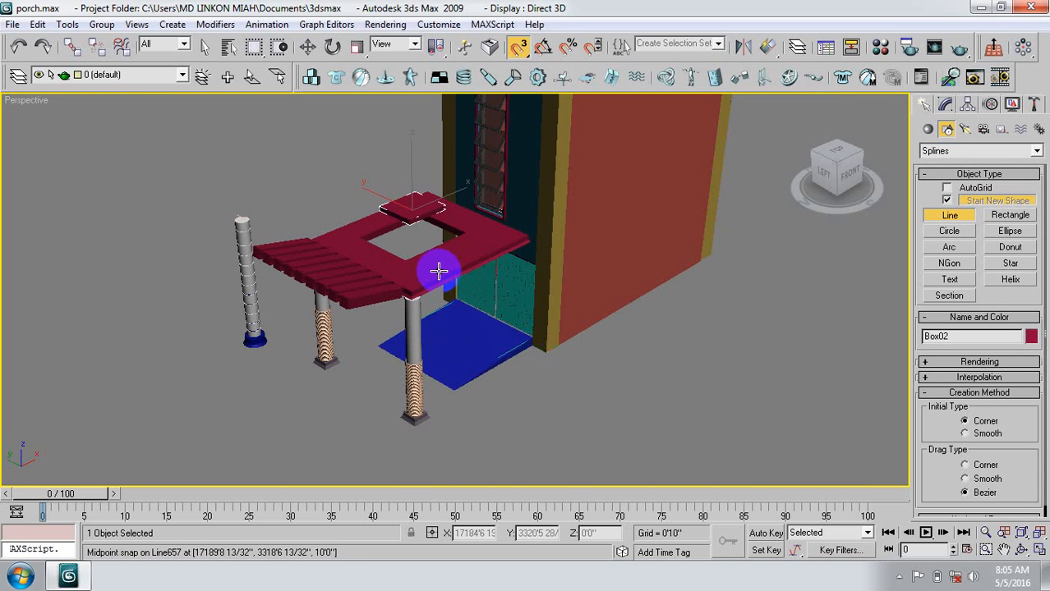
Inspect the corners of the roof opening and the raised box to find snap points for the spline.
middle_drag(409, 319, 382, 368)
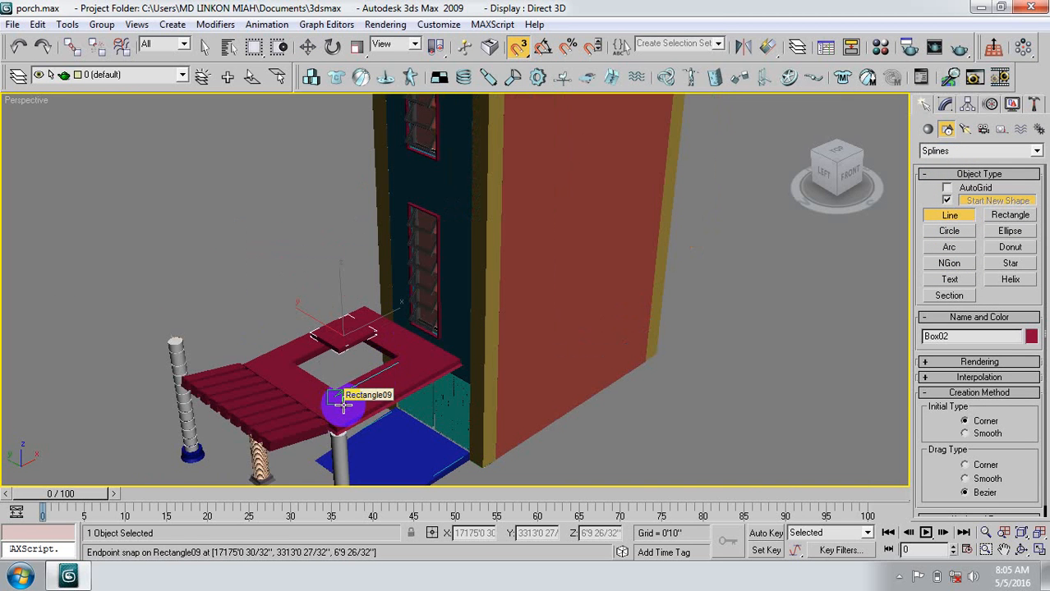
middle_drag(336, 412, 420, 320)
scroll(346, 369, up, 5)
scroll(355, 345, down, 5)
scroll(366, 315, up, 4)
scroll(417, 319, up, 2)
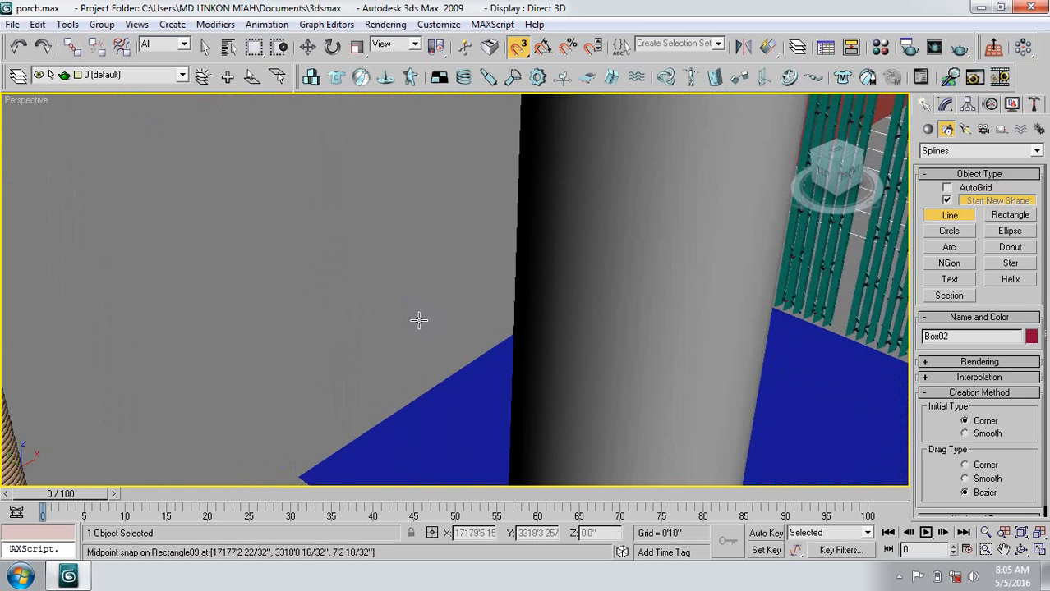
scroll(418, 320, down, 4)
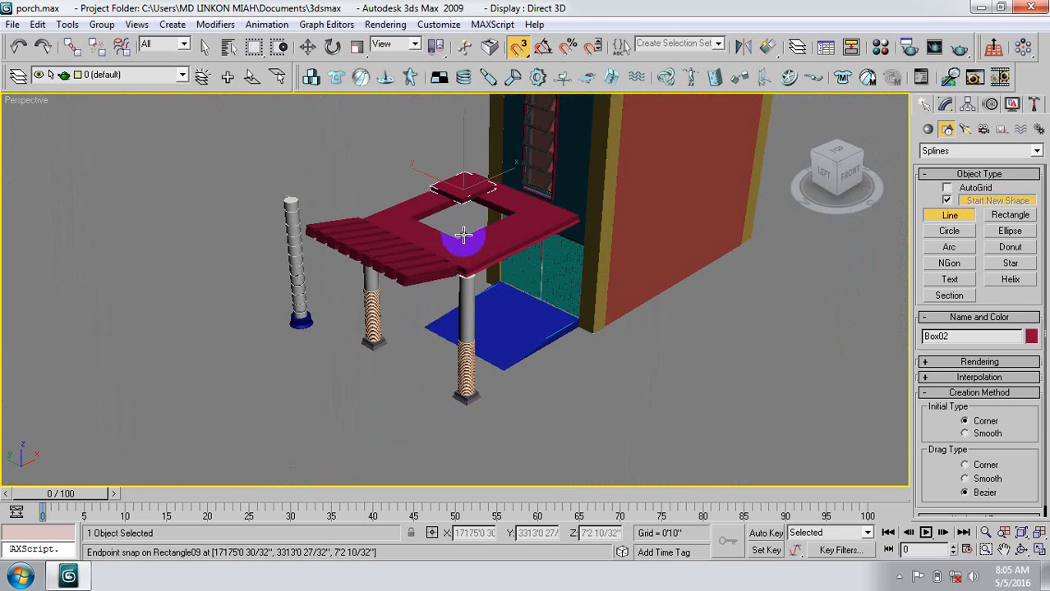
middle_drag(455, 246, 442, 271)
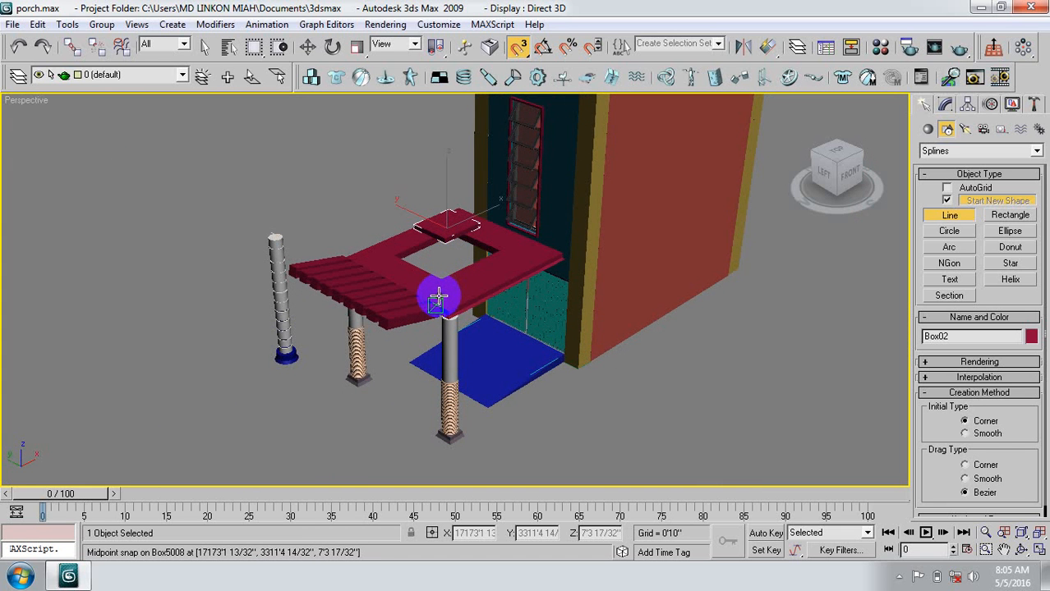
scroll(437, 302, up, 5)
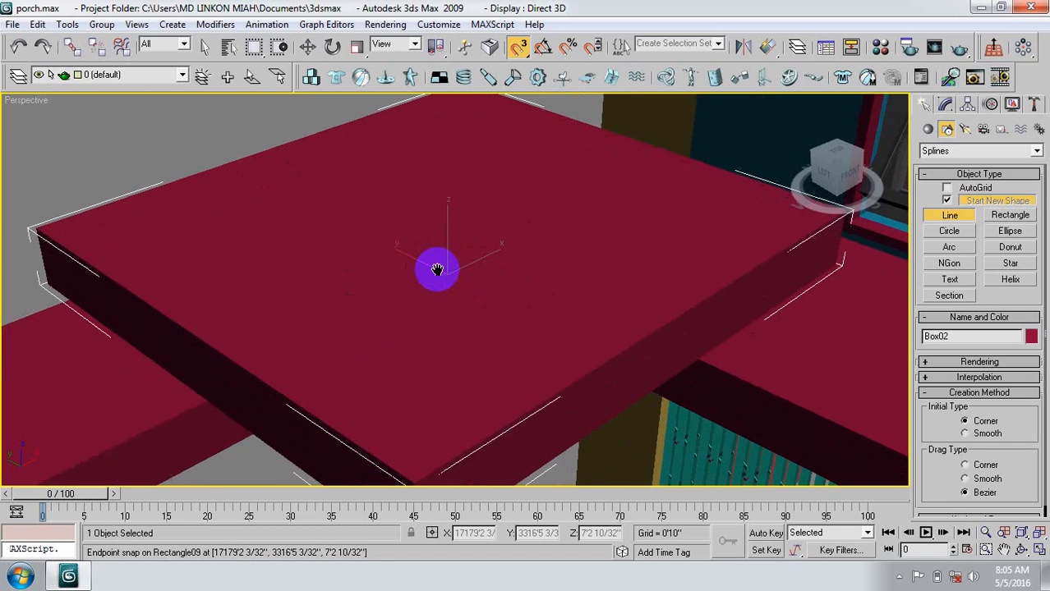
scroll(435, 271, down, 2)
scroll(434, 311, up, 6)
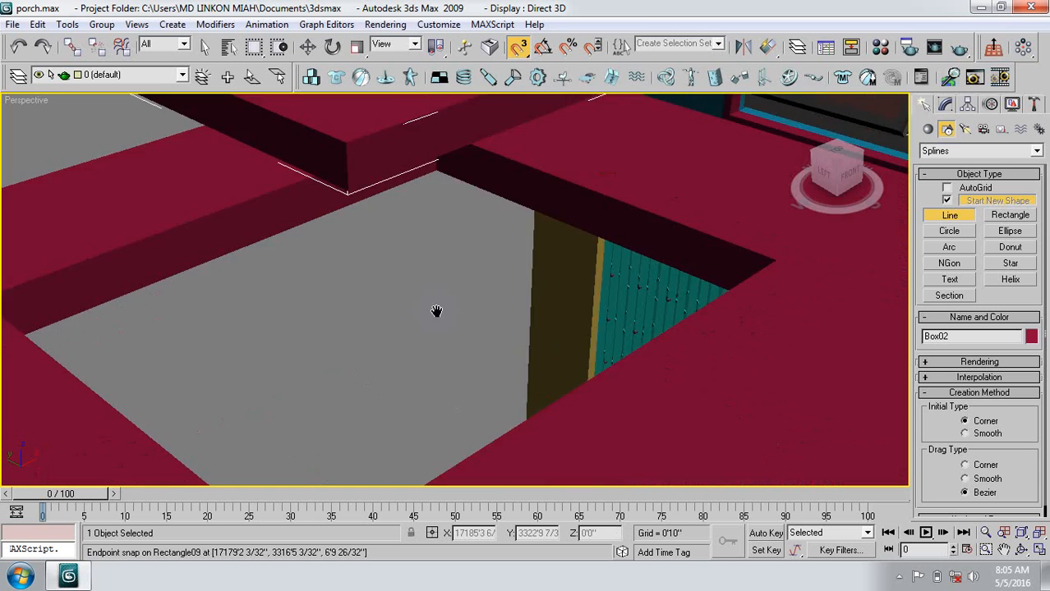
middle_drag(433, 311, 436, 310)
scroll(435, 311, down, 8)
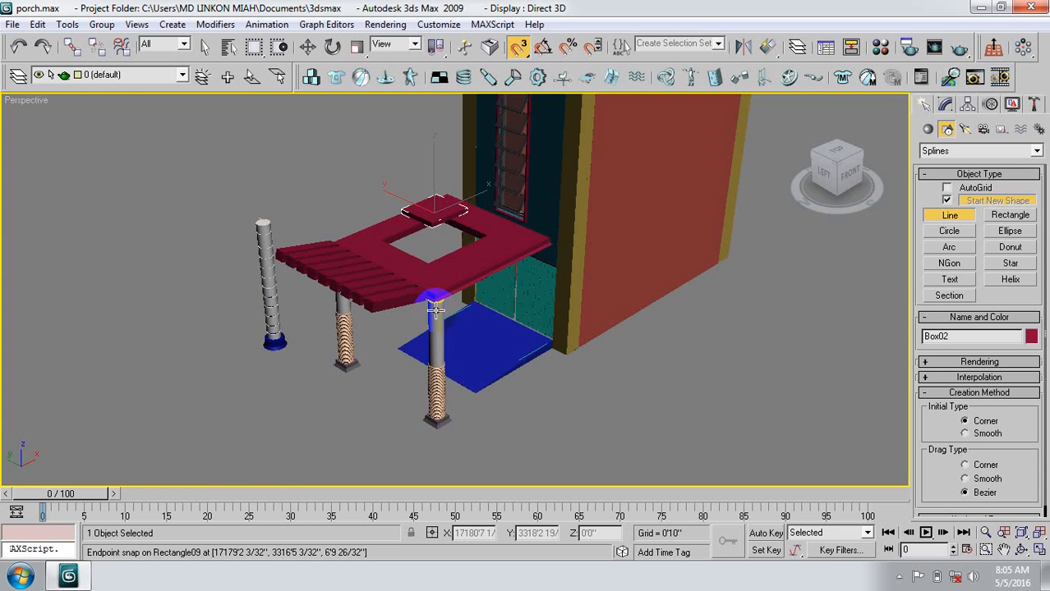
Draw a closed snapped spline from the roof opening's near corner up to the raised box and back along the opening's edge.
click(429, 257)
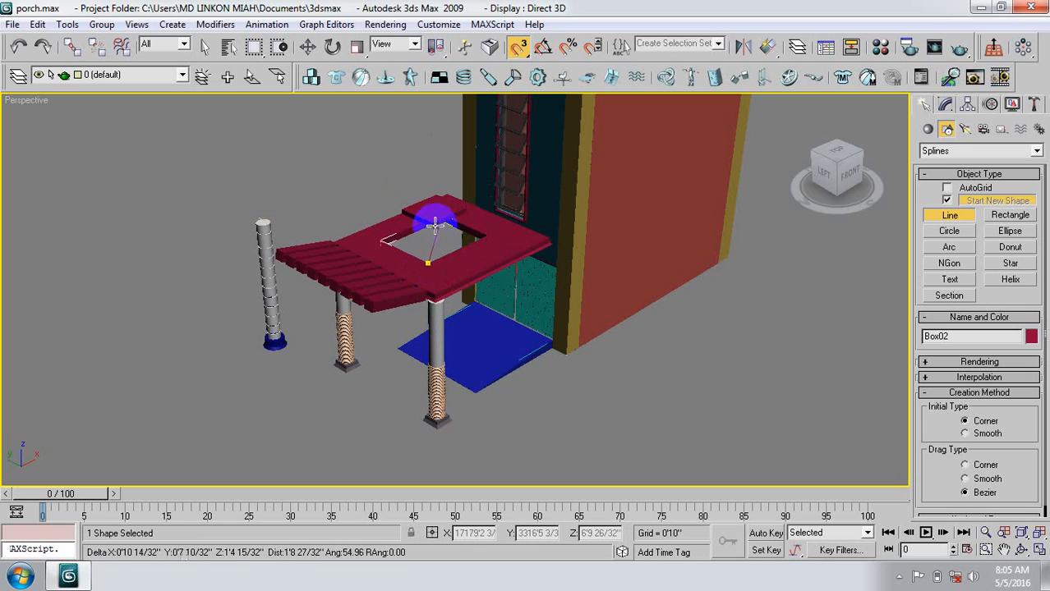
click(430, 223)
right_click(430, 223)
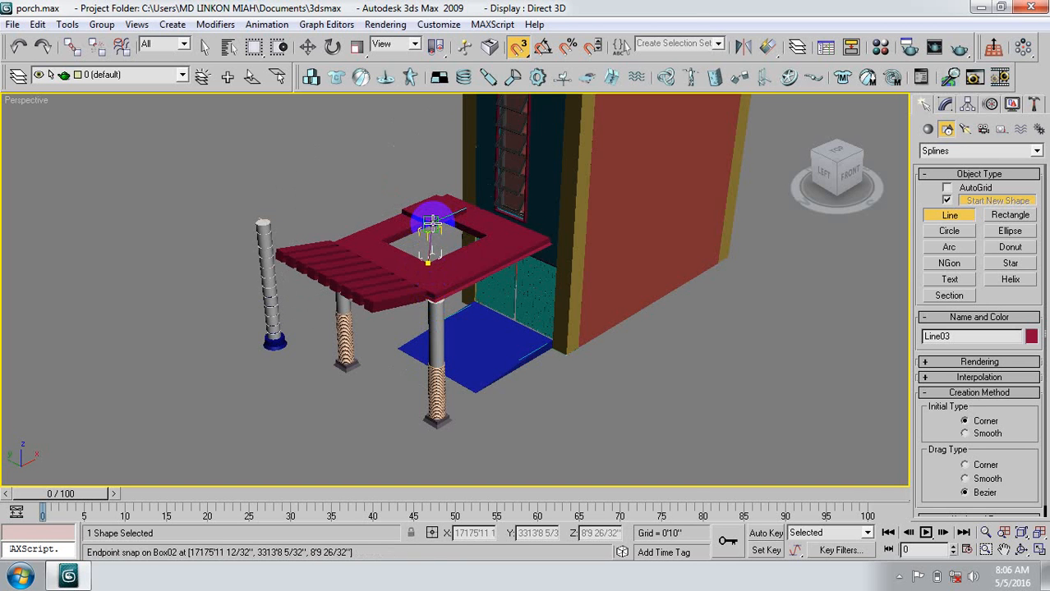
click(432, 223)
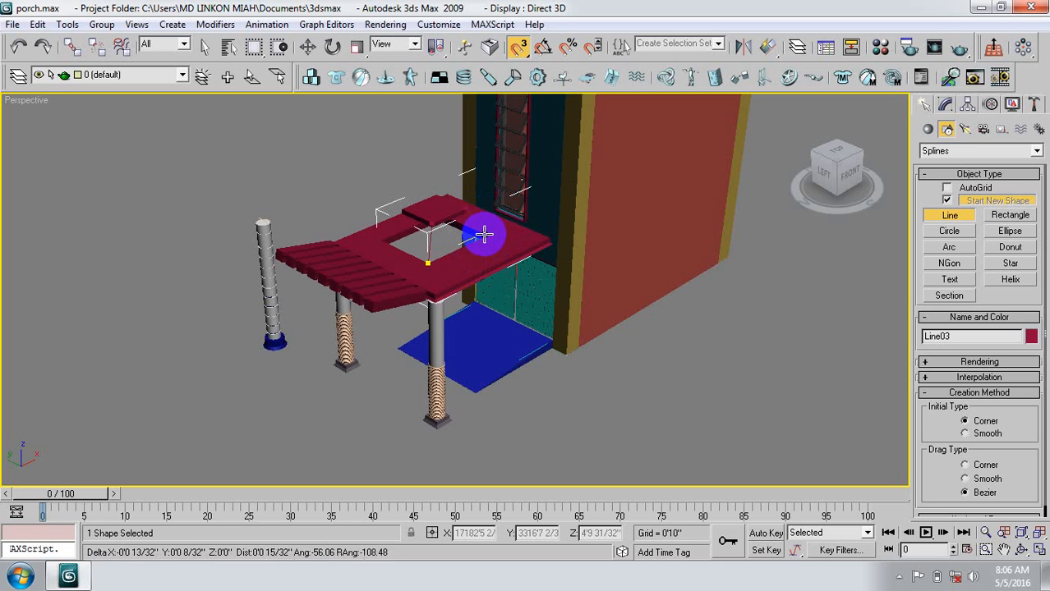
click(484, 235)
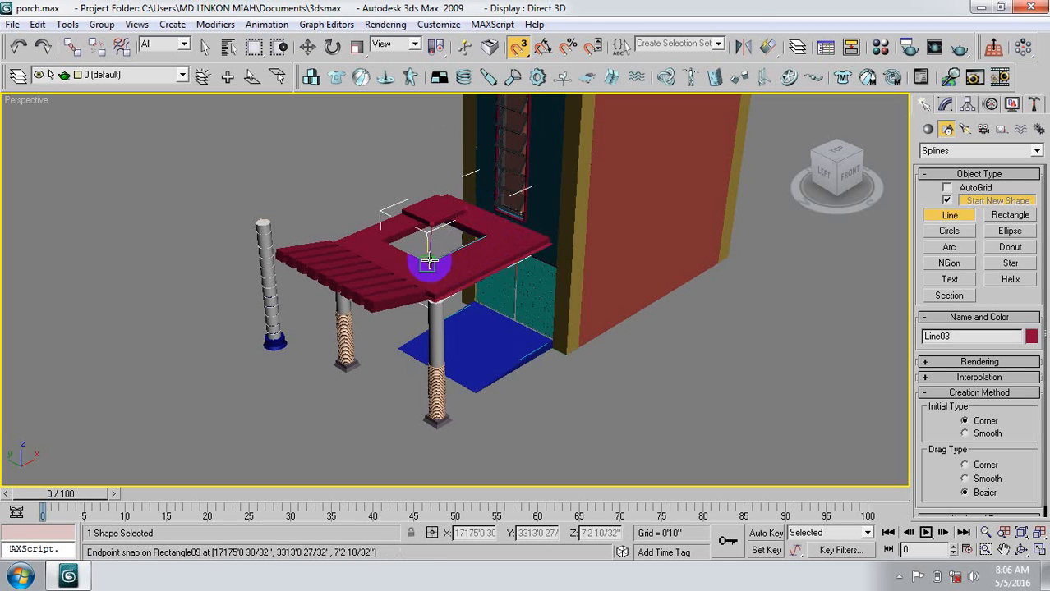
click(428, 261)
click(501, 333)
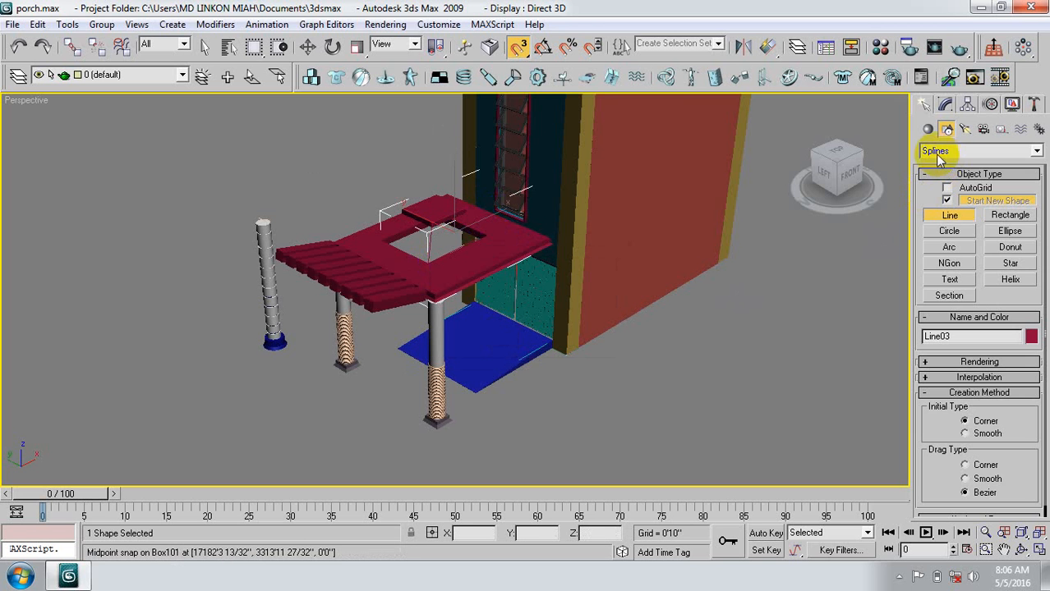
Extrude the closed spline between the opening and the raised box by 0'3".
click(946, 105)
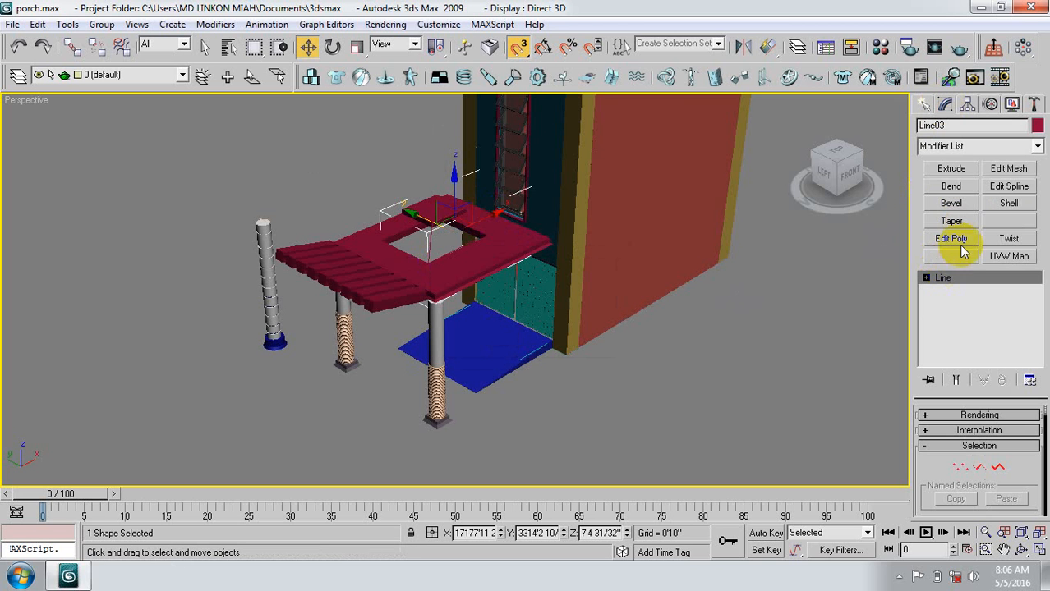
click(953, 168)
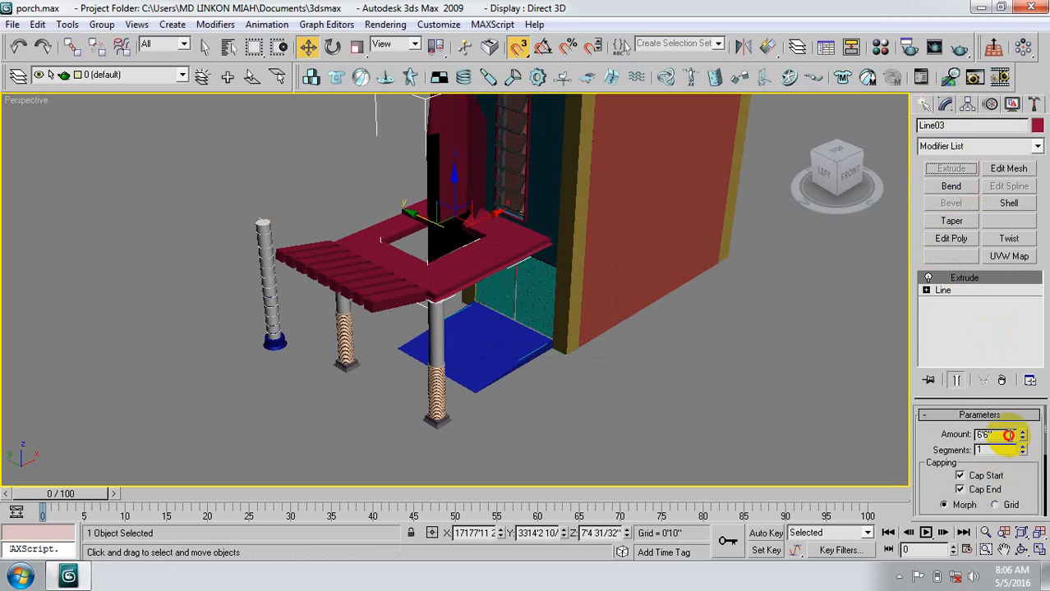
drag(1008, 436, 951, 436)
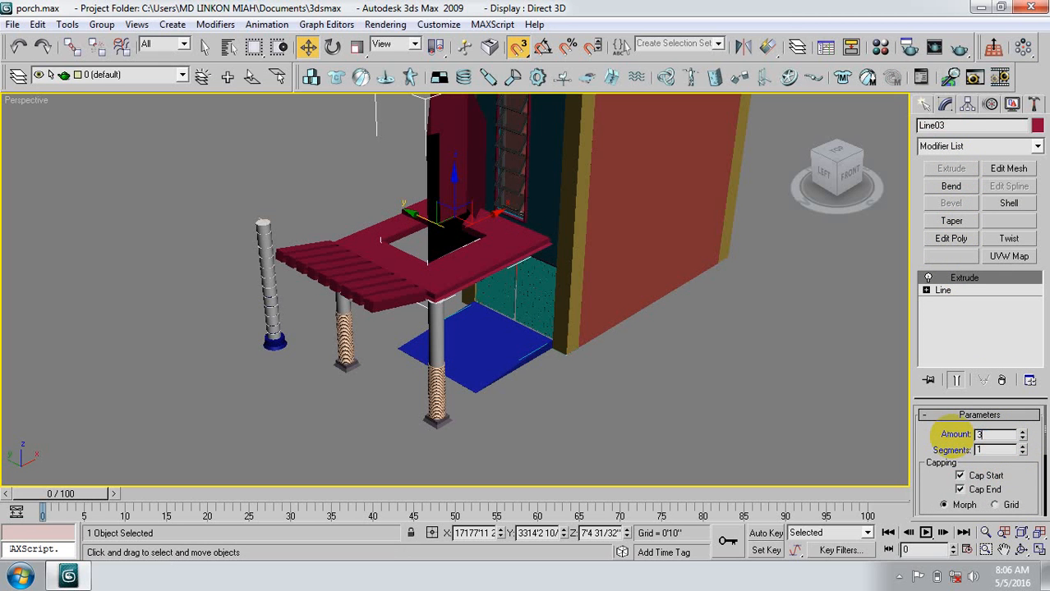
key(Return)
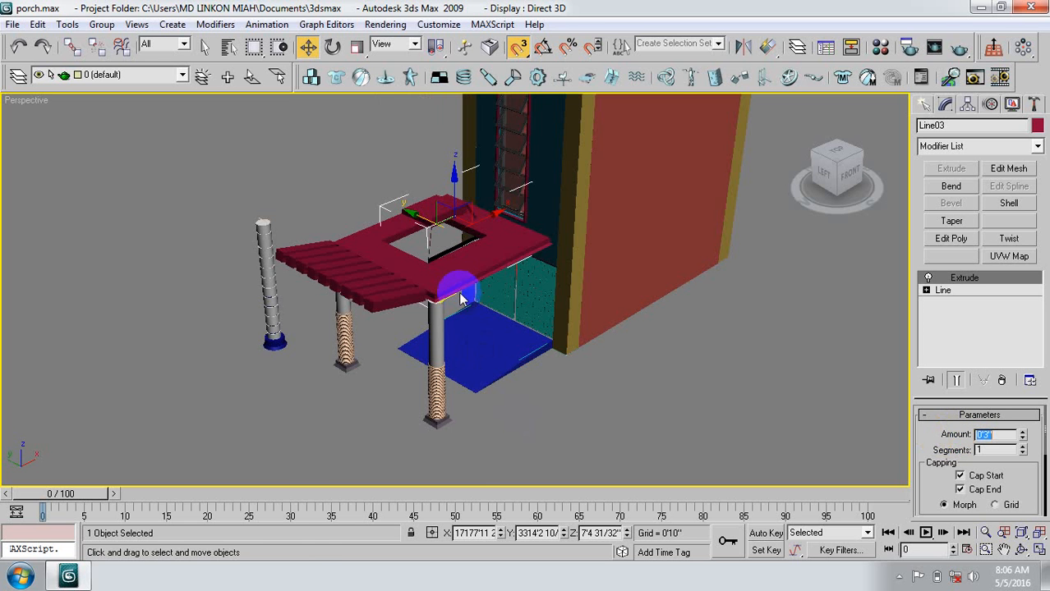
middle_drag(445, 282, 429, 342)
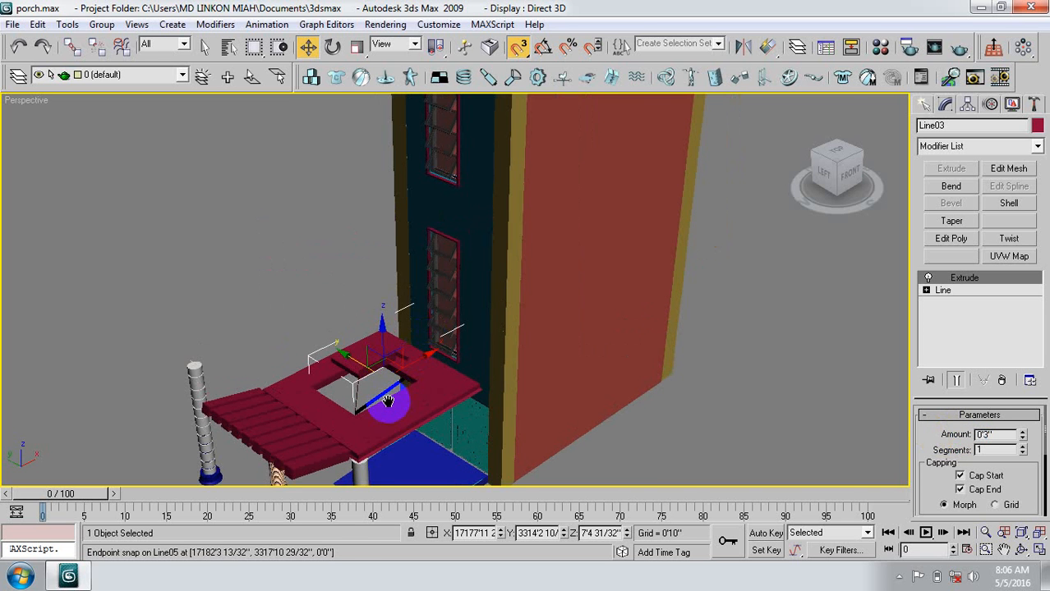
Set the extrusion amount of the side panel between the roof opening and raised box to 0'6".
scroll(386, 400, up, 5)
middle_drag(388, 395, 355, 341)
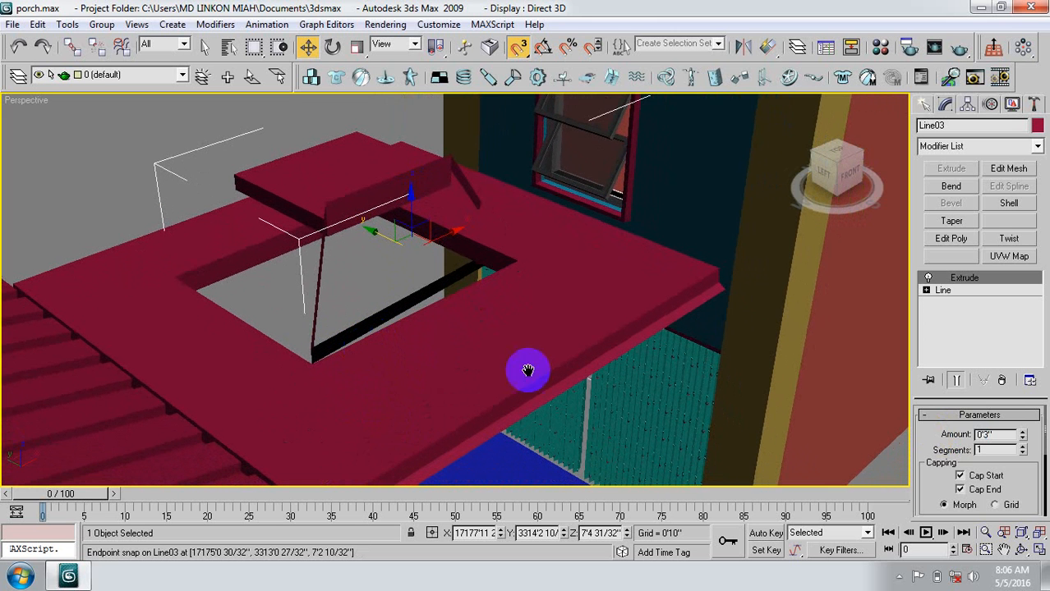
click(1000, 435)
drag(1000, 435, 953, 443)
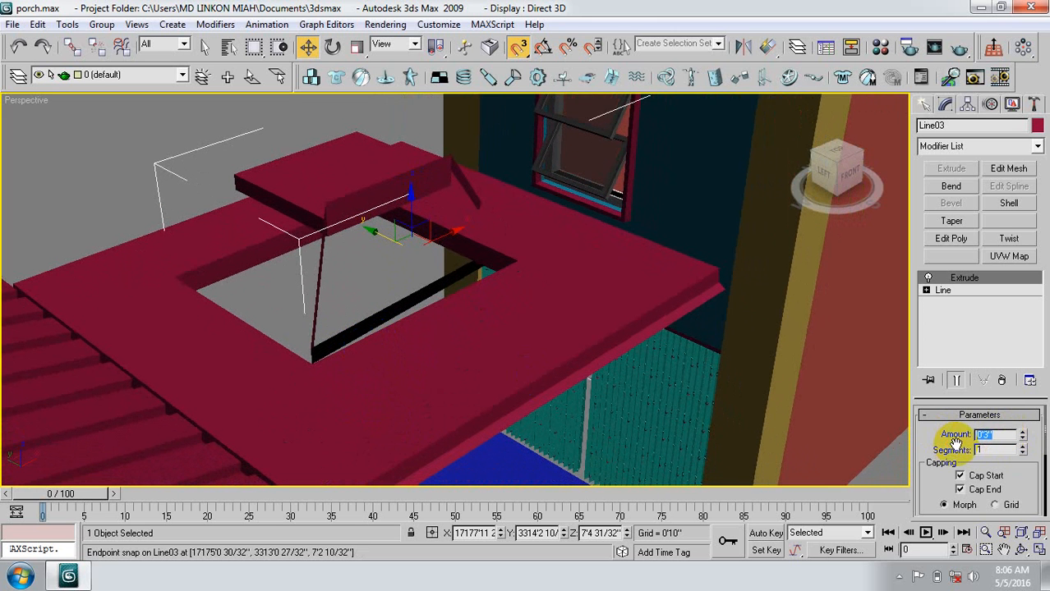
text(6)
key(Return)
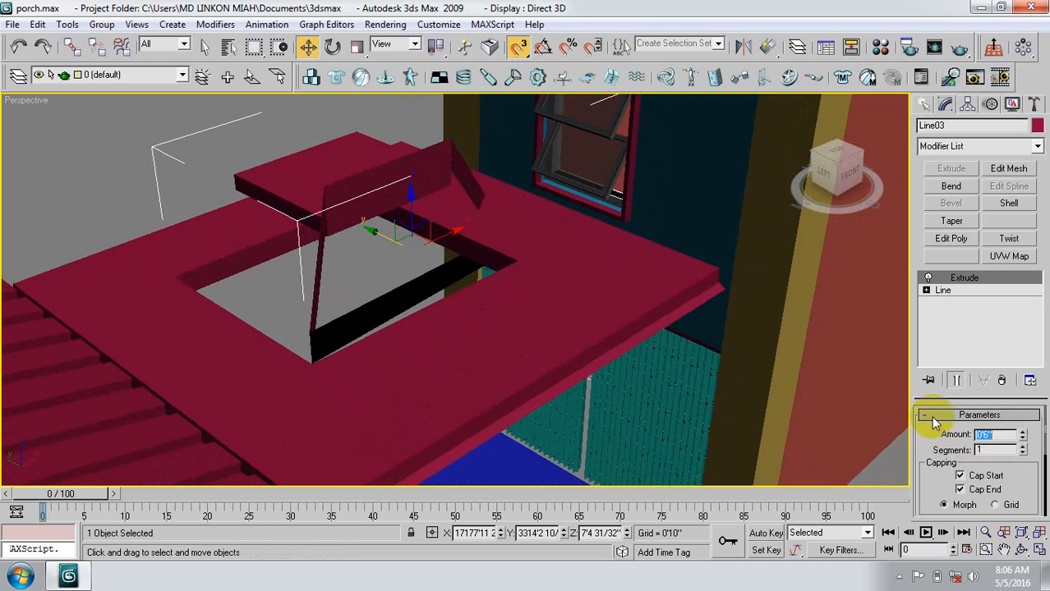
key(BackSpace)
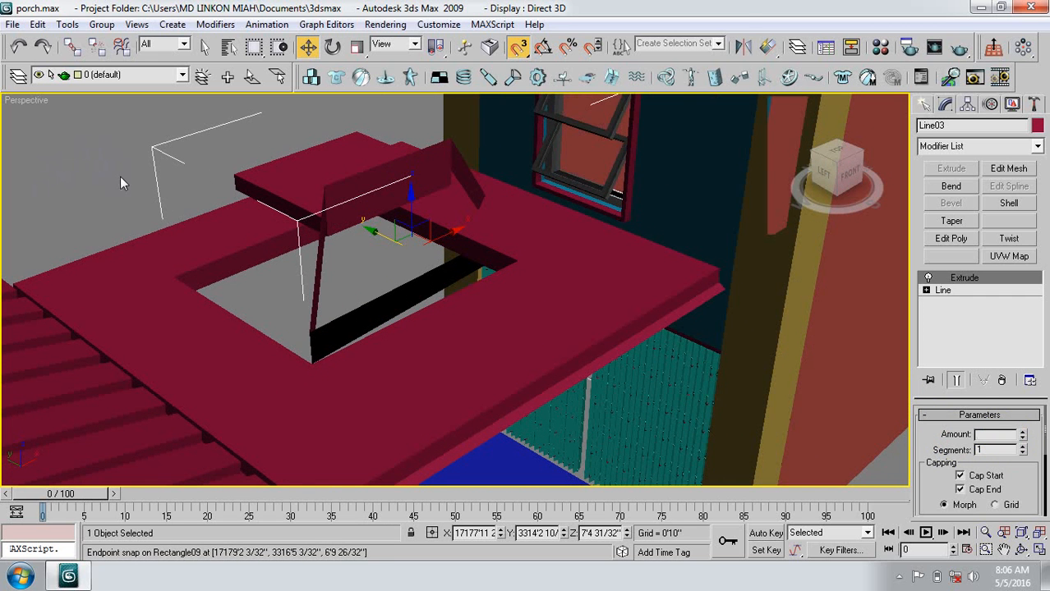
Undo the side panel's extrusion and its closed spline, leaving nothing selected.
click(20, 50)
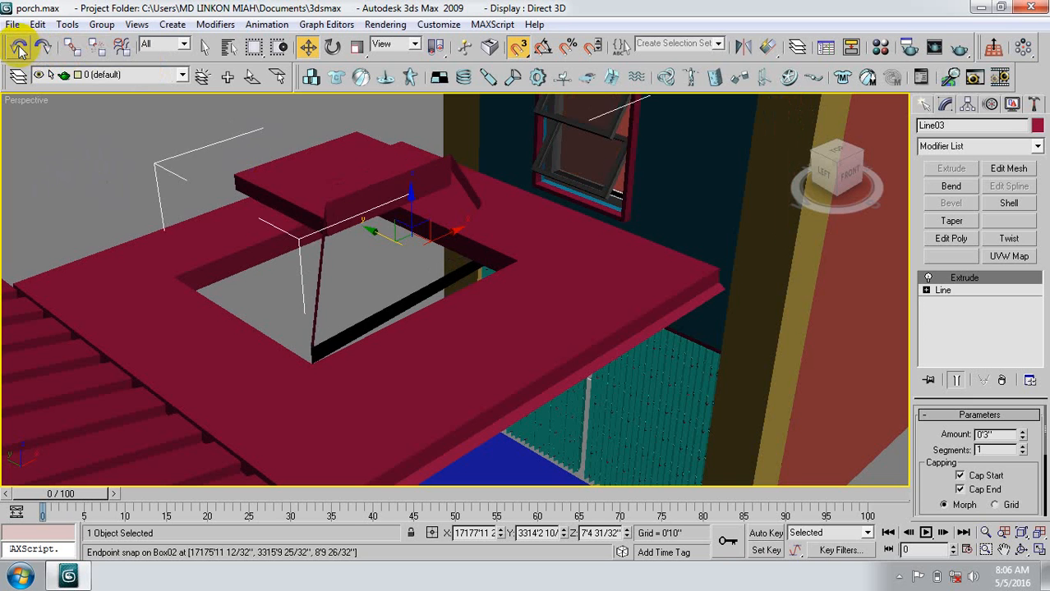
click(19, 49)
click(20, 50)
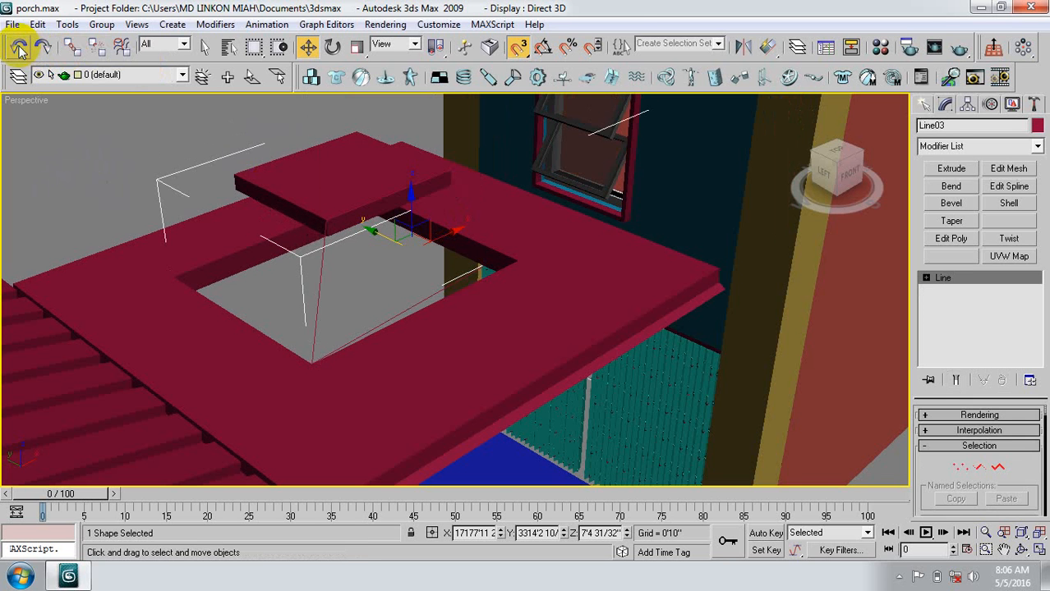
click(20, 50)
click(20, 49)
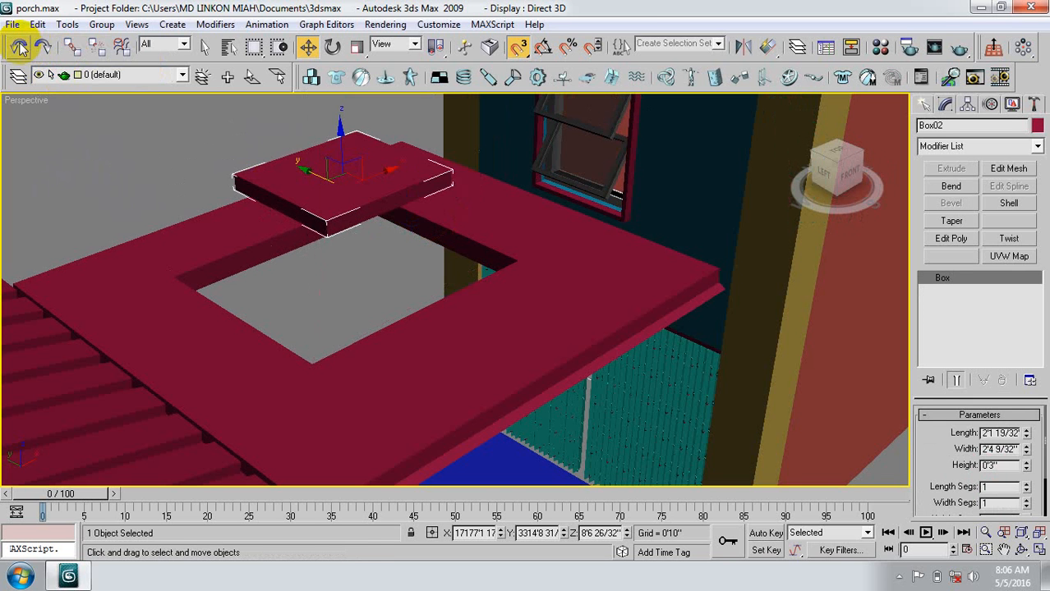
click(105, 197)
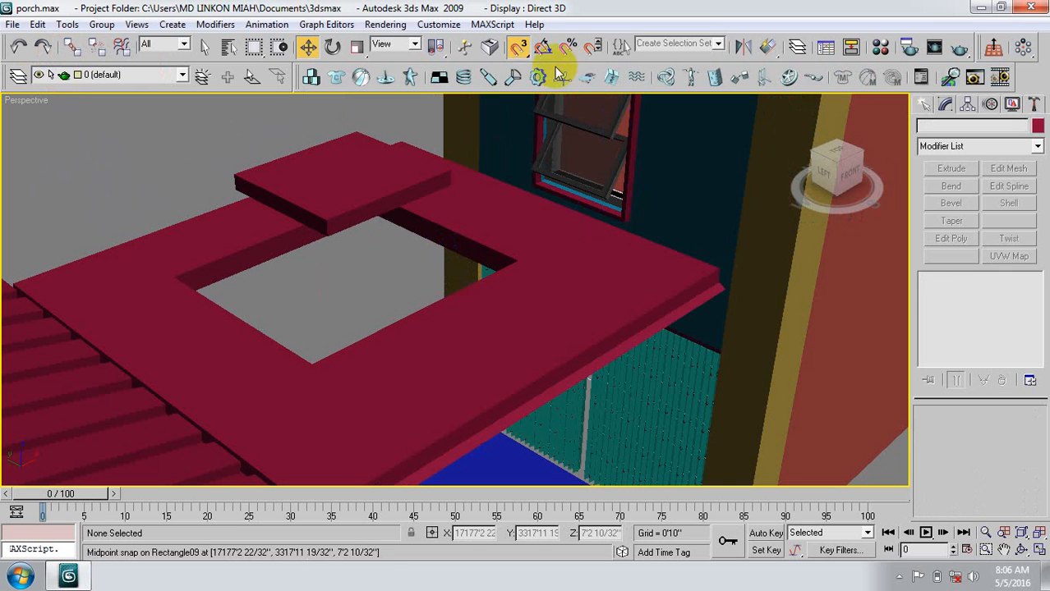
Draw a closed snapped Line spline from the opening's near corner over the raised box's top edge corners to the opening's adjacent corner.
click(924, 105)
click(946, 129)
click(950, 216)
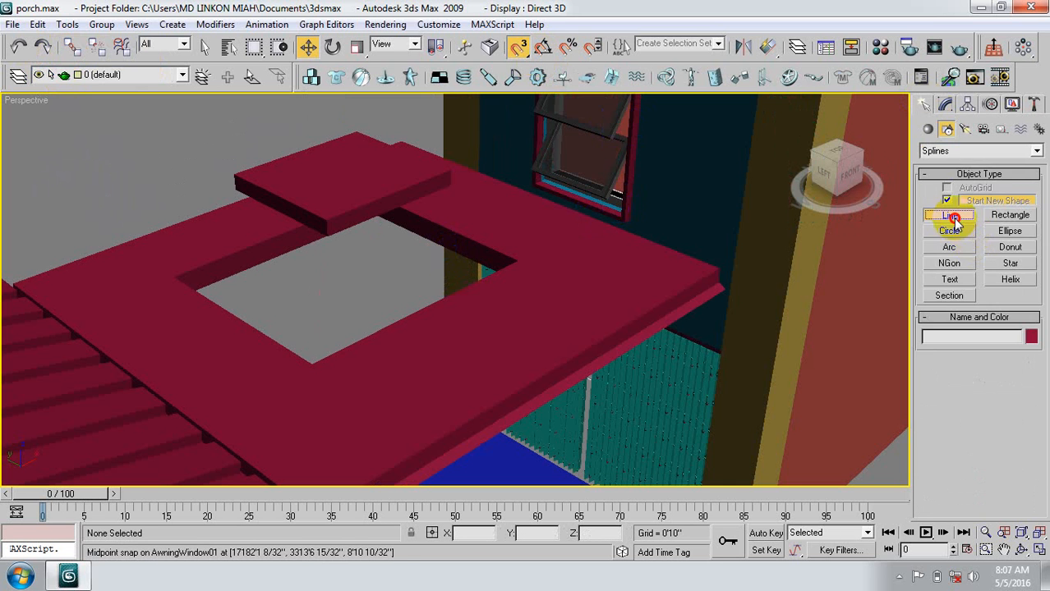
click(312, 364)
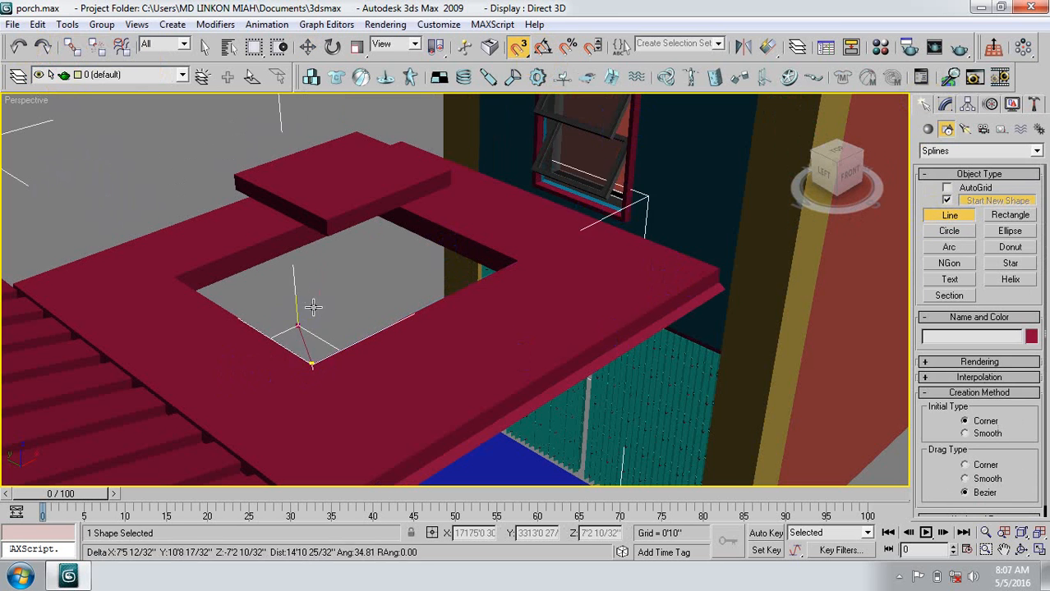
click(326, 224)
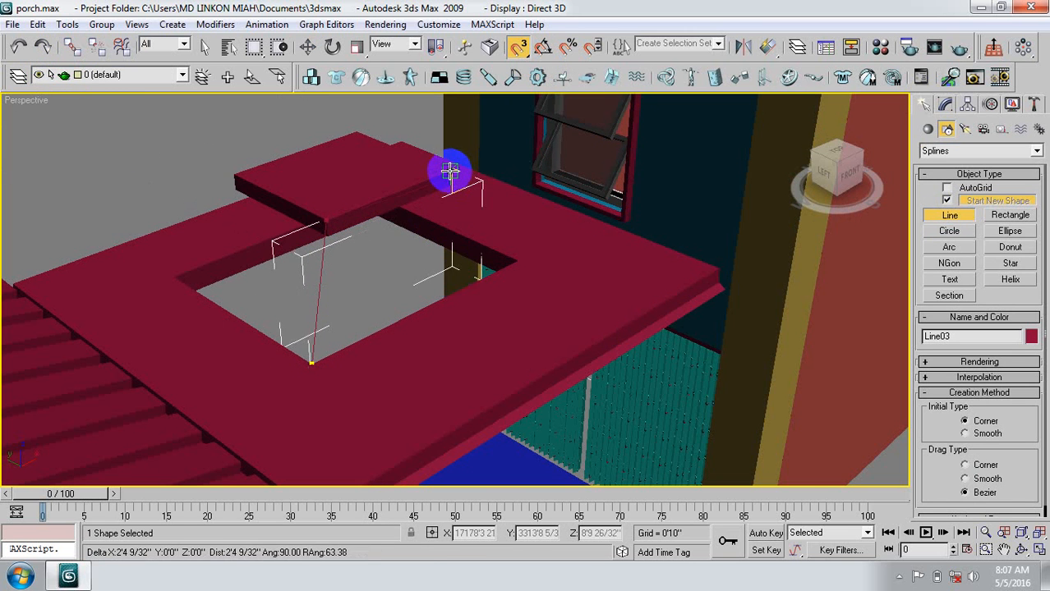
click(516, 261)
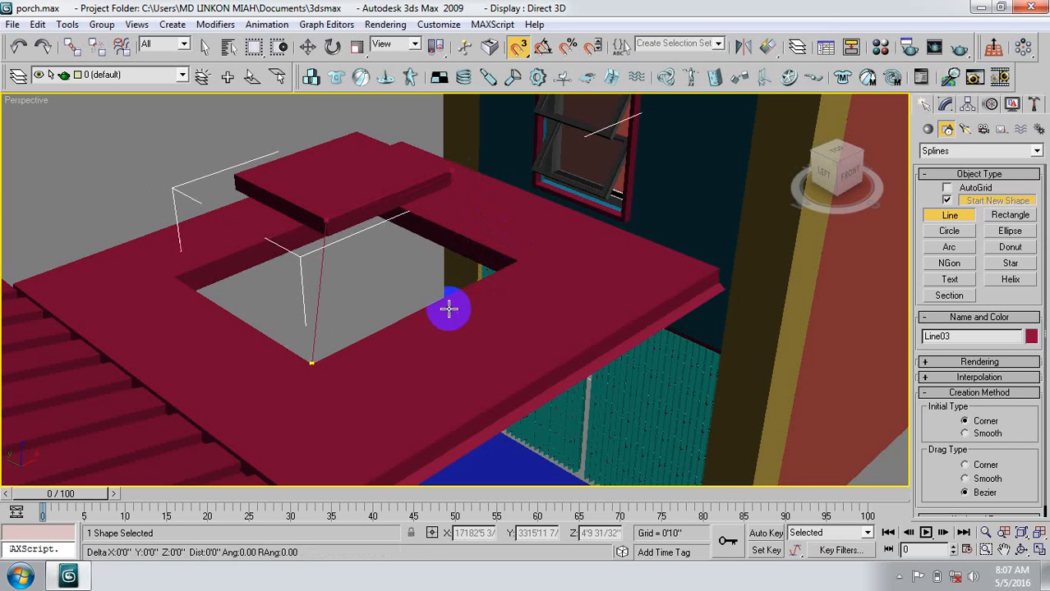
click(315, 358)
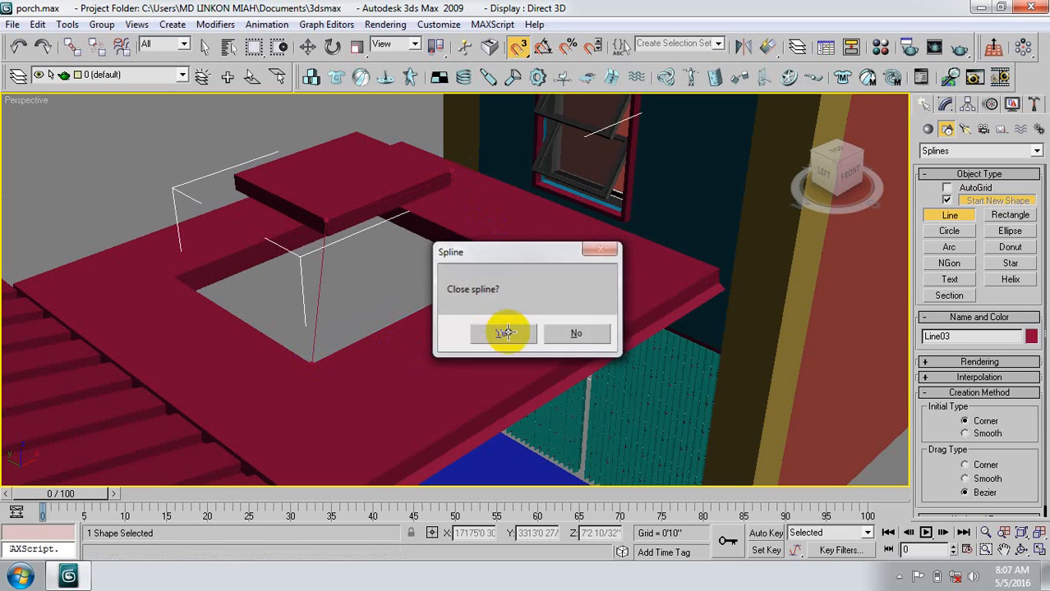
click(502, 336)
Extrude the closed spline beside the raised box by 0'3".
click(946, 107)
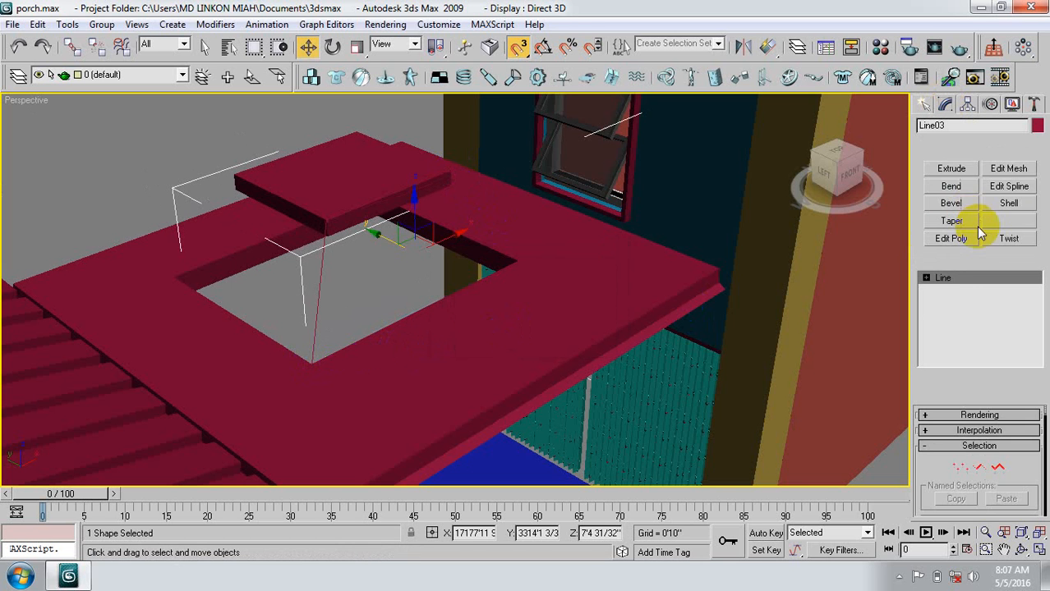
click(950, 168)
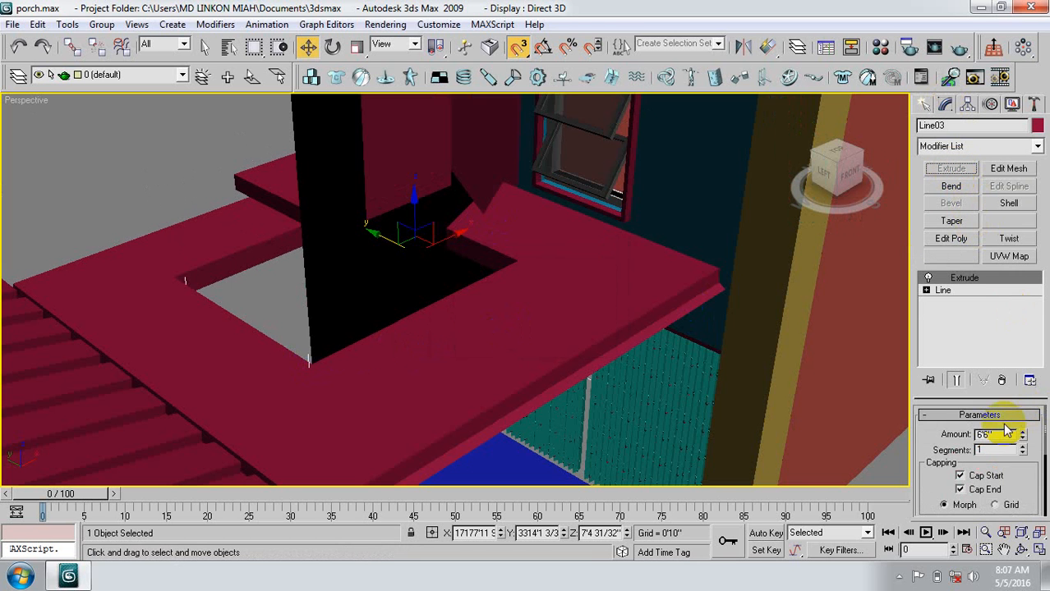
drag(1003, 436, 948, 448)
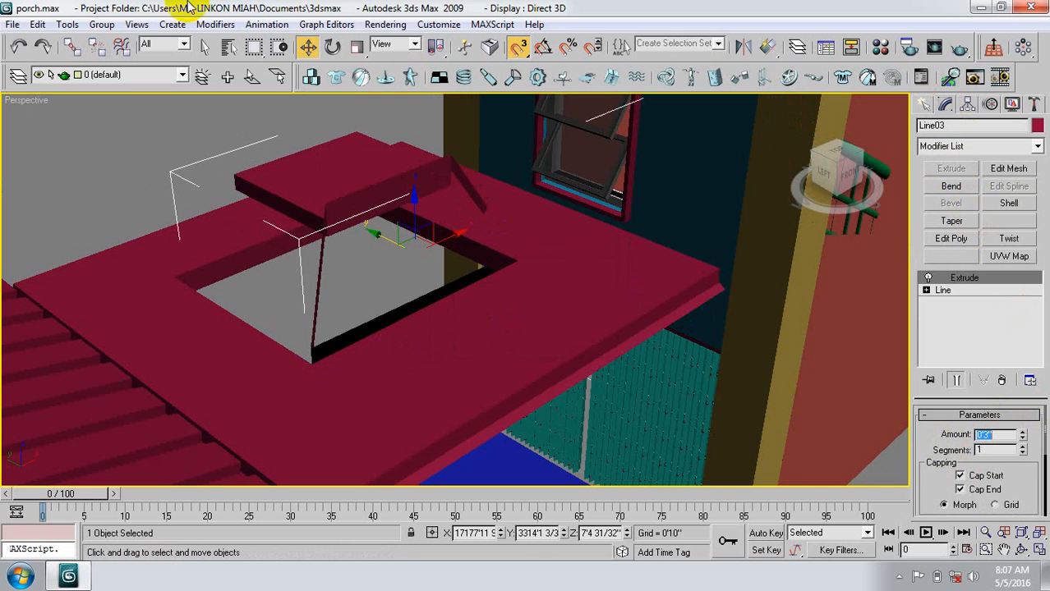
Undo the 0'3" extrusion and the redrawn spline.
click(12, 42)
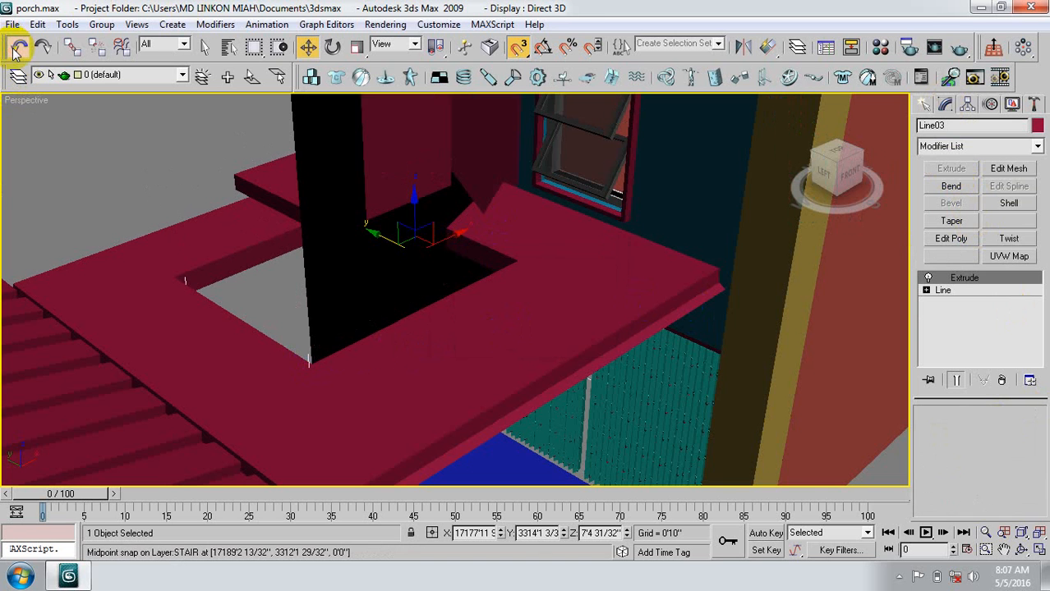
click(16, 47)
click(17, 47)
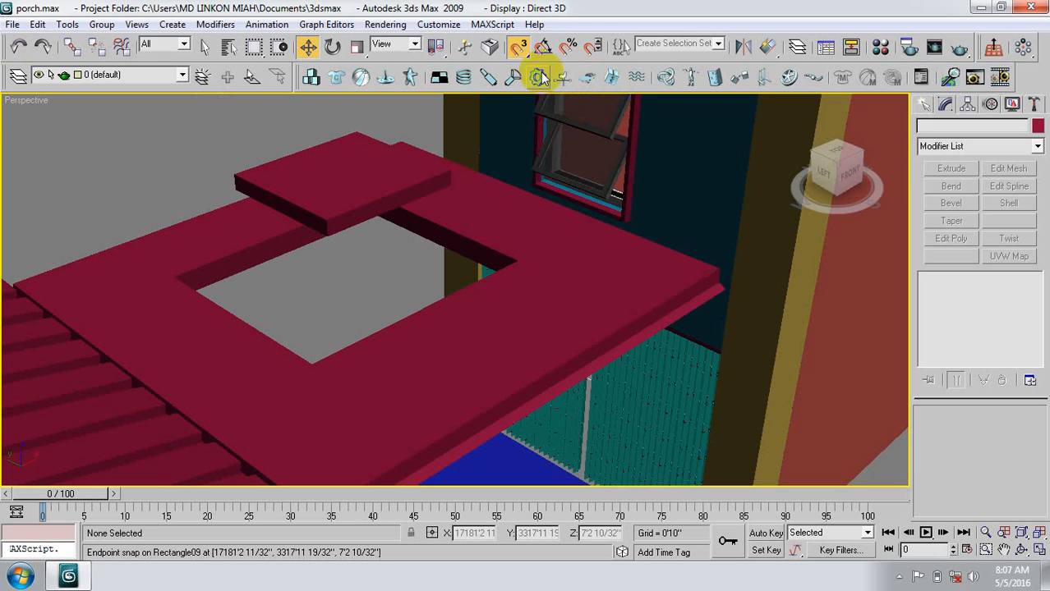
Draw a closed snapped Line spline from the opening's near corner through the raised box's lower near corner and back along the opening's edge.
click(924, 105)
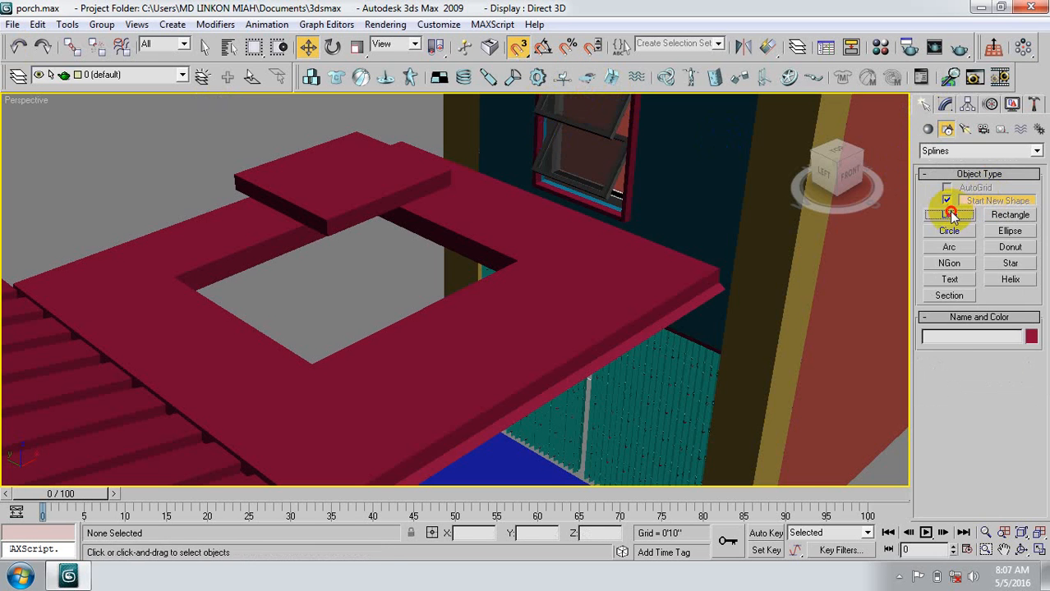
click(951, 214)
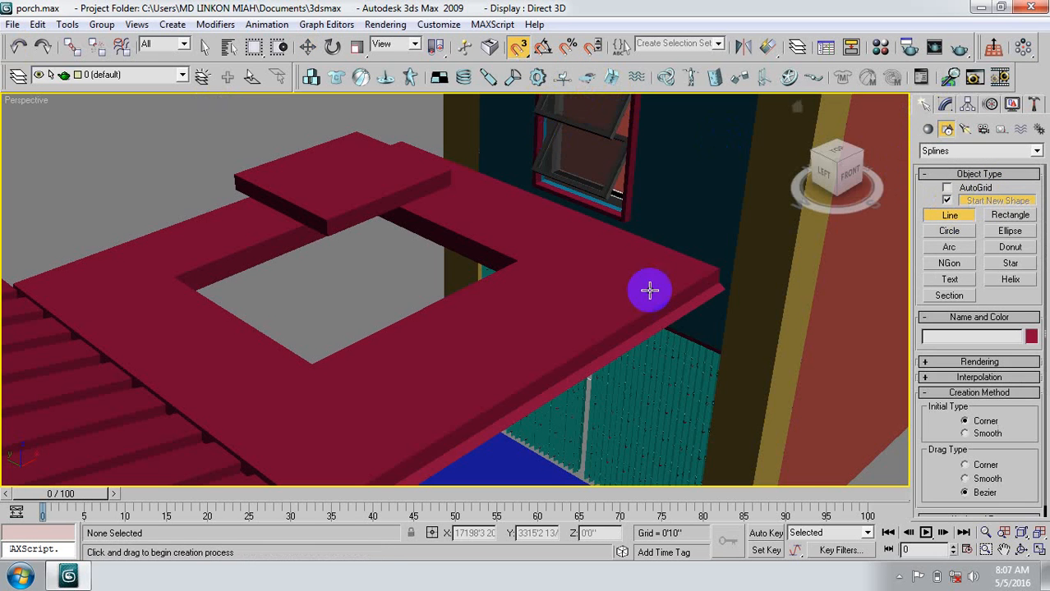
click(313, 364)
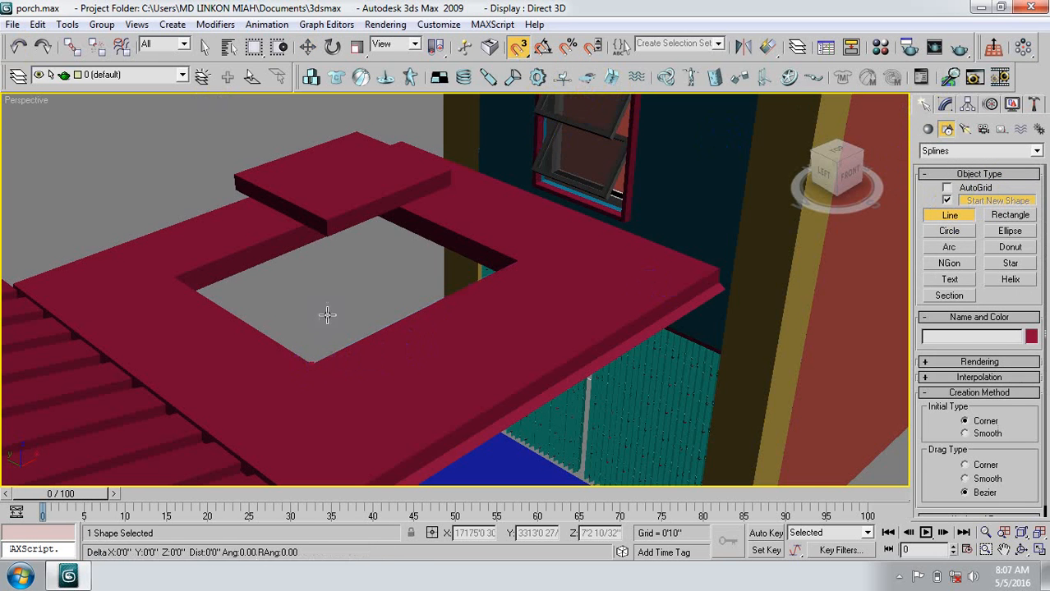
click(326, 236)
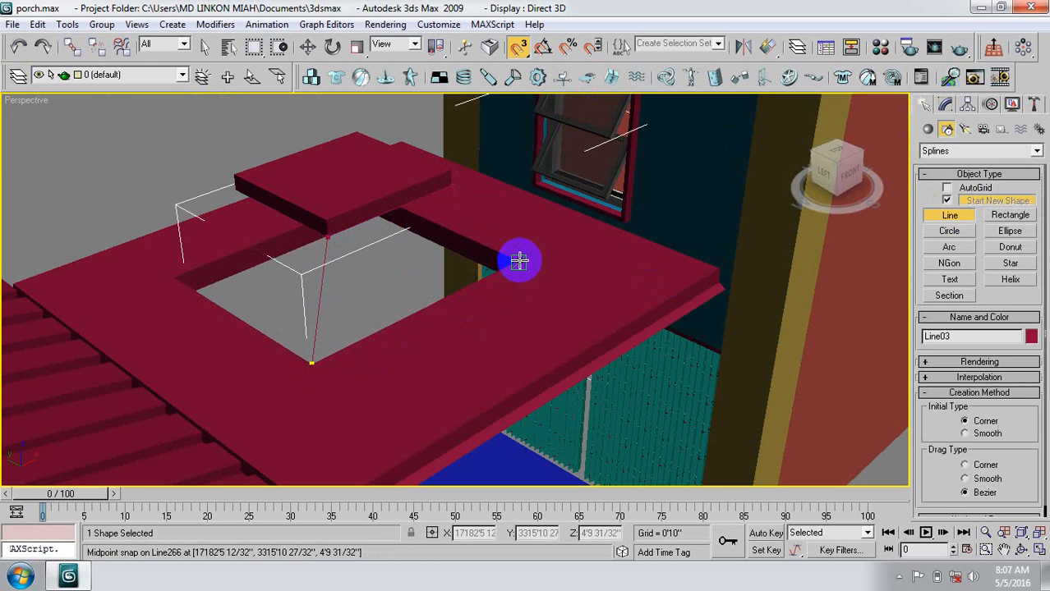
click(509, 263)
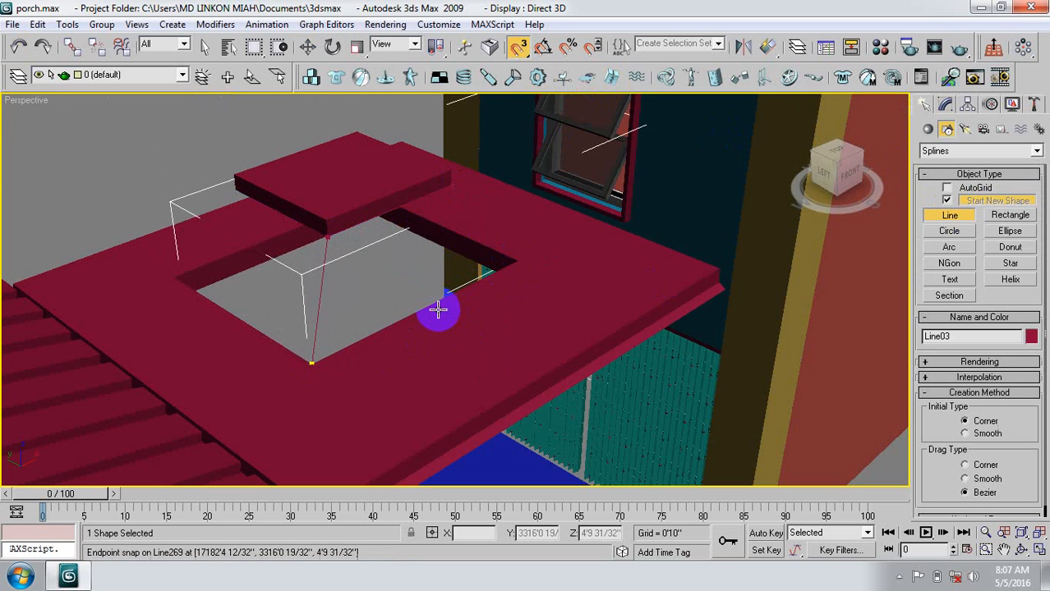
click(310, 364)
click(498, 331)
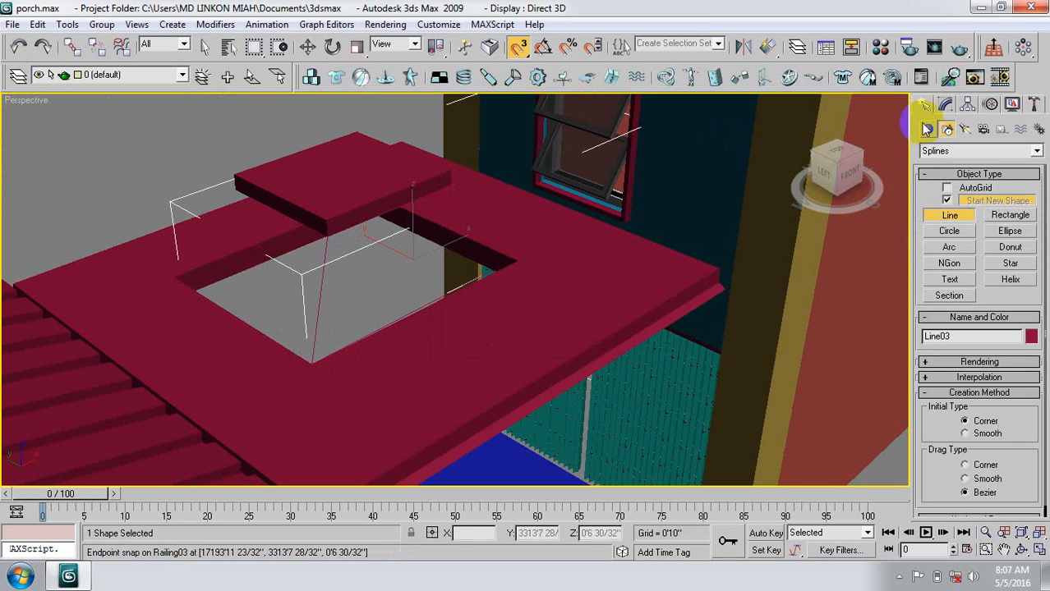
Try applying Extrude to the closed spline, and undo both the extrusion and the spline.
click(946, 104)
click(951, 171)
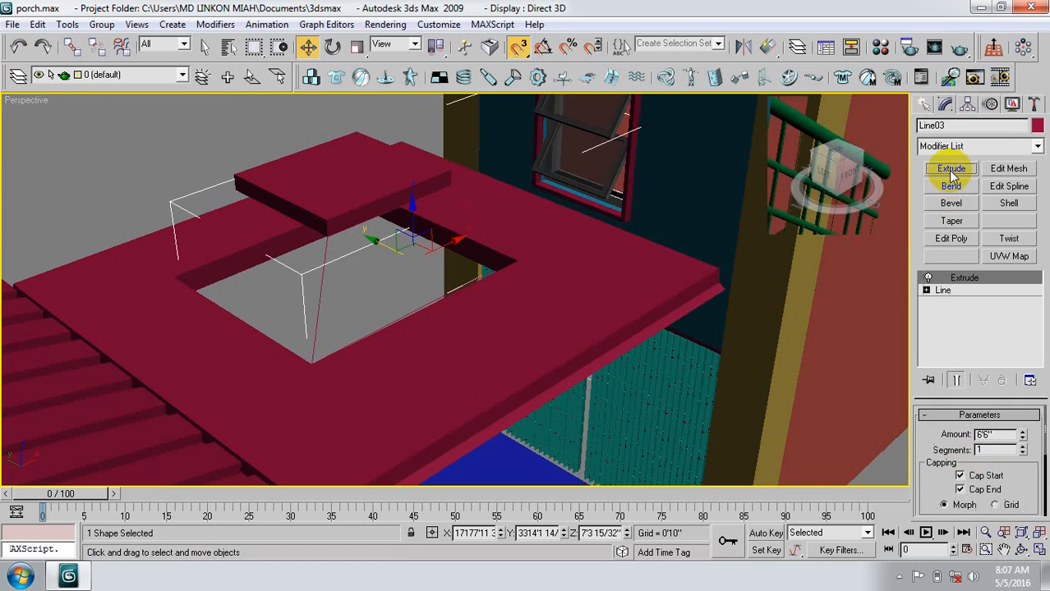
click(20, 47)
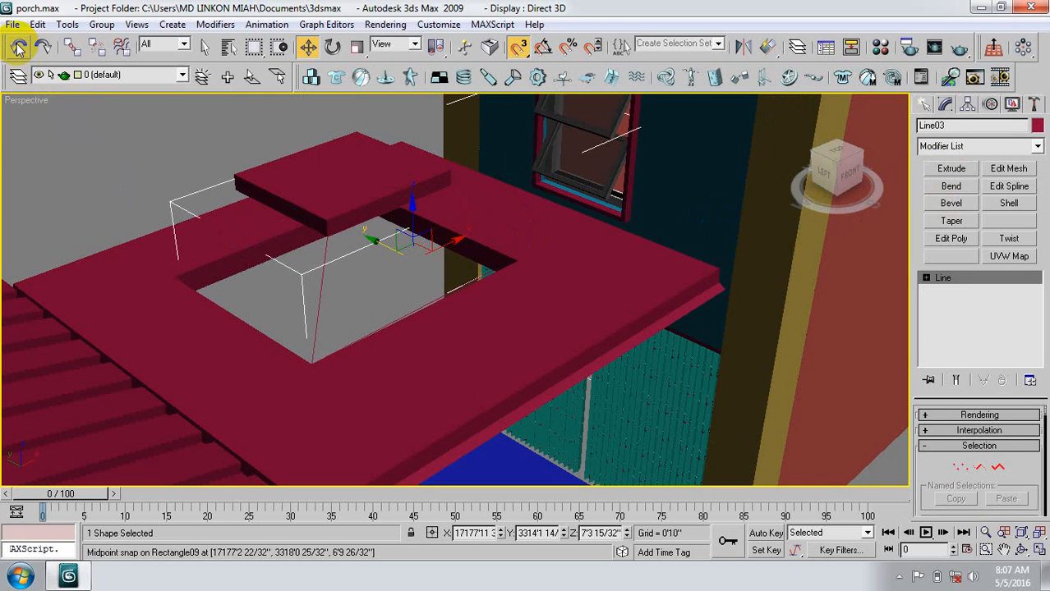
click(20, 47)
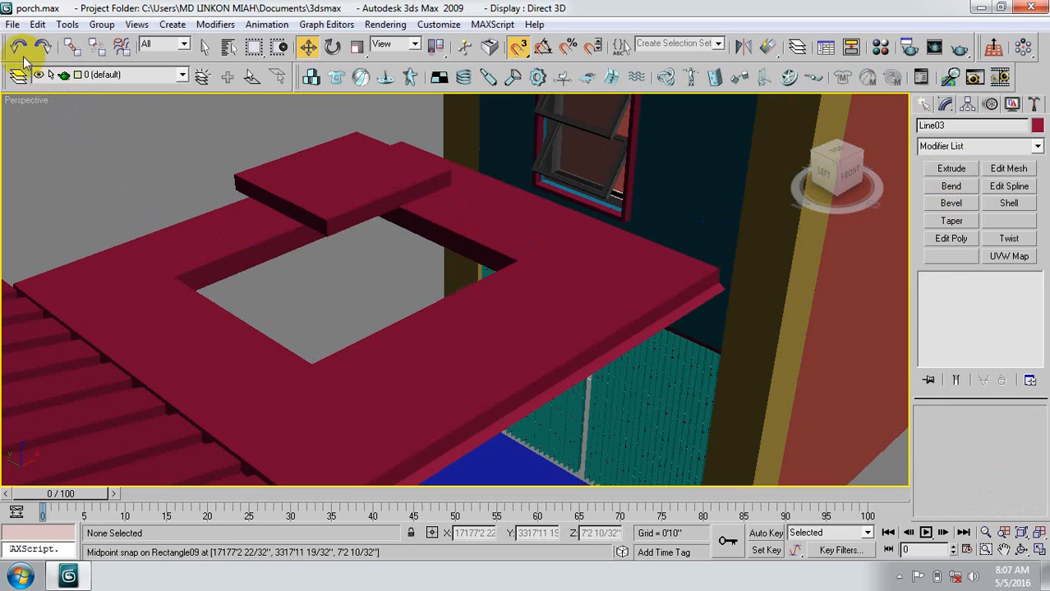
Undo the raised box's edits and creation and the roof slab's ProBoolean cut.
click(340, 197)
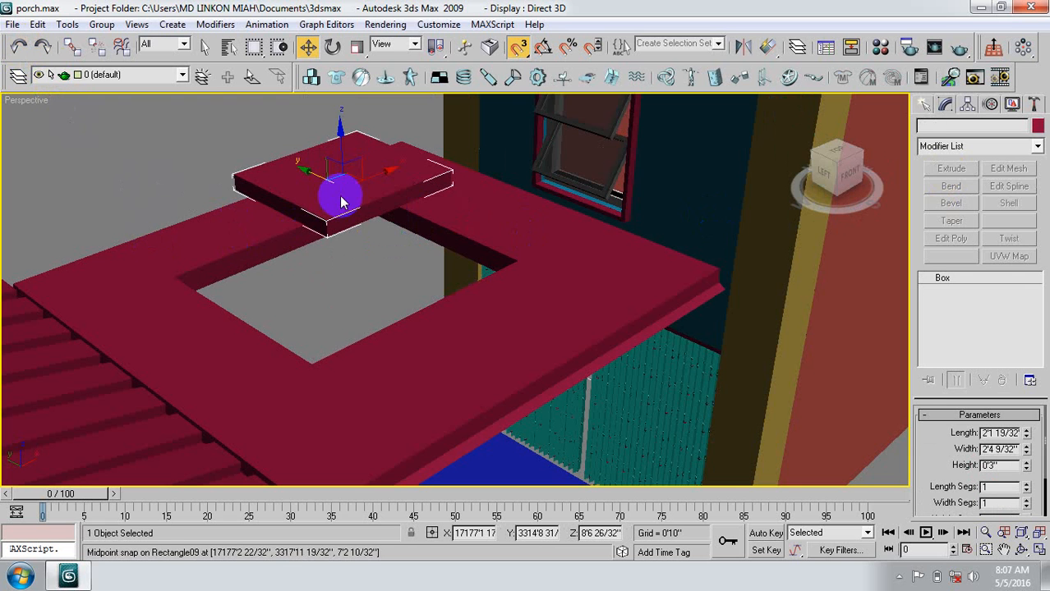
click(18, 49)
click(20, 47)
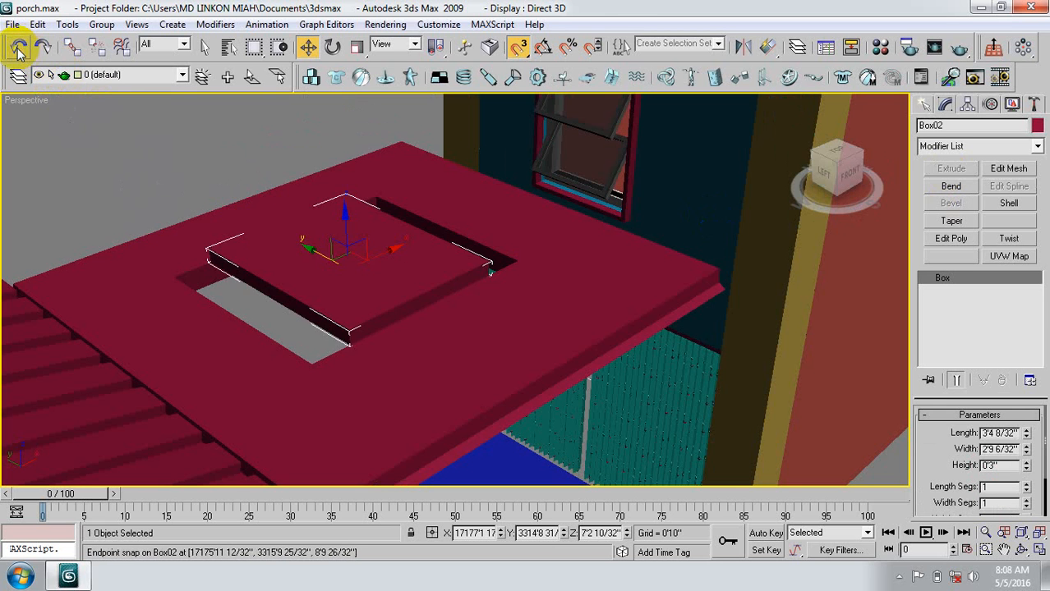
click(19, 47)
click(18, 49)
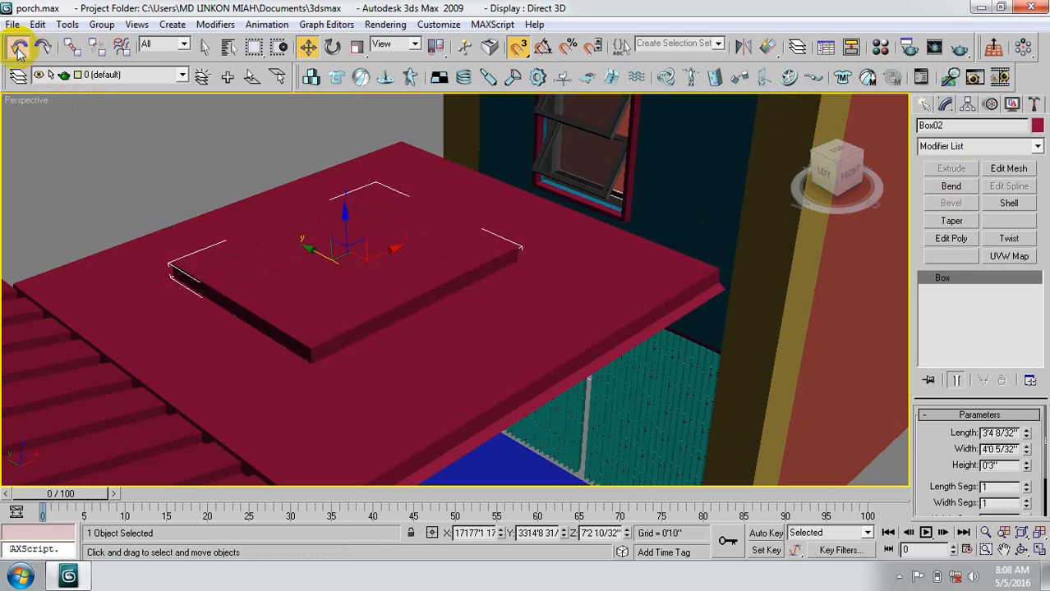
click(18, 49)
click(18, 49)
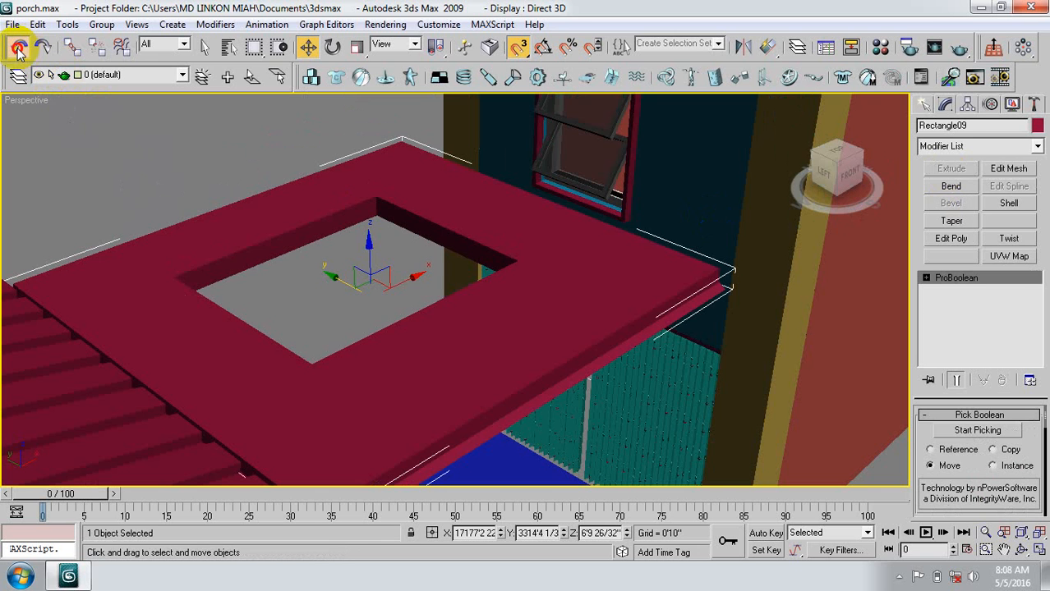
click(18, 49)
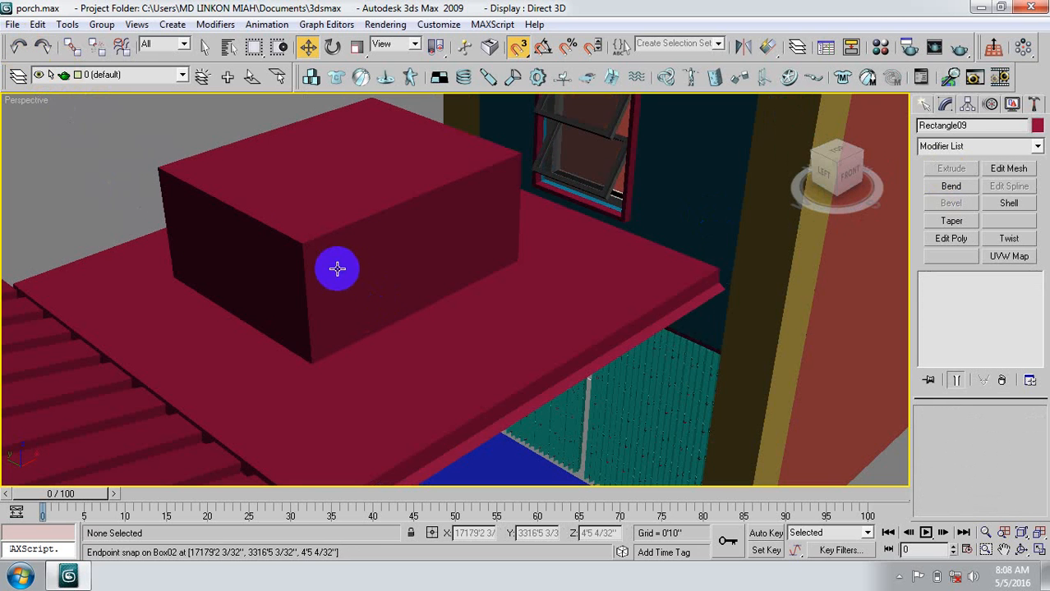
Delete the tall cutting box from the porch roof slab.
click(330, 262)
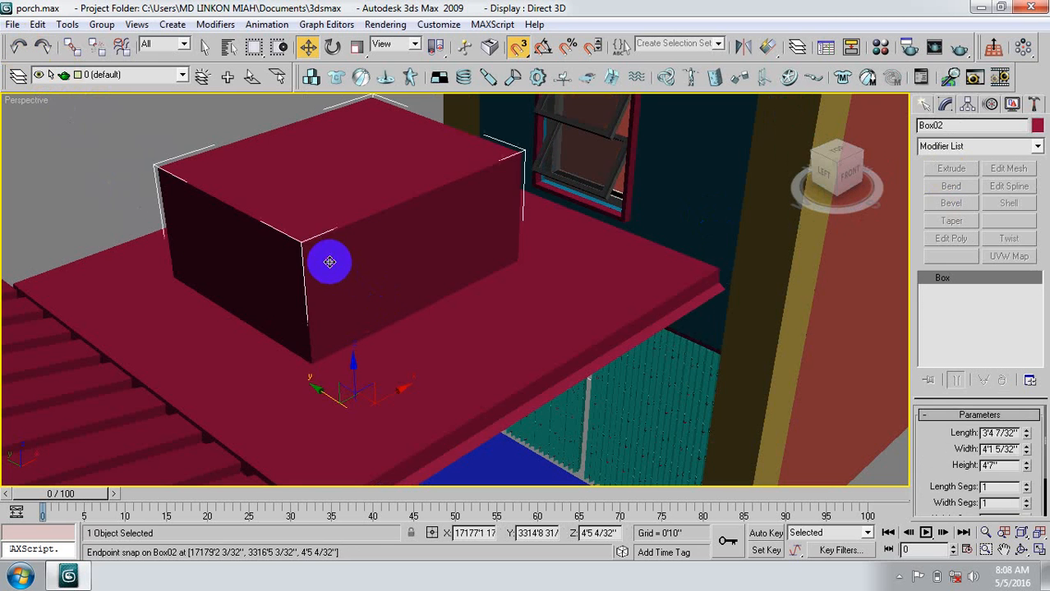
key(Delete)
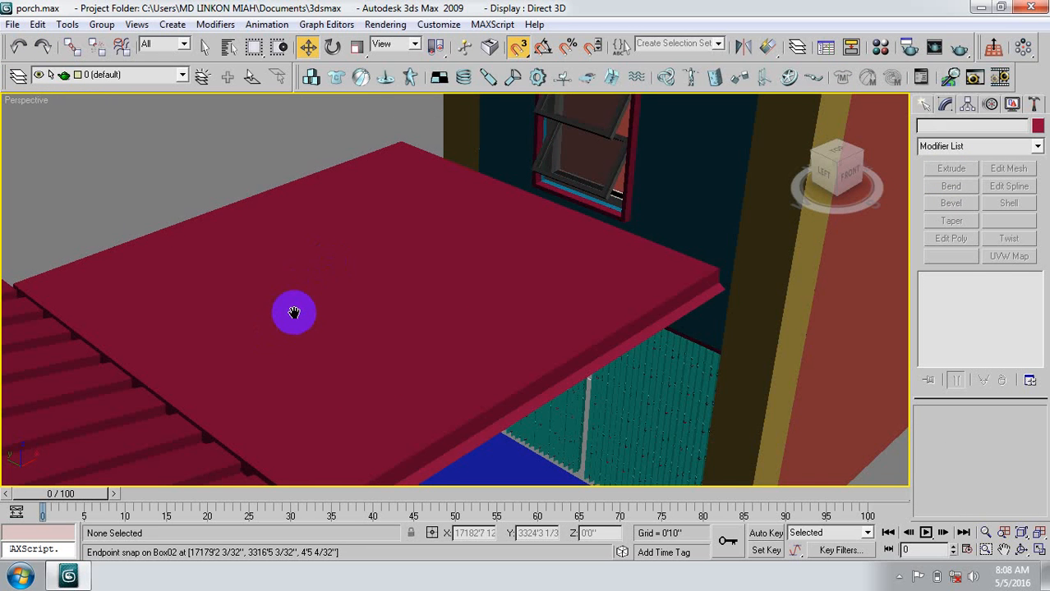
middle_drag(294, 313, 368, 373)
scroll(352, 387, down, 6)
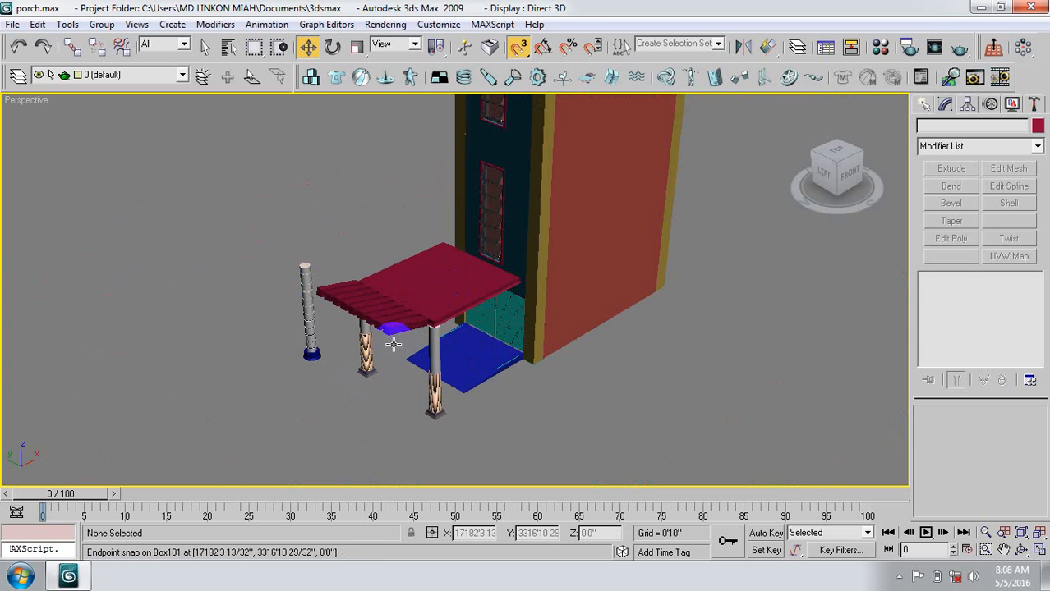
Start a Line spline in Left view beside the near porch column, with Enable In Renderer and Enable In Viewport on.
middle_drag(476, 355, 359, 358)
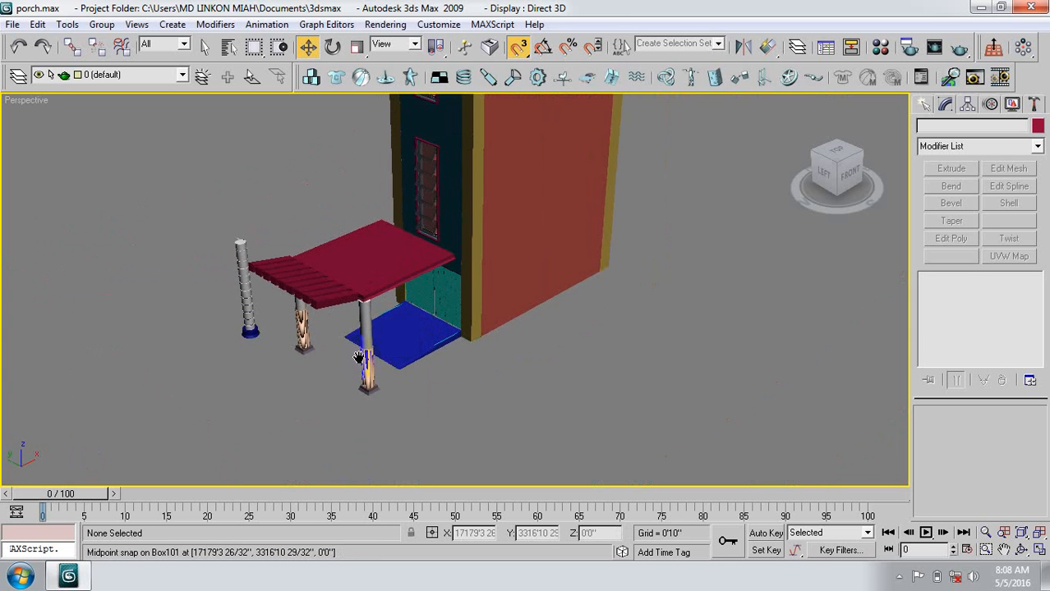
scroll(361, 355, up, 5)
scroll(429, 308, down, 3)
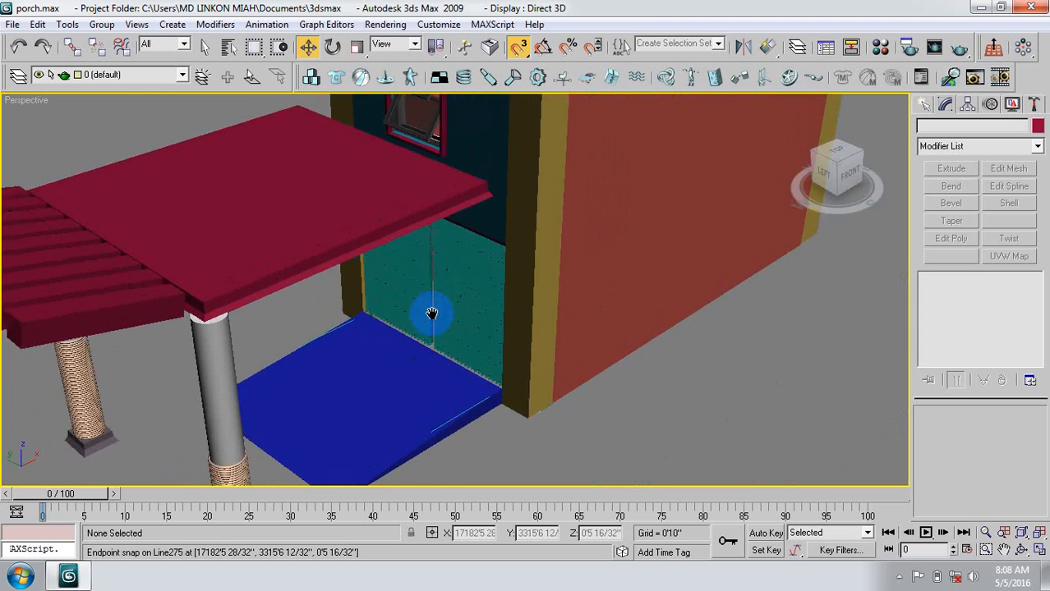
middle_drag(432, 318, 429, 327)
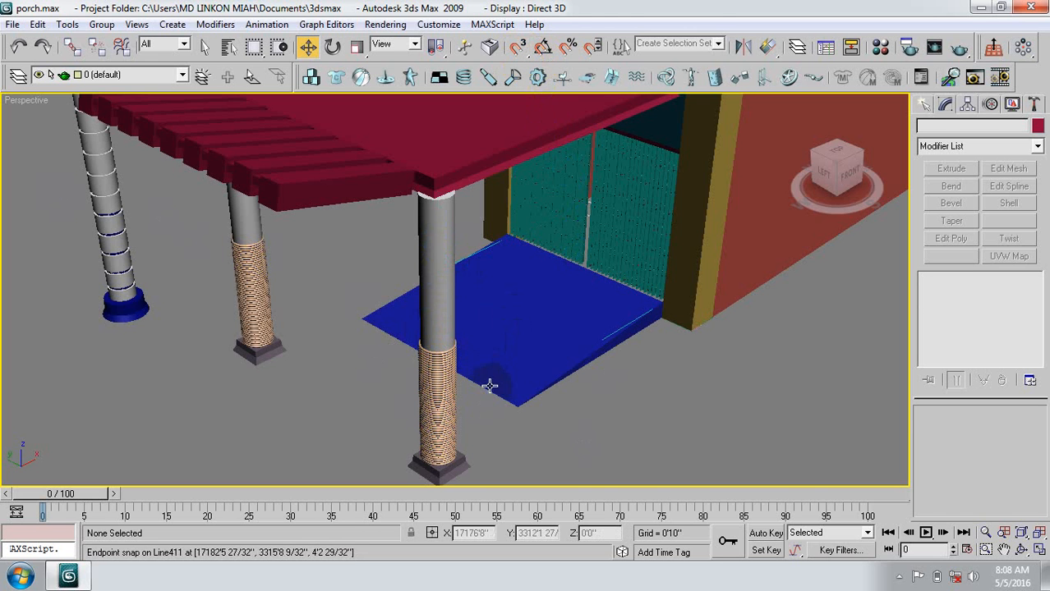
click(440, 251)
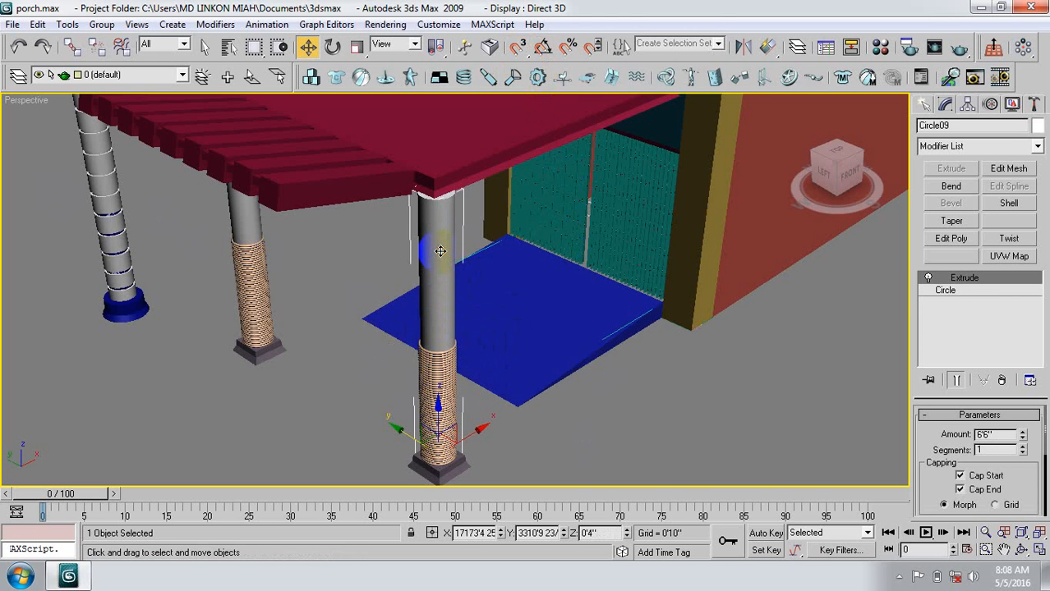
key(l)
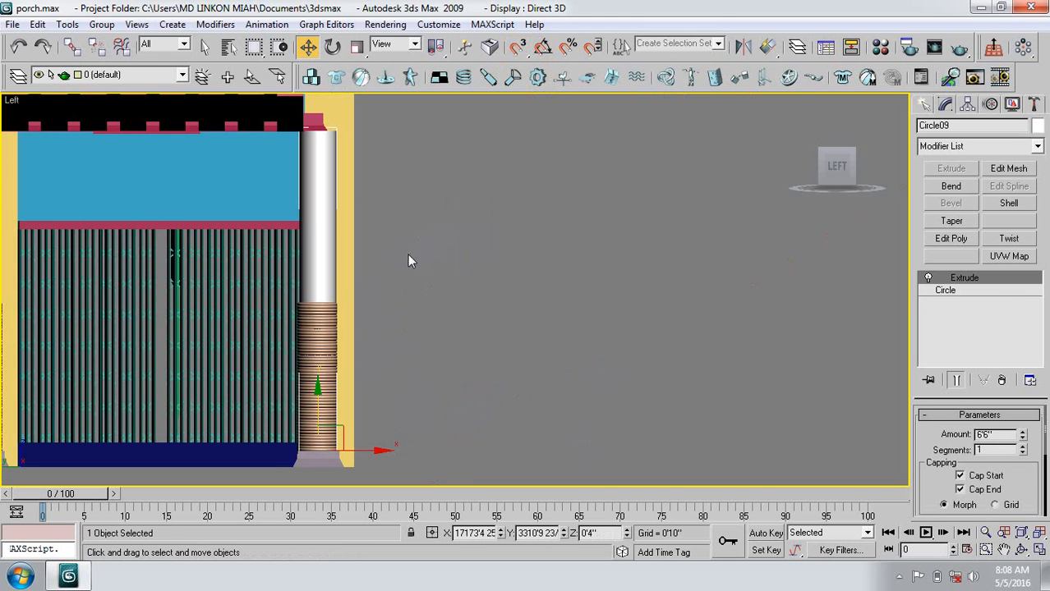
click(925, 105)
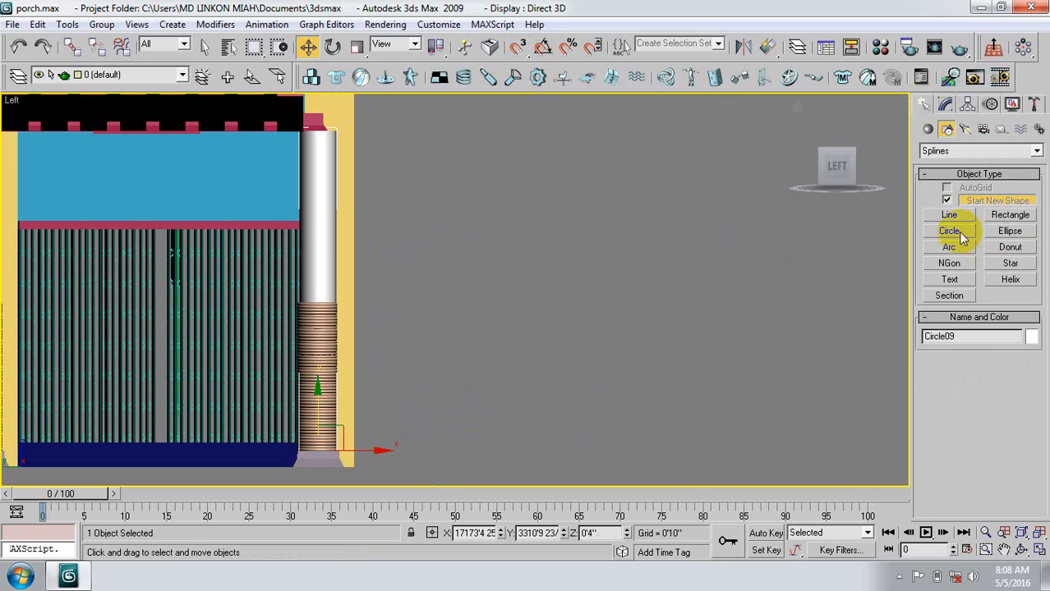
click(951, 214)
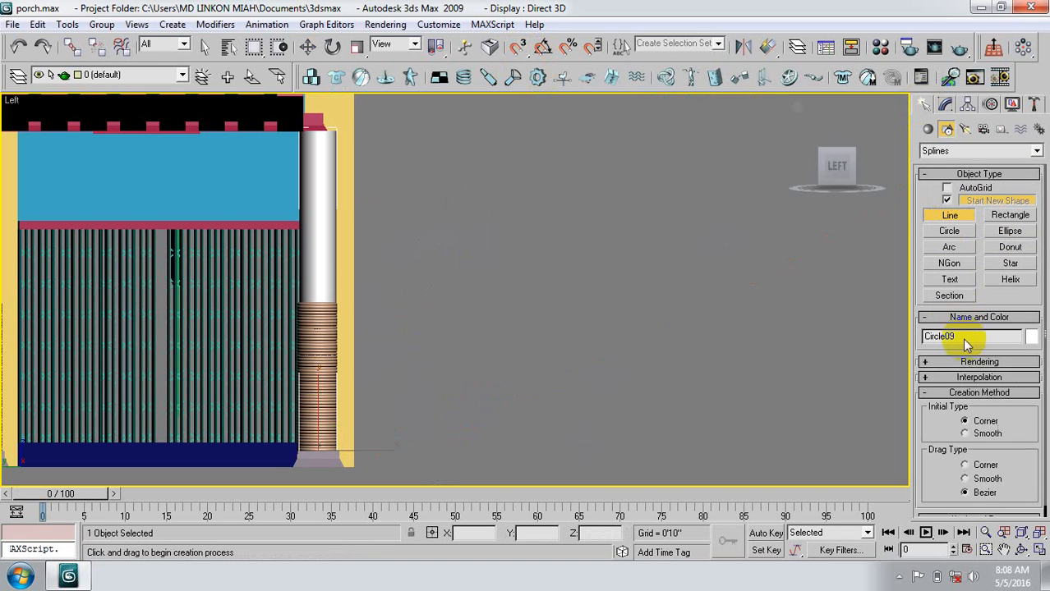
click(928, 363)
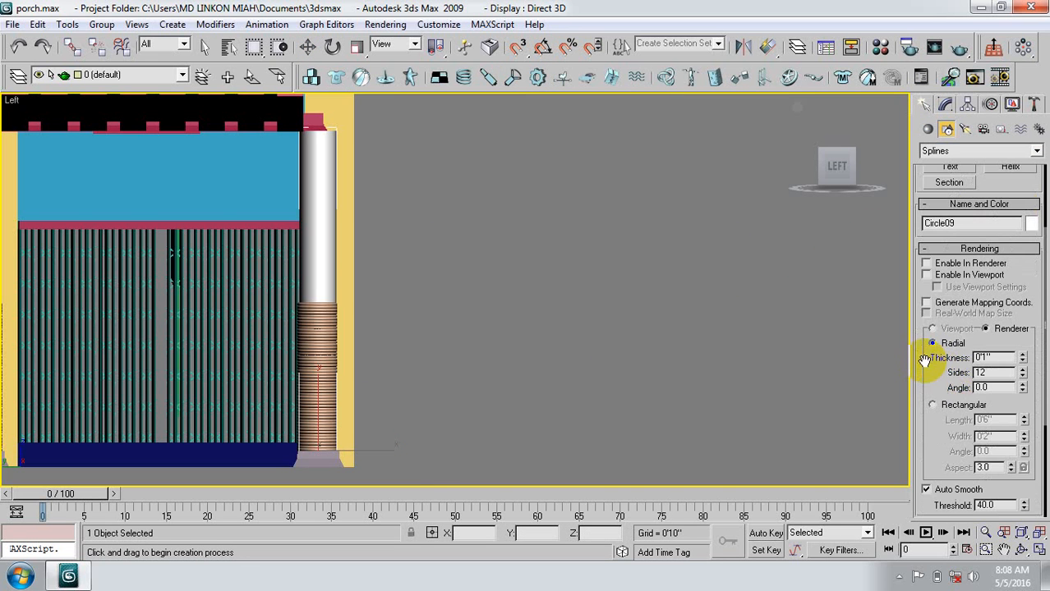
click(927, 275)
click(992, 47)
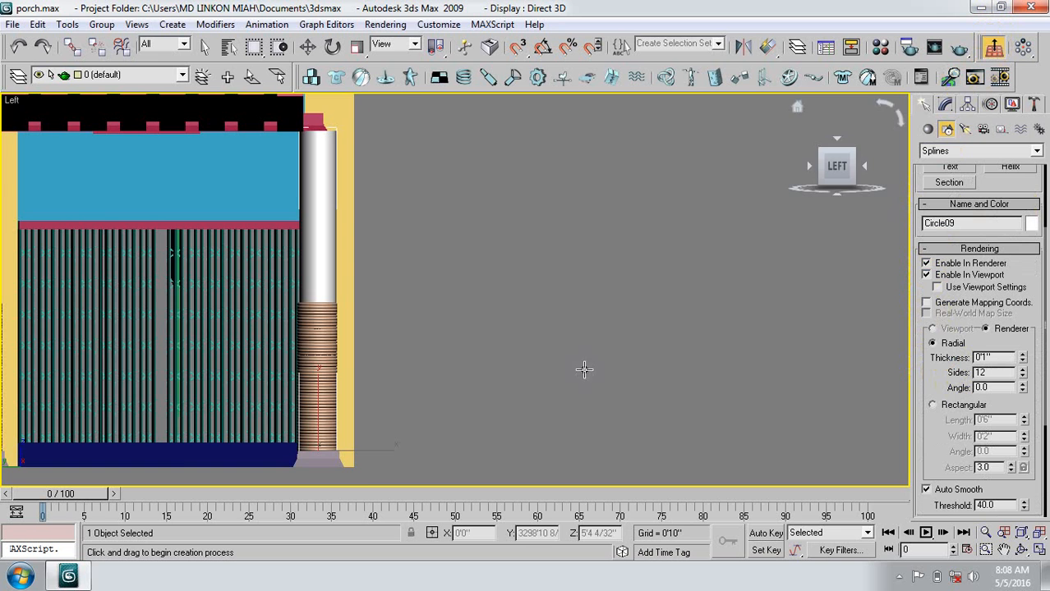
middle_drag(325, 270, 378, 317)
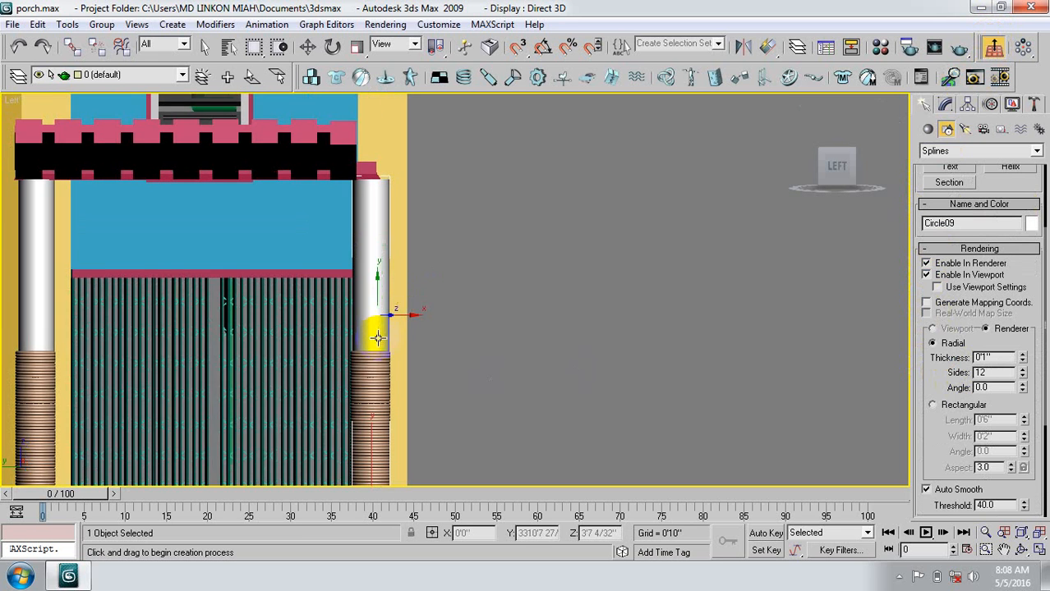
scroll(378, 337, up, 2)
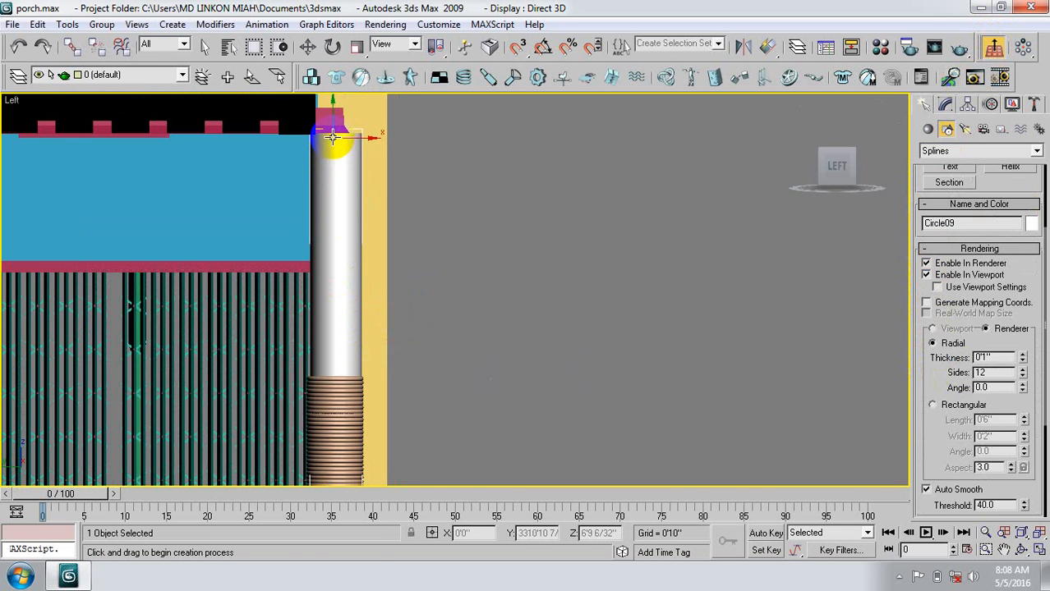
click(332, 137)
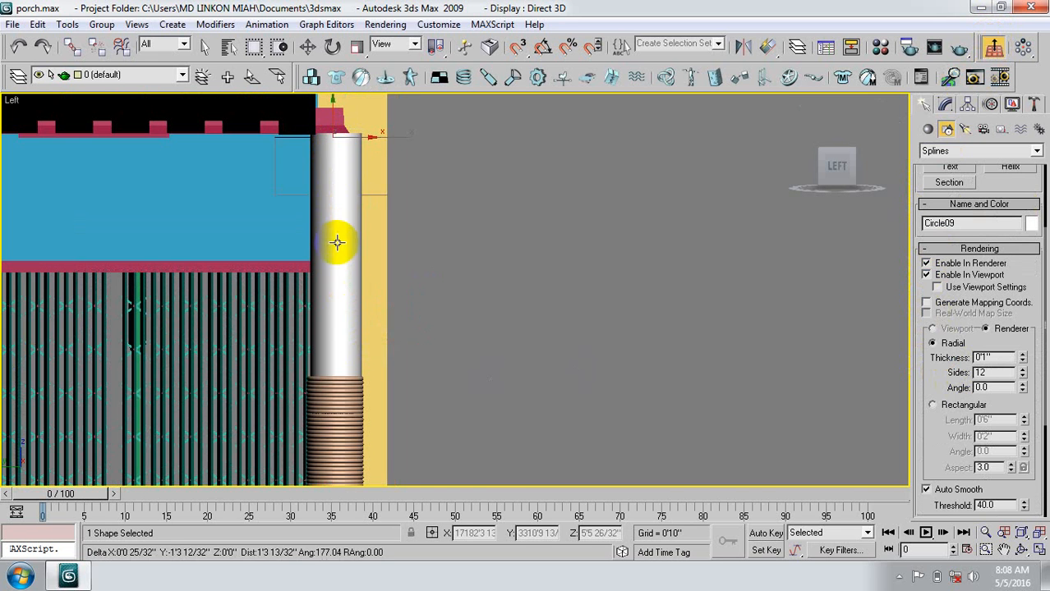
right_click(538, 344)
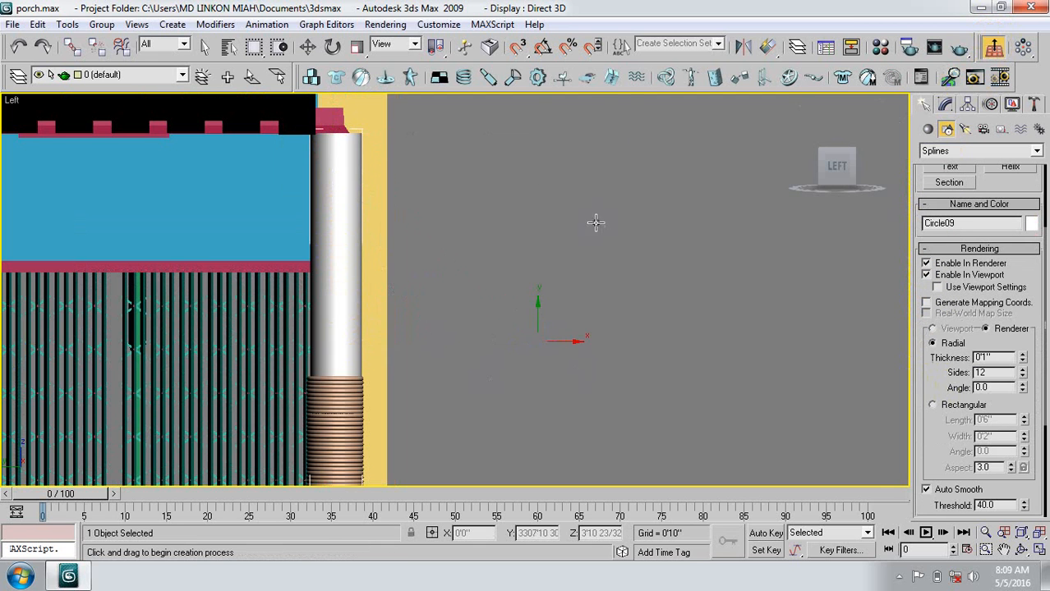
Draw a vertical line with 2.5D snapping down the near column's smooth shaft, from its top to the upper rope ring.
drag(519, 46, 520, 72)
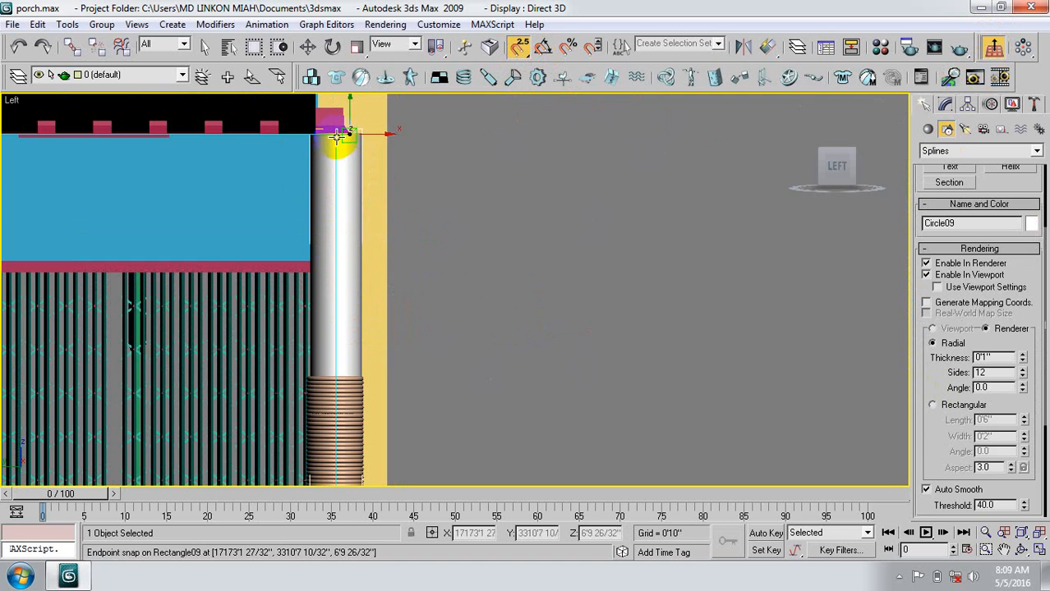
click(333, 138)
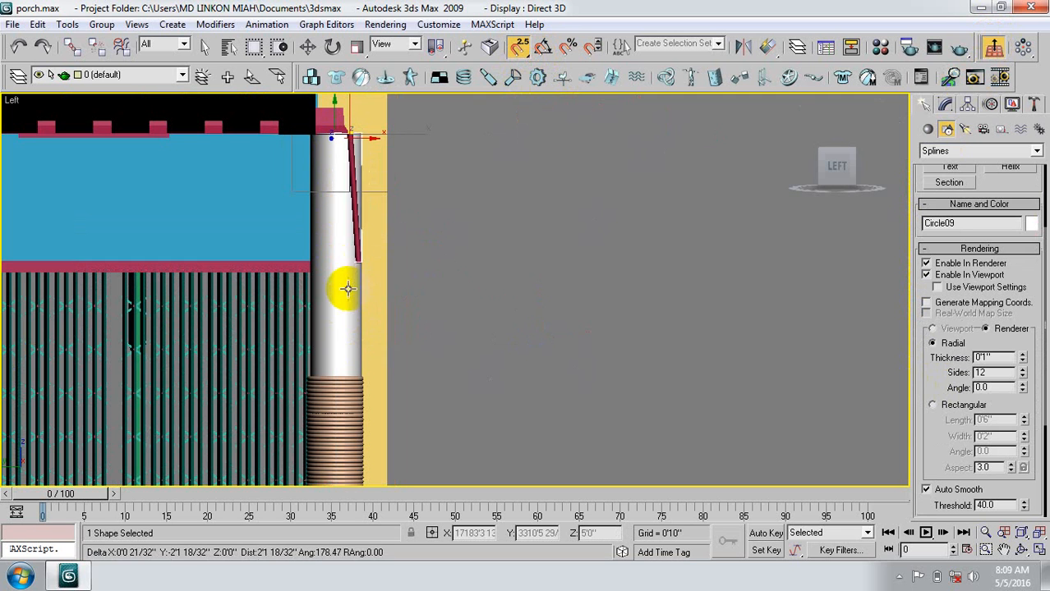
click(347, 376)
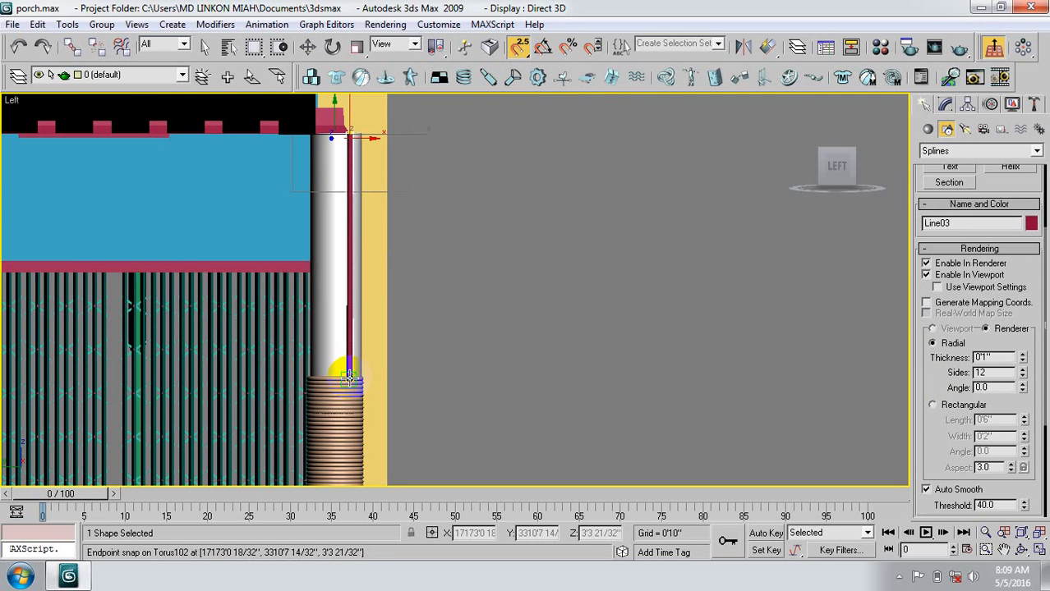
right_click(464, 358)
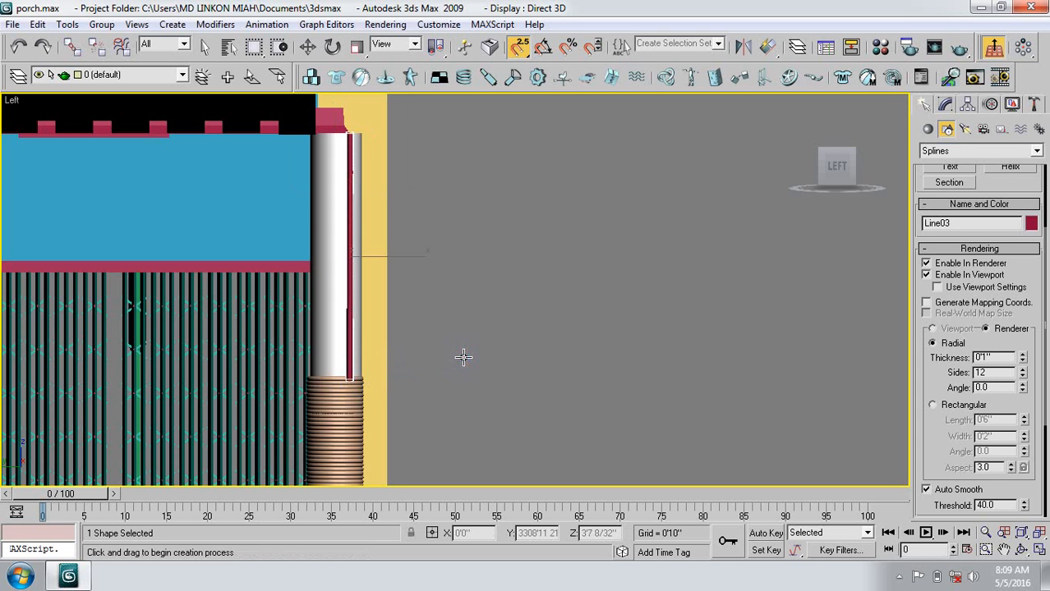
Examine from above how the new vertical line sits against the column shaft and rope rings.
key(t)
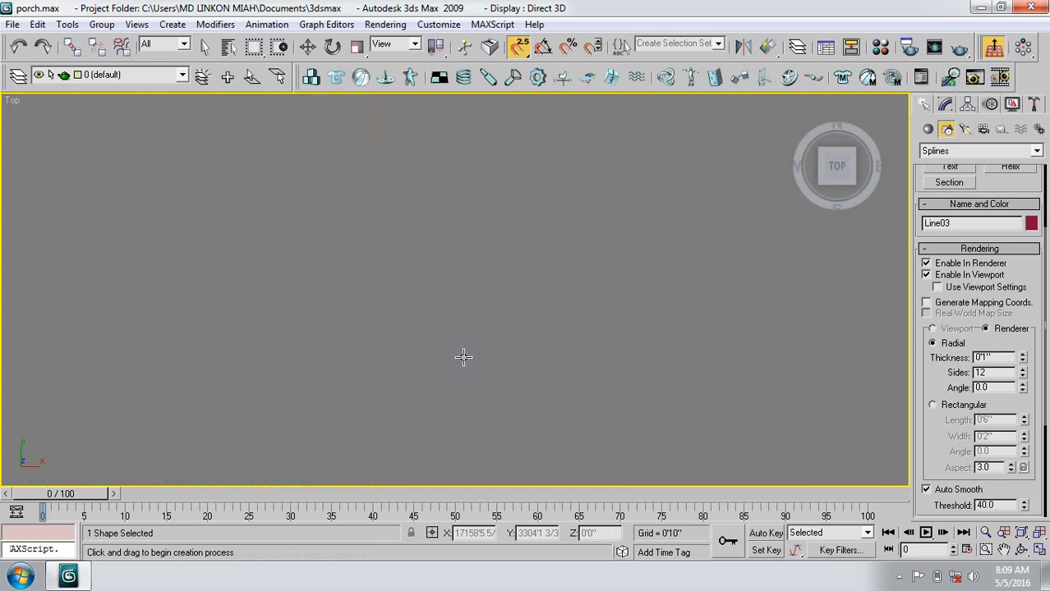
key(z)
middle_drag(527, 324, 504, 344)
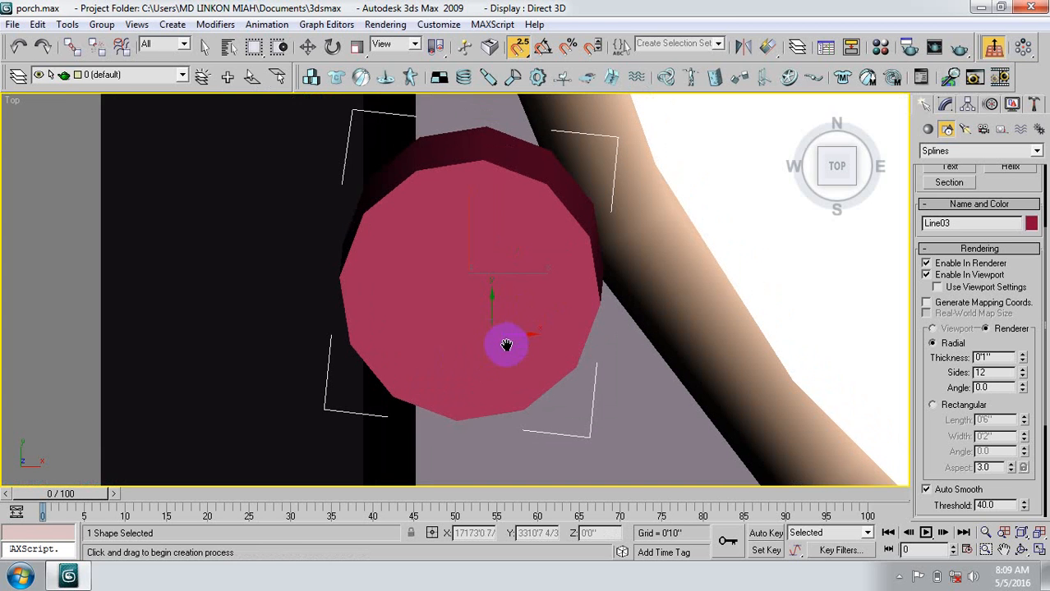
scroll(497, 362, down, 2)
scroll(498, 361, down, 5)
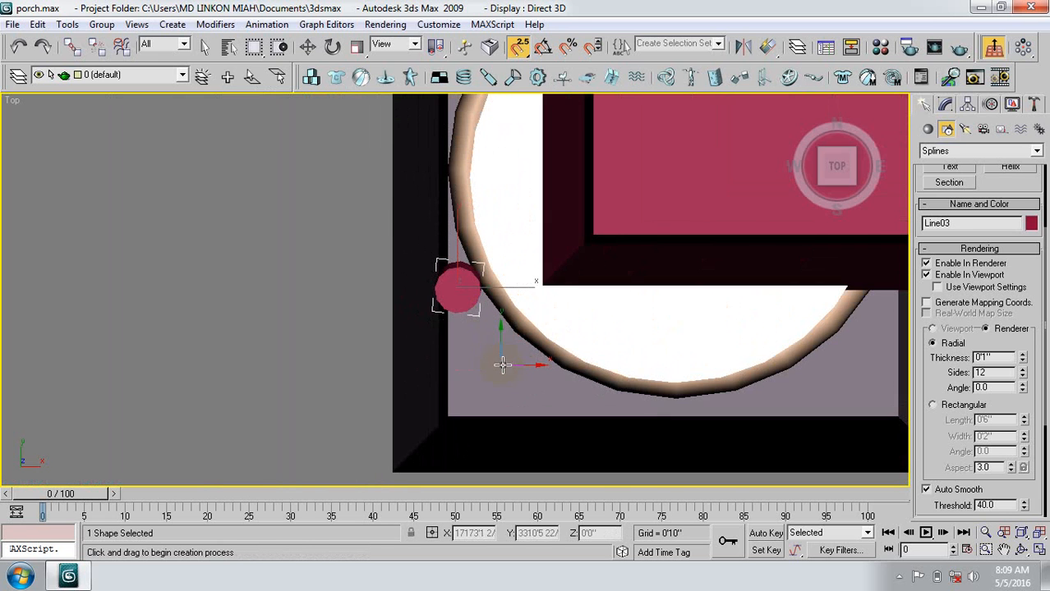
middle_drag(490, 324, 466, 360)
scroll(450, 346, up, 2)
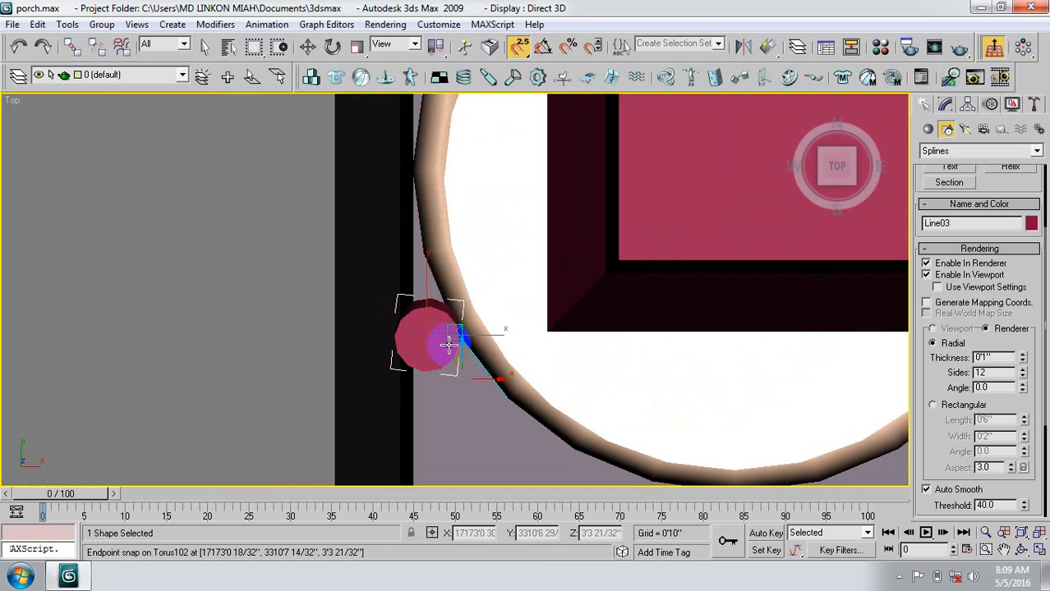
scroll(450, 346, up, 2)
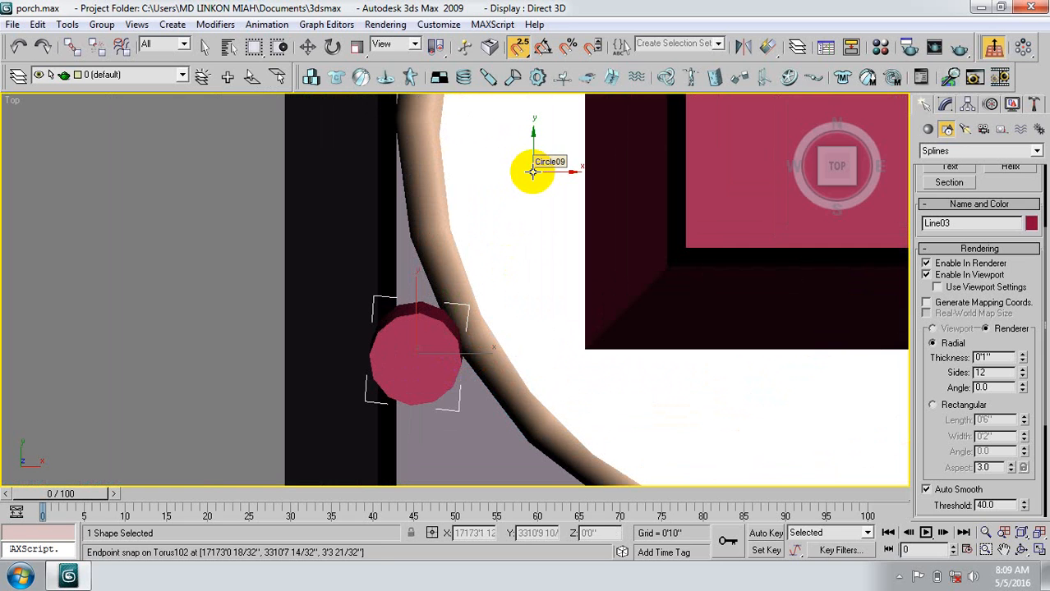
Turn off snapping and try to pick the thin crimson line for moving in Top view.
click(520, 45)
click(999, 60)
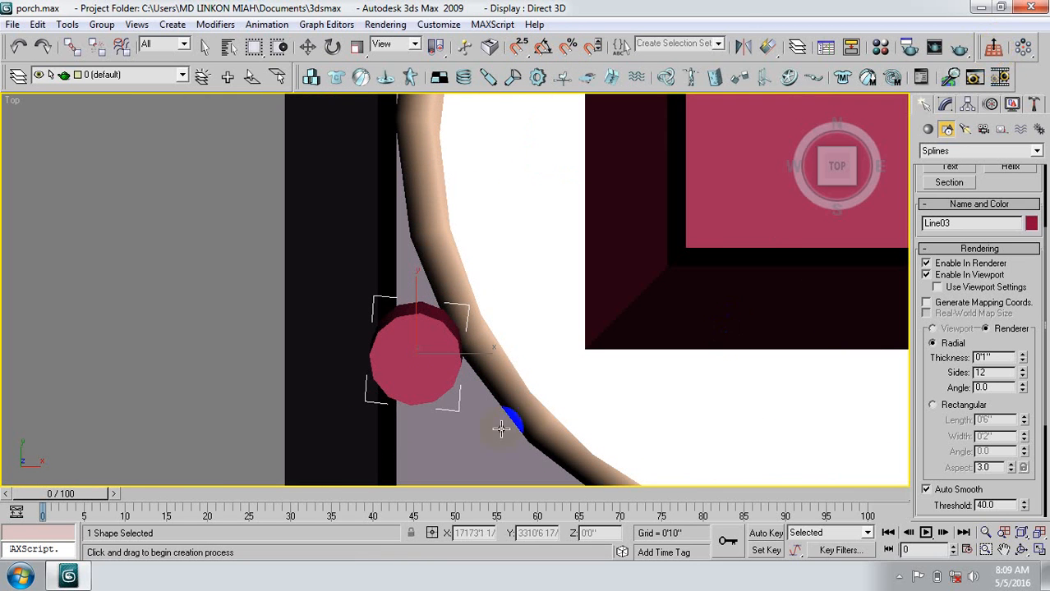
click(306, 48)
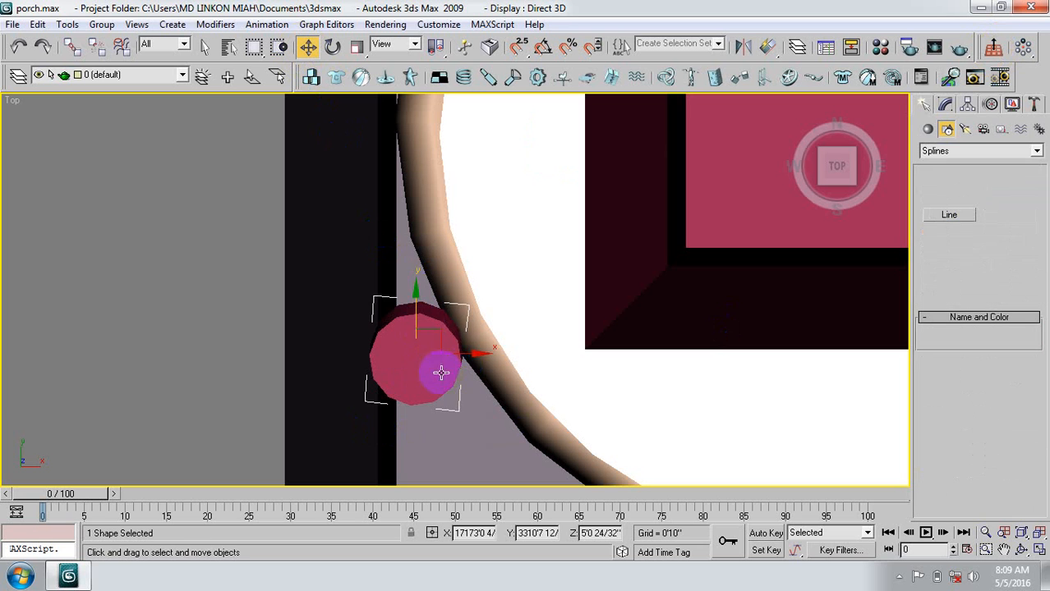
click(443, 298)
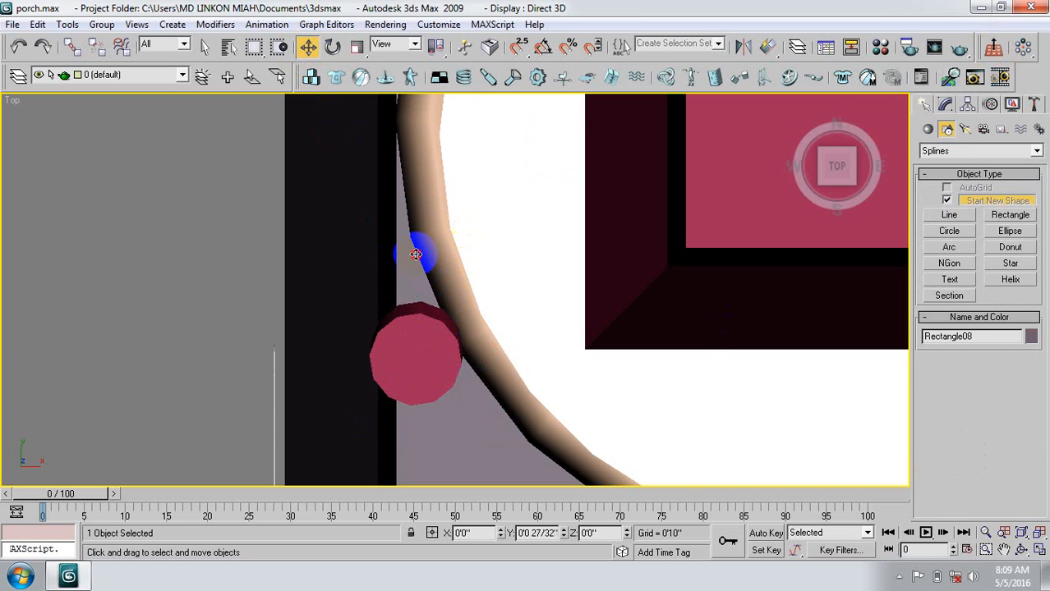
click(183, 286)
click(440, 332)
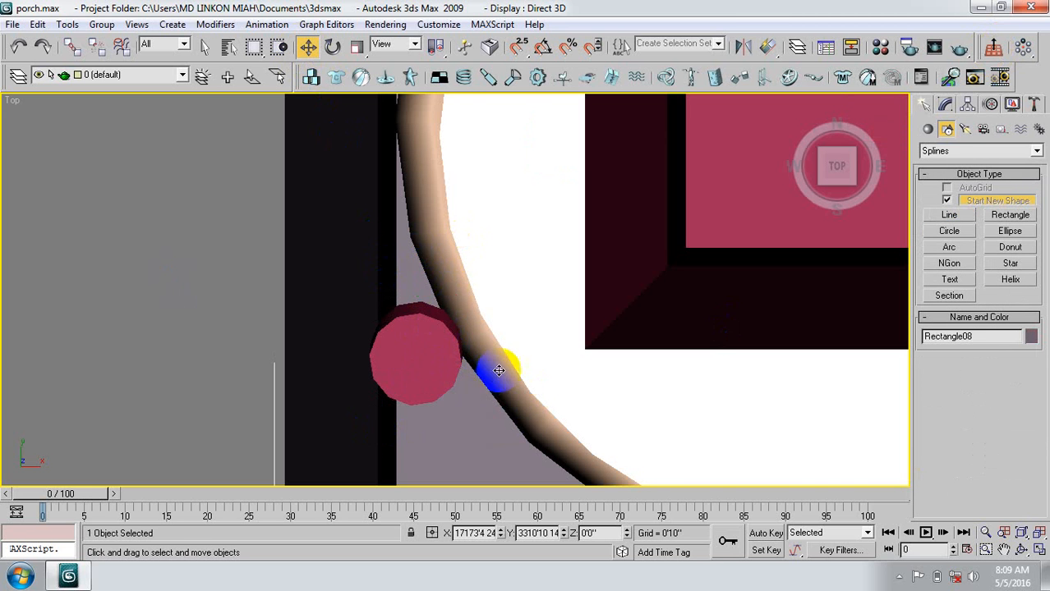
scroll(394, 312, down, 2)
scroll(364, 299, down, 2)
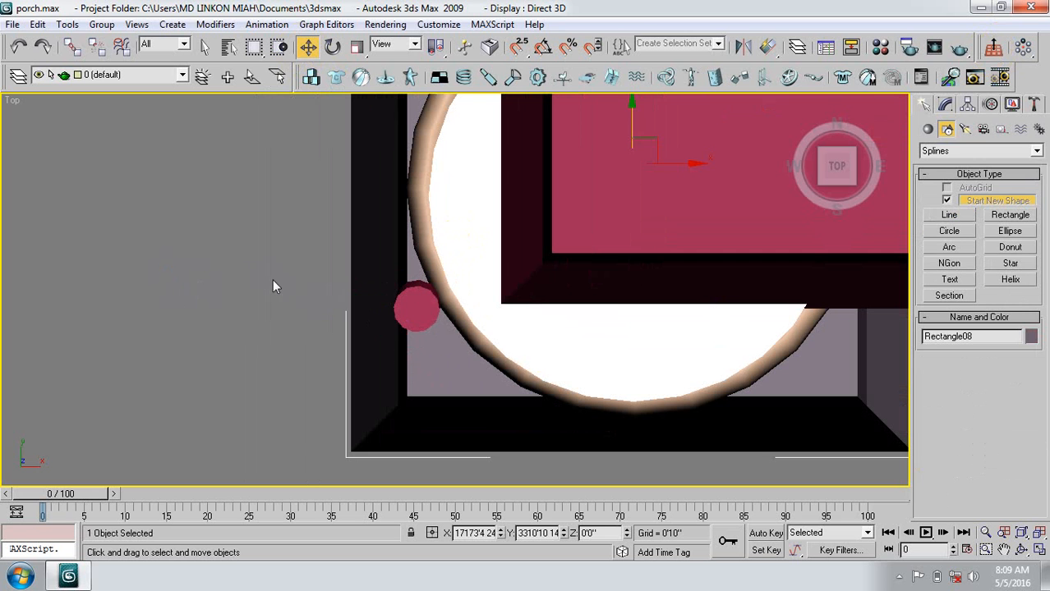
click(436, 320)
click(422, 307)
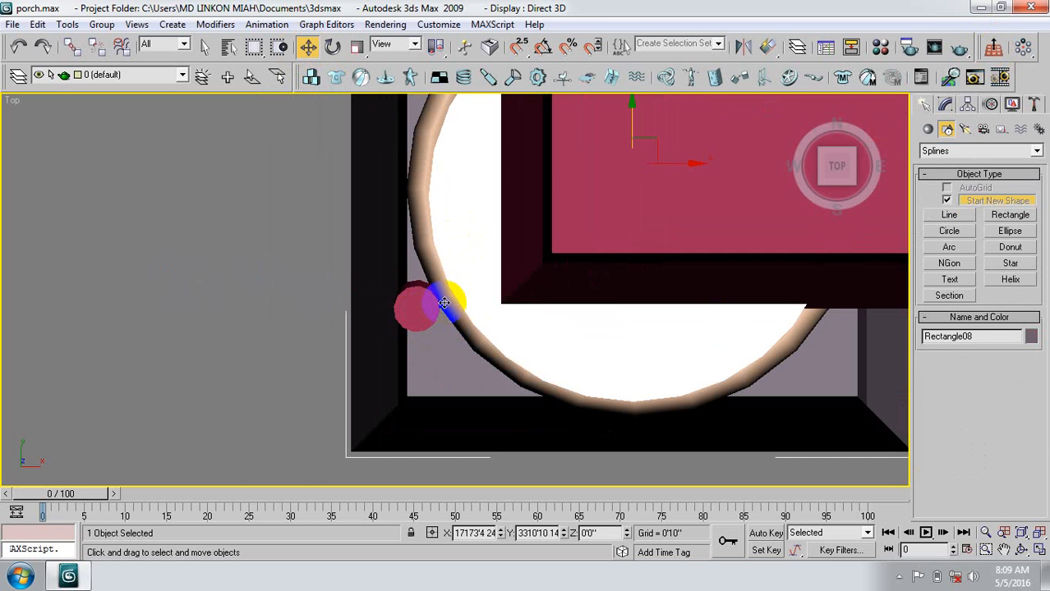
Select the thin crimson line in Perspective view and shift it along X and Y to sit on the column's shaft surface.
click(798, 108)
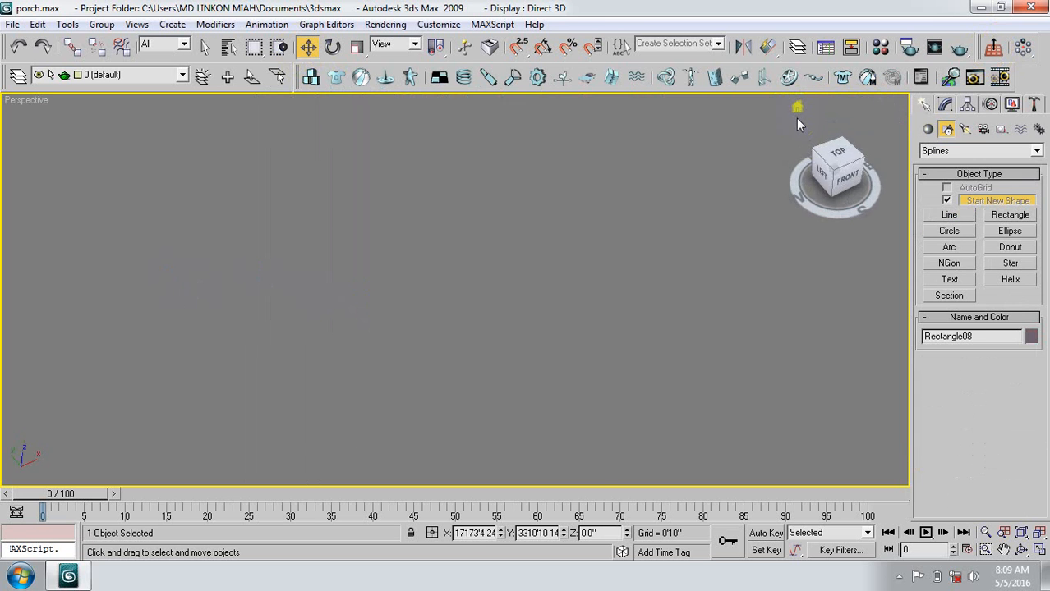
key(z)
middle_drag(495, 329, 477, 389)
scroll(477, 393, down, 5)
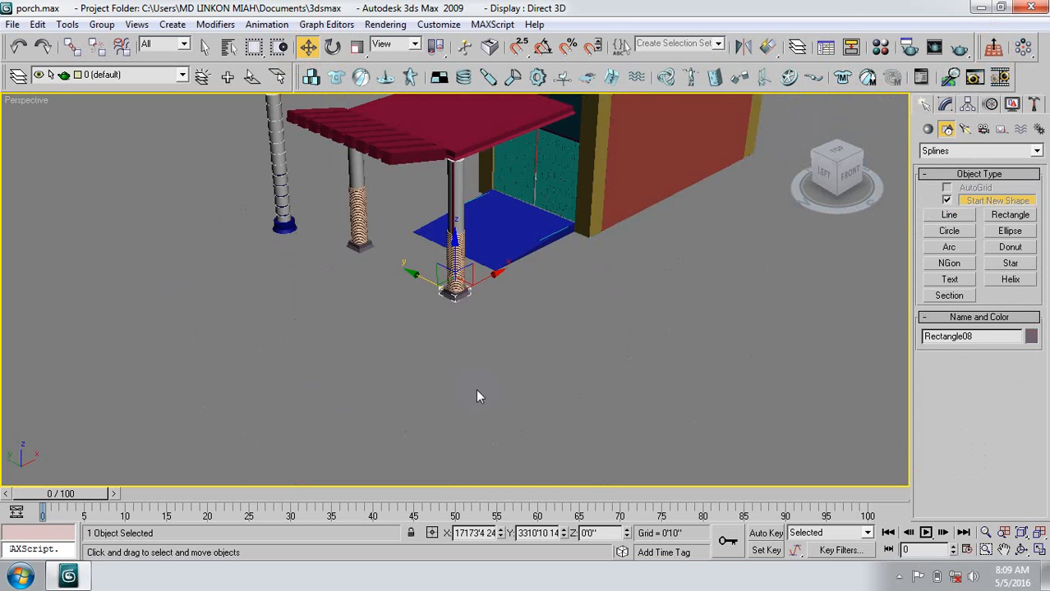
middle_drag(461, 323, 536, 354)
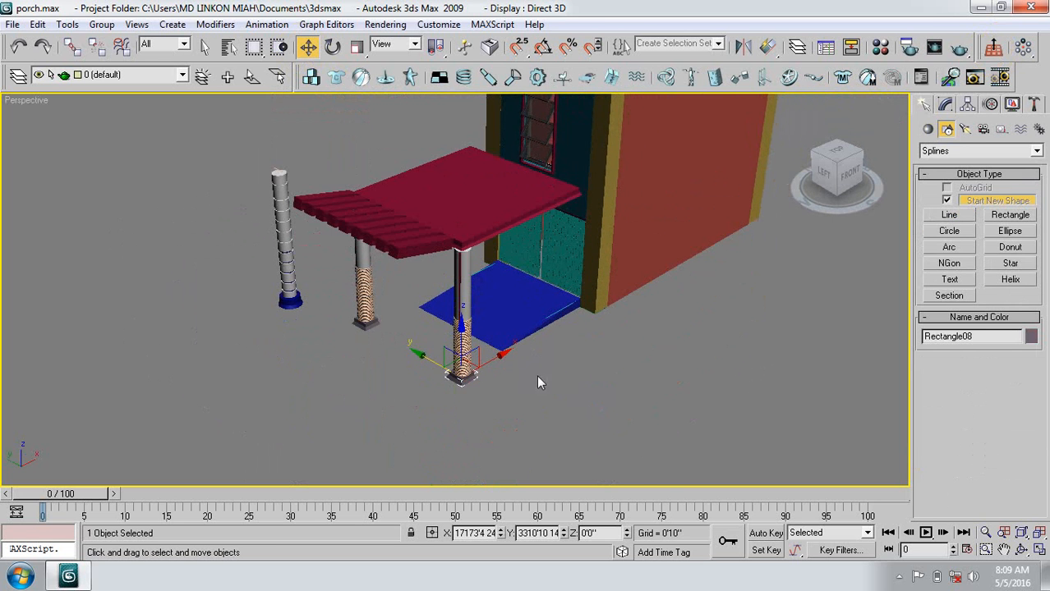
click(464, 295)
click(459, 281)
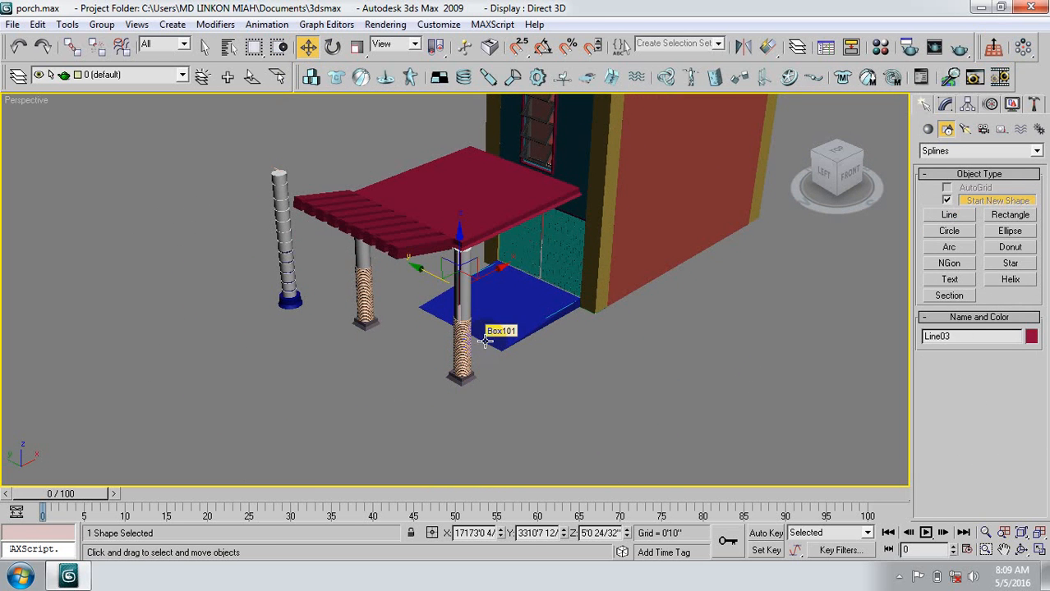
scroll(484, 341, up, 5)
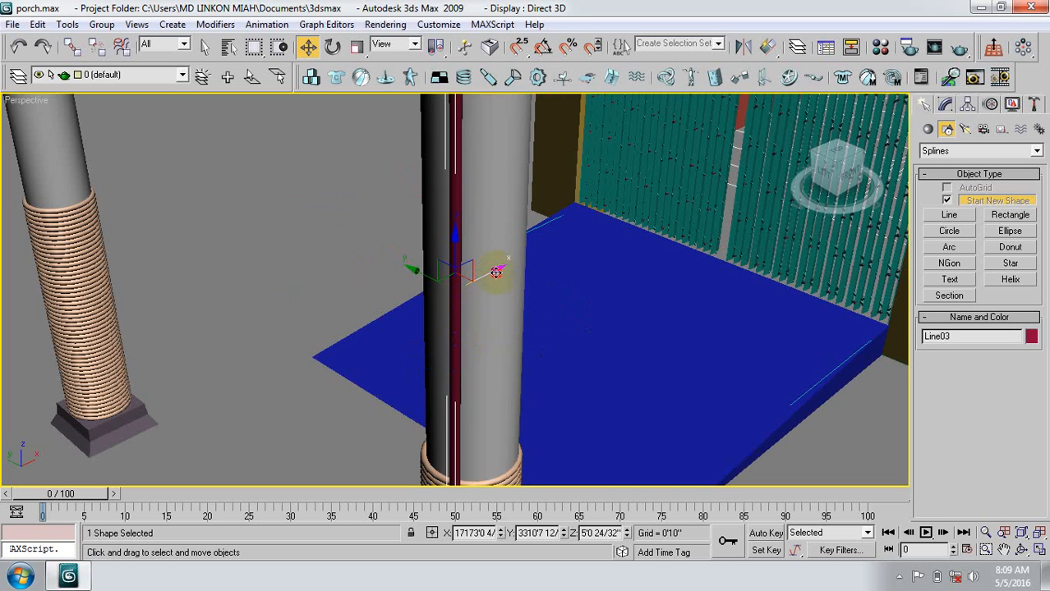
drag(496, 272, 510, 257)
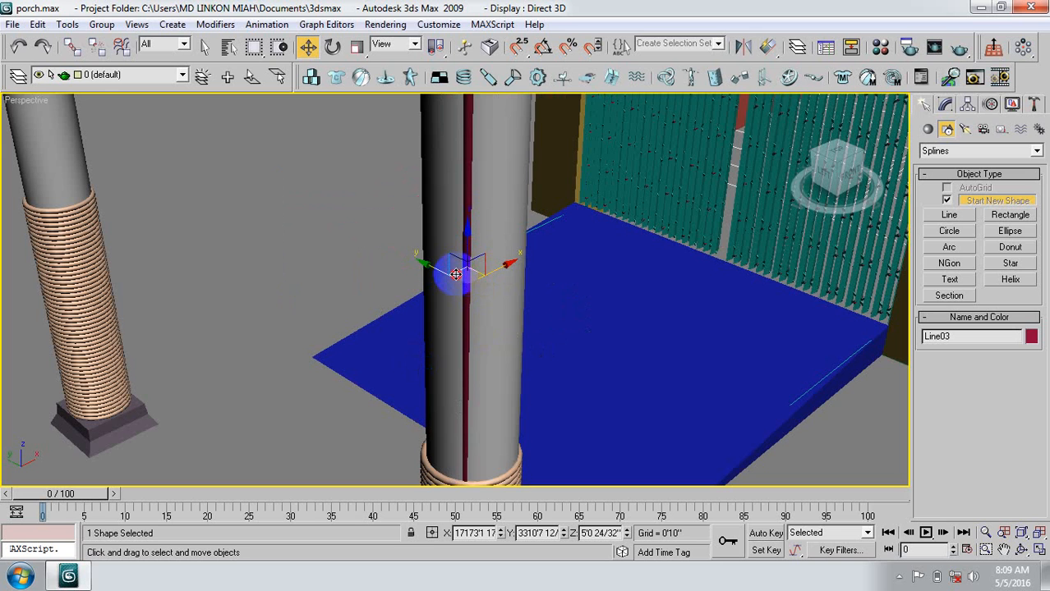
drag(455, 271, 456, 272)
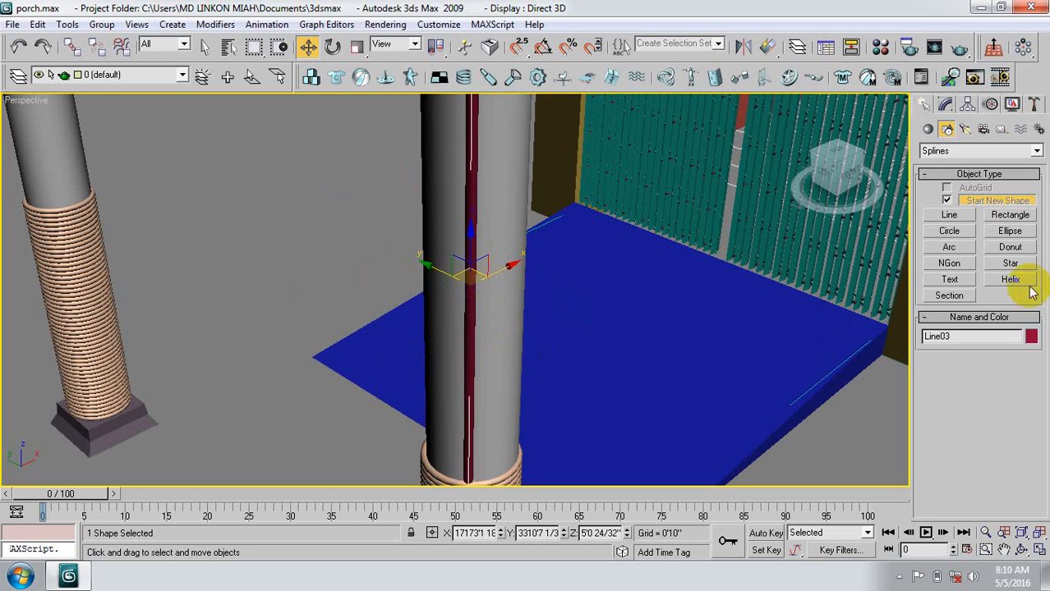
Set the crimson line's radial rendering to 18 sides and deselect it.
click(944, 105)
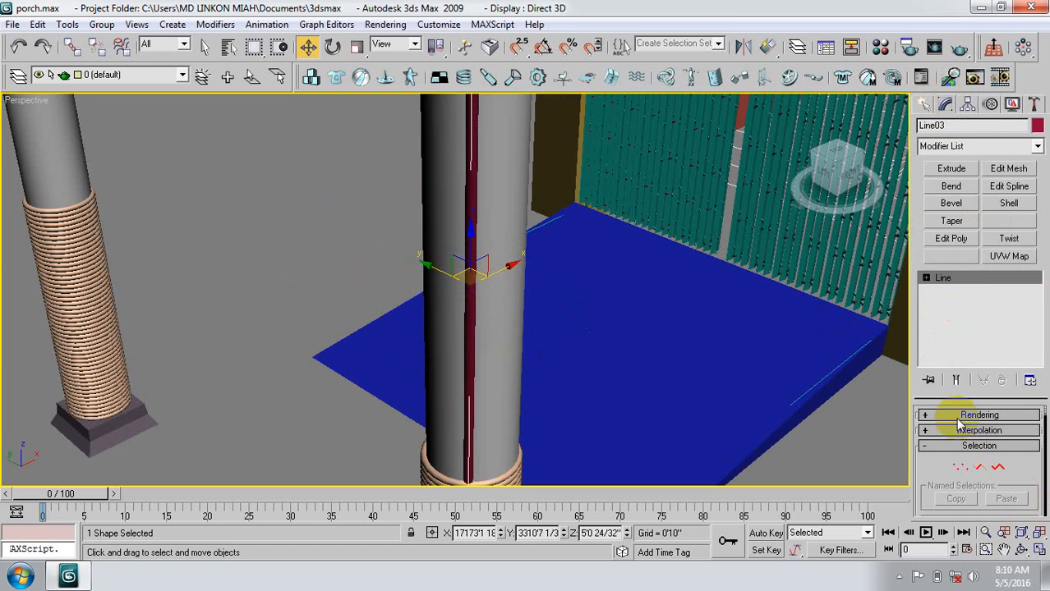
click(925, 416)
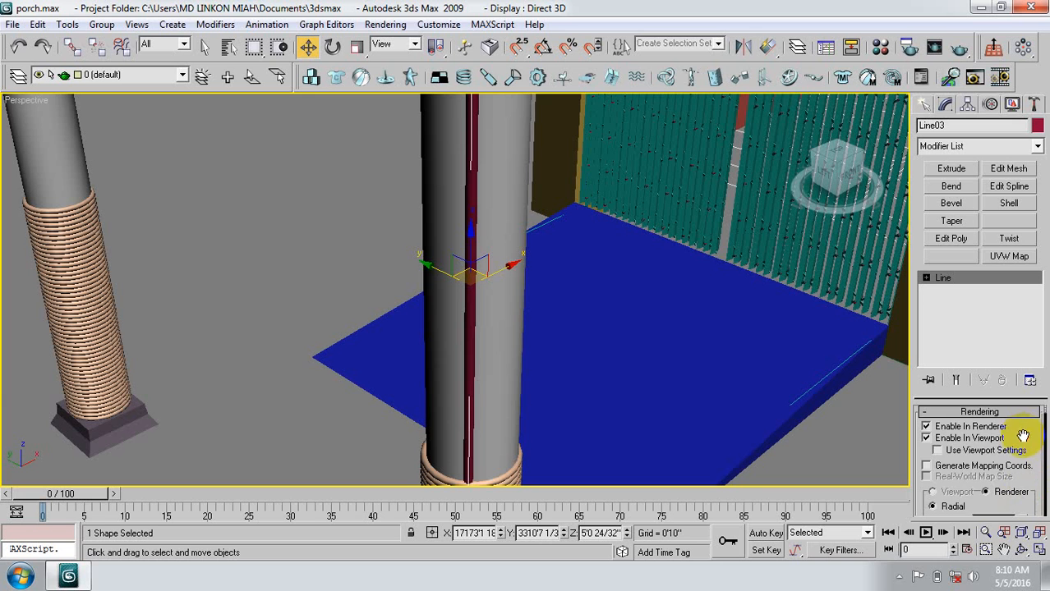
scroll(1023, 435, down, 3)
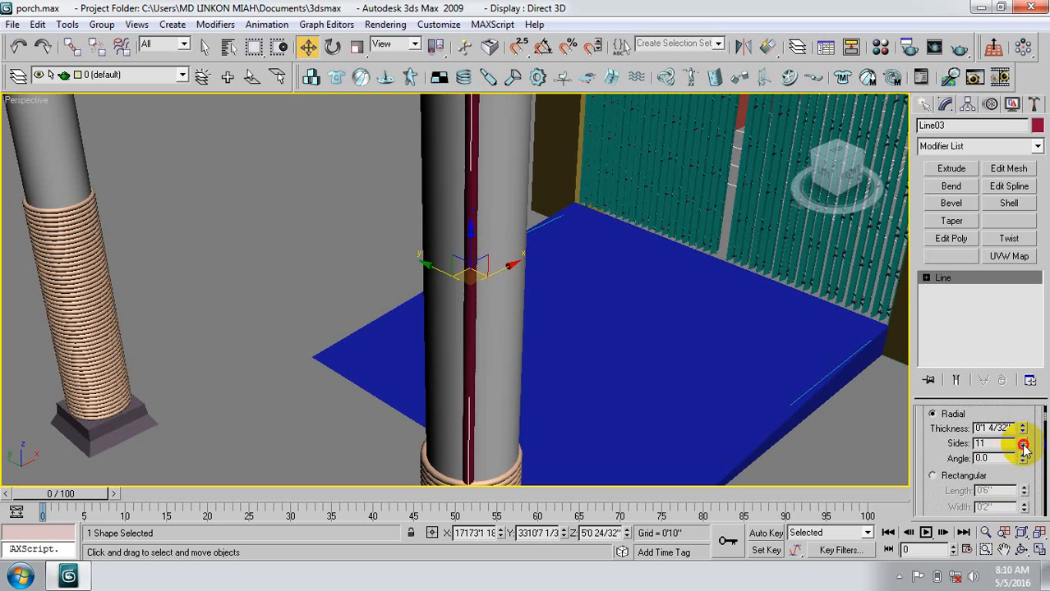
drag(1023, 446, 1024, 444)
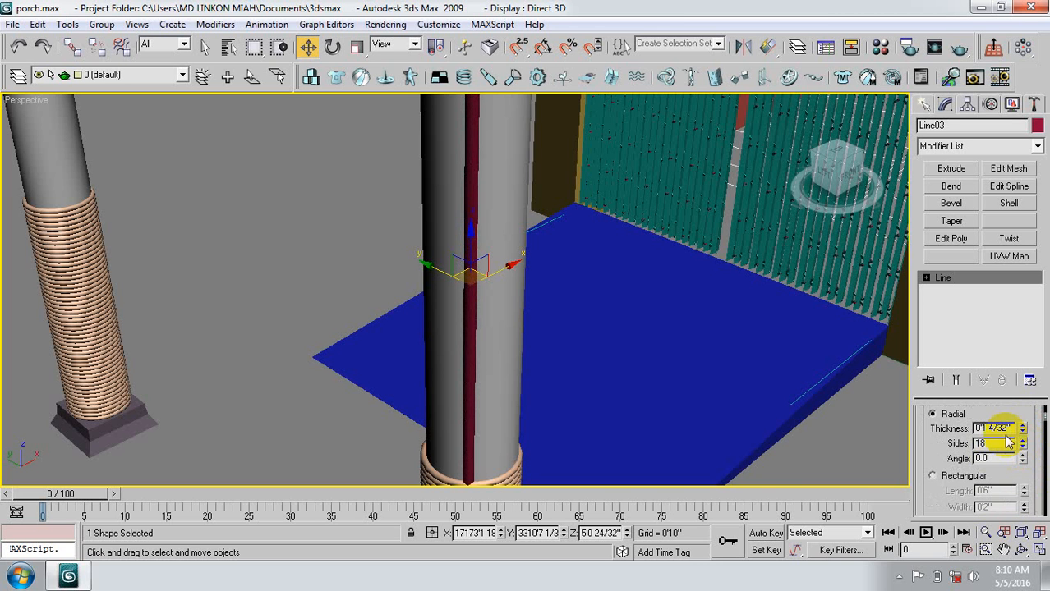
click(345, 290)
Try a ProBoolean subtraction on the near column's smooth shaft and undo the first pick.
click(488, 328)
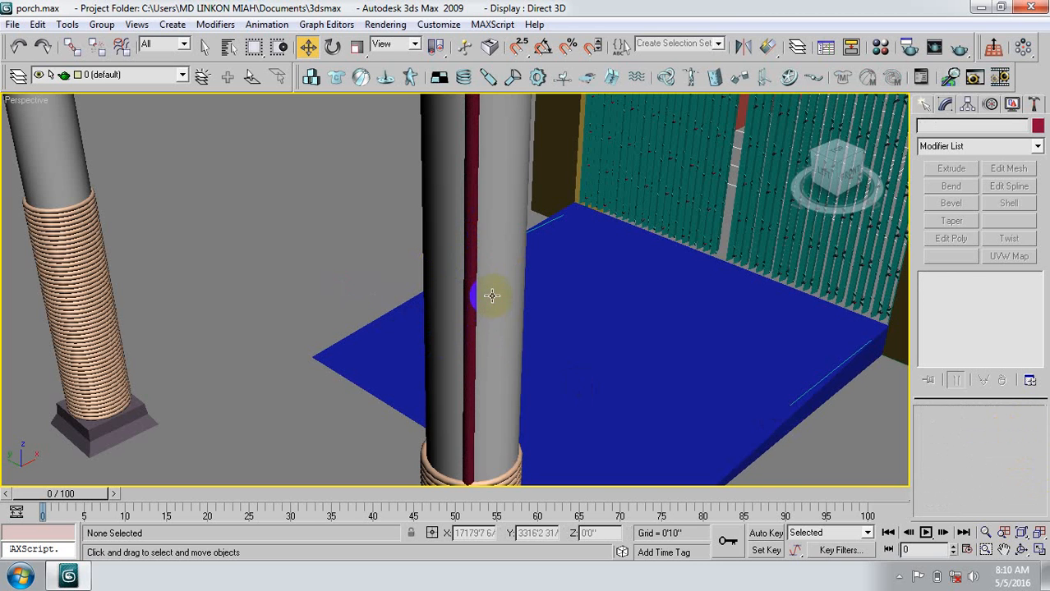
click(925, 104)
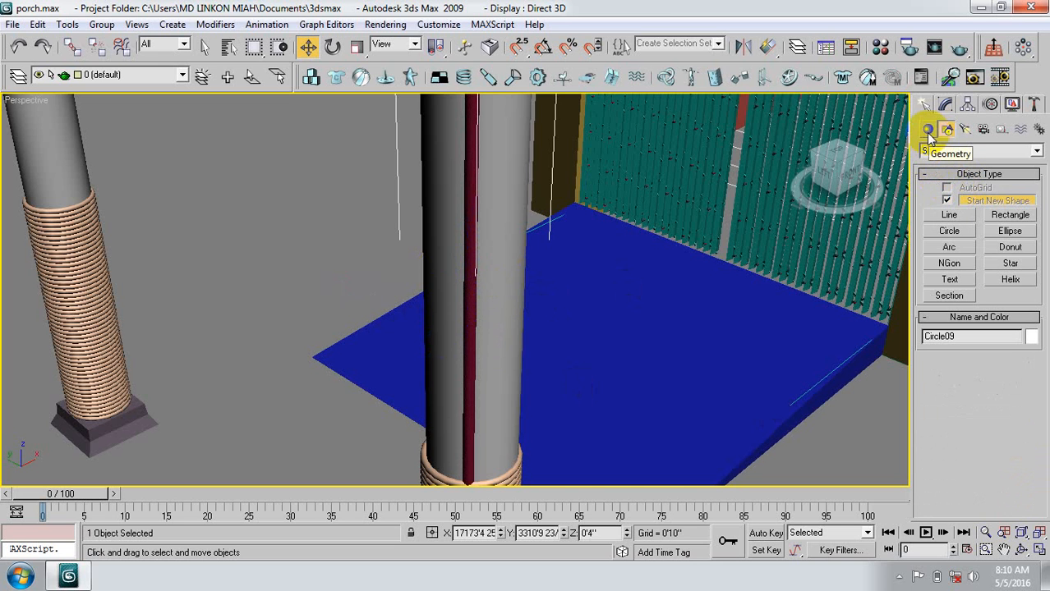
click(928, 130)
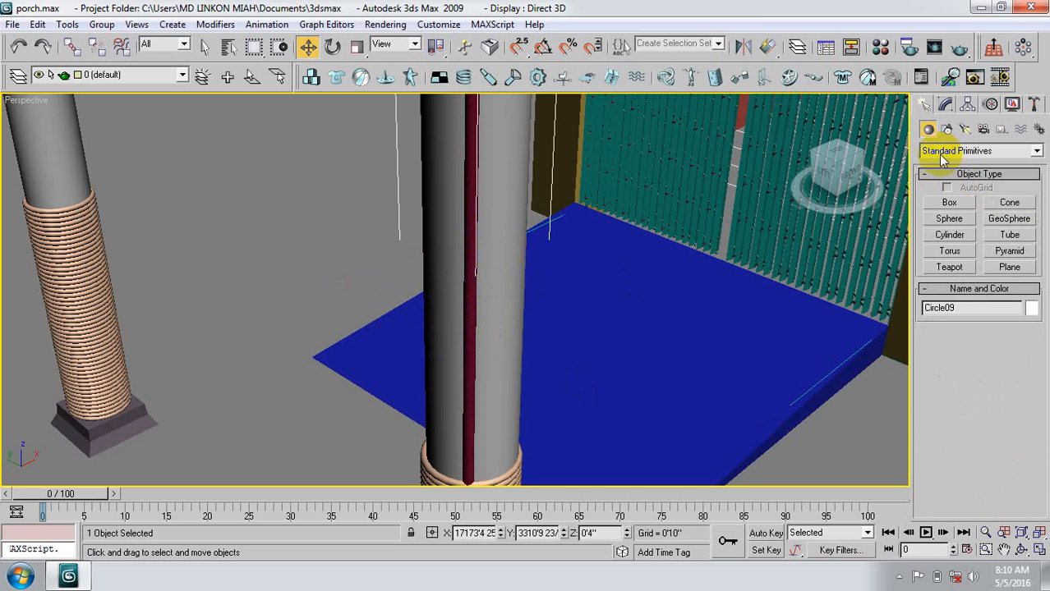
click(944, 150)
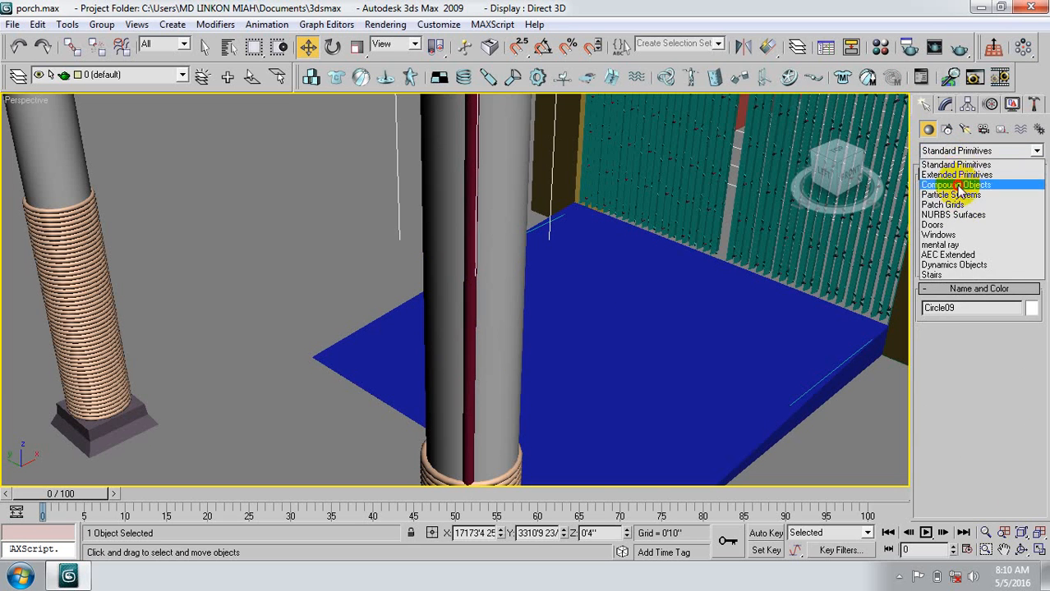
click(957, 185)
click(951, 283)
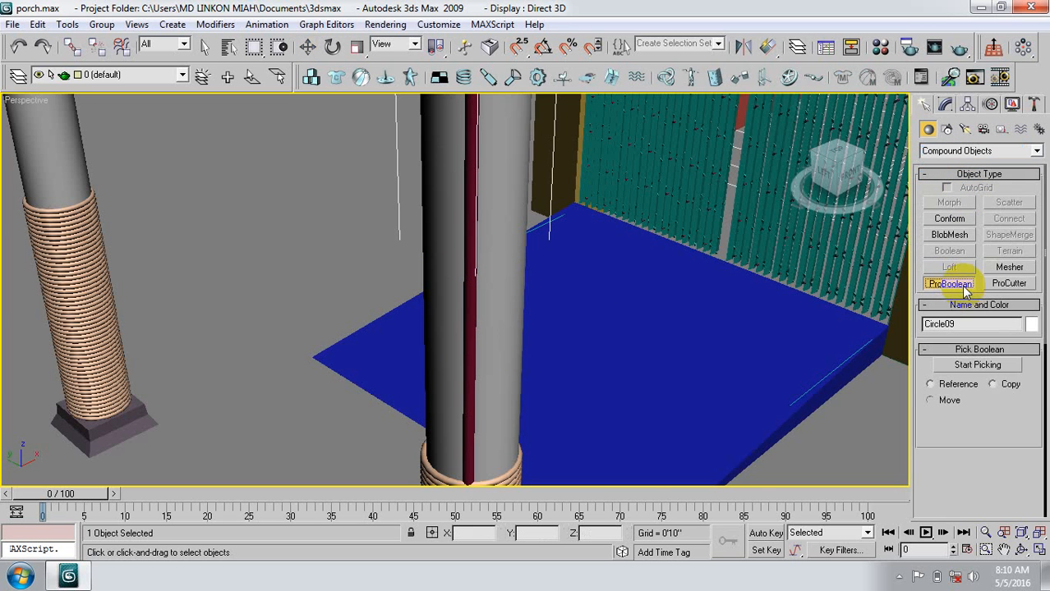
click(977, 365)
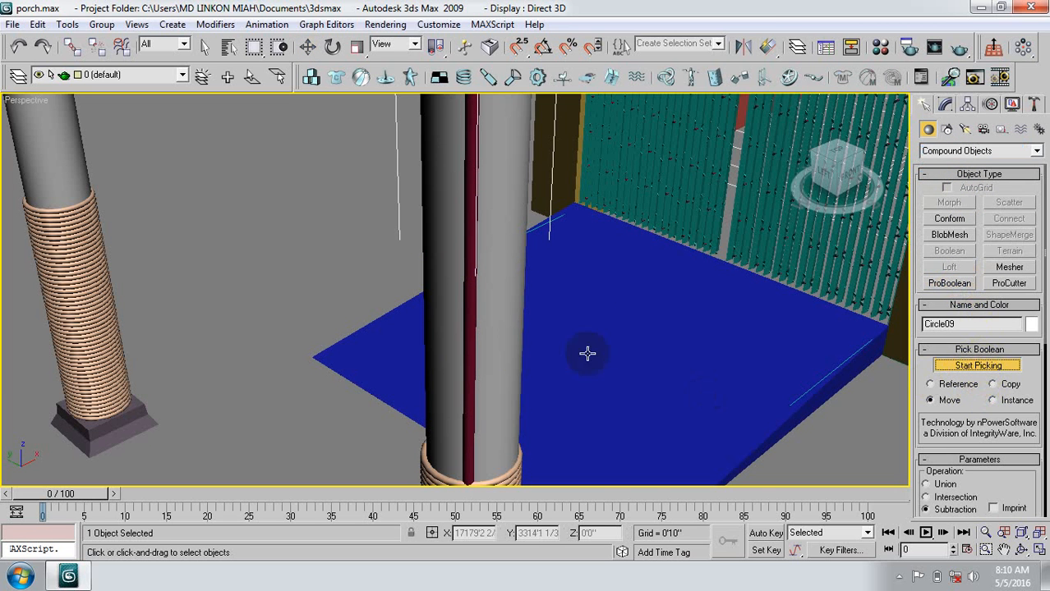
click(499, 358)
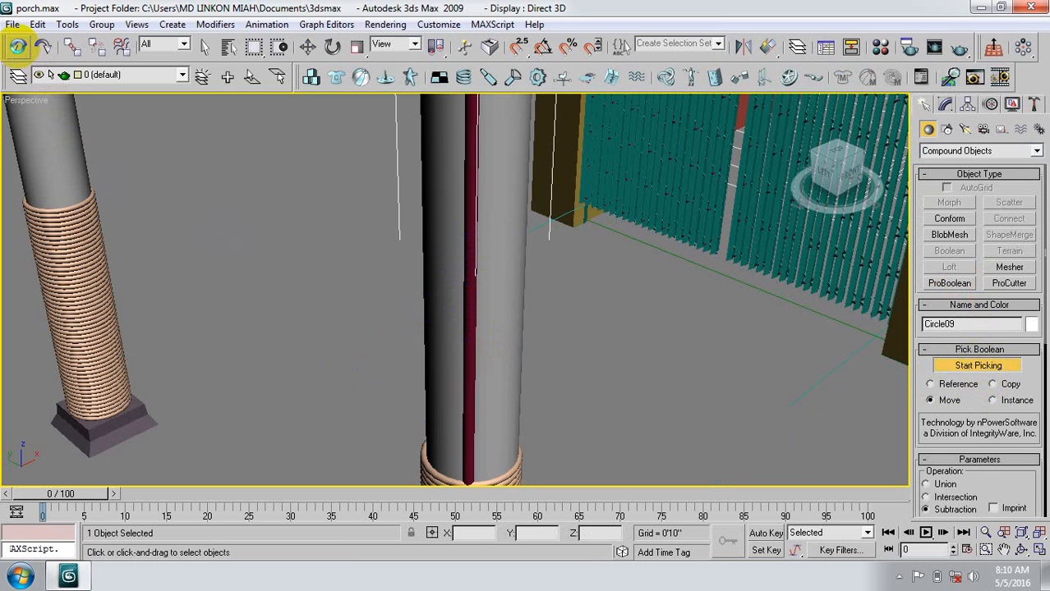
click(19, 48)
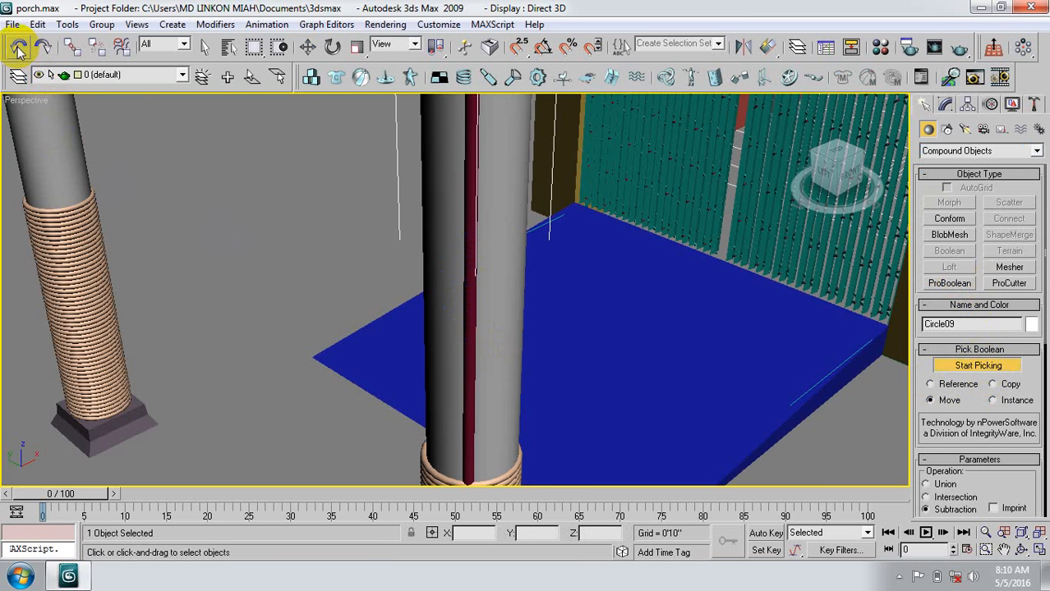
Try again to subtract the crimson strip from the column shaft with ProBoolean, undo each pick, and leave the command.
click(469, 307)
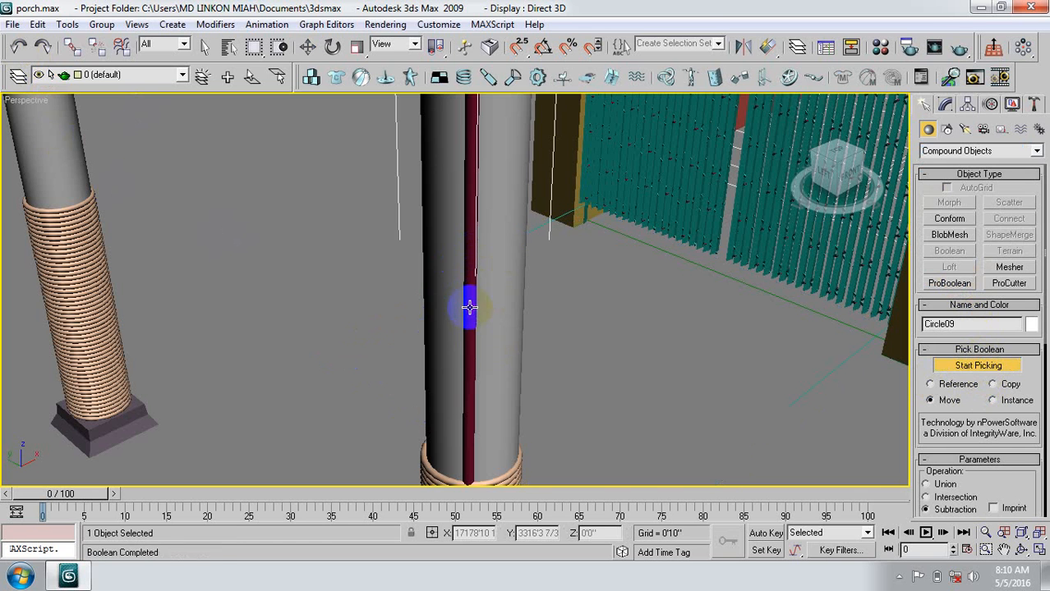
click(18, 47)
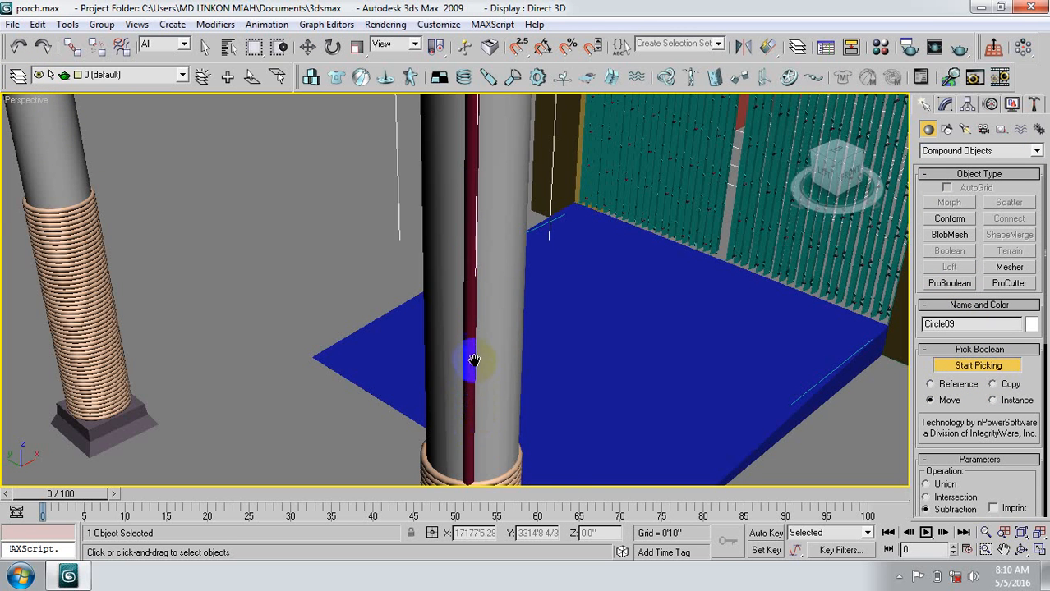
middle_drag(471, 359, 466, 311)
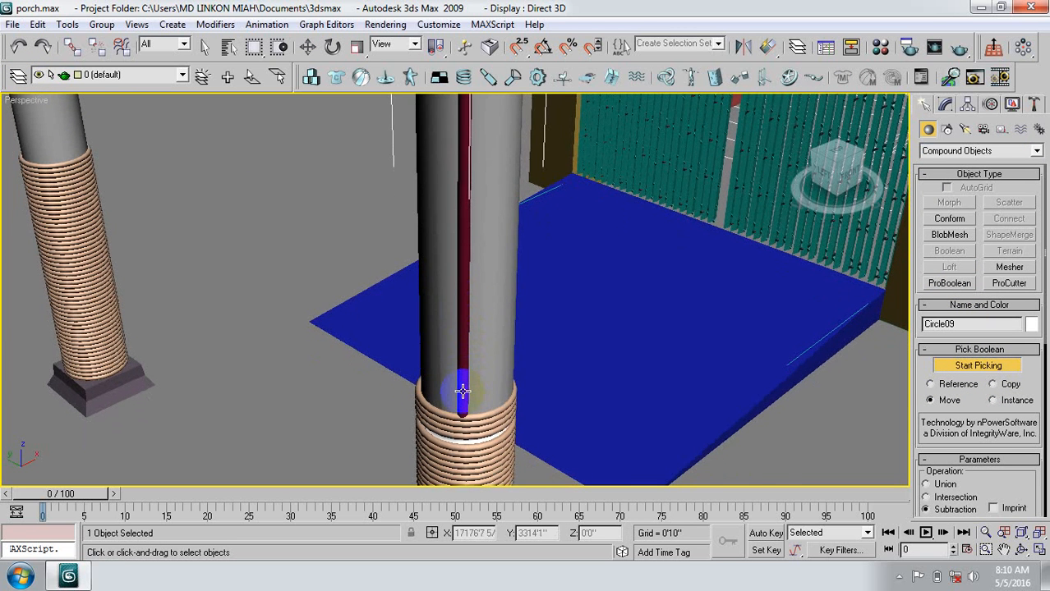
scroll(469, 389, up, 2)
middle_drag(469, 363, 444, 323)
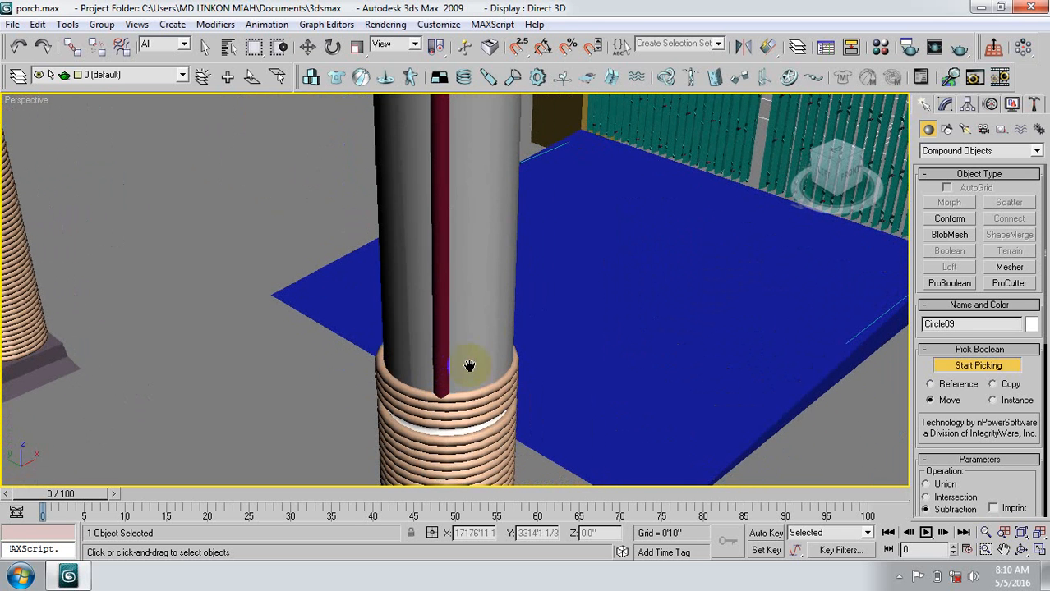
click(439, 319)
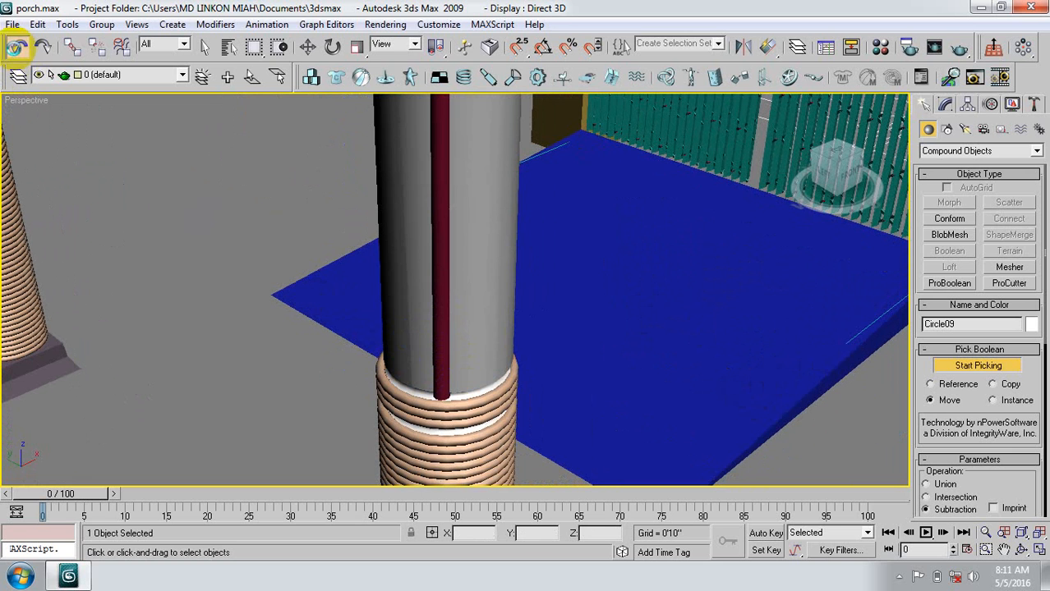
click(18, 46)
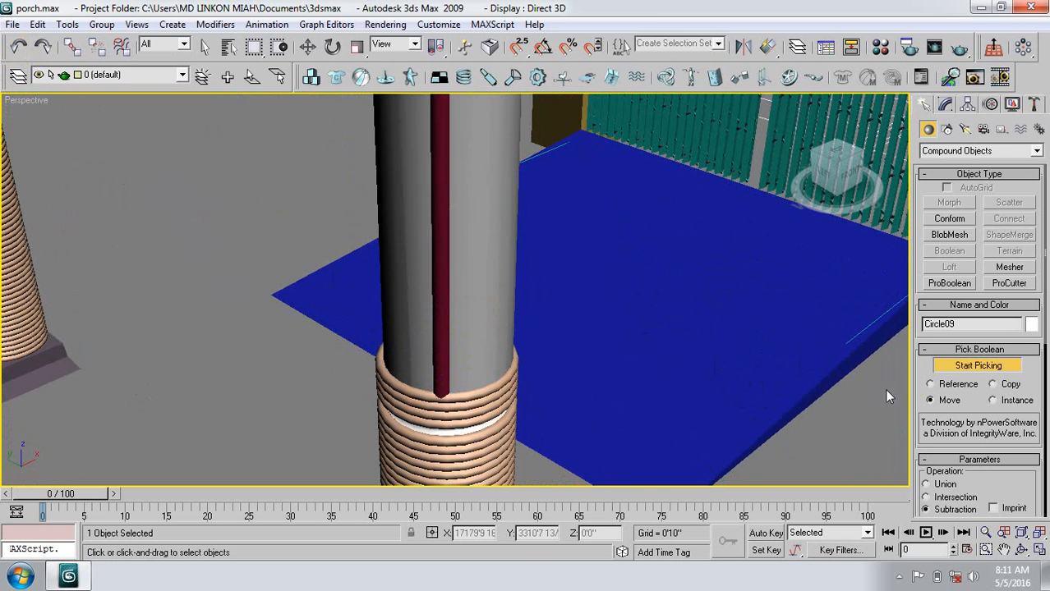
click(950, 284)
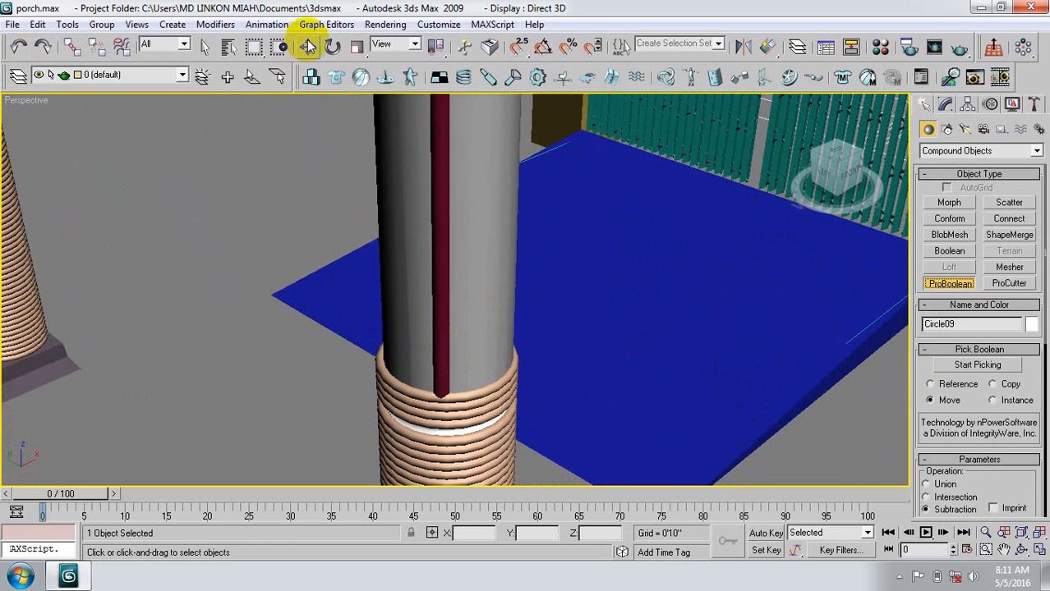
click(309, 47)
click(139, 205)
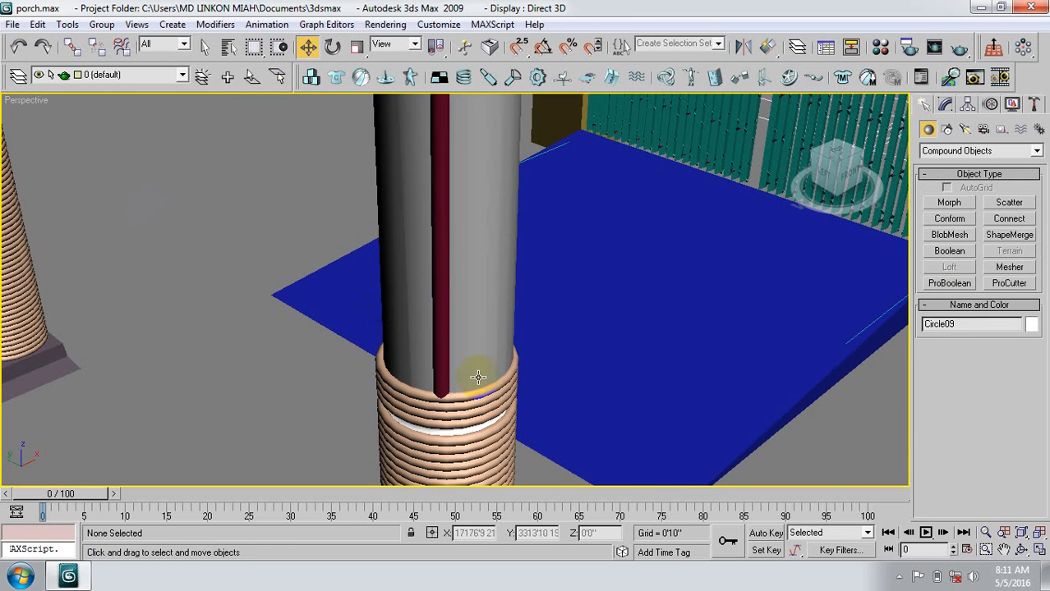
click(443, 302)
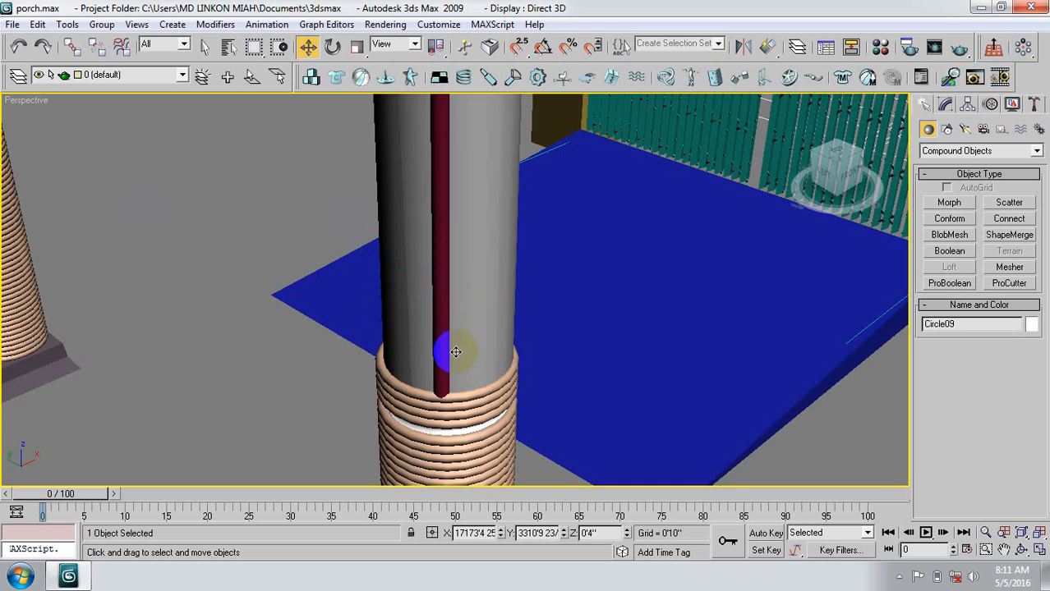
scroll(448, 337, down, 10)
scroll(449, 332, up, 2)
scroll(448, 335, up, 8)
click(173, 257)
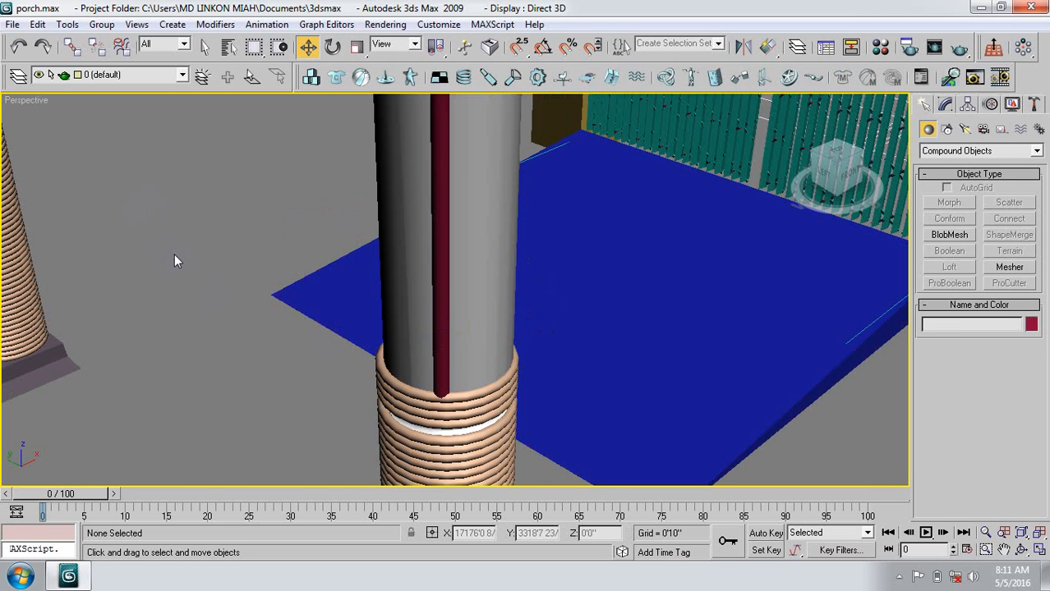